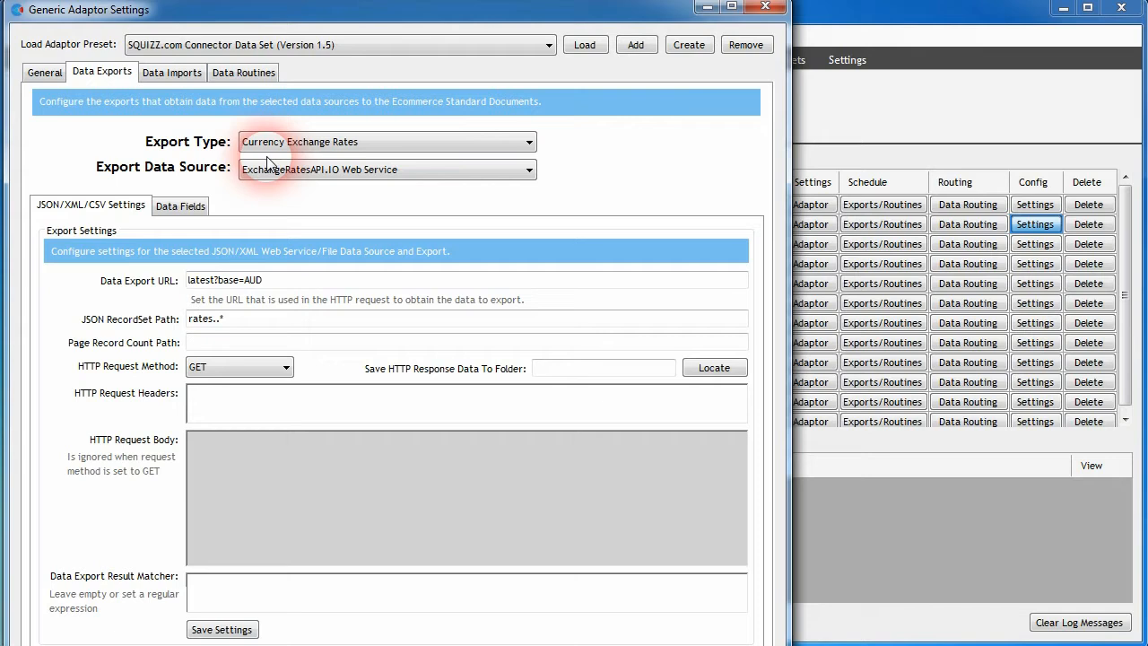
pyautogui.click(166, 206)
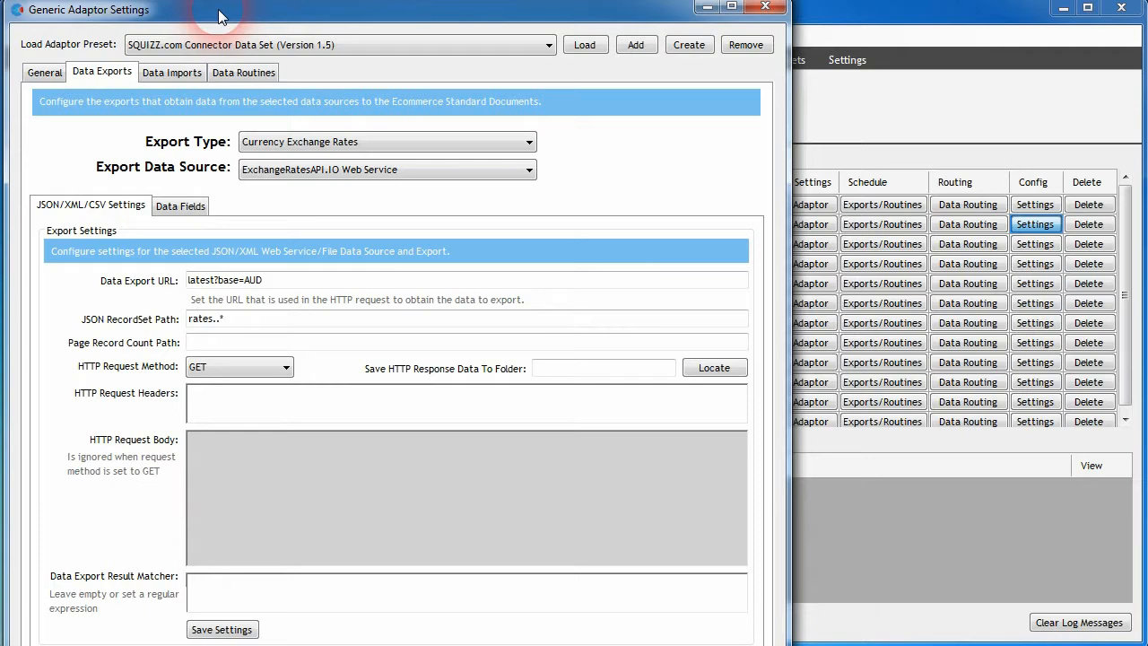
pyautogui.moveTo(219, 17); pyautogui.dragTo(220, 21)
pyautogui.click(312, 47)
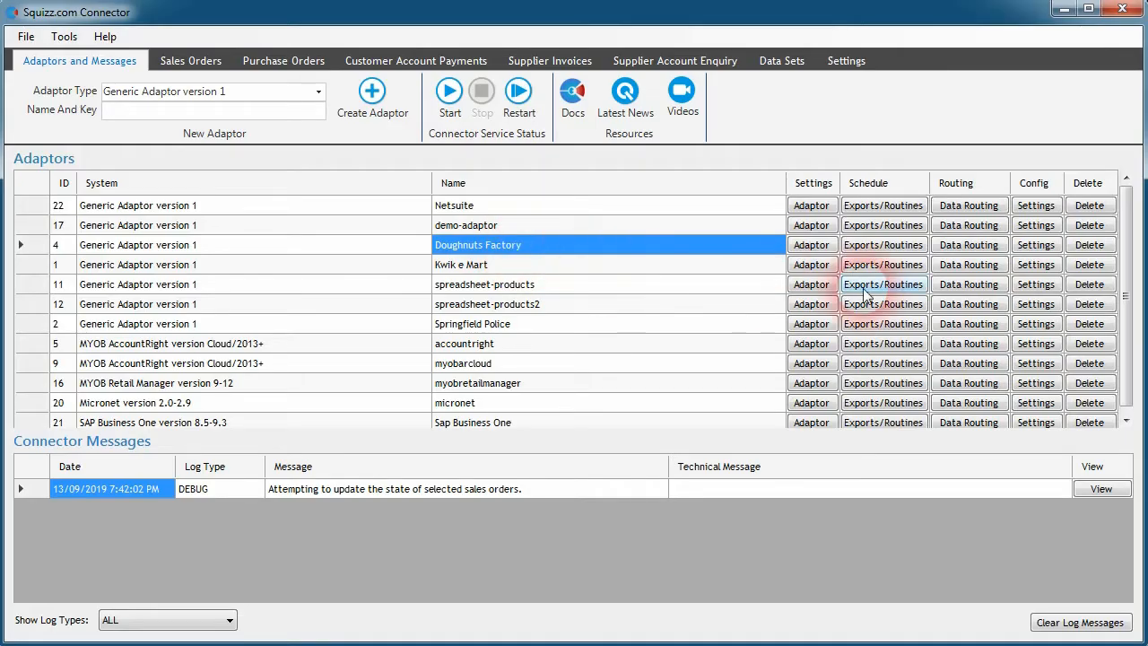
# Step: Open the Doughnuts Factory adaptor's settings and create a SQUIZZ.com - Reconcile And Send Customer Invoices data routine
pyautogui.click(1029, 255)
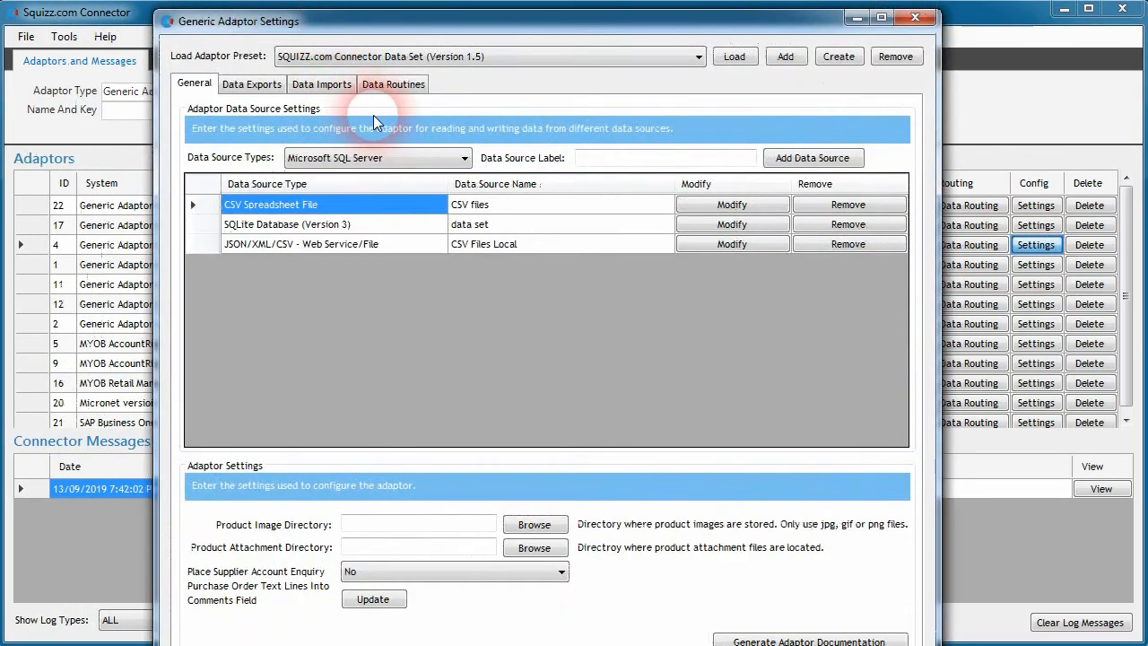
pyautogui.click(395, 87)
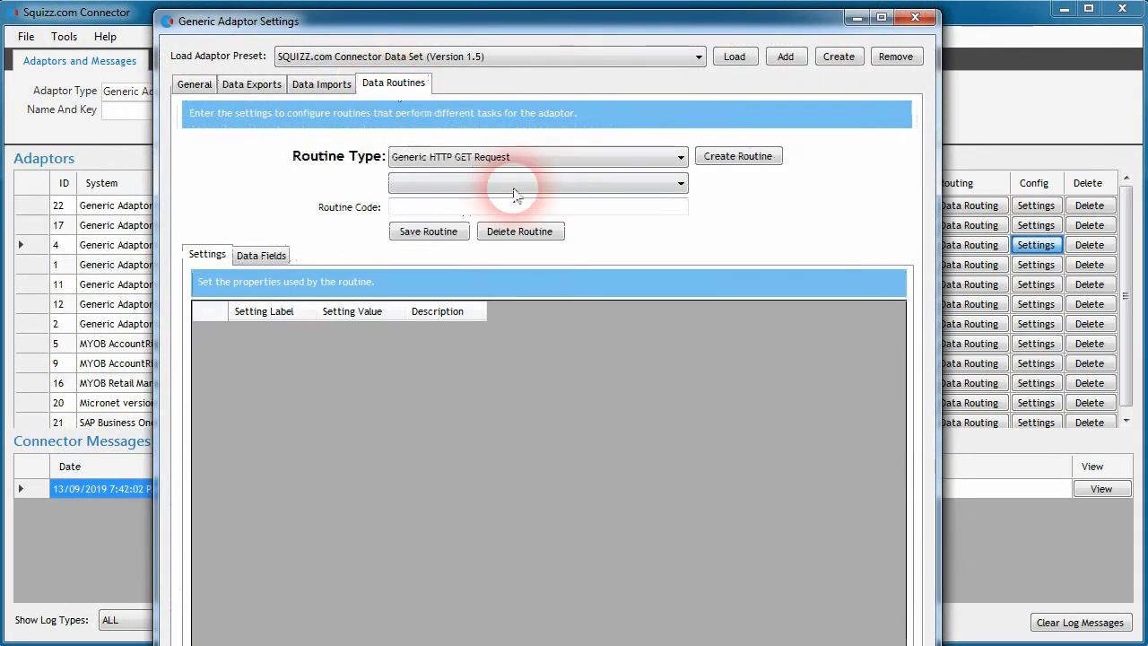
pyautogui.click(551, 159)
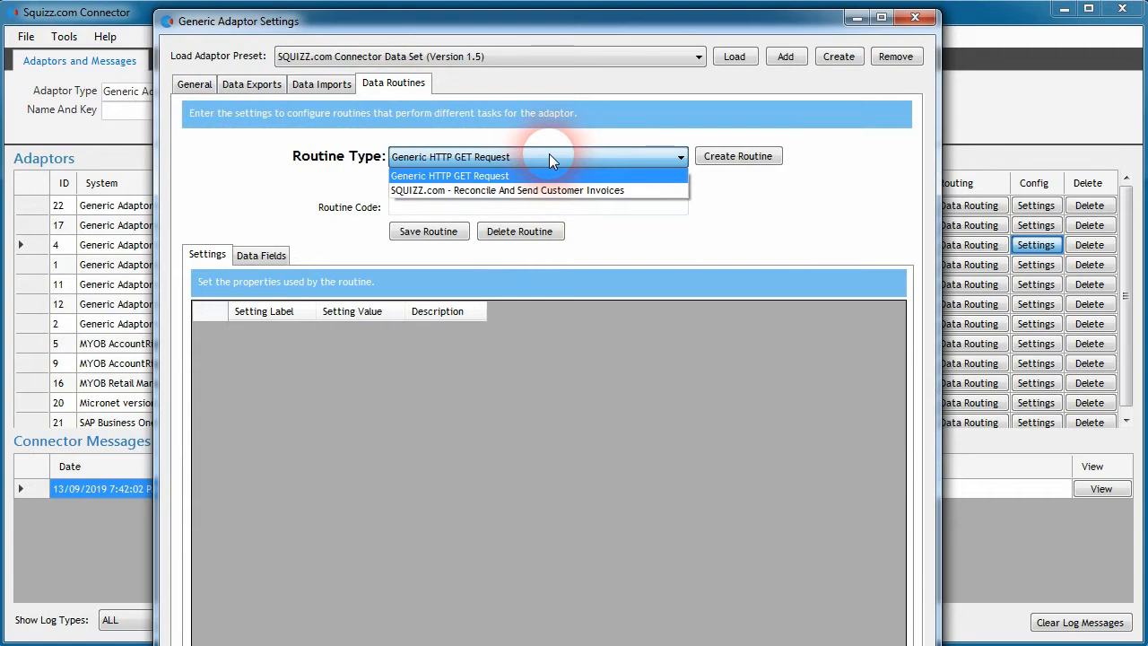
pyautogui.click(583, 191)
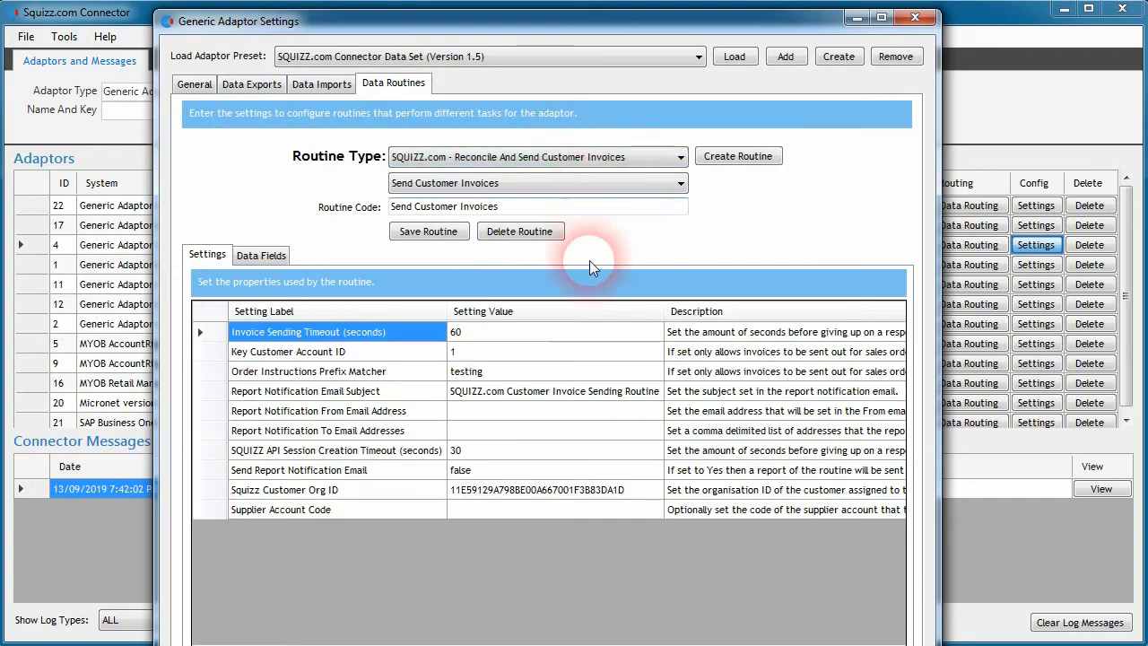
pyautogui.click(733, 162)
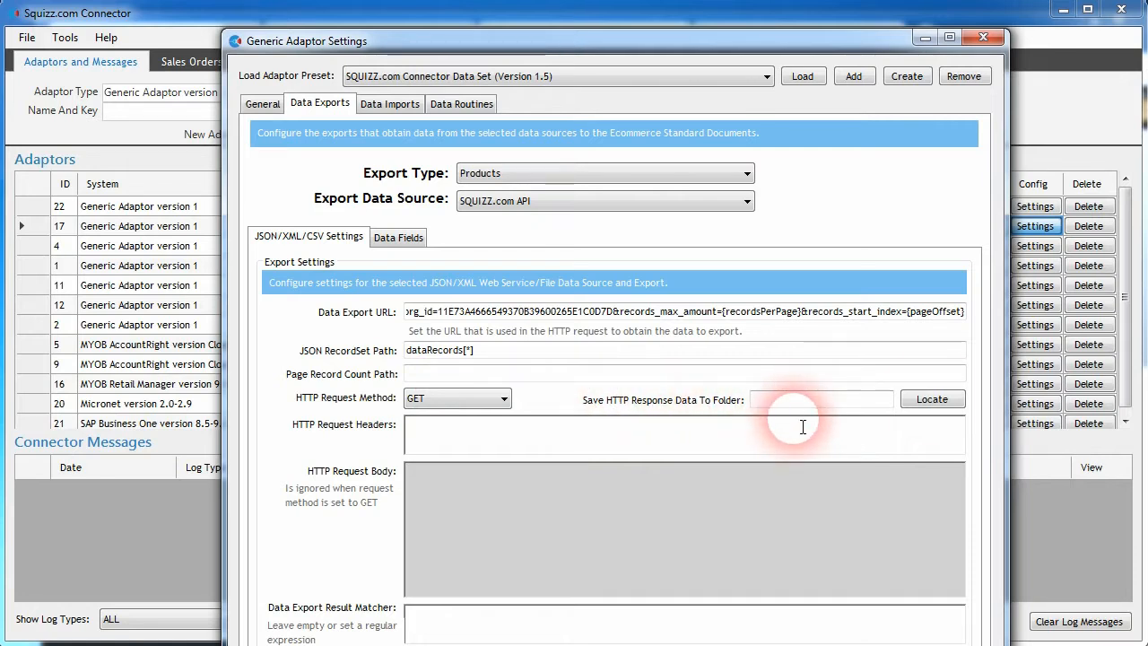
# Step: Set the HTTP response save location to the downloaded-product-data folder with file name products-{pageNumber}.json
pyautogui.click(930, 398)
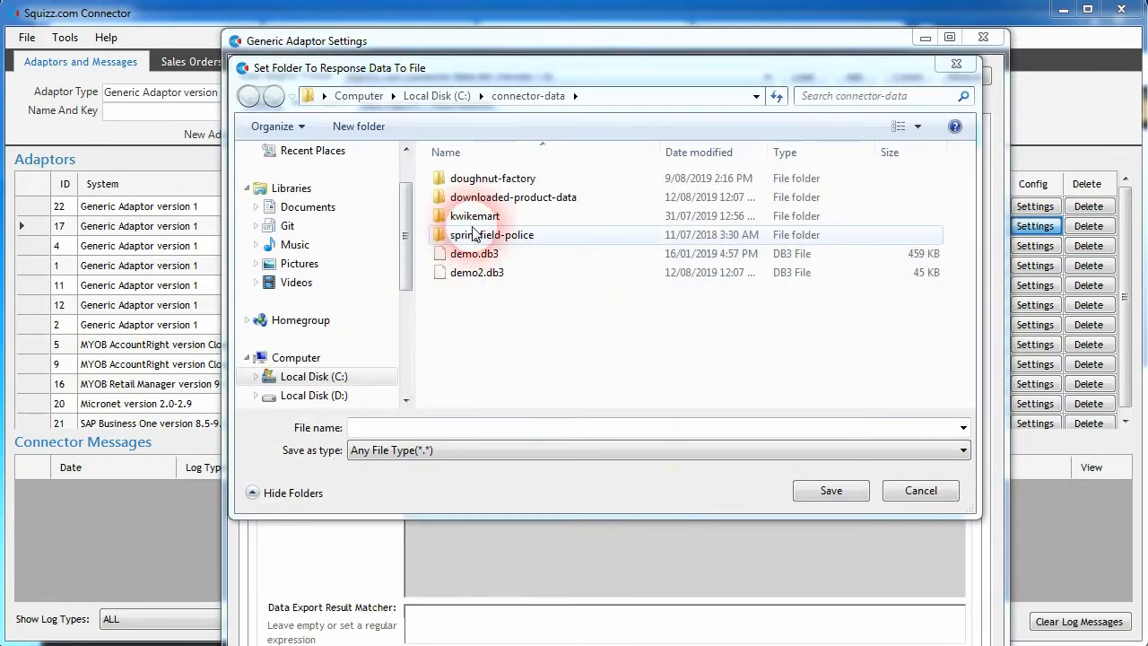
pyautogui.doubleClick(526, 199)
pyautogui.click(425, 429)
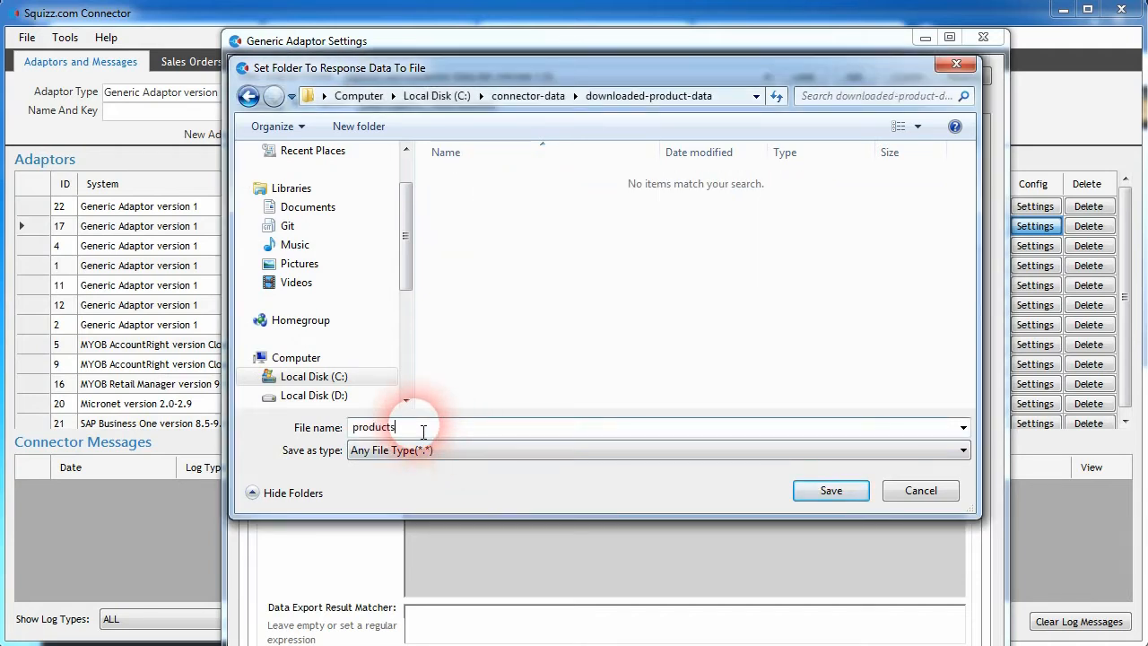
pyautogui.write('products-{pageNumber}.json')
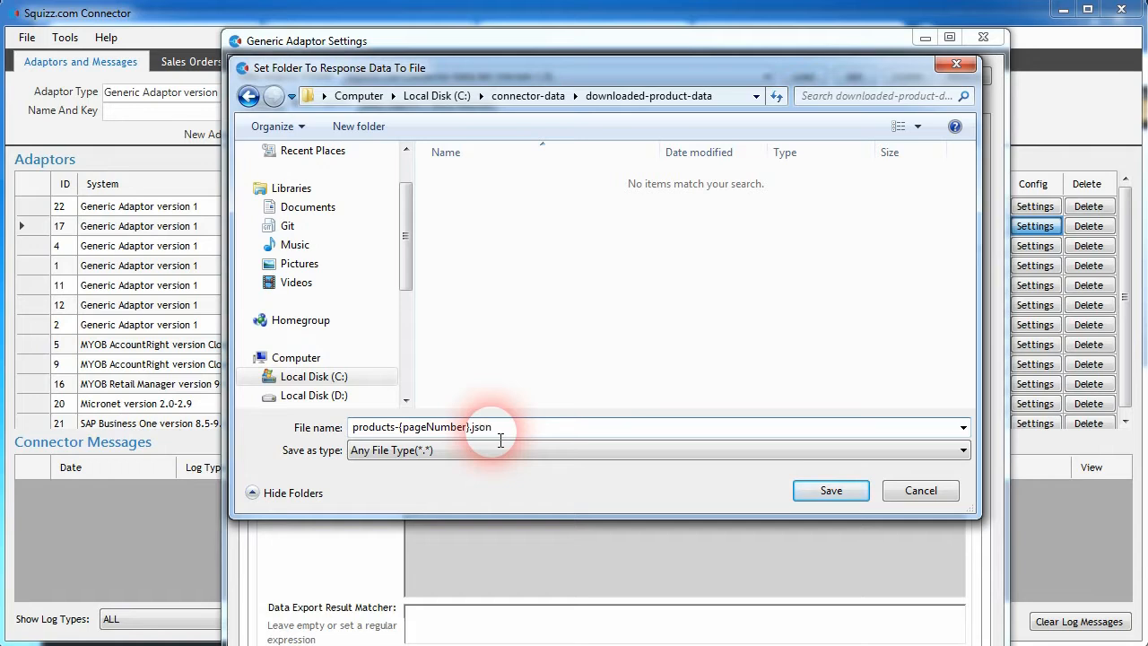
pyautogui.click(832, 490)
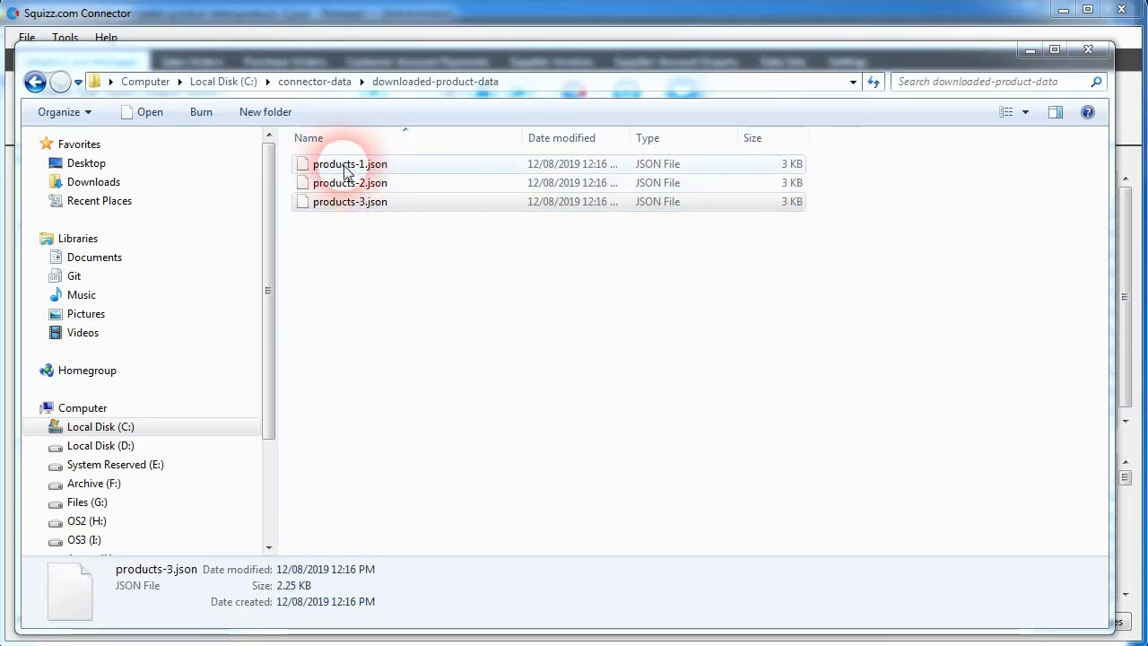
# Step: Inspect the downloaded products JSON file's data records in the online JSON parser
pyautogui.click(389, 257)
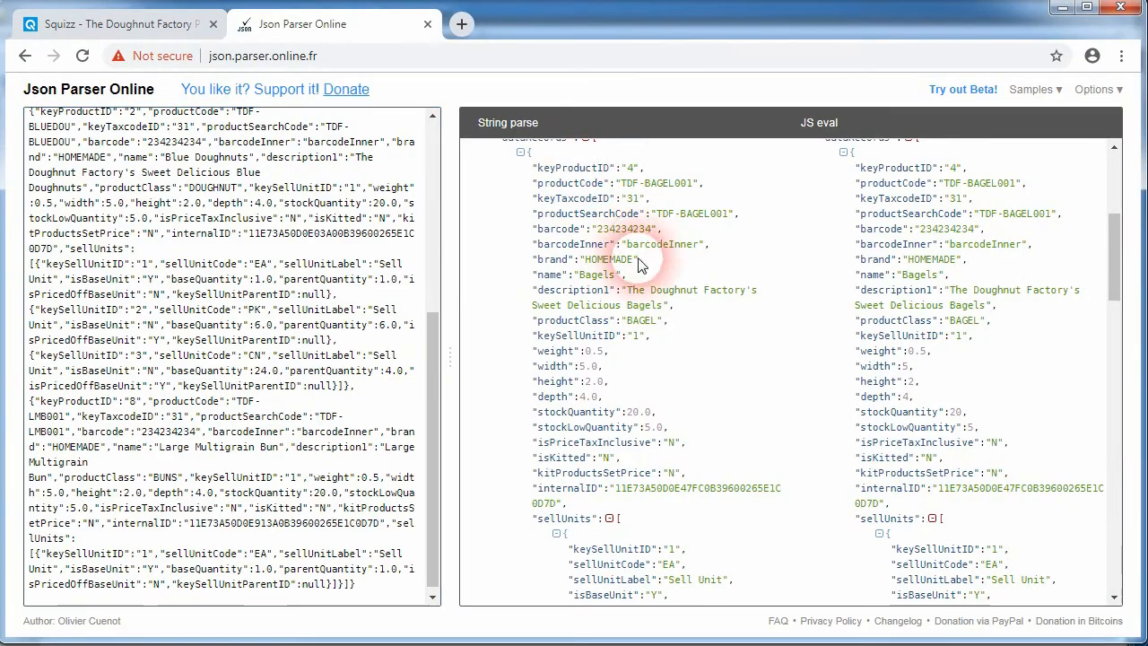
pyautogui.scroll(1, 630, 270)
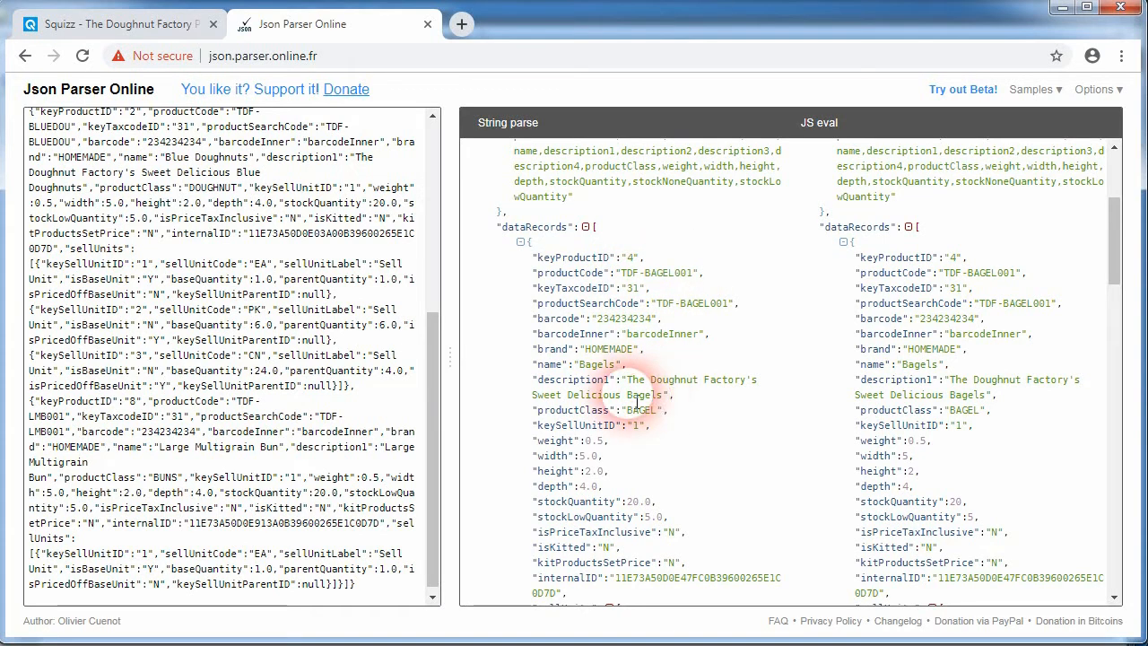
pyautogui.scroll(-4, 612, 436)
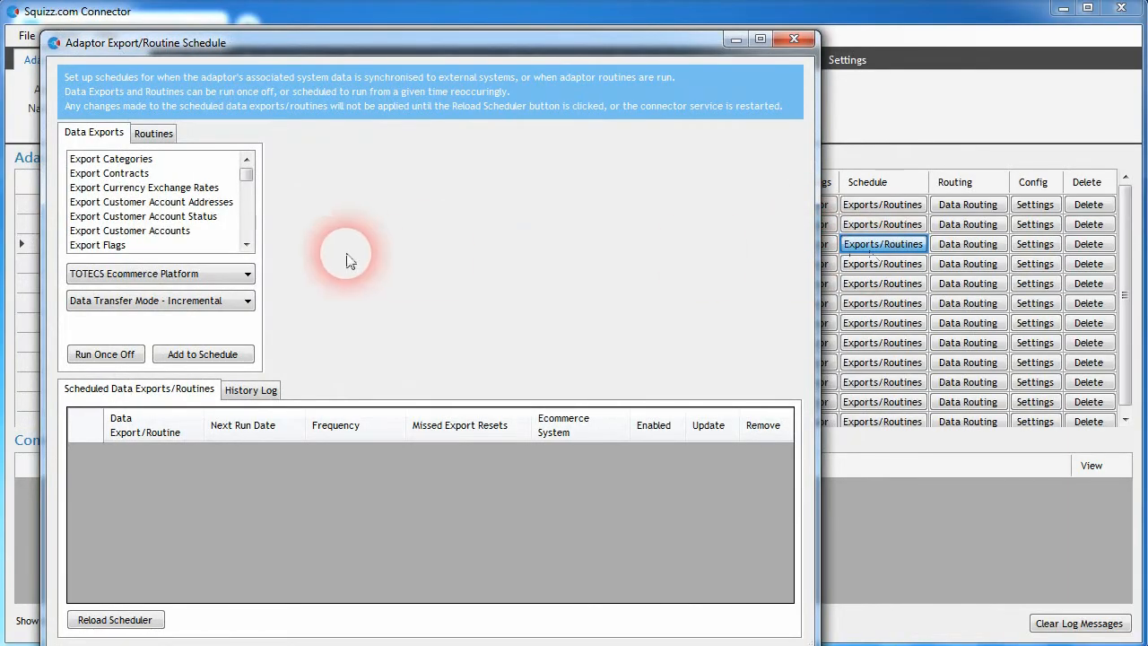
# Step: Run the Export Categories data export once off to the SQUIZZ Platform
pyautogui.click(114, 161)
pyautogui.click(202, 274)
pyautogui.click(134, 310)
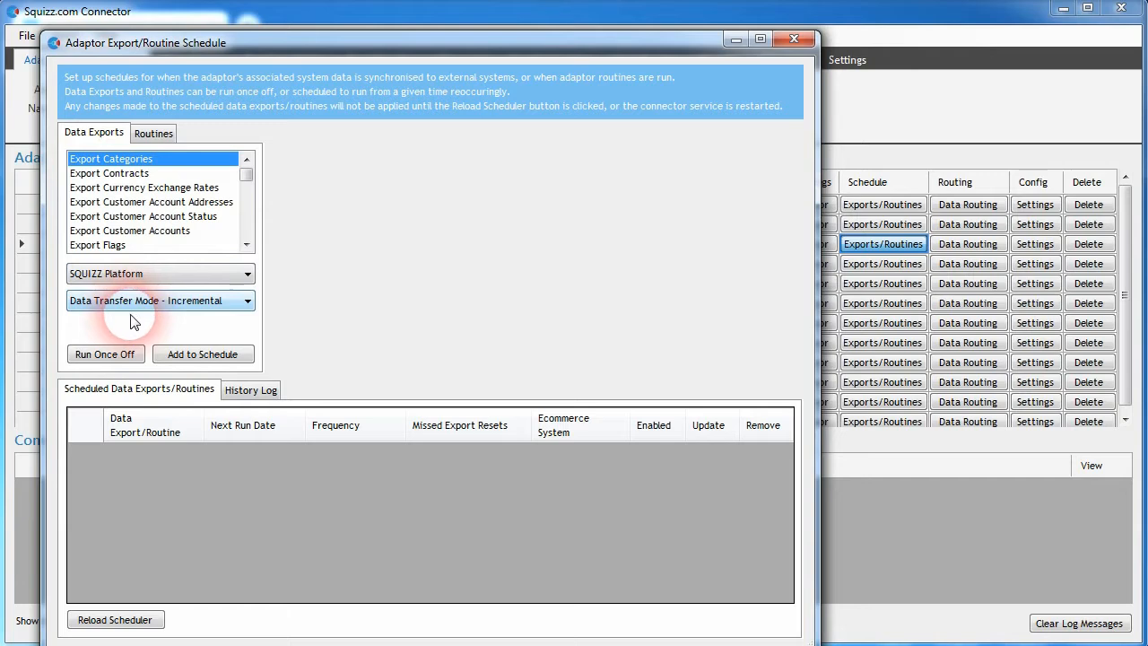
pyautogui.scroll(-1, 95, 302)
pyautogui.click(105, 354)
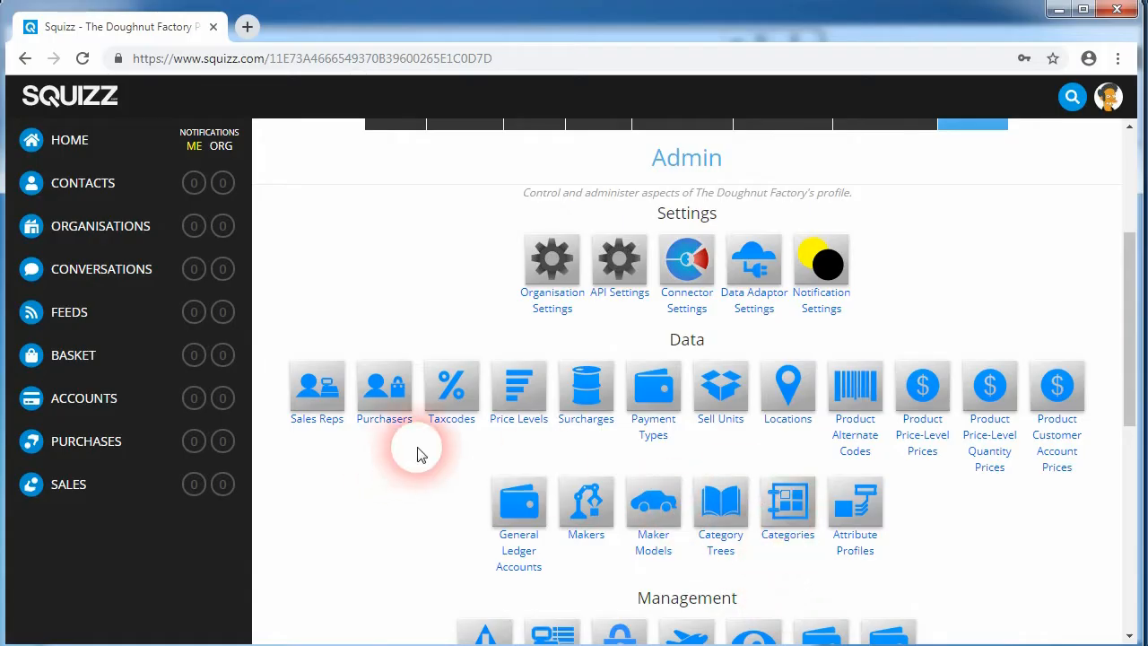
# Step: Browse the Doughnut Factory's products on Squizz and view the Doughnuts category
pyautogui.scroll(2, 466, 475)
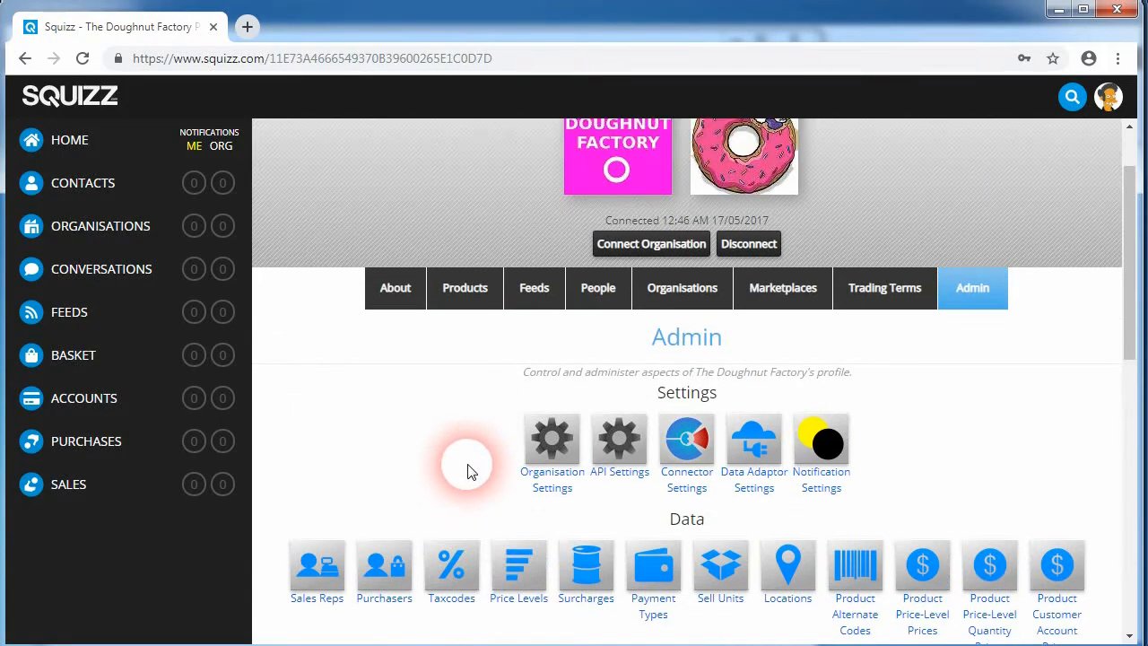
pyautogui.click(489, 297)
pyautogui.scroll(-1, 455, 395)
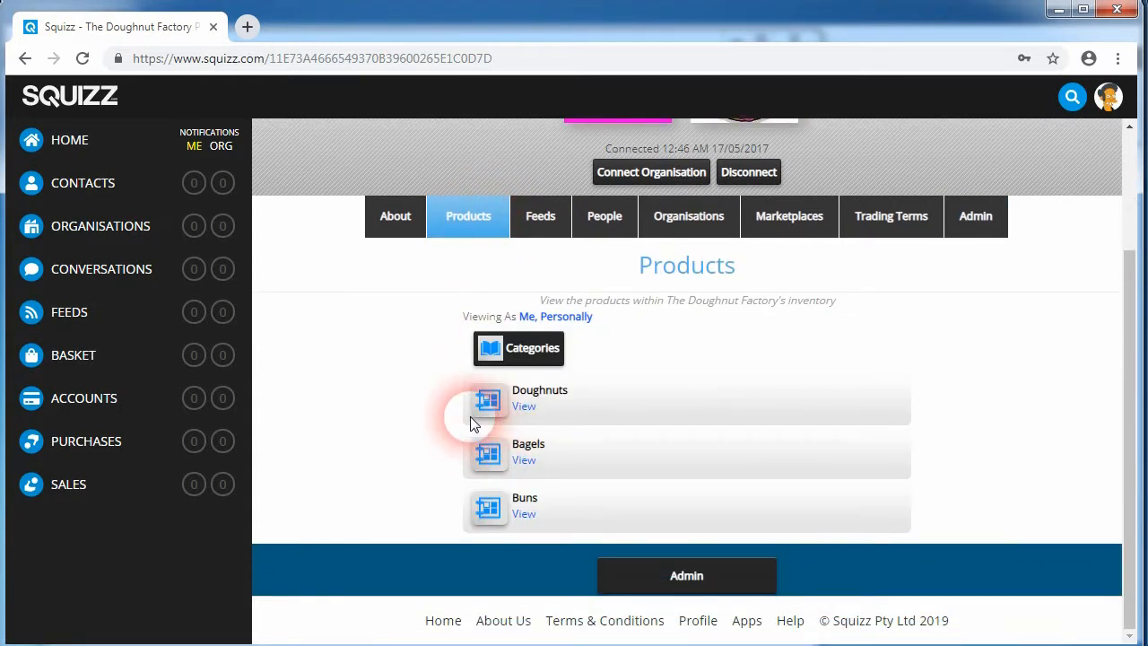
pyautogui.click(524, 406)
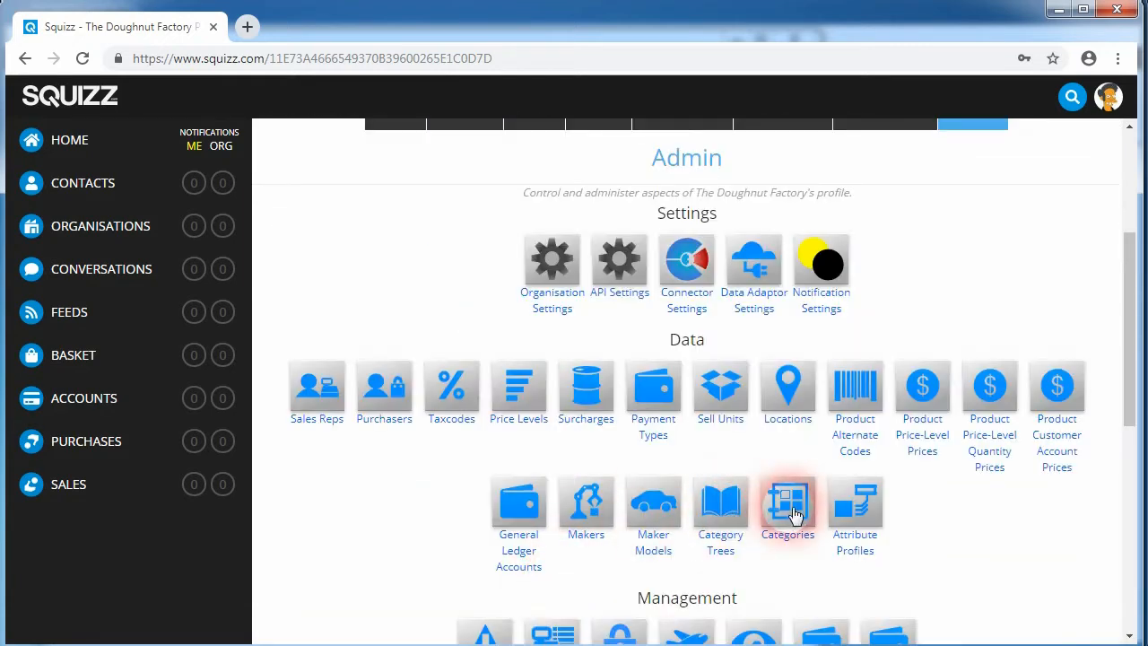
# Step: Examine the imported categories list and the Bagels category's details on Squizz
pyautogui.click(795, 515)
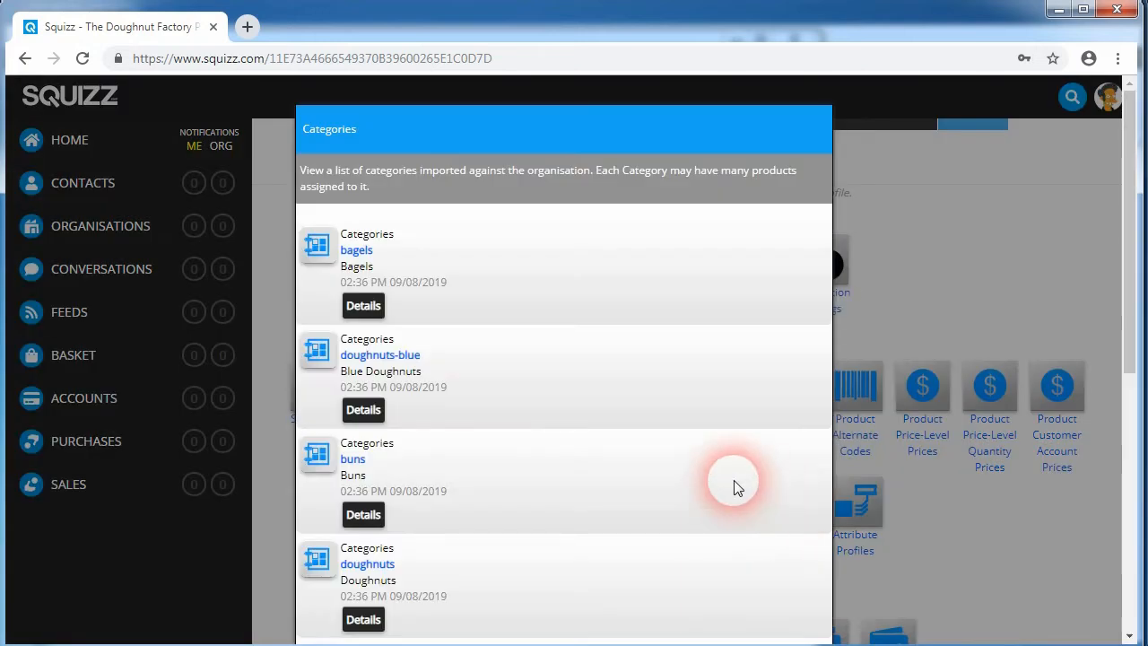
pyautogui.scroll(-2, 466, 333)
pyautogui.scroll(-2, 448, 347)
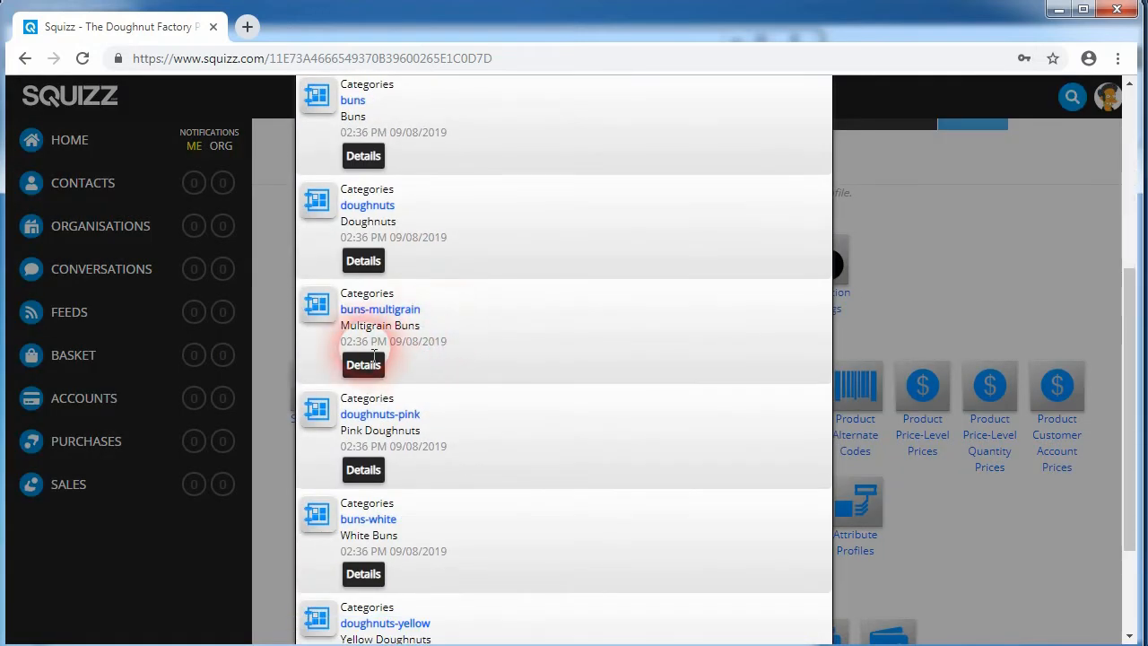
pyautogui.scroll(-2, 511, 431)
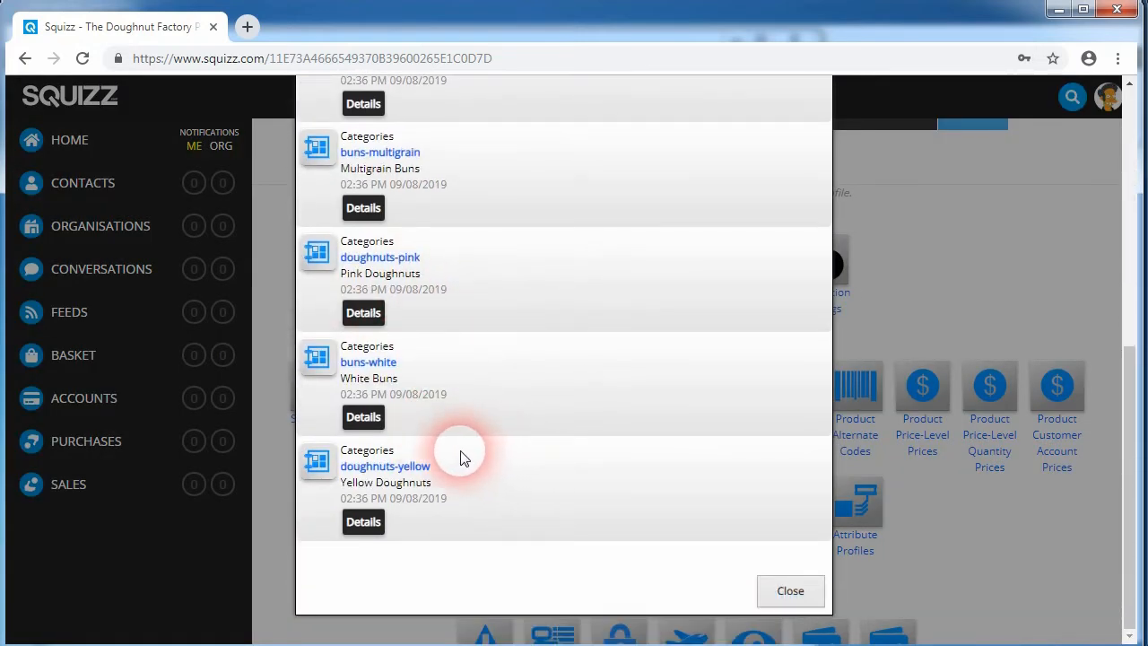
pyautogui.scroll(5, 440, 376)
pyautogui.click(363, 238)
pyautogui.scroll(-3, 377, 384)
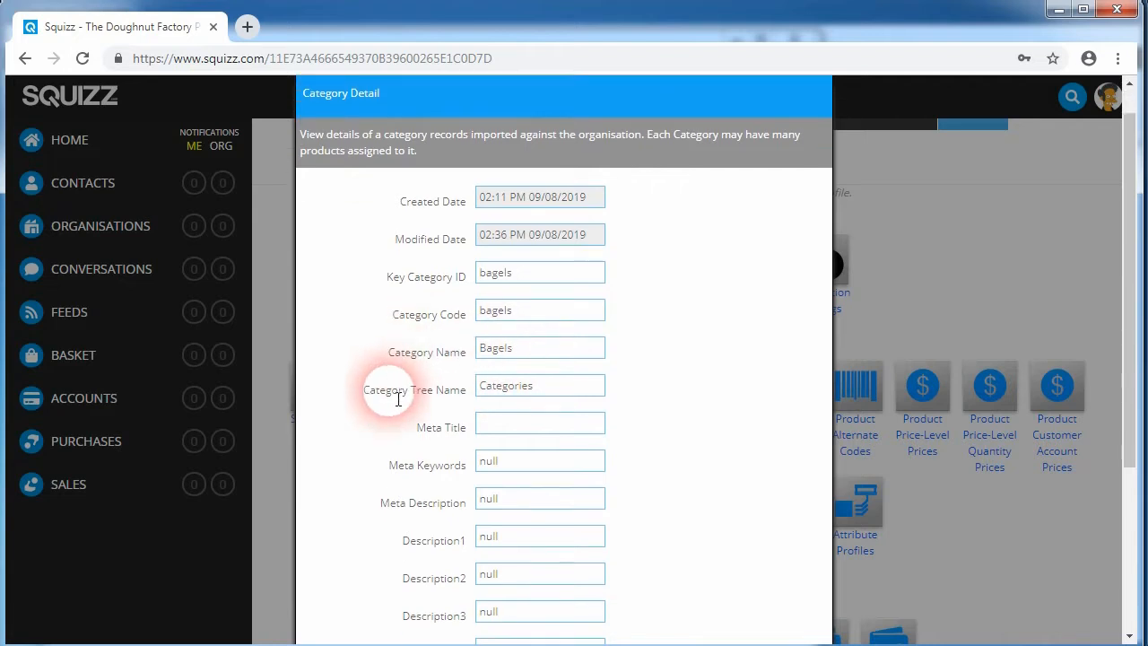
pyautogui.scroll(1, 431, 382)
pyautogui.scroll(-1, 458, 390)
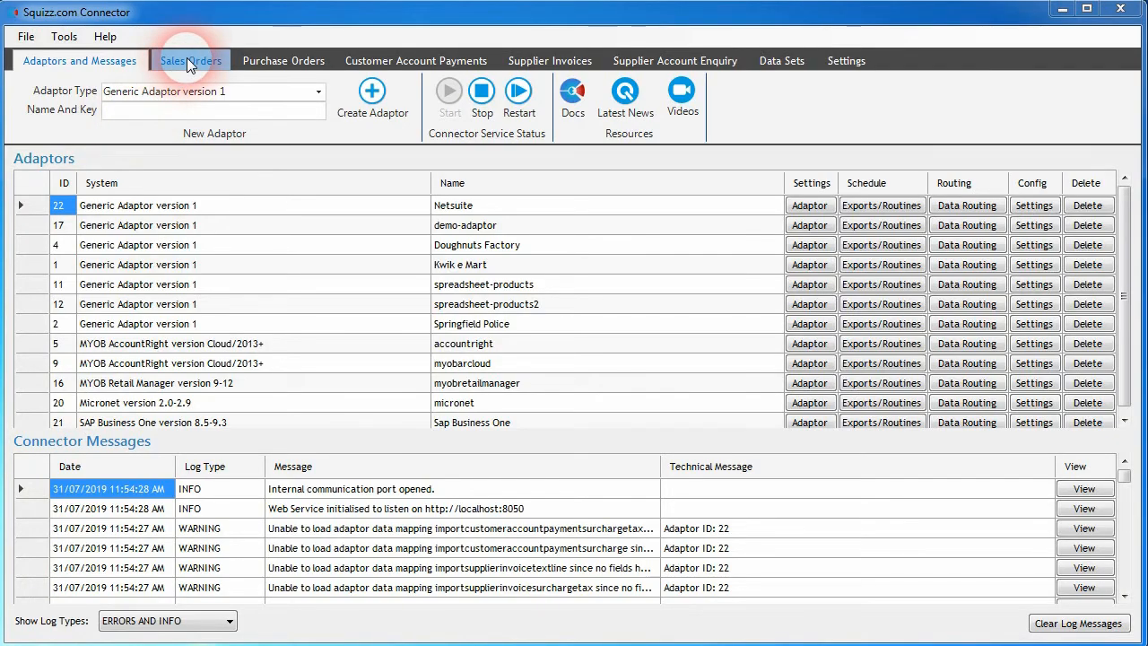
# Step: Open sales order 56 and review its order details, addresses, lines and surcharges
pyautogui.click(187, 60)
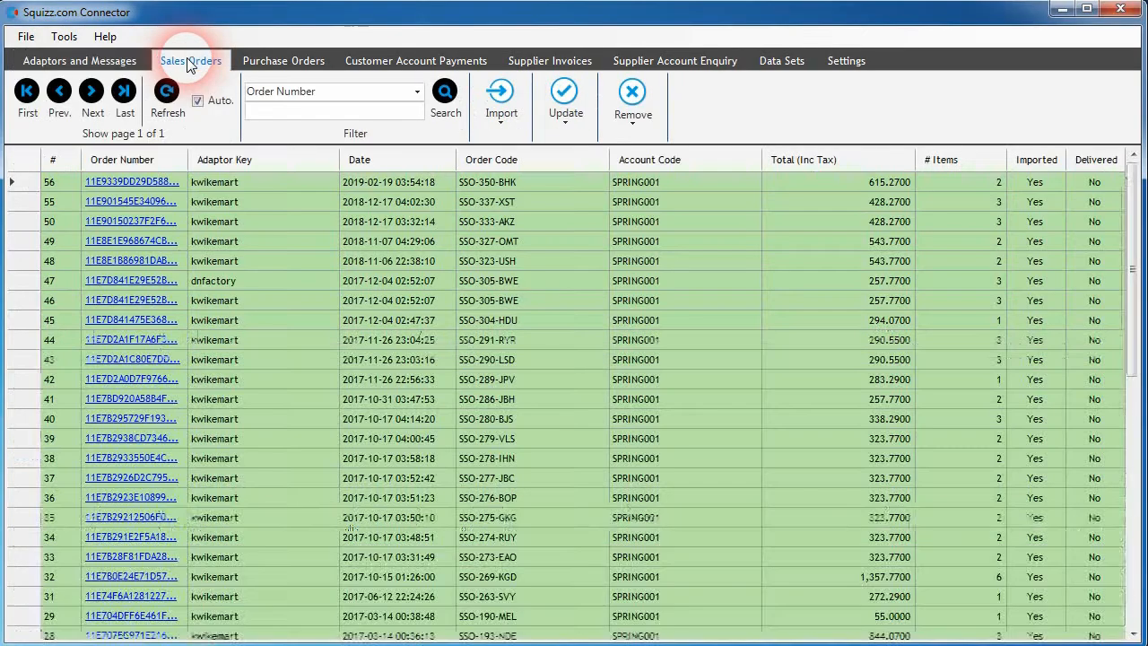
pyautogui.click(136, 182)
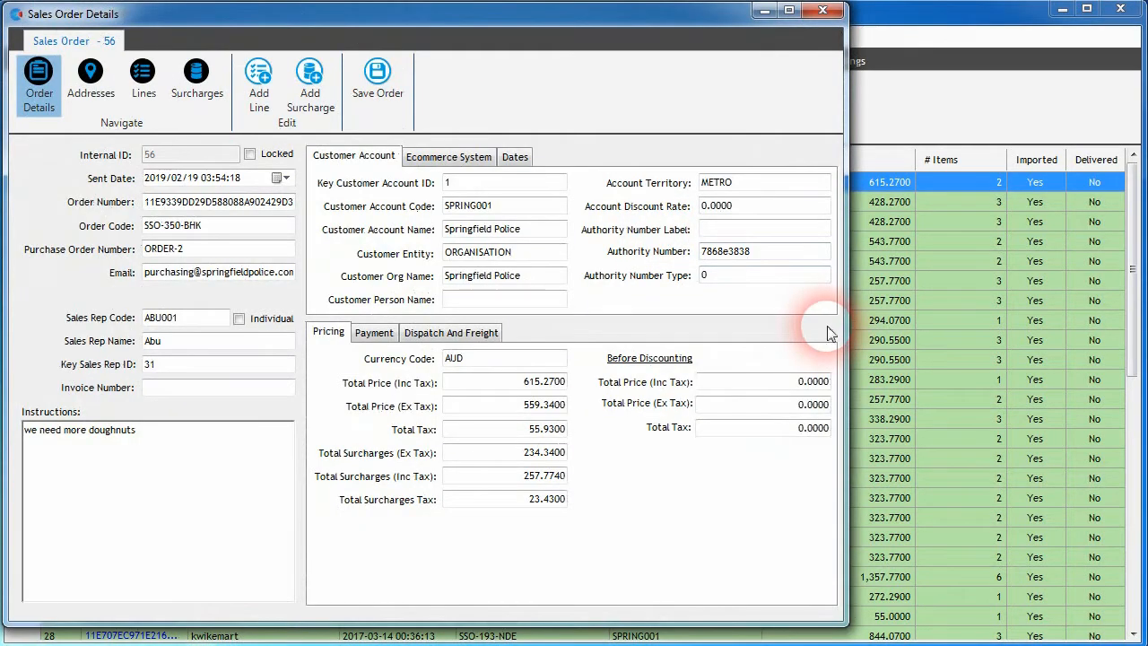
pyautogui.click(94, 95)
pyautogui.click(96, 94)
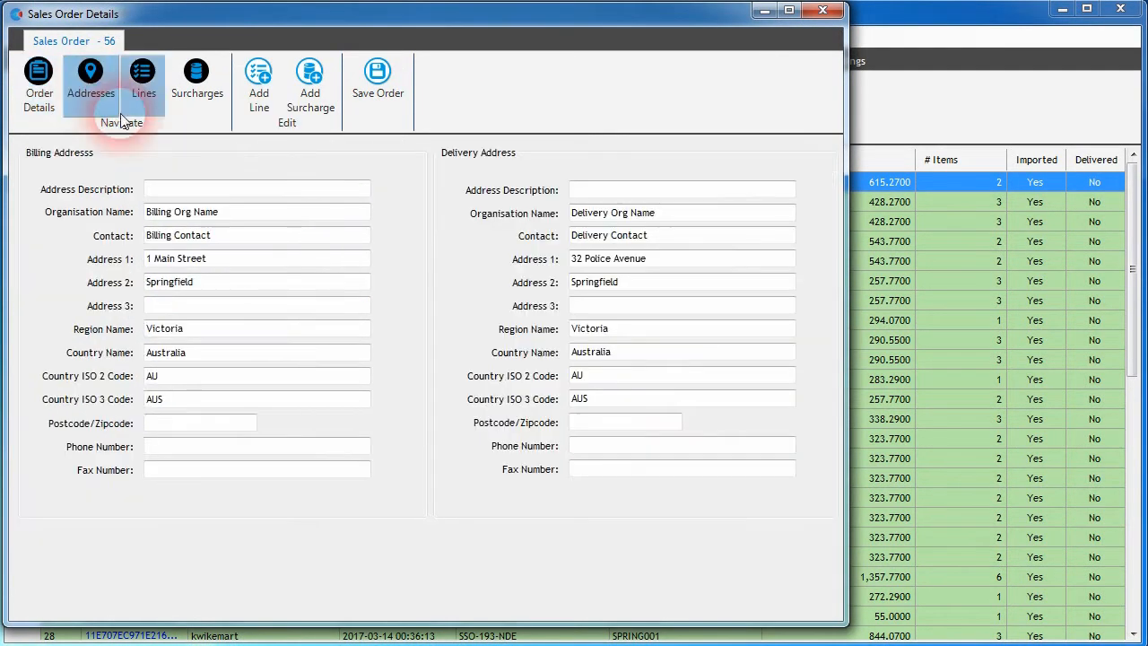
pyautogui.click(148, 101)
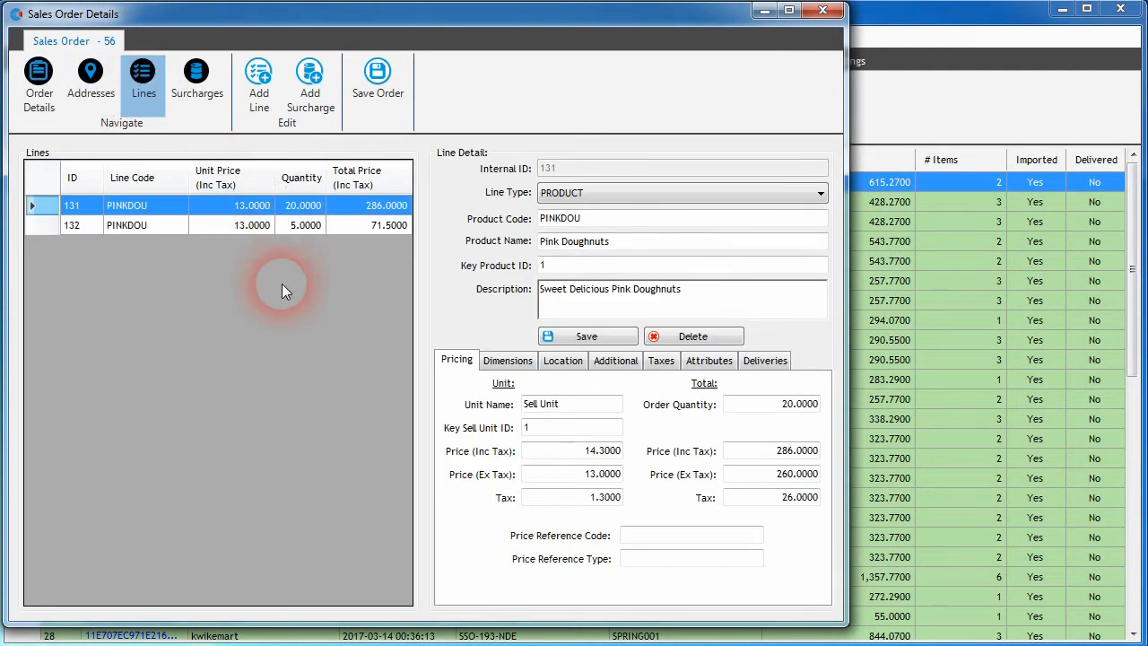
pyautogui.click(199, 84)
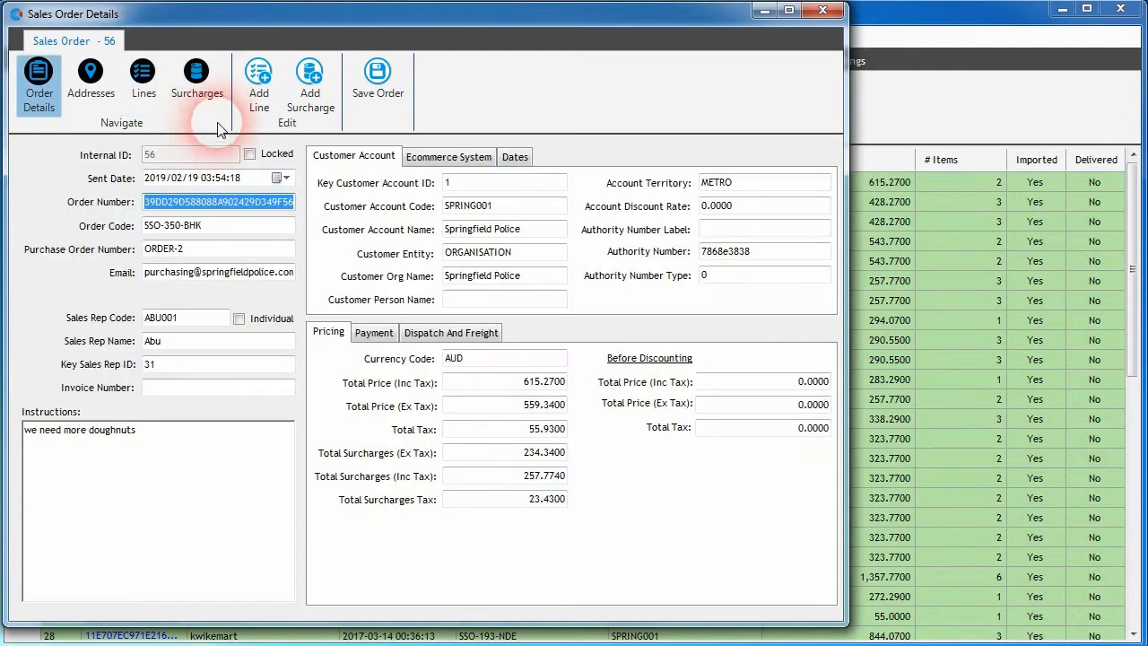
pyautogui.click(258, 94)
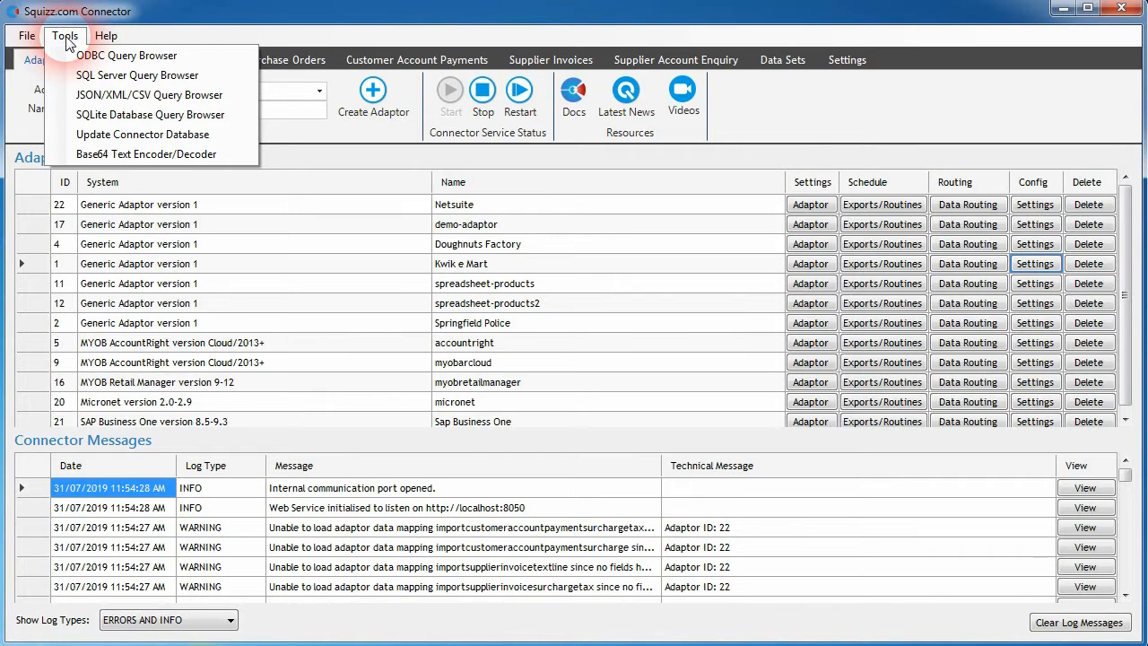
# Step: Open the Doughnuts Factory adaptor's export/routine schedule and review its data export history log
pyautogui.click(121, 97)
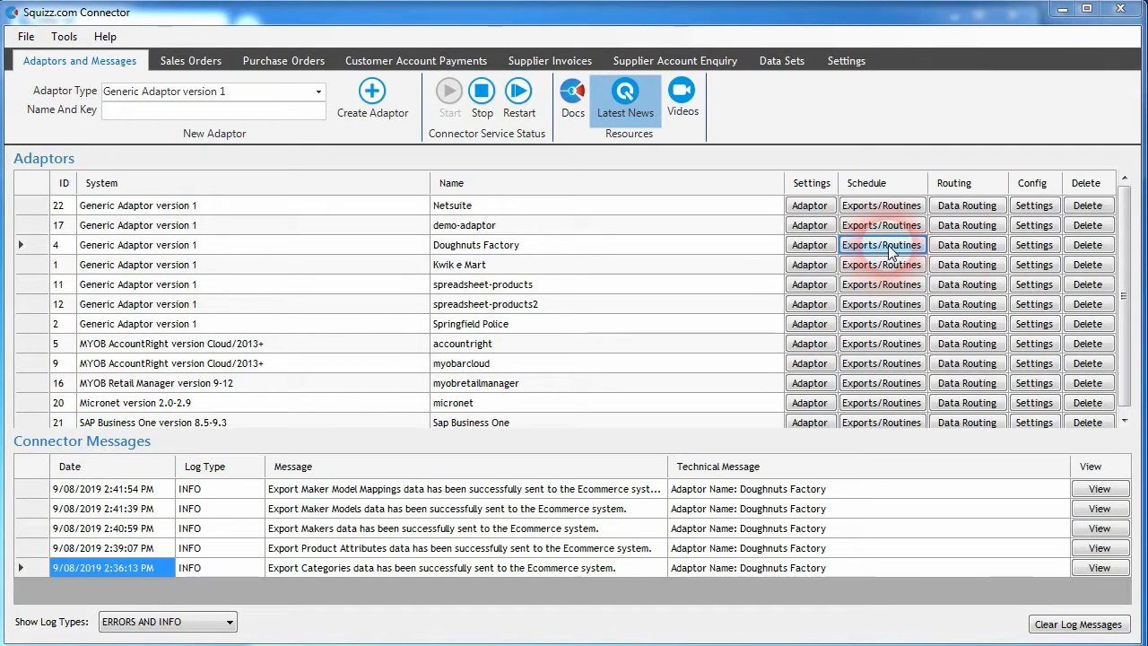
pyautogui.click(881, 245)
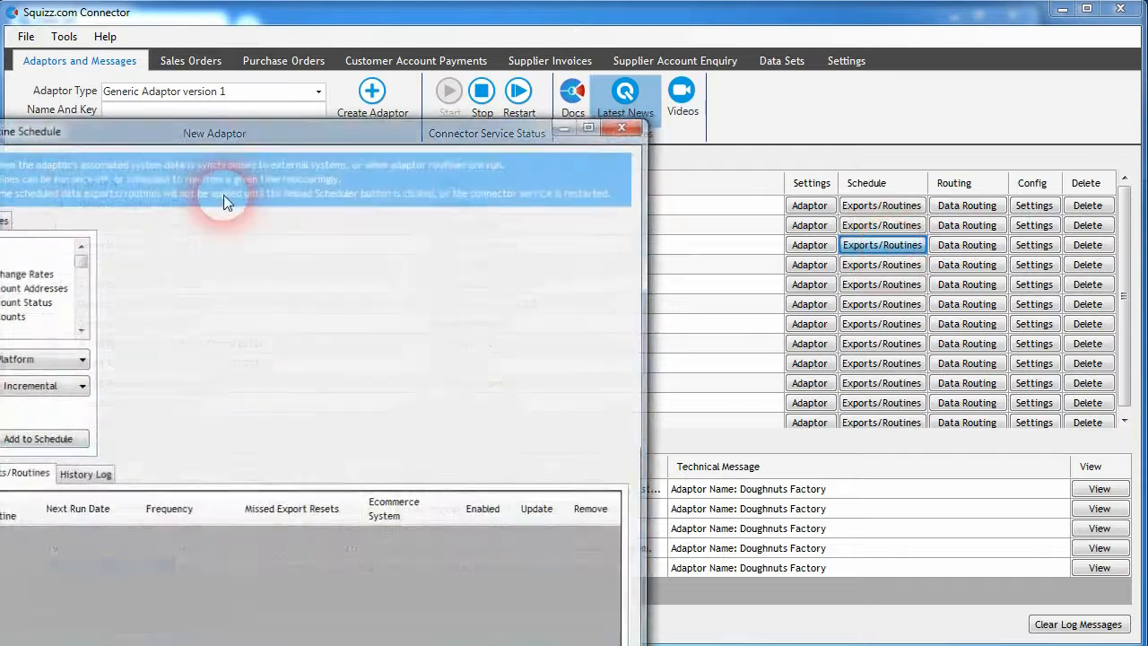
pyautogui.click(408, 399)
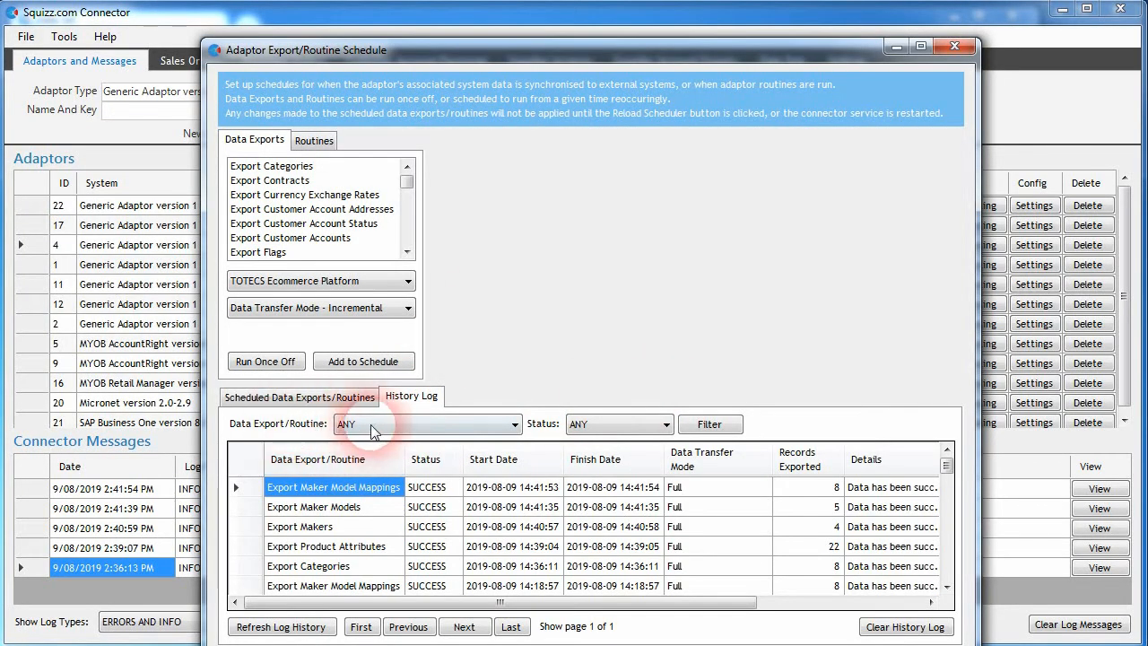
pyautogui.moveTo(944, 469); pyautogui.dragTo(947, 512)
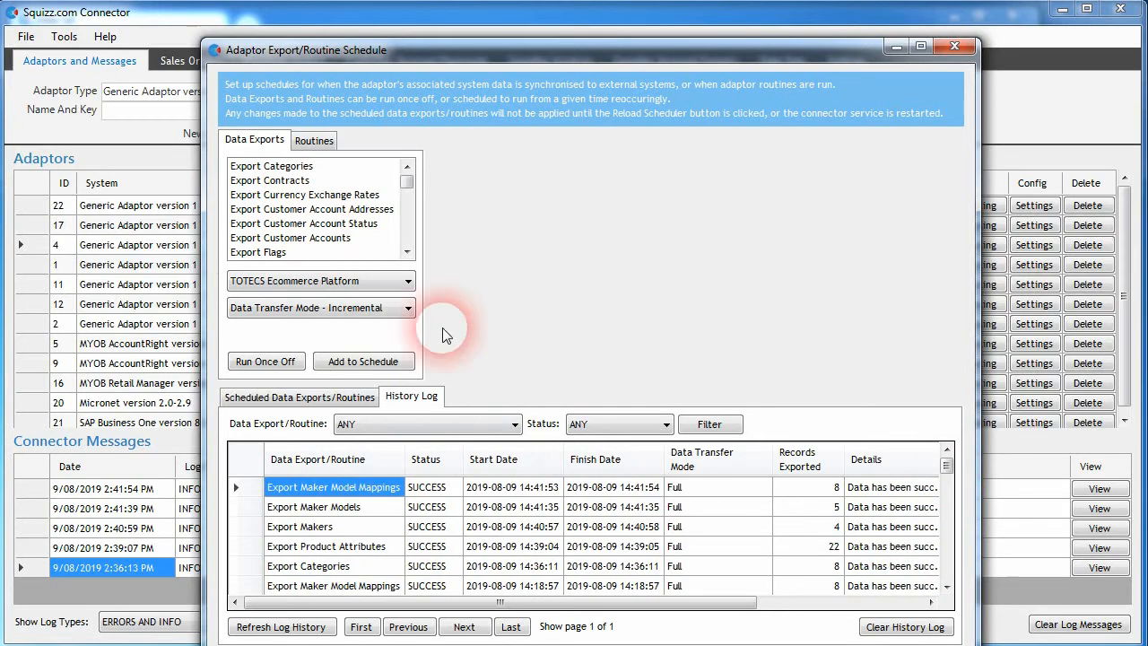
pyautogui.click(481, 422)
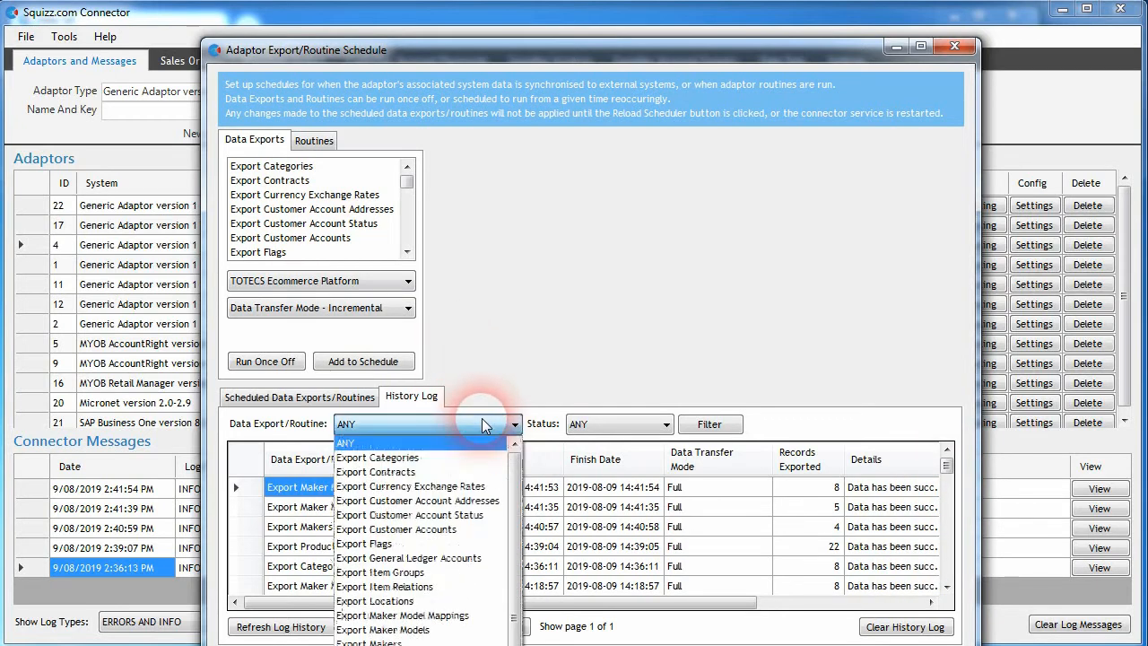
pyautogui.click(395, 459)
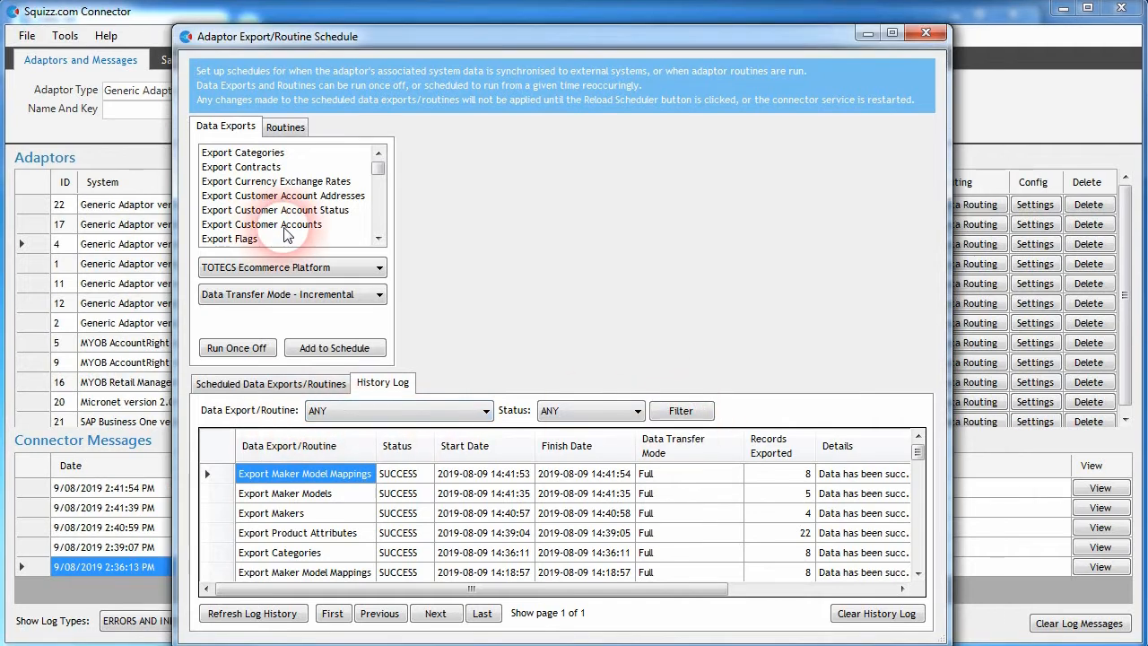
# Step: Run the Export Customer Accounts data export once off to the SQUIZZ Platform
pyautogui.click(312, 225)
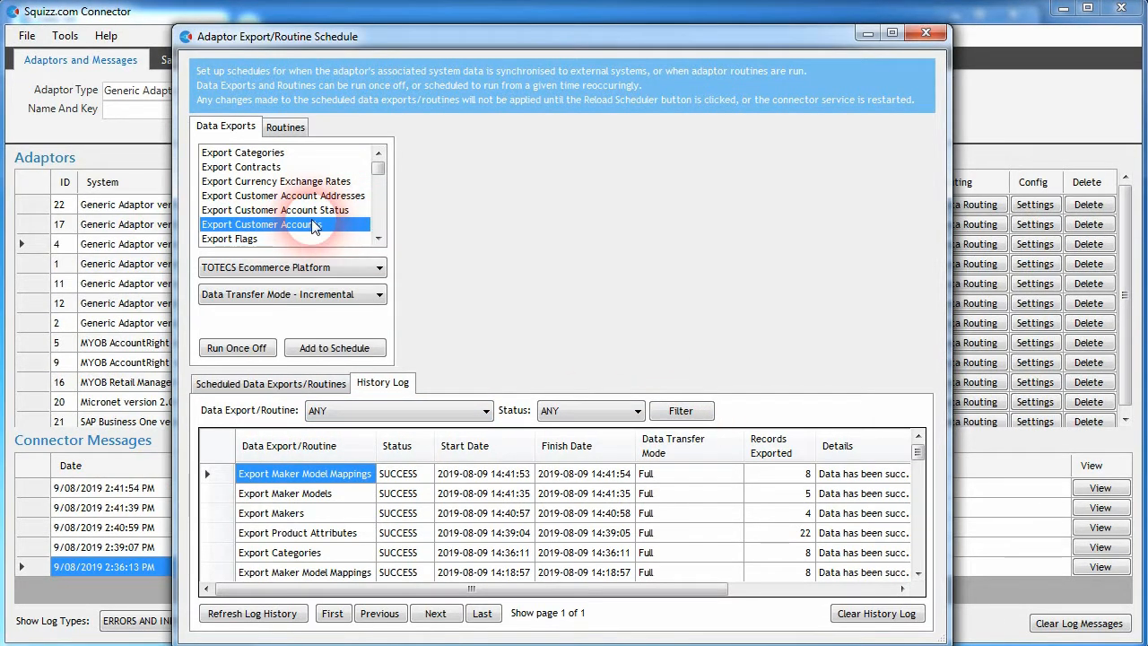
pyautogui.click(303, 267)
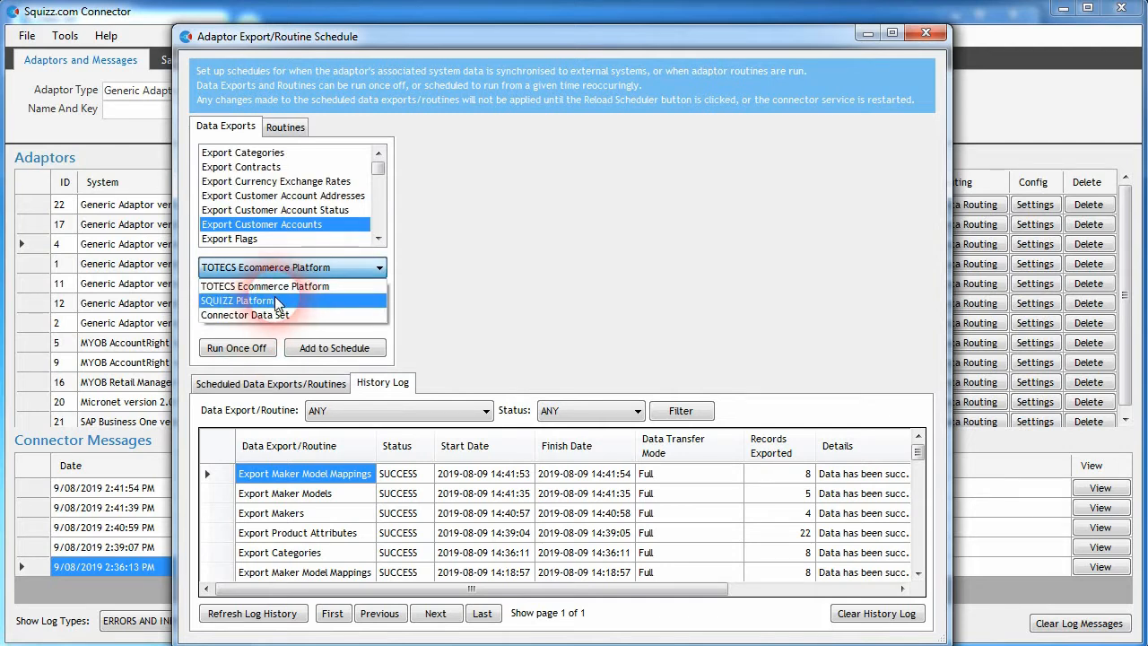
pyautogui.click(274, 301)
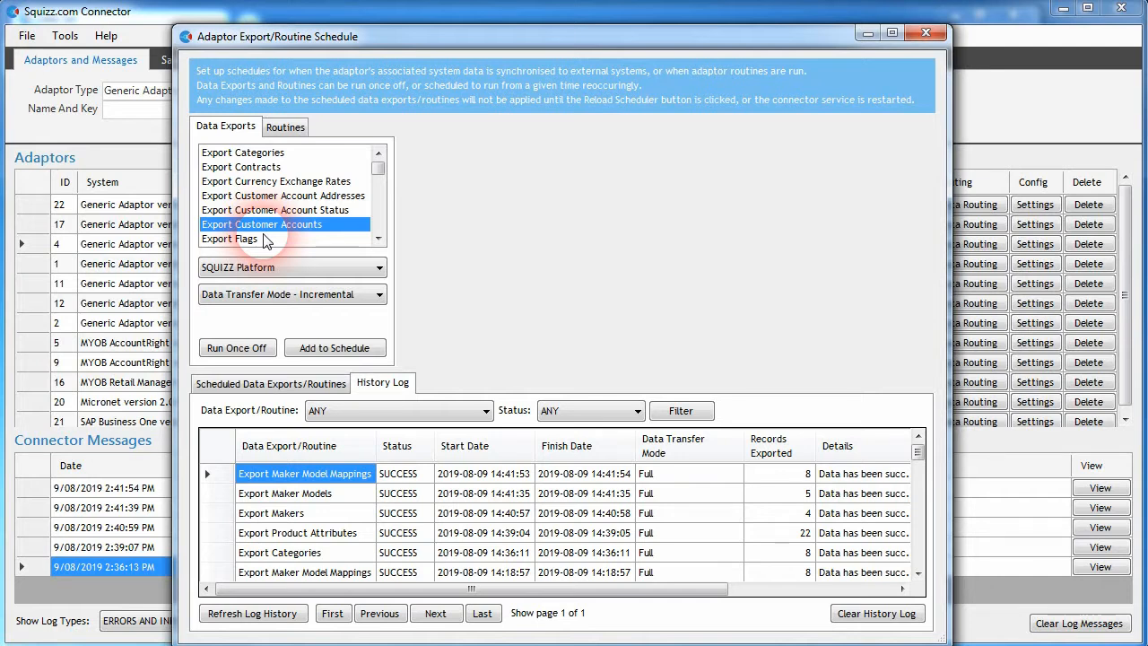
pyautogui.click(236, 349)
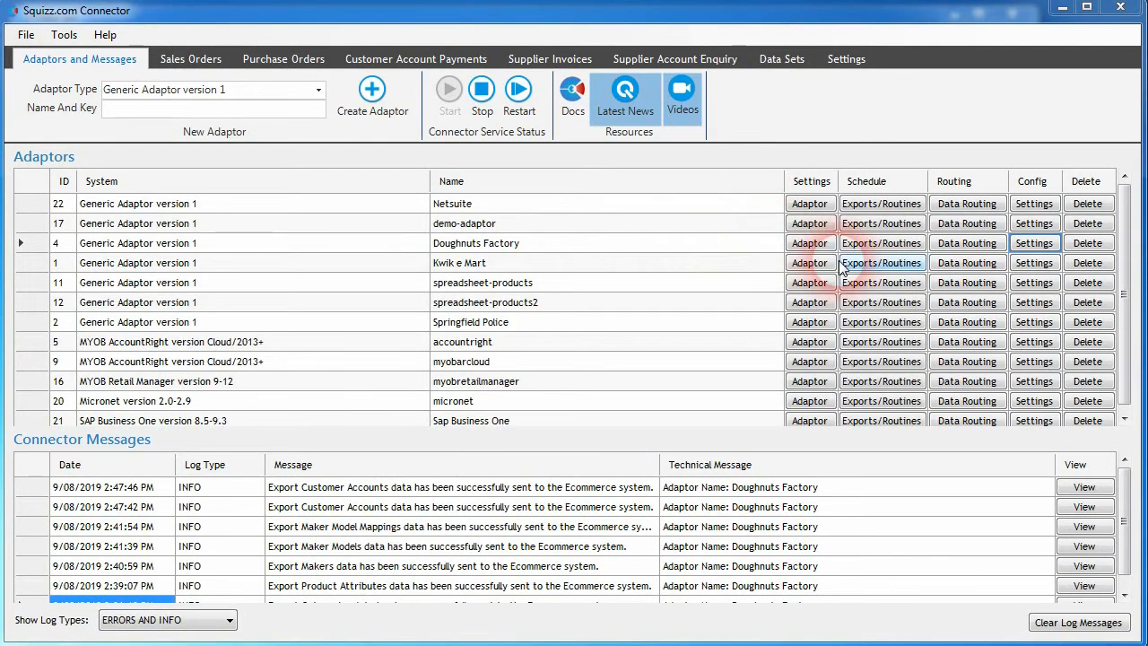
# Step: In the Doughnuts Factory adaptor settings, enable the Phone field among the Customer Accounts data export's data fields
pyautogui.click(1034, 243)
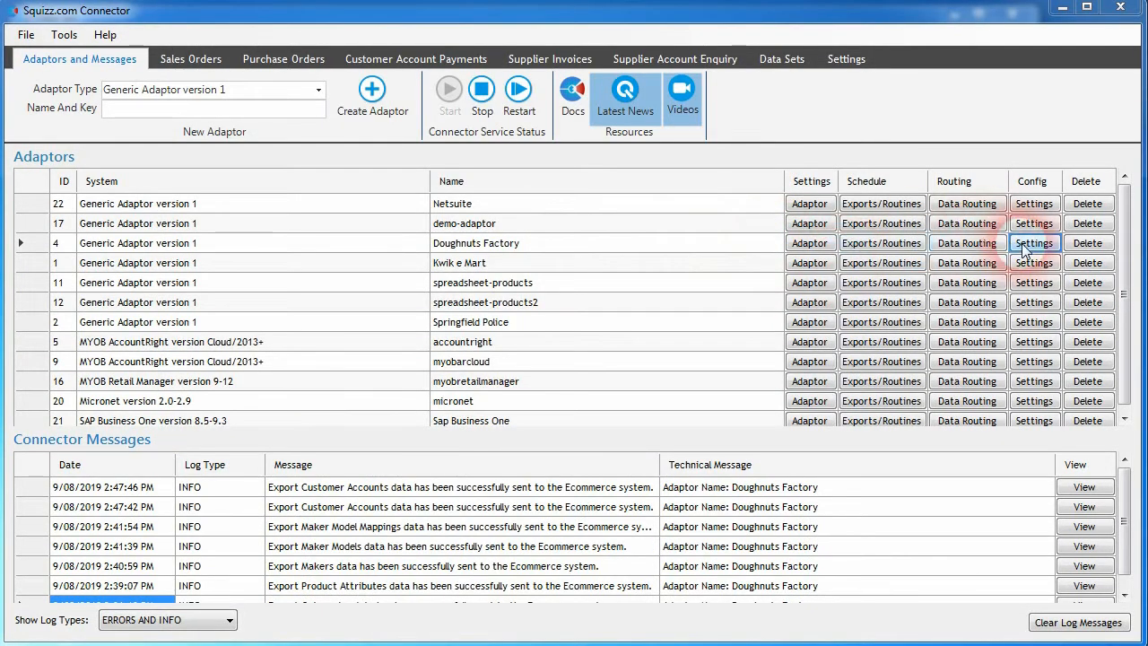
pyautogui.click(294, 65)
pyautogui.click(516, 136)
pyautogui.scroll(-8, 503, 314)
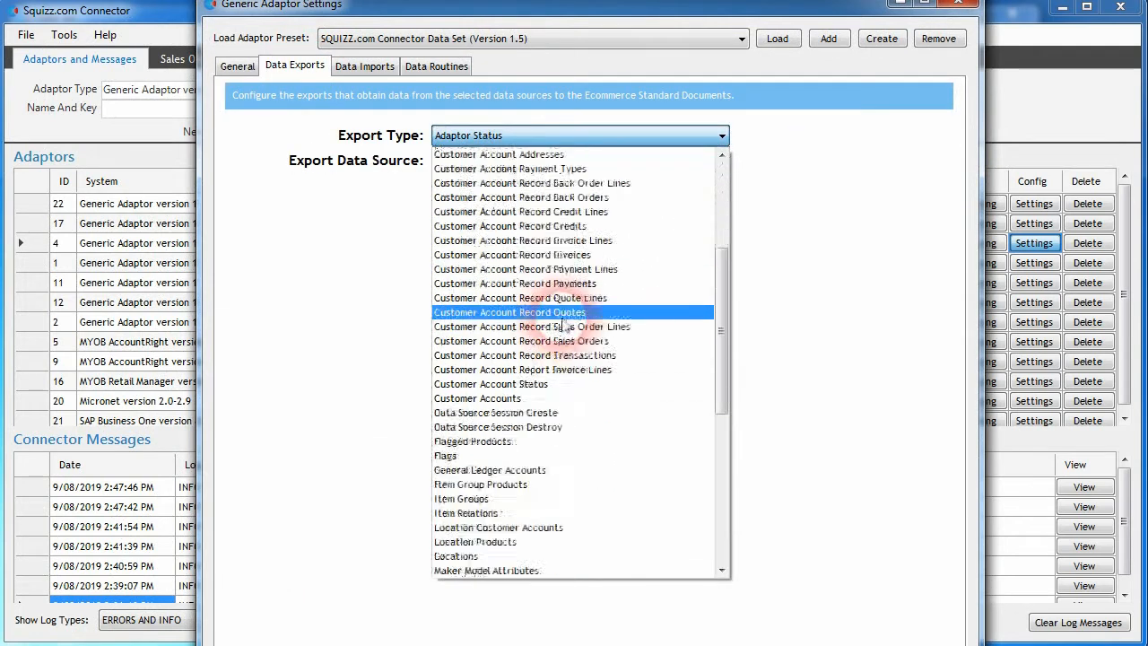
pyautogui.click(517, 312)
pyautogui.click(339, 198)
pyautogui.moveTo(937, 363); pyautogui.dragTo(938, 499)
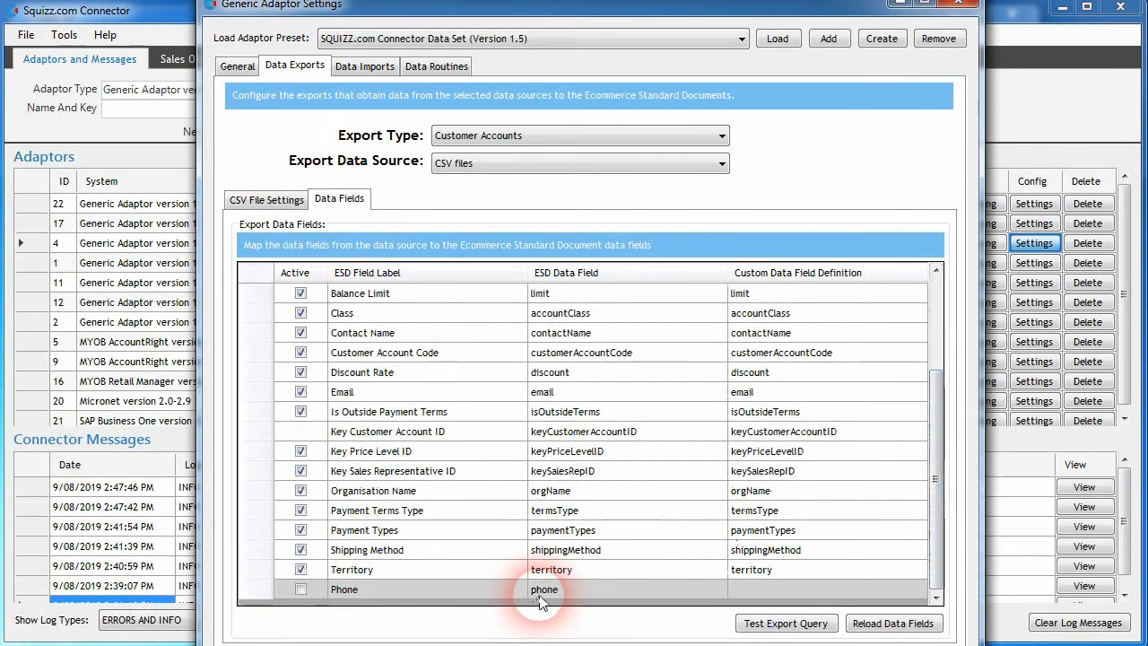
pyautogui.click(301, 589)
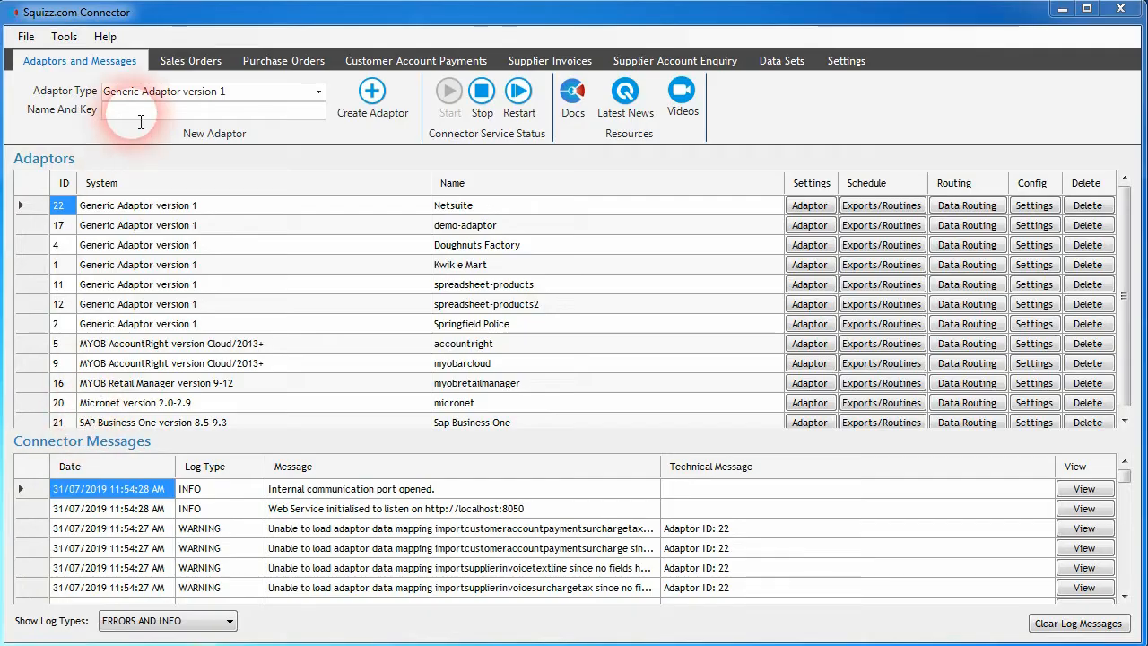
# Step: Reopen sales order 56 and review its addresses, lines, surcharges and order details
pyautogui.click(186, 57)
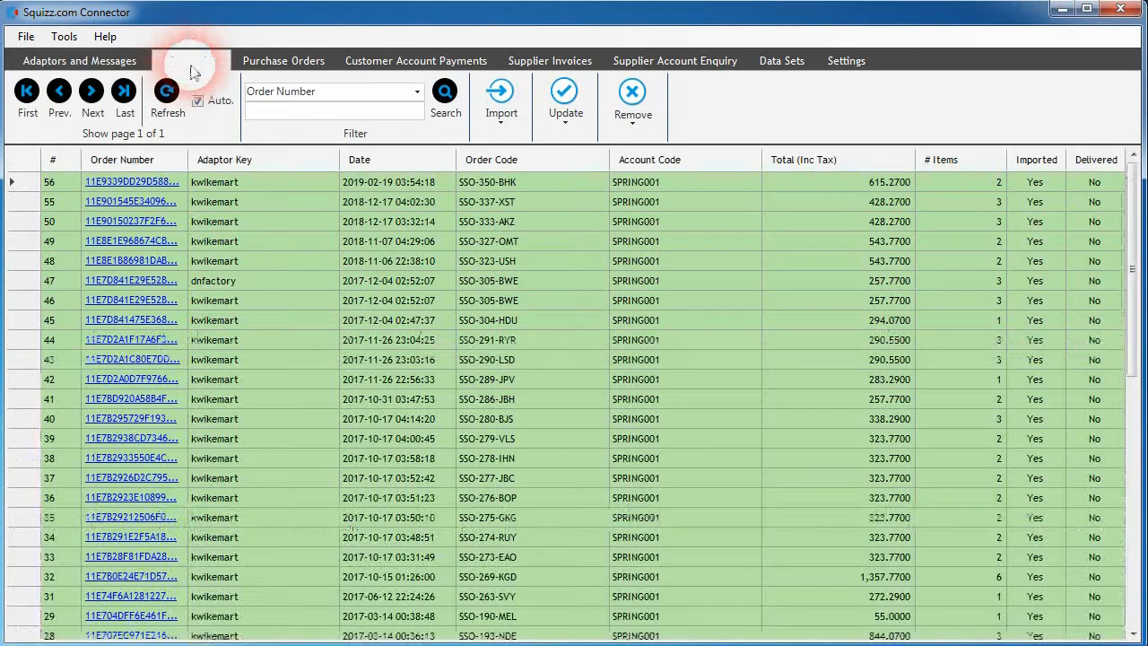
pyautogui.click(136, 182)
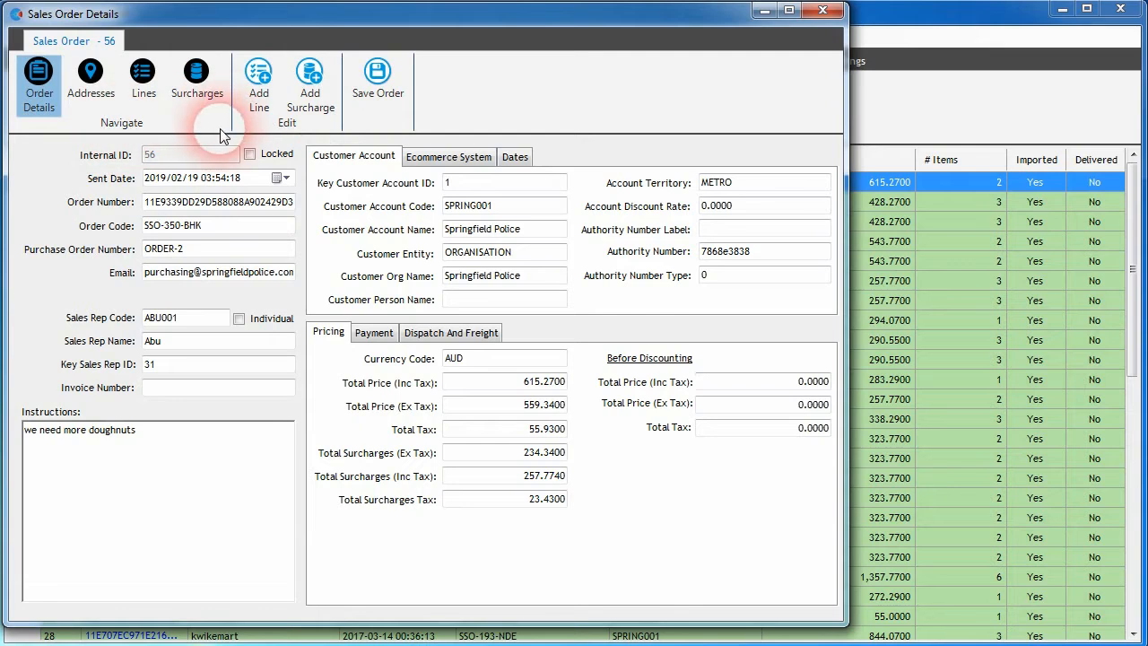
pyautogui.click(92, 89)
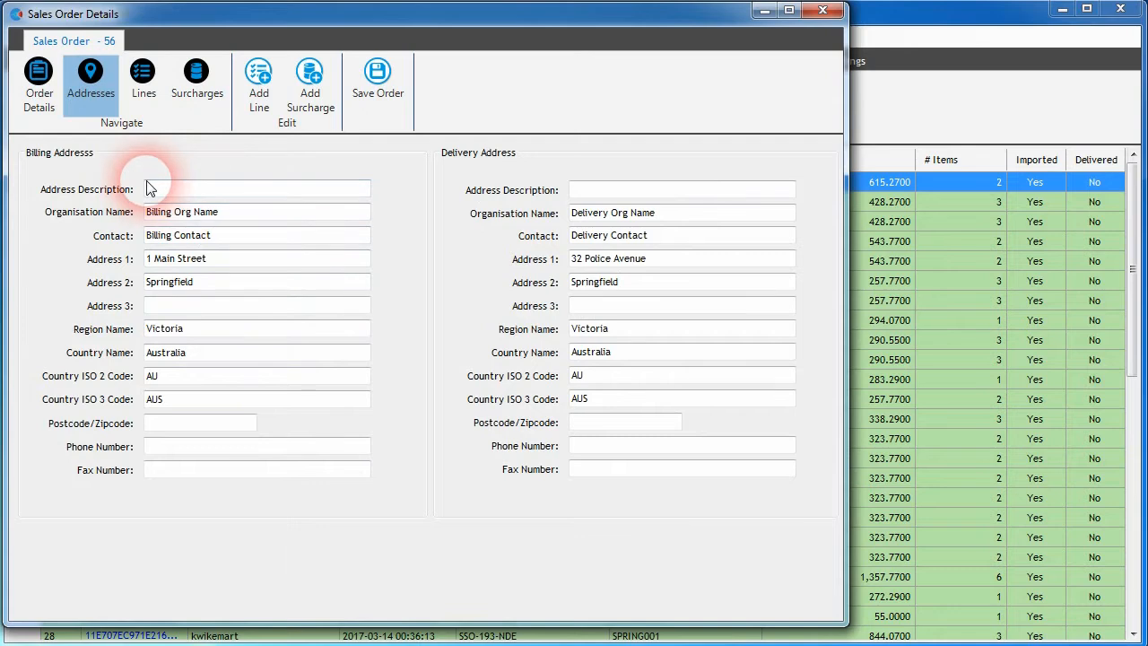
pyautogui.click(146, 93)
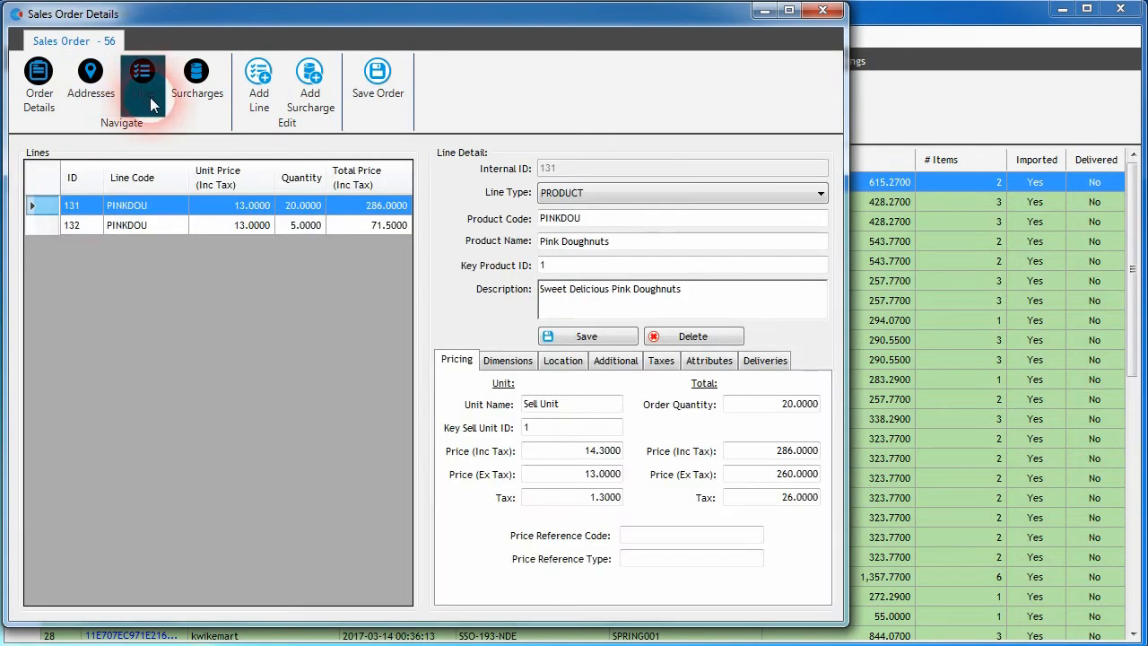
pyautogui.click(195, 78)
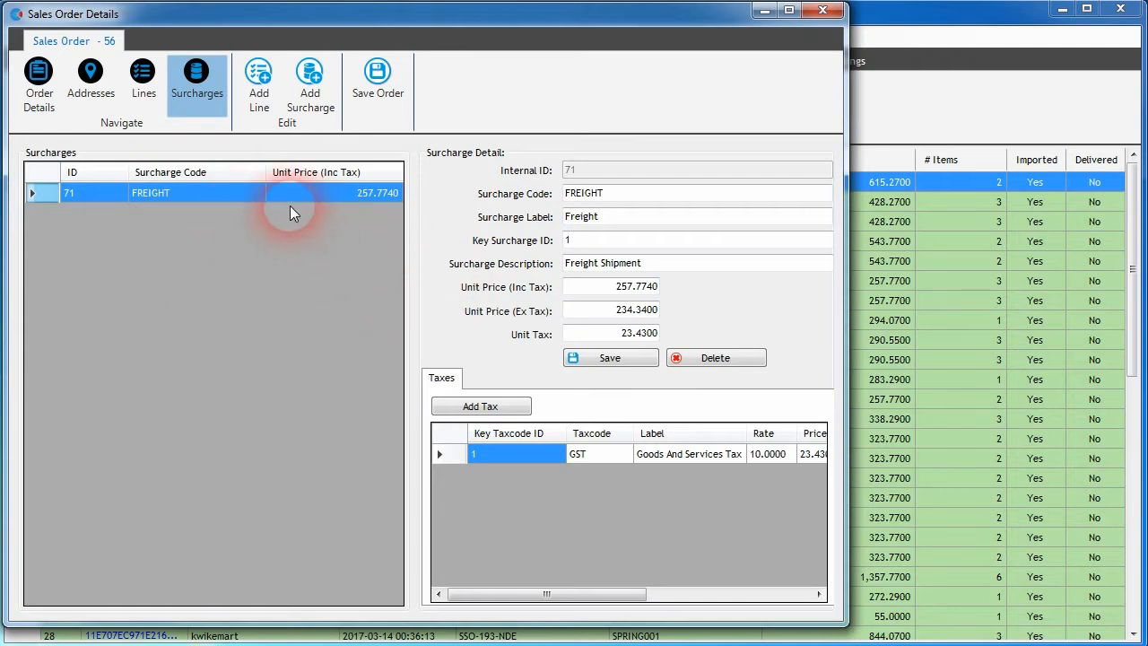
pyautogui.click(38, 85)
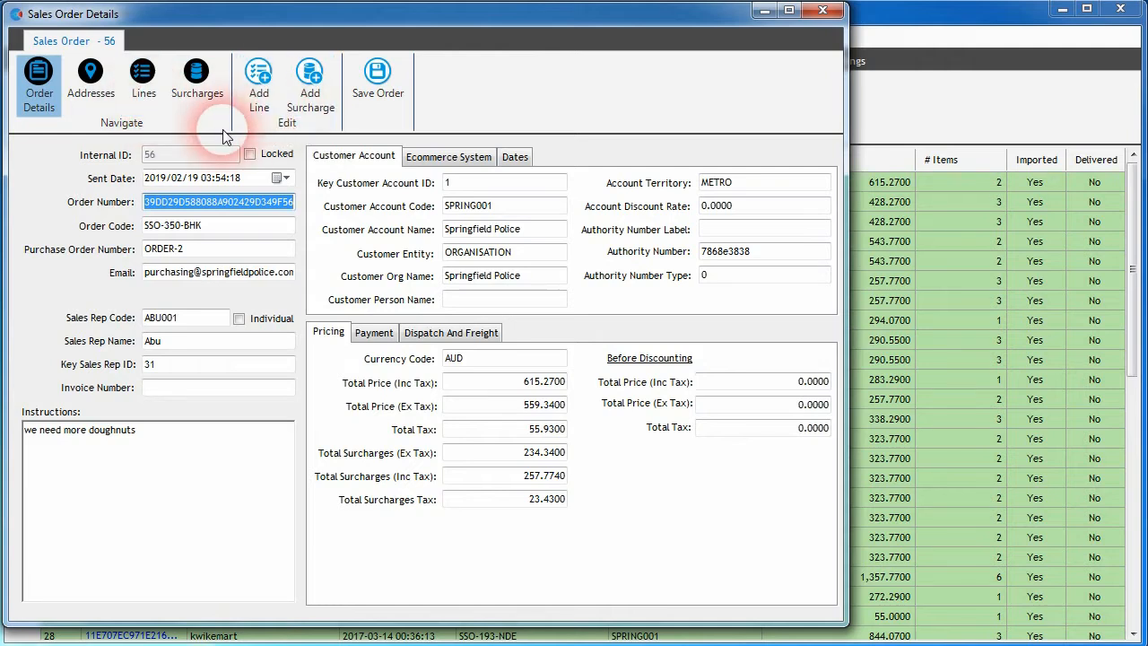
# Step: Add a new product line to order 56 with product code 131233212, product name Box and key product ID 123
pyautogui.click(258, 105)
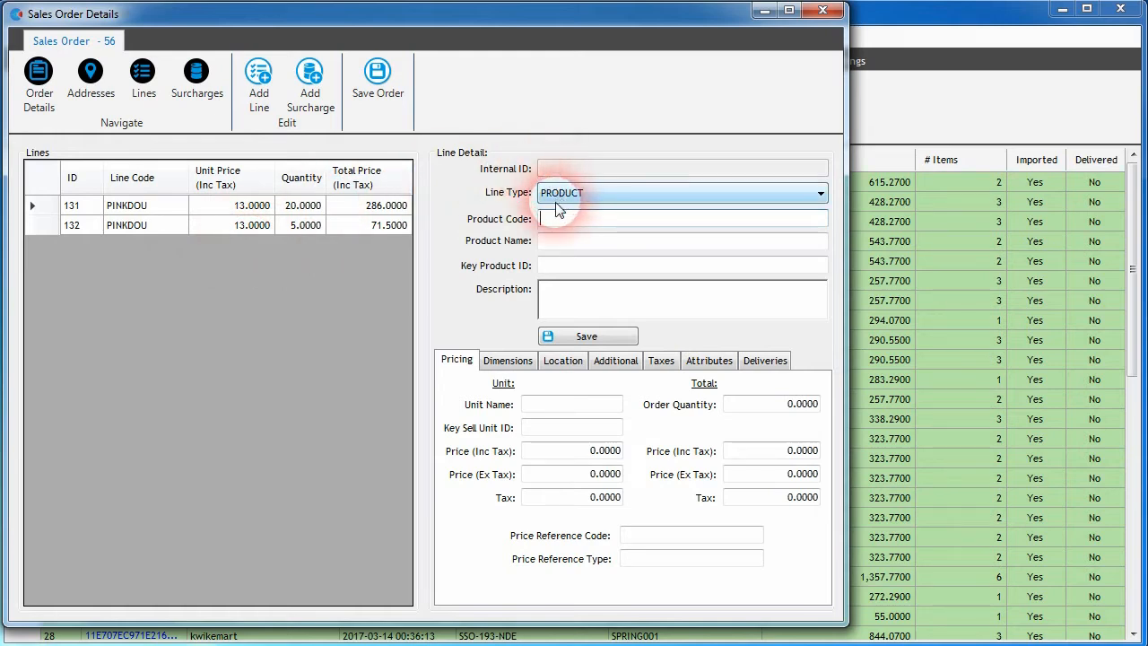
pyautogui.click(615, 195)
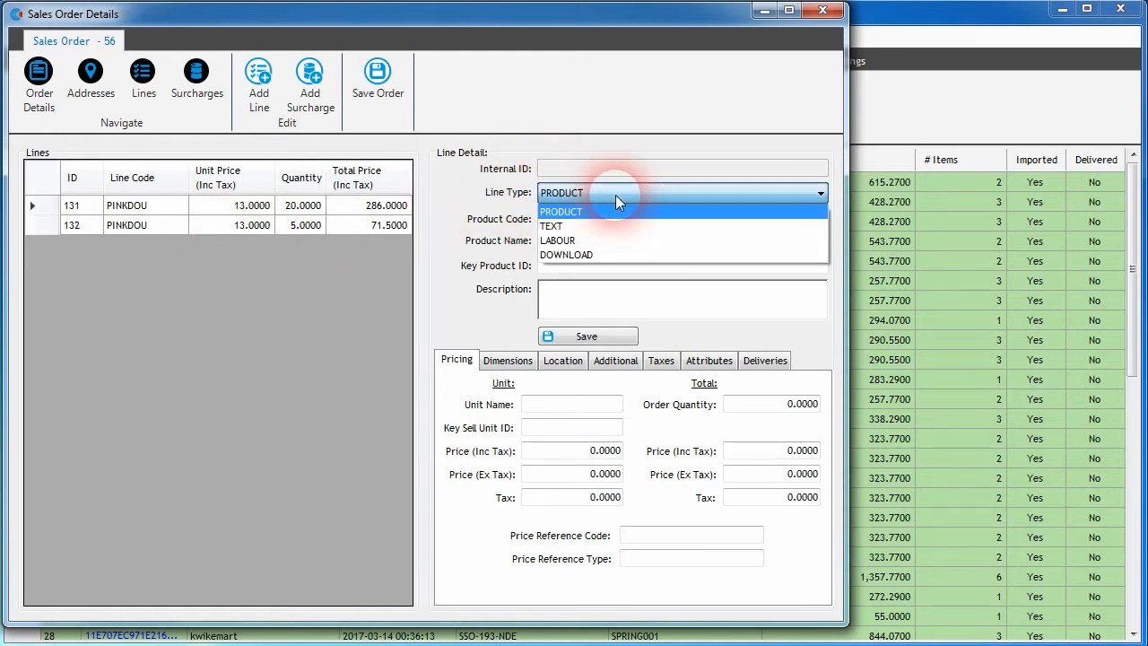
pyautogui.click(566, 213)
pyautogui.click(568, 223)
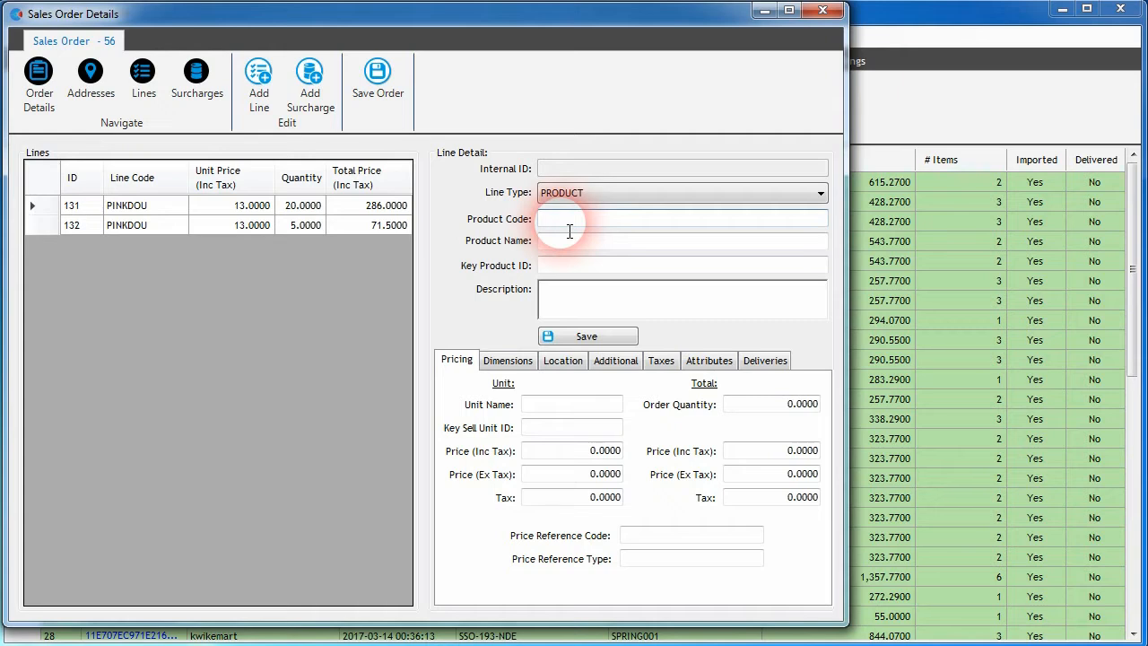
pyautogui.write('131233212')
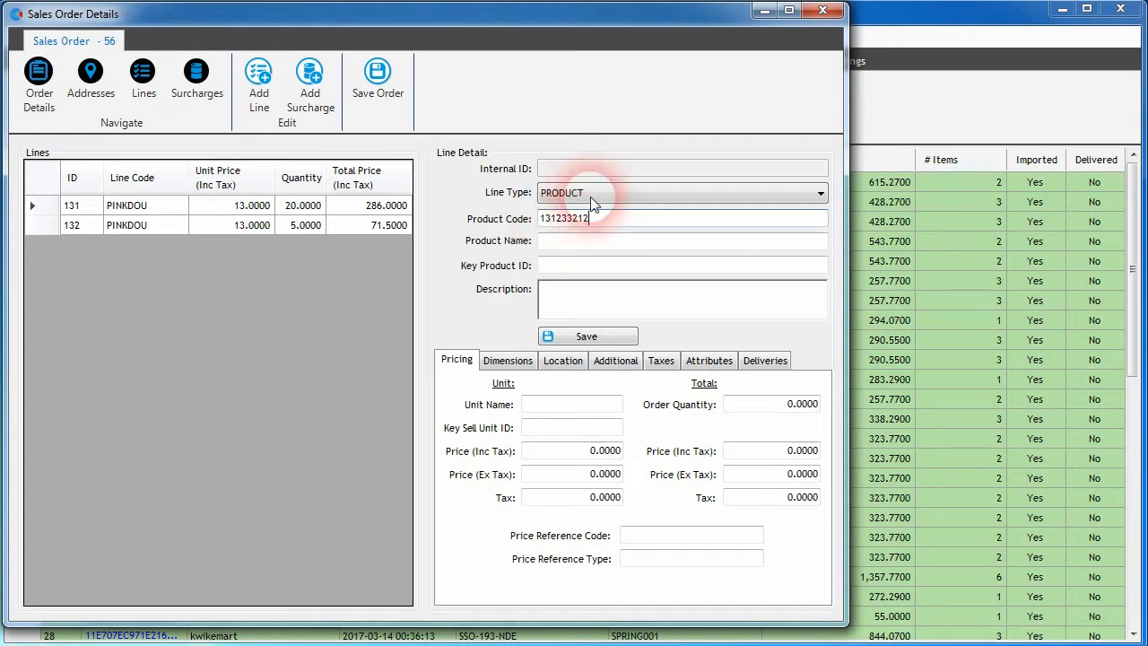
pyautogui.click(574, 242)
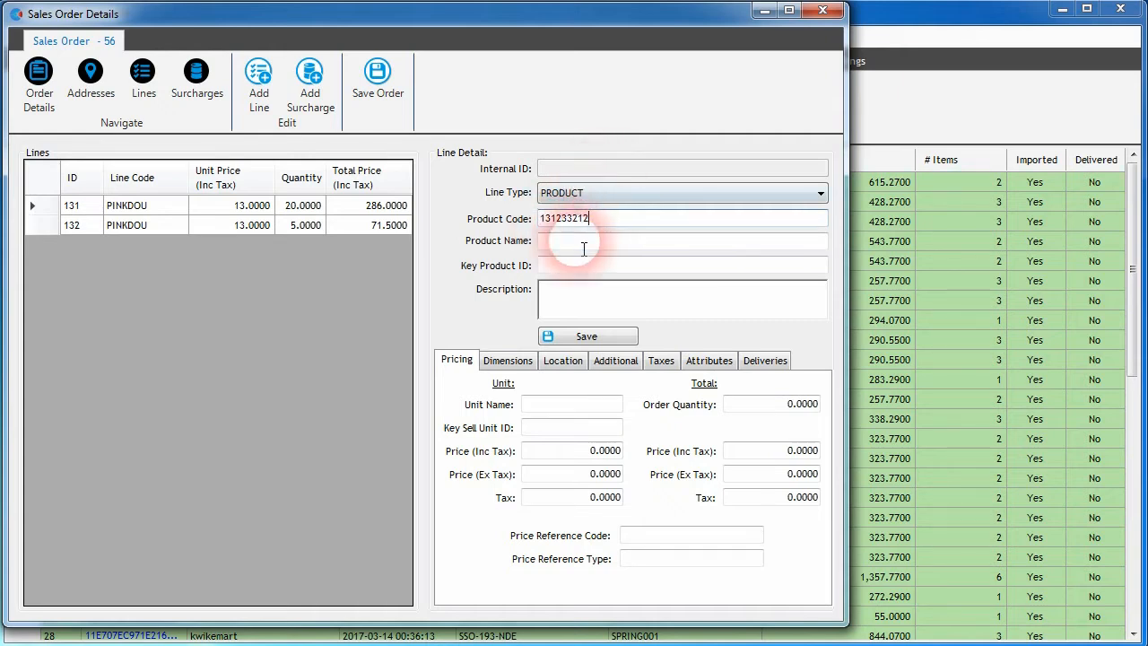
pyautogui.write('Box')
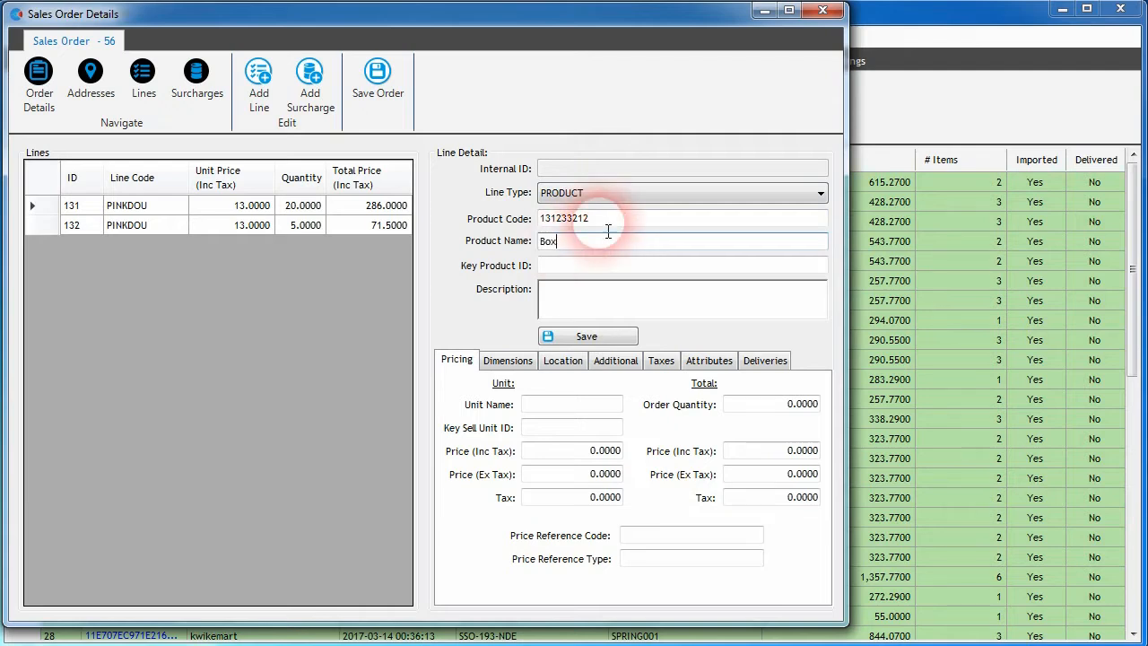
pyautogui.click(563, 268)
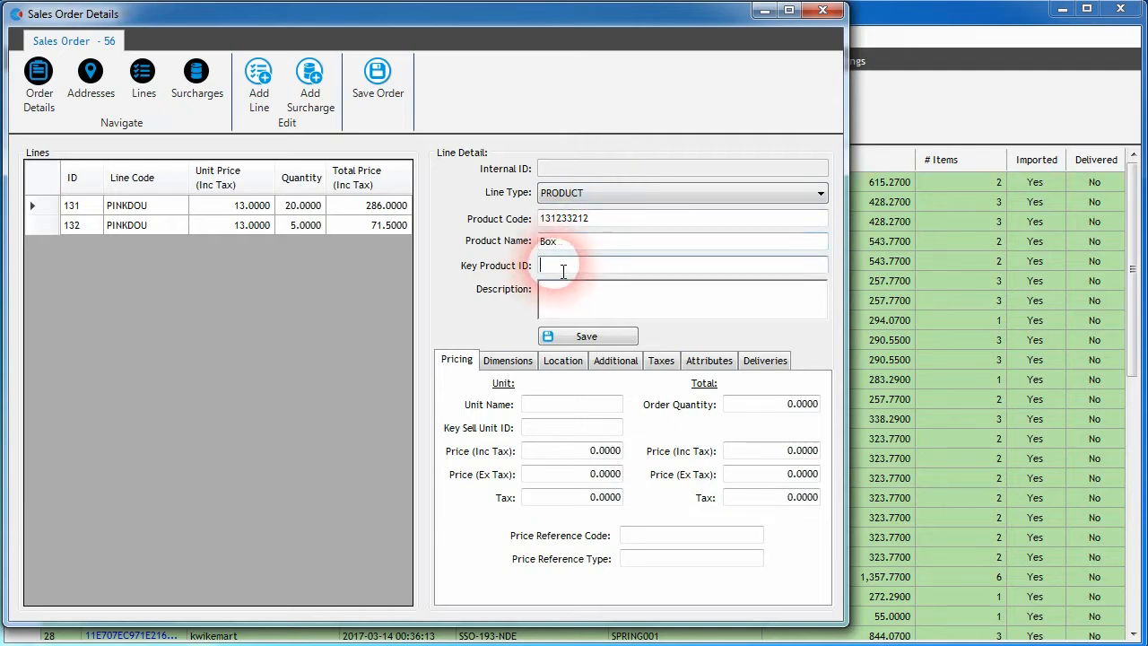
pyautogui.write('1')
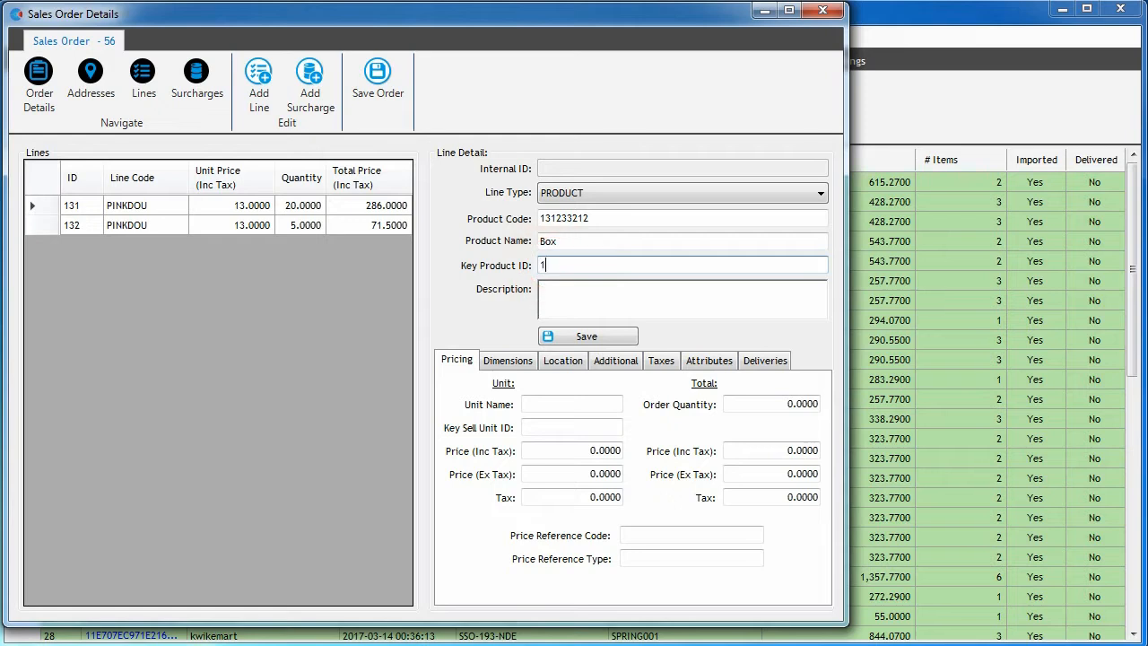
# Step: Examine the new line's Dimensions, Location, Additional, Taxes, Attributes, Deliveries and Pricing details
pyautogui.click(593, 299)
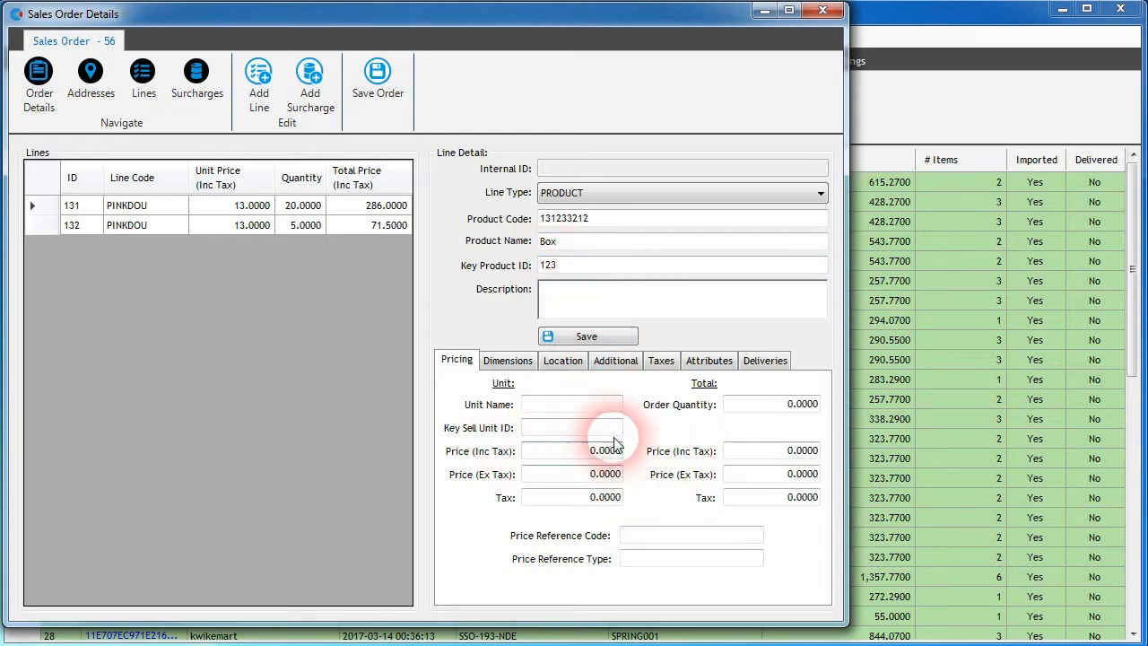
pyautogui.click(508, 361)
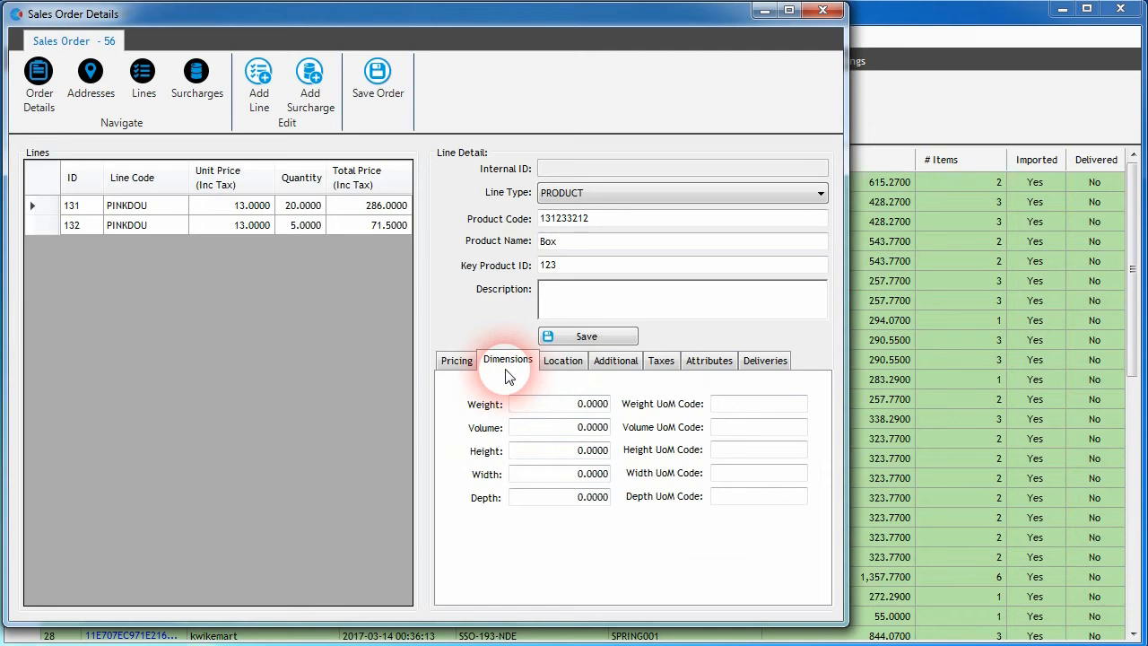
pyautogui.click(558, 361)
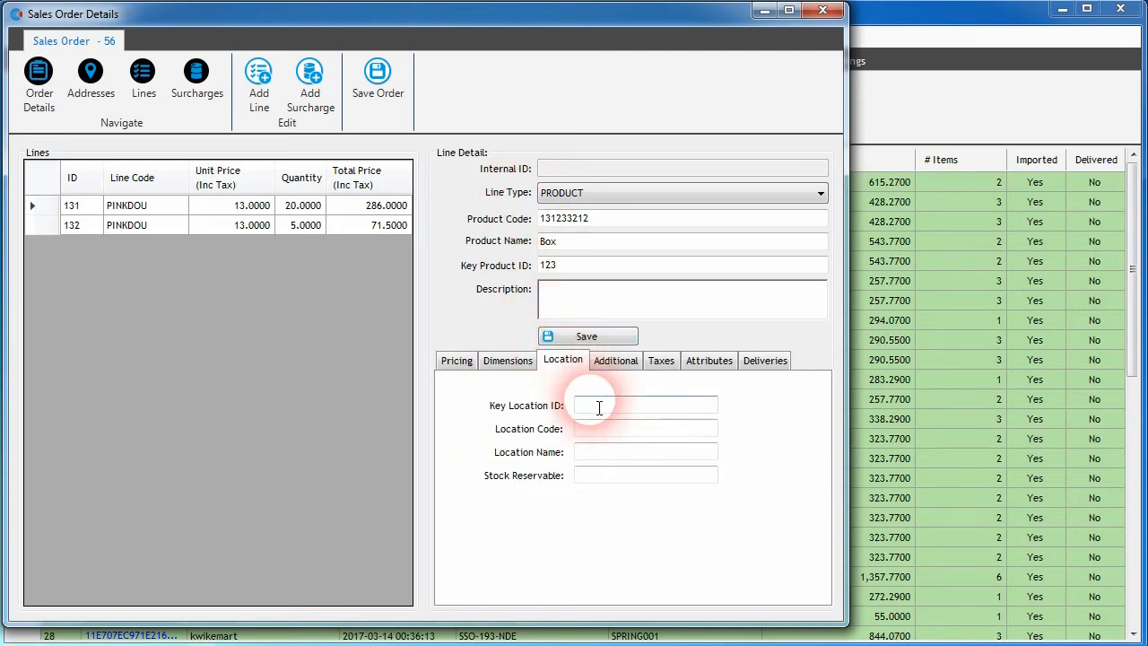
pyautogui.click(617, 363)
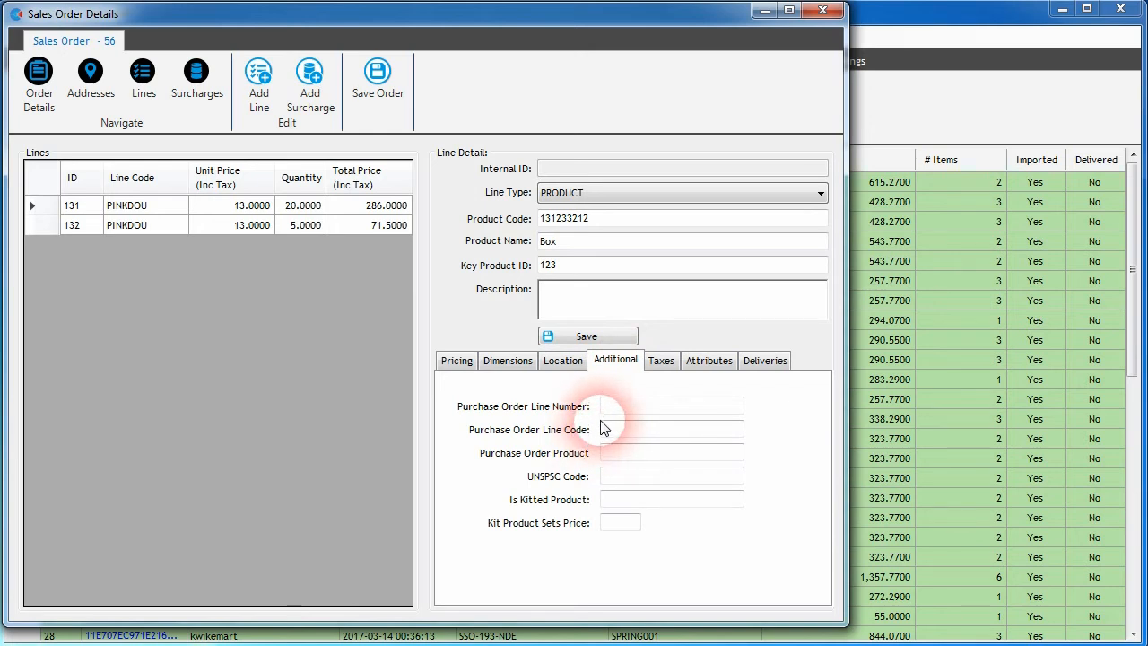
pyautogui.click(661, 361)
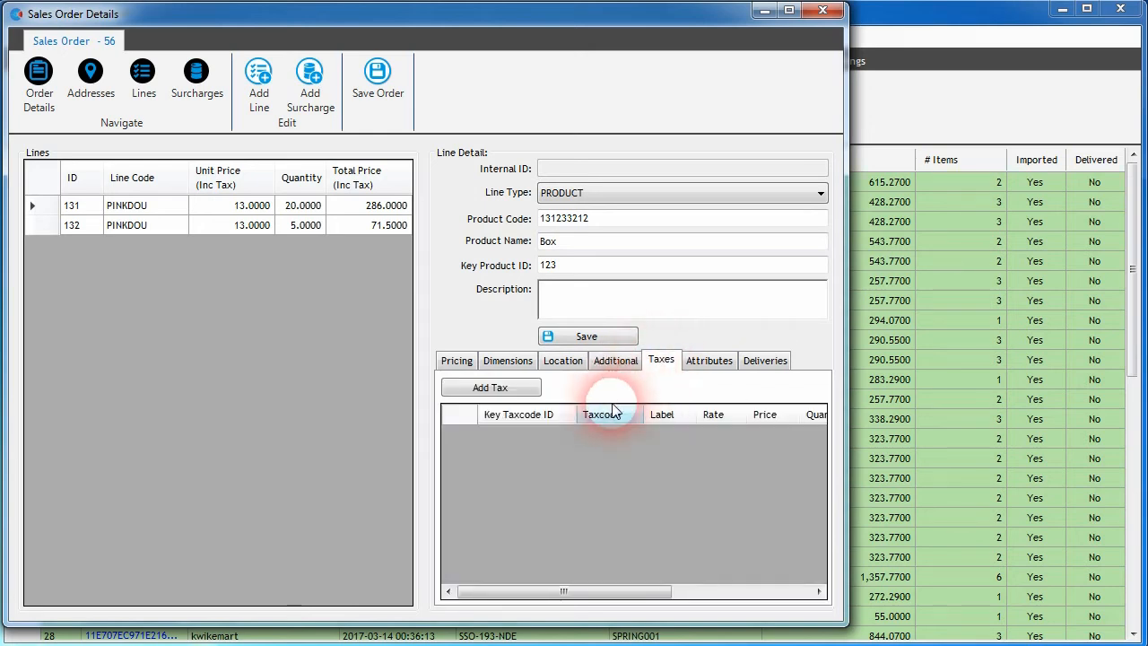
pyautogui.click(709, 361)
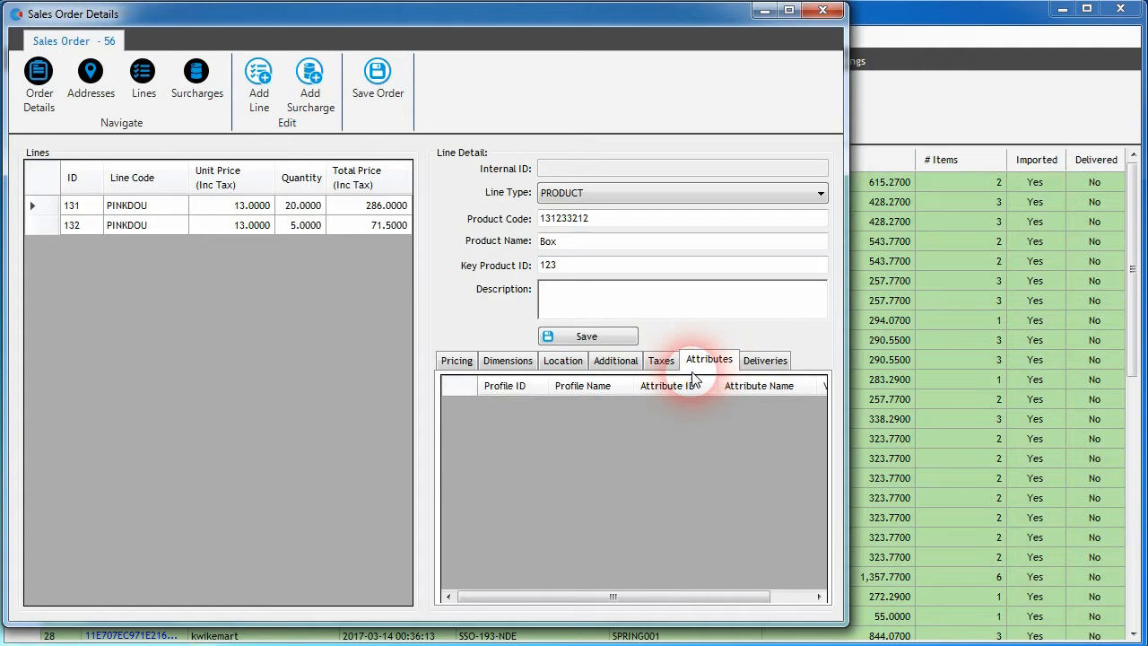
pyautogui.click(765, 360)
pyautogui.click(445, 362)
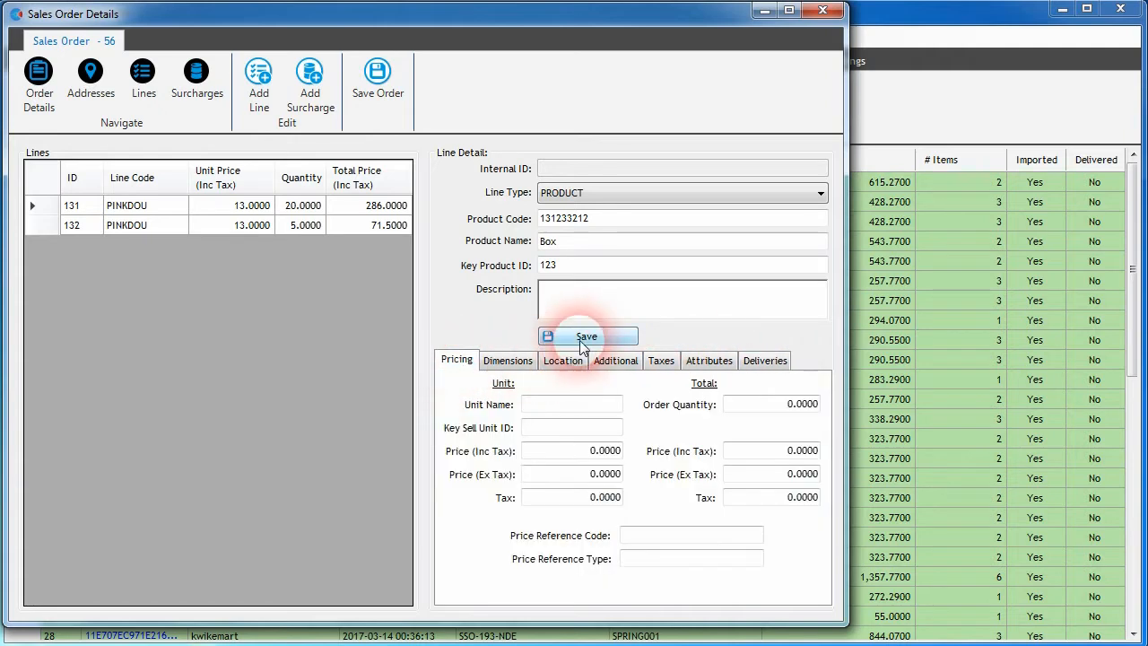
# Step: Save the new Box product line on order 56 and select it in the lines list
pyautogui.click(579, 340)
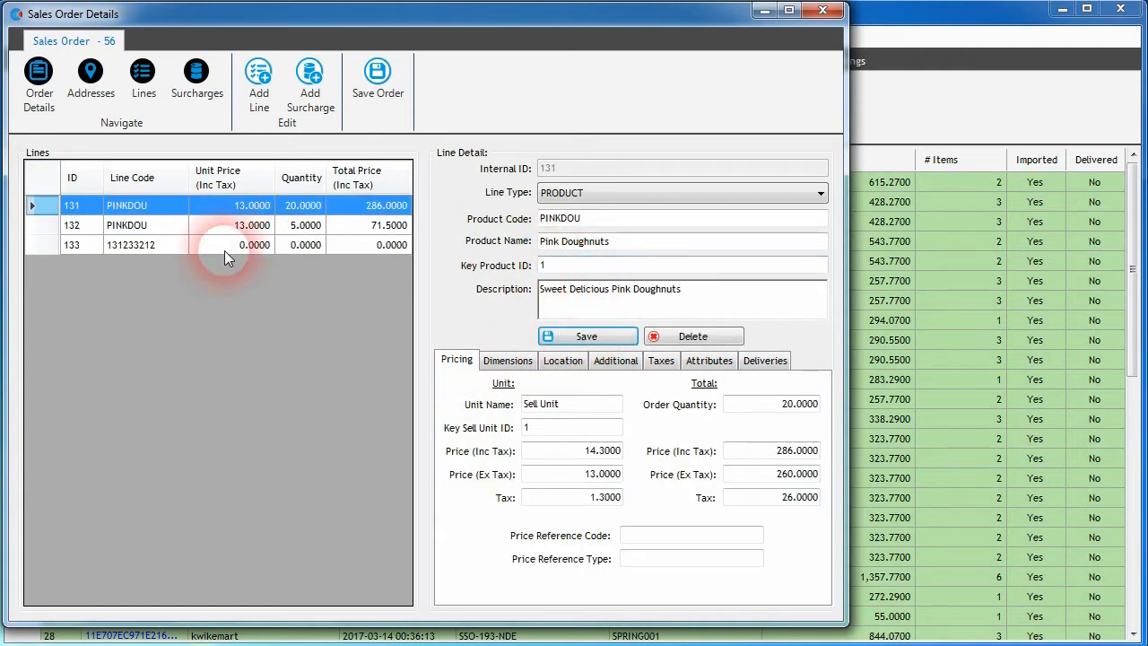
pyautogui.click(178, 246)
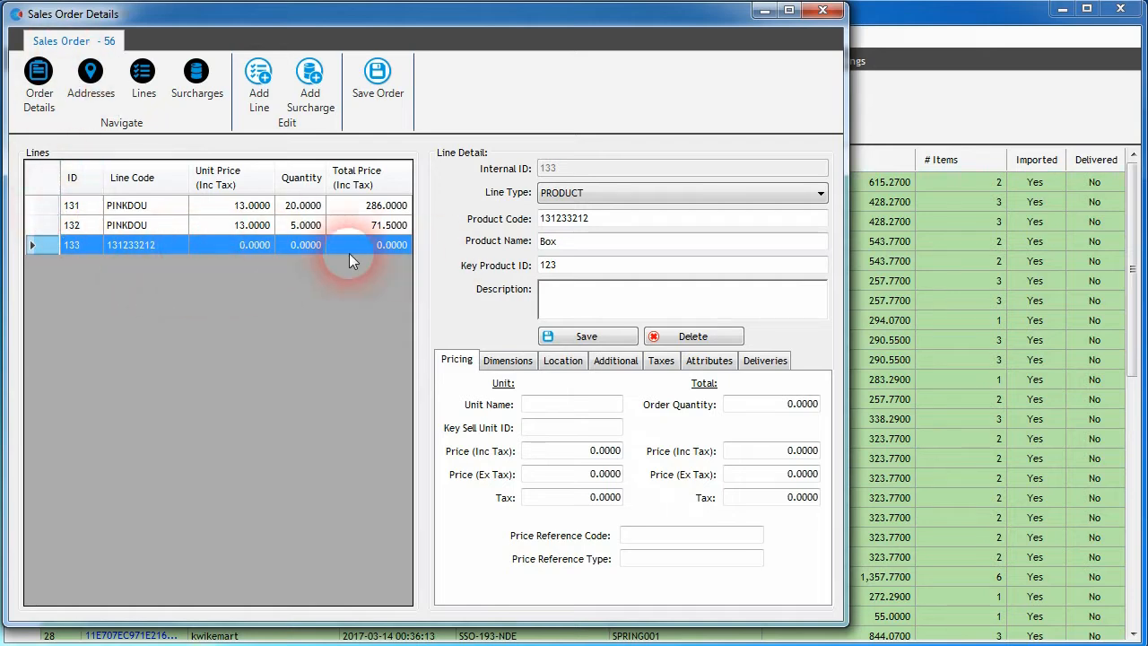
# Step: Add a tax to the Box line with key taxcode ID GST, taxcode GST, label Goods Services Tax, rate 10 and price 10
pyautogui.click(661, 361)
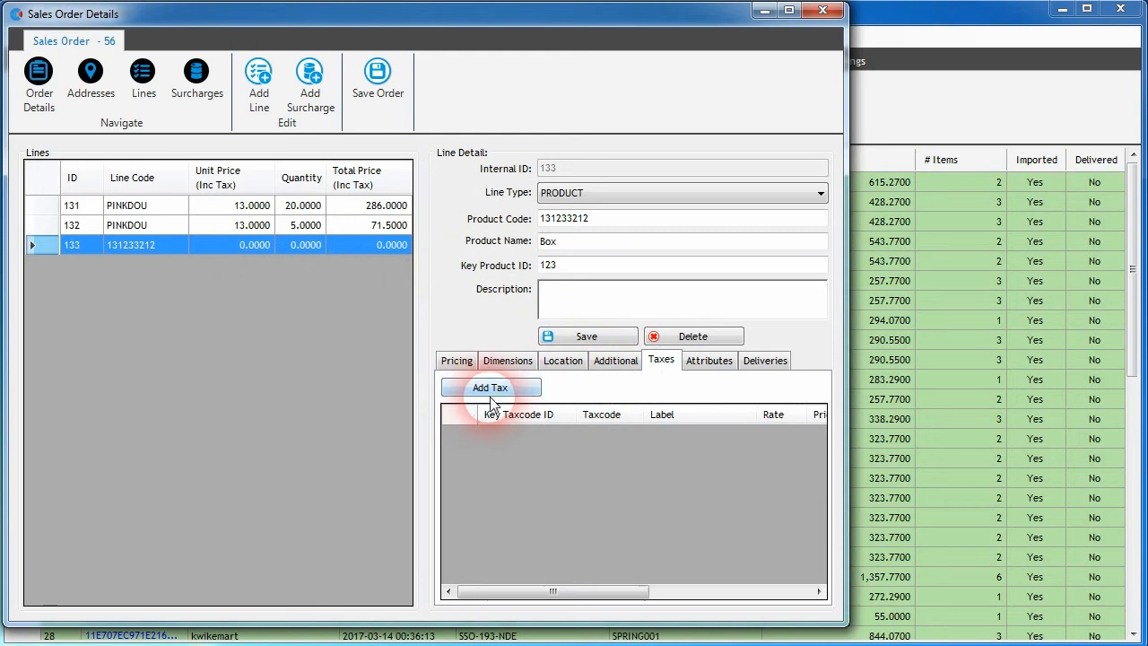
pyautogui.click(498, 388)
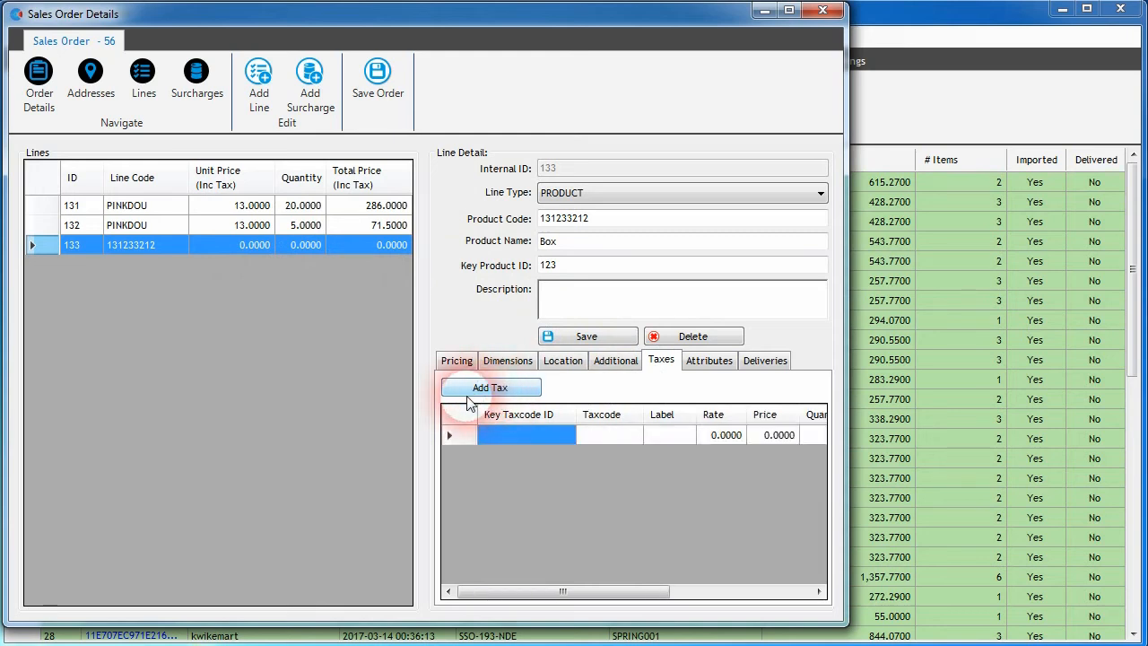
pyautogui.click(533, 439)
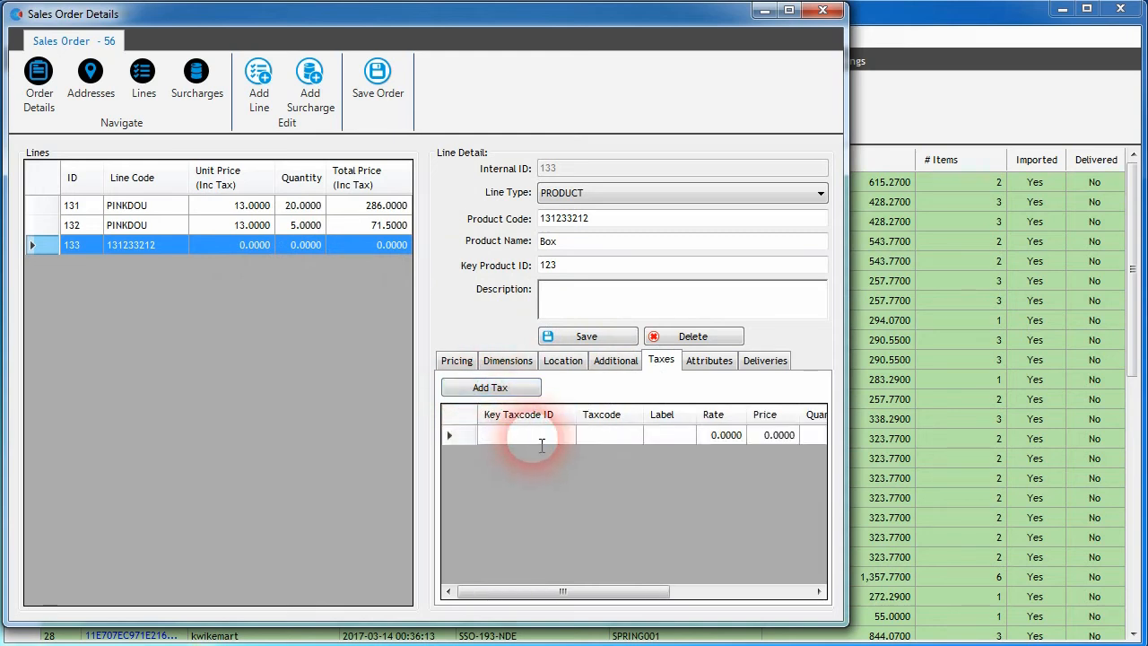
pyautogui.write('GST')
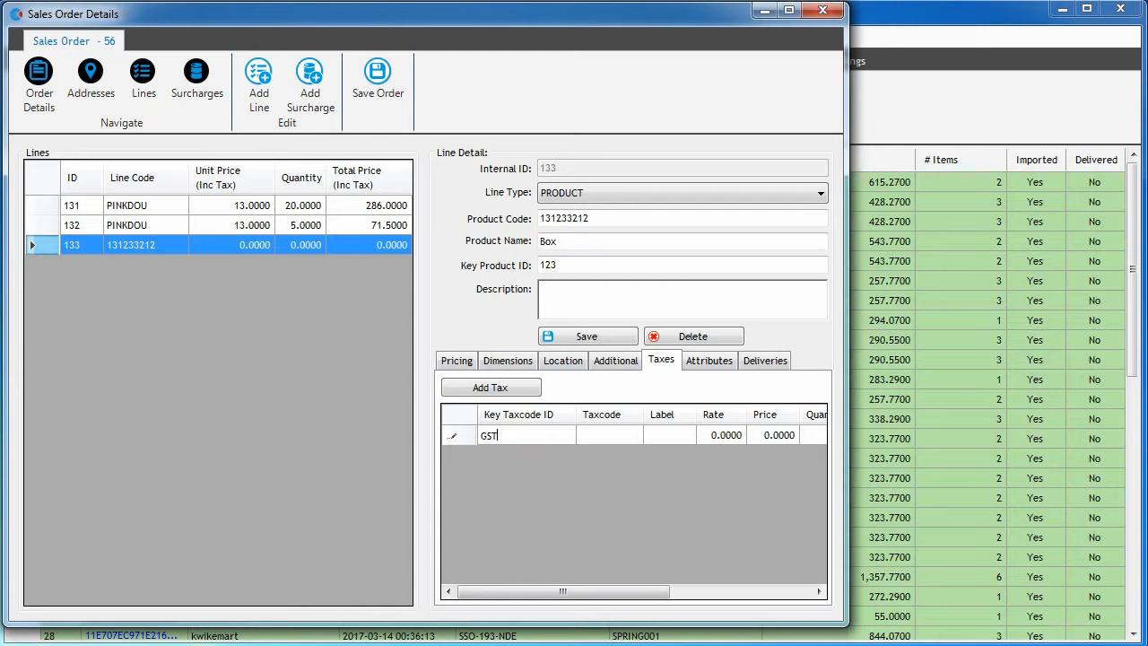
pyautogui.click(595, 438)
pyautogui.write('GST')
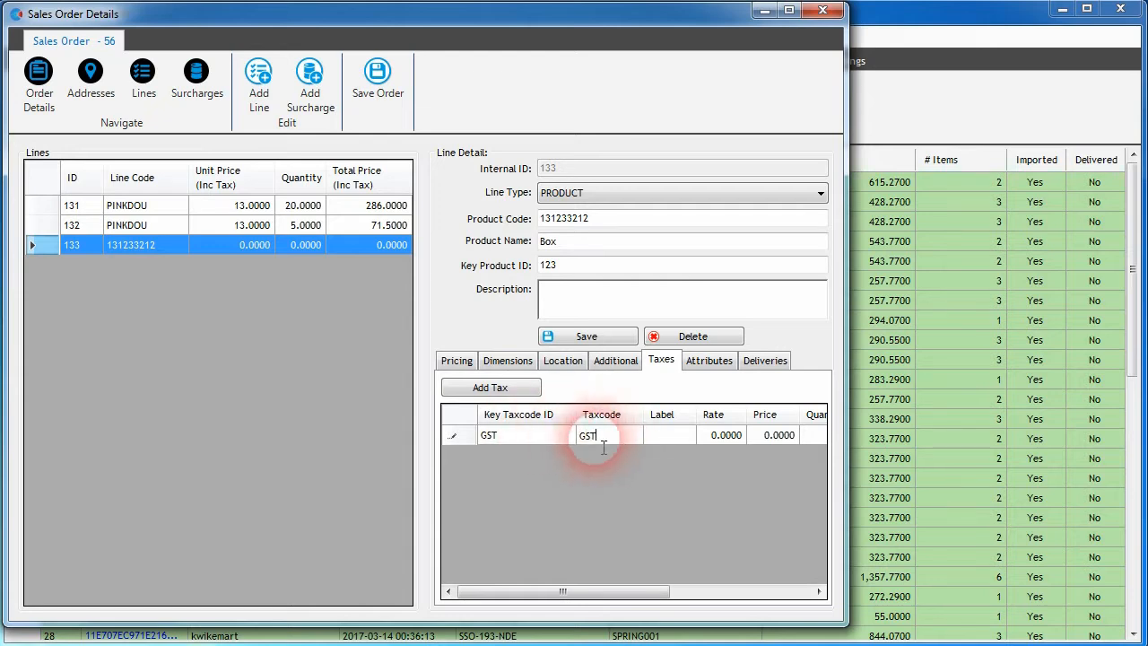
pyautogui.click(518, 441)
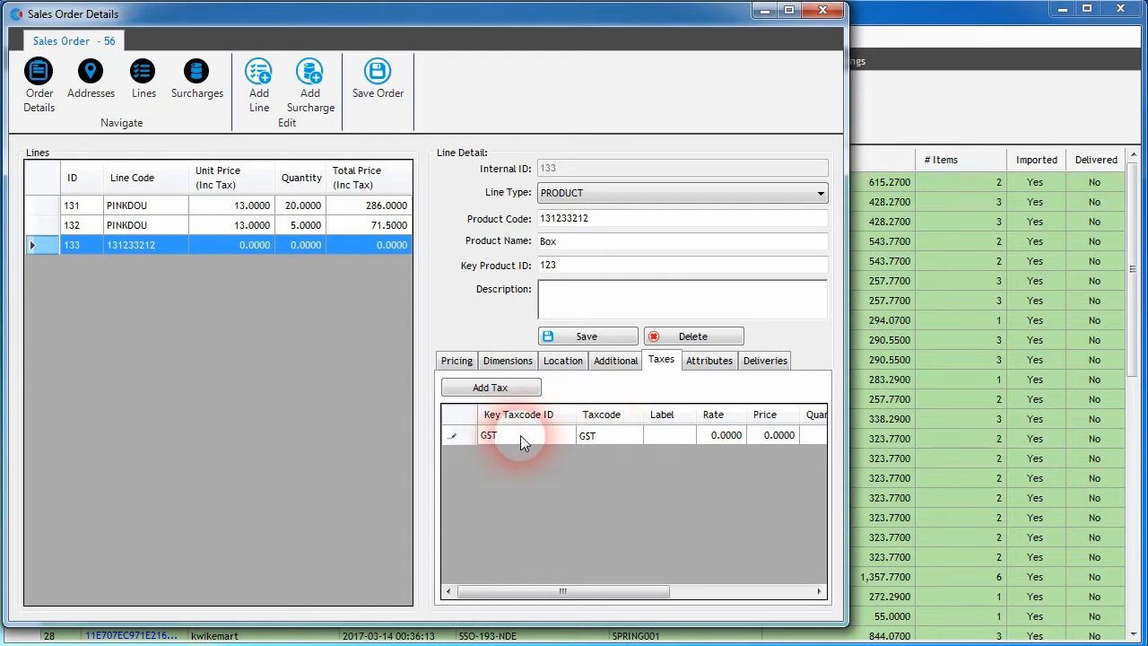
pyautogui.click(601, 435)
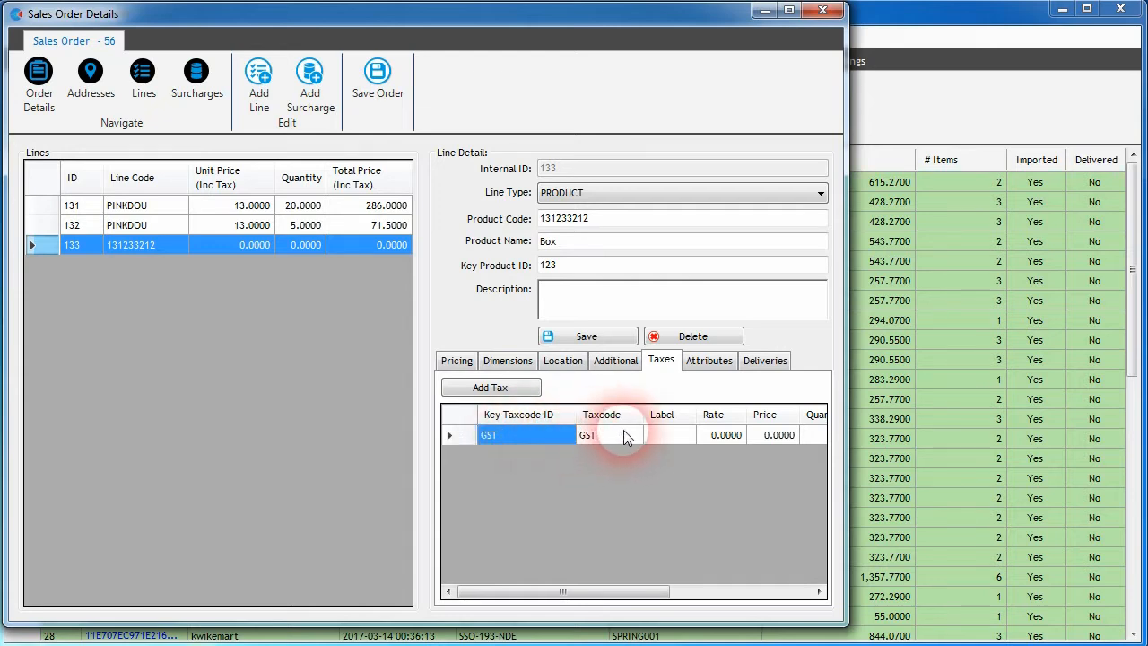
pyautogui.click(679, 434)
pyautogui.write('G')
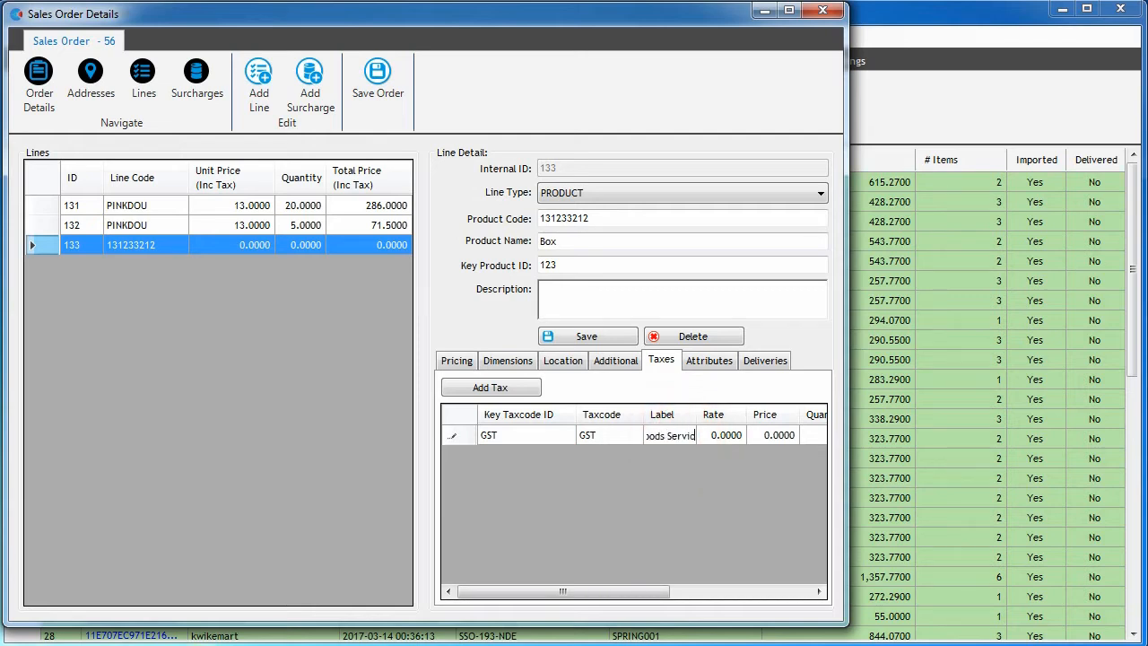
pyautogui.click(729, 435)
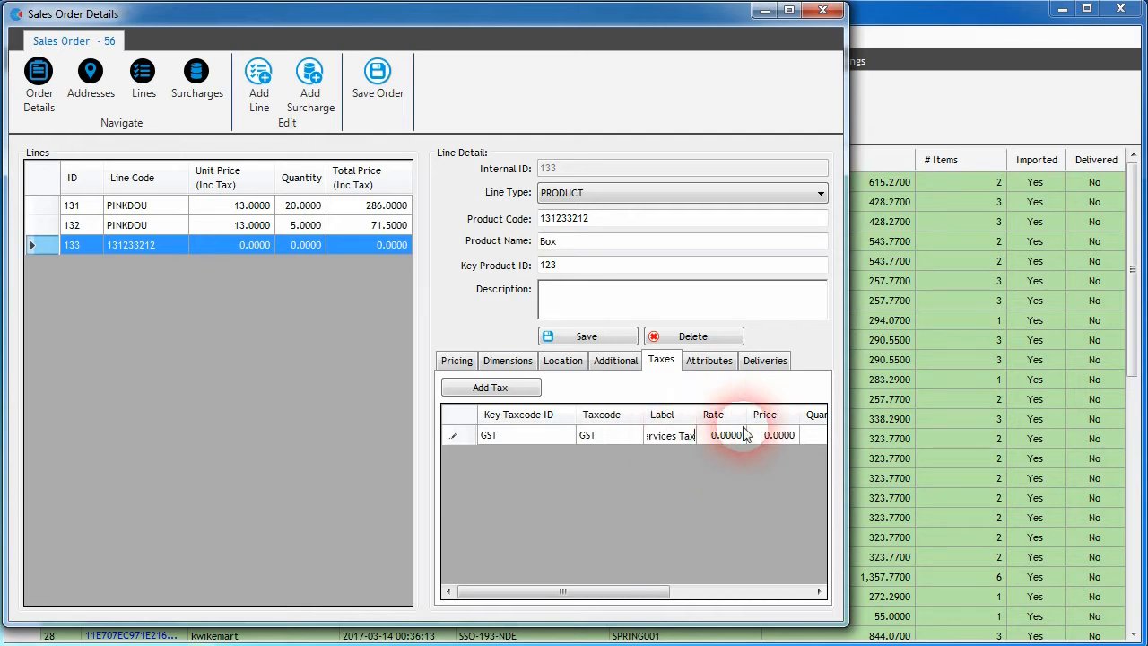
pyautogui.click(750, 435)
pyautogui.click(750, 434)
pyautogui.write('1')
pyautogui.click(629, 590)
pyautogui.moveTo(632, 593); pyautogui.dragTo(686, 590)
pyautogui.click(732, 435)
pyautogui.click(717, 436)
pyautogui.write('1')
pyautogui.click(796, 436)
pyautogui.click(791, 437)
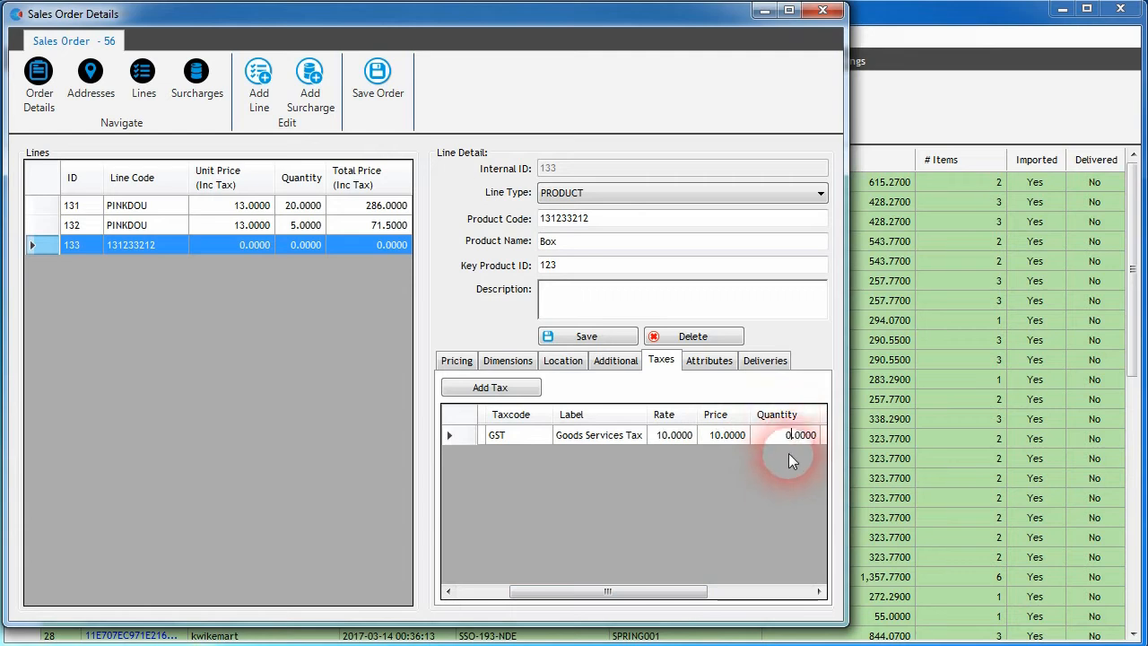
# Step: Set the Box line tax's quantity to 1 and save the tax row
pyautogui.press('BackSpace')
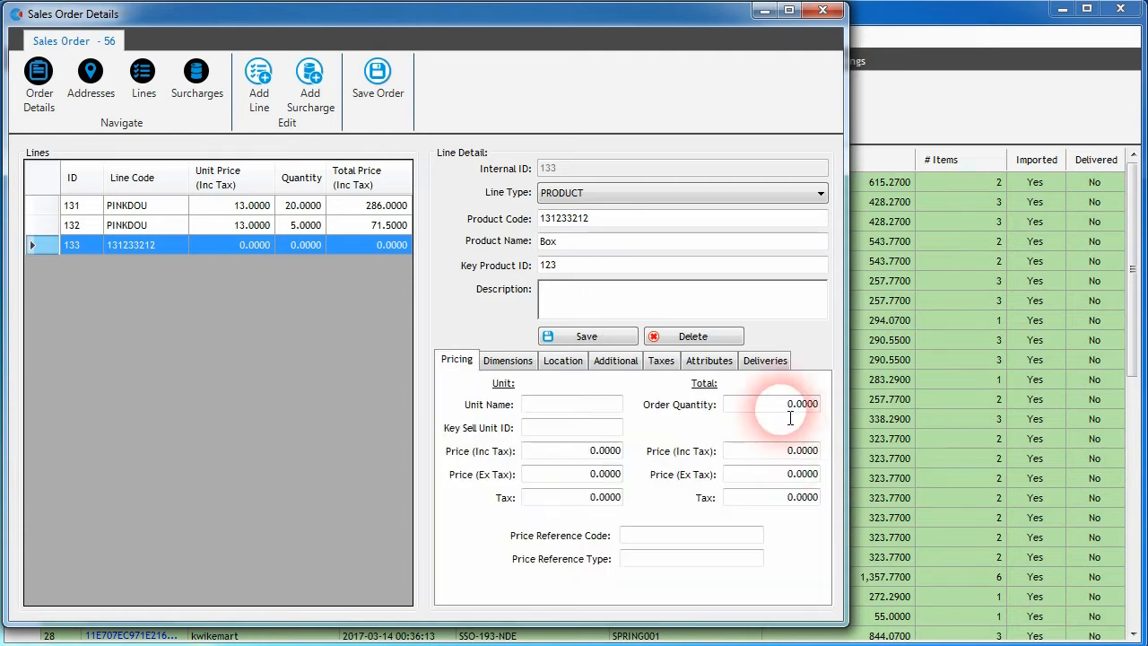
pyautogui.moveTo(784, 406); pyautogui.dragTo(796, 404)
pyautogui.write('1')
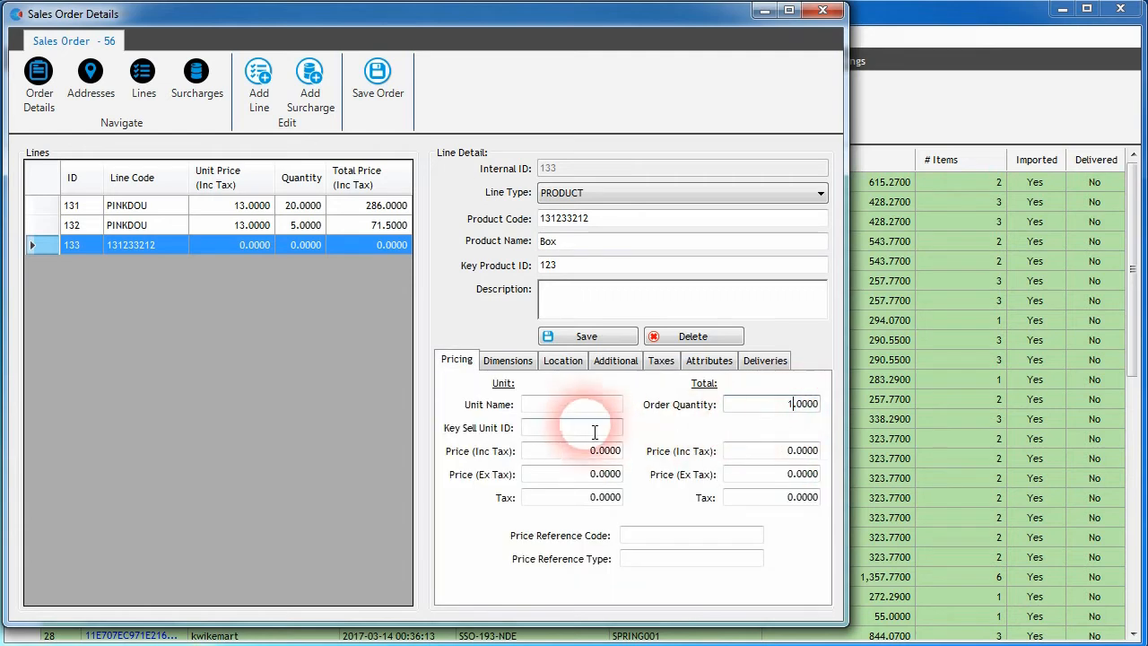
pyautogui.click(664, 360)
pyautogui.moveTo(681, 592); pyautogui.dragTo(764, 592)
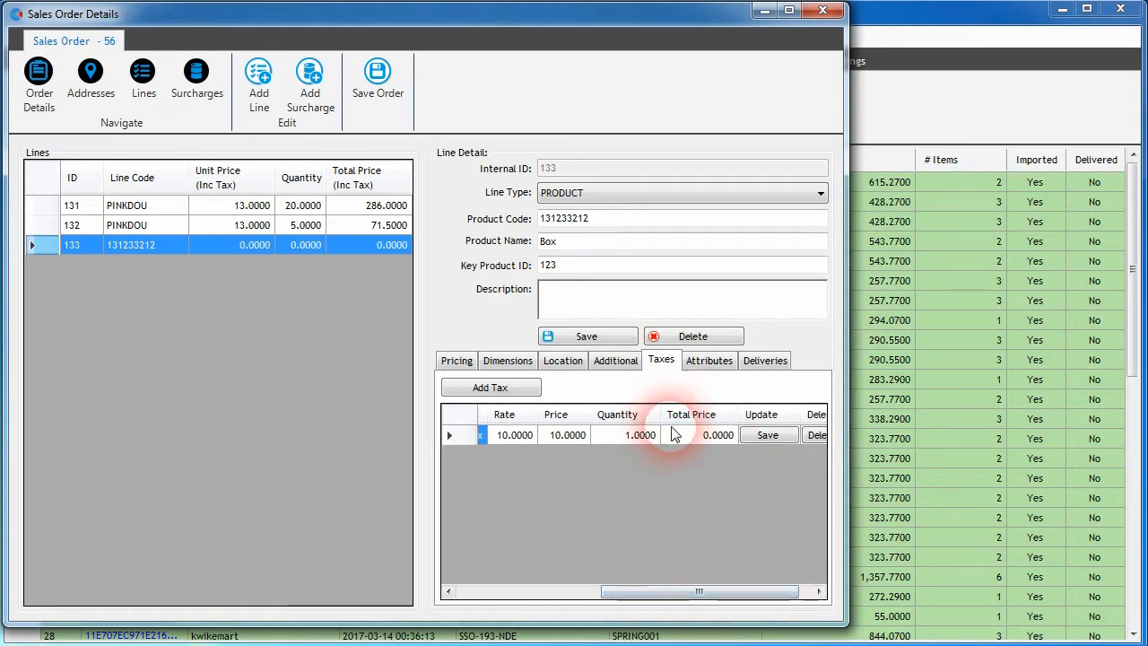
pyautogui.click(645, 438)
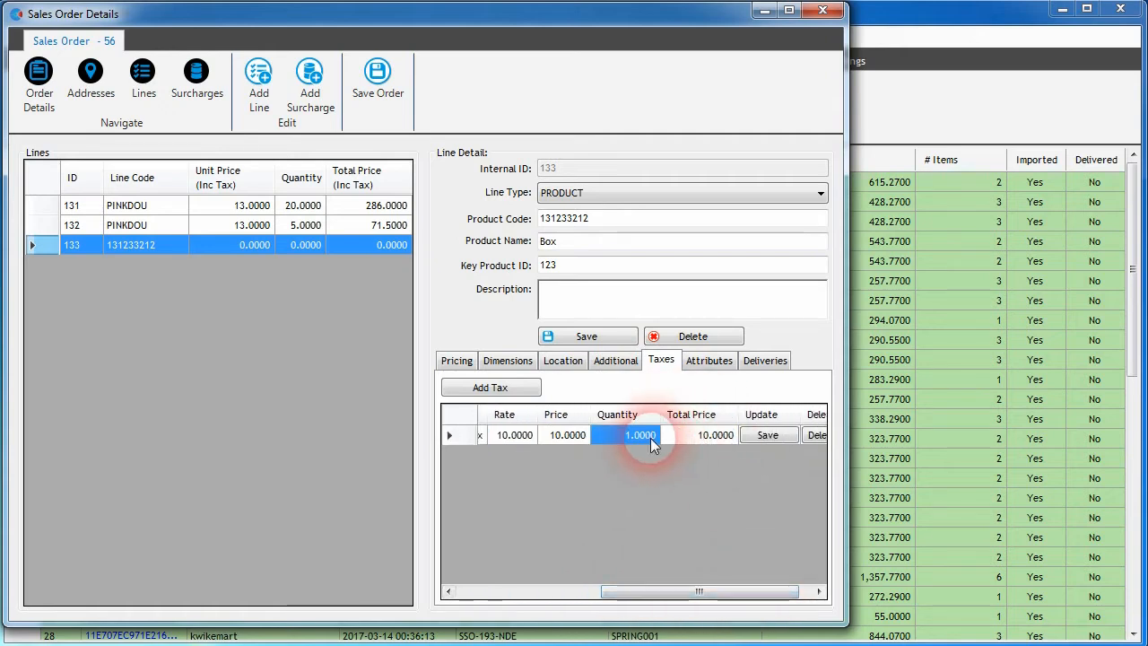
pyautogui.click(750, 443)
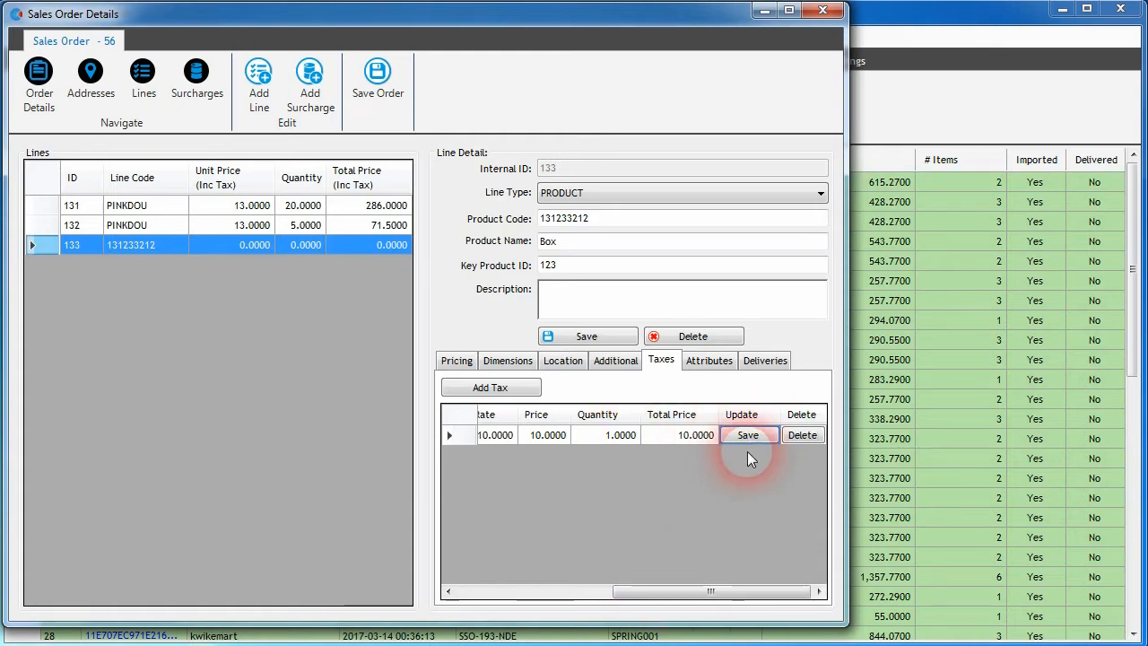
# Step: Delete the GST tax from the Box product line
pyautogui.click(801, 443)
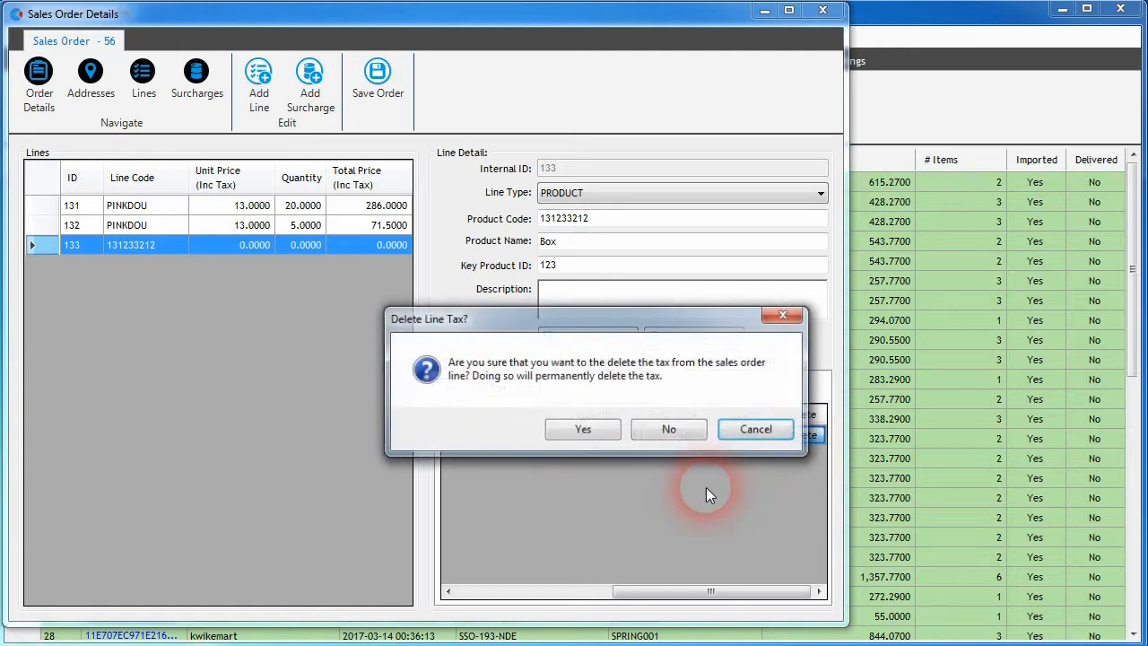
pyautogui.click(566, 435)
pyautogui.moveTo(692, 596); pyautogui.dragTo(540, 596)
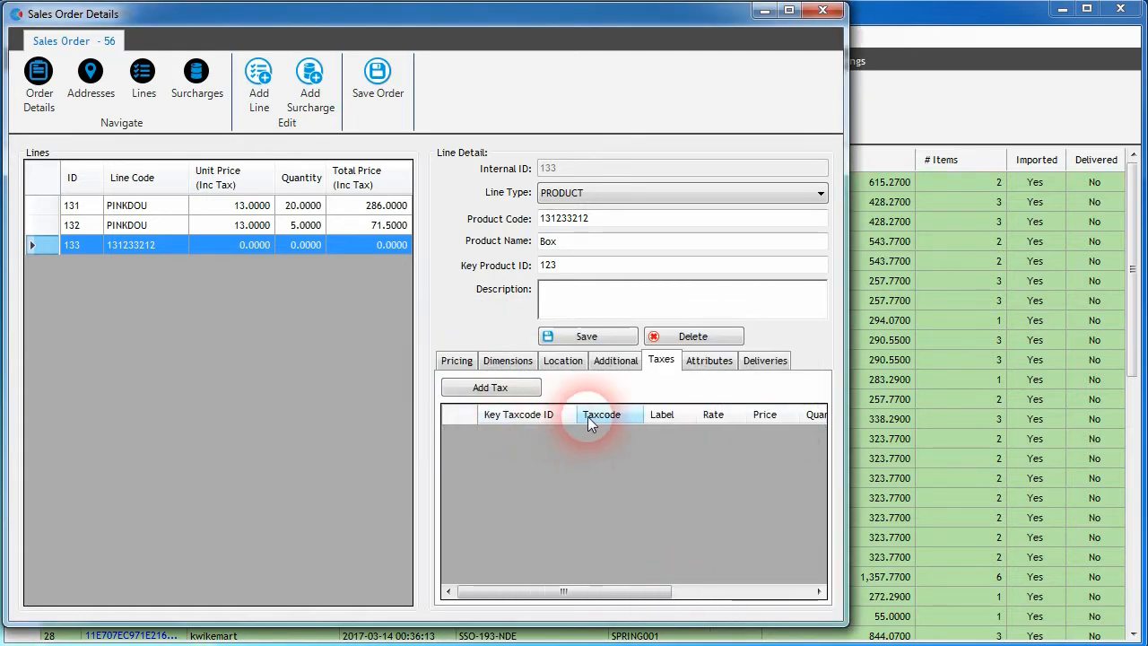
pyautogui.click(547, 470)
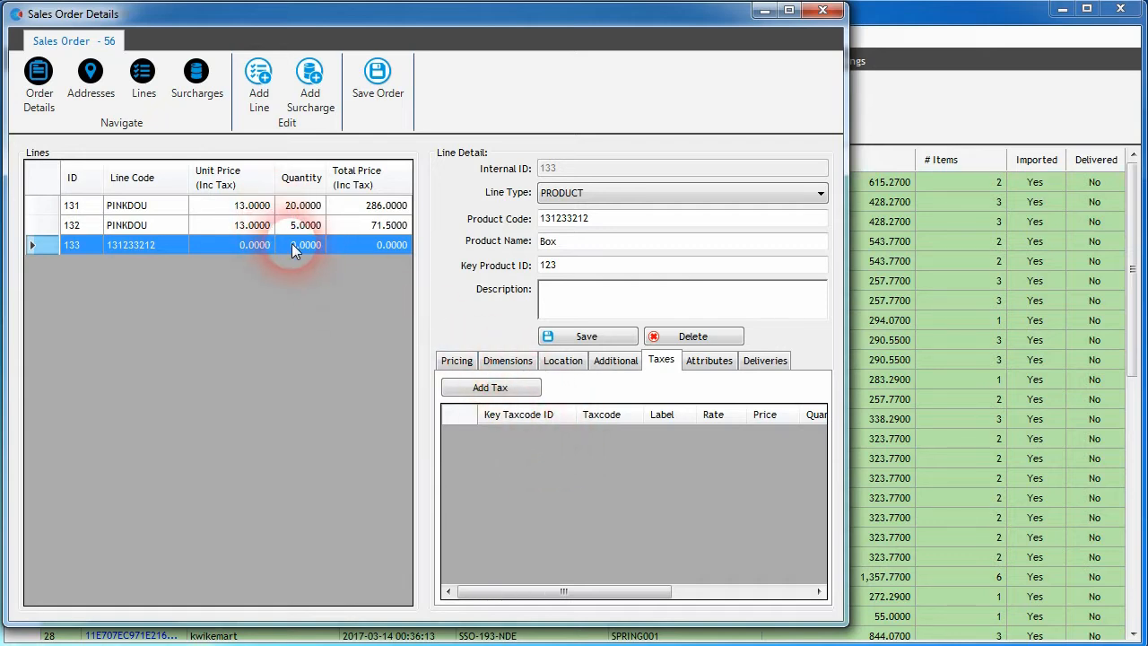
# Step: Delete the Box product line from order 56
pyautogui.click(686, 338)
pyautogui.click(588, 427)
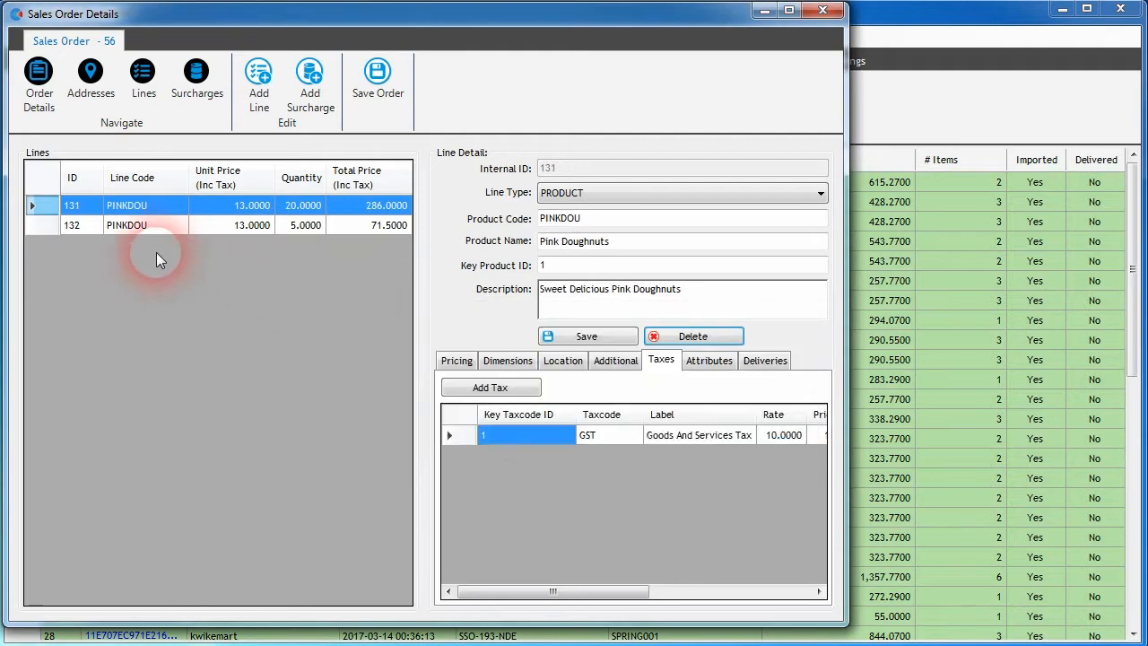
# Step: Set the billing address postcode of order 56 to 3000 and save the order
pyautogui.click(39, 81)
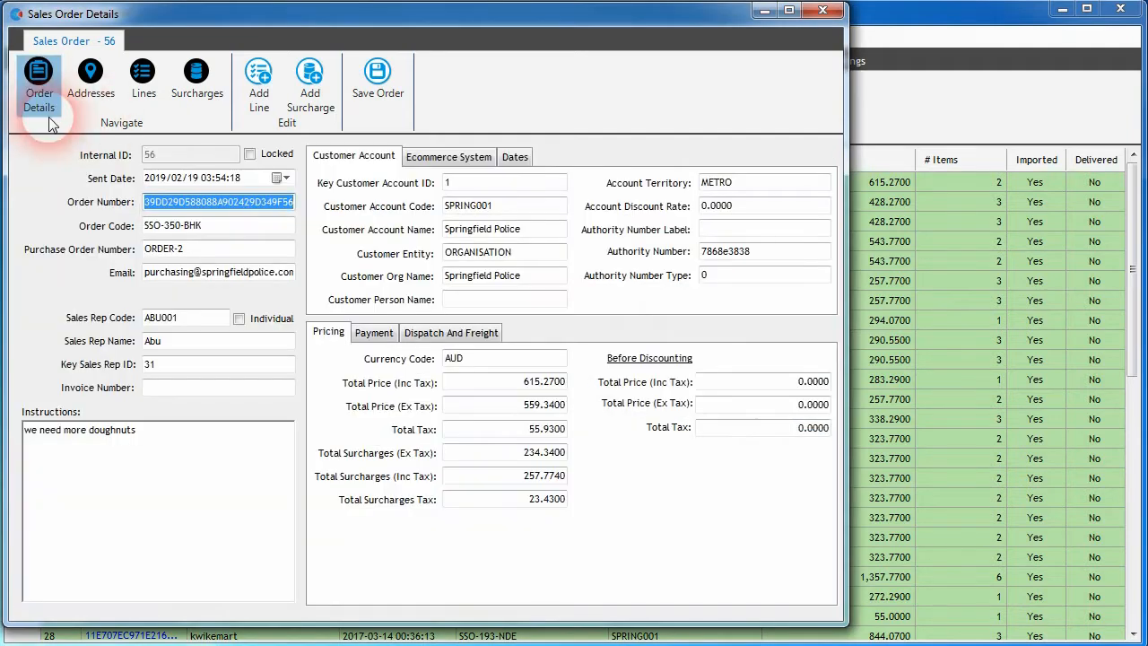
pyautogui.click(92, 85)
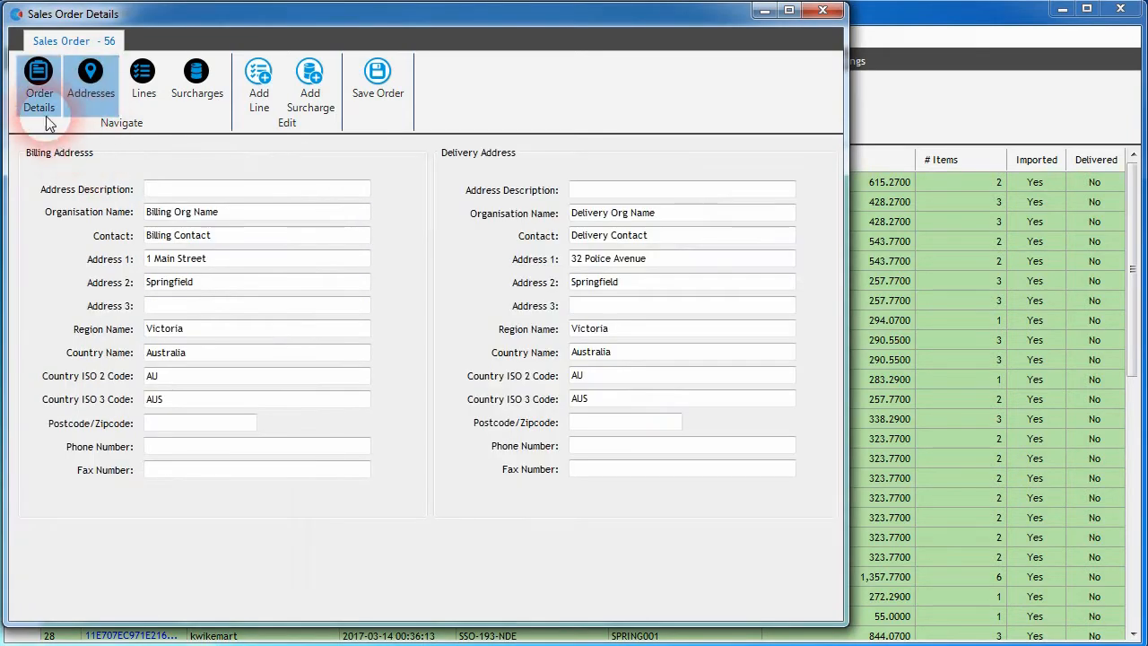
pyautogui.click(176, 423)
pyautogui.write('3000')
pyautogui.click(166, 447)
pyautogui.click(374, 89)
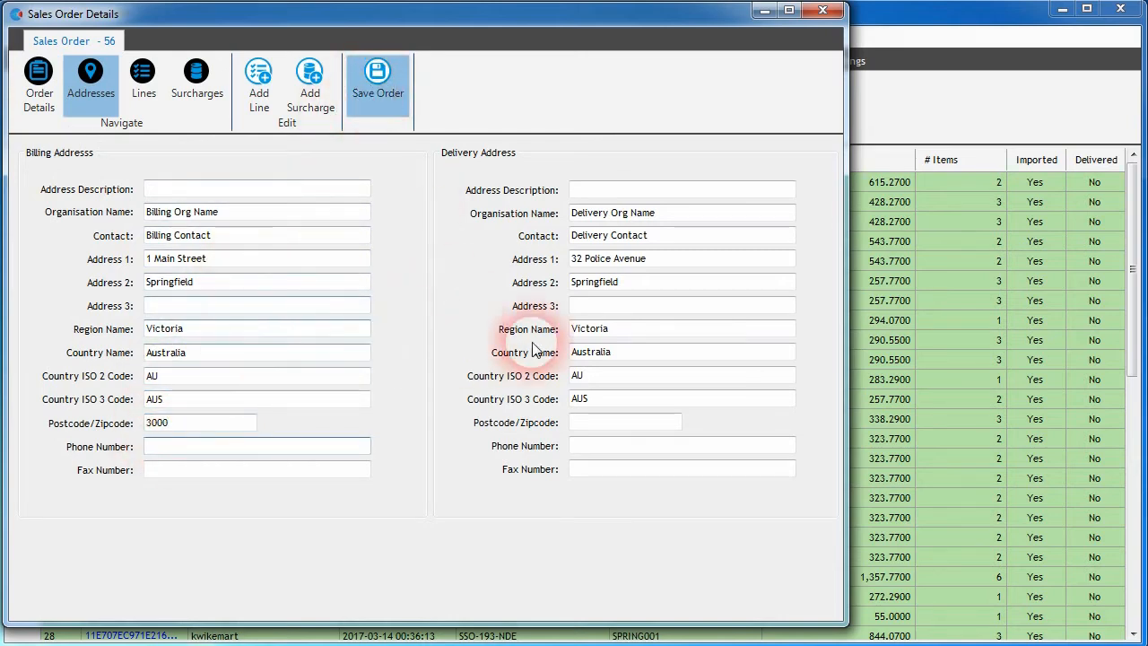
# Step: Change the order's Key Sales Rep ID to 312
pyautogui.click(38, 88)
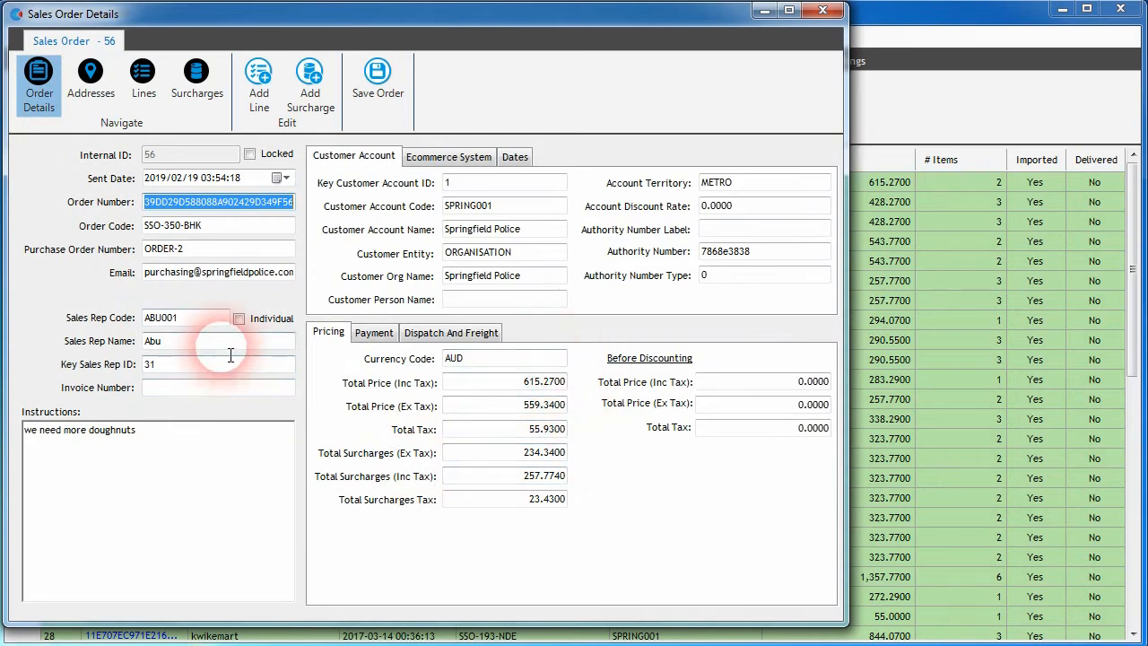
pyautogui.click(185, 363)
pyautogui.write('2')
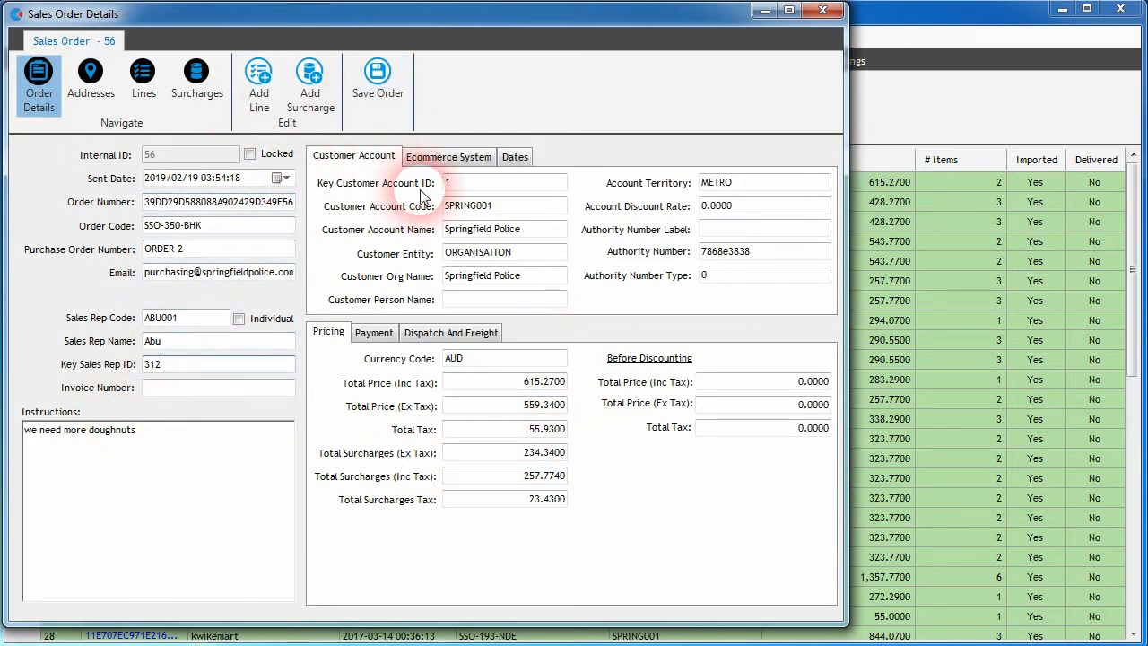
# Step: Add a CREDIT_CARD surcharge with unit price 11 including tax, 10 excluding tax and tax 1, and save it
pyautogui.click(148, 84)
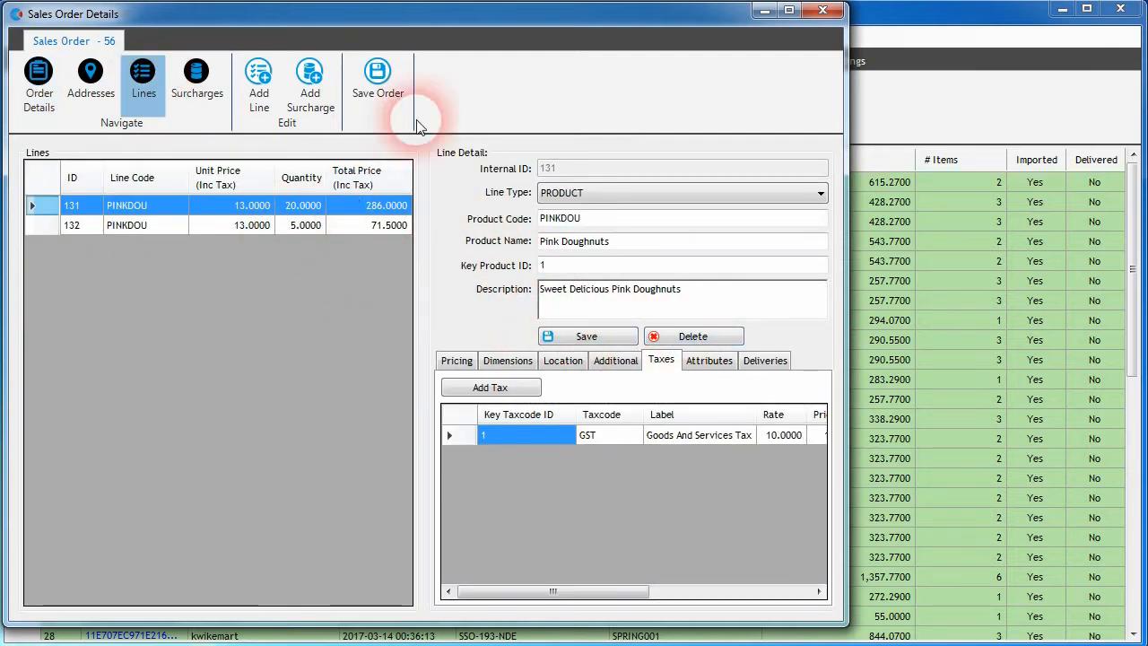
pyautogui.click(195, 99)
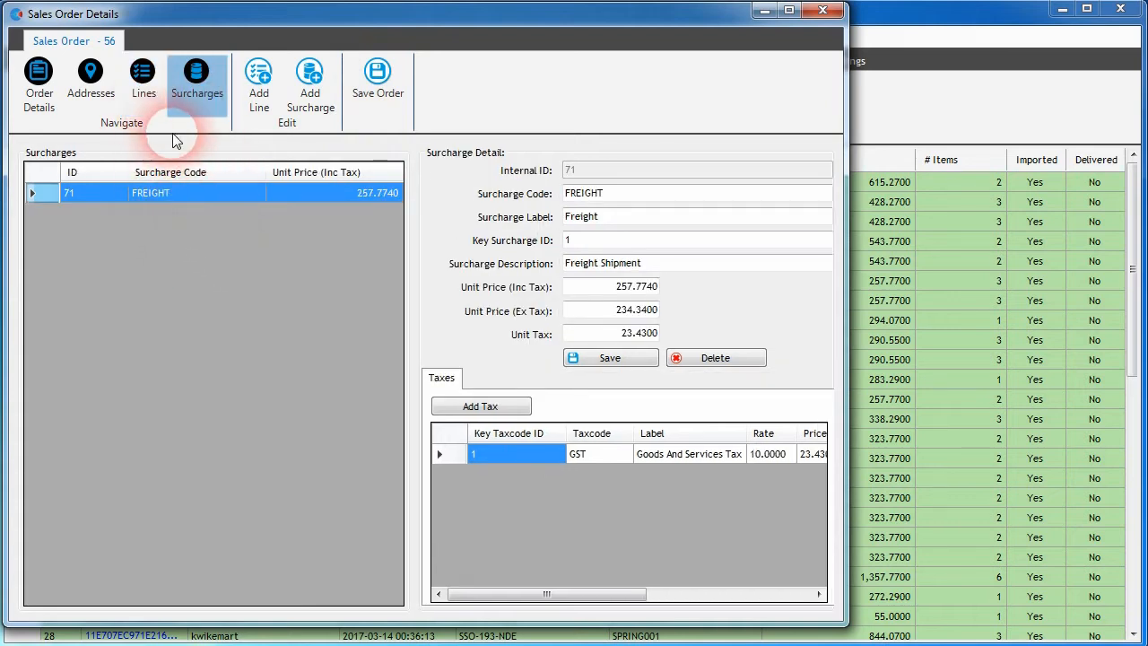
pyautogui.click(305, 101)
pyautogui.click(569, 195)
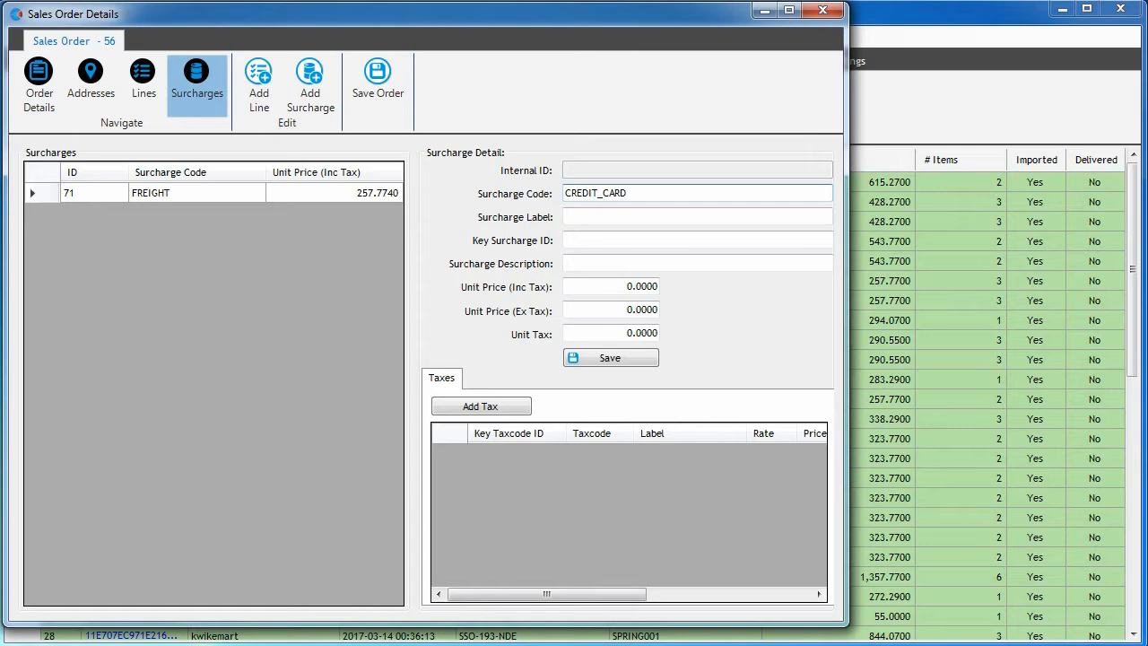
pyautogui.click(617, 289)
pyautogui.write('1')
pyautogui.click(618, 310)
pyautogui.write('1')
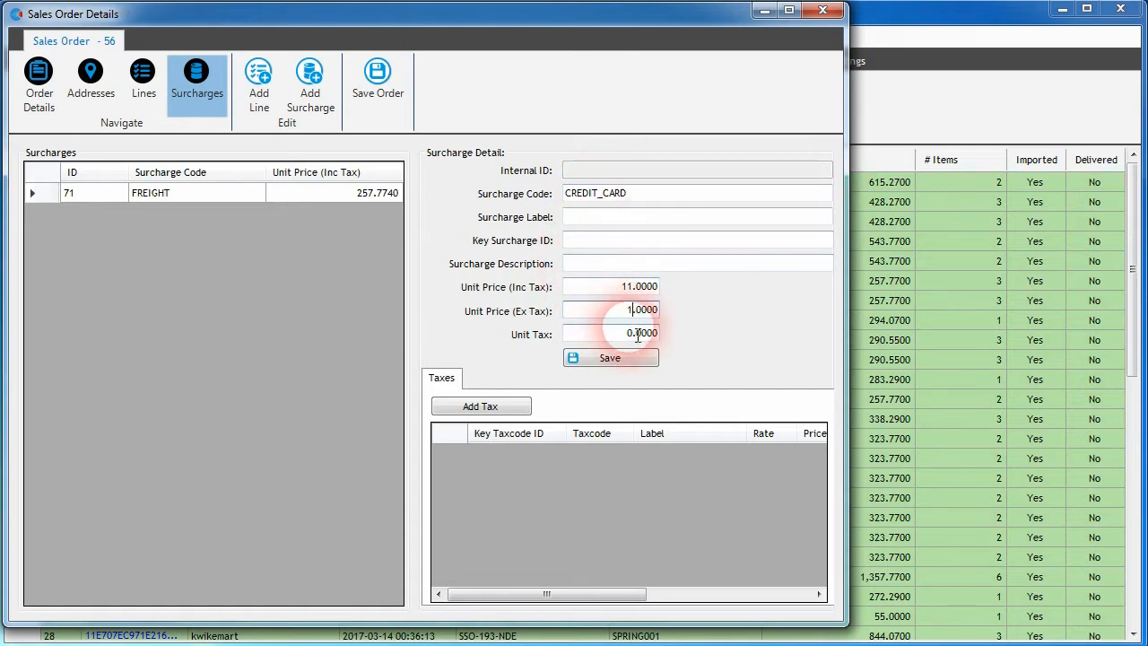
pyautogui.write('0')
pyautogui.write('1')
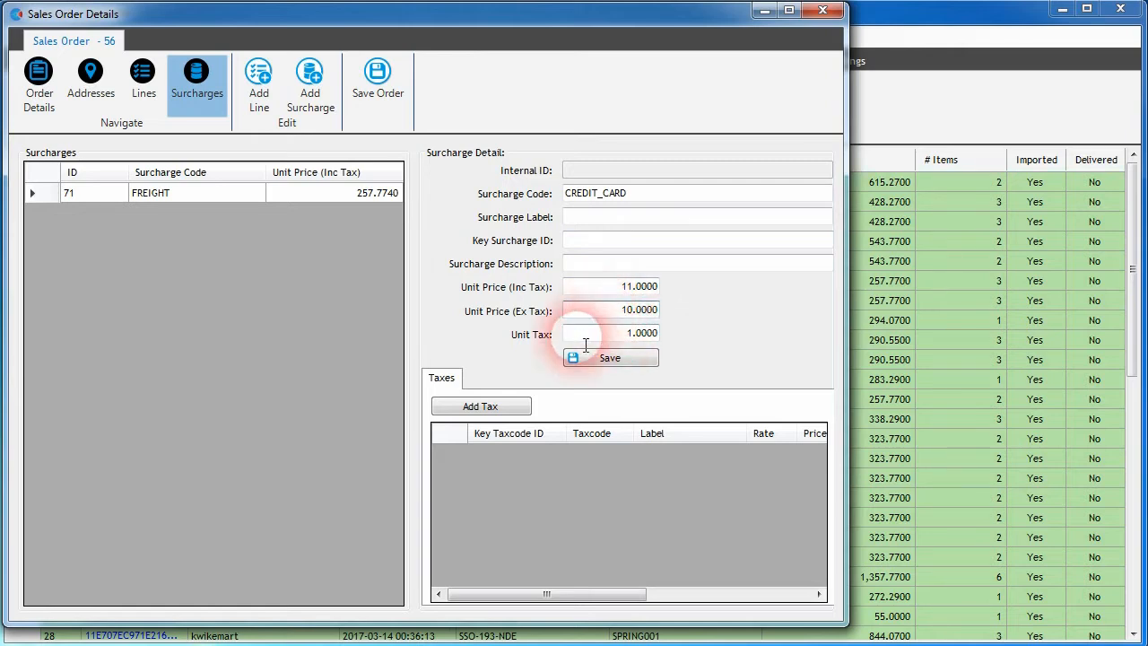
pyautogui.click(602, 358)
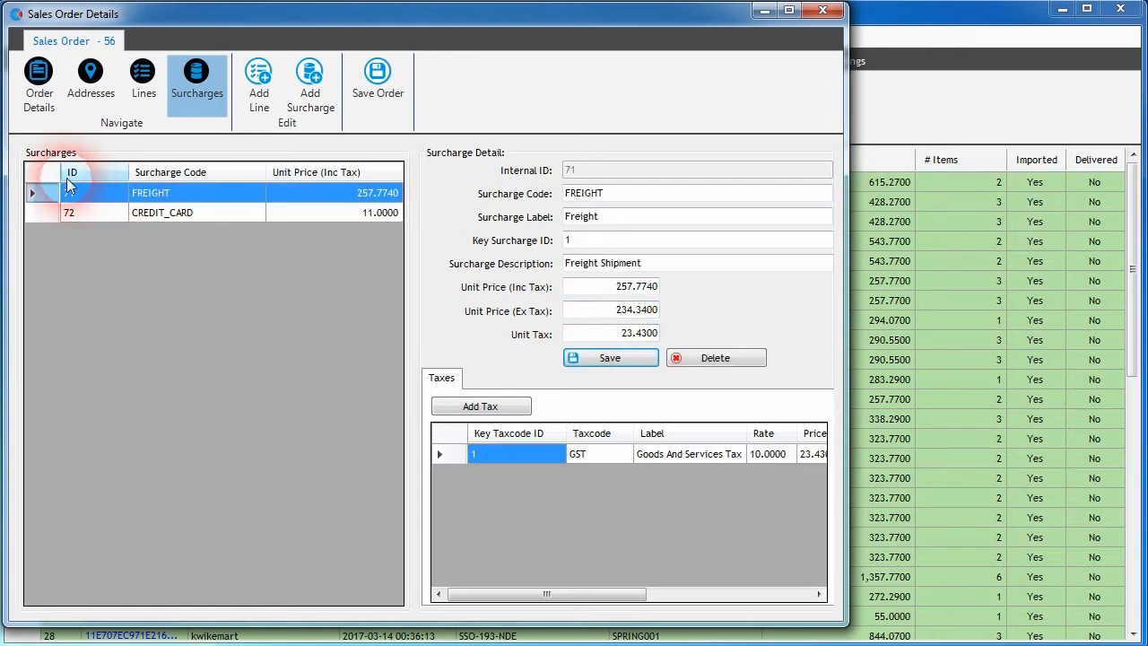
# Step: Select the CREDIT_CARD surcharge and add a tax row to it
pyautogui.click(166, 216)
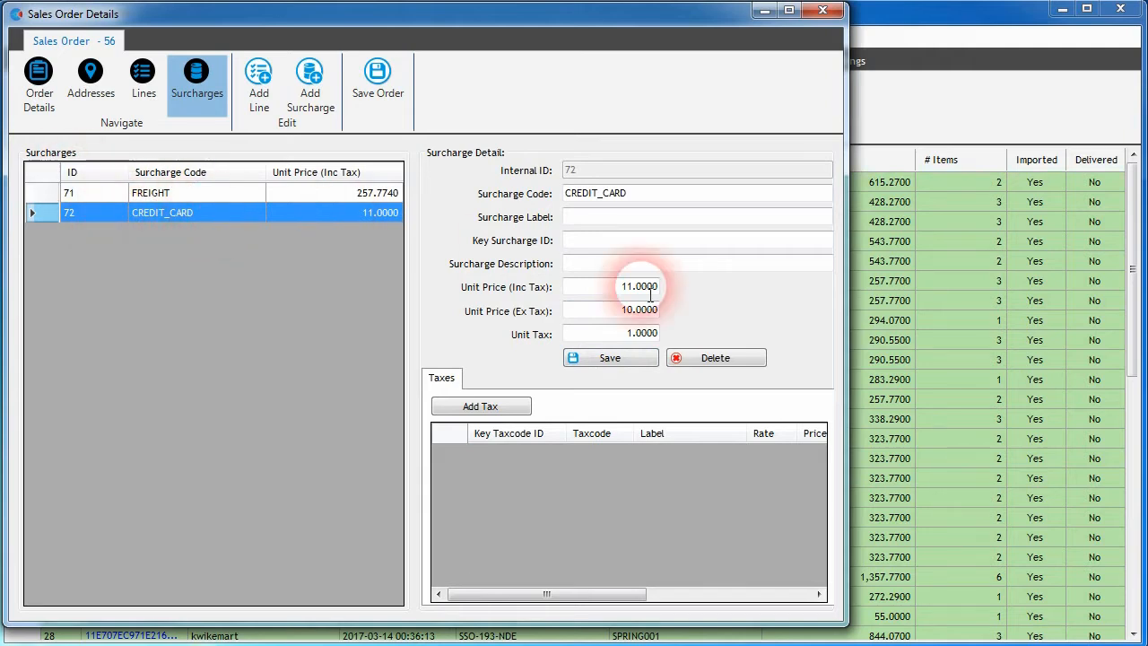
pyautogui.click(503, 410)
pyautogui.moveTo(572, 588)
pyautogui.mouseDown()
pyautogui.moveTo(718, 594)
pyautogui.moveTo(559, 598)
pyautogui.mouseUp()
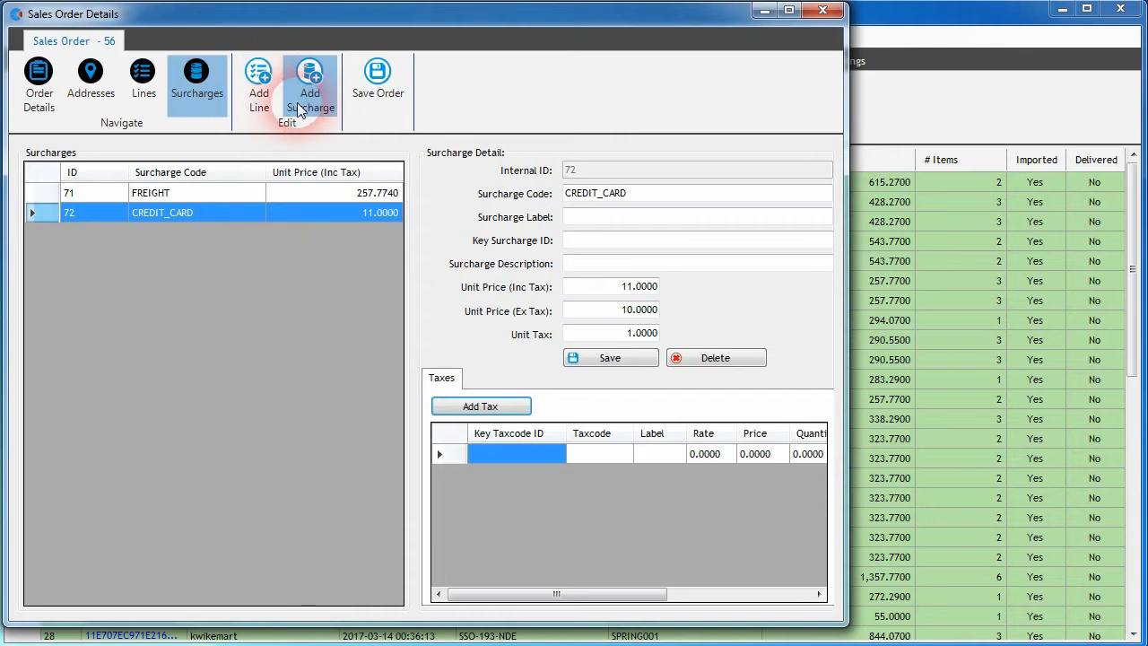
pyautogui.click(38, 92)
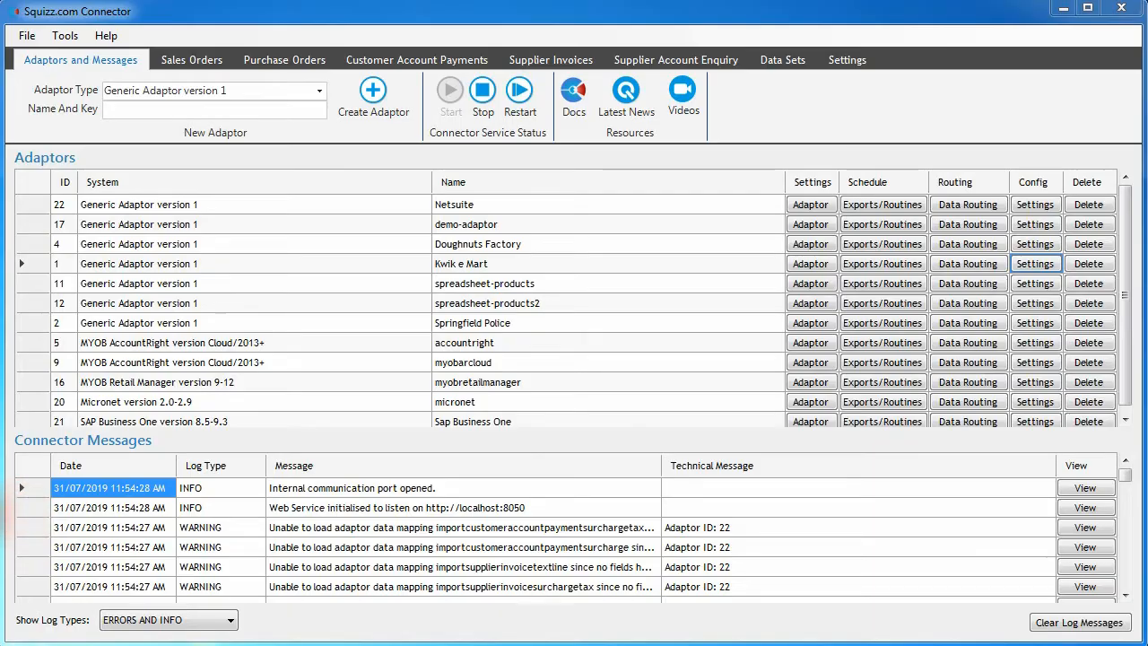
# Step: Open the JSON/XML/CSV Query Browser and load currency_exchange_rates.json from the kwikemart connector-data folder as the file source
pyautogui.click(65, 36)
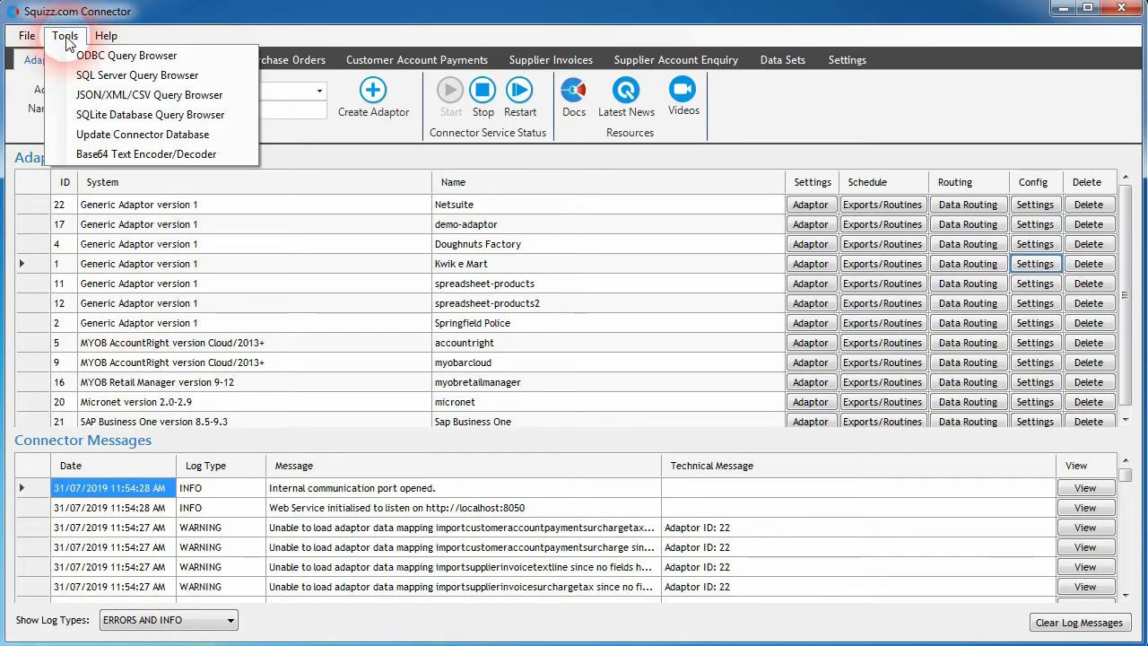
pyautogui.click(119, 102)
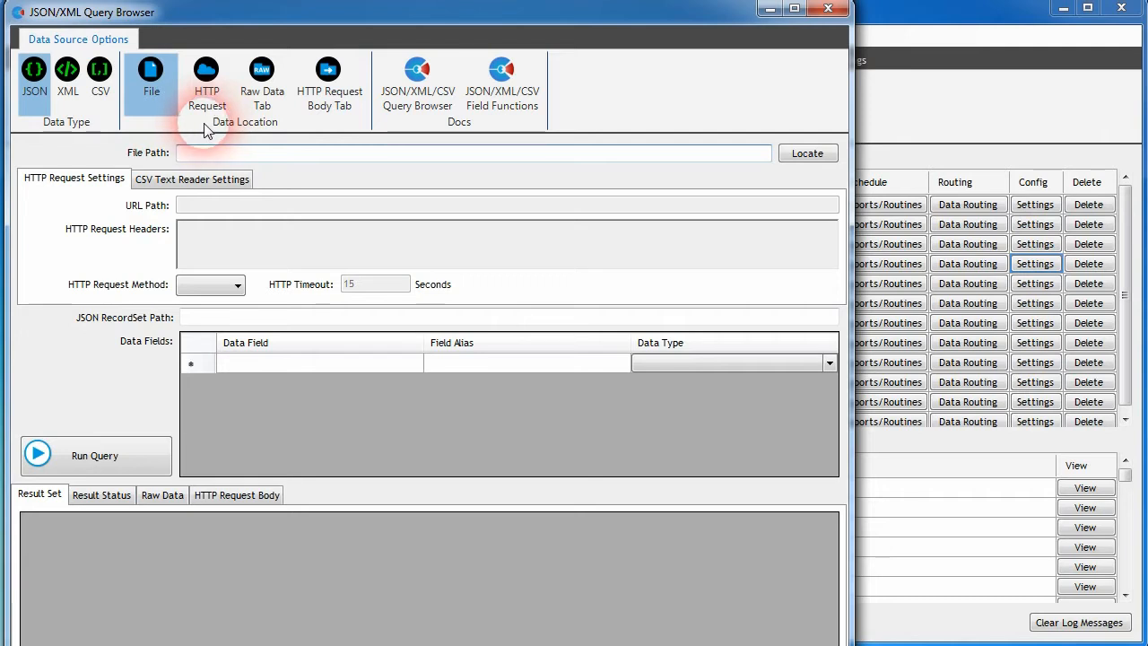
pyautogui.click(161, 503)
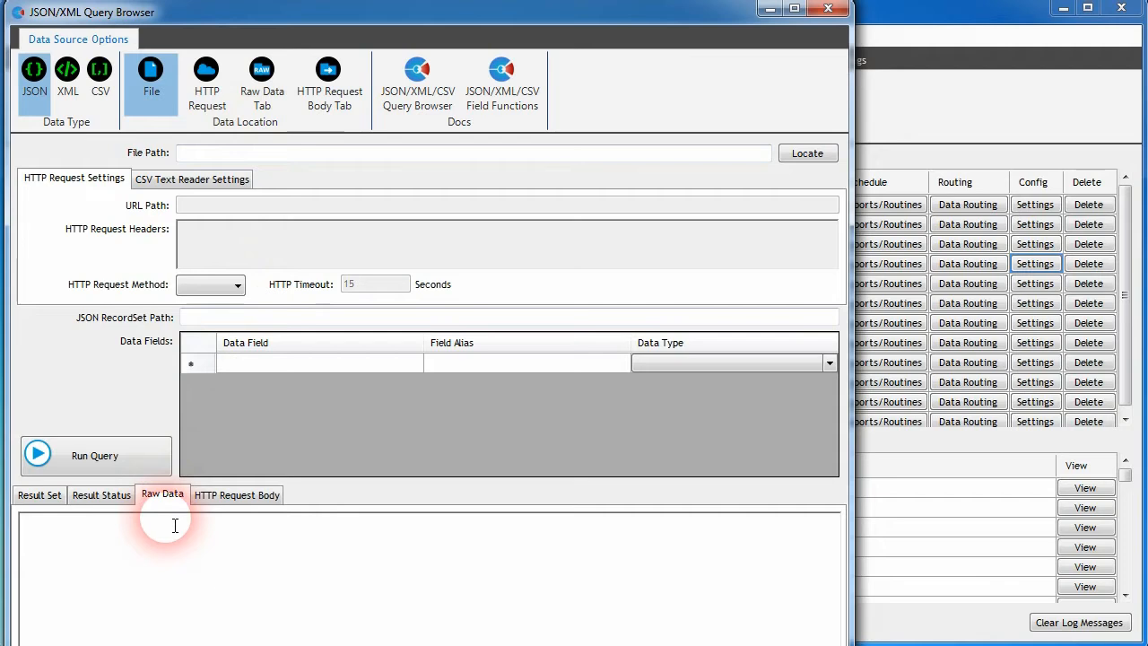
pyautogui.click(229, 495)
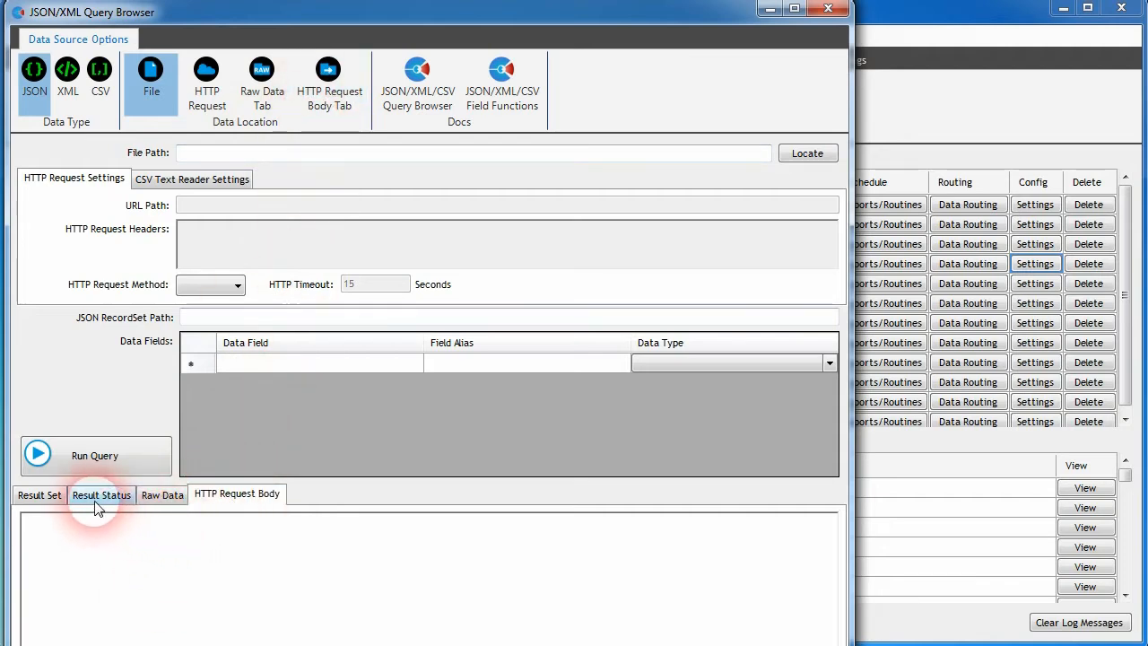
pyautogui.click(40, 494)
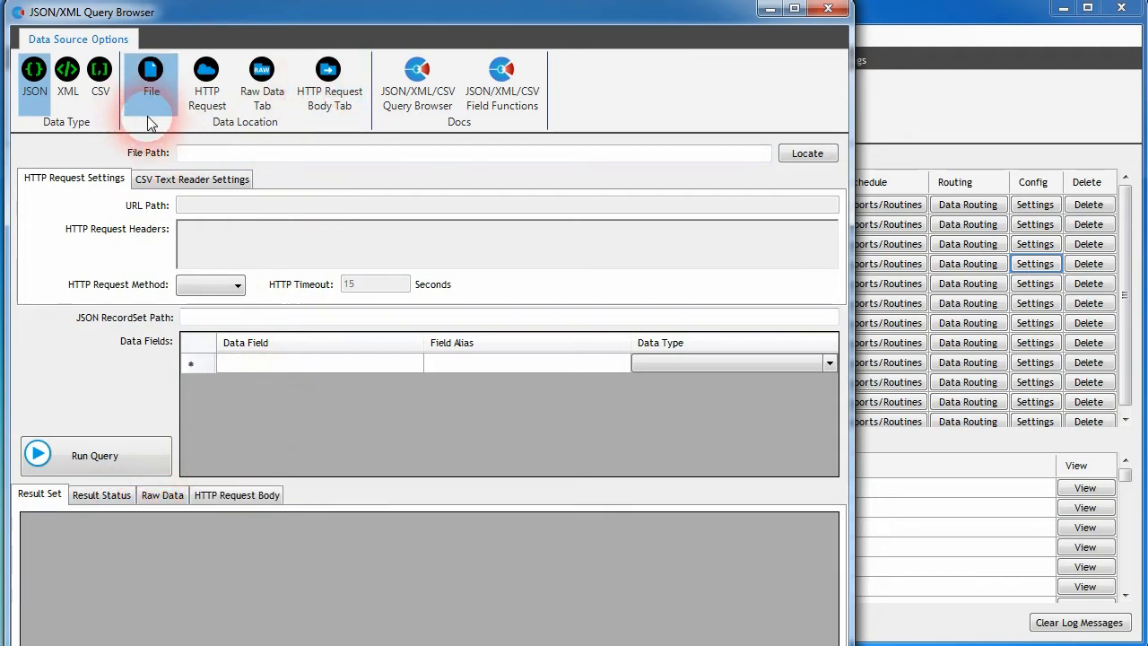
pyautogui.click(149, 121)
pyautogui.click(798, 160)
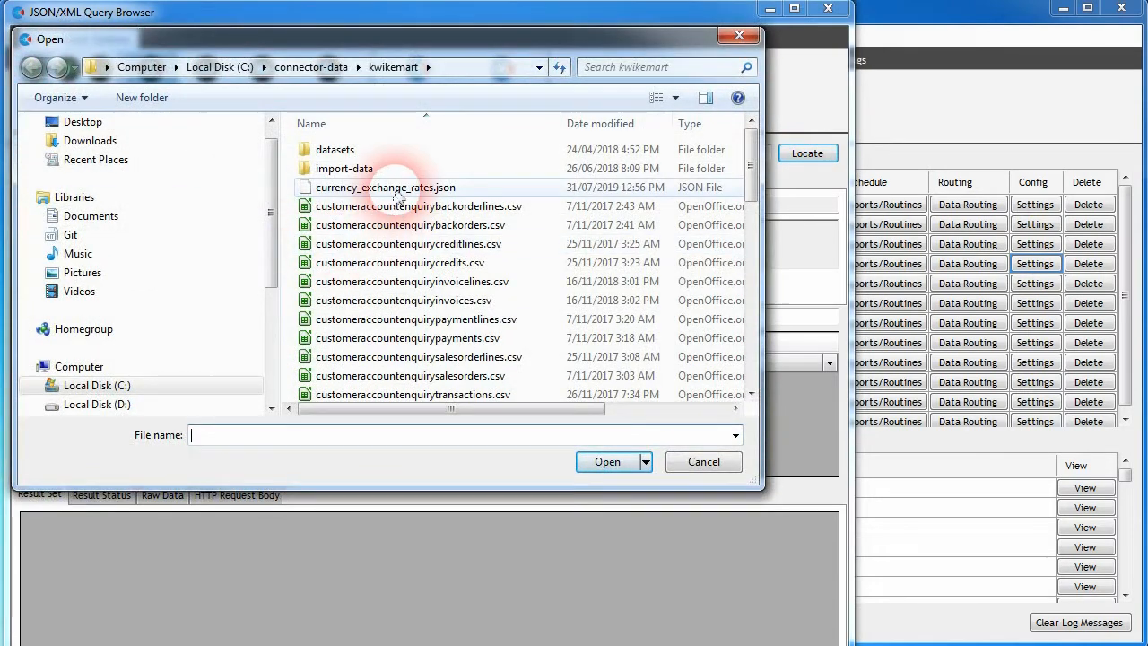
pyautogui.click(397, 190)
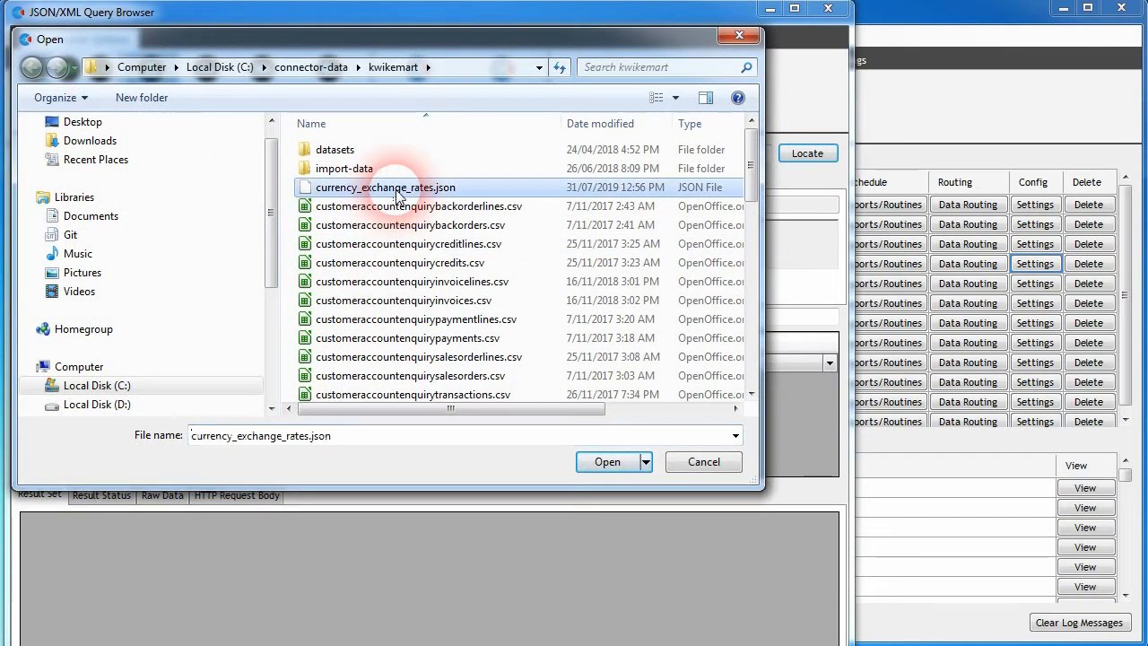
pyautogui.click(605, 461)
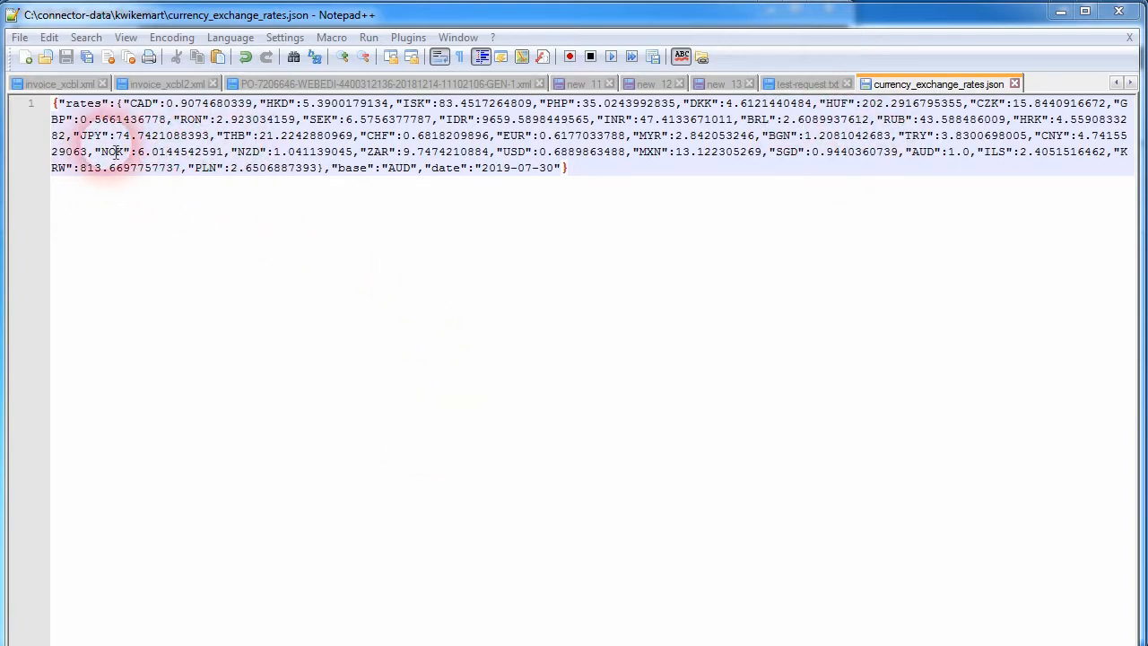
pyautogui.click(1058, 18)
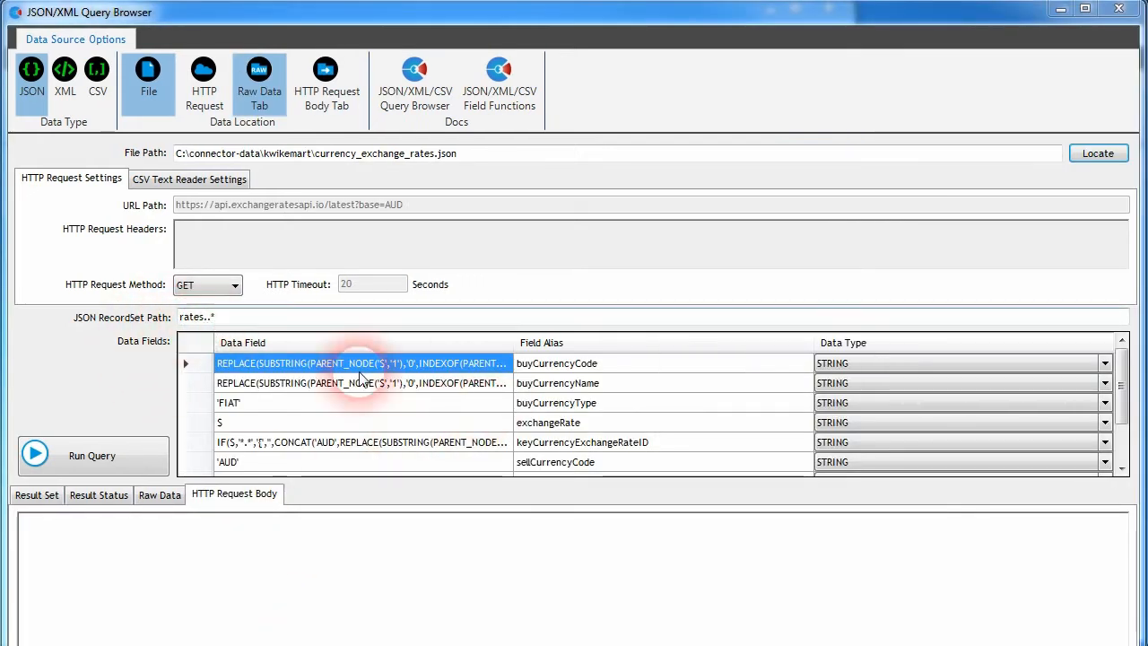
# Step: Review the data field definitions and run the query against the exchange rates file
pyautogui.click(555, 408)
pyautogui.click(543, 390)
pyautogui.click(473, 419)
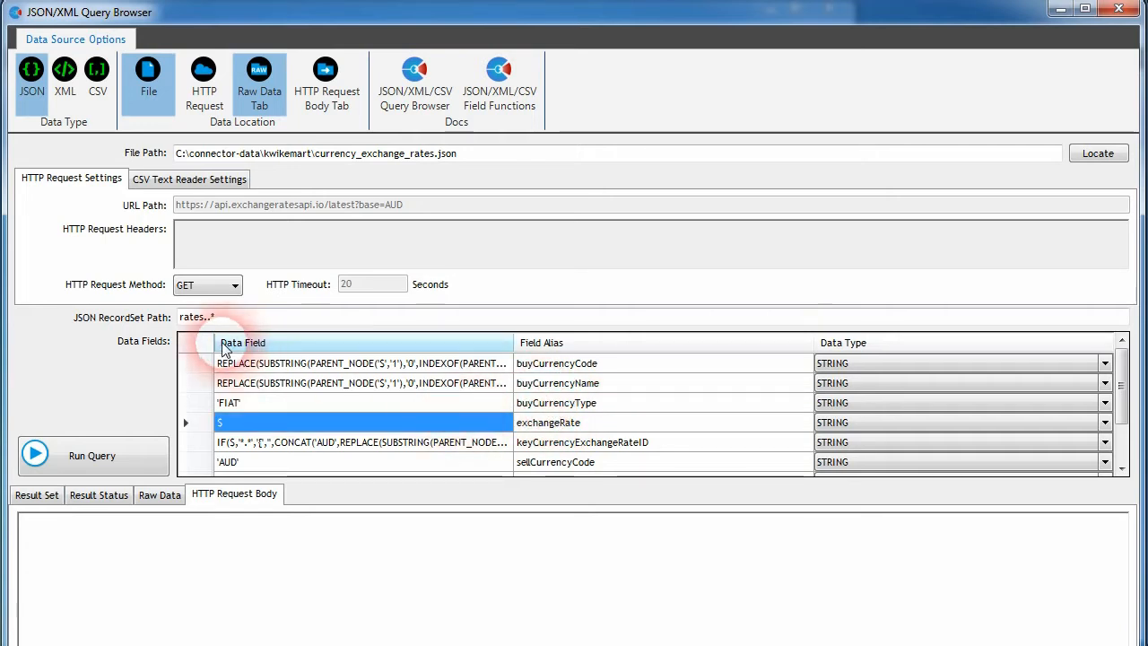
pyautogui.press('Down')
pyautogui.scroll(-1, 389, 420)
pyautogui.scroll(1, 388, 421)
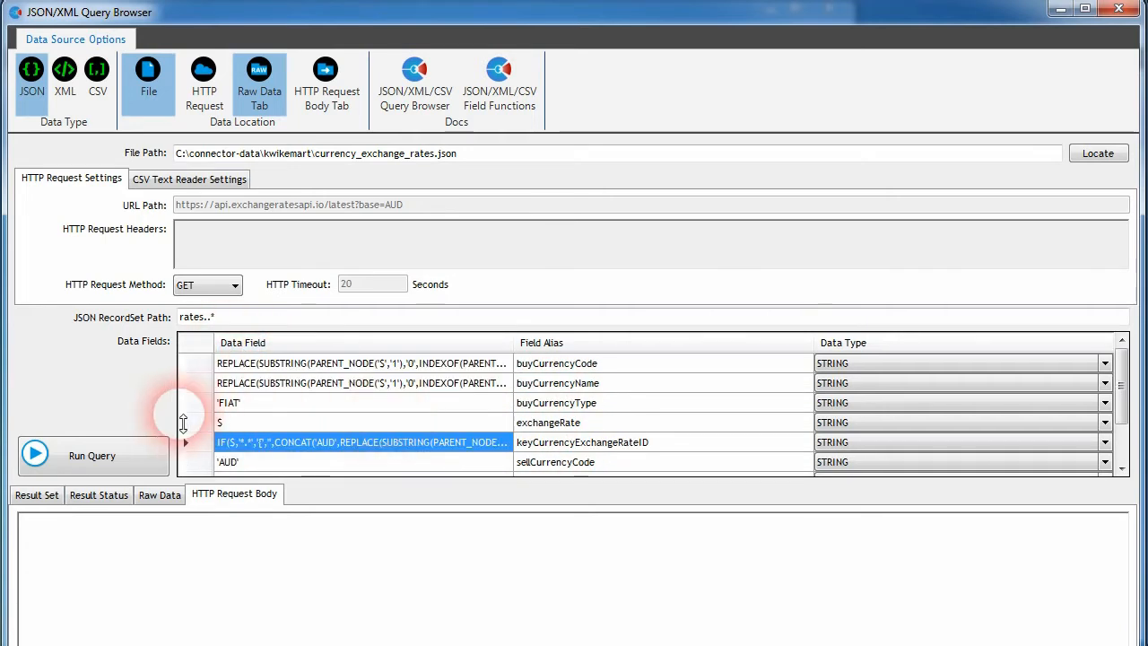
pyautogui.click(86, 456)
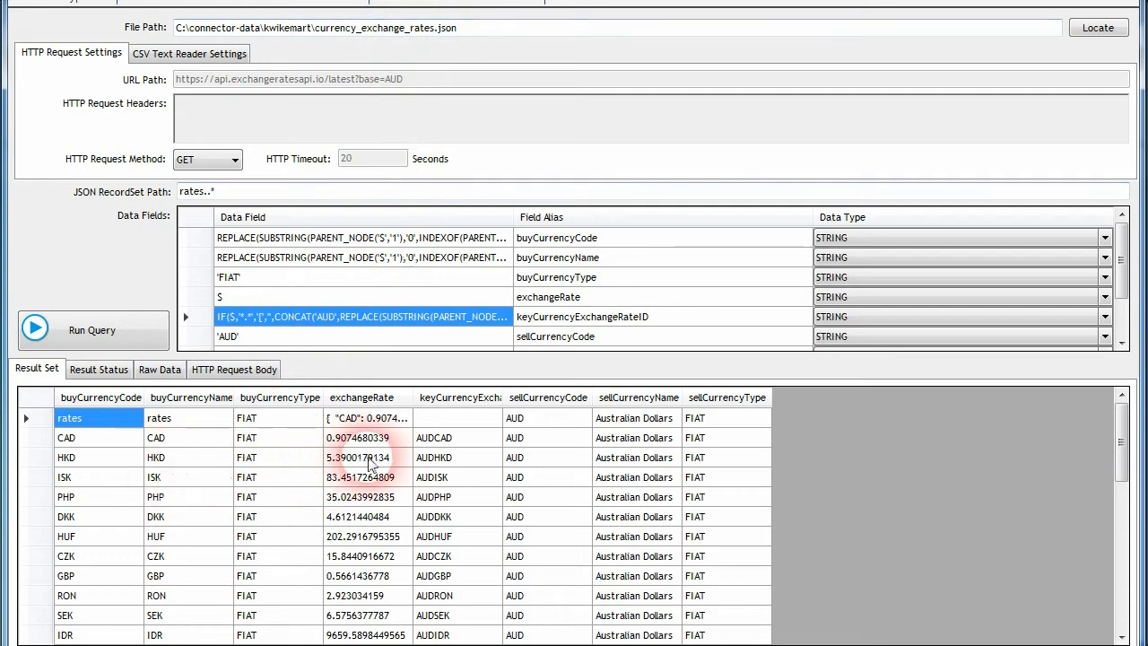
pyautogui.scroll(-6, 363, 502)
pyautogui.scroll(6, 358, 505)
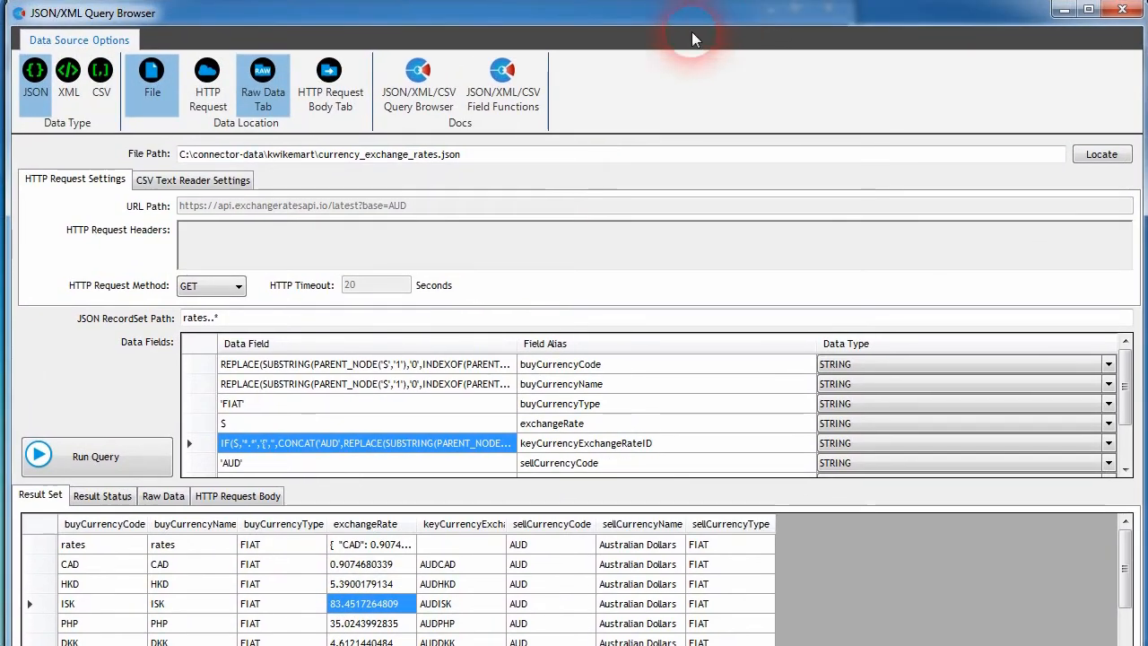
# Step: Switch the data location to HTTP Request and run the query against the exchange rates API URL
pyautogui.click(198, 105)
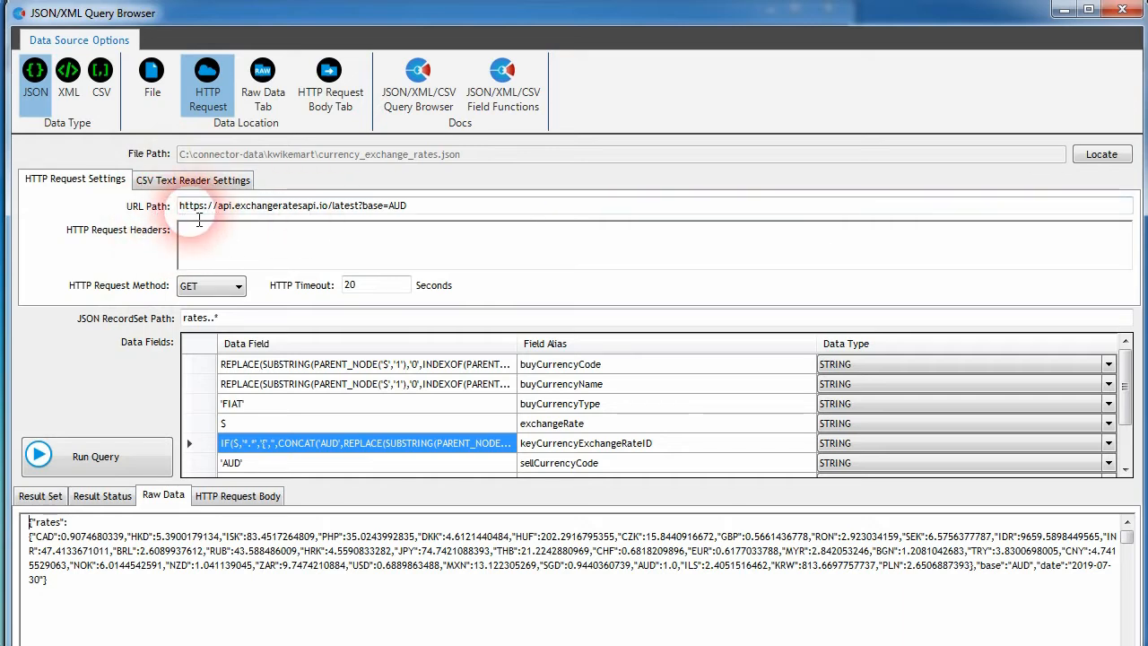
pyautogui.moveTo(218, 206); pyautogui.dragTo(330, 215)
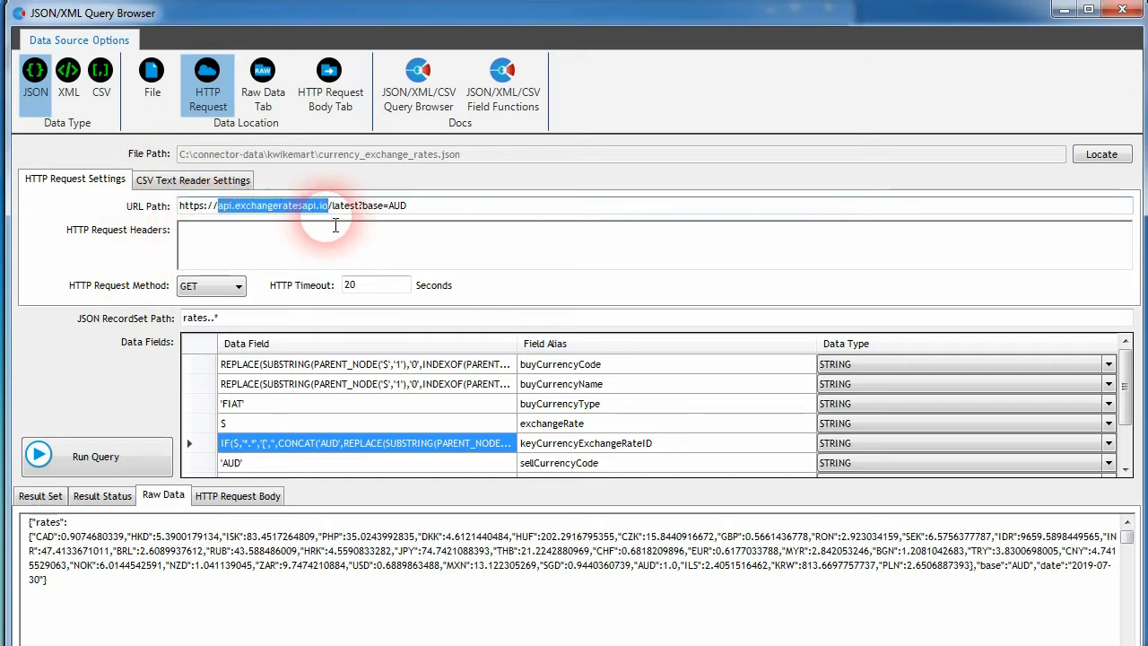
pyautogui.click(331, 213)
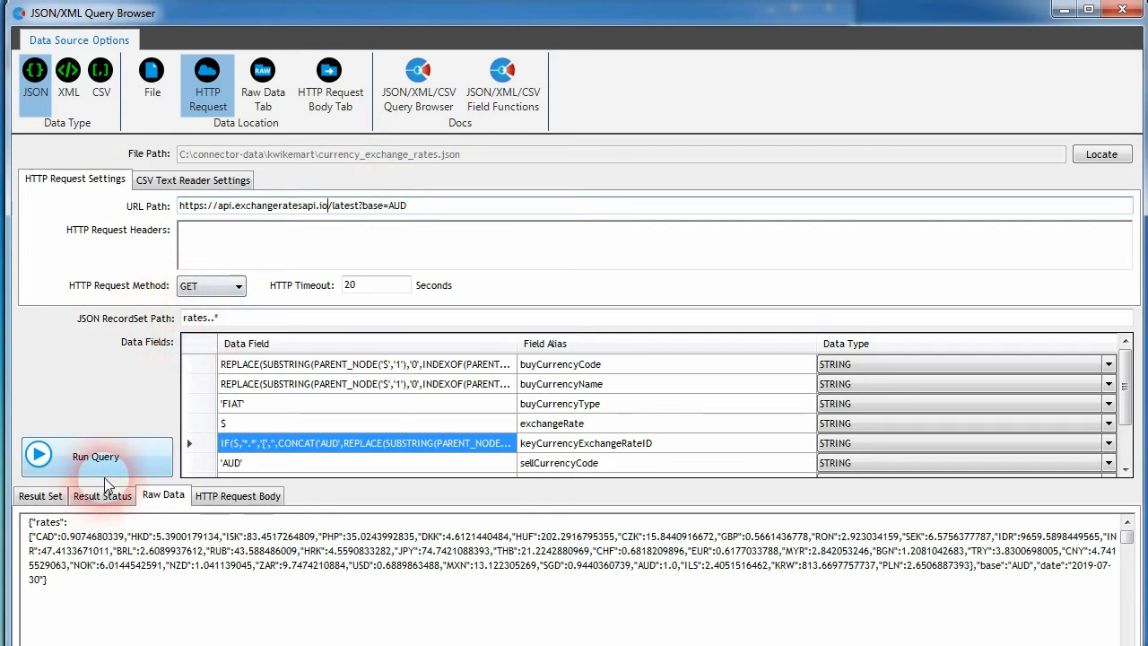
pyautogui.click(97, 453)
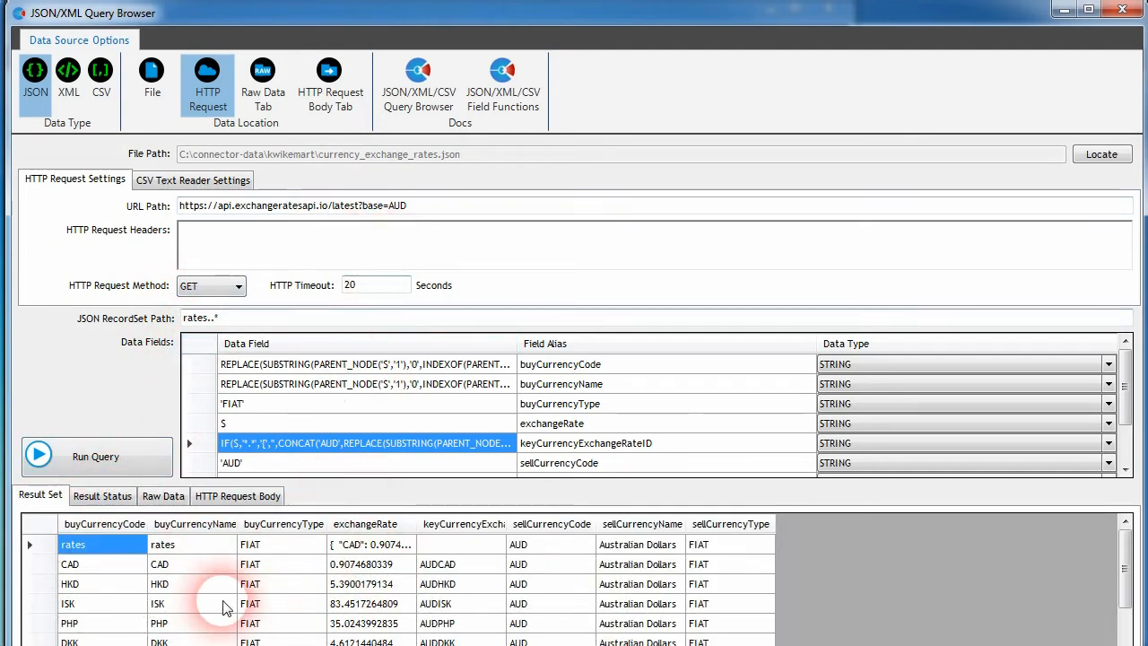
pyautogui.click(160, 505)
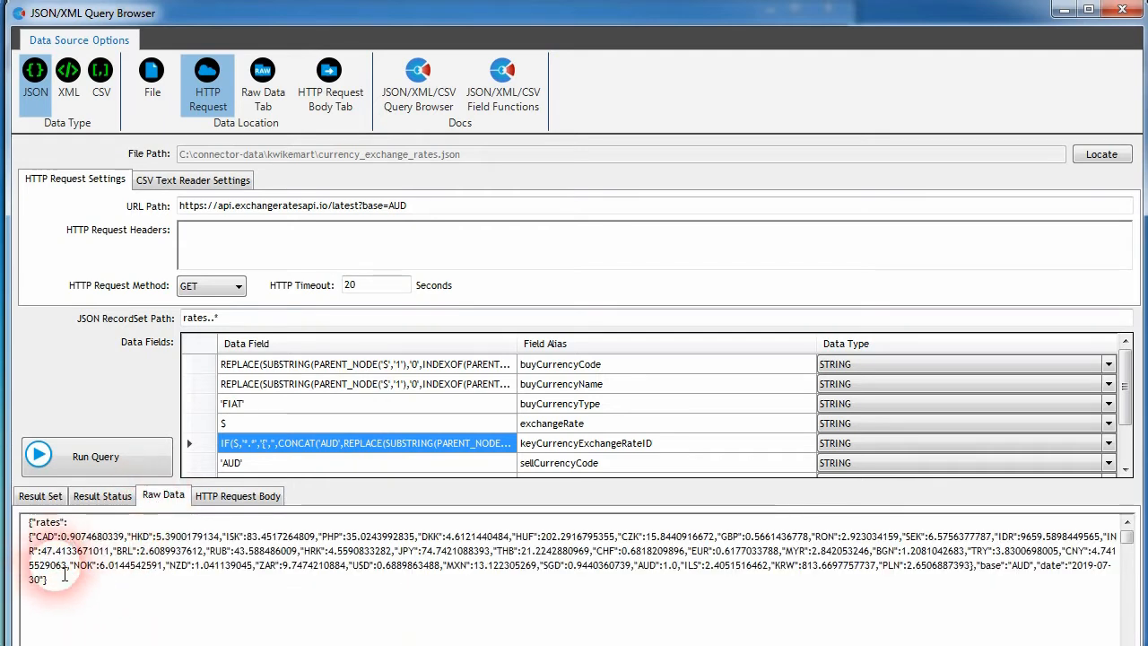
pyautogui.click(54, 504)
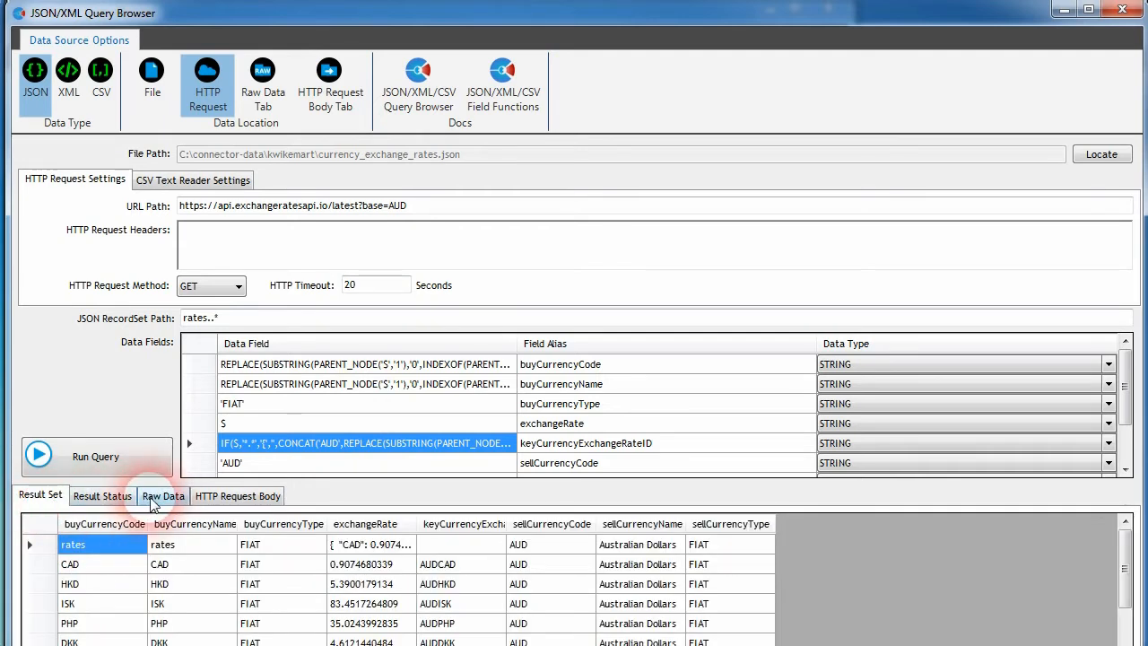
# Step: Switch the data location to the Raw Data tab and run the query on the raw JSON
pyautogui.click(263, 90)
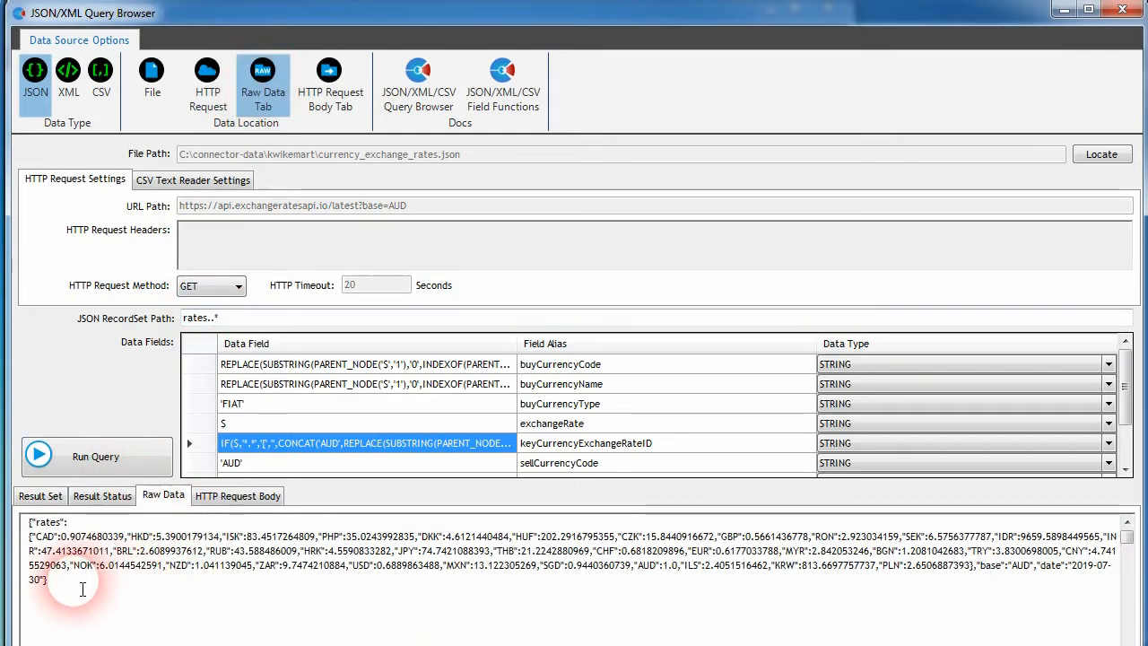
pyautogui.click(82, 588)
pyautogui.click(79, 455)
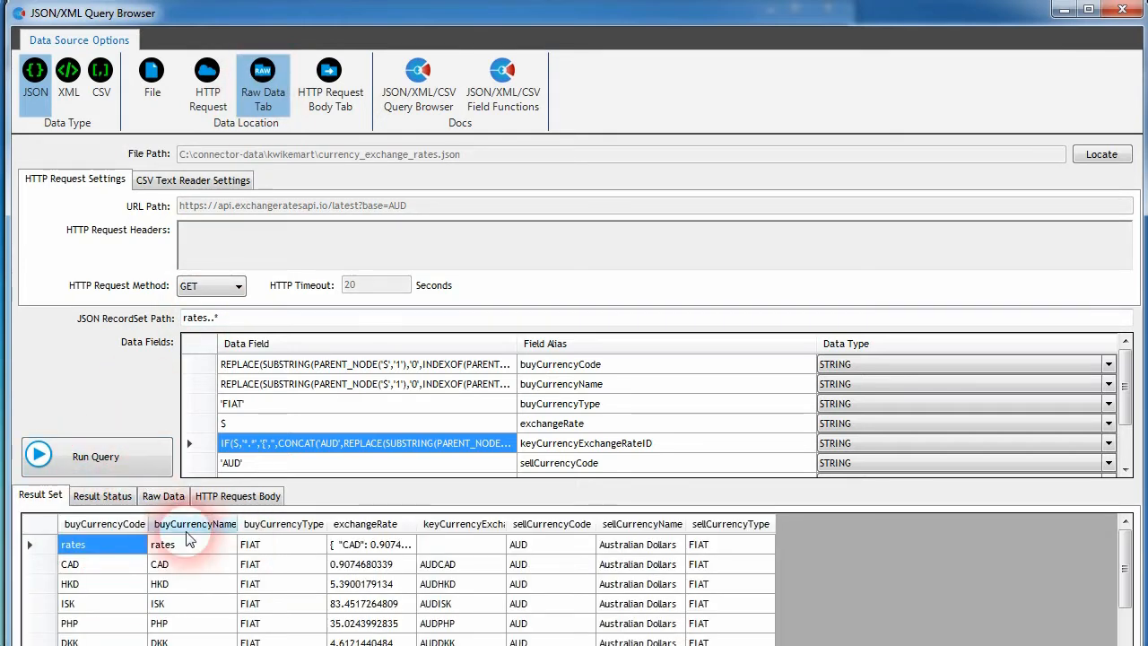
pyautogui.click(215, 501)
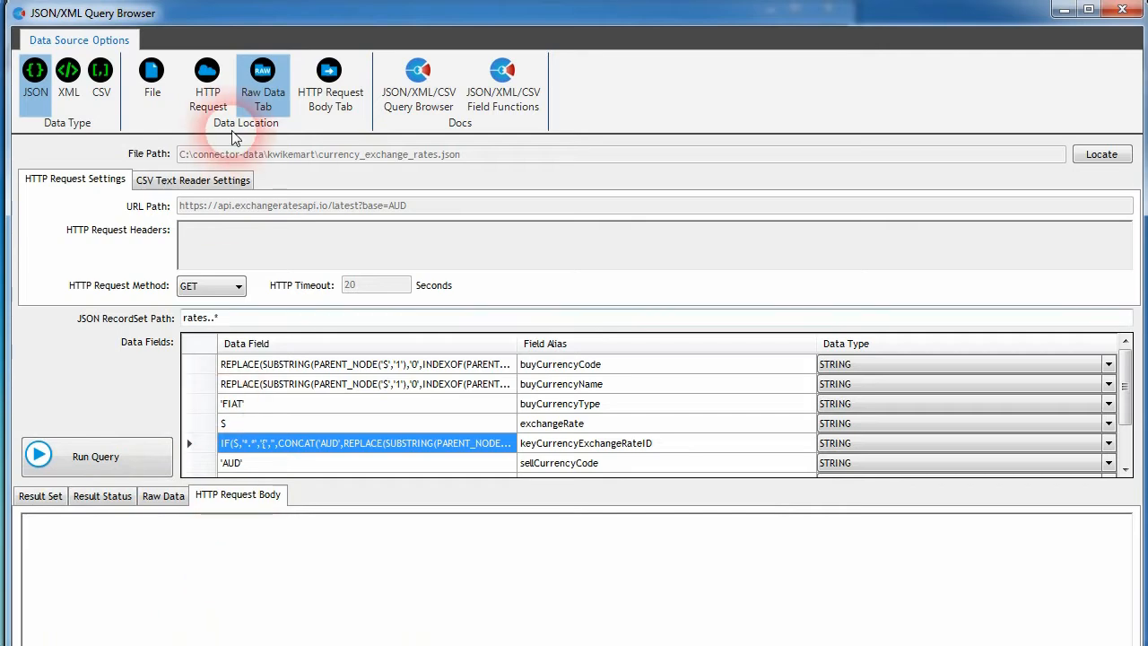
# Step: Switch the data location to the HTTP Request Body tab, paste the copied raw JSON into the body, and run the query
pyautogui.click(333, 112)
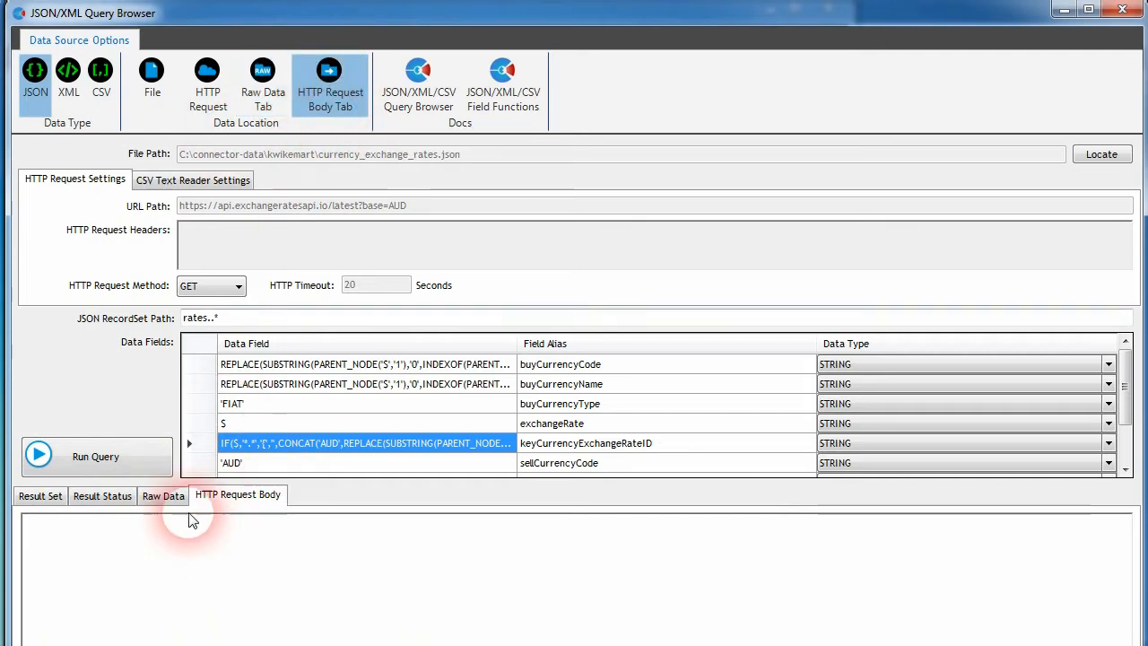
pyautogui.click(165, 498)
pyautogui.moveTo(192, 585); pyautogui.dragTo(5, 522)
pyautogui.click(235, 498)
pyautogui.click(90, 456)
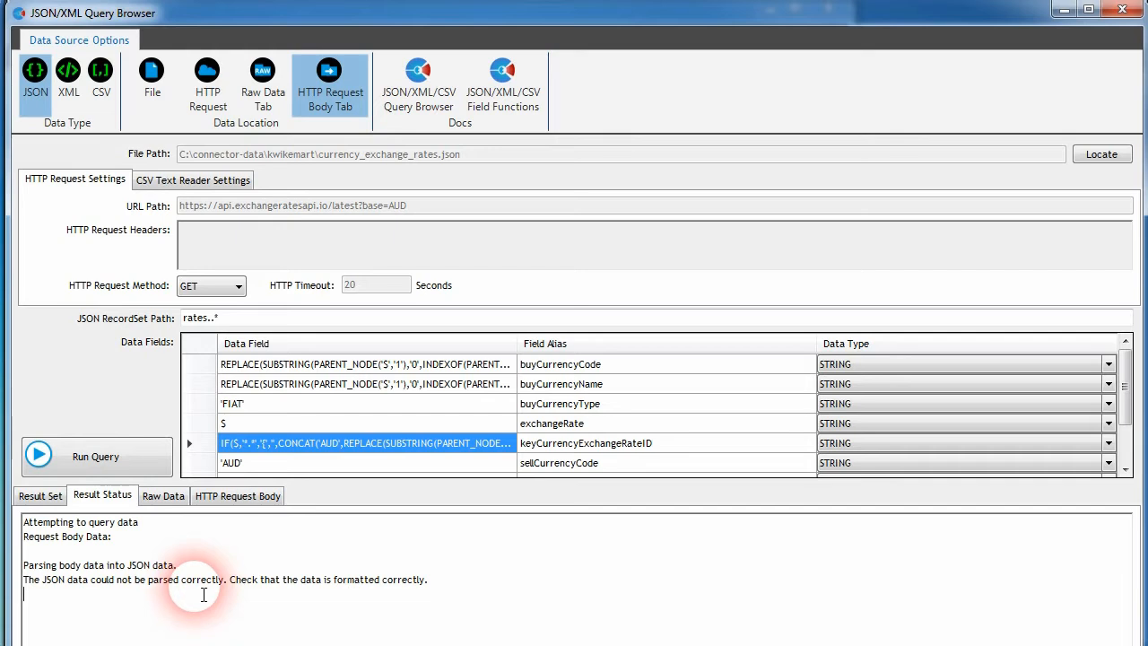
pyautogui.click(229, 497)
pyautogui.hotkey('ctrl', 'v')
pyautogui.click(73, 455)
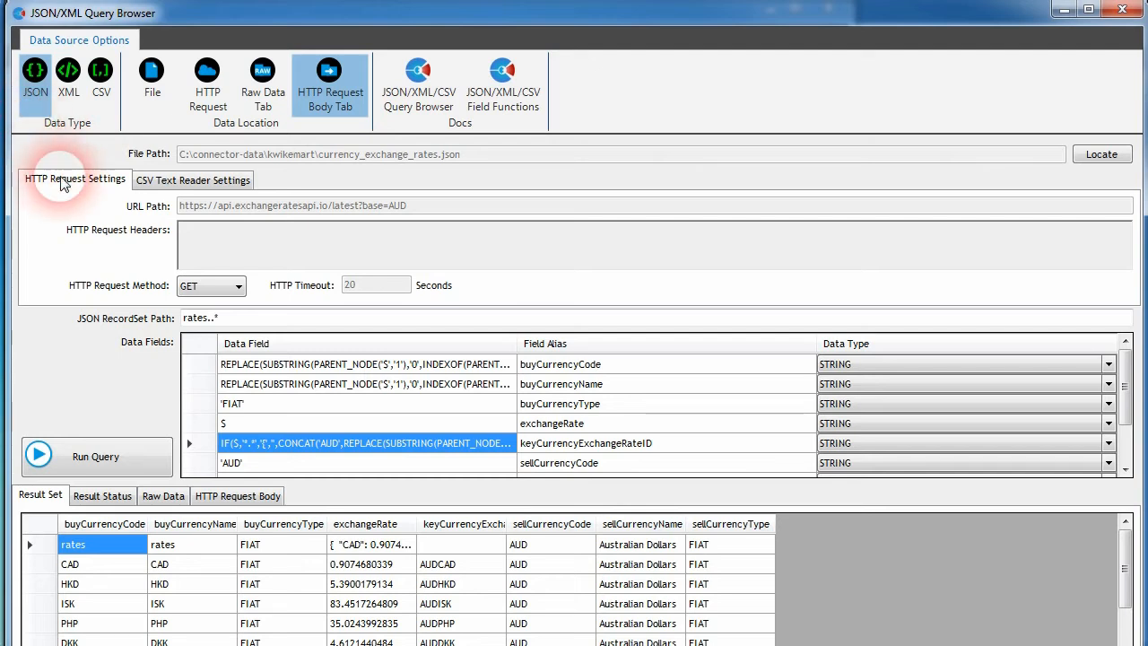
# Step: Select the CSV data type and open the JSON/XML/CSV Query Browser documentation to read its settings
pyautogui.click(67, 100)
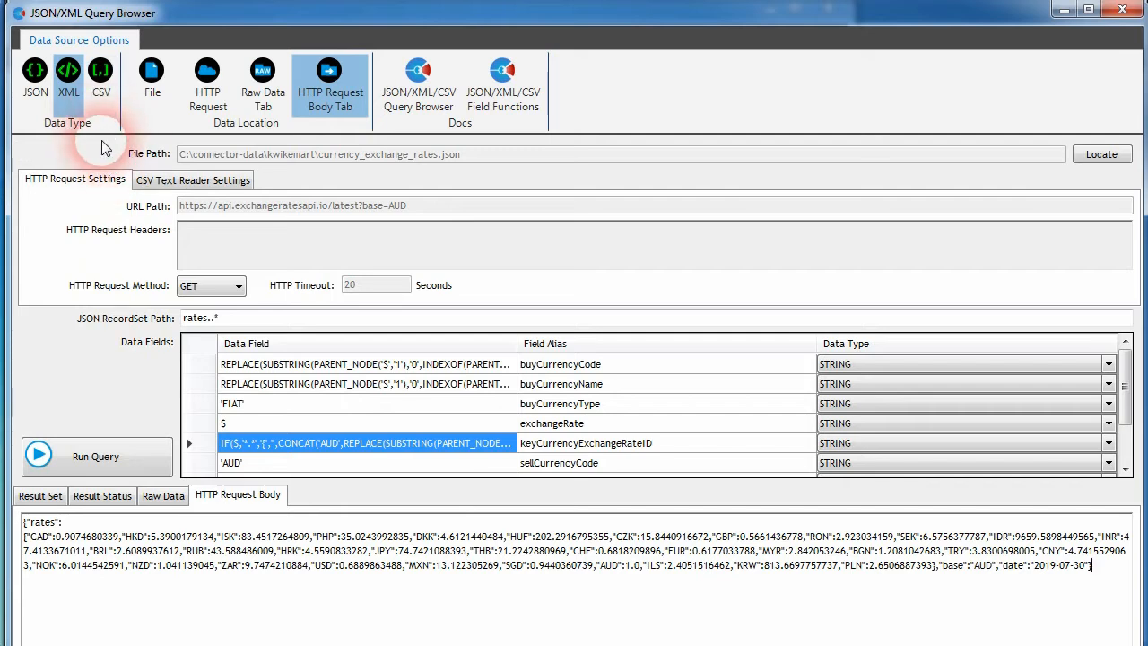
pyautogui.click(103, 101)
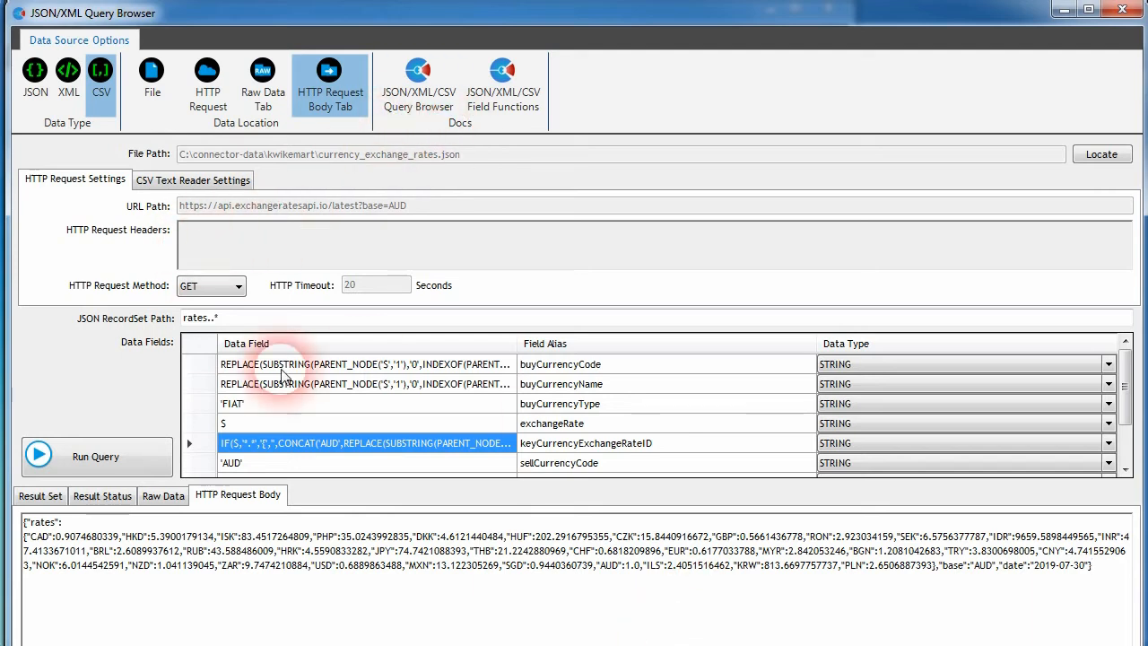
pyautogui.click(414, 85)
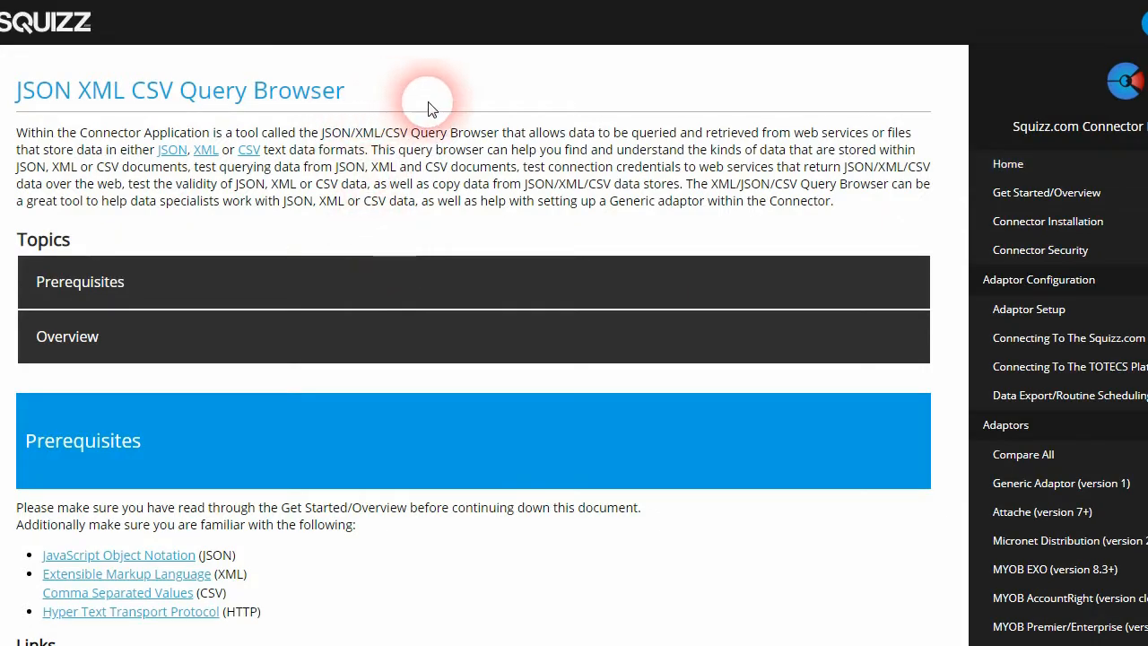
pyautogui.scroll(-12, 382, 215)
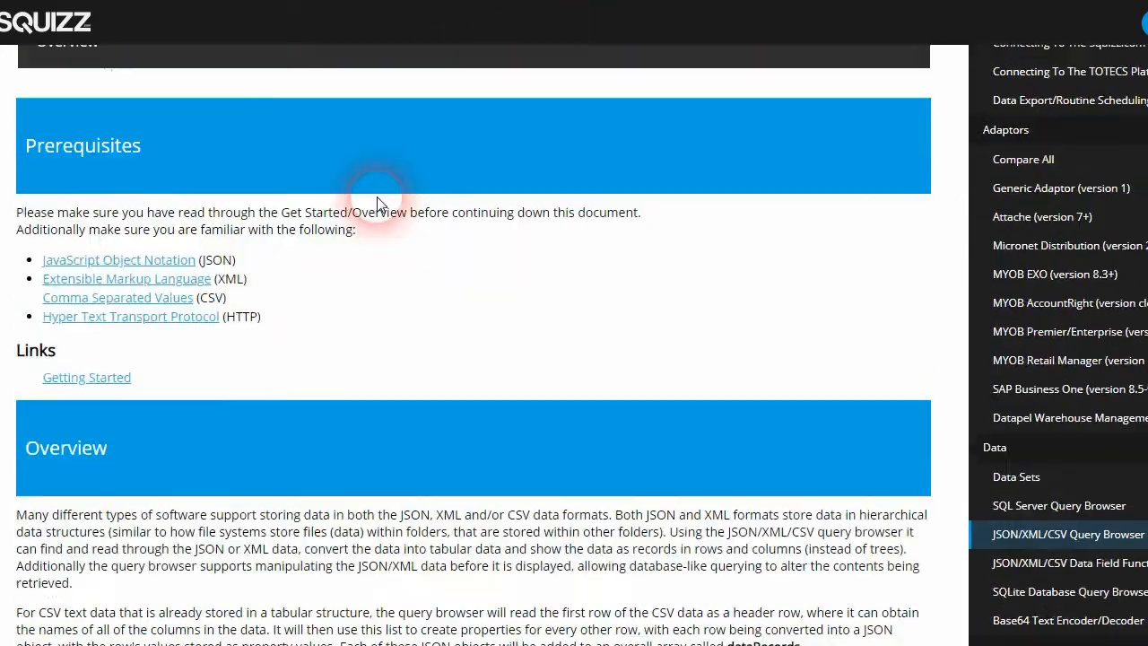
pyautogui.scroll(-8, 381, 237)
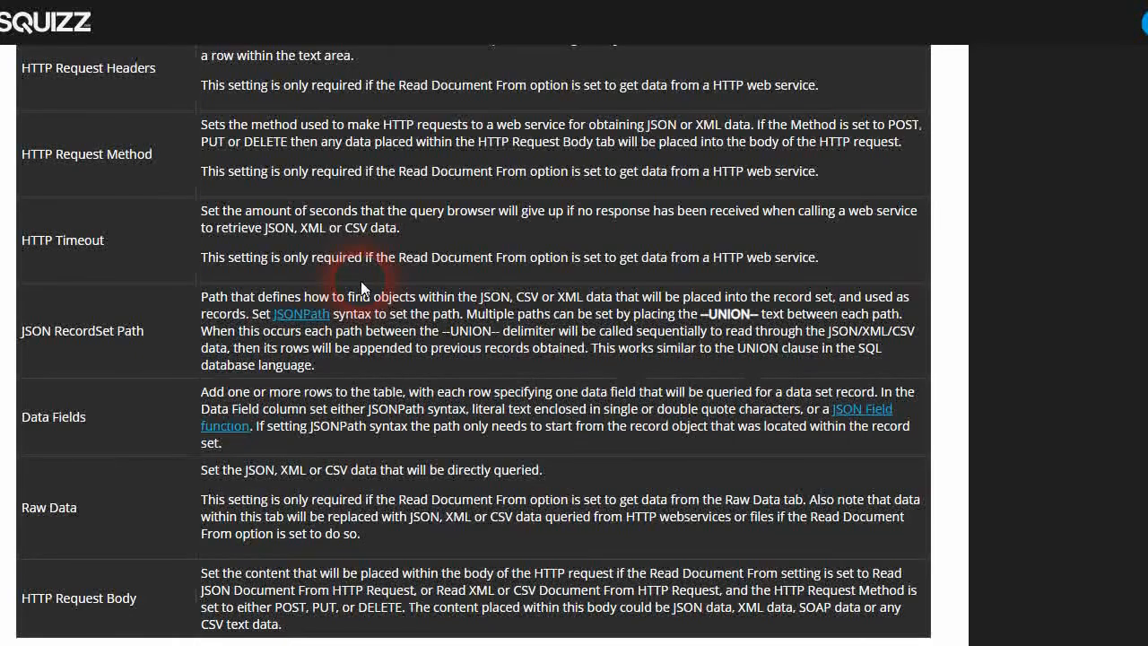
pyautogui.scroll(20, 357, 296)
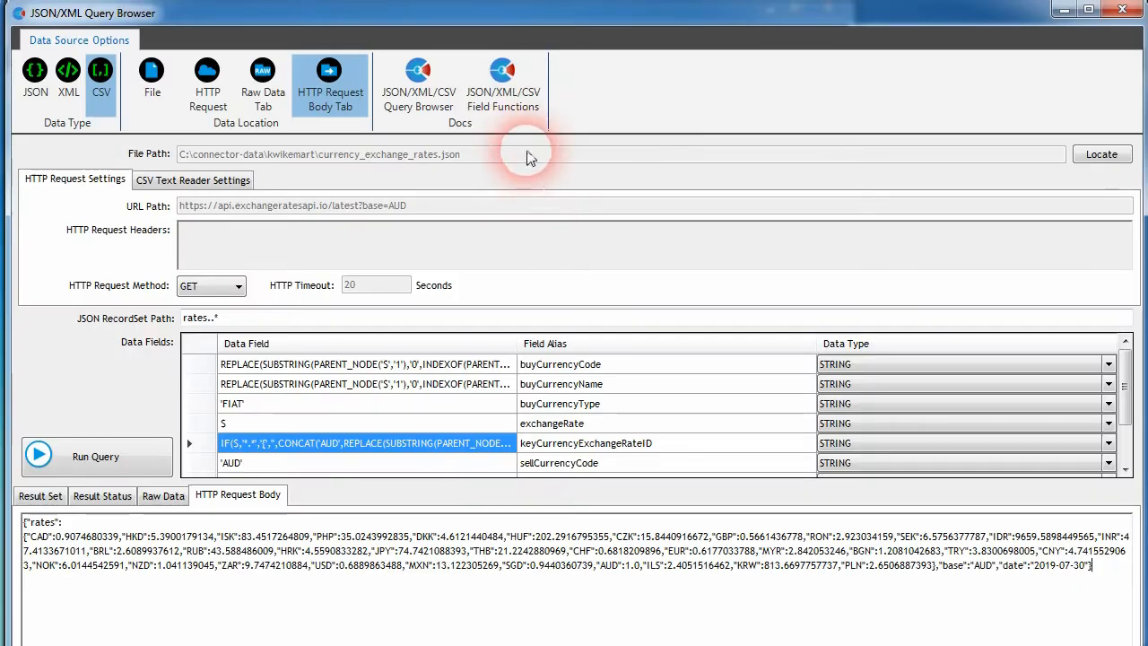
# Step: Open the JSON/XML/CSV Field Functions documentation and read the function descriptions
pyautogui.click(502, 77)
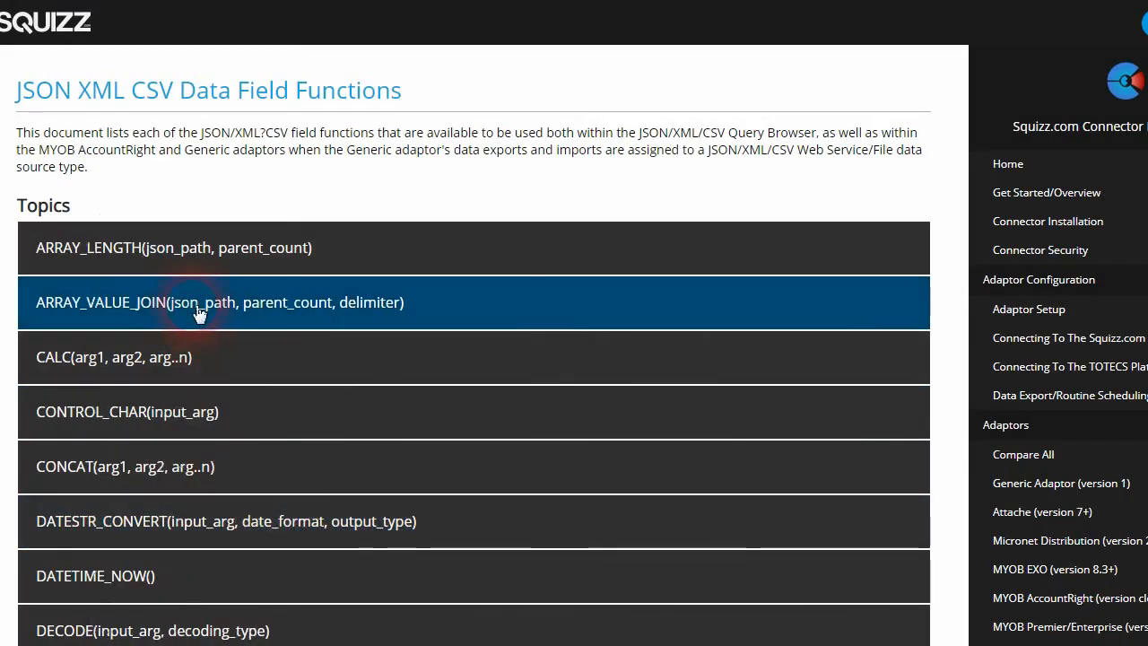
pyautogui.scroll(-5, 200, 349)
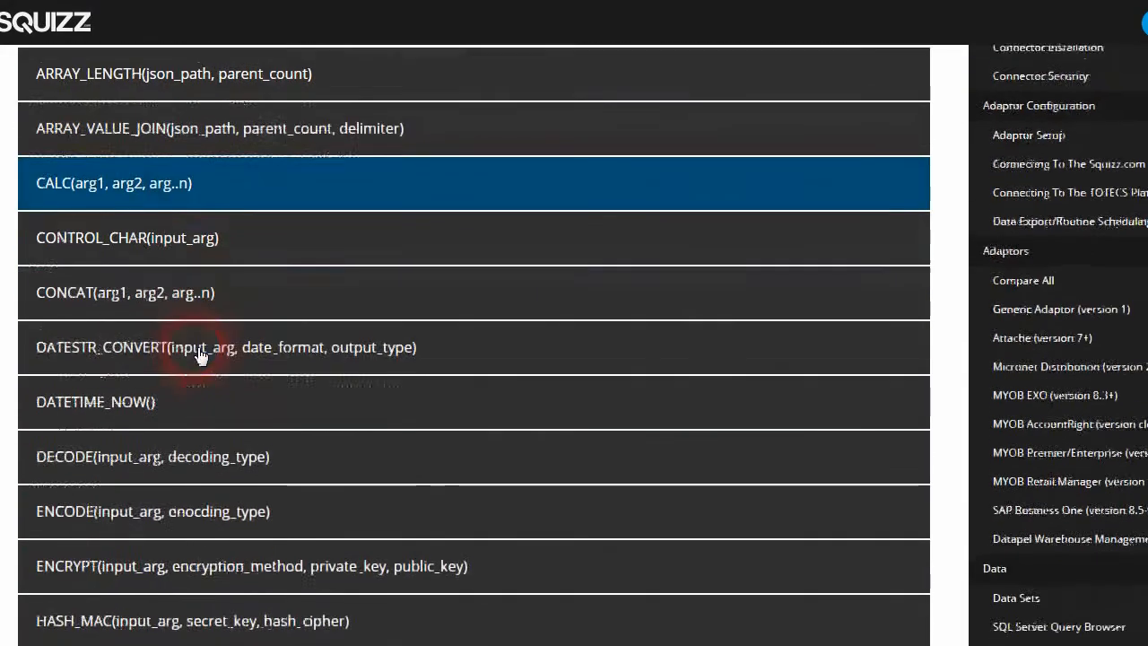
pyautogui.scroll(-10, 175, 358)
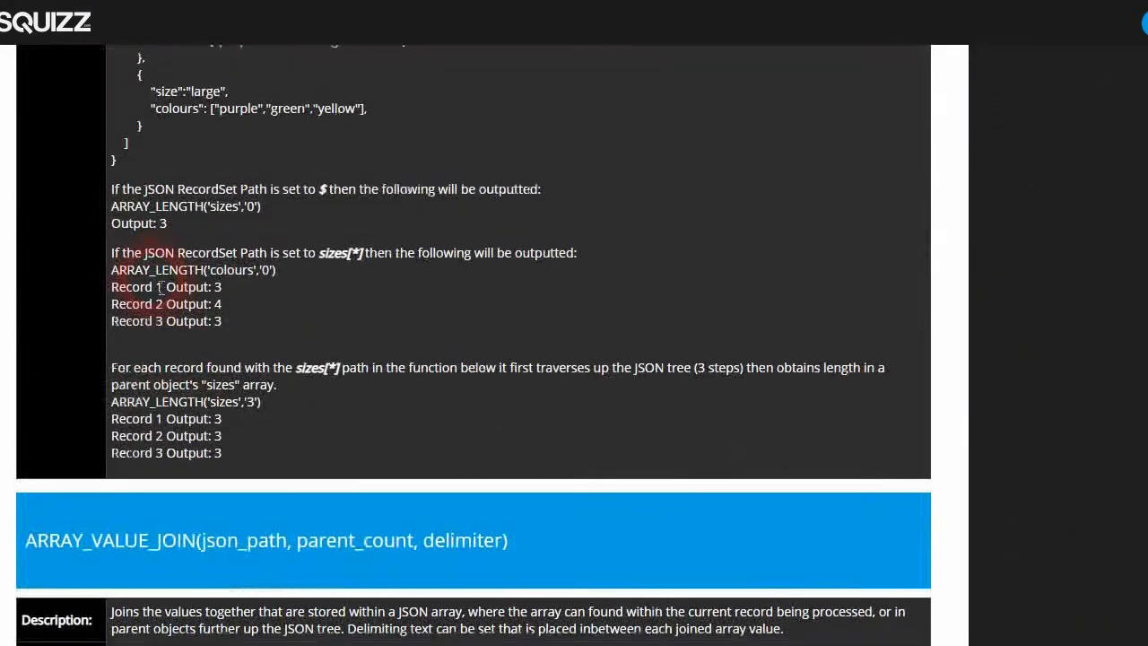
pyautogui.scroll(4, 162, 296)
pyautogui.scroll(3, 161, 287)
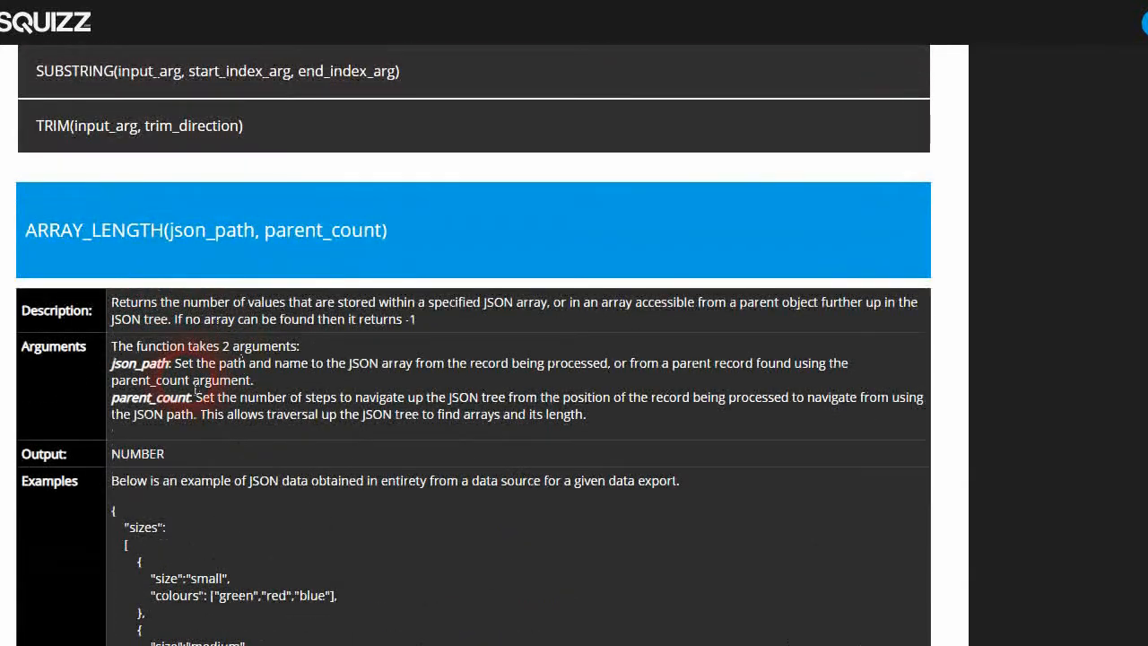
# Step: Read the ARRAY_LENGTH function description, arguments and JSON examples in the field functions documentation
pyautogui.scroll(-3, 195, 388)
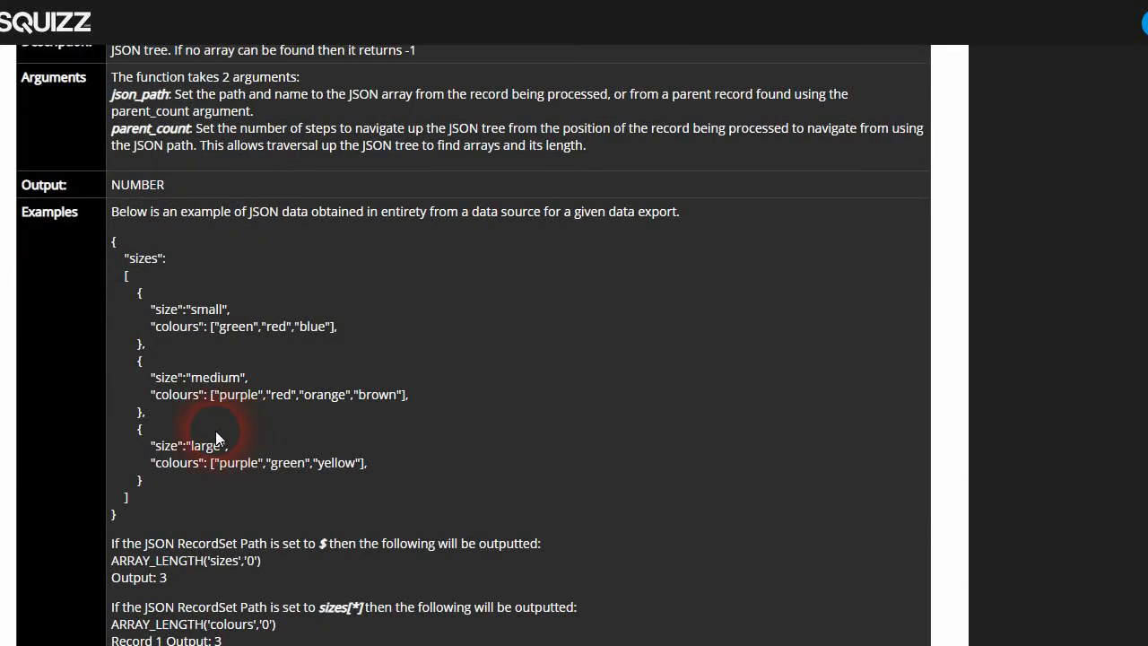
pyautogui.scroll(-10, 214, 431)
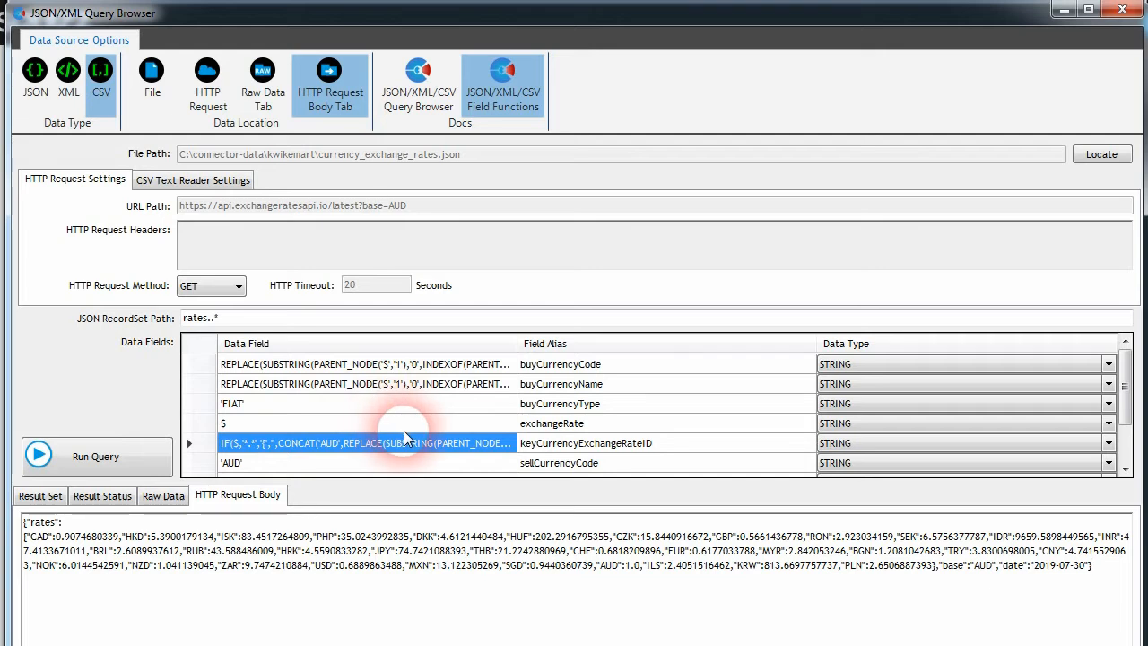
pyautogui.click(41, 496)
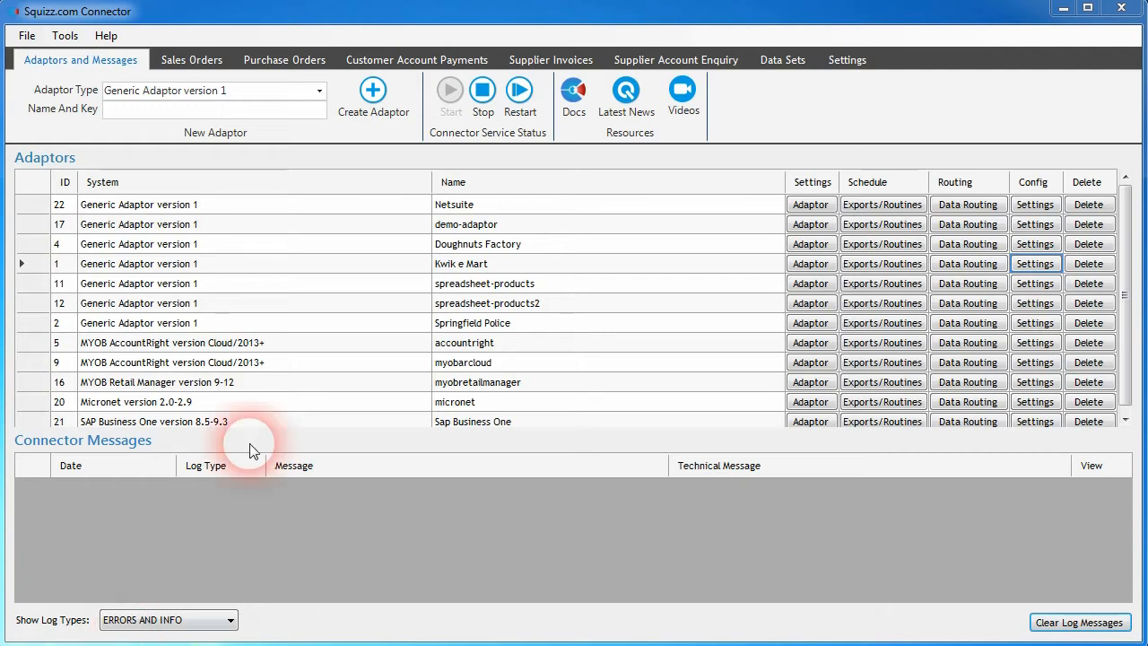
# Step: Open the configuration settings of the demo-adaptor generic adaptor
pyautogui.click(371, 225)
pyautogui.click(438, 224)
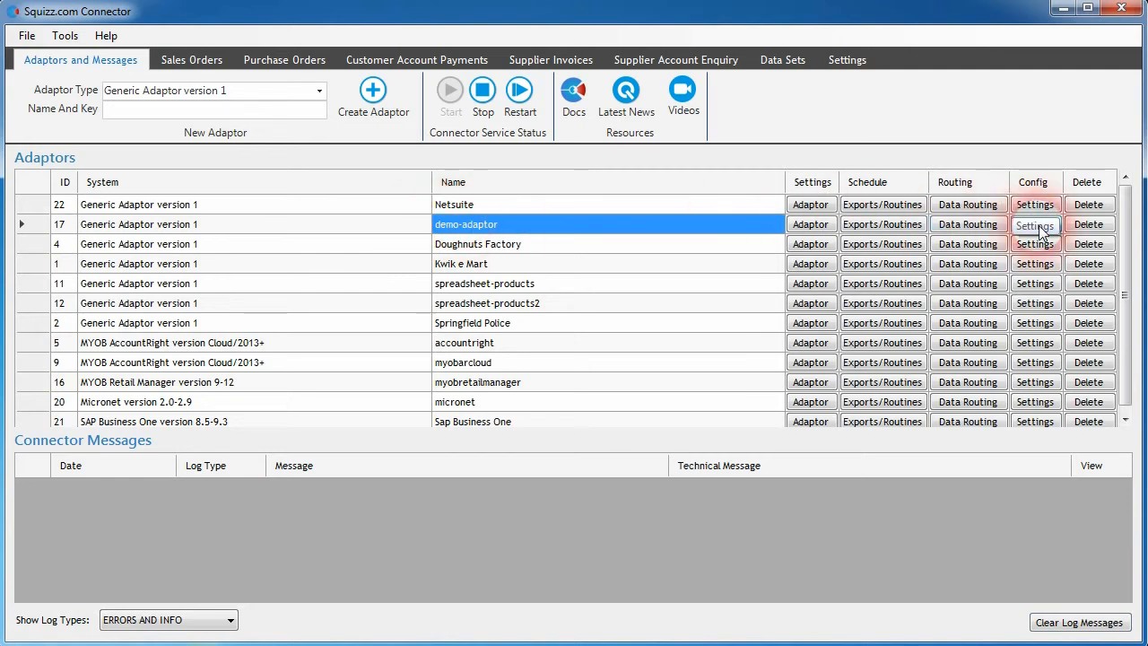
pyautogui.click(1037, 225)
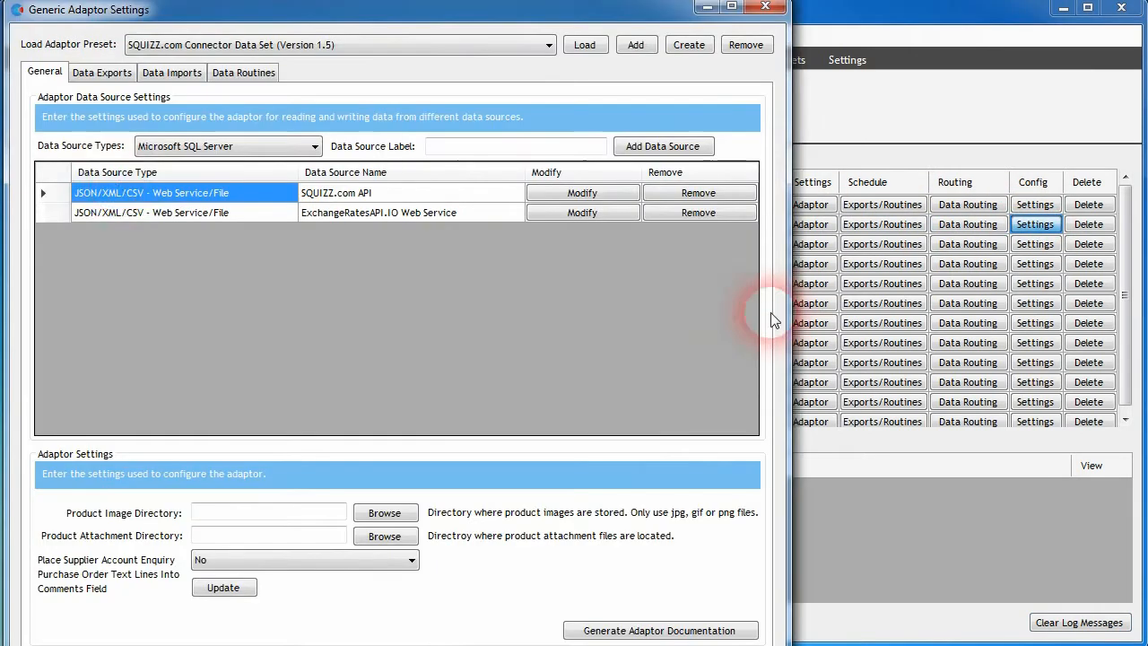
# Step: Select the Currency Exchange Rates data export and examine its data field mappings
pyautogui.click(99, 74)
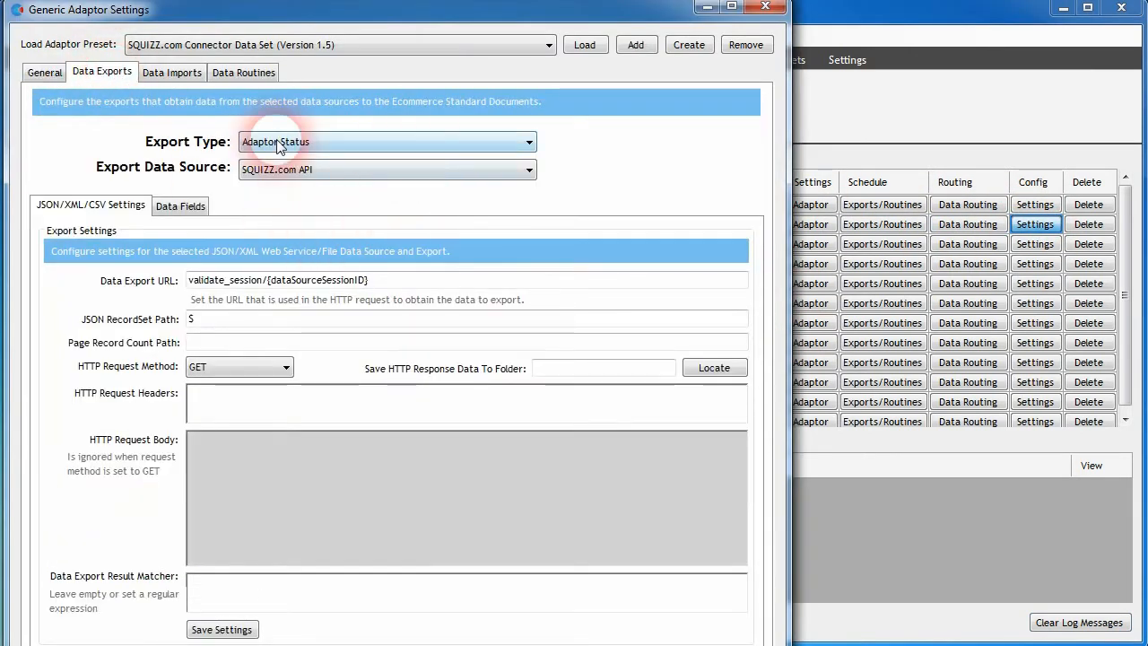
pyautogui.click(352, 141)
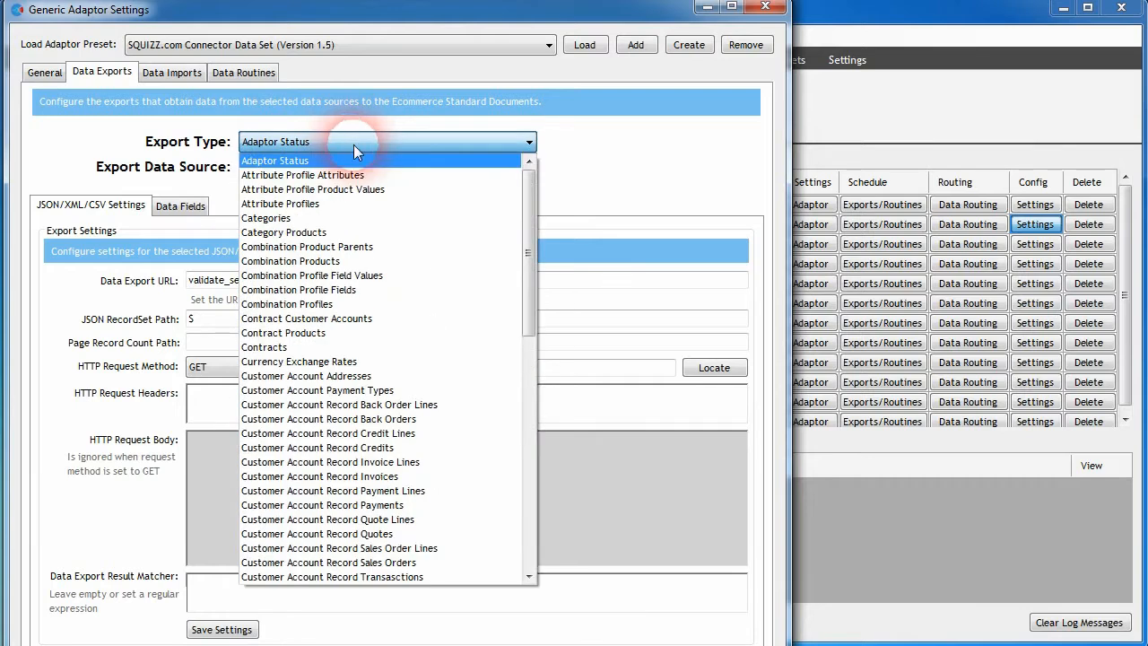
pyautogui.click(314, 362)
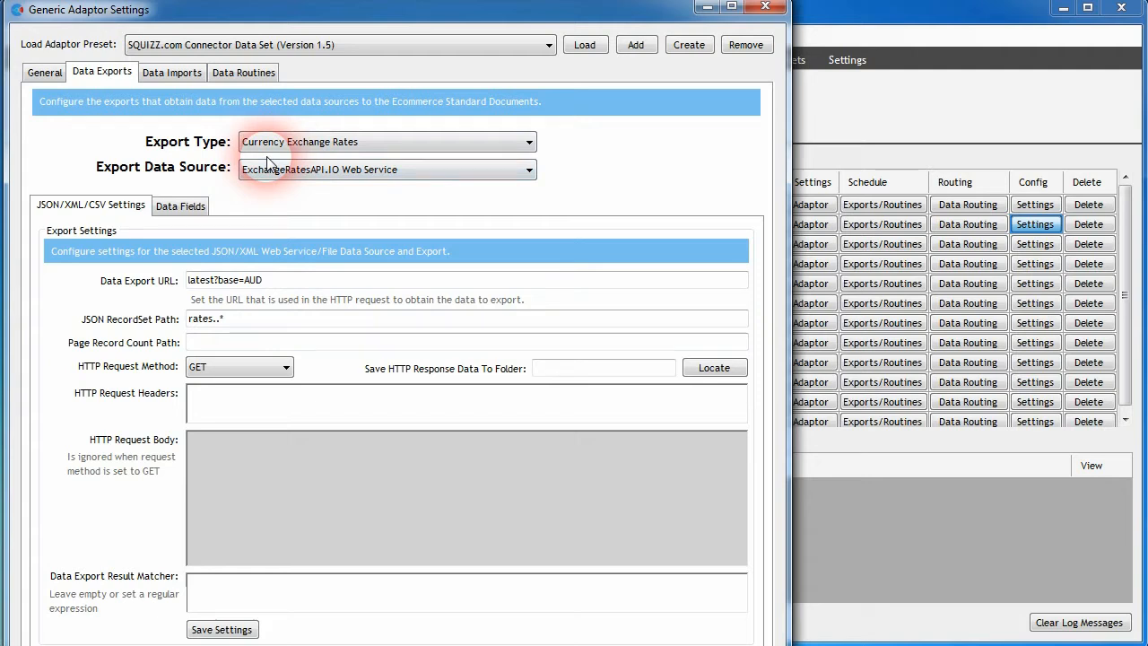
pyautogui.click(180, 205)
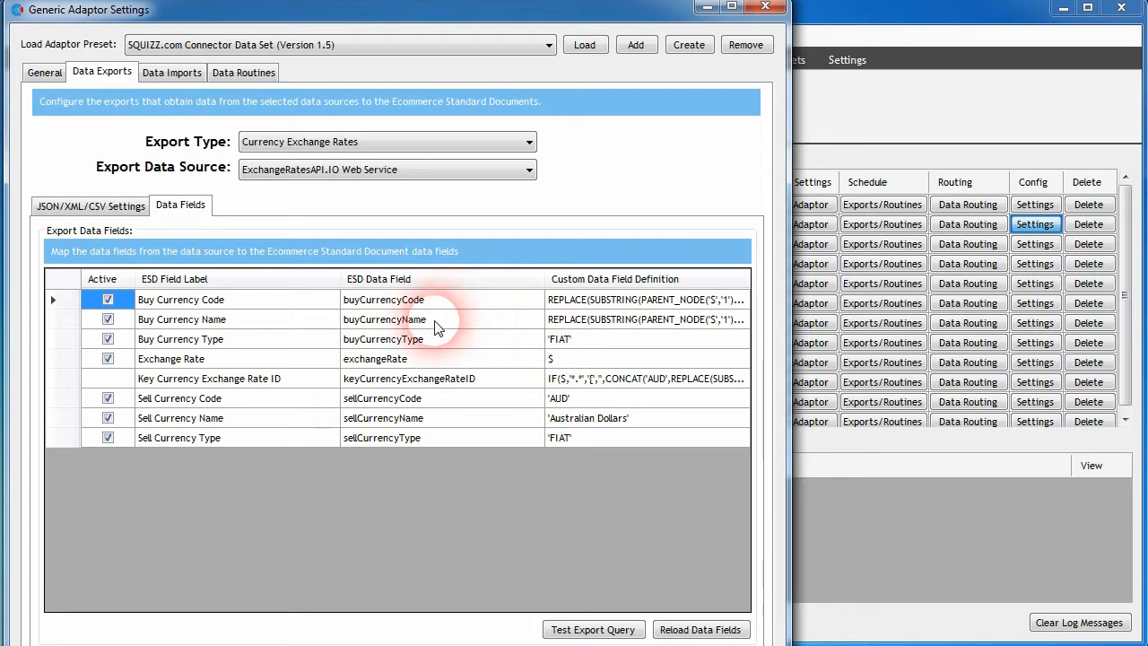
pyautogui.click(408, 366)
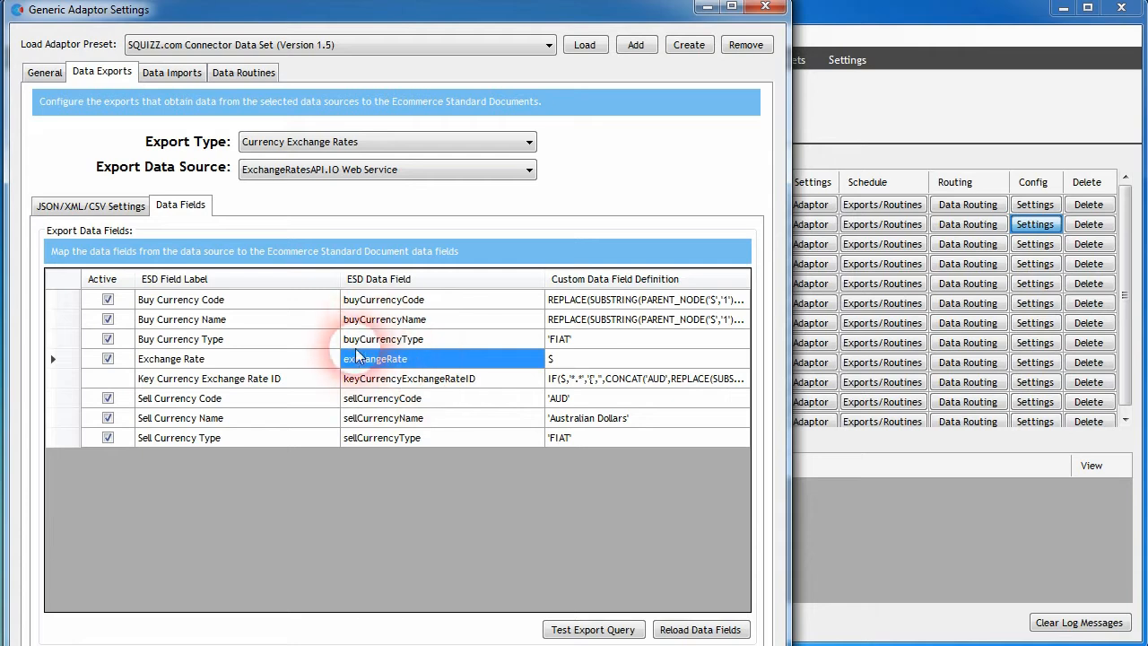
pyautogui.click(350, 380)
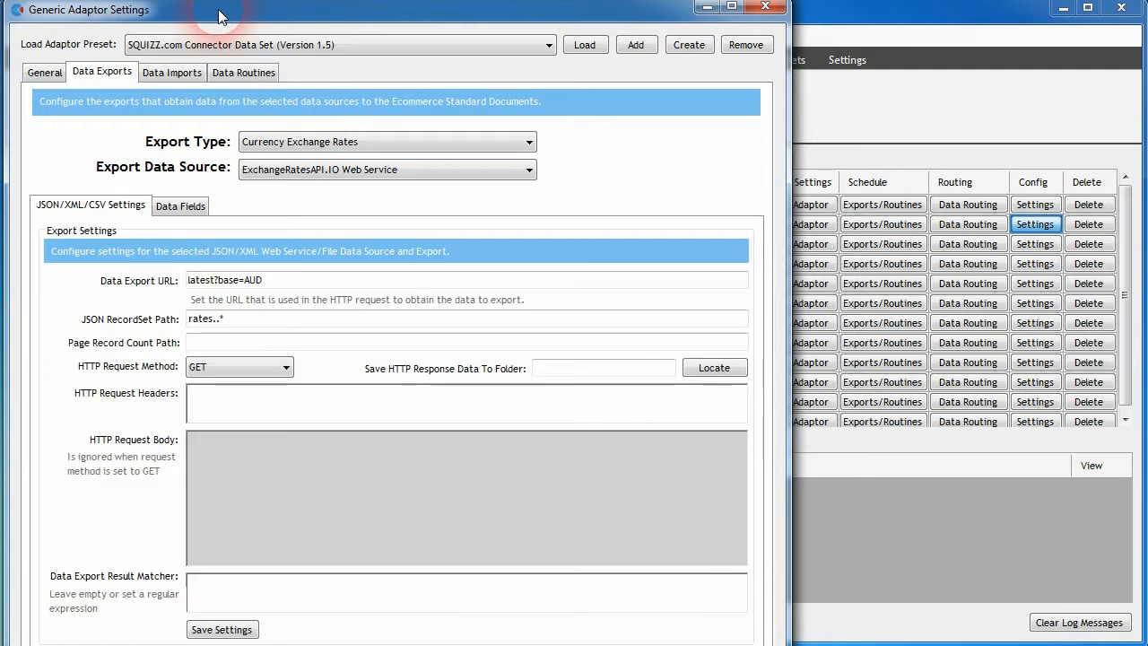
# Step: Choose the Currency ExchangeRatesAPI.io adaptor preset and view the exchangeratesapi.io website
pyautogui.moveTo(220, 17); pyautogui.dragTo(221, 21)
pyautogui.click(313, 50)
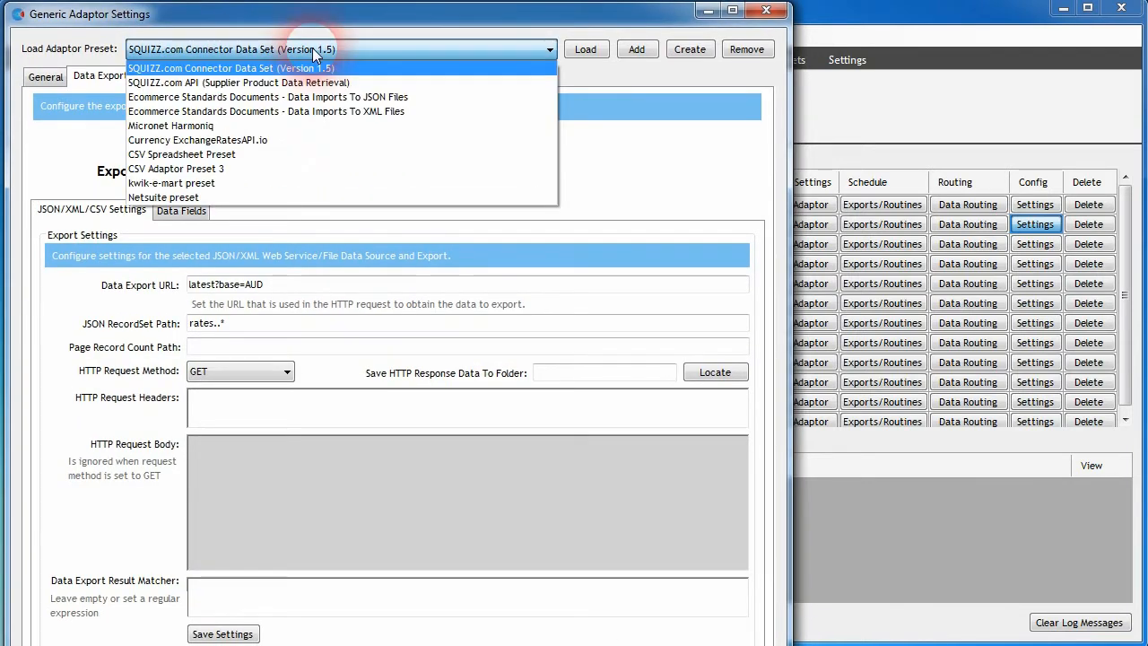
pyautogui.click(236, 151)
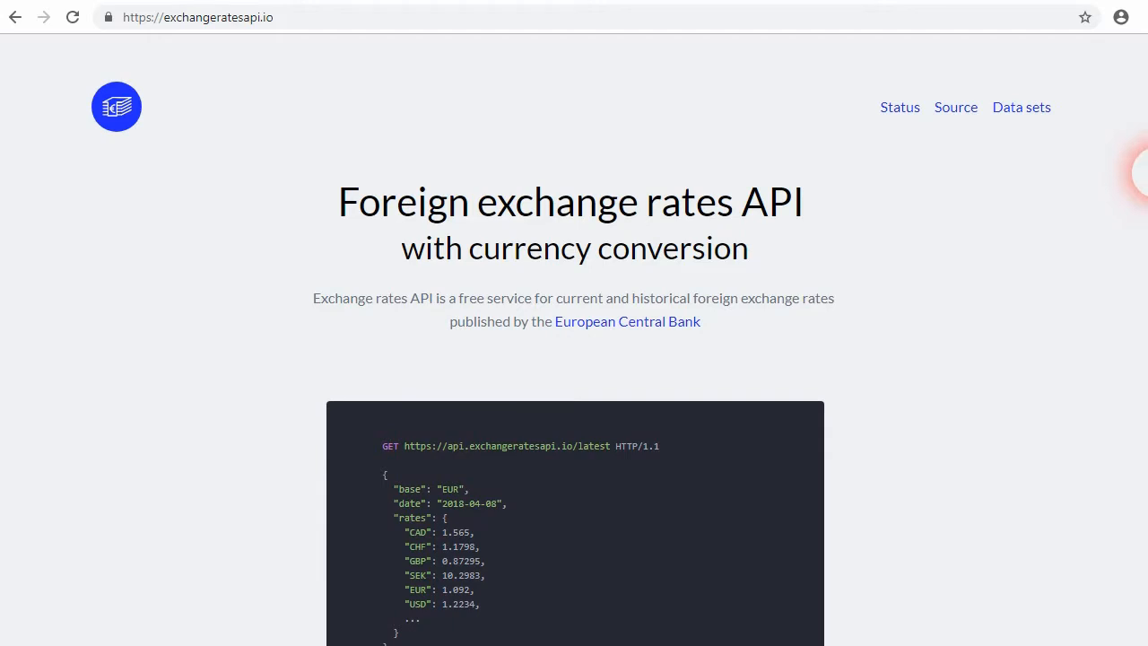
pyautogui.moveTo(1147, 172); pyautogui.dragTo(1143, 97)
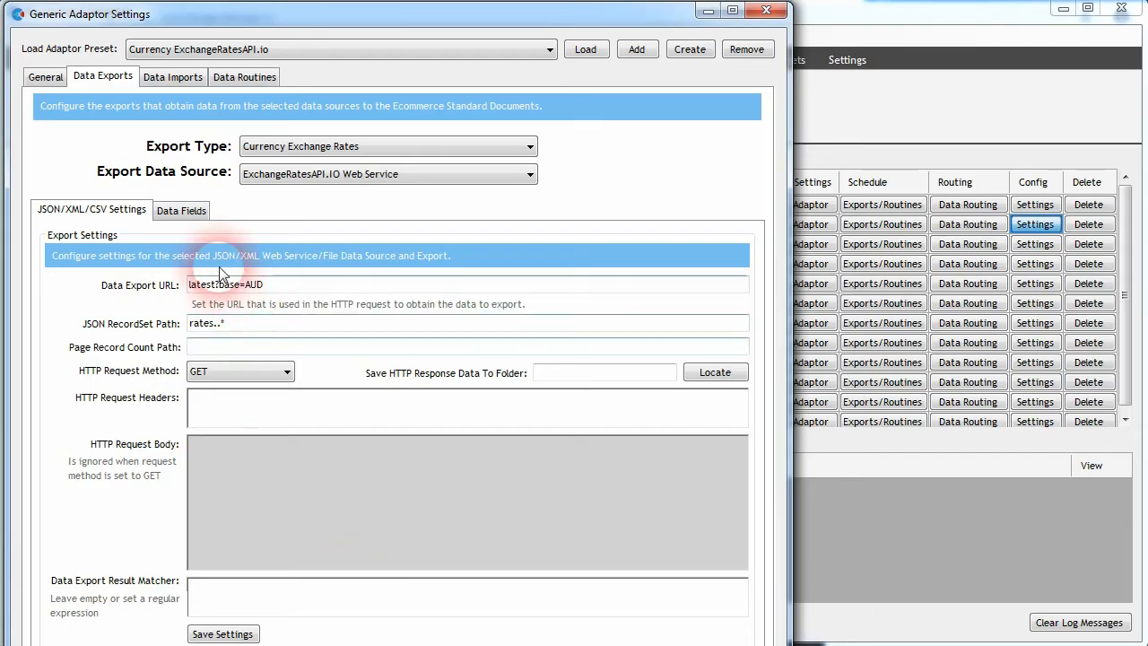
# Step: Load the Currency ExchangeRatesAPI.io preset into the adaptor, confirming the overwrite of existing settings
pyautogui.click(47, 77)
pyautogui.click(258, 49)
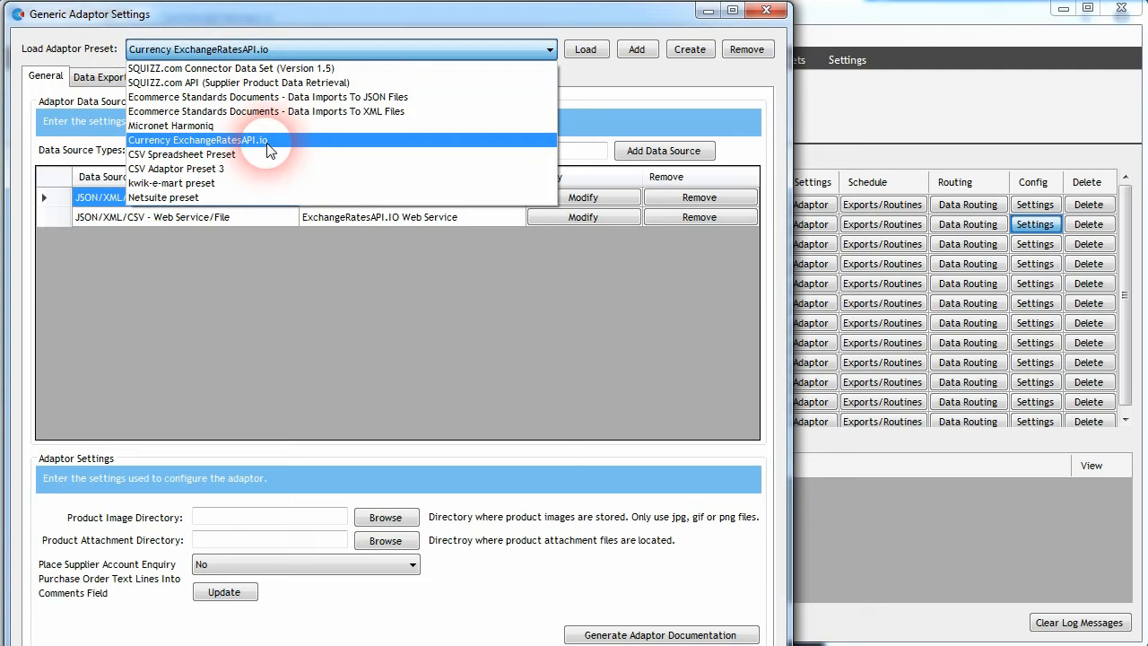
pyautogui.click(655, 81)
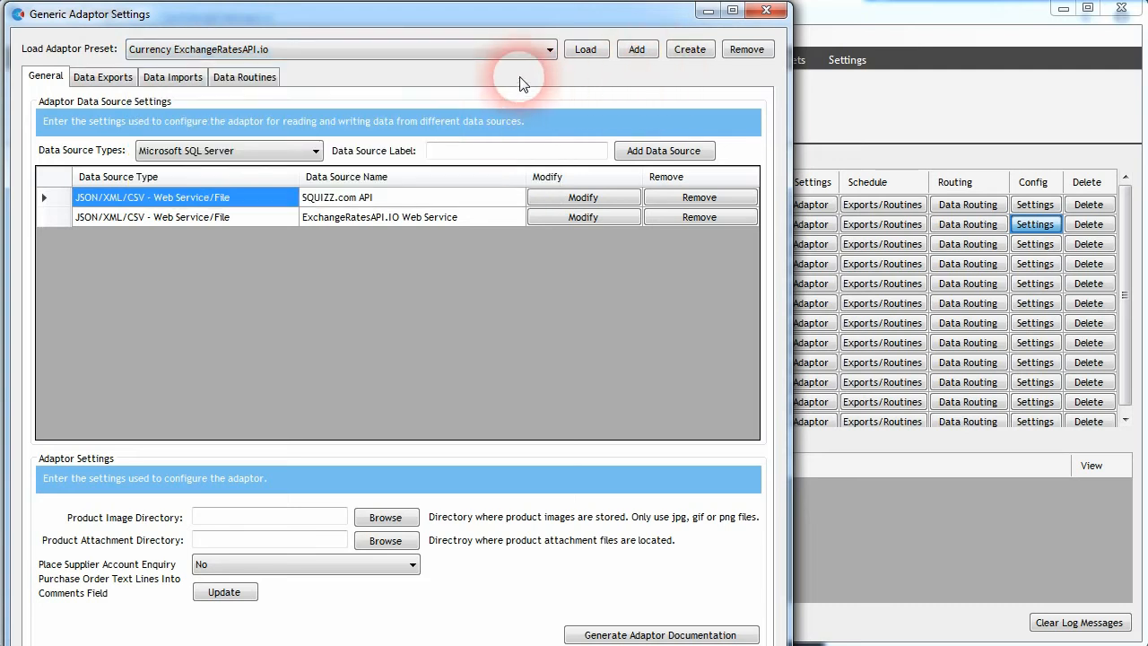
pyautogui.click(585, 49)
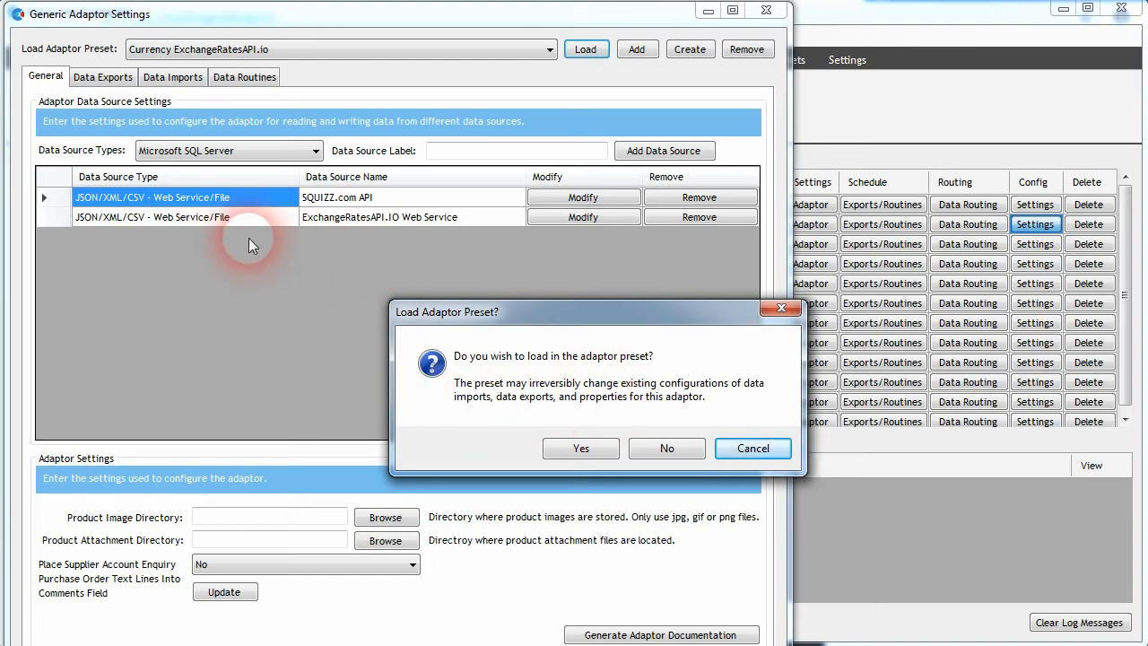
pyautogui.click(558, 447)
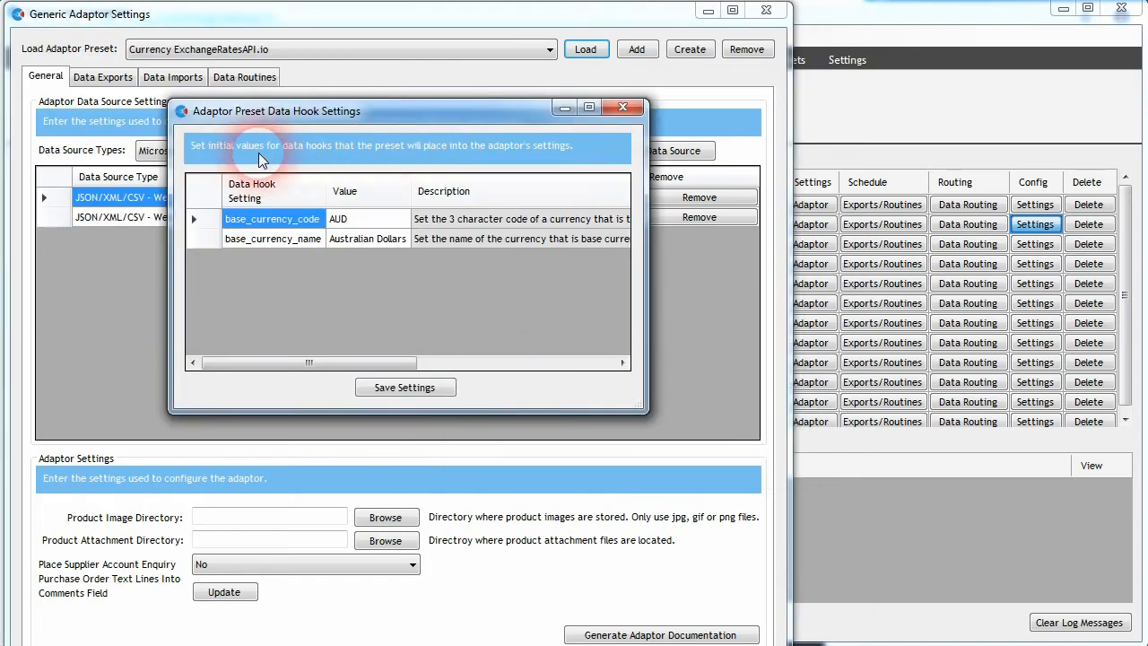
# Step: Review the preset's base currency data hooks and save them as AUD and Australian Dollars
pyautogui.click(359, 220)
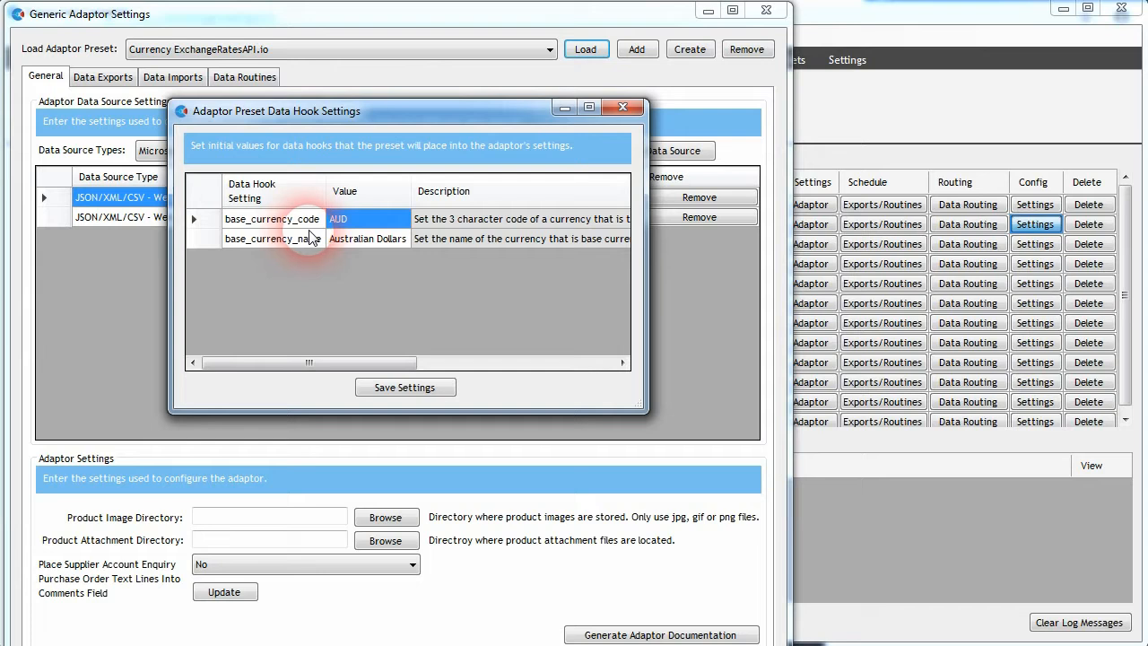
pyautogui.click(342, 230)
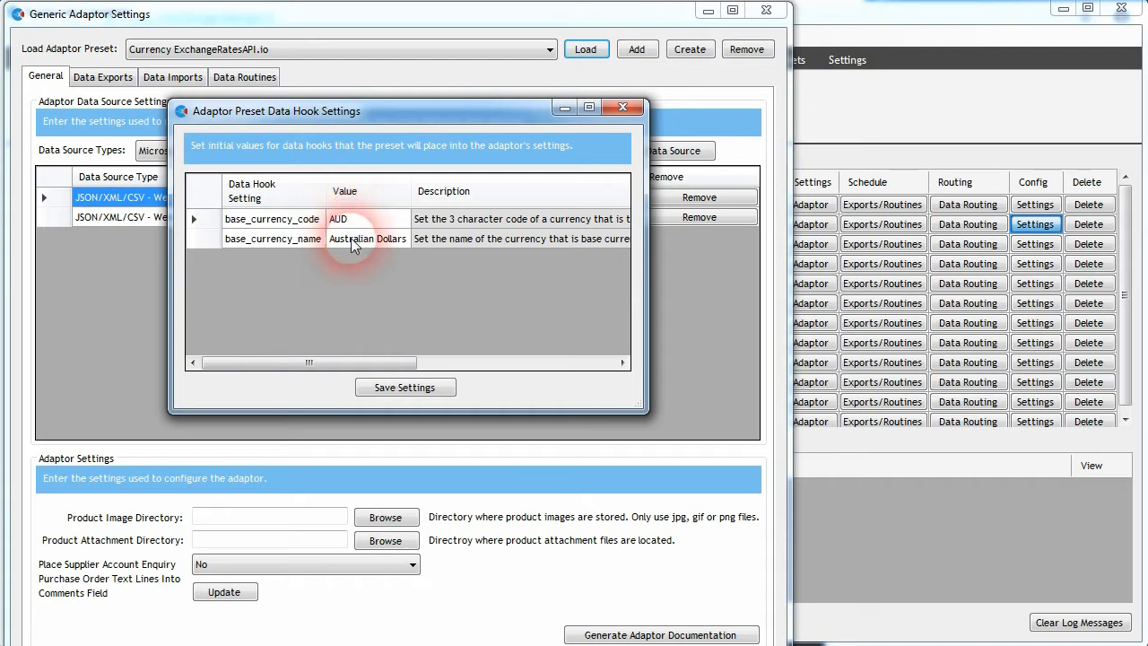
pyautogui.moveTo(351, 240); pyautogui.dragTo(326, 254)
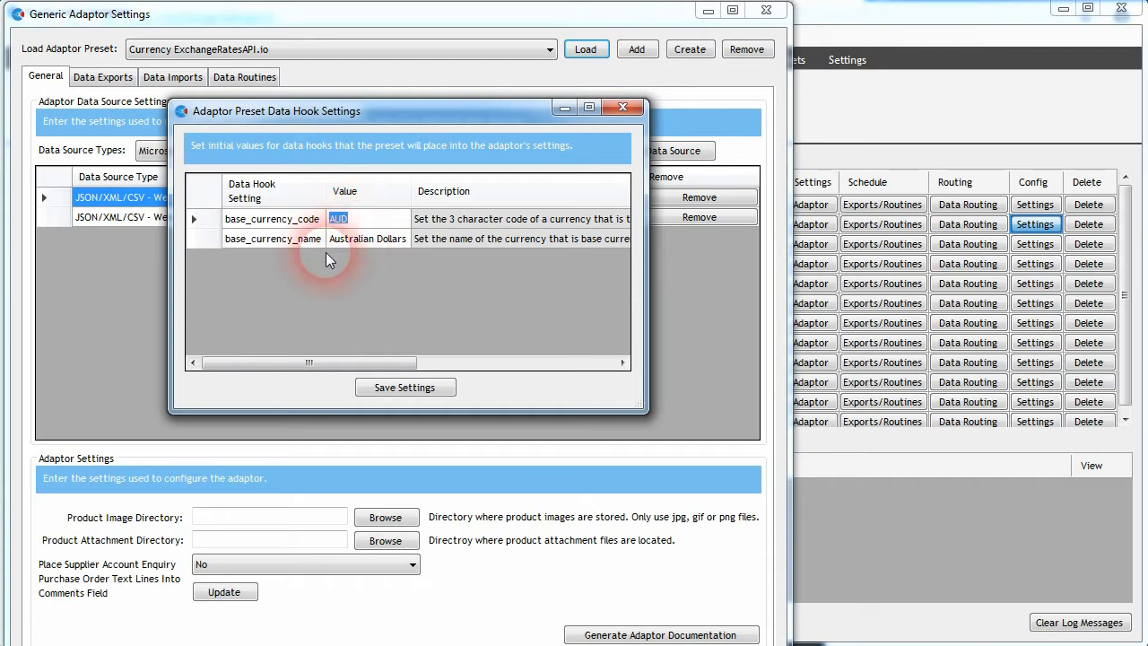
pyautogui.write('U')
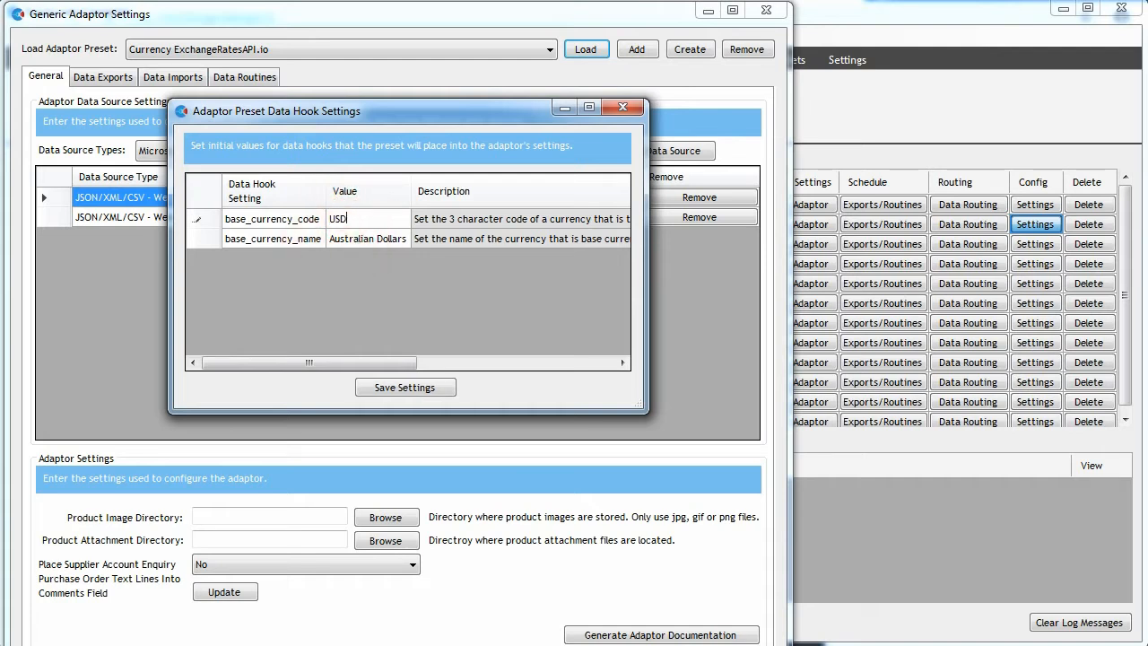
pyautogui.click(343, 241)
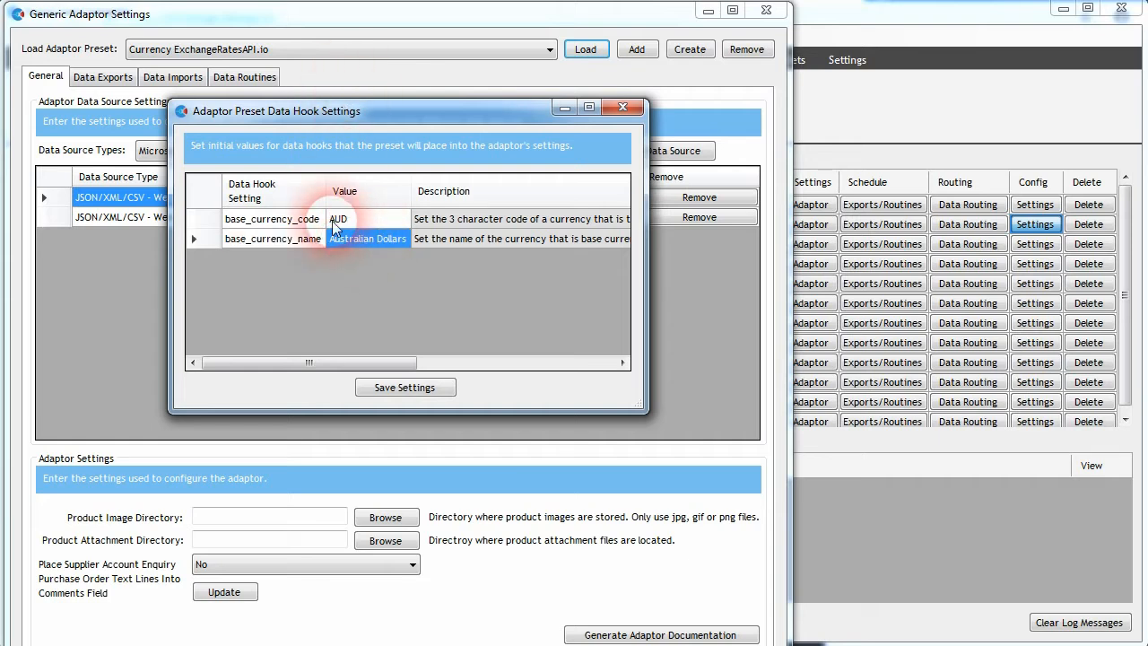
pyautogui.click(453, 415)
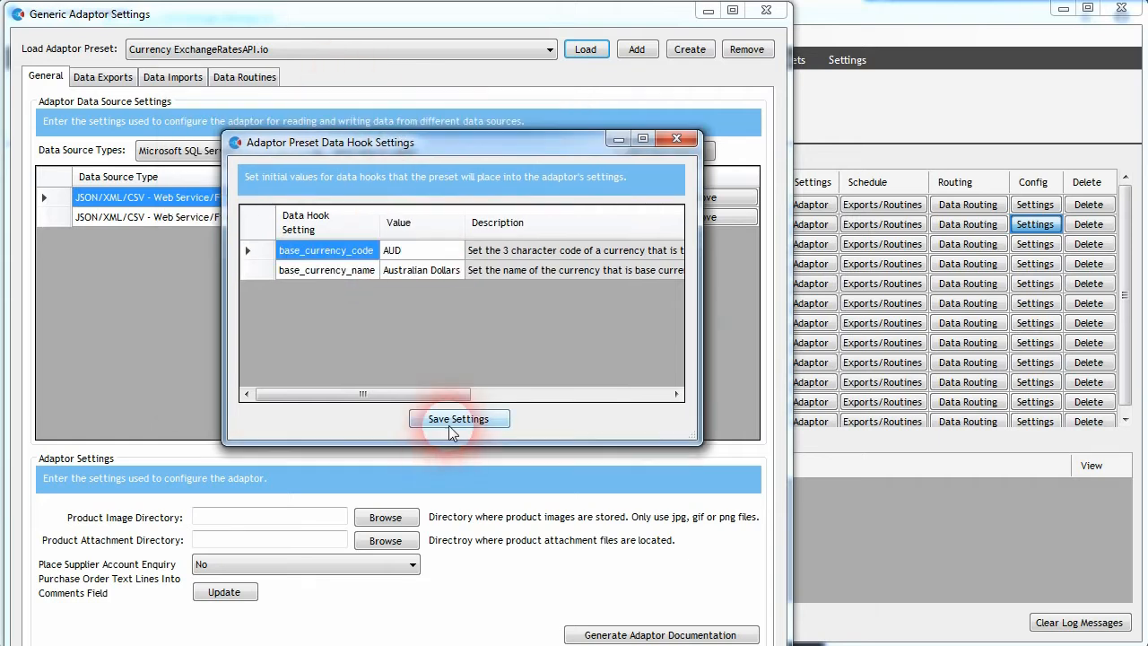
pyautogui.click(678, 136)
# Step: Open the ExchangeRatesAPI.IO Web Service data source connection settings and save them
pyautogui.click(343, 221)
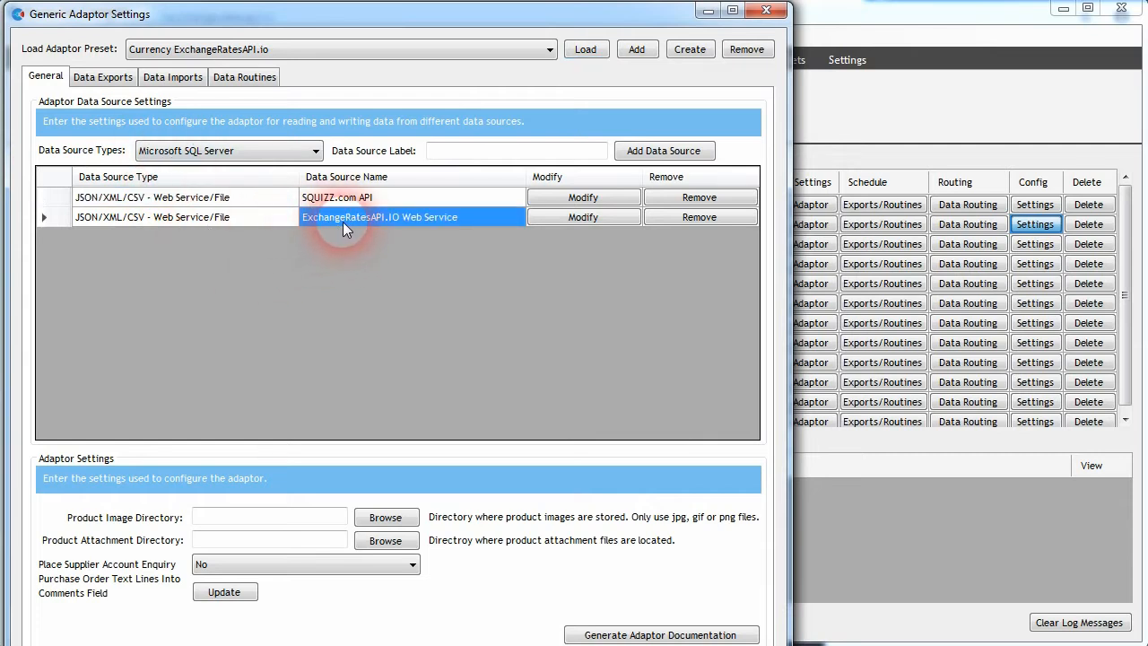
pyautogui.click(574, 217)
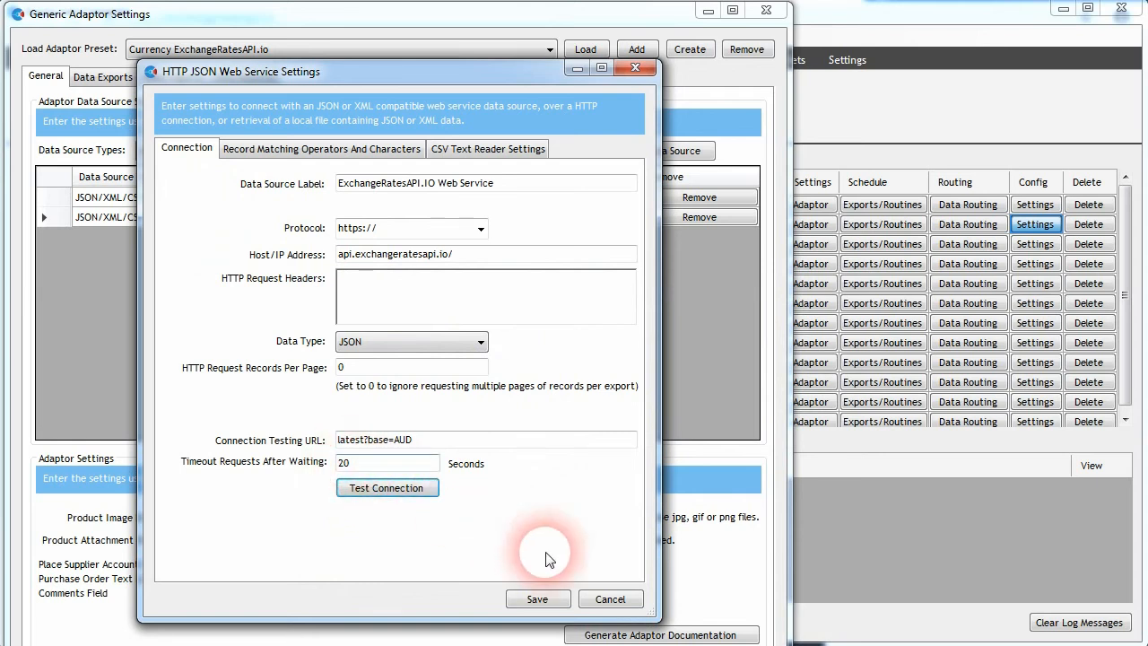
pyautogui.click(537, 600)
# Step: Check the Currency Exchange Rates export URL and run a test export query on its data fields
pyautogui.click(99, 77)
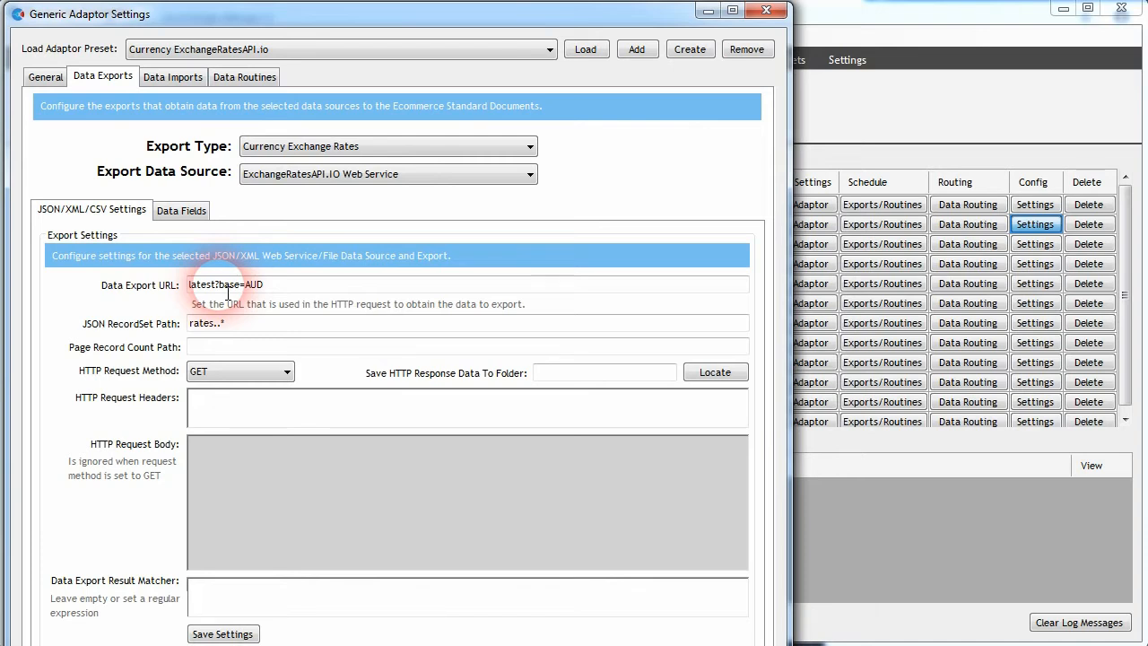
pyautogui.click(264, 288)
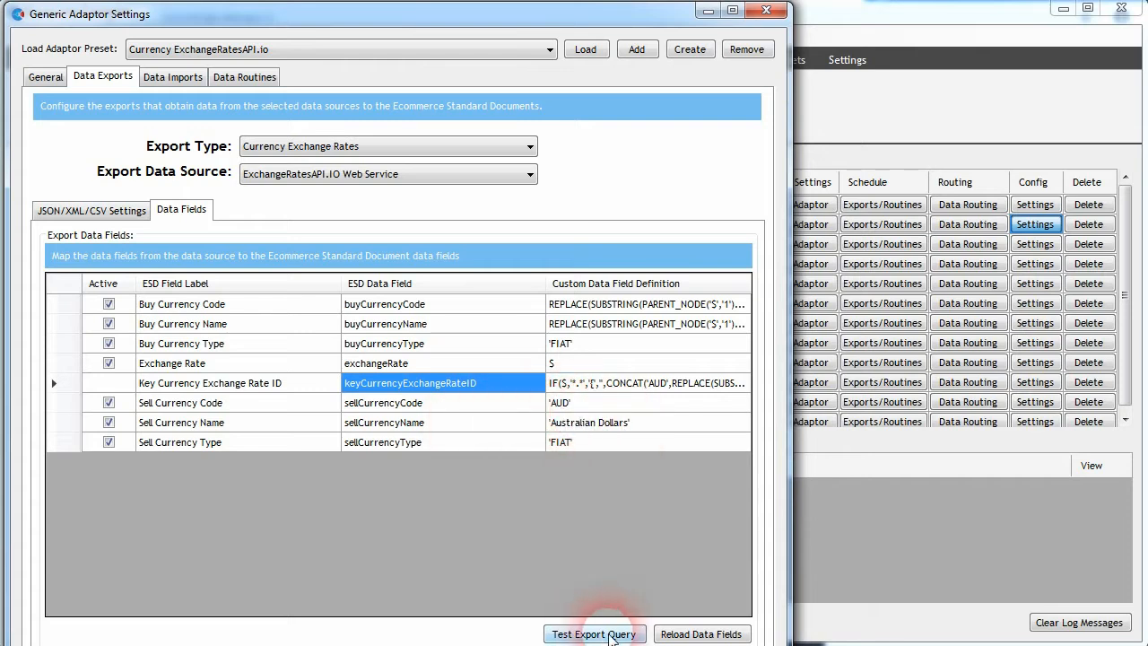
pyautogui.click(594, 635)
pyautogui.click(130, 441)
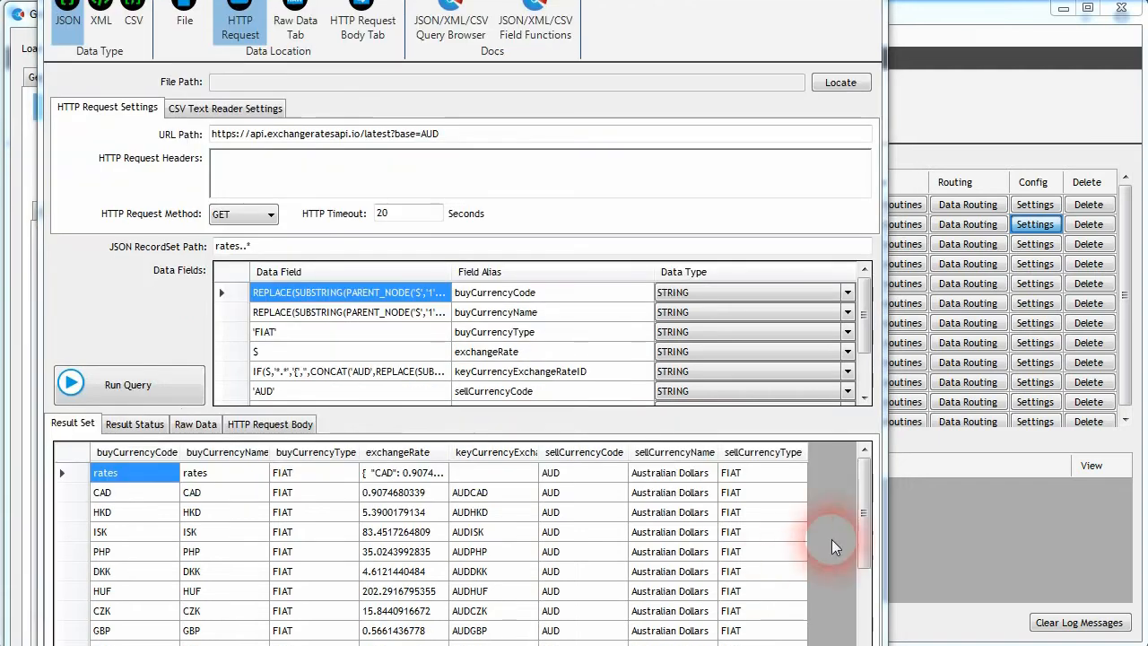
# Step: Scroll through the test result set to examine the exchange rates and key currency IDs
pyautogui.moveTo(860, 525); pyautogui.dragTo(866, 461)
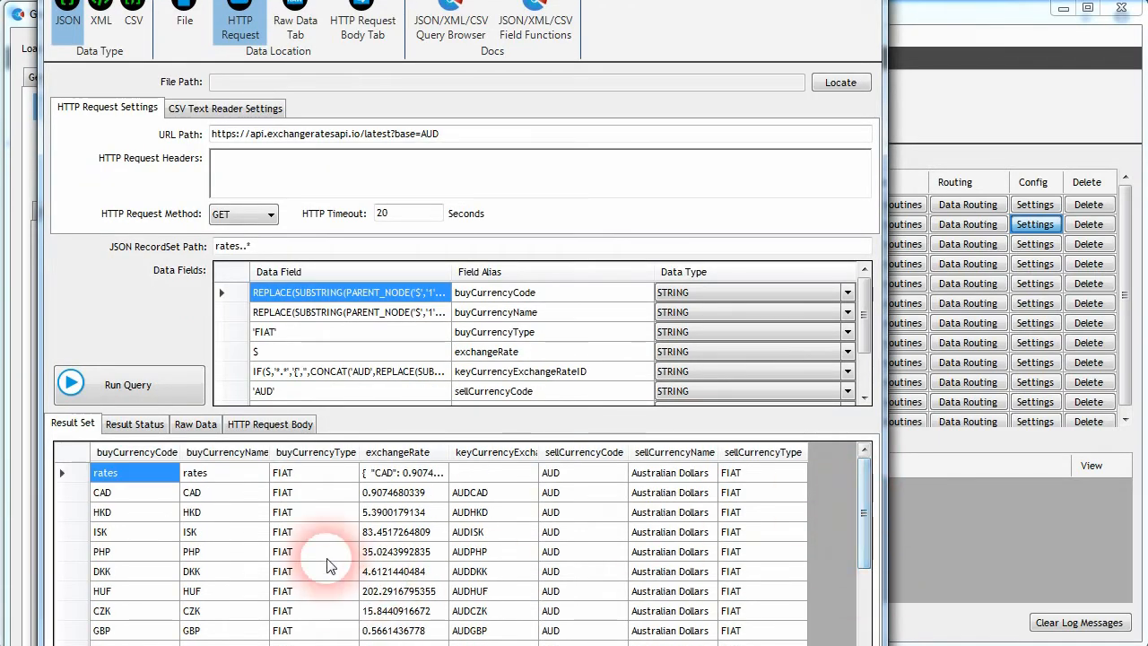
pyautogui.click(498, 493)
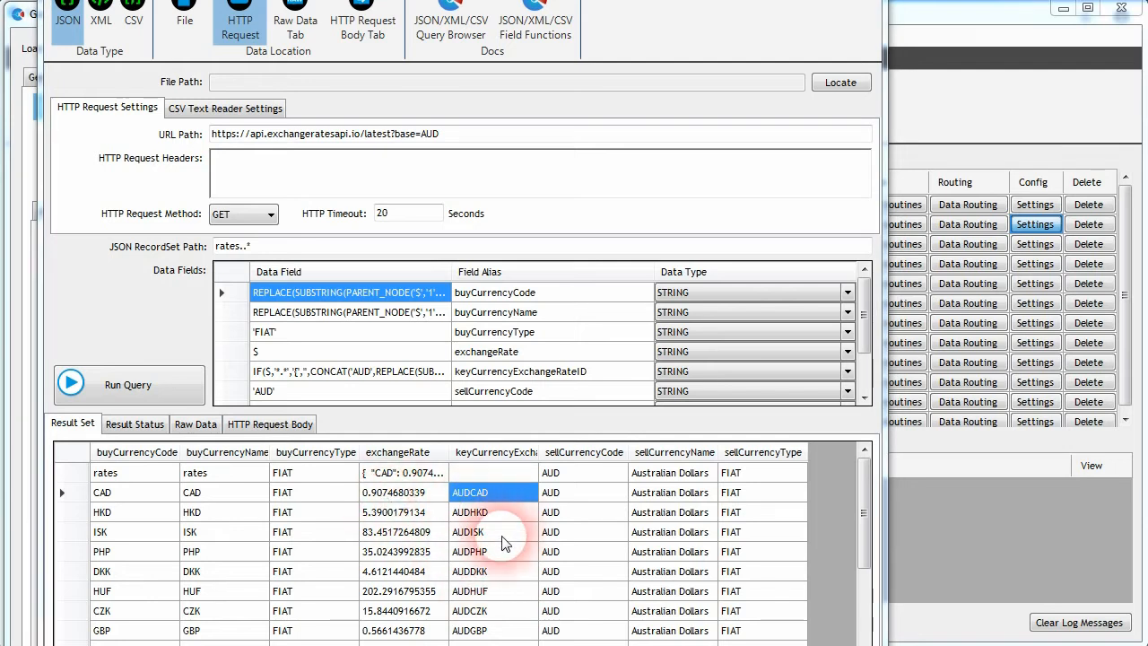
pyautogui.click(477, 517)
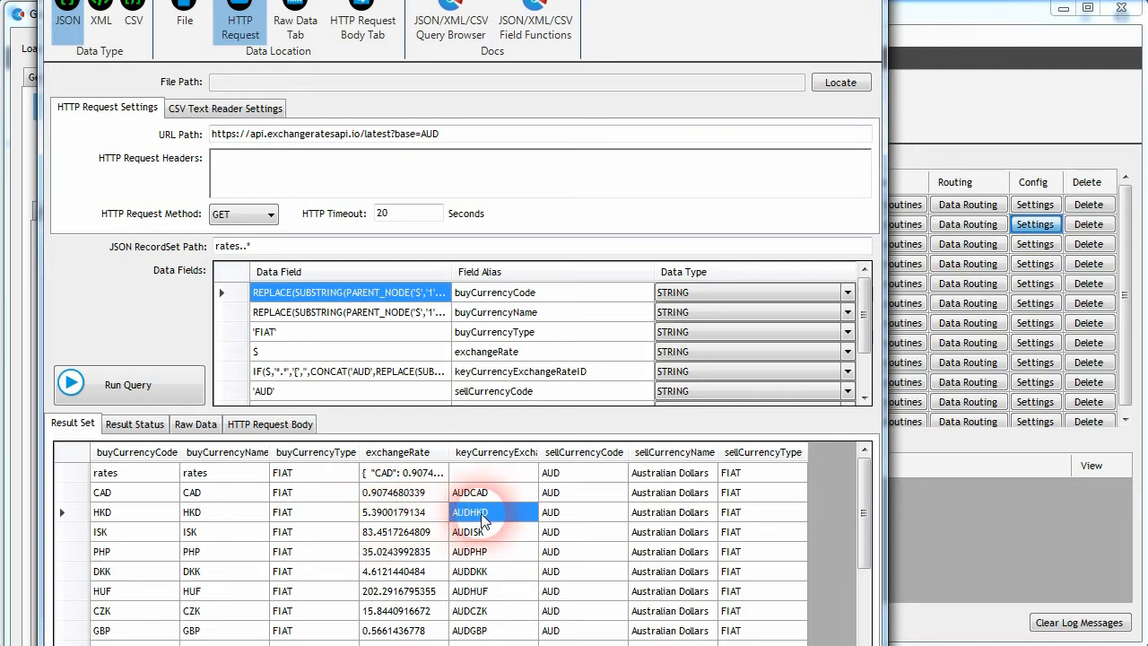
pyautogui.click(493, 551)
pyautogui.scroll(-5, 485, 560)
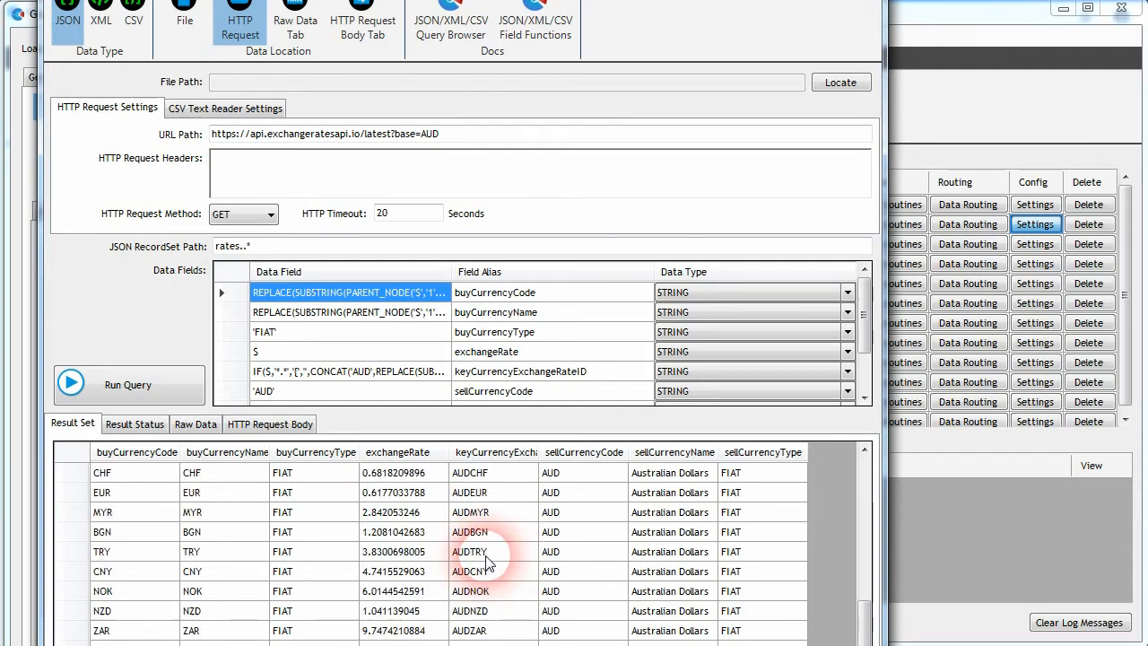
pyautogui.scroll(-1, 497, 561)
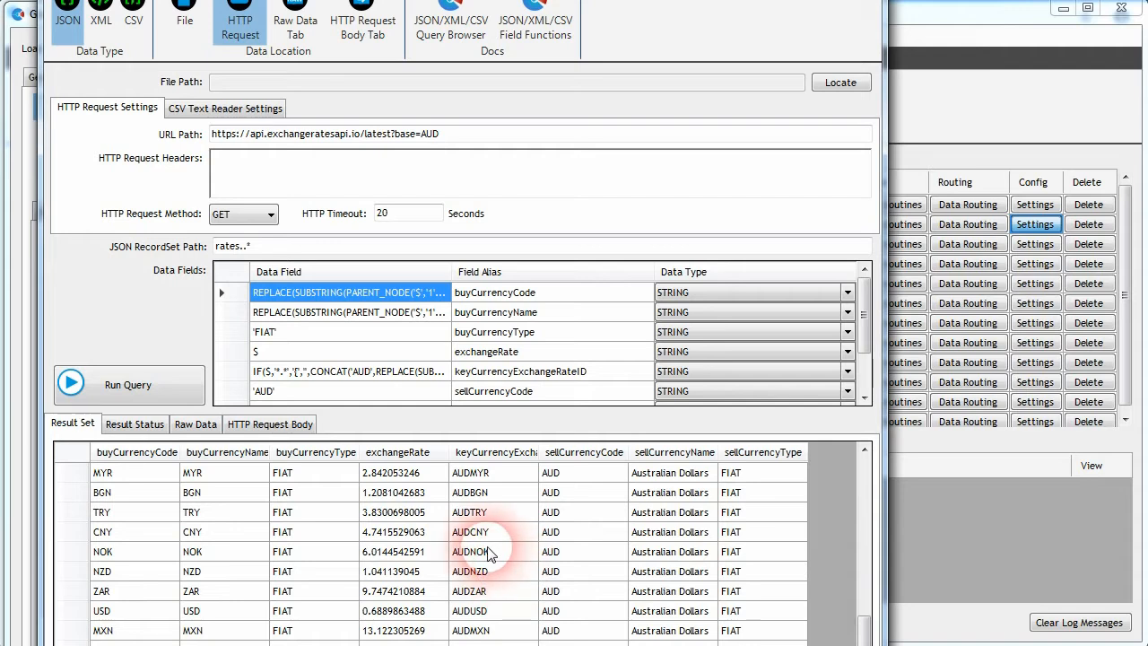
pyautogui.scroll(1, 492, 592)
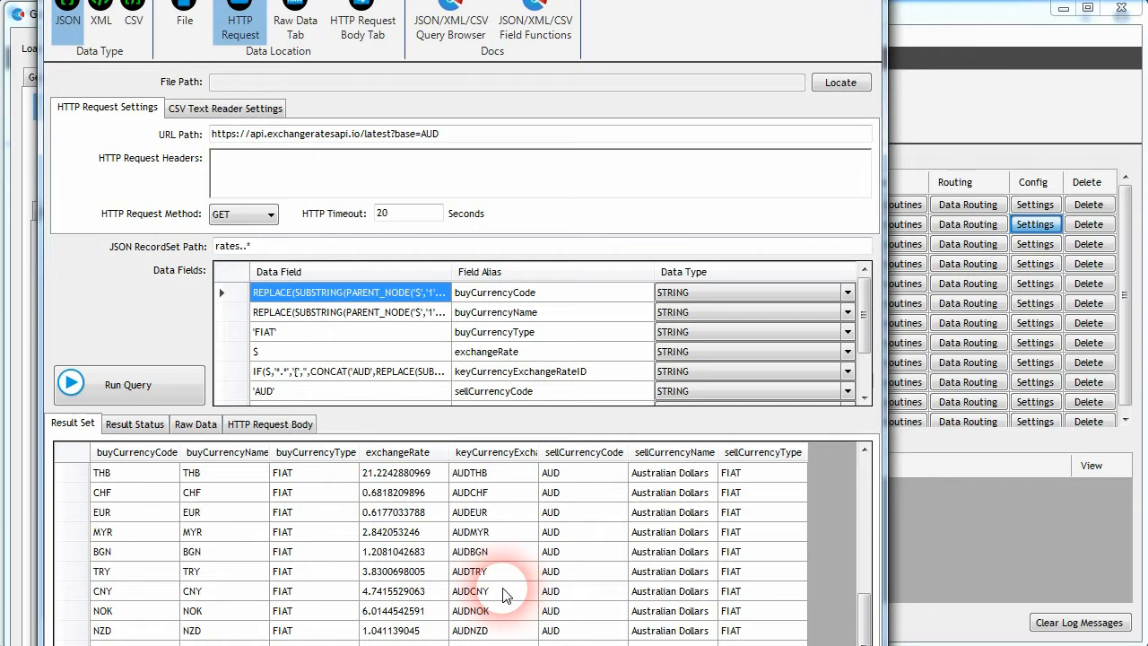
# Step: Finish reviewing the test result rows and close the query browser and the generic adaptor settings
pyautogui.scroll(-1, 505, 592)
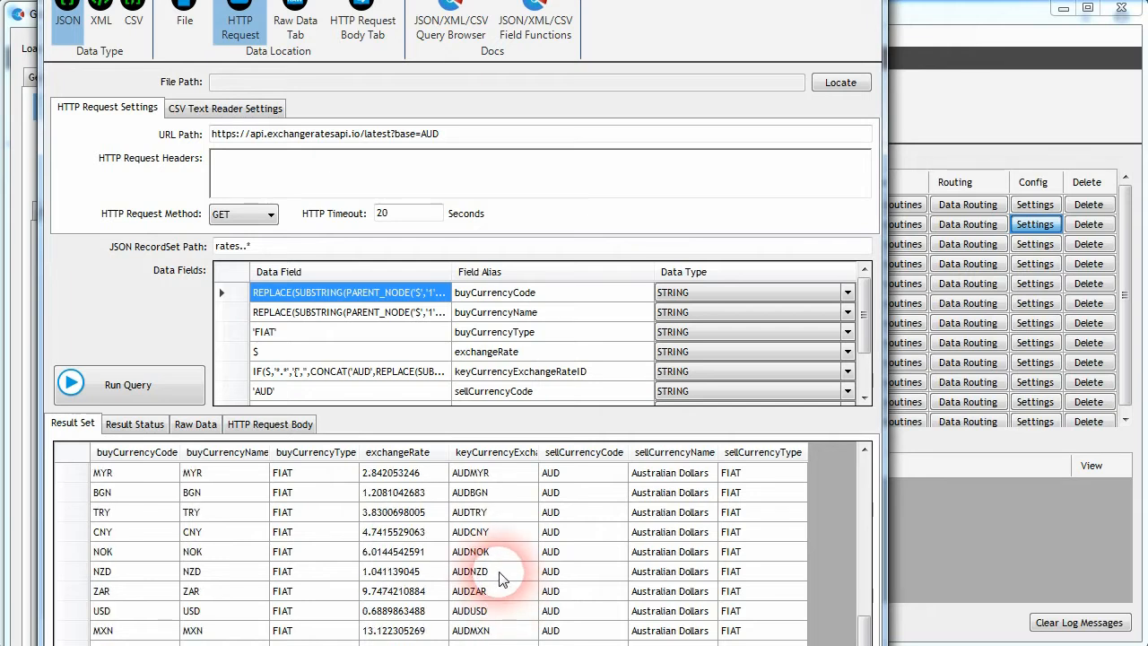
pyautogui.scroll(7, 502, 579)
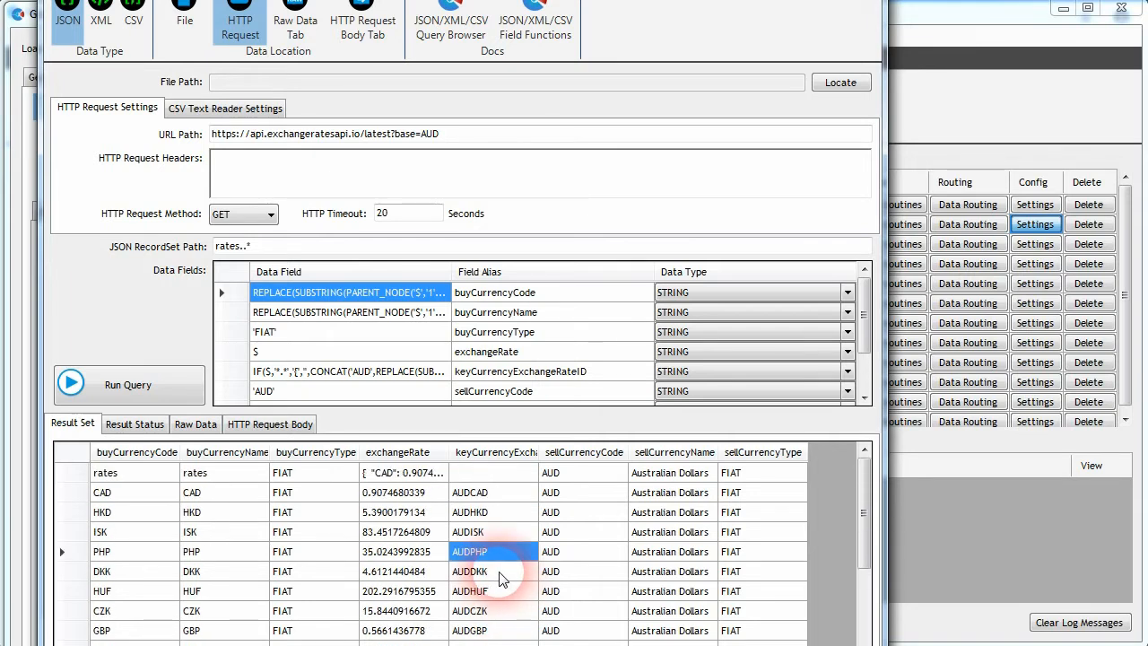
pyautogui.click(15, 127)
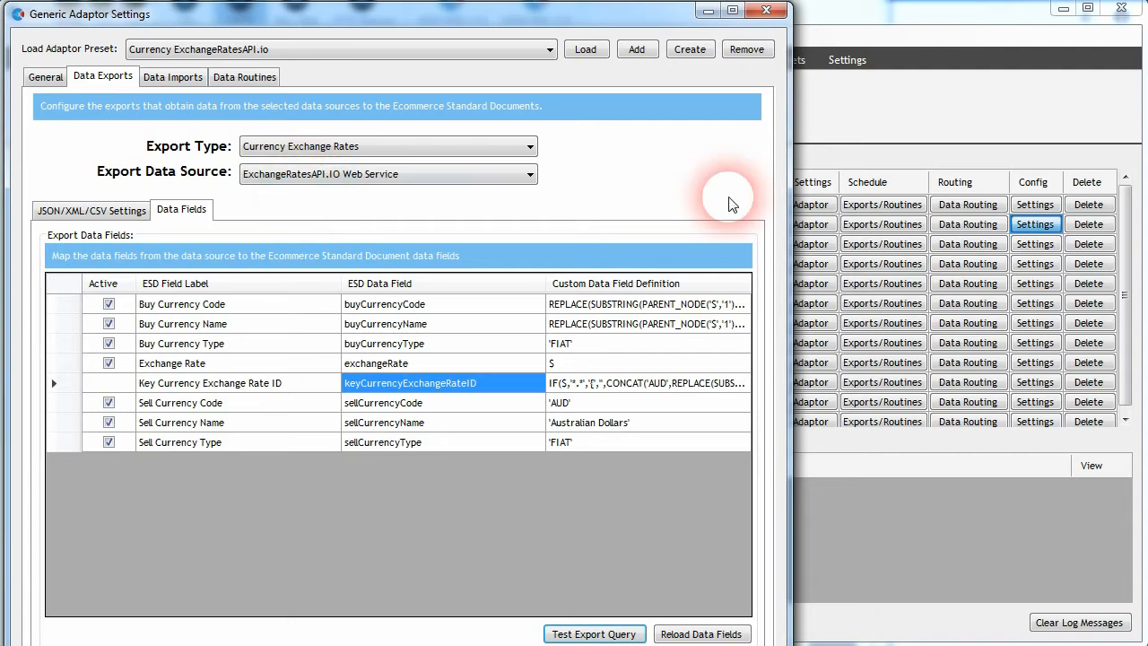
pyautogui.click(768, 9)
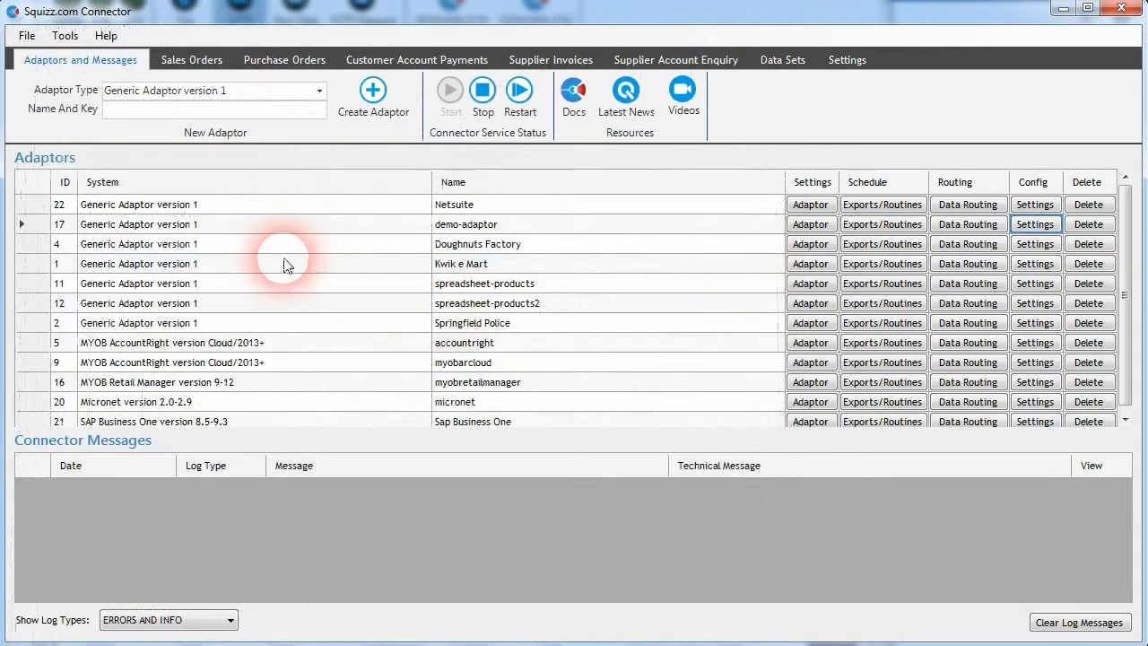
# Step: Open the demo adaptor's export schedule, select Export Currency Exchange Rates and check the ecommerce platform options
pyautogui.click(883, 225)
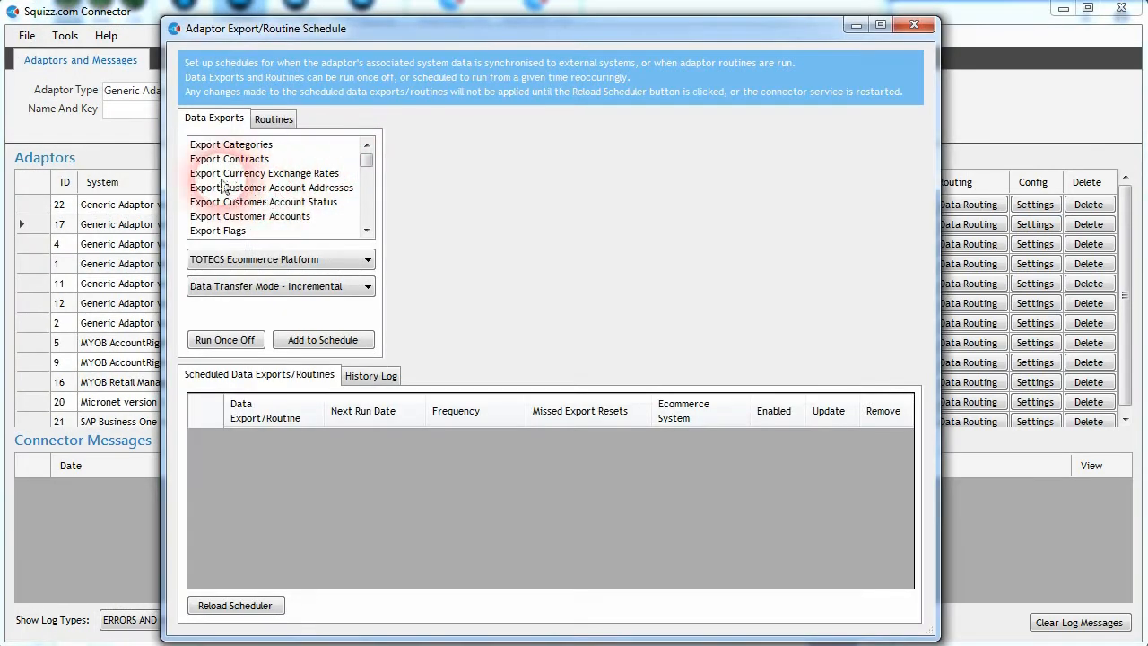
pyautogui.click(240, 176)
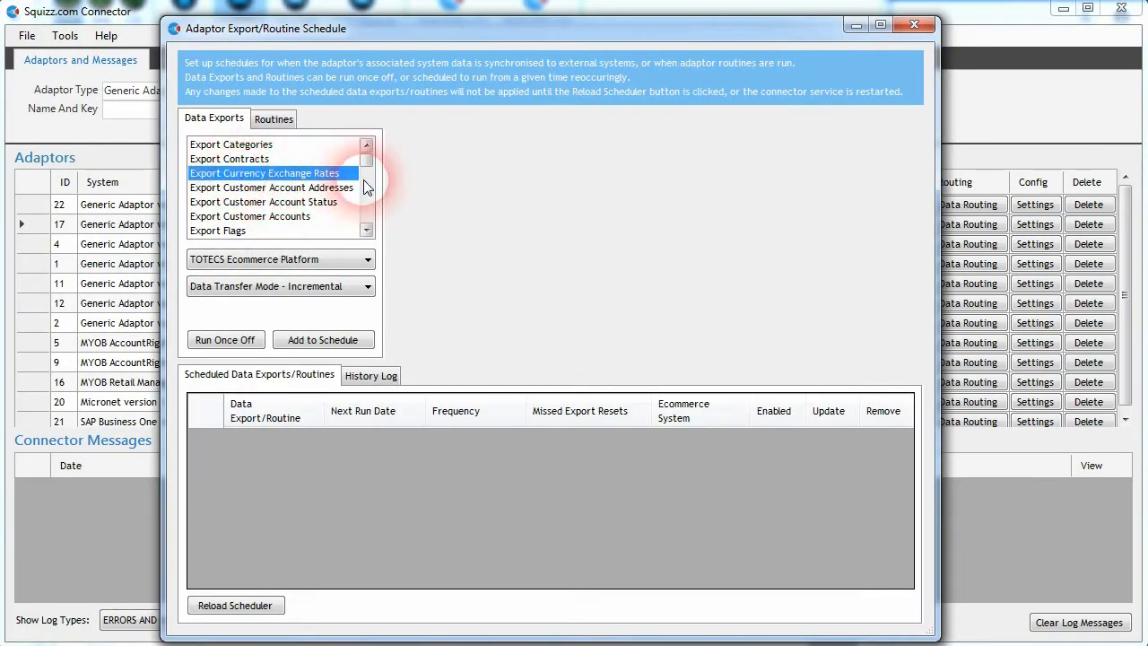
pyautogui.click(365, 264)
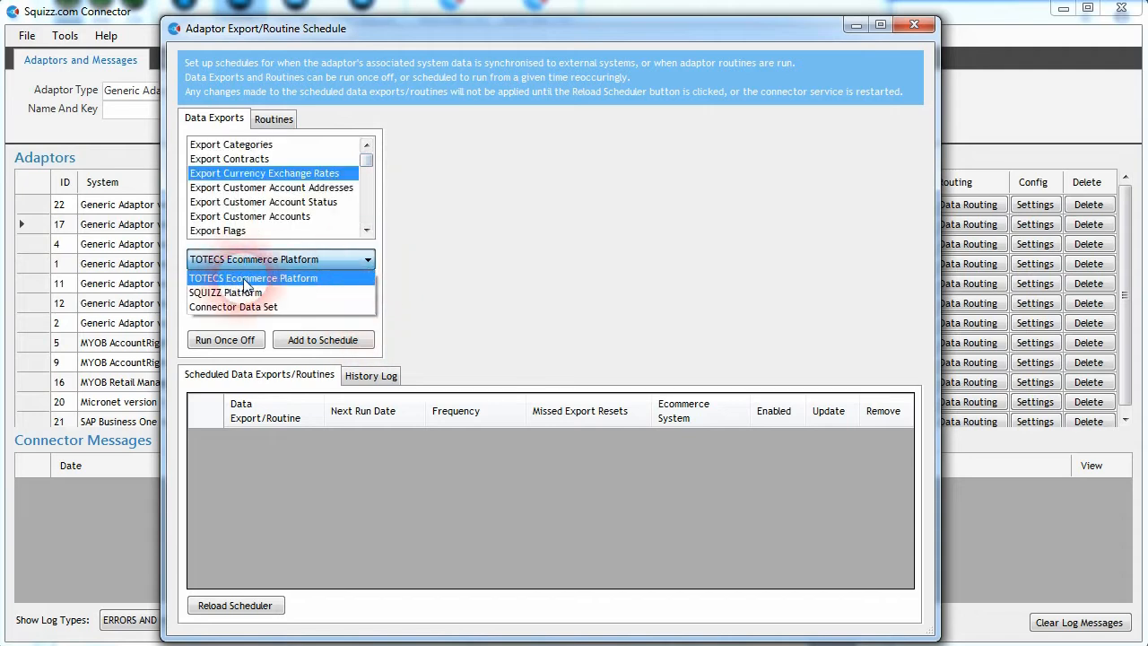
pyautogui.click(368, 260)
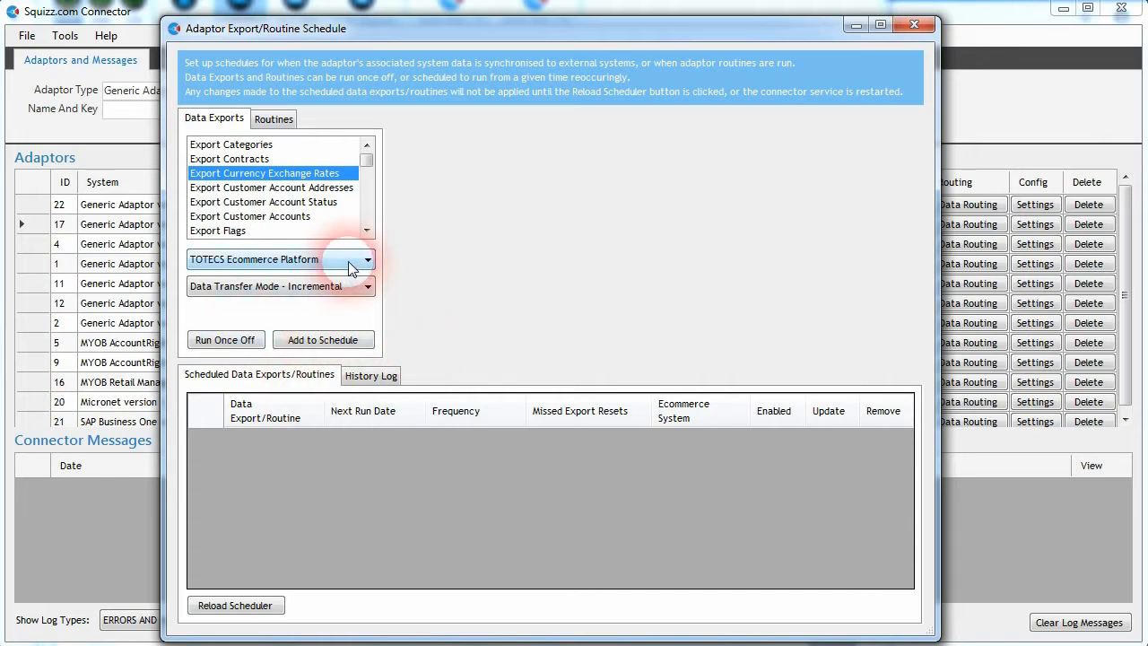
pyautogui.click(916, 27)
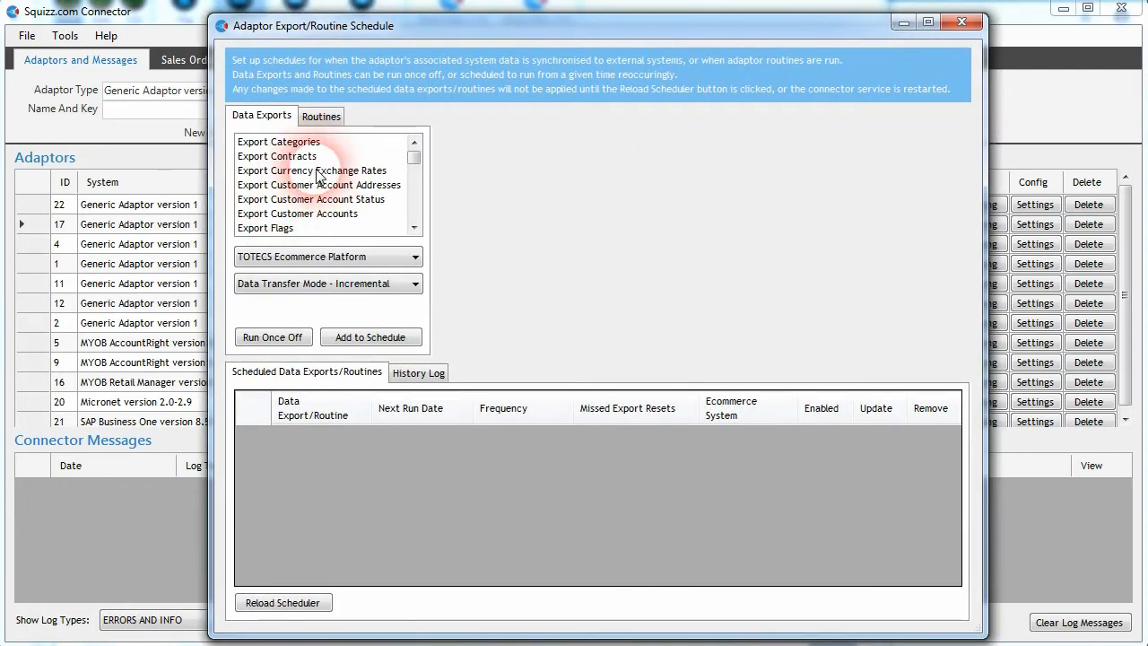
# Step: Schedule Export Currency Exchange Rates daily, sending an email notification only when the export/routine fails
pyautogui.click(314, 173)
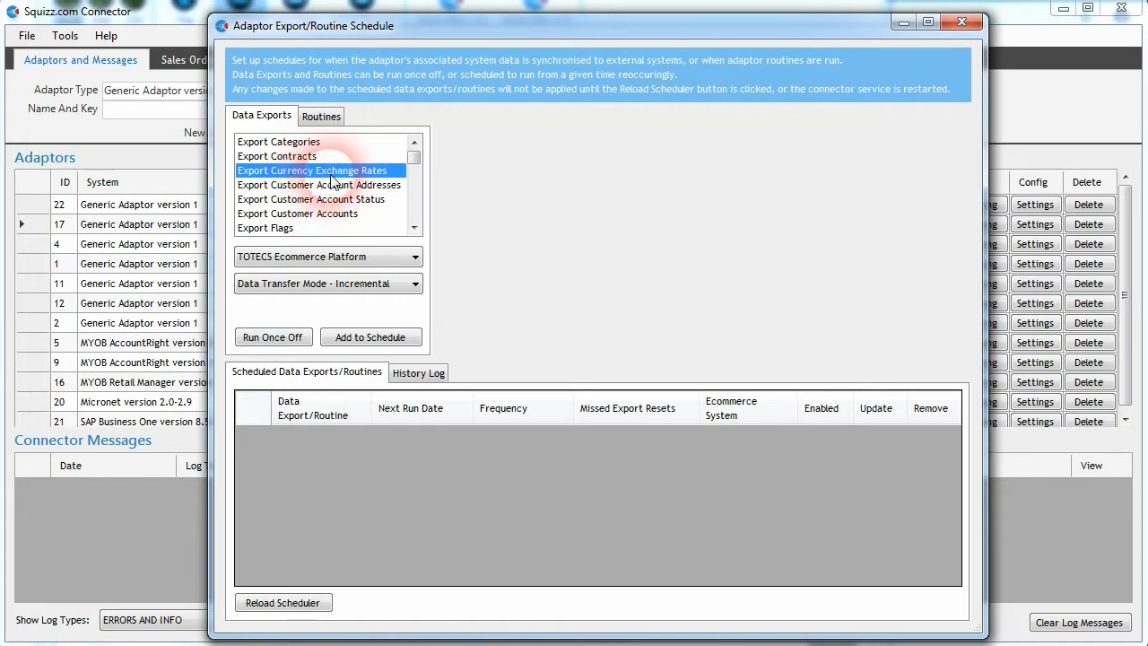
pyautogui.click(364, 341)
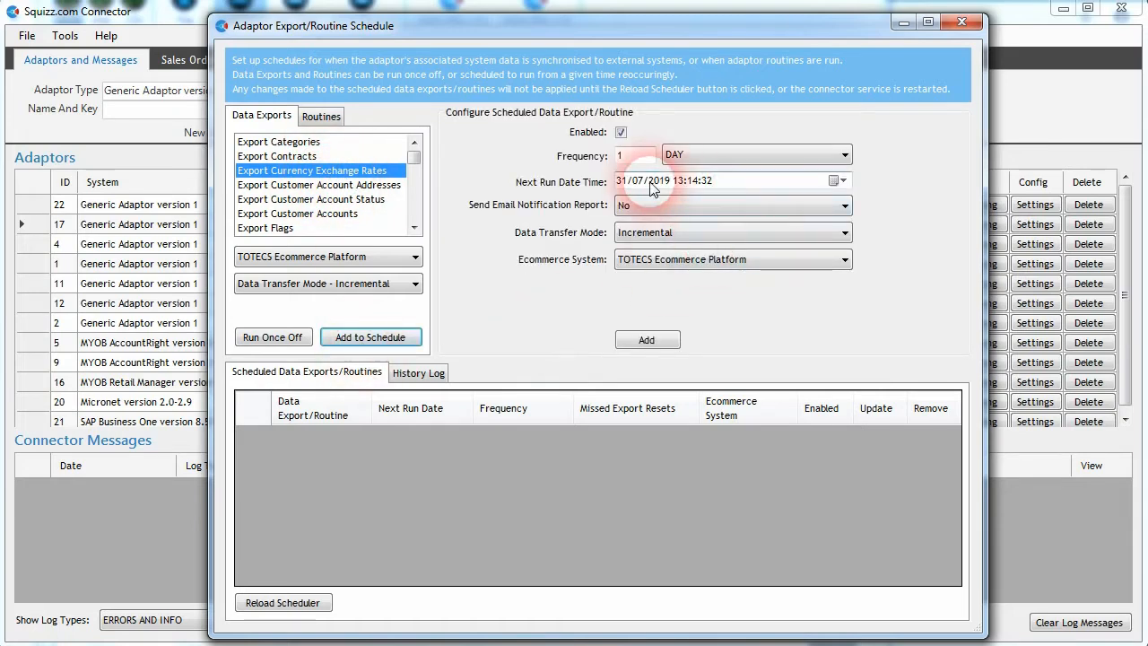
pyautogui.click(765, 262)
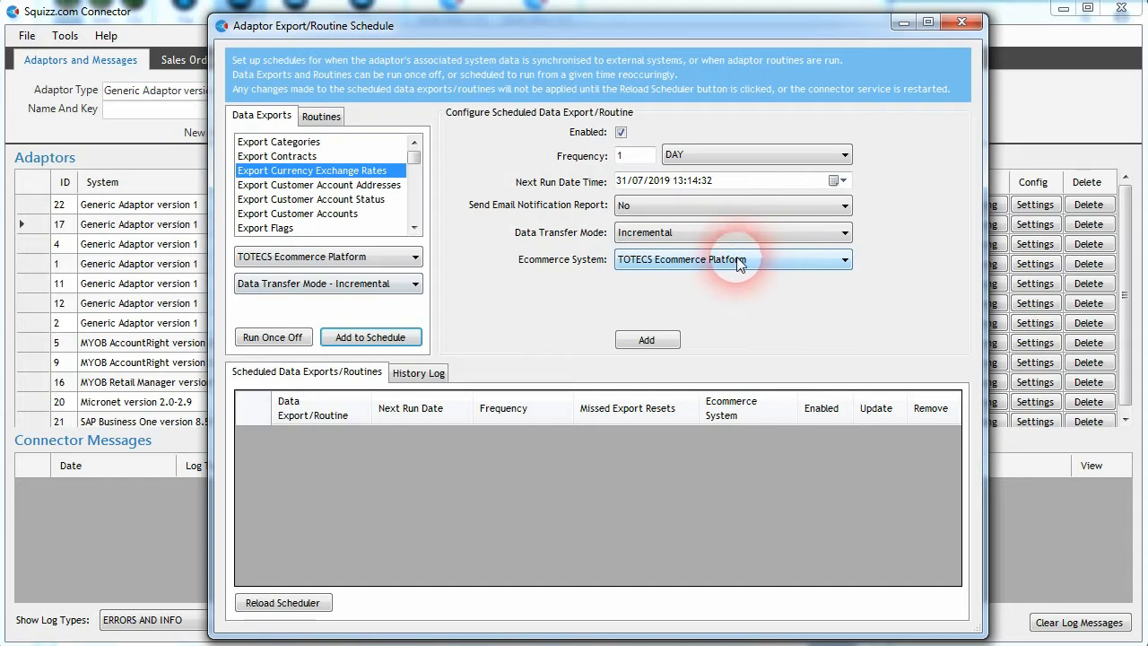
pyautogui.click(639, 156)
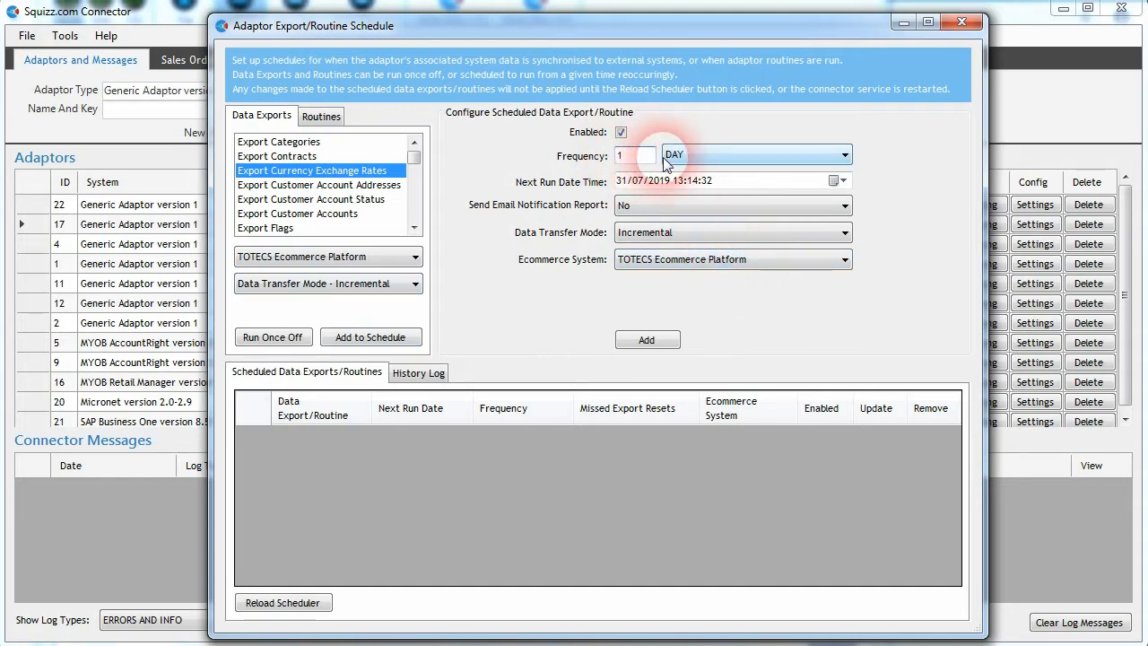
pyautogui.click(646, 206)
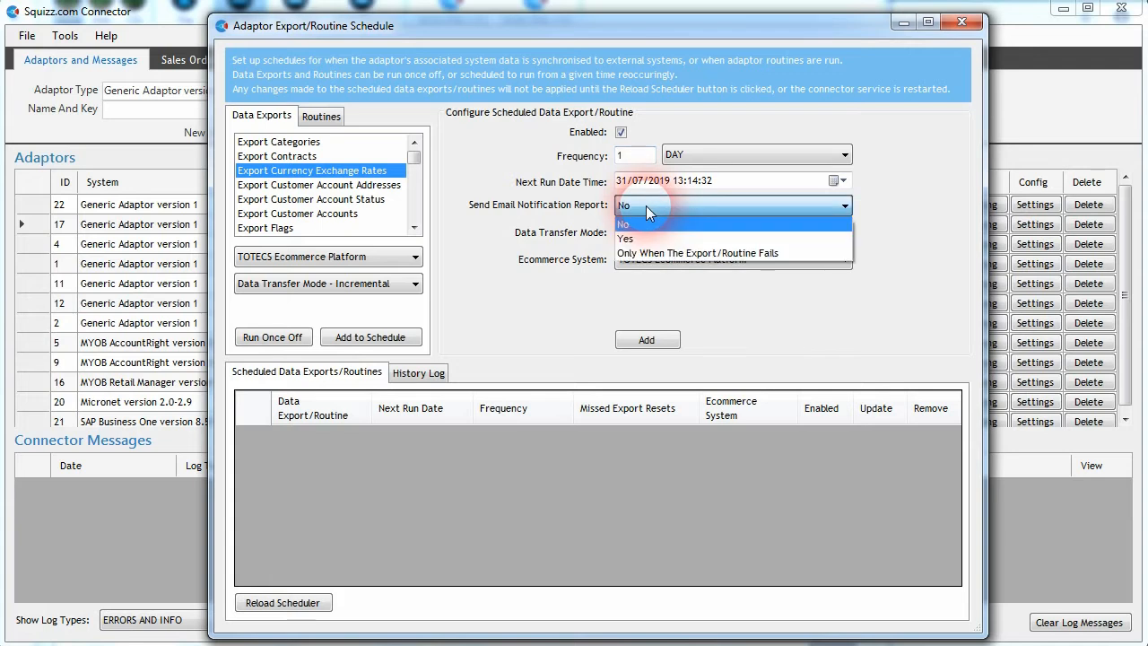
pyautogui.click(696, 253)
# Step: Set the scheduled export's data transfer mode to Full and add it to the schedule
pyautogui.click(734, 234)
pyautogui.click(656, 254)
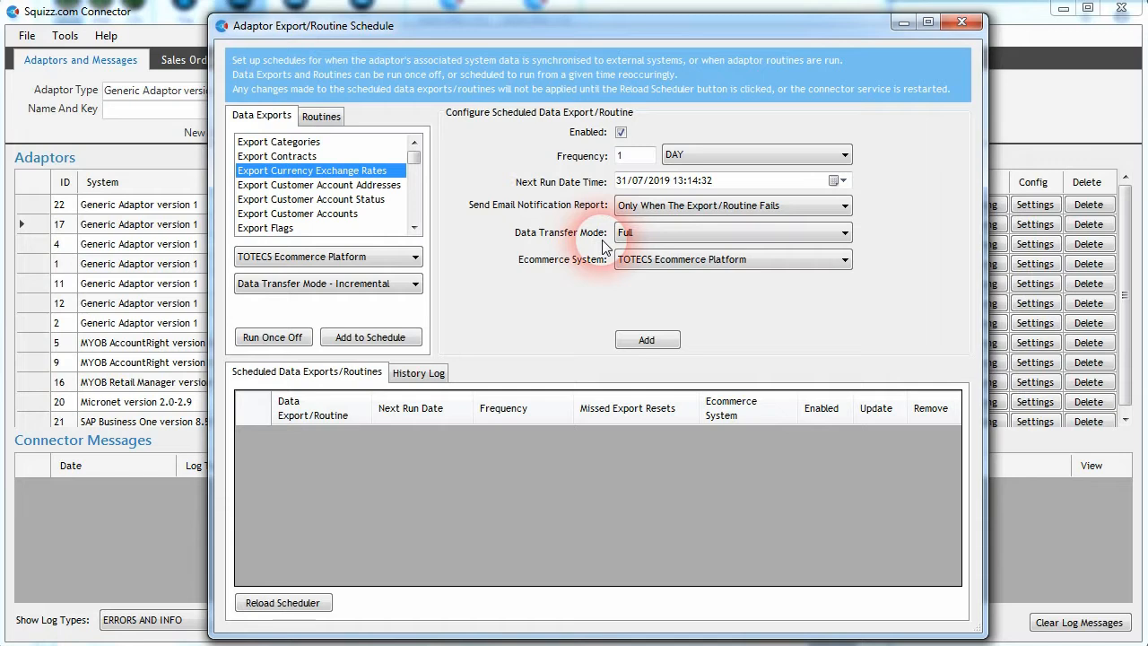
pyautogui.click(646, 340)
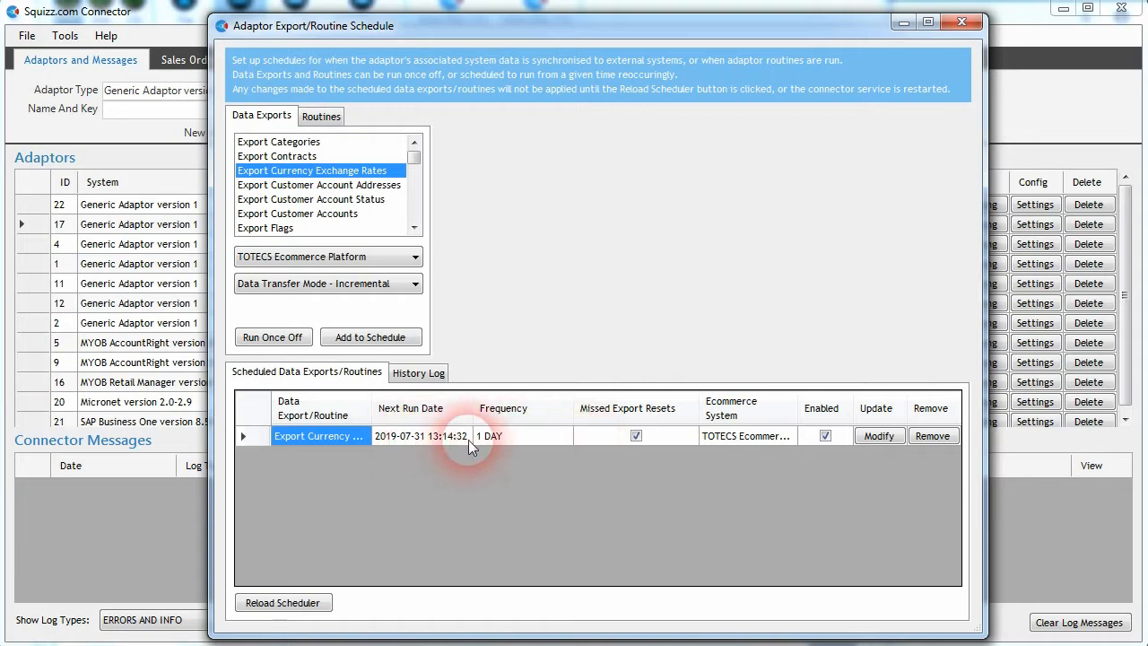
# Step: Reload the scheduler to apply the new scheduled currency exchange rate export
pyautogui.click(418, 439)
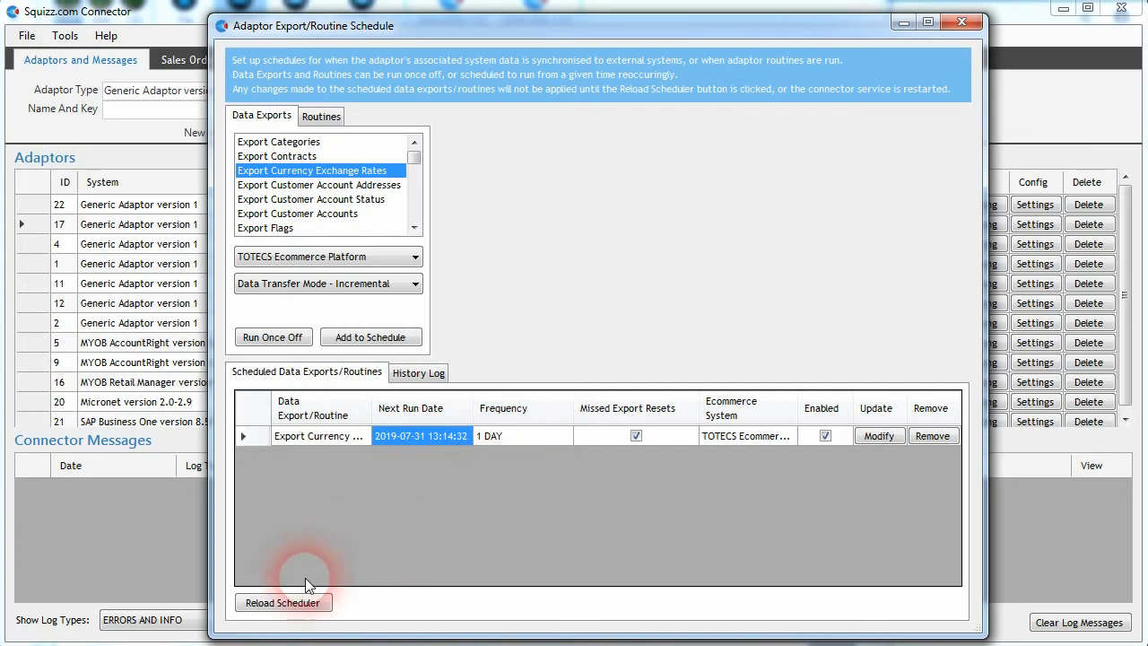
pyautogui.click(281, 602)
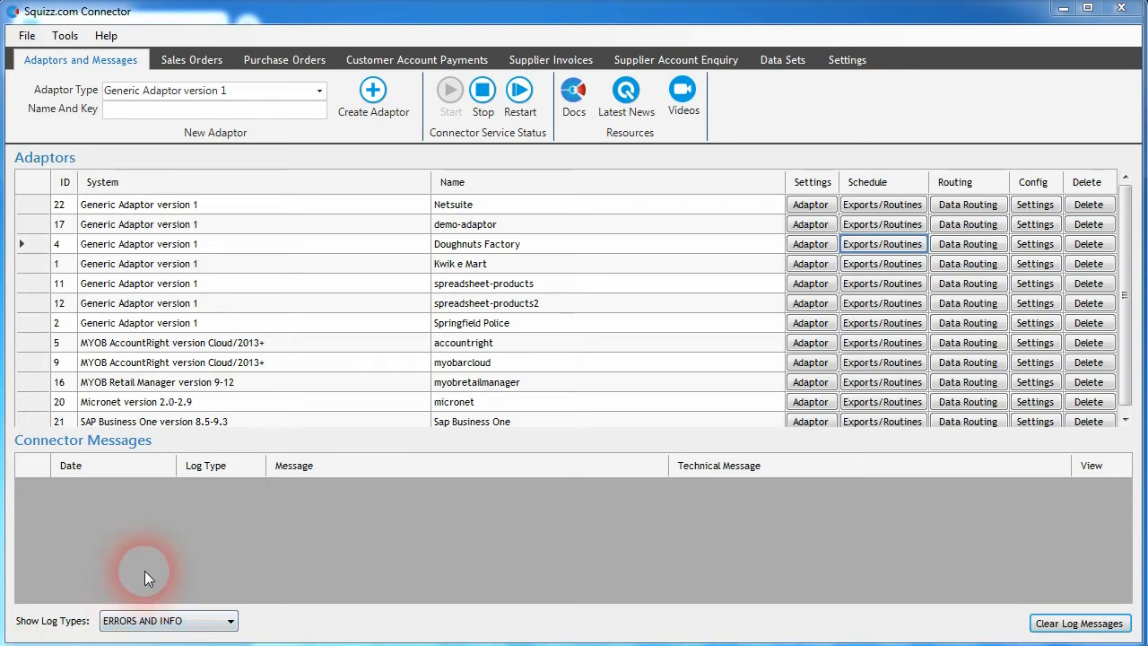
# Step: Open the doughnut-factory data set and browse its products, categories and category product assignments
pyautogui.click(779, 63)
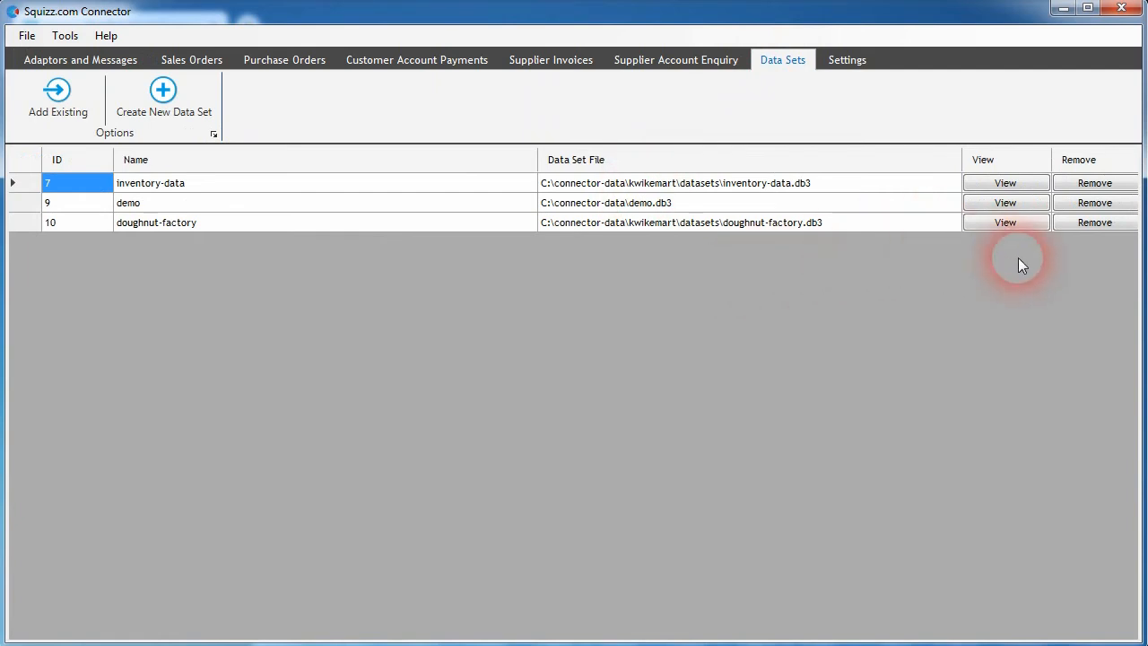
pyautogui.click(1002, 223)
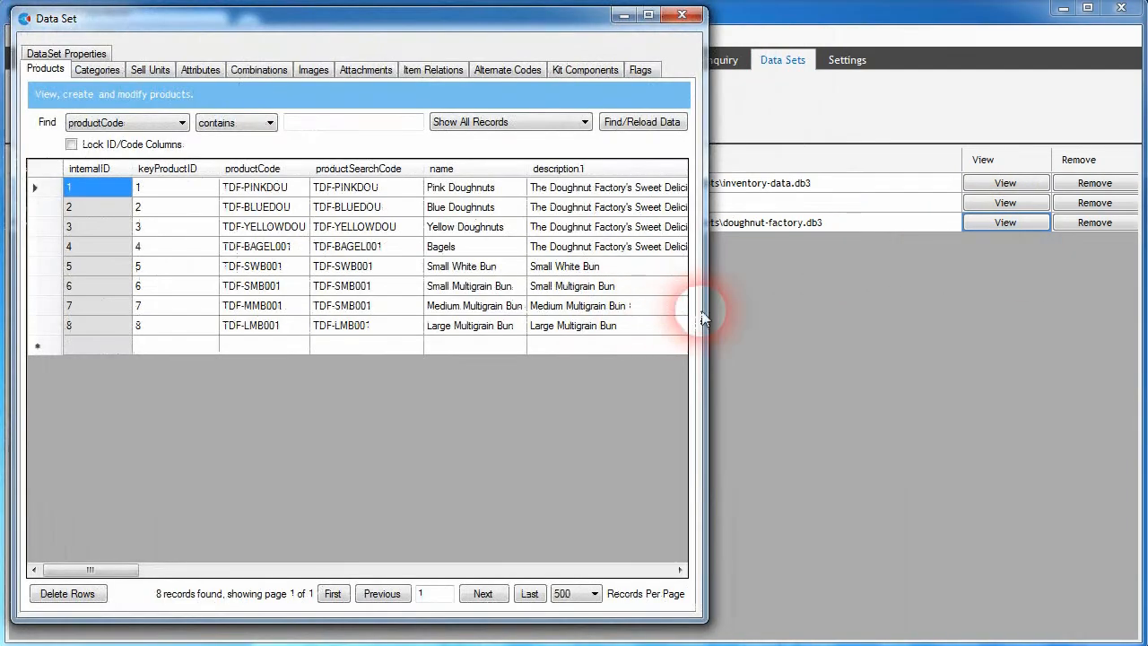
pyautogui.moveTo(708, 313); pyautogui.dragTo(1039, 300)
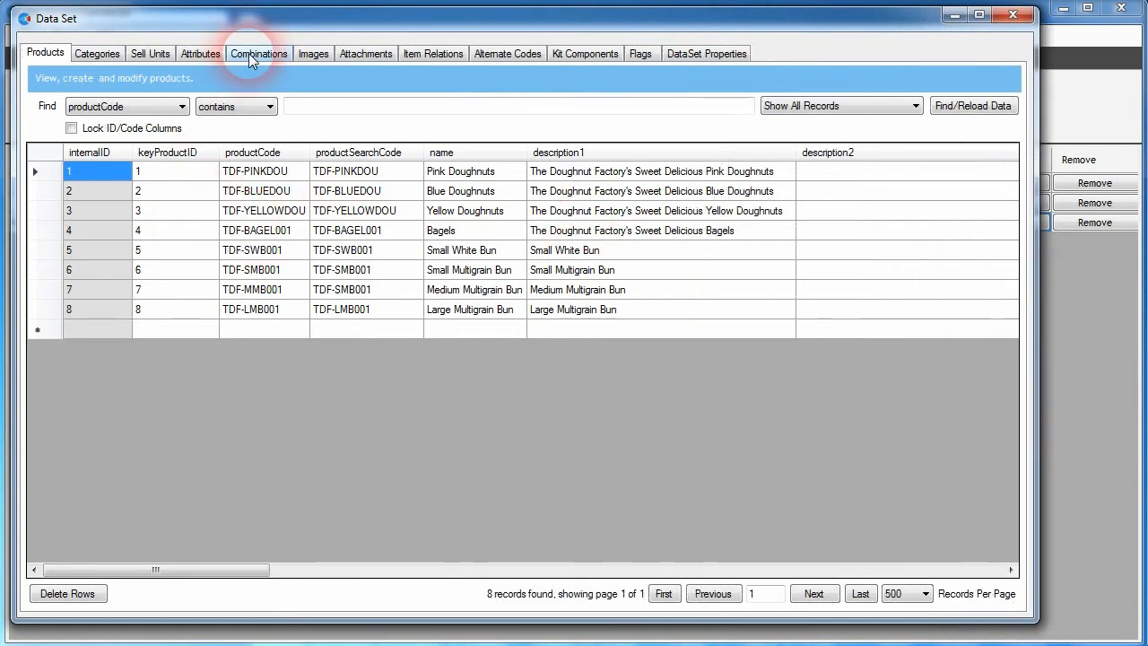
pyautogui.click(471, 210)
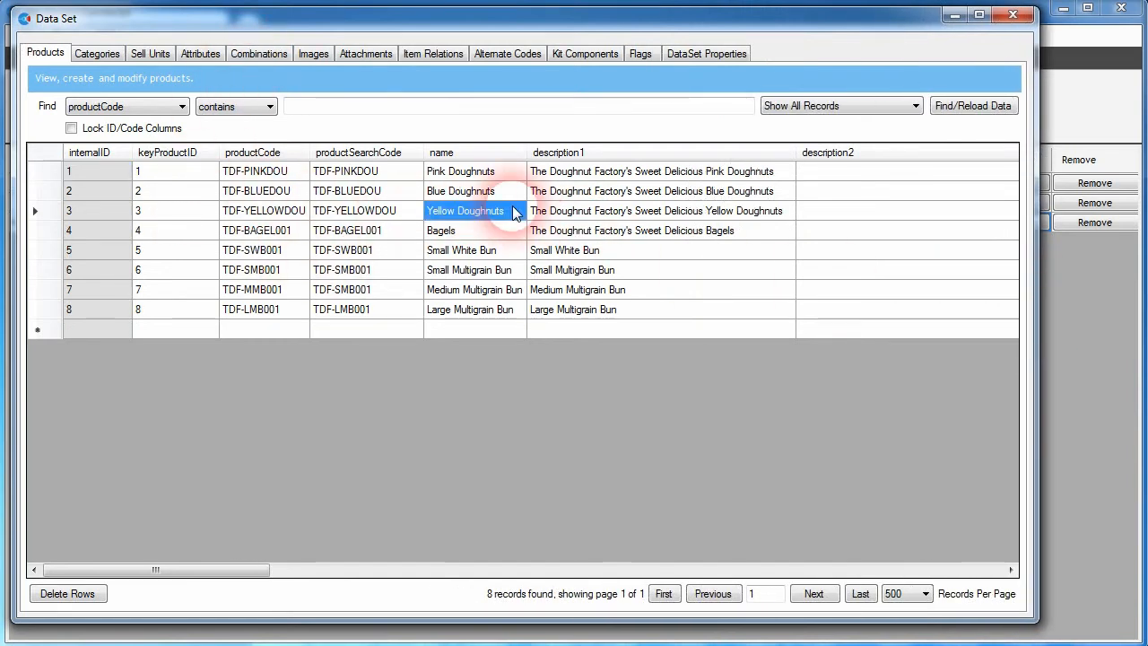
pyautogui.click(474, 190)
pyautogui.click(480, 230)
pyautogui.click(485, 249)
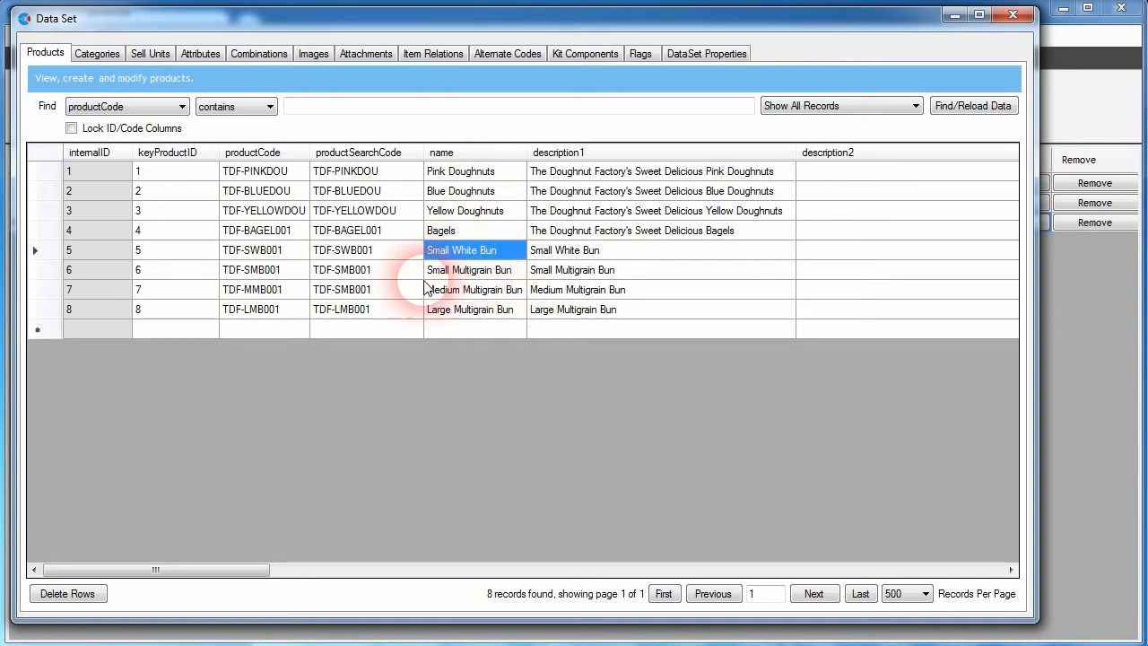
pyautogui.click(87, 55)
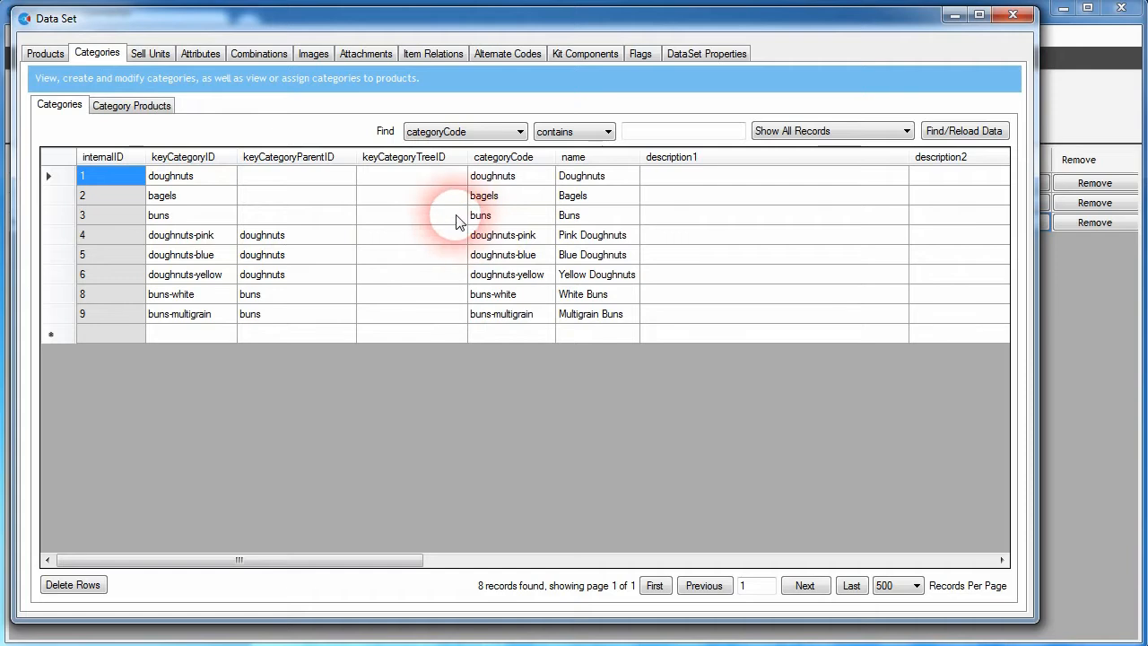
pyautogui.click(135, 105)
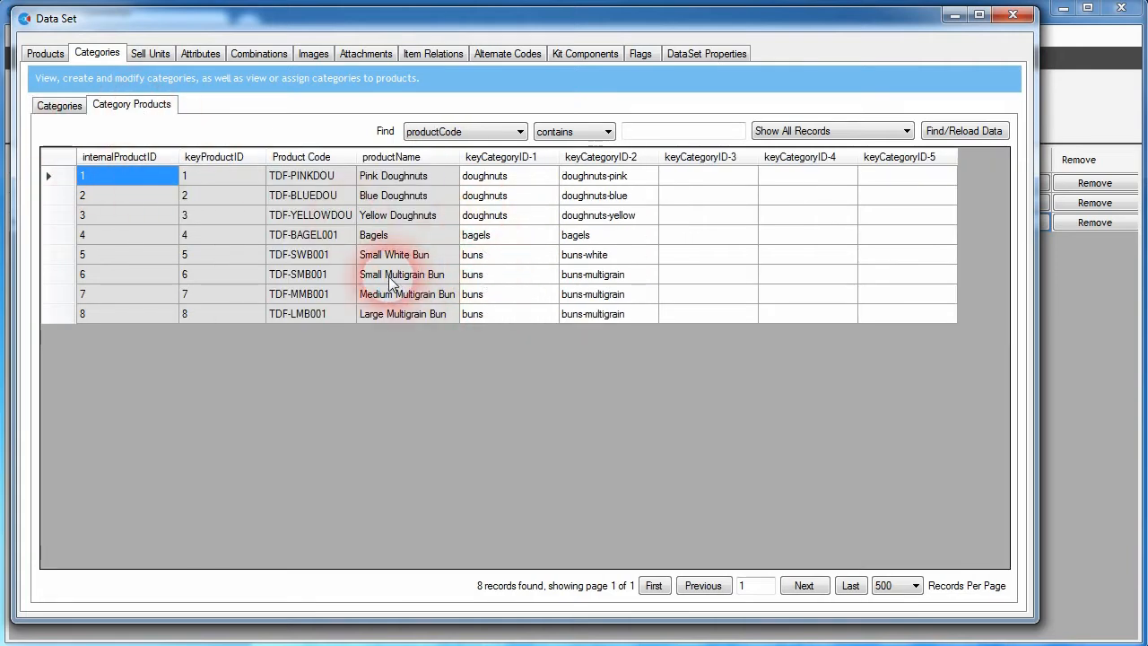
pyautogui.click(50, 54)
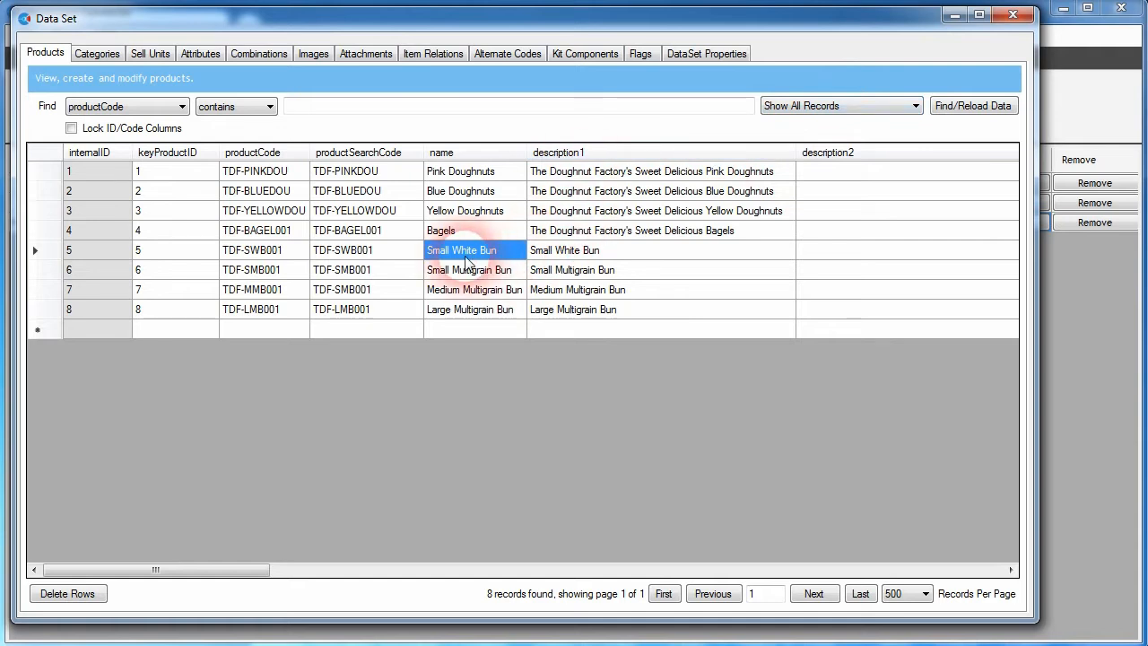
pyautogui.click(953, 18)
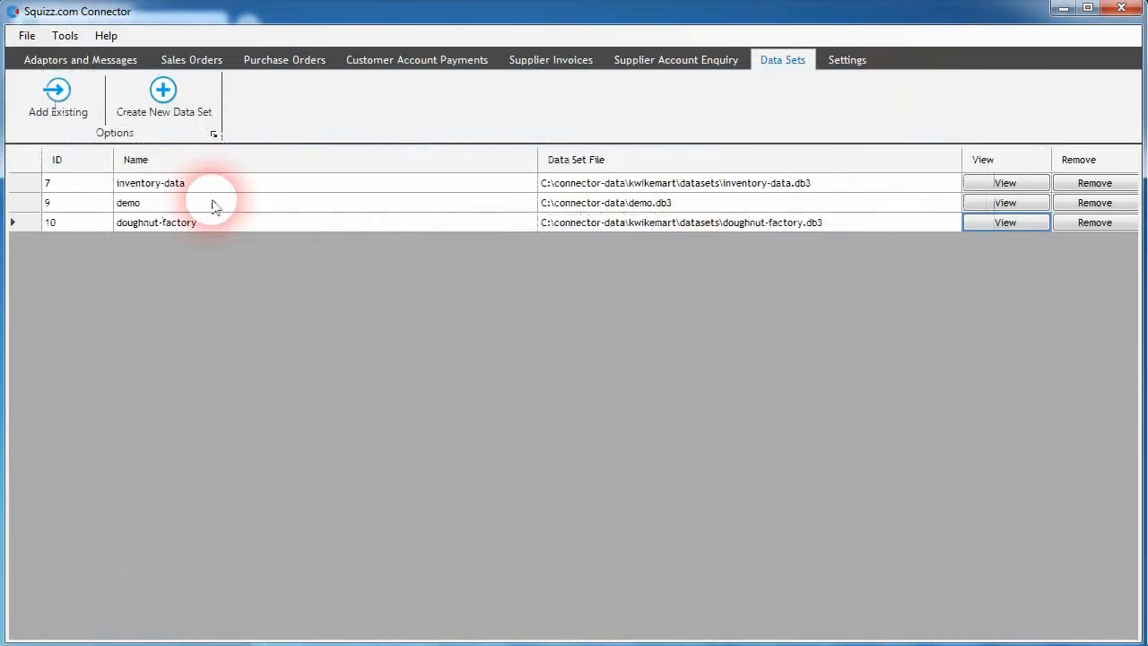
# Step: Open the Doughnuts Factory adaptor's connection settings to review them, then close the window
pyautogui.click(83, 61)
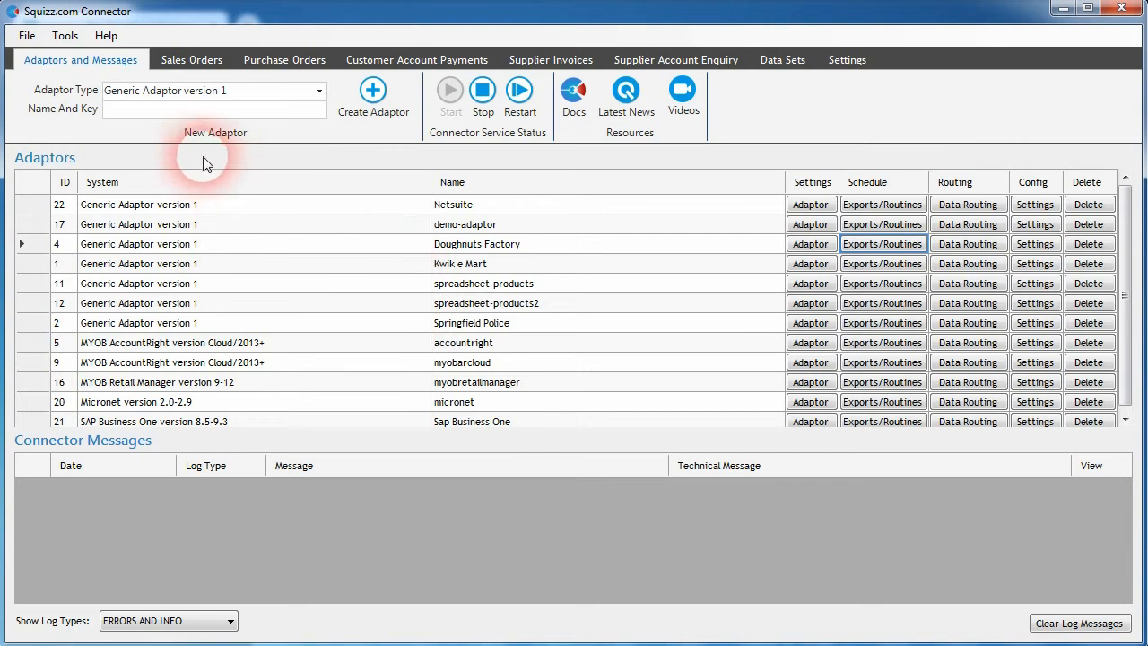
pyautogui.click(549, 248)
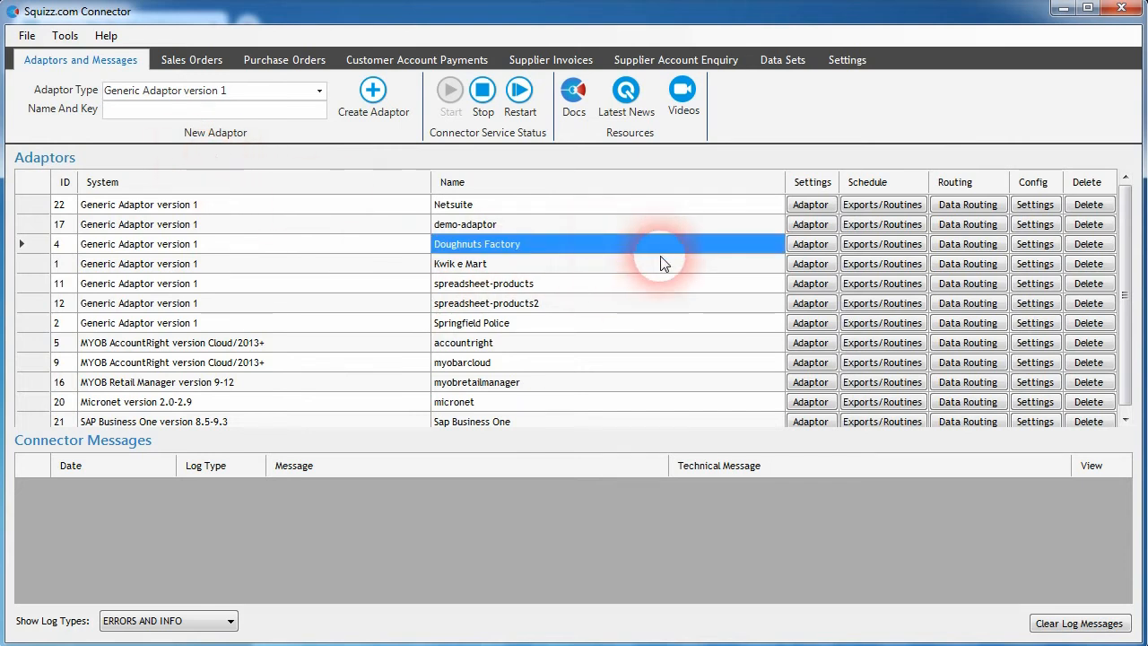
pyautogui.click(821, 252)
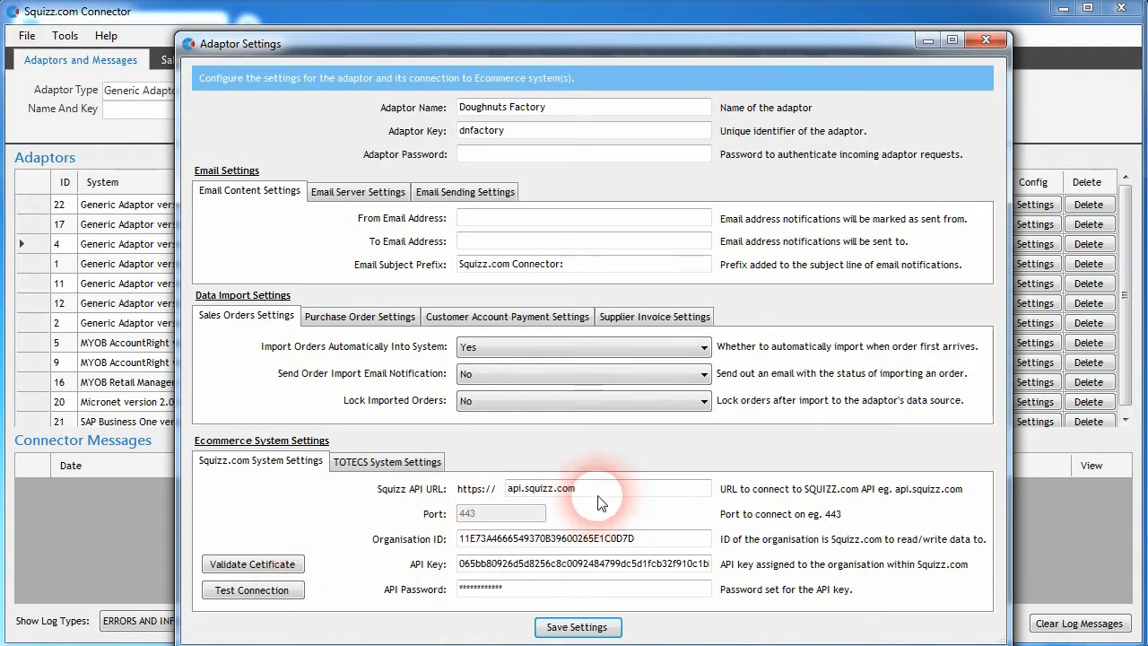
pyautogui.click(996, 41)
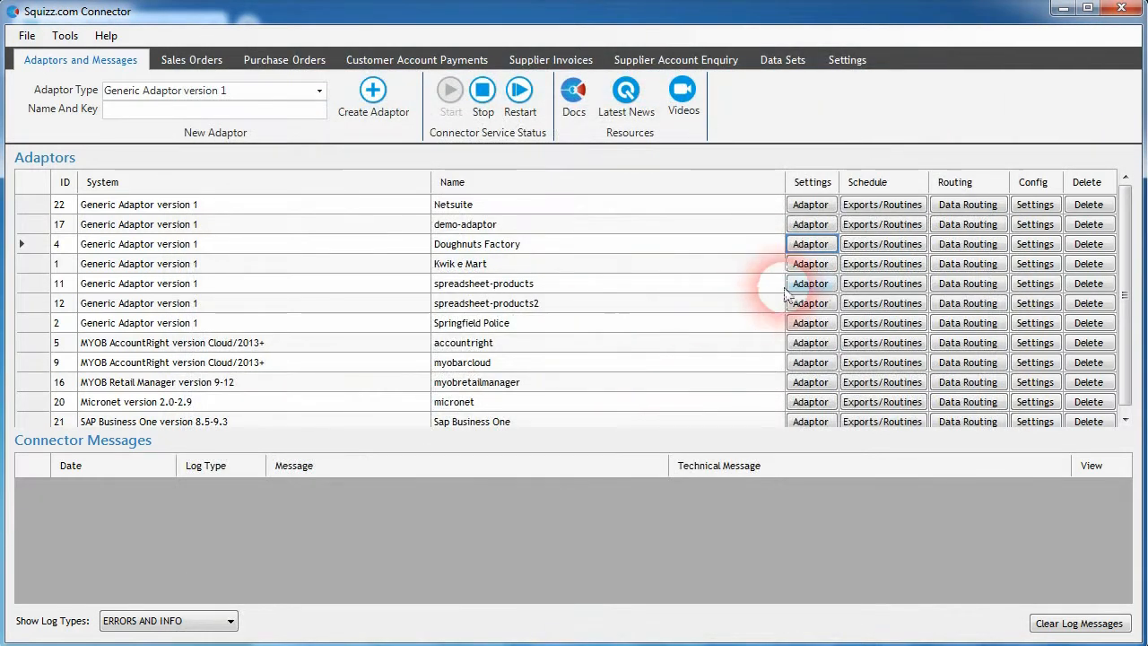
# Step: Open the Doughnuts Factory adaptor's settings and review its Maker Models and Categories data export types
pyautogui.click(1036, 244)
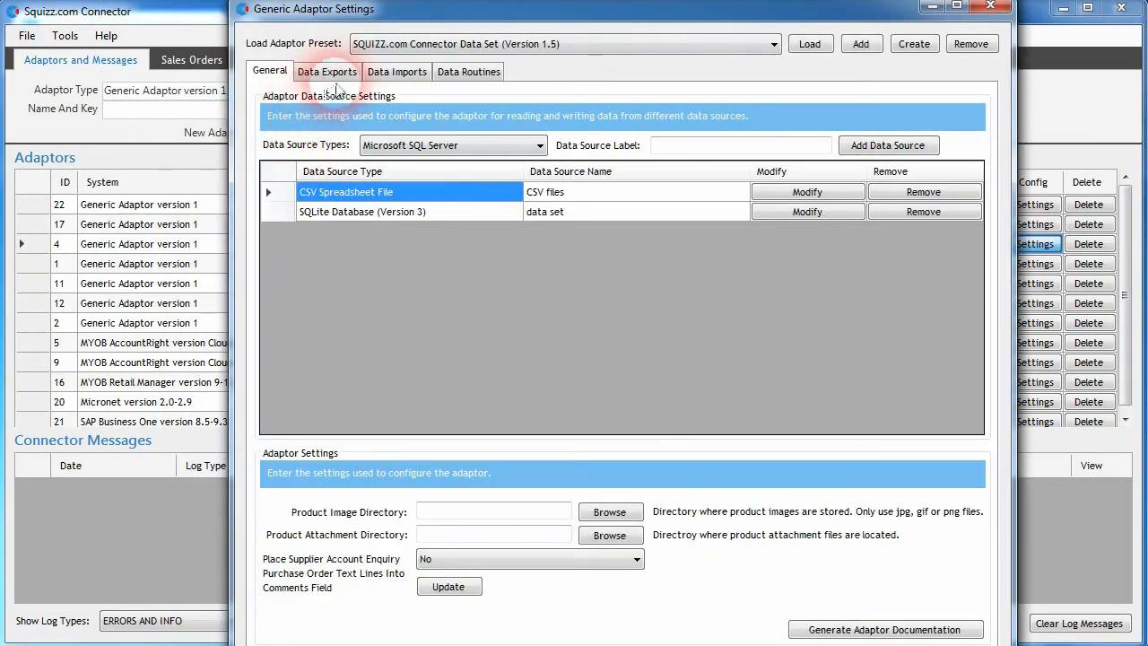
pyautogui.click(328, 72)
pyautogui.click(502, 141)
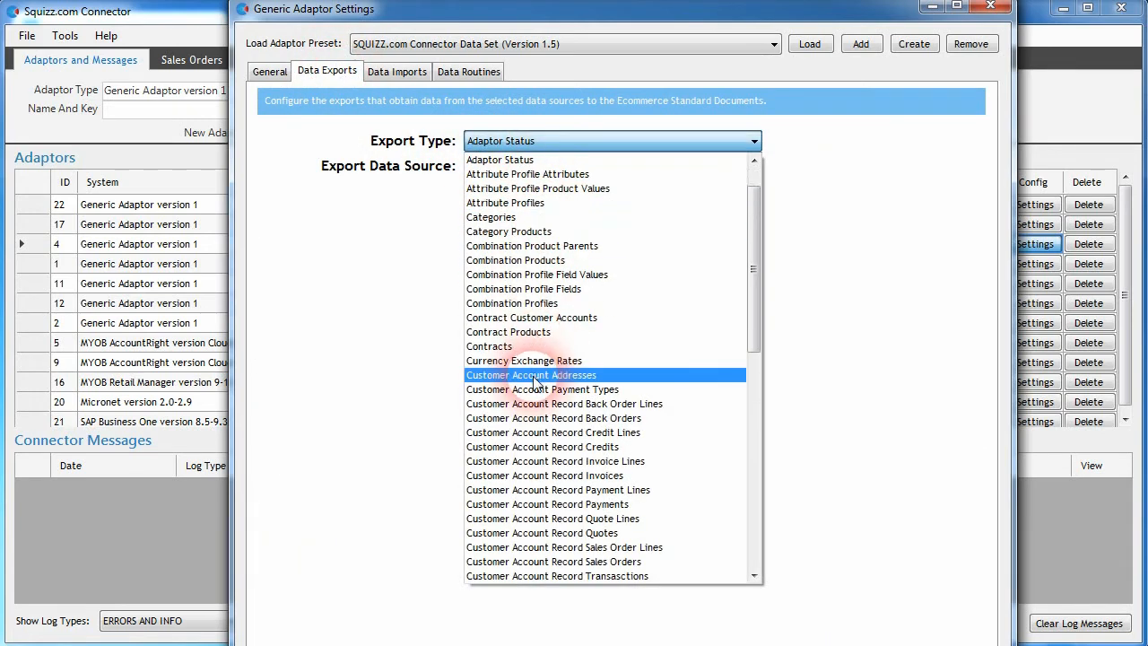
pyautogui.scroll(-10, 535, 381)
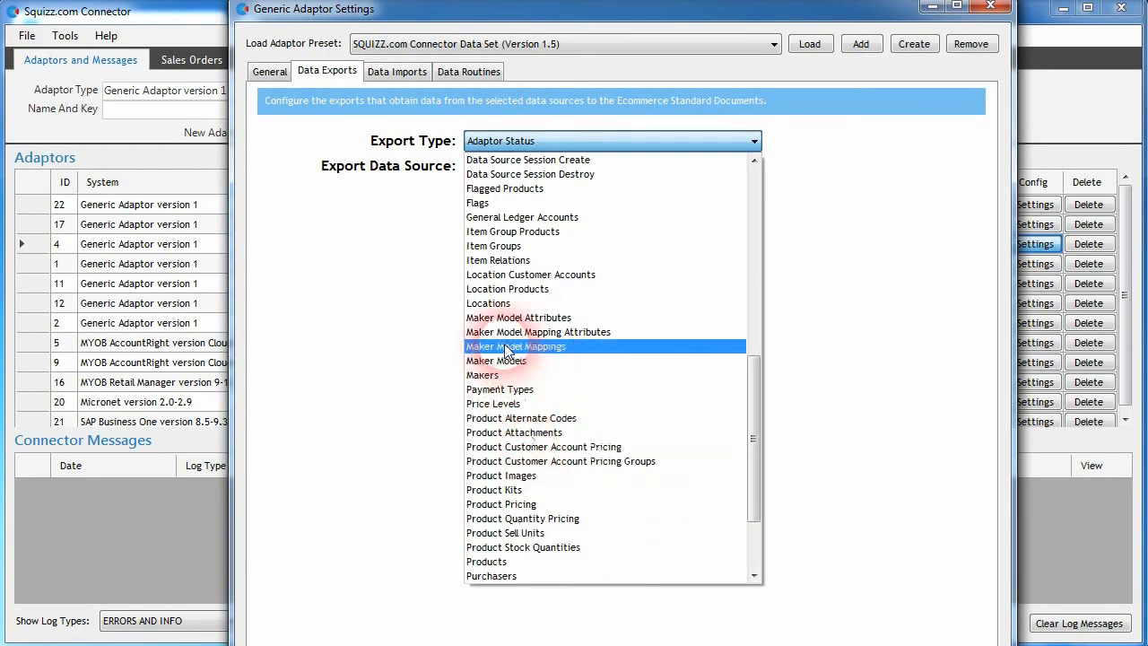
pyautogui.click(502, 361)
pyautogui.click(530, 143)
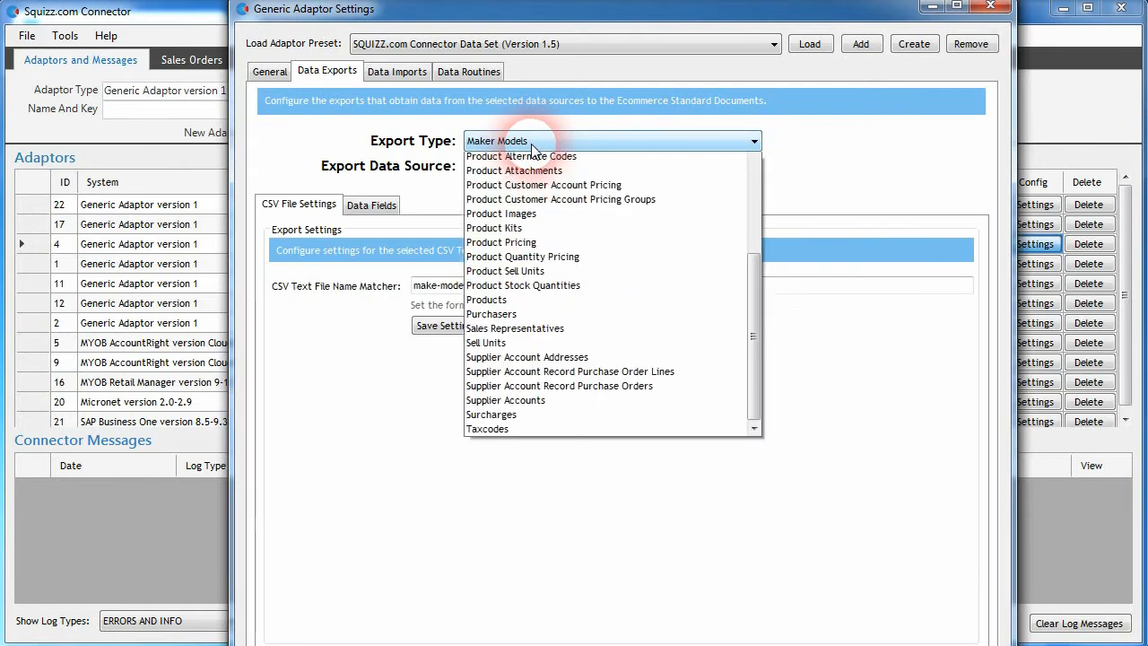
pyautogui.scroll(13, 516, 306)
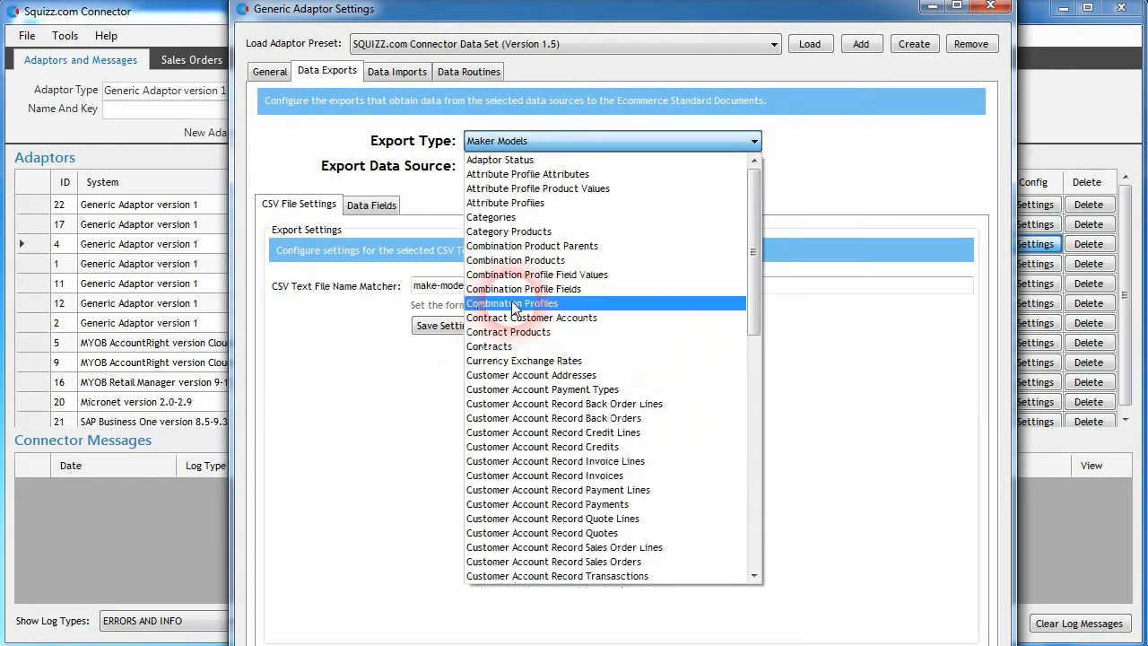
pyautogui.click(498, 217)
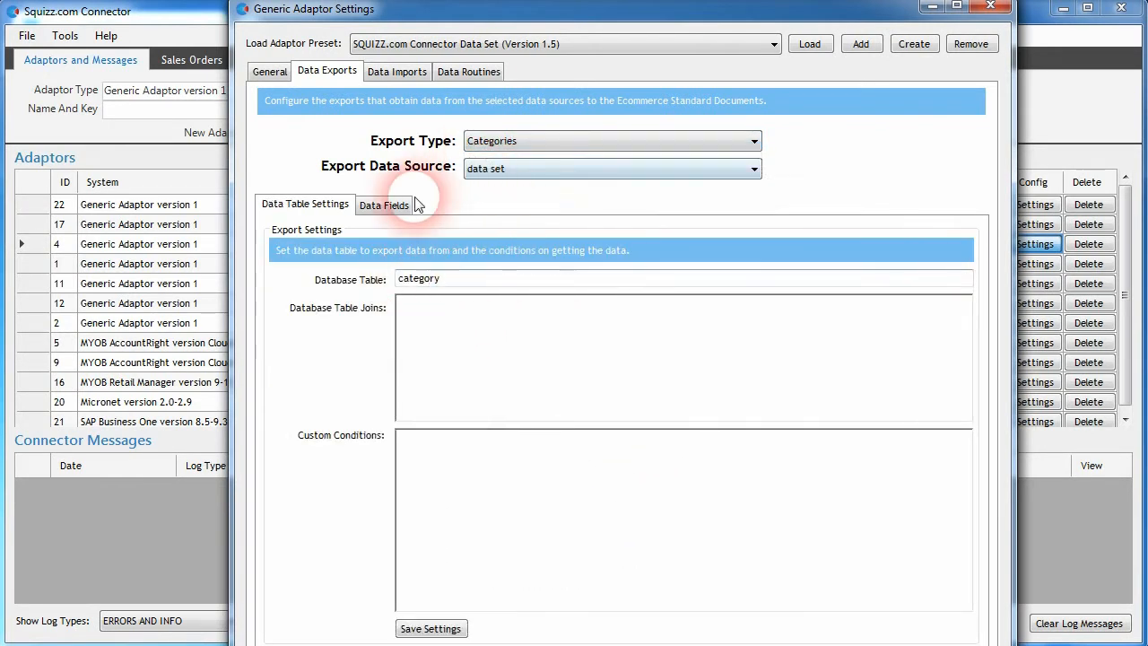
# Step: Open the SQLite data set source's settings to check its database file path, then close the dialog
pyautogui.click(269, 71)
pyautogui.doubleClick(657, 215)
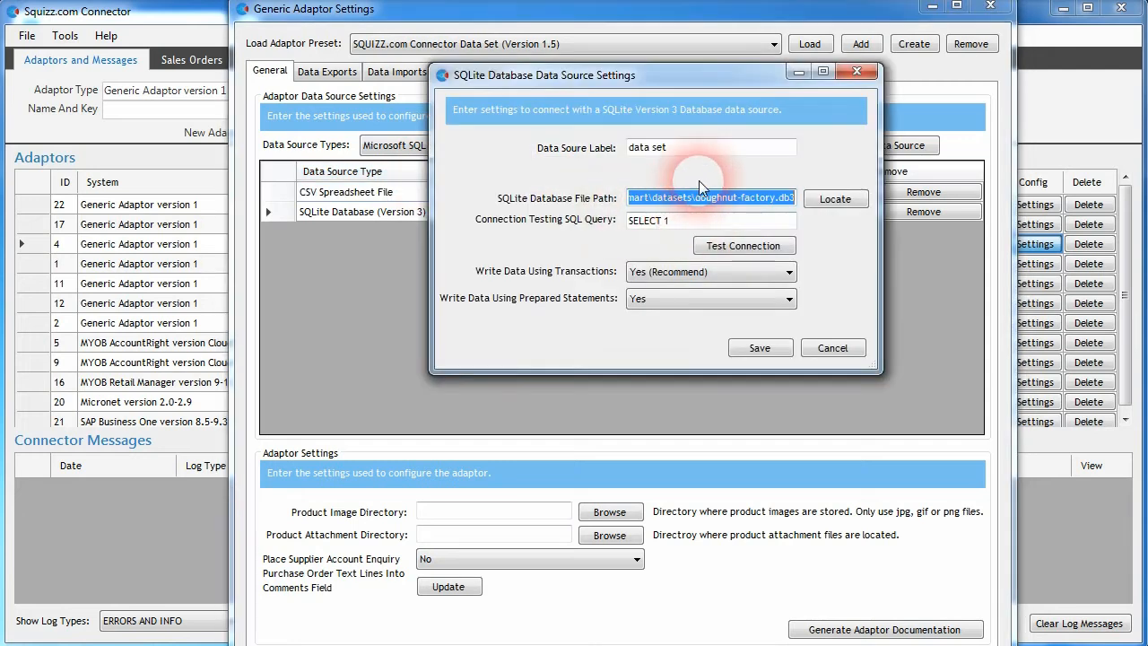
pyautogui.click(689, 201)
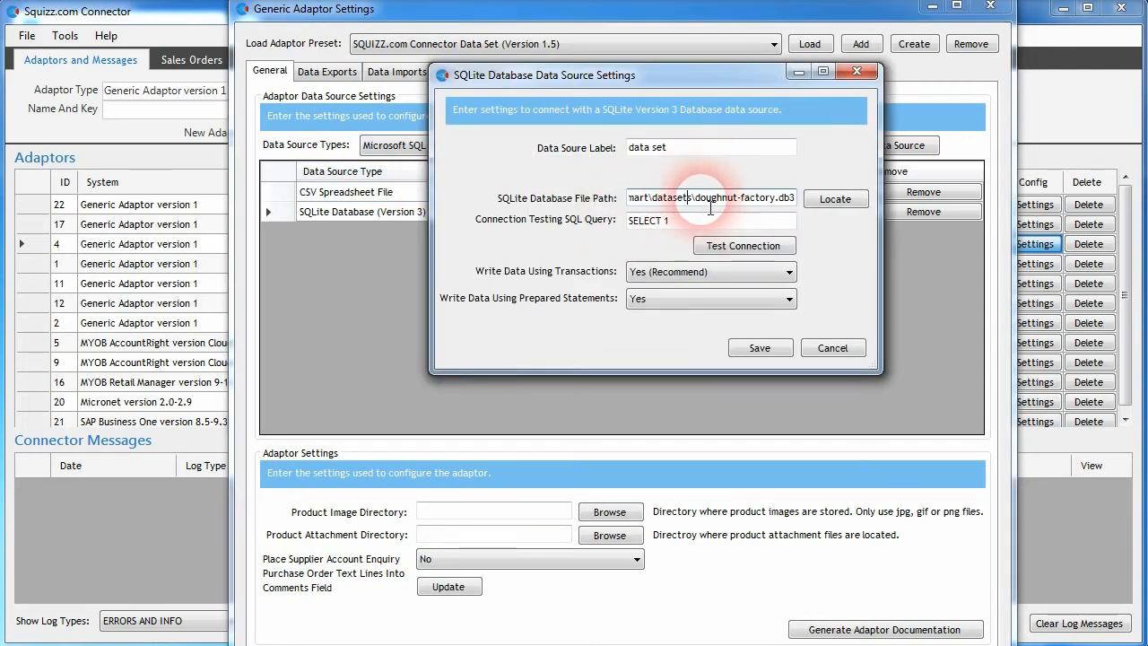
pyautogui.click(857, 70)
# Step: Run a one-off full export of categories from the Doughnuts Factory adaptor to the SQUIZZ Platform
pyautogui.click(883, 244)
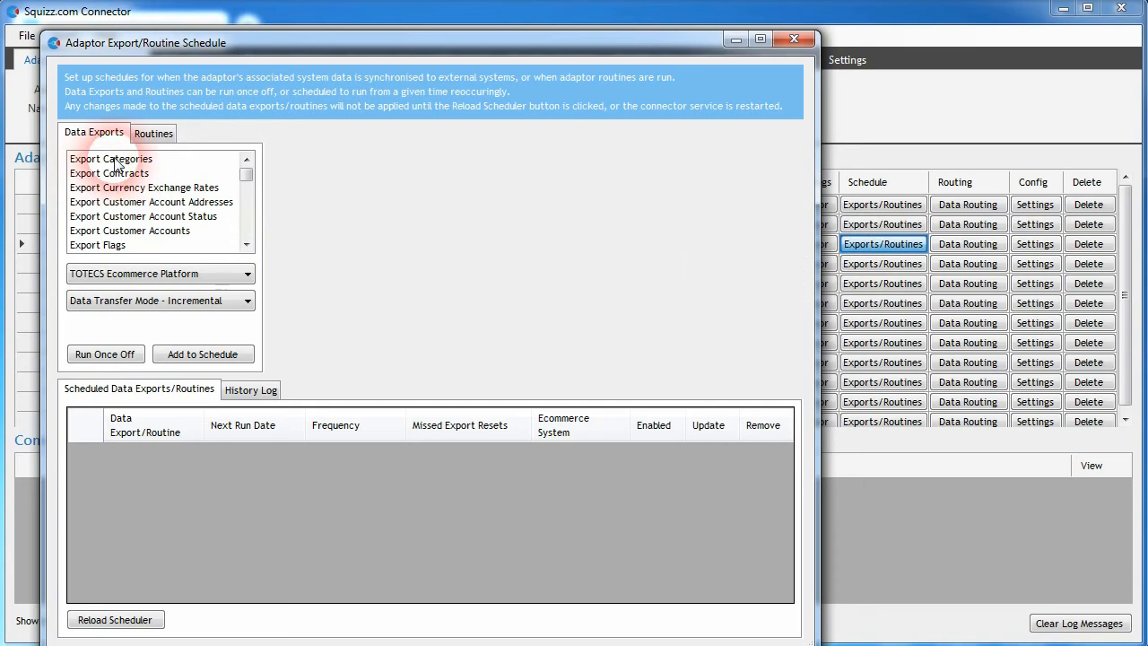
pyautogui.click(135, 273)
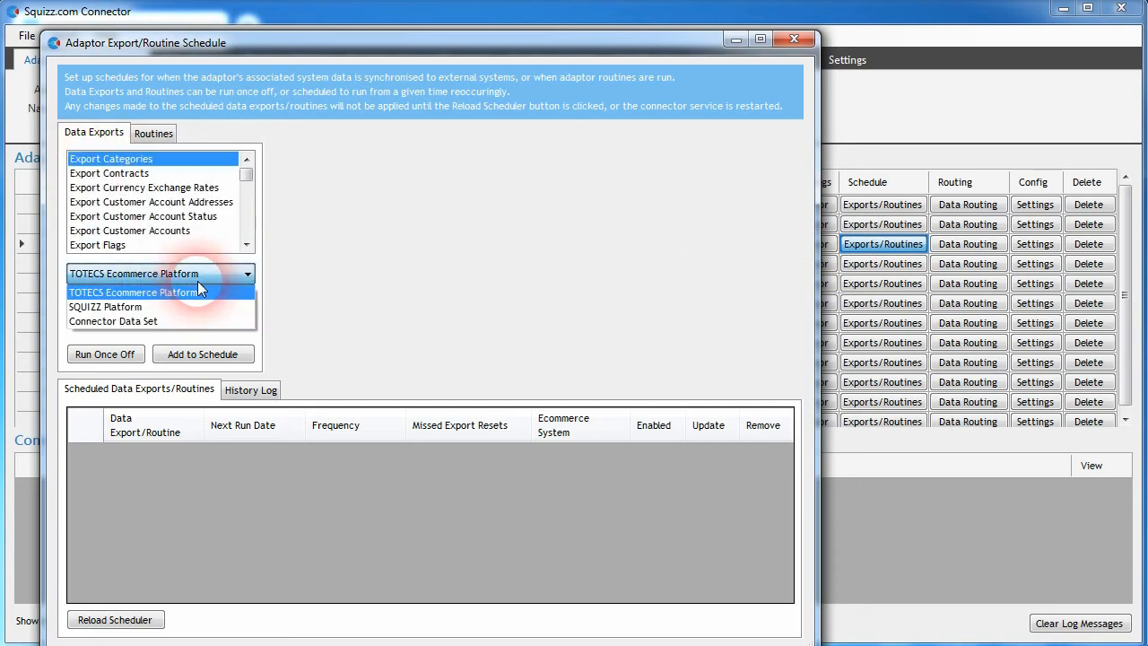
pyautogui.click(130, 309)
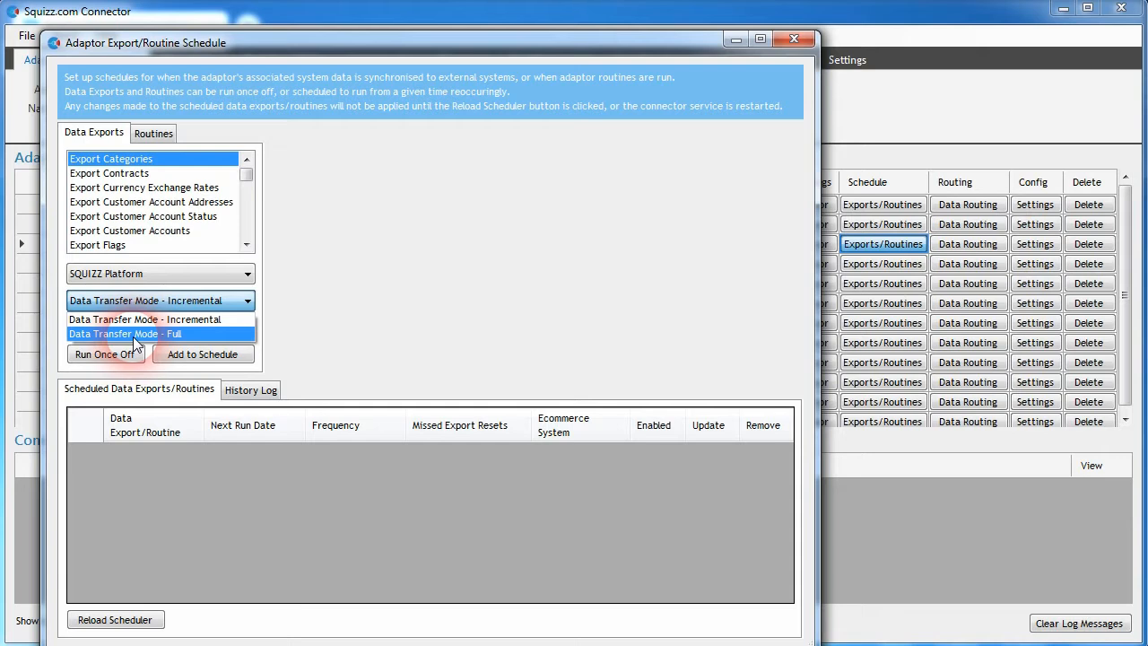
pyautogui.click(133, 336)
pyautogui.click(105, 355)
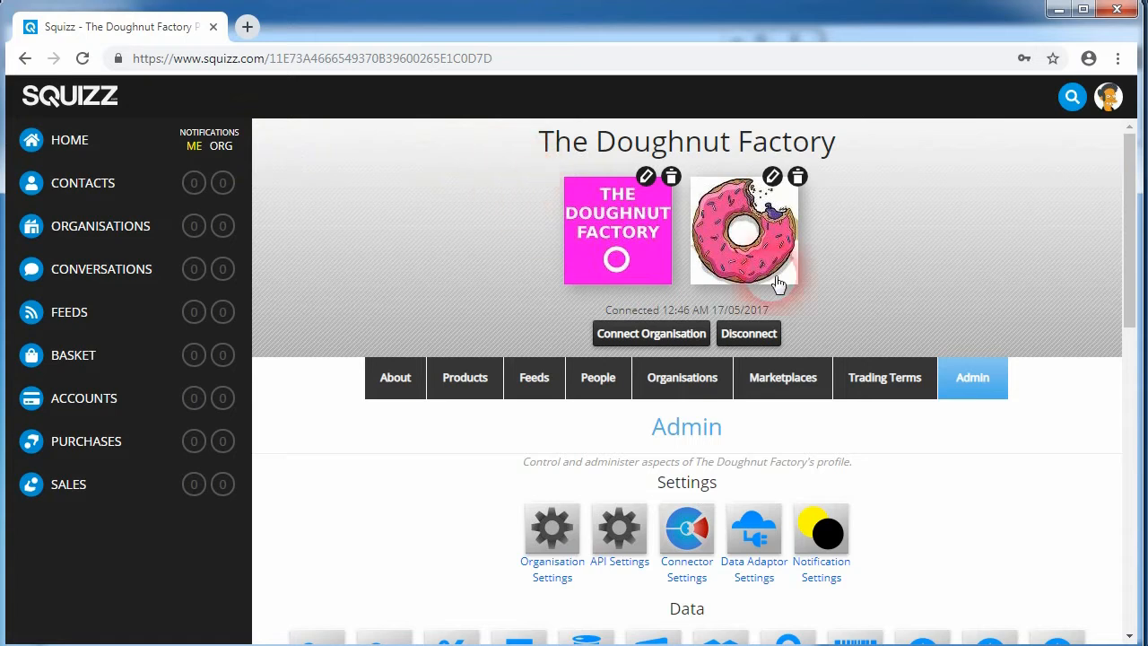
# Step: Open the Doughnut Factory's category trees on SQUIZZ and view the default category tree's details
pyautogui.scroll(-3, 1018, 310)
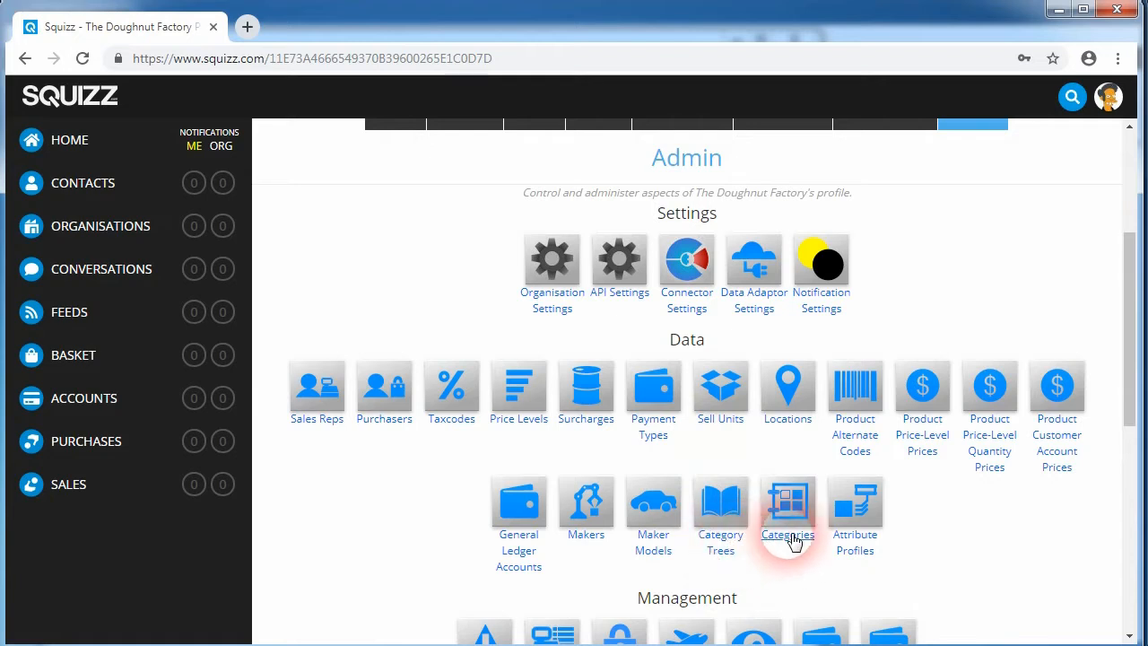
pyautogui.click(725, 543)
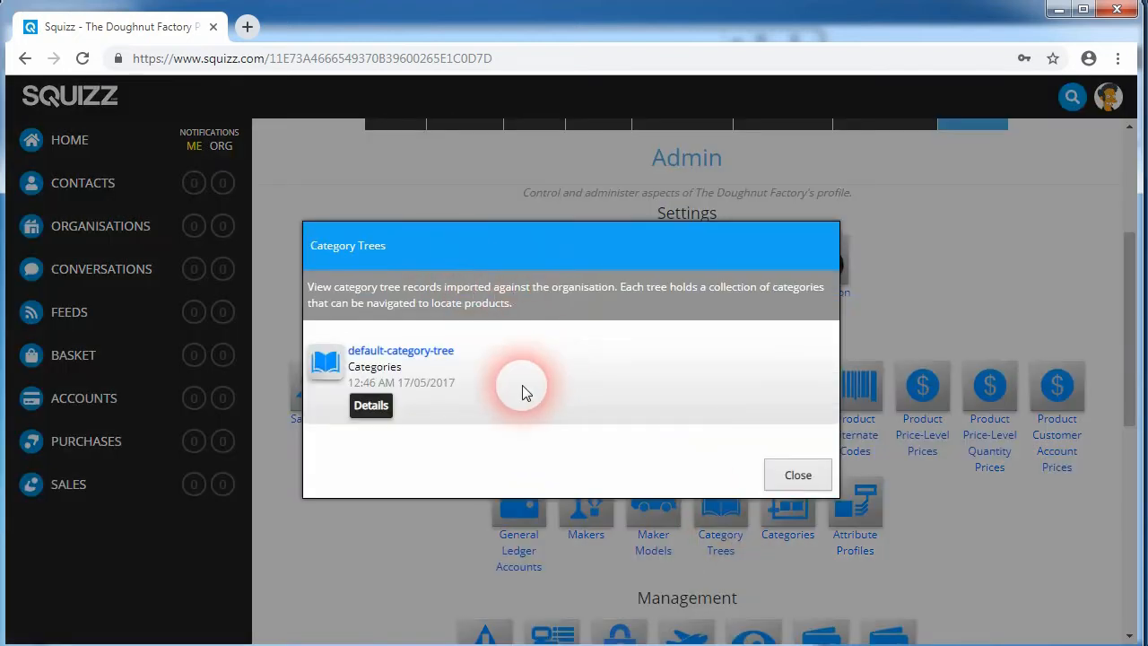
pyautogui.click(371, 407)
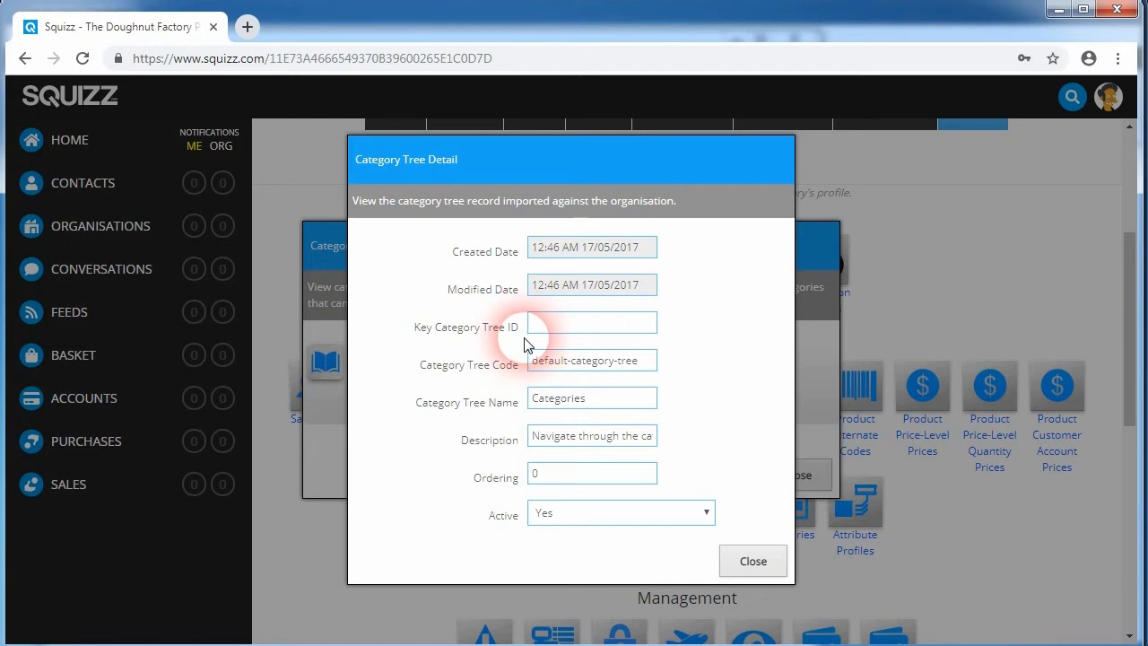
pyautogui.click(753, 561)
pyautogui.click(795, 475)
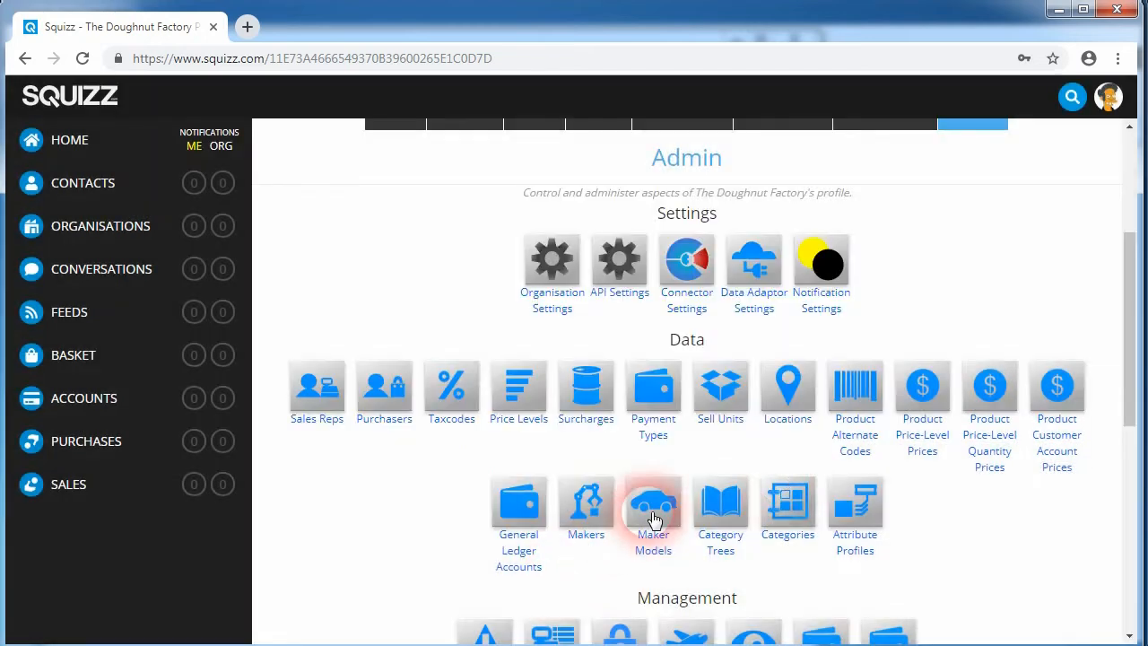
# Step: Browse the Doughnut Factory's imported categories and open the bagels category's details
pyautogui.click(797, 513)
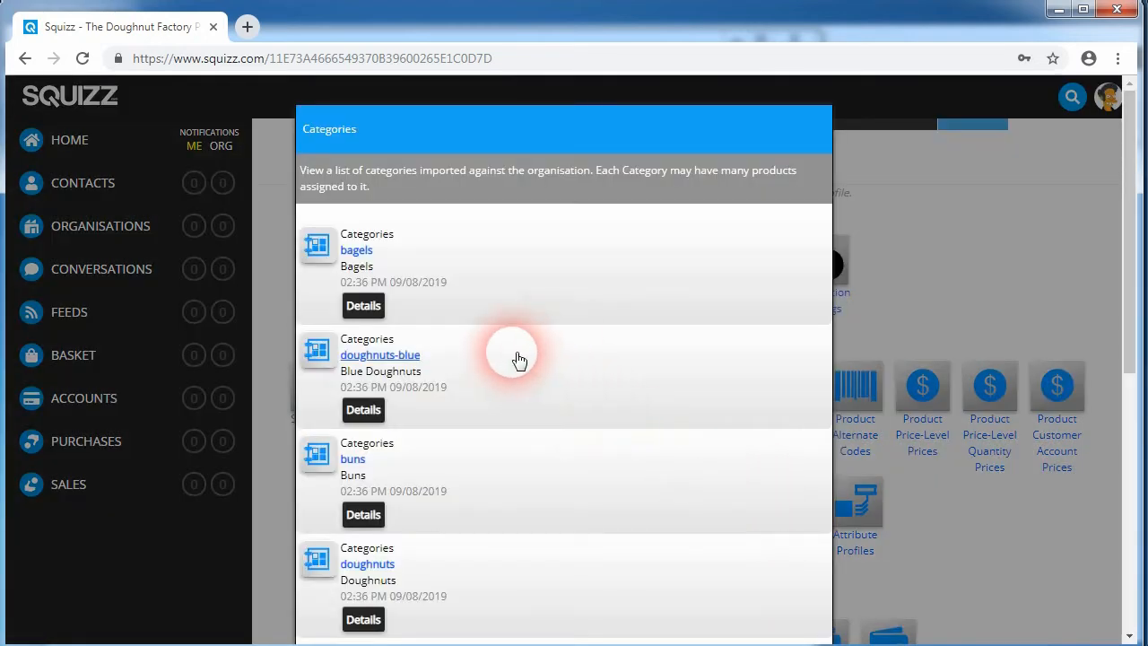
pyautogui.scroll(-2, 465, 332)
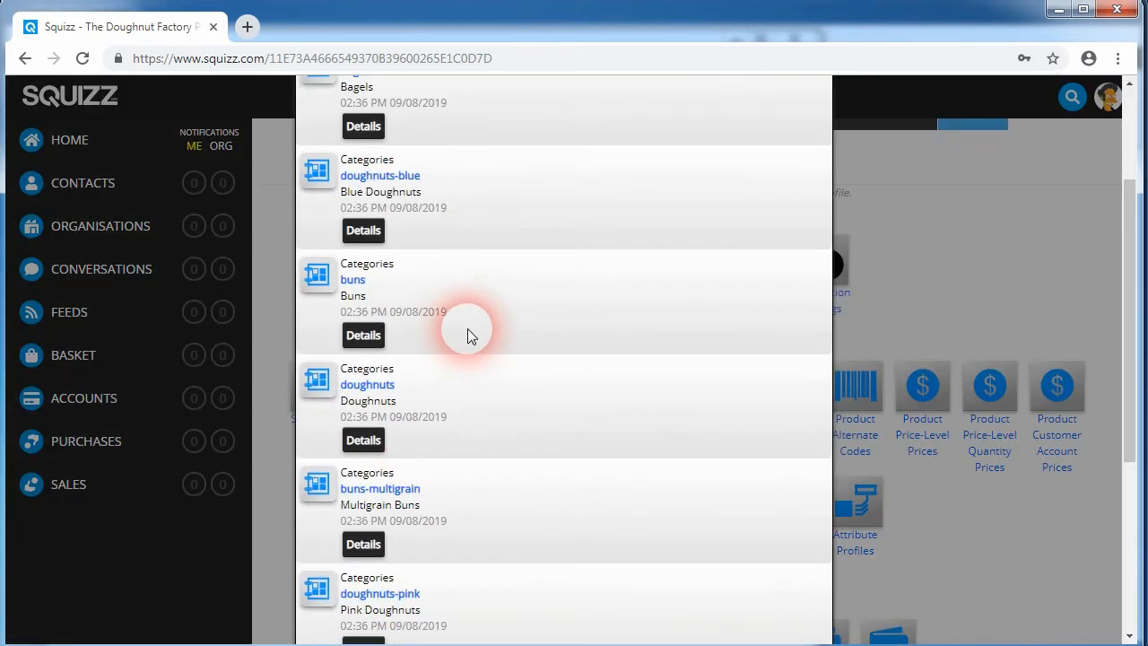
pyautogui.scroll(-2, 442, 329)
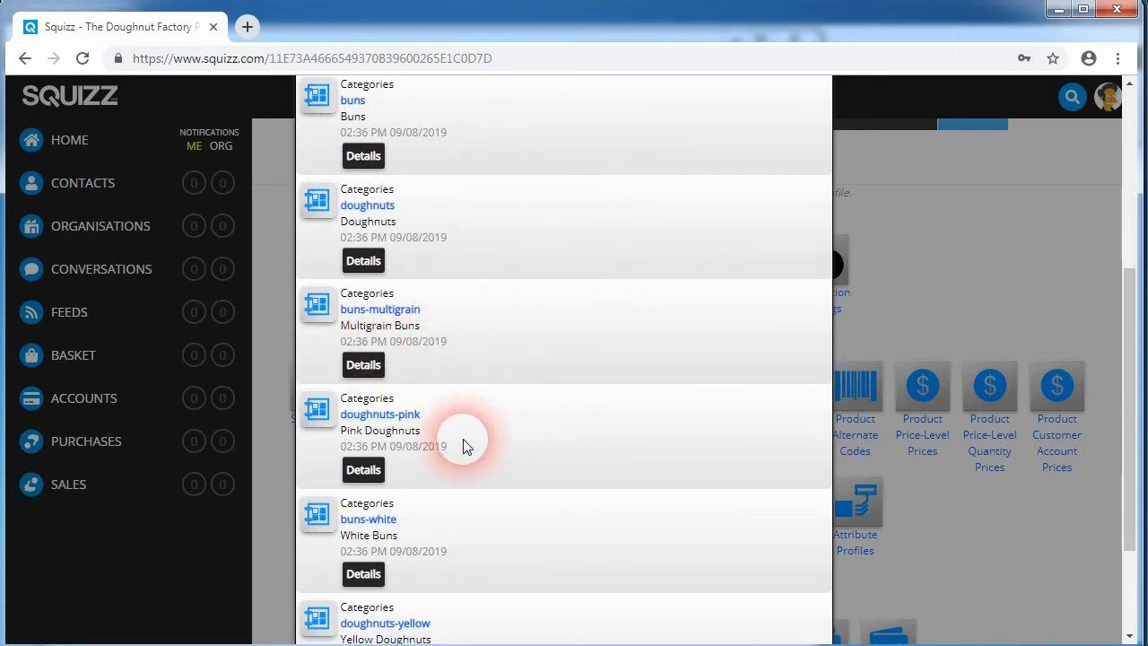
pyautogui.scroll(-2, 449, 442)
pyautogui.scroll(5, 464, 453)
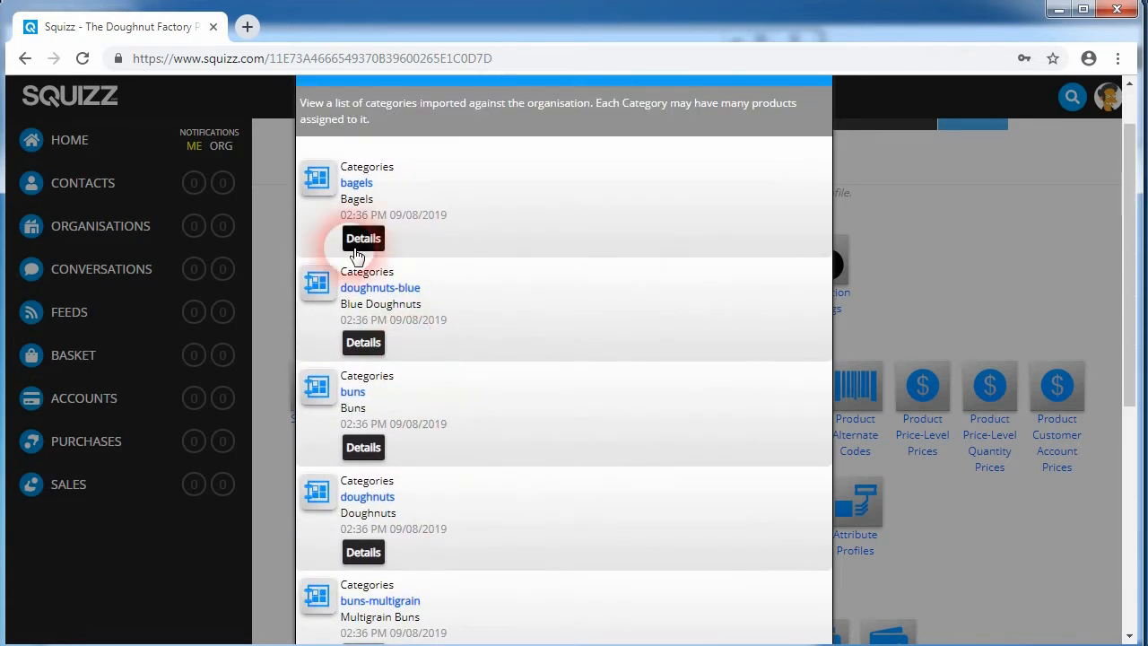
pyautogui.click(357, 246)
pyautogui.scroll(-2, 390, 394)
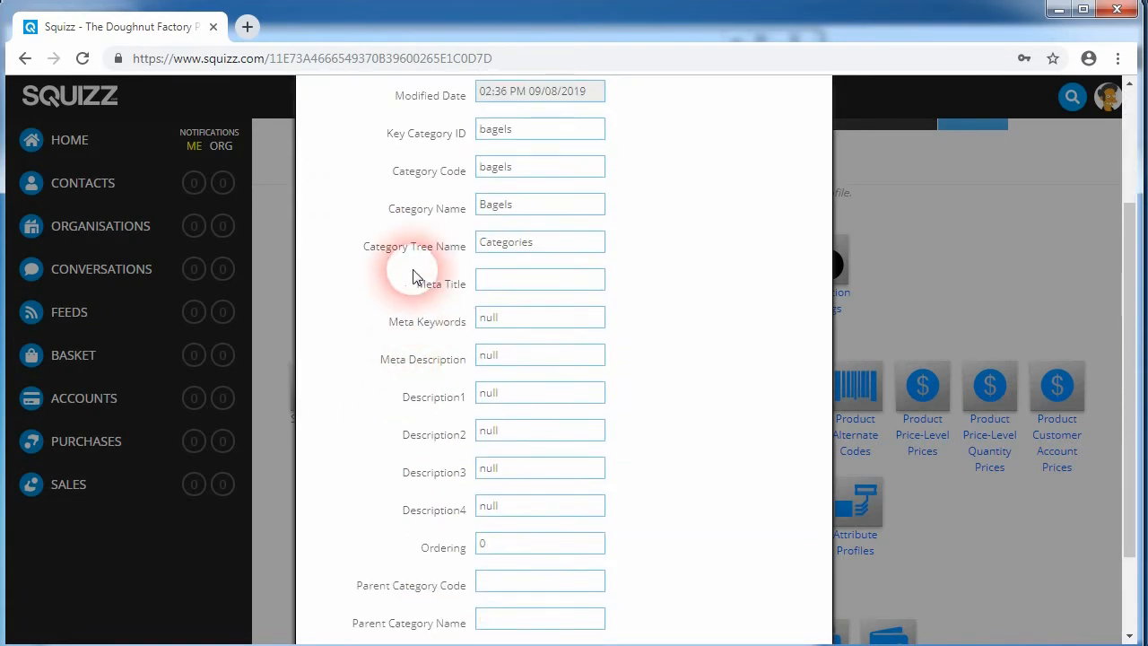
pyautogui.scroll(2, 423, 384)
pyautogui.scroll(-3, 423, 385)
pyautogui.click(786, 590)
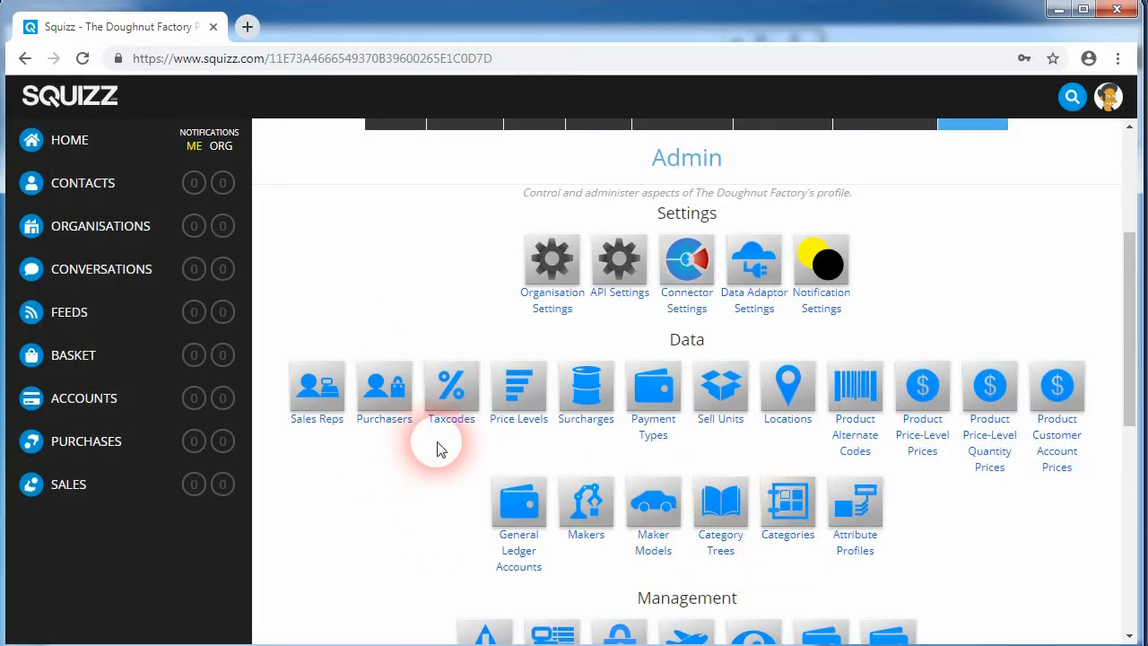
# Step: Browse the Doughnut Factory's Products by the Doughnuts category and its Pink and Blue Doughnuts subcategories
pyautogui.scroll(2, 448, 462)
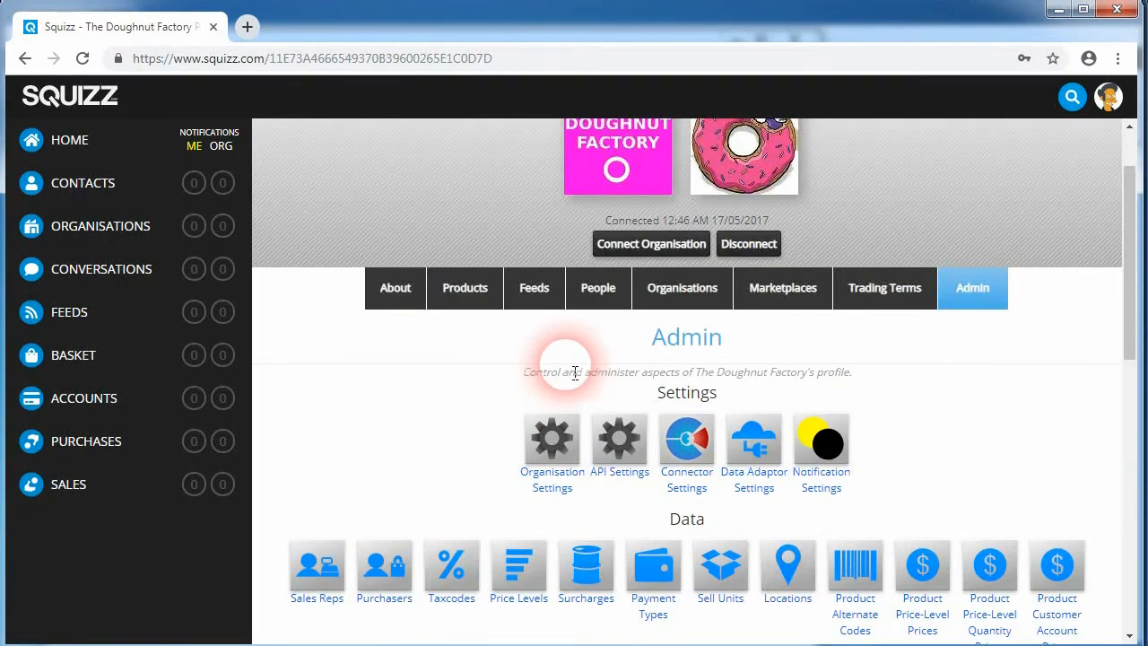
pyautogui.click(483, 299)
pyautogui.scroll(-1, 421, 417)
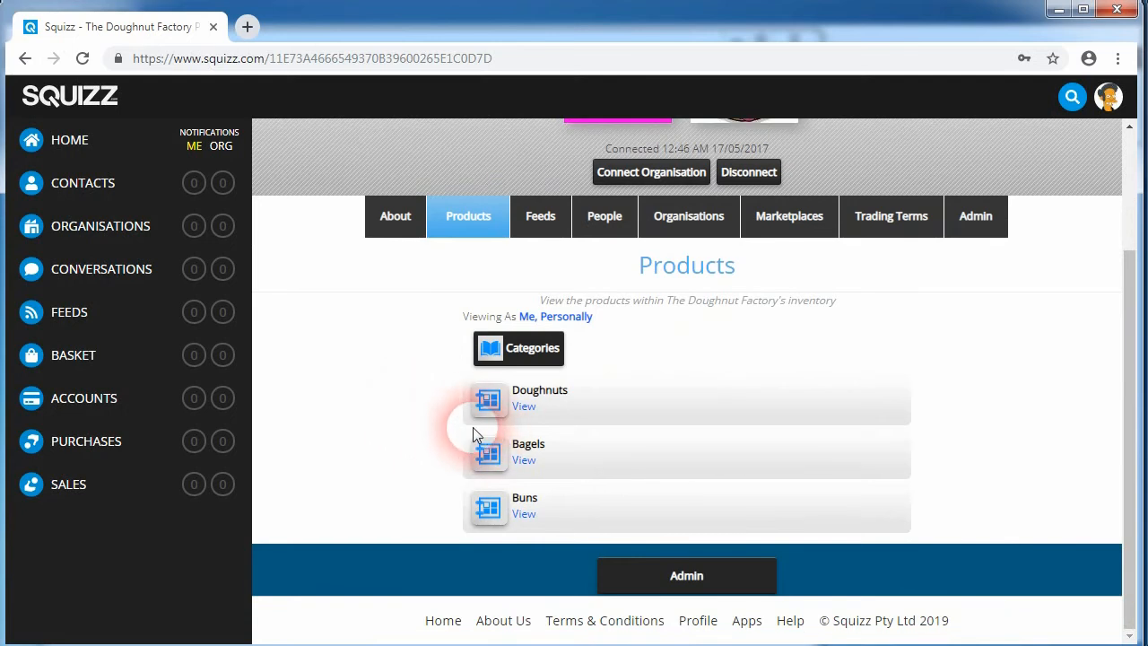
pyautogui.click(524, 408)
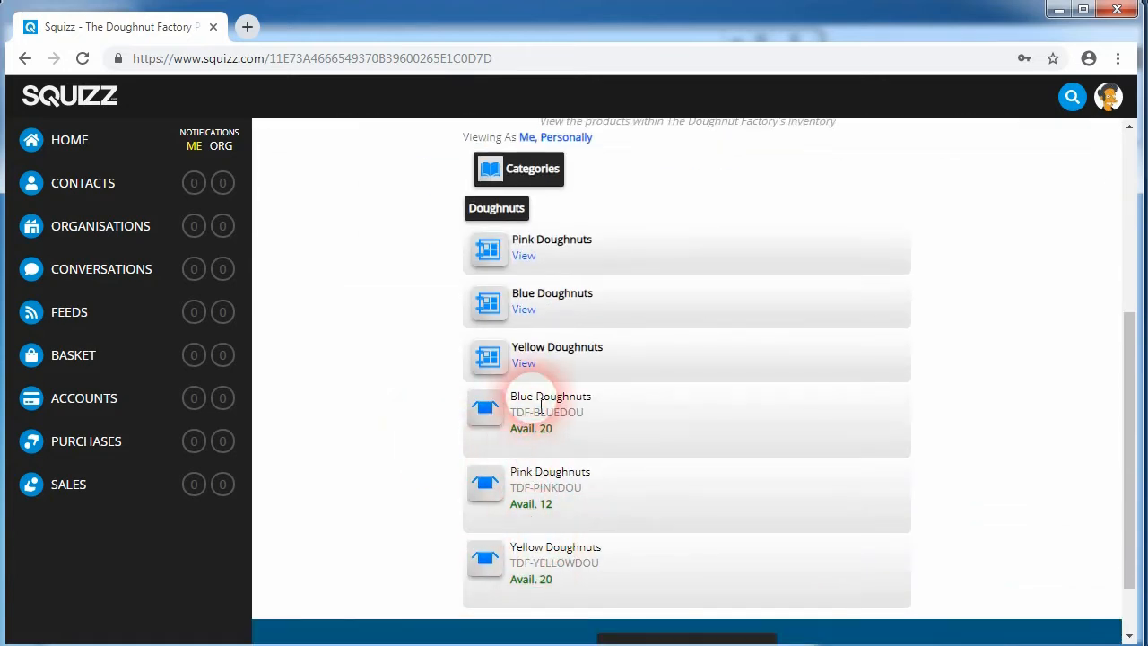
pyautogui.scroll(1, 529, 449)
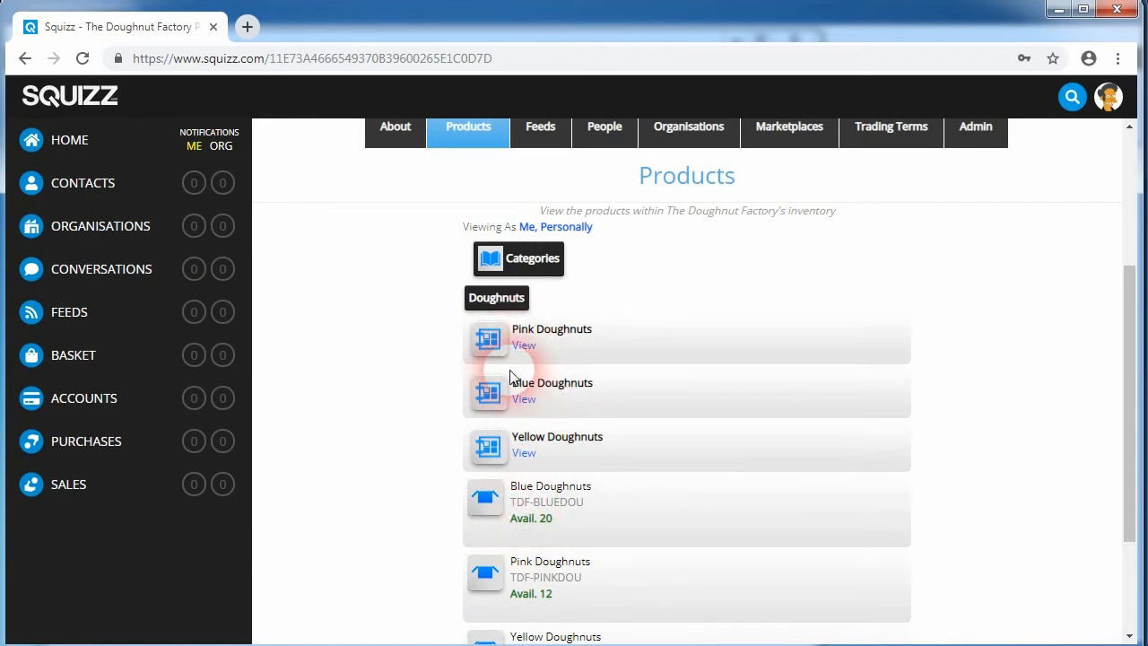
pyautogui.click(524, 347)
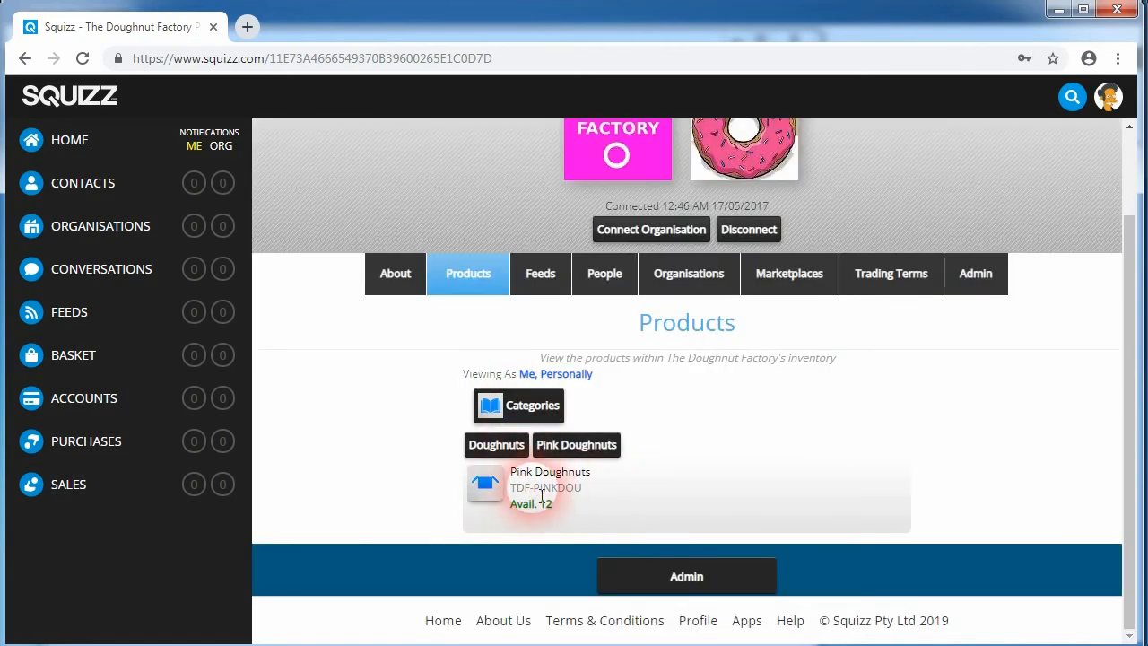
pyautogui.click(496, 445)
pyautogui.scroll(-4, 493, 526)
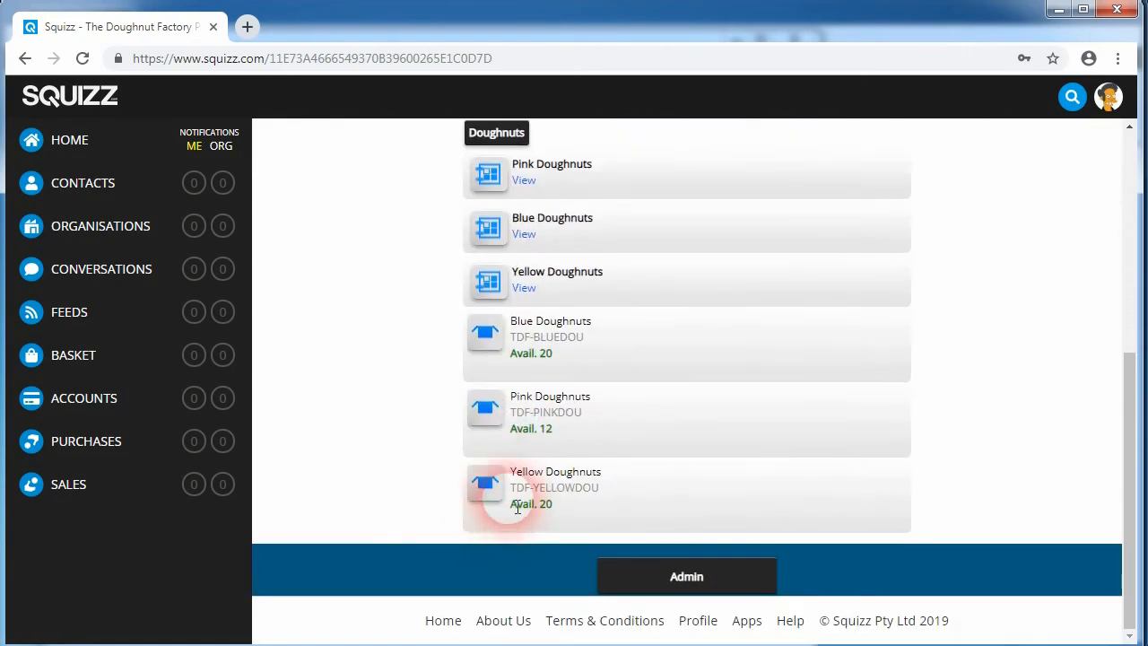
pyautogui.moveTo(518, 397); pyautogui.dragTo(628, 409)
pyautogui.scroll(2, 520, 413)
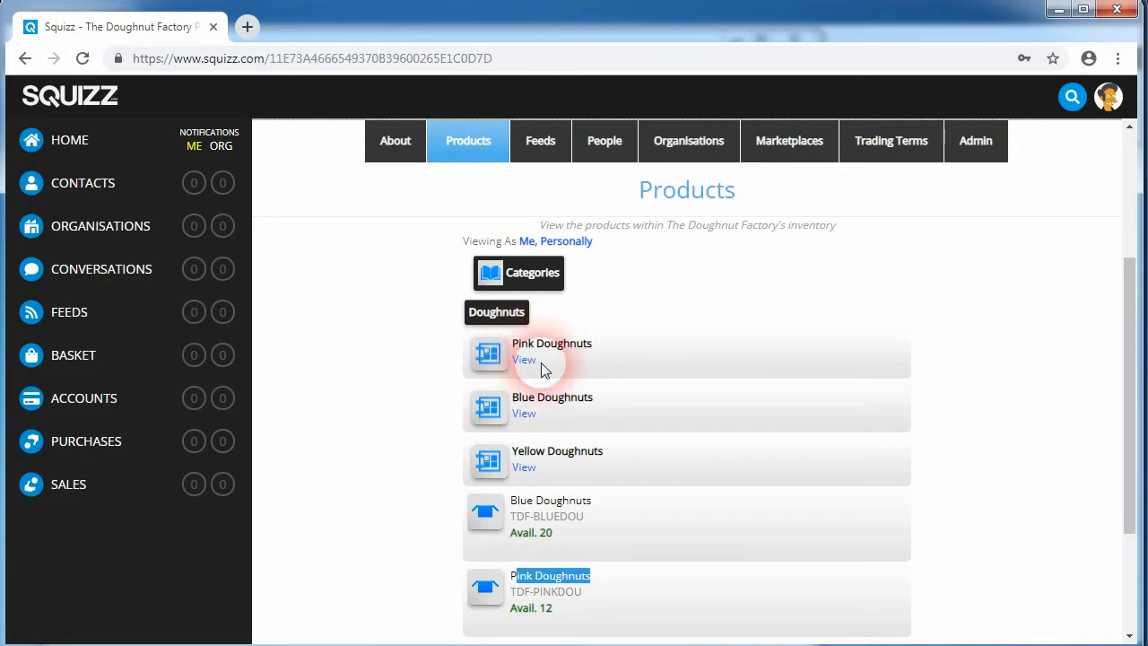
pyautogui.click(525, 415)
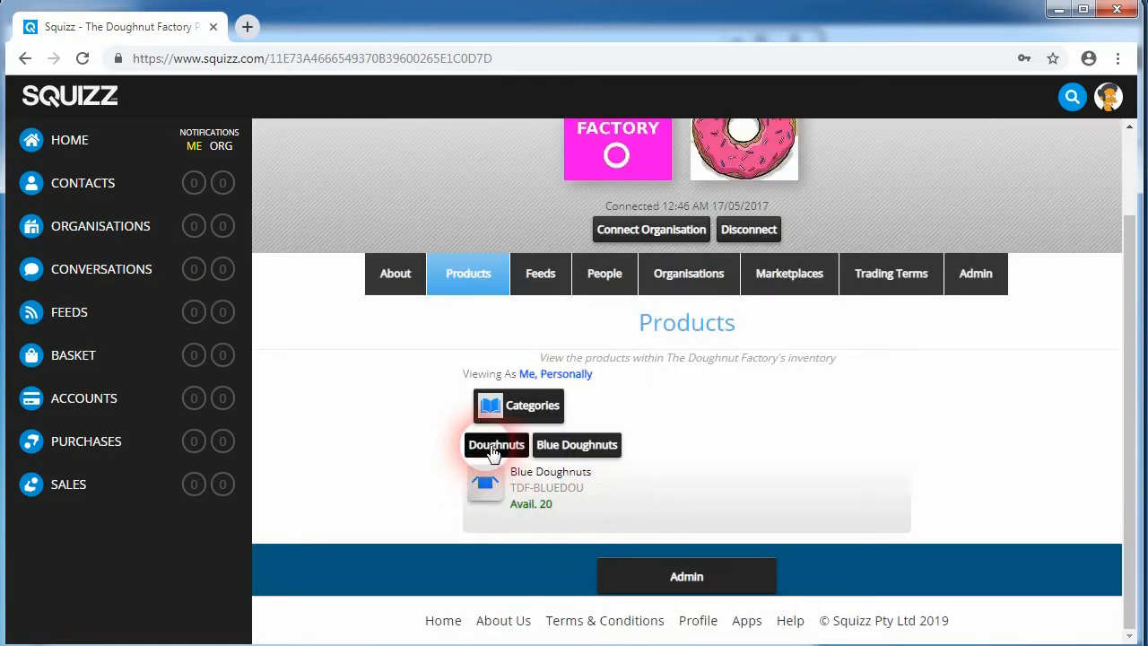
pyautogui.click(493, 452)
# Step: Browse the Buns category and its Multigrain Buns subcategory in the Doughnut Factory's products
pyautogui.click(497, 318)
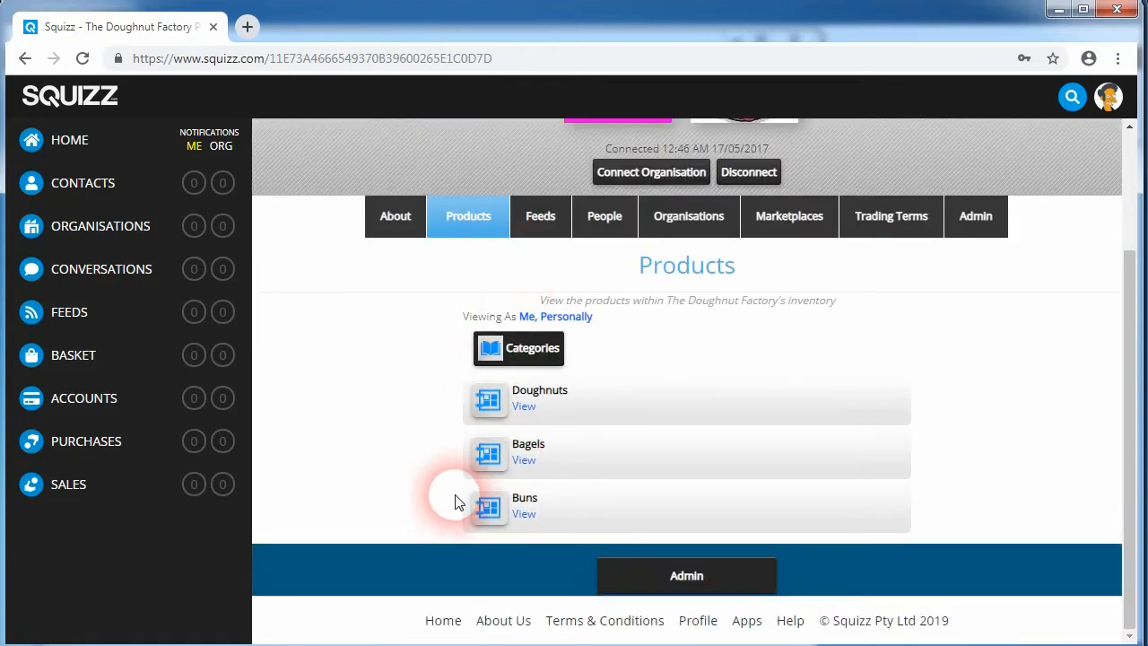
pyautogui.click(524, 512)
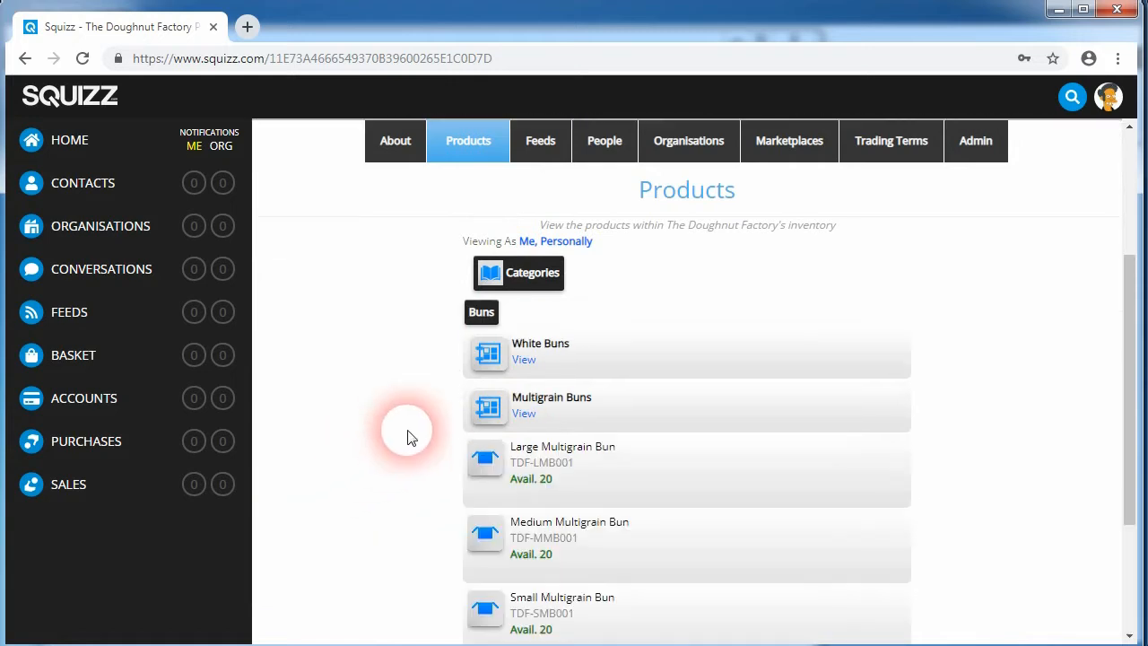
pyautogui.scroll(-2, 411, 438)
pyautogui.scroll(1, 461, 443)
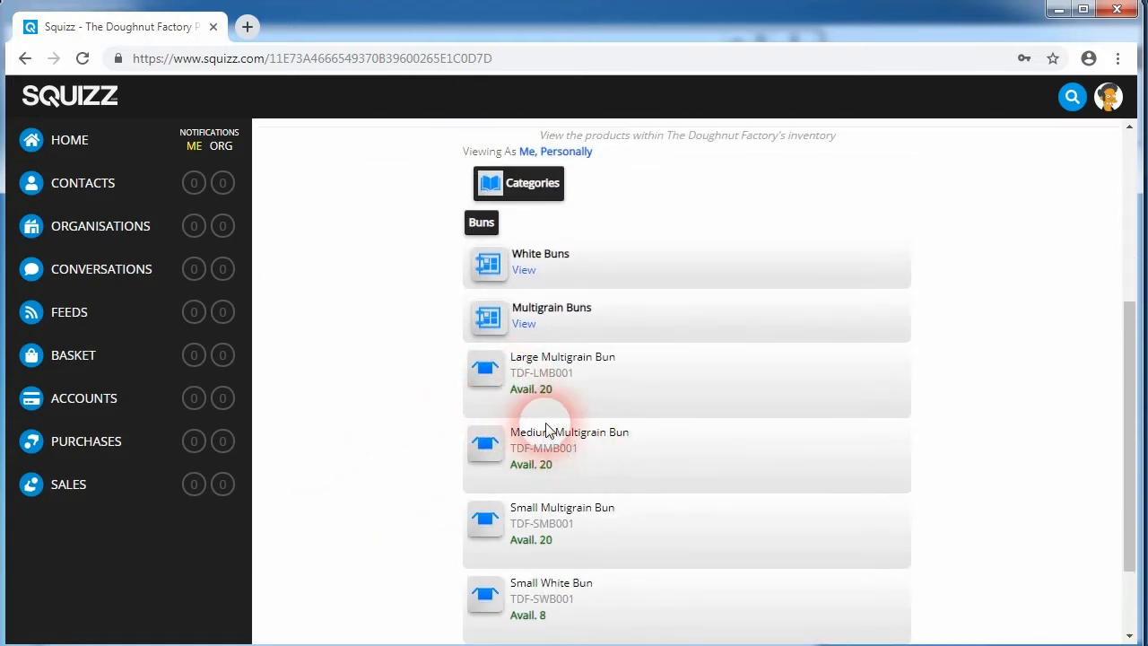
pyautogui.click(529, 270)
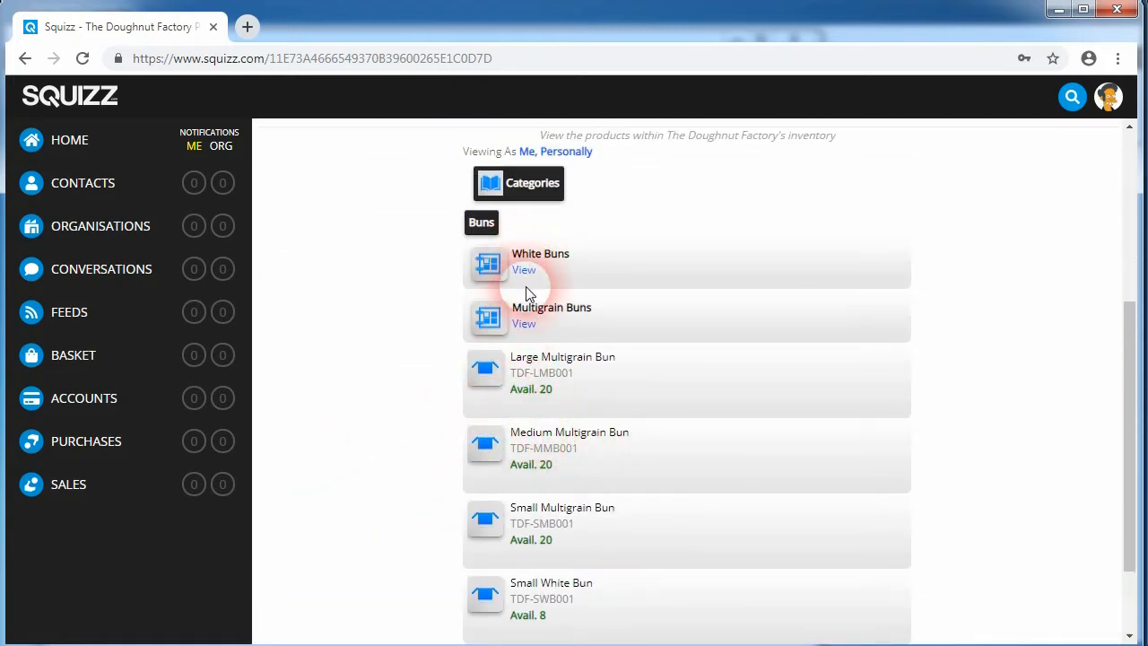
pyautogui.click(526, 325)
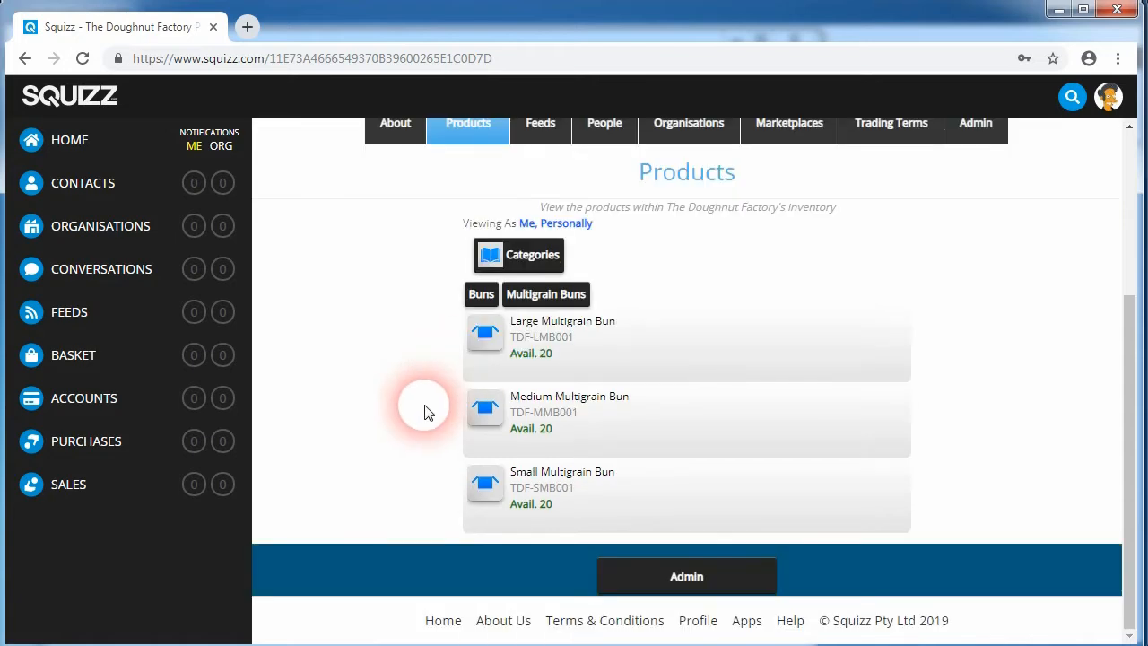
# Step: Browse back to the Buns category, then reopen the Doughnuts category from the Doughnut Factory's product categories
pyautogui.click(482, 298)
pyautogui.scroll(4, 466, 410)
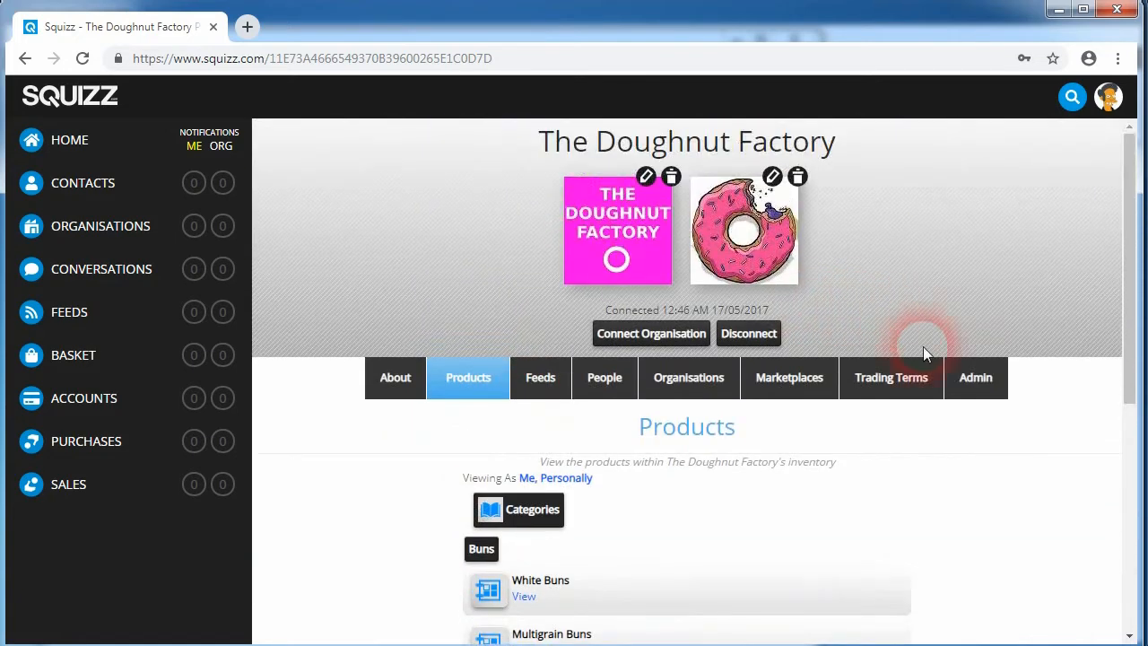
pyautogui.click(980, 379)
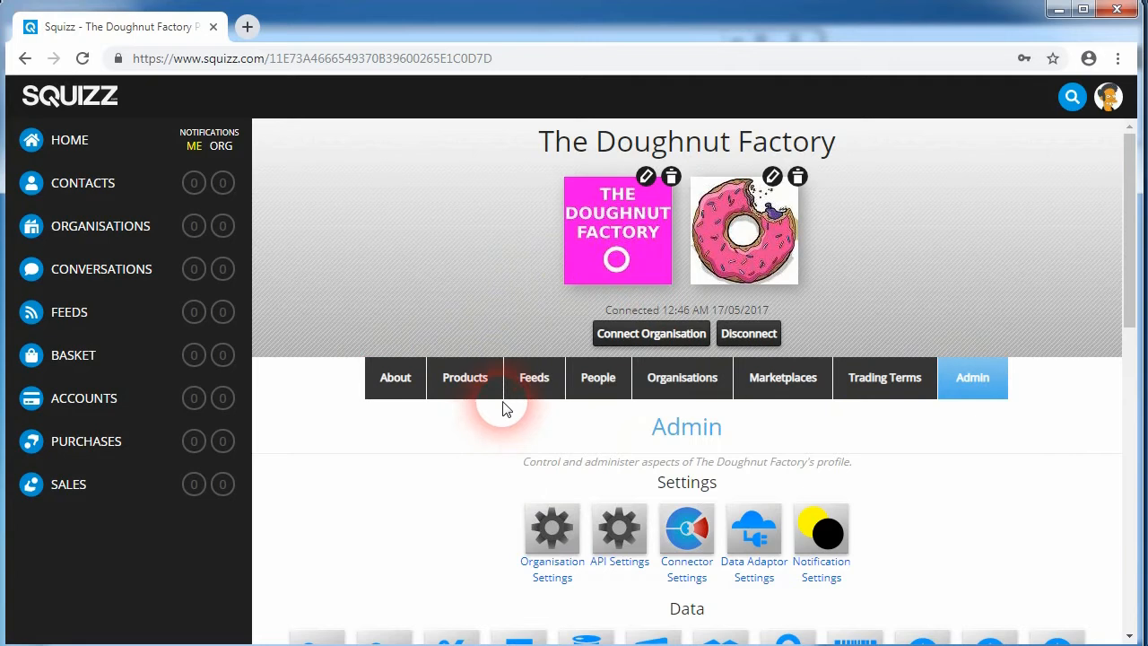
pyautogui.click(468, 384)
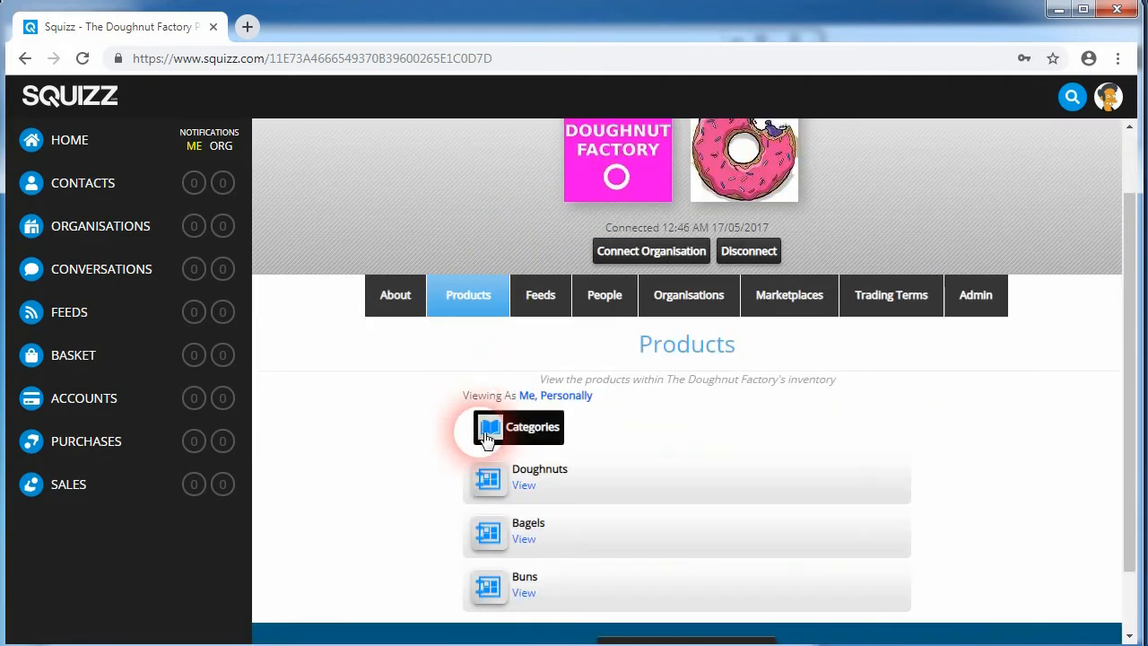
pyautogui.click(489, 485)
pyautogui.scroll(-3, 474, 519)
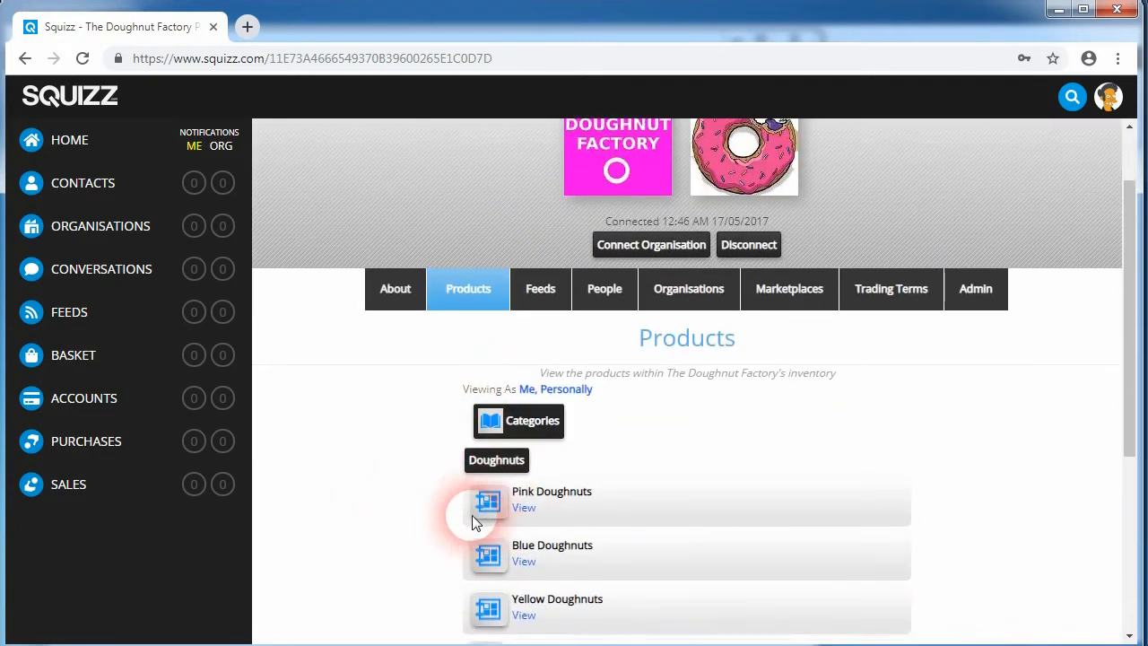
pyautogui.scroll(4, 489, 513)
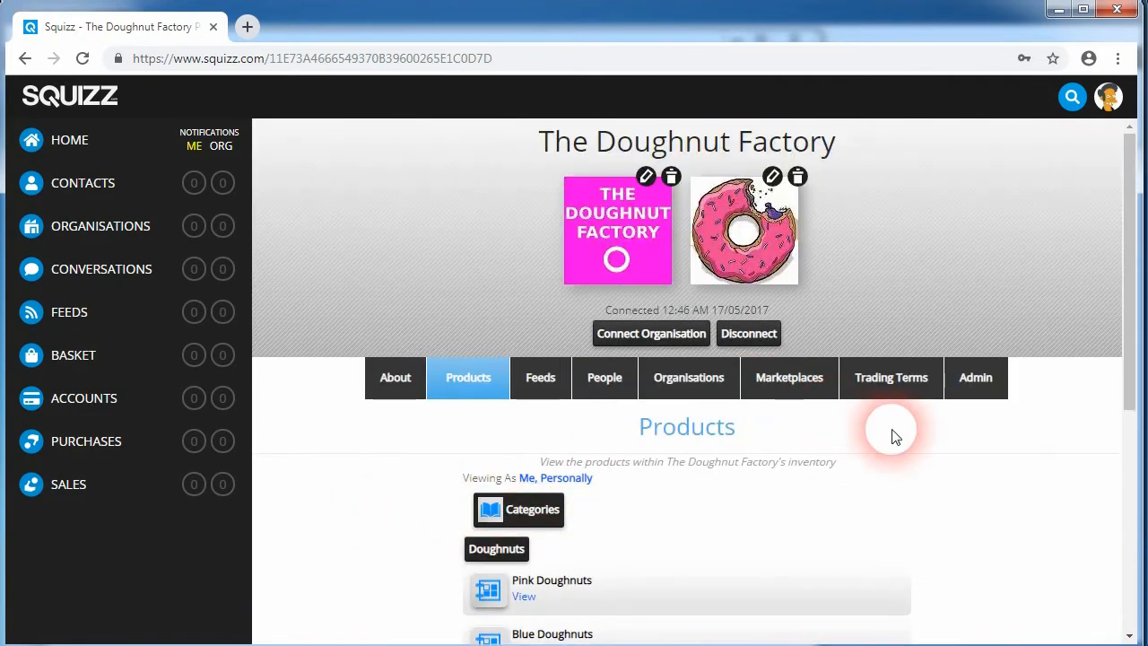
pyautogui.scroll(-2, 498, 445)
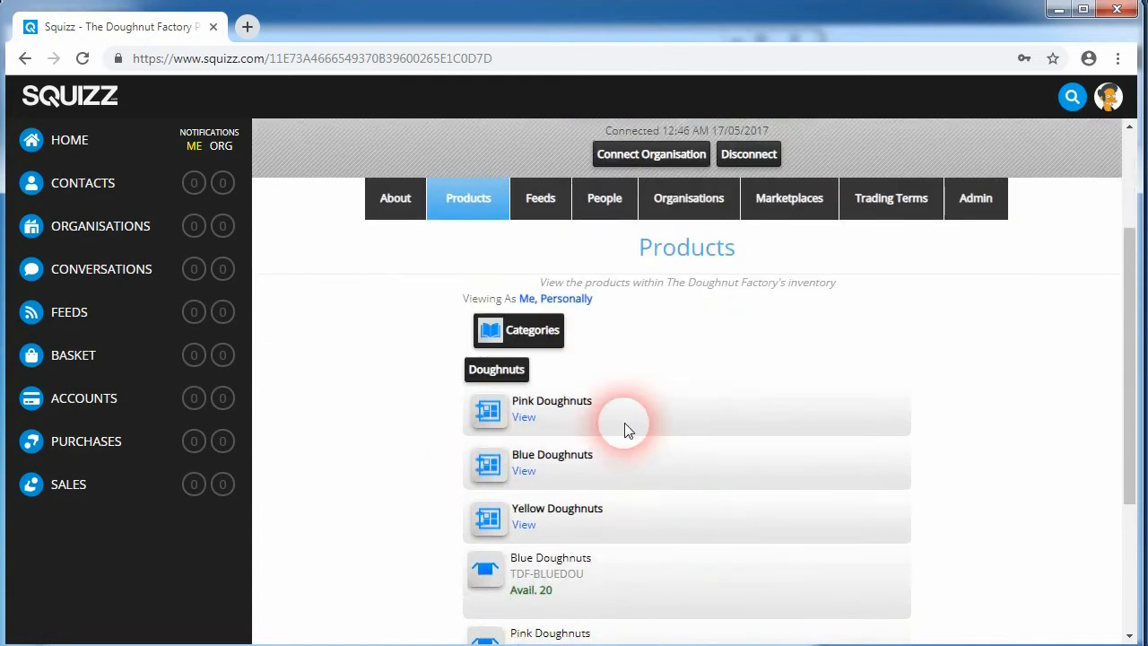
pyautogui.scroll(2, 605, 440)
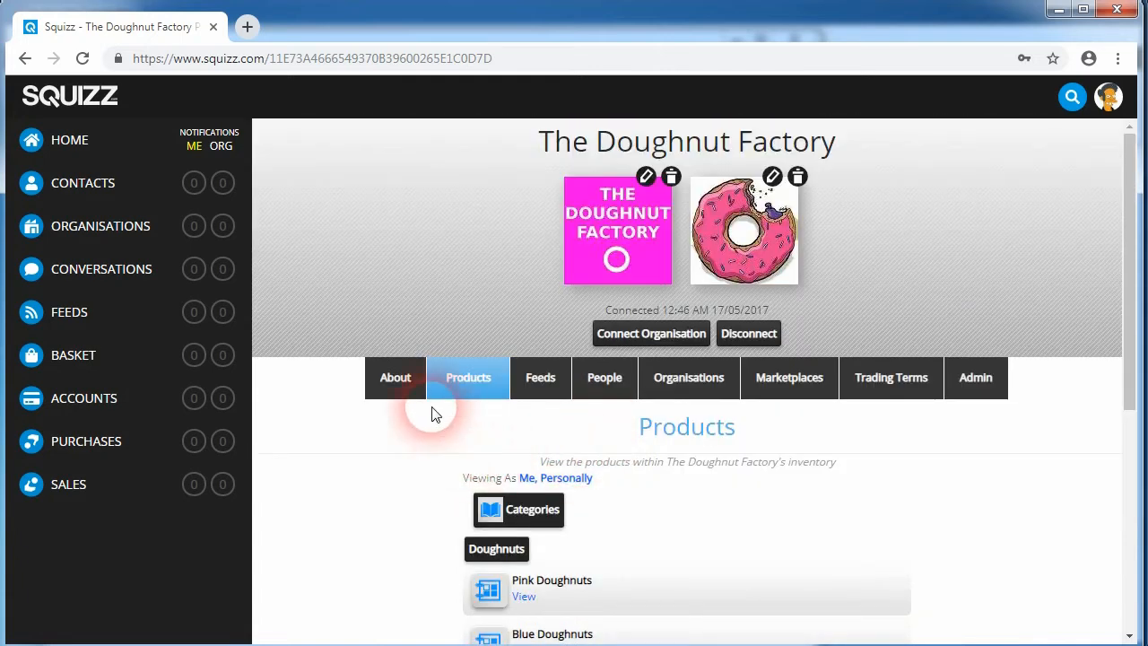
# Step: Open the Kwik-E-Mart customer account's products, browse them by categories into Doughnuts, and close the account window
pyautogui.click(104, 228)
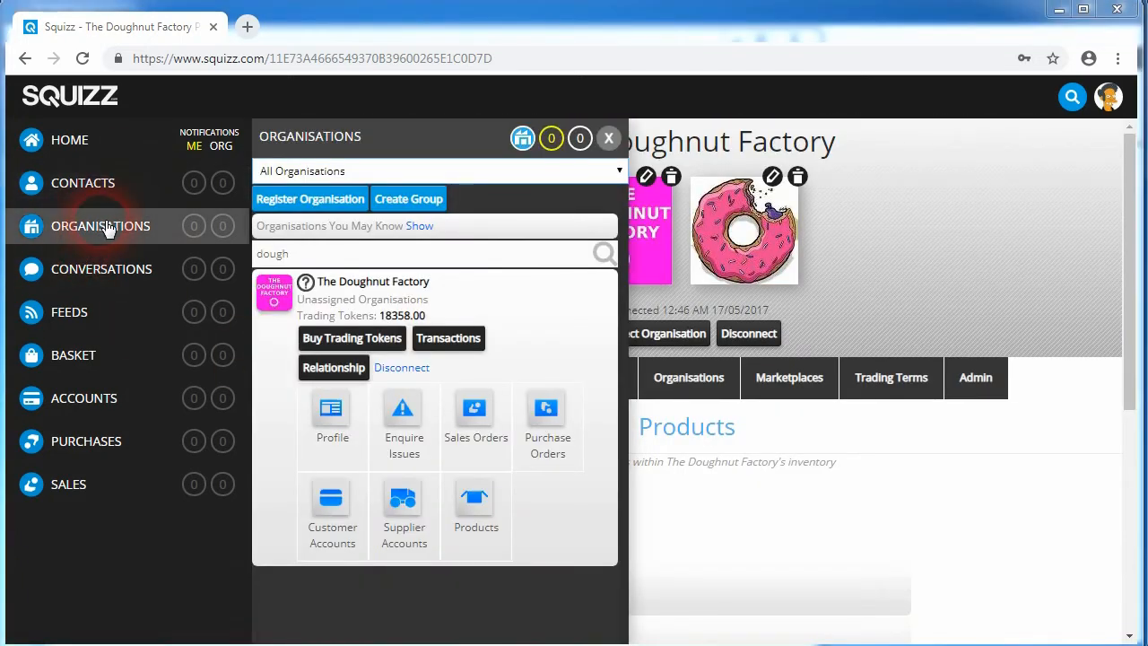
pyautogui.click(334, 500)
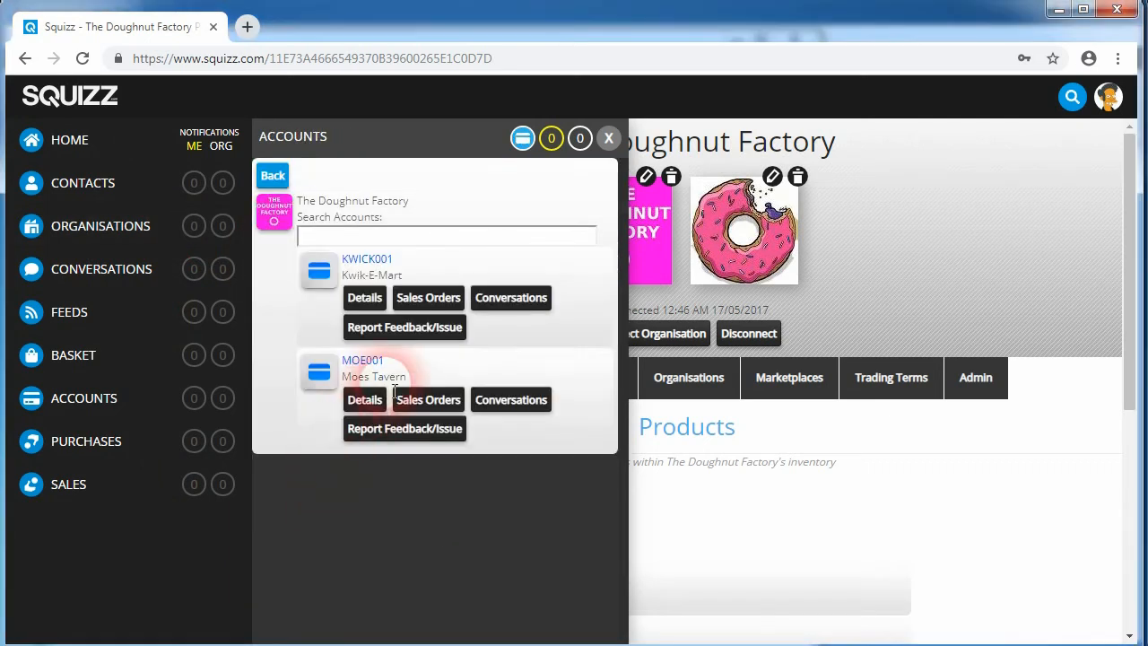
pyautogui.click(372, 301)
pyautogui.click(689, 162)
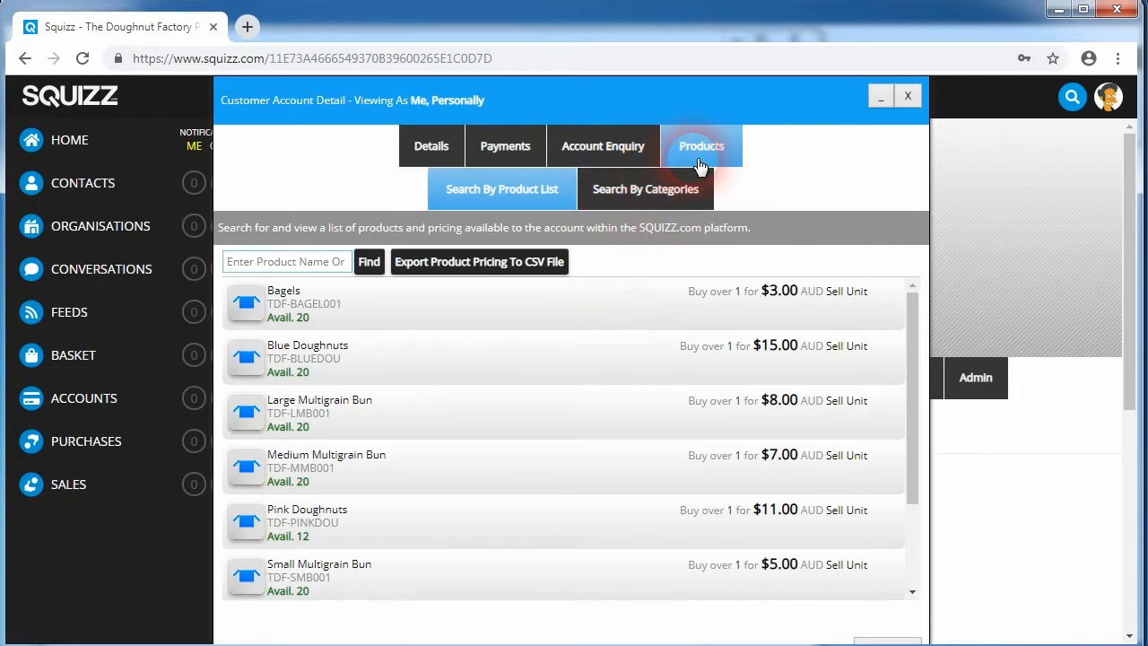
pyautogui.click(645, 189)
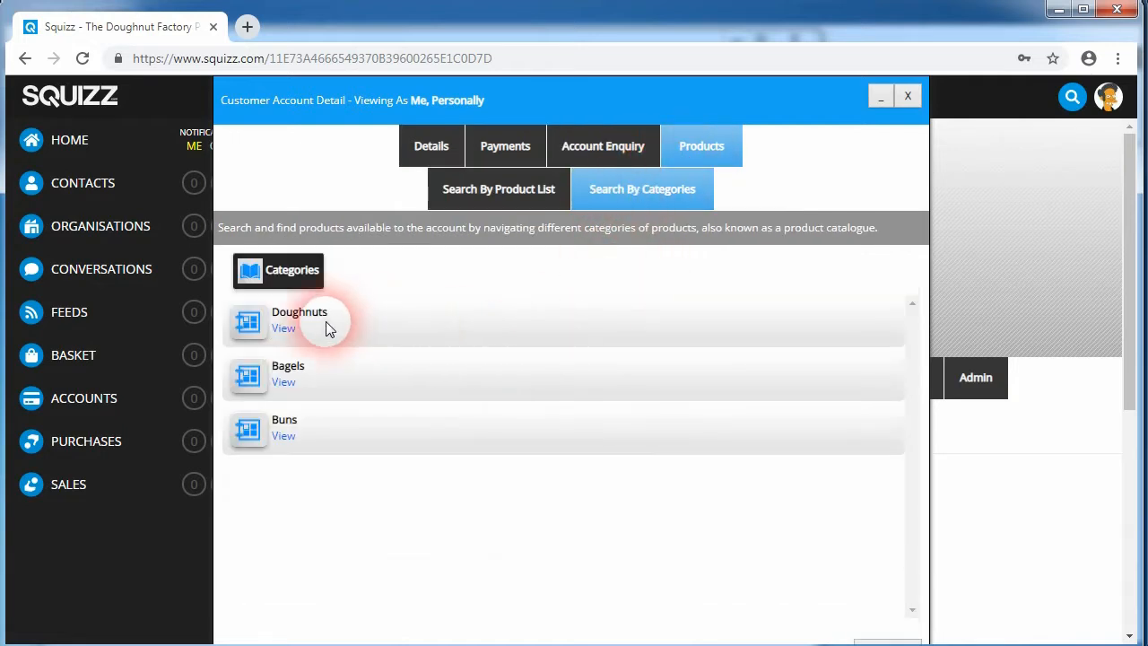
pyautogui.click(286, 330)
pyautogui.scroll(-1, 538, 485)
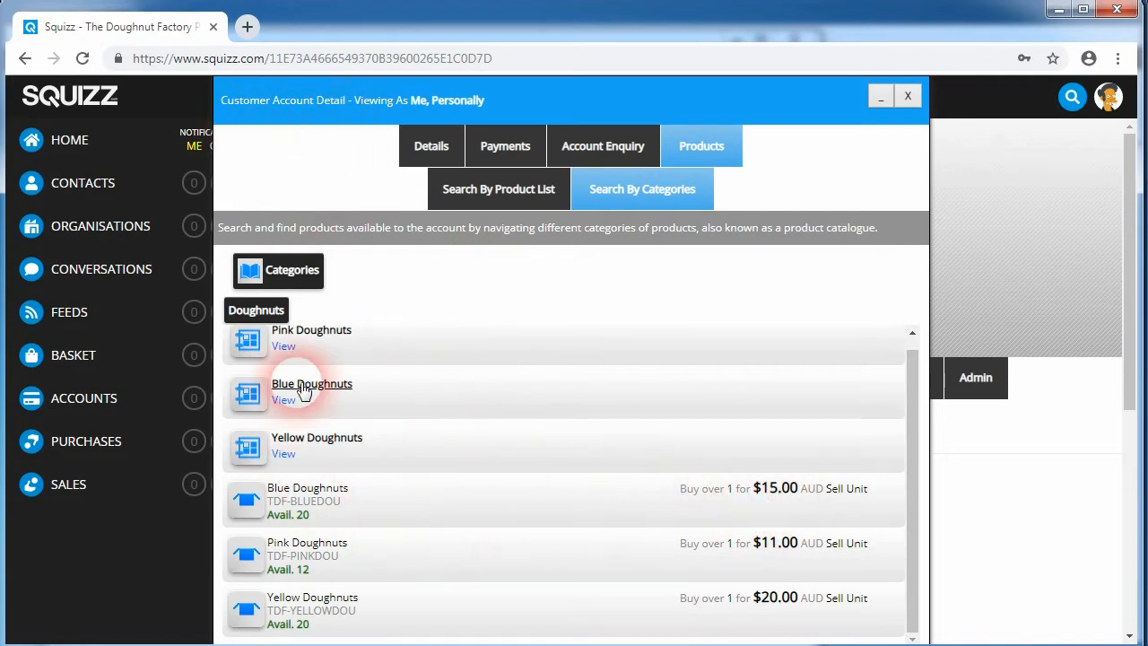
pyautogui.click(255, 270)
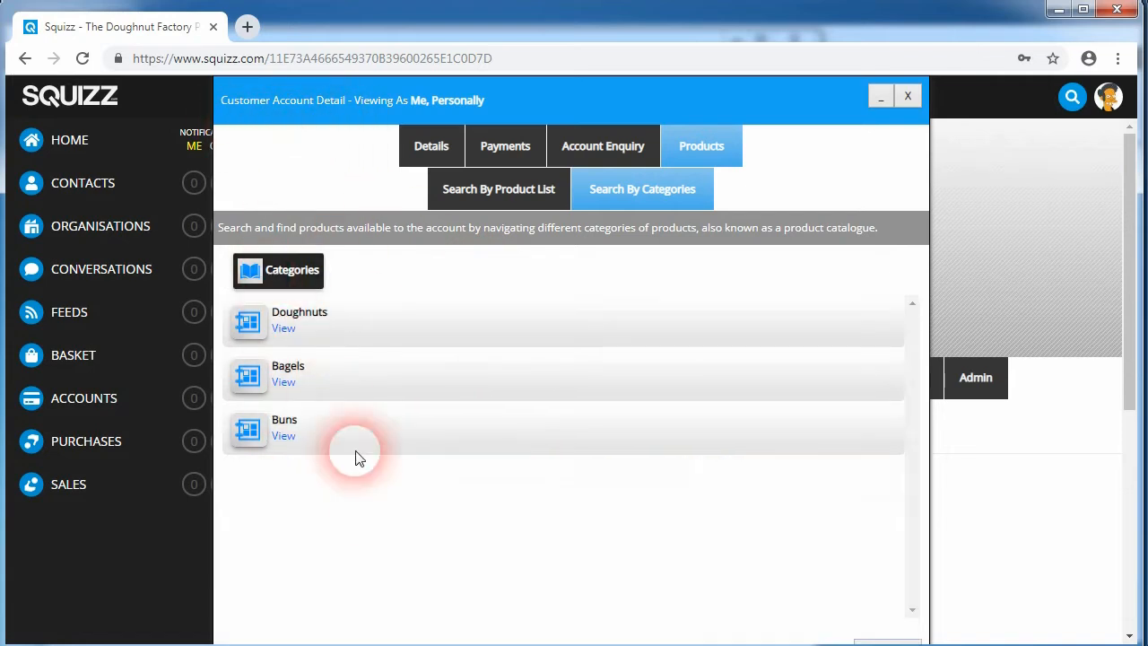
pyautogui.click(908, 95)
# Step: Close the organisations panel and open the Doughnut Factory's Admin section
pyautogui.click(609, 139)
pyautogui.scroll(-2, 969, 333)
pyautogui.scroll(2, 973, 333)
pyautogui.click(974, 377)
# Step: Switch to Squizz Connector and run the Export Product Attributes data export once off to the SQUIZZ Platform
pyautogui.scroll(-4, 957, 322)
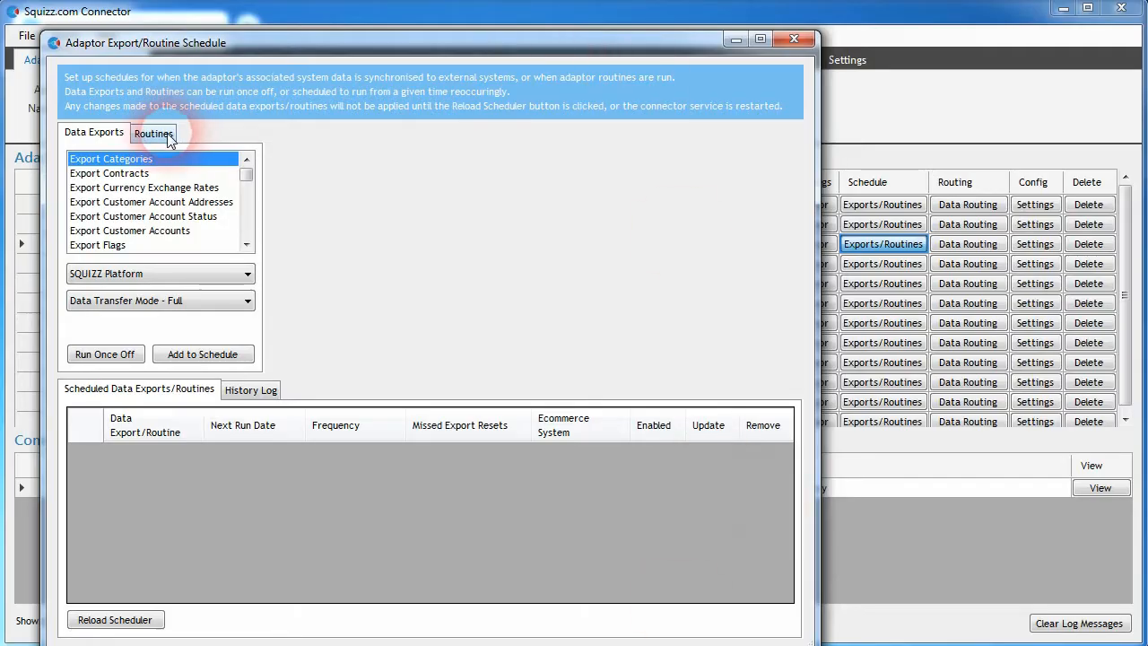
pyautogui.scroll(-1, 245, 185)
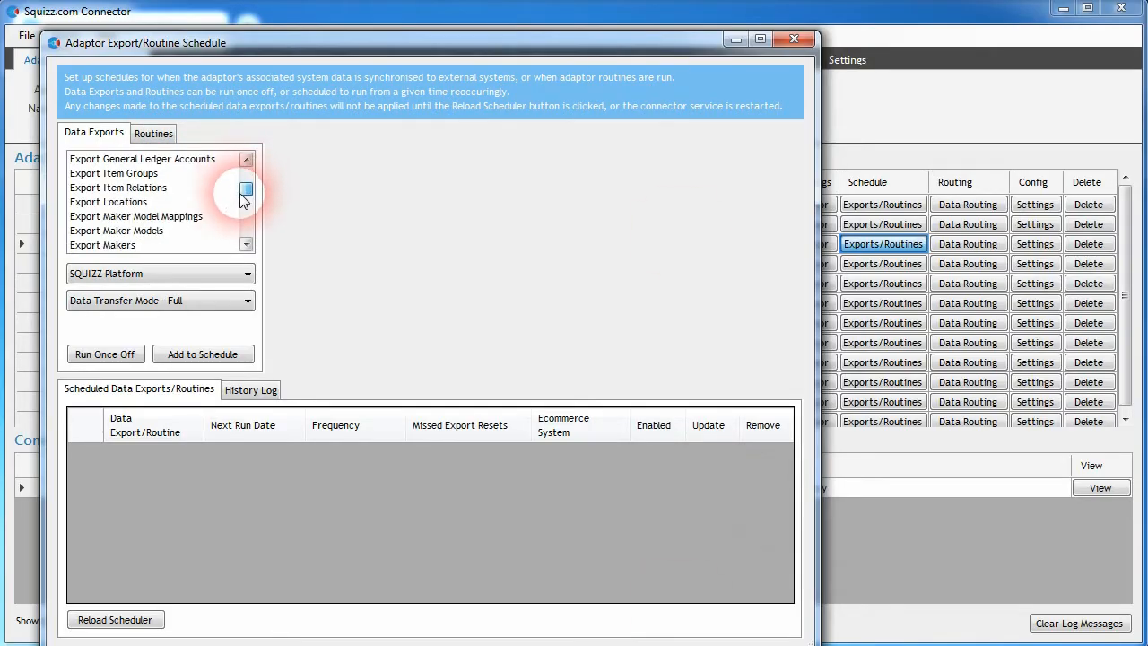
pyautogui.moveTo(240, 198)
pyautogui.mouseDown()
pyautogui.moveTo(240, 170)
pyautogui.moveTo(244, 211)
pyautogui.mouseUp()
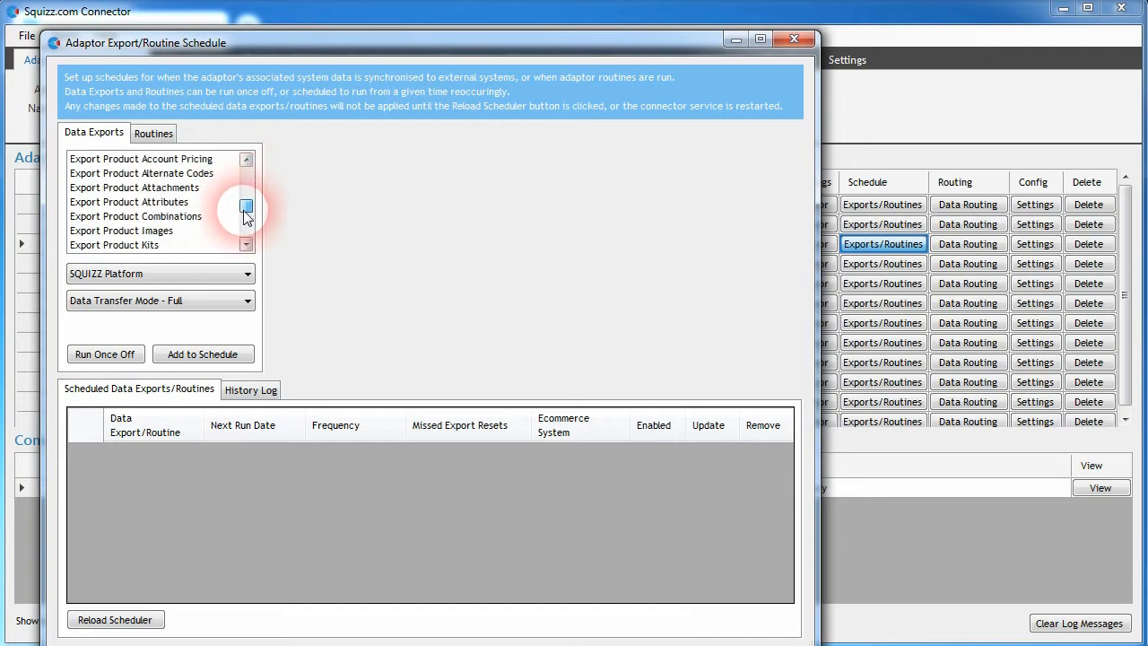
pyautogui.click(135, 202)
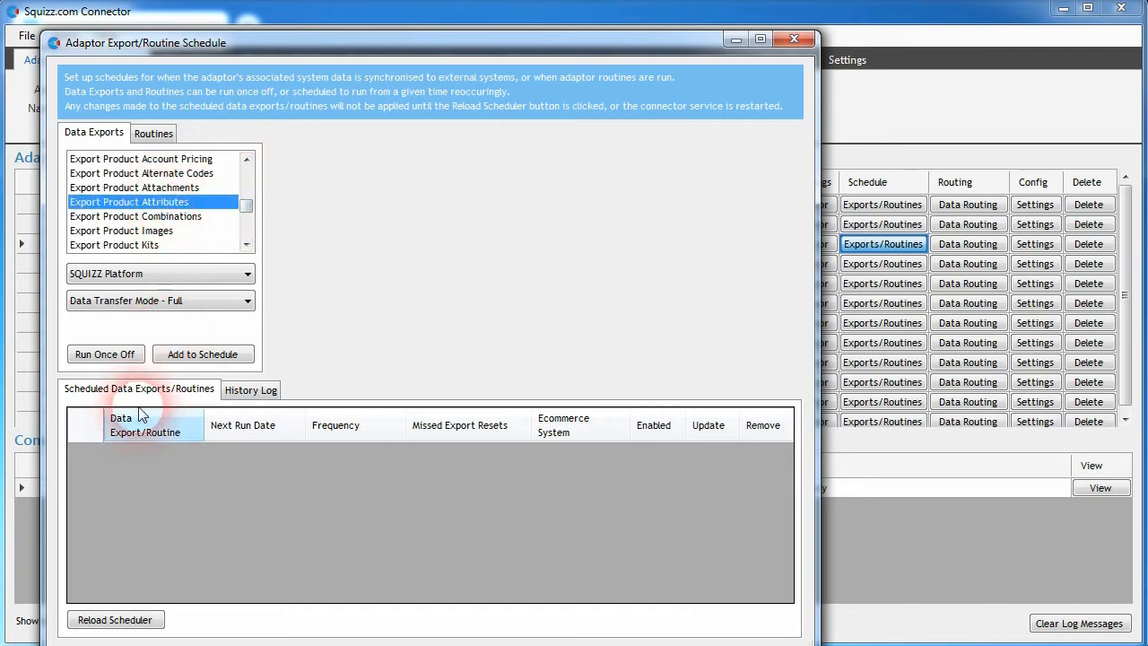
pyautogui.click(104, 354)
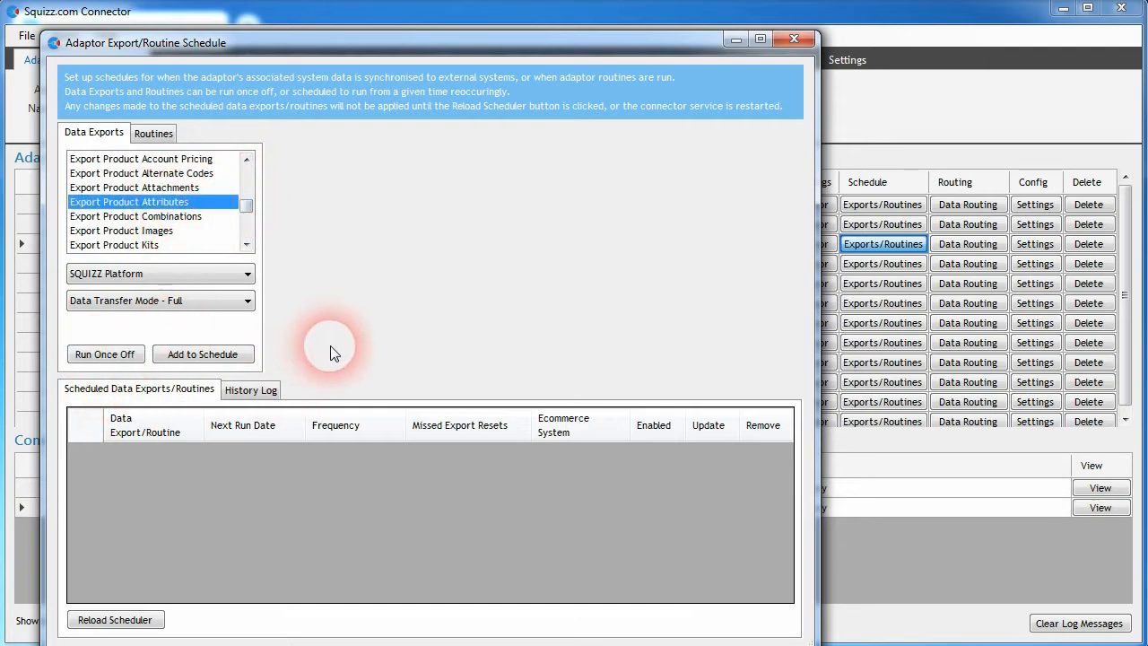
pyautogui.click(792, 39)
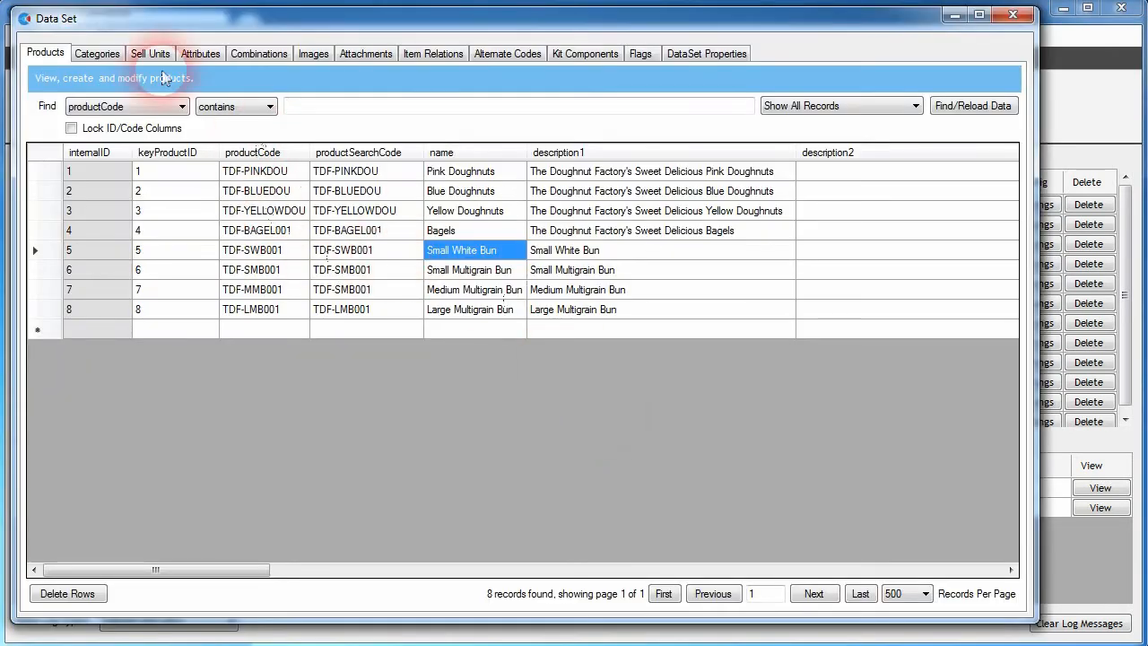
# Step: Review the attribute profiles and the attributes with their keys and names in the adaptor's data set
pyautogui.click(201, 56)
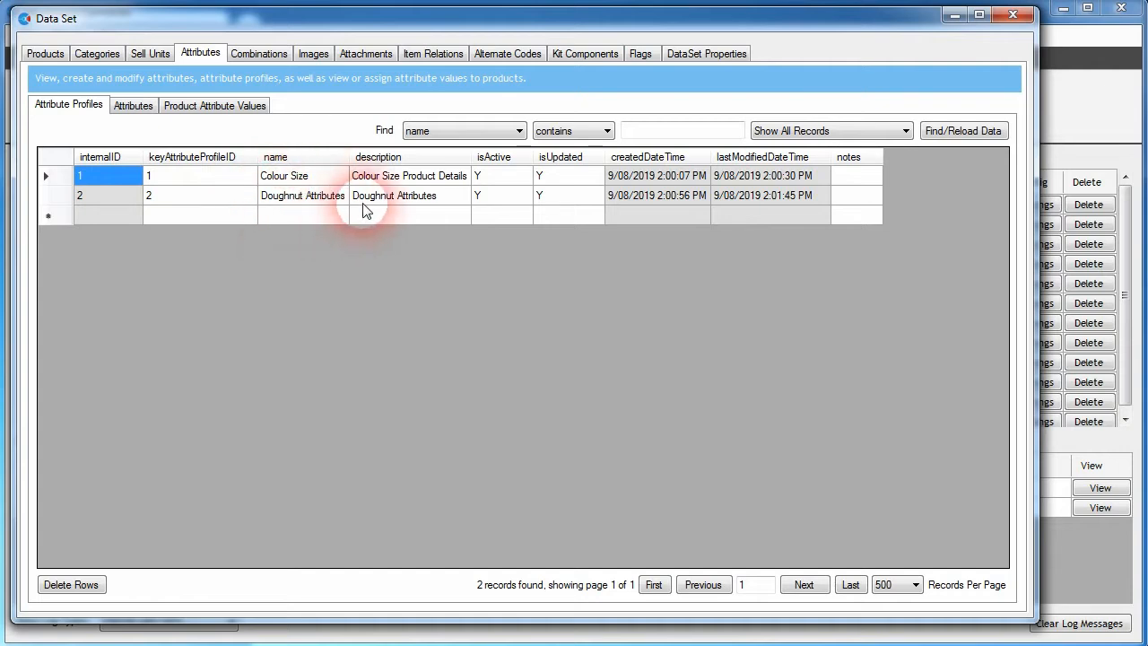
pyautogui.click(131, 106)
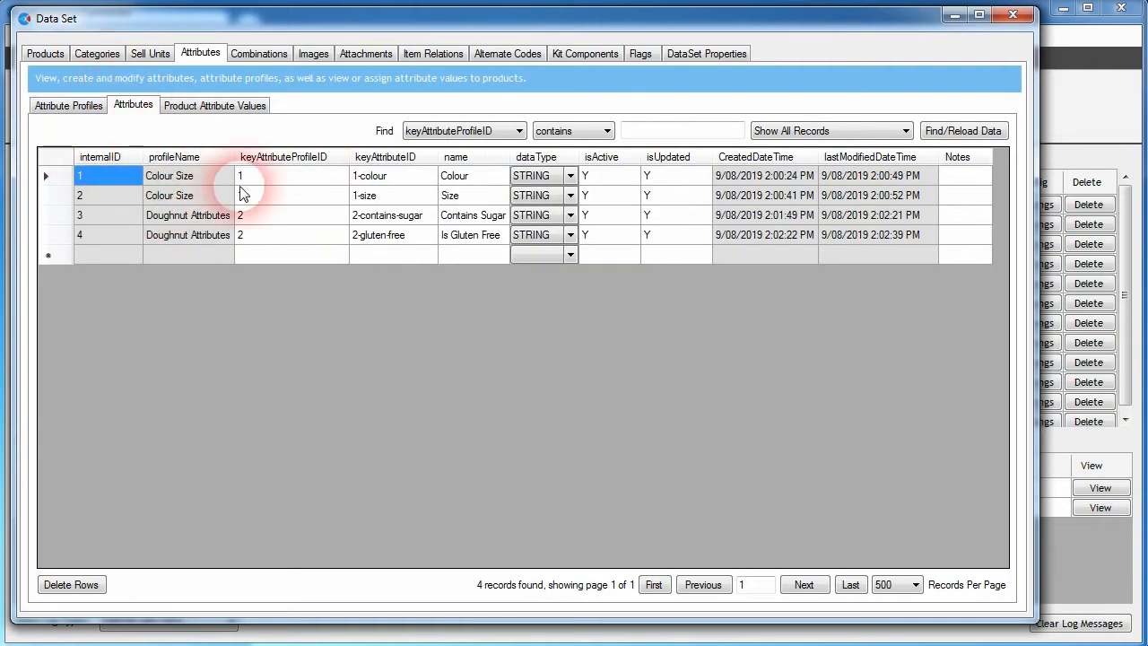
pyautogui.click(381, 178)
pyautogui.click(392, 204)
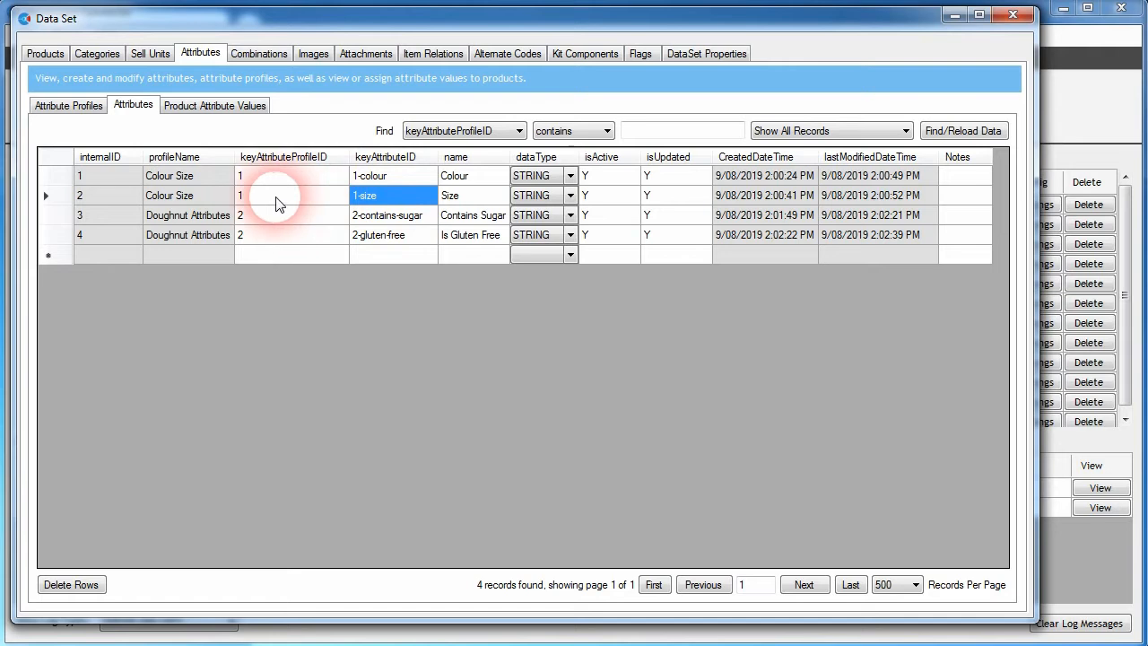
pyautogui.click(386, 178)
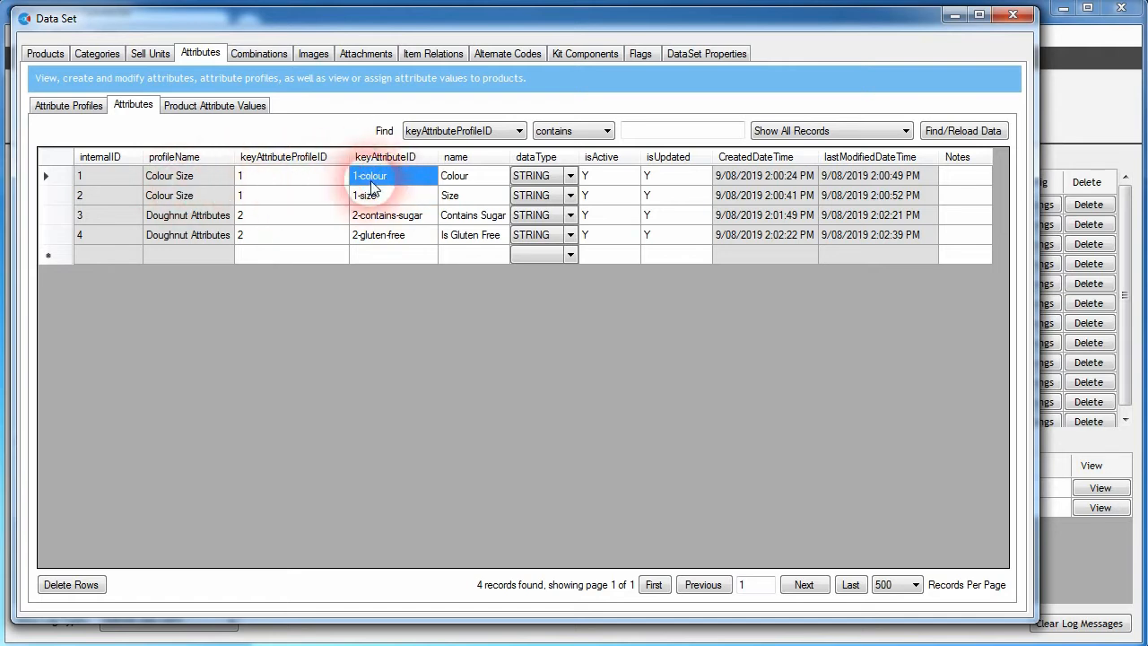
pyautogui.click(368, 197)
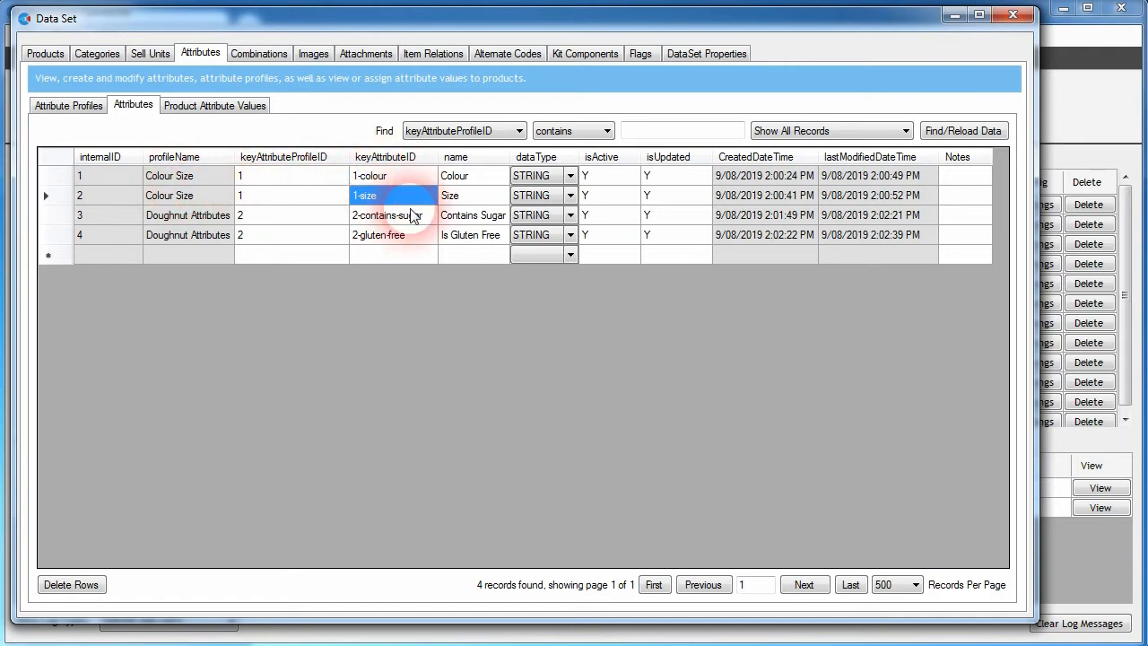
pyautogui.click(359, 220)
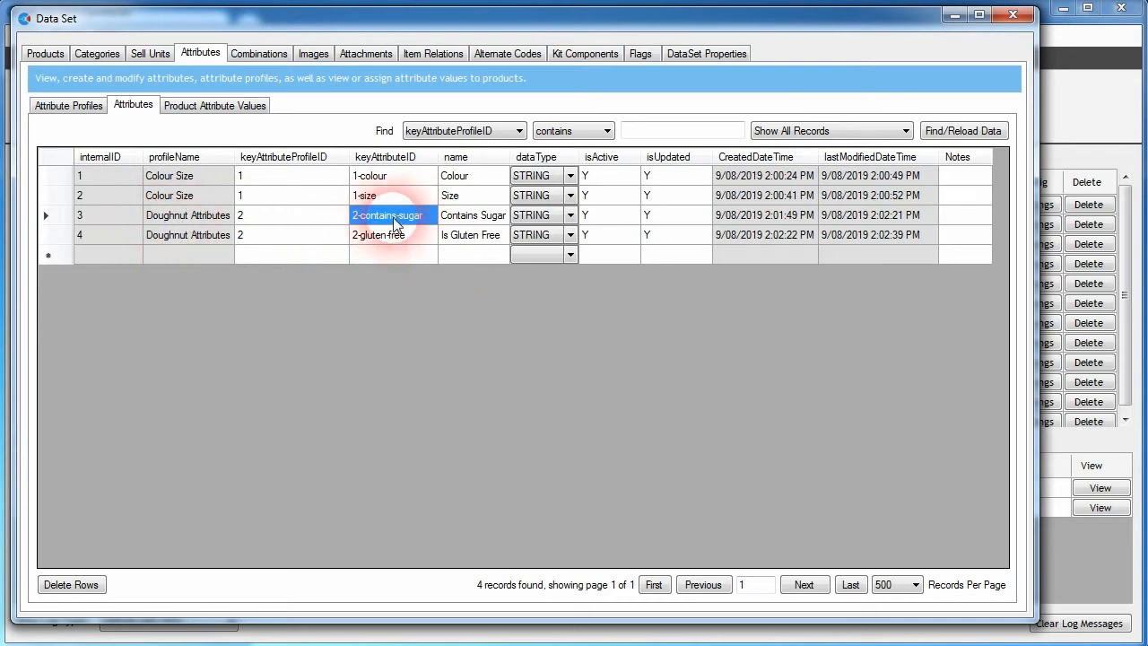
pyautogui.click(471, 220)
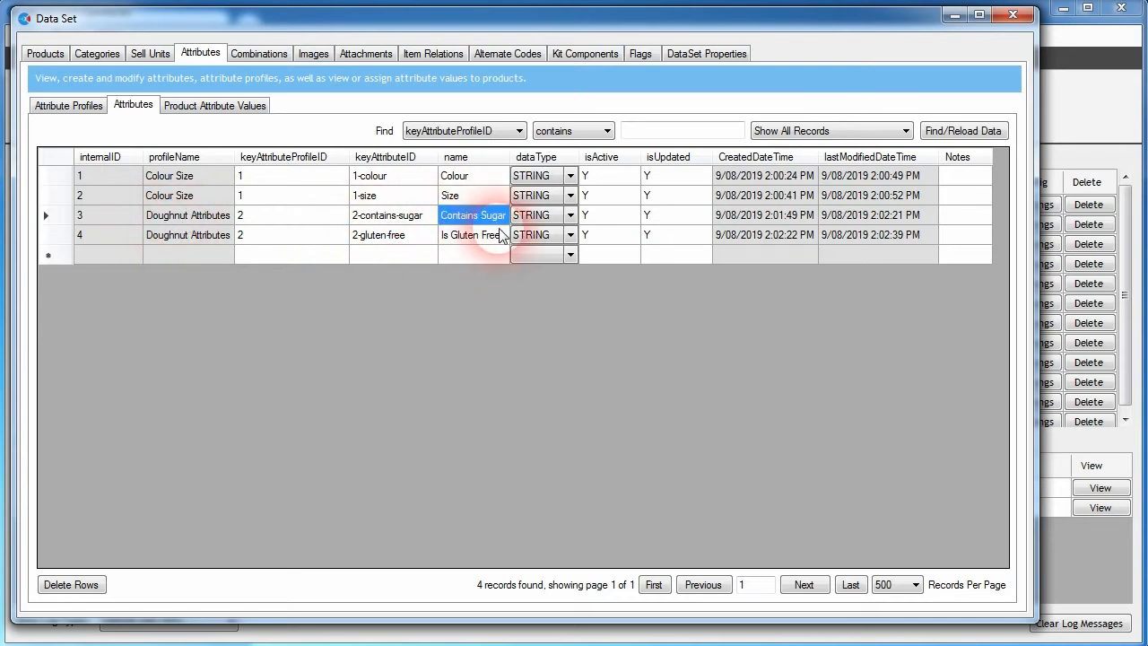
pyautogui.click(501, 235)
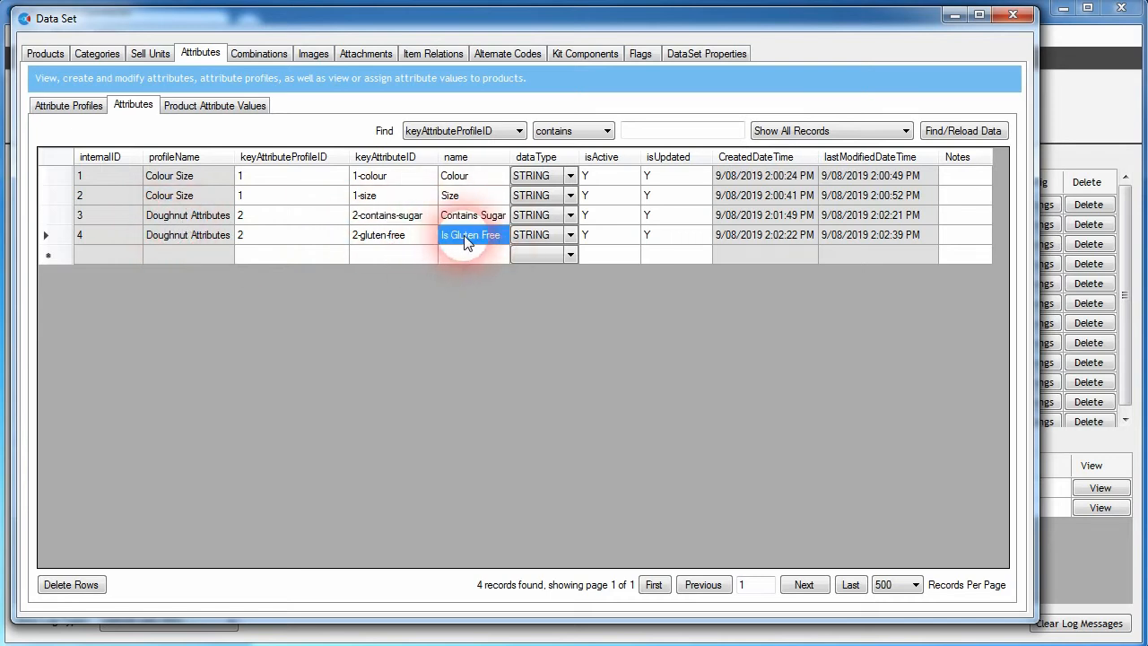
# Step: Review the product attribute values for colour, size, sugar and gluten in the data set
pyautogui.click(205, 106)
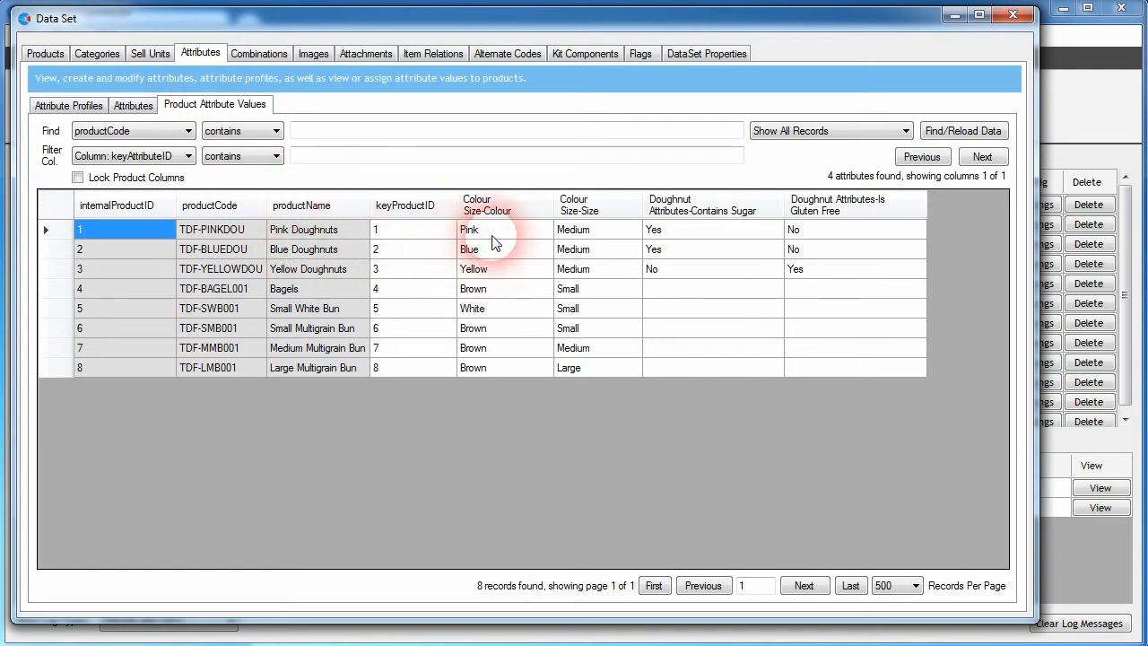
pyautogui.click(302, 231)
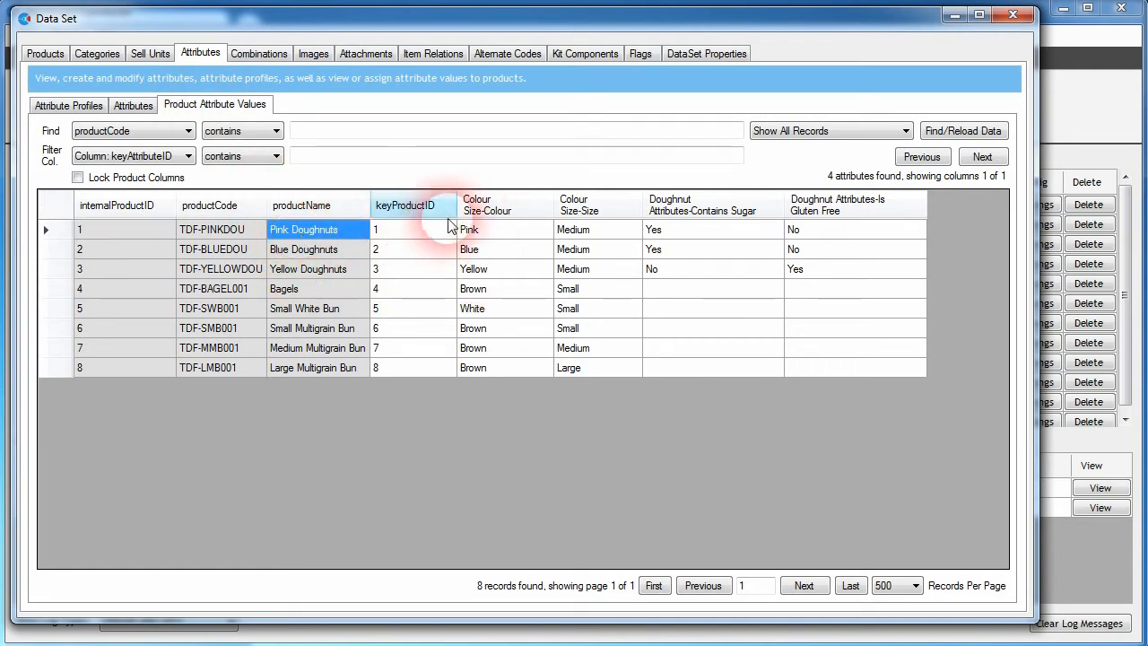
pyautogui.click(493, 232)
pyautogui.click(585, 232)
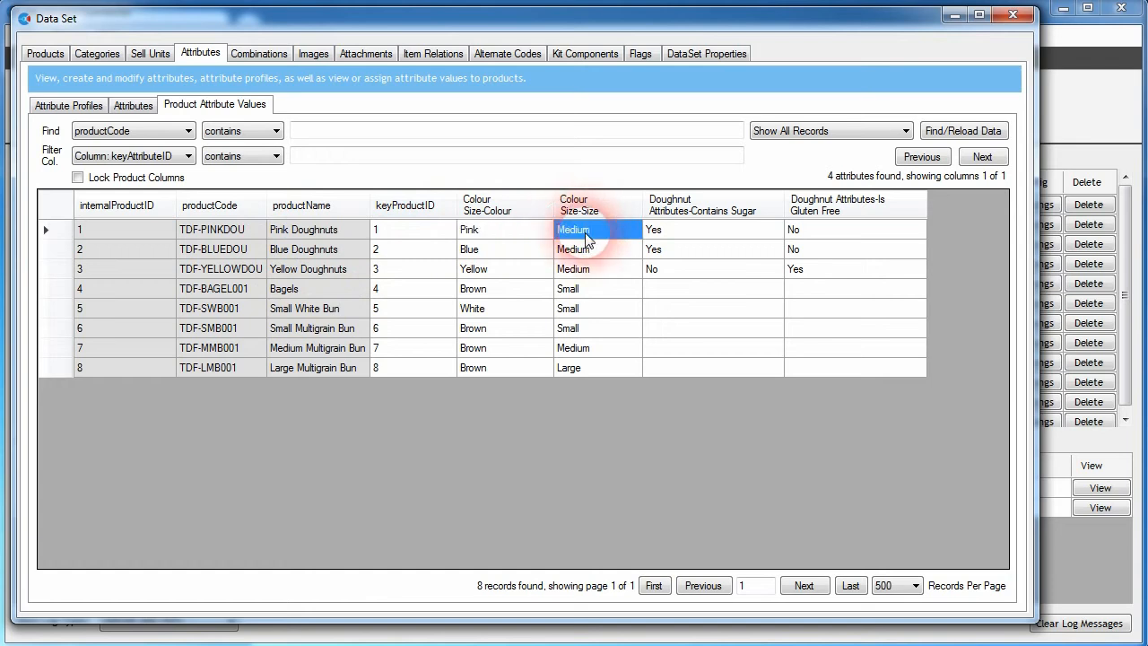
pyautogui.click(656, 233)
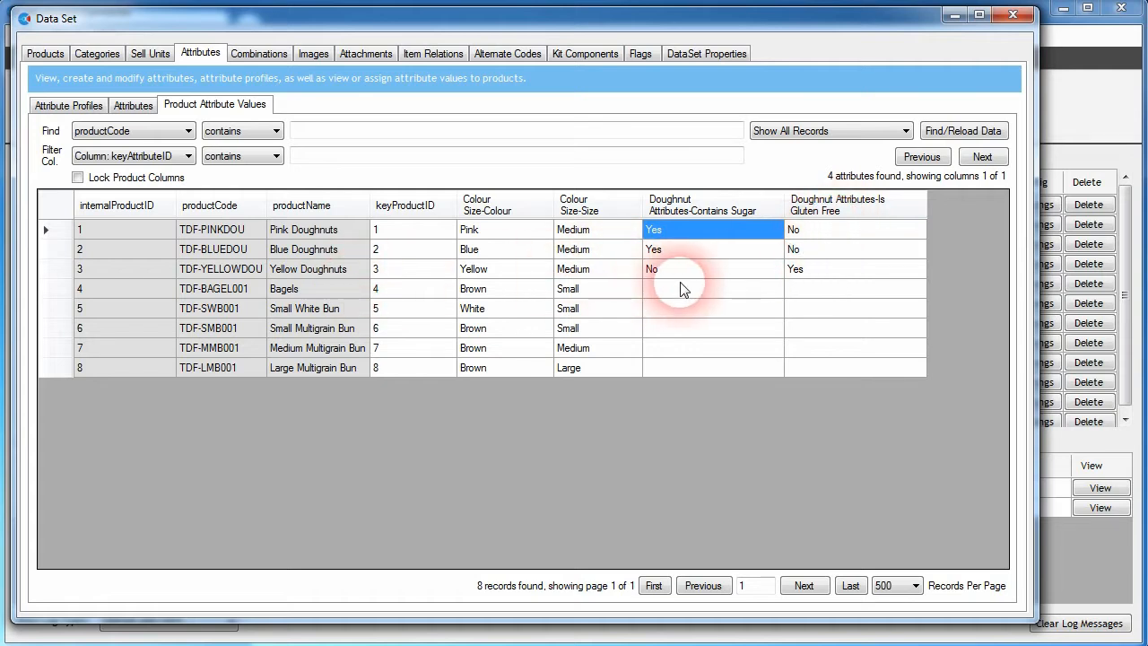
pyautogui.click(804, 271)
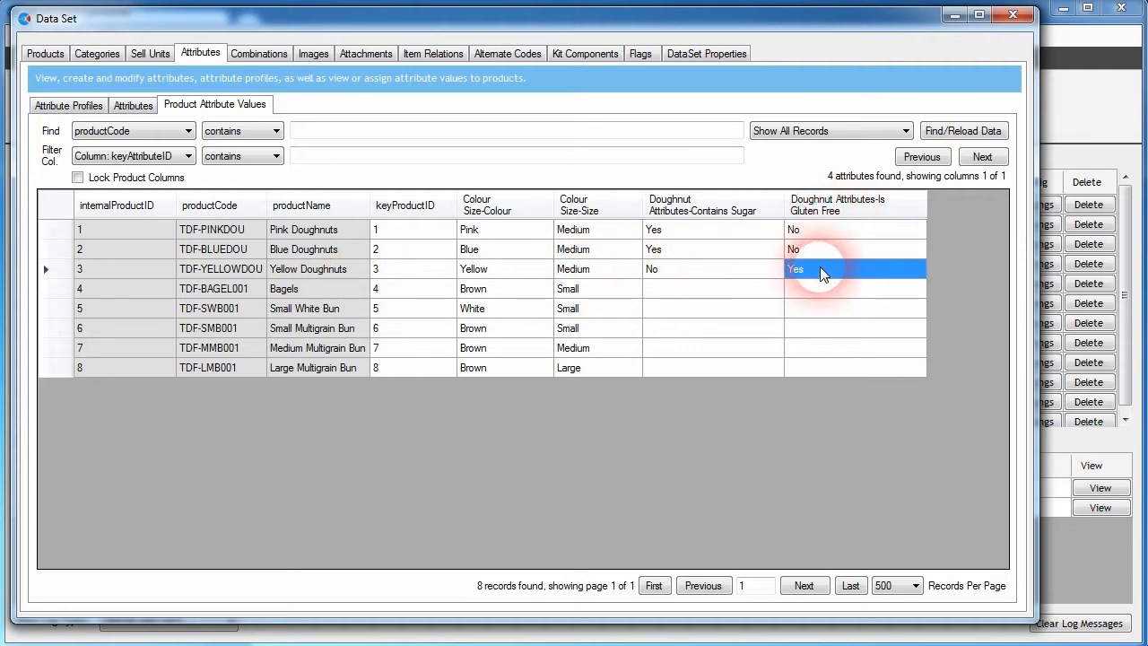
pyautogui.click(680, 271)
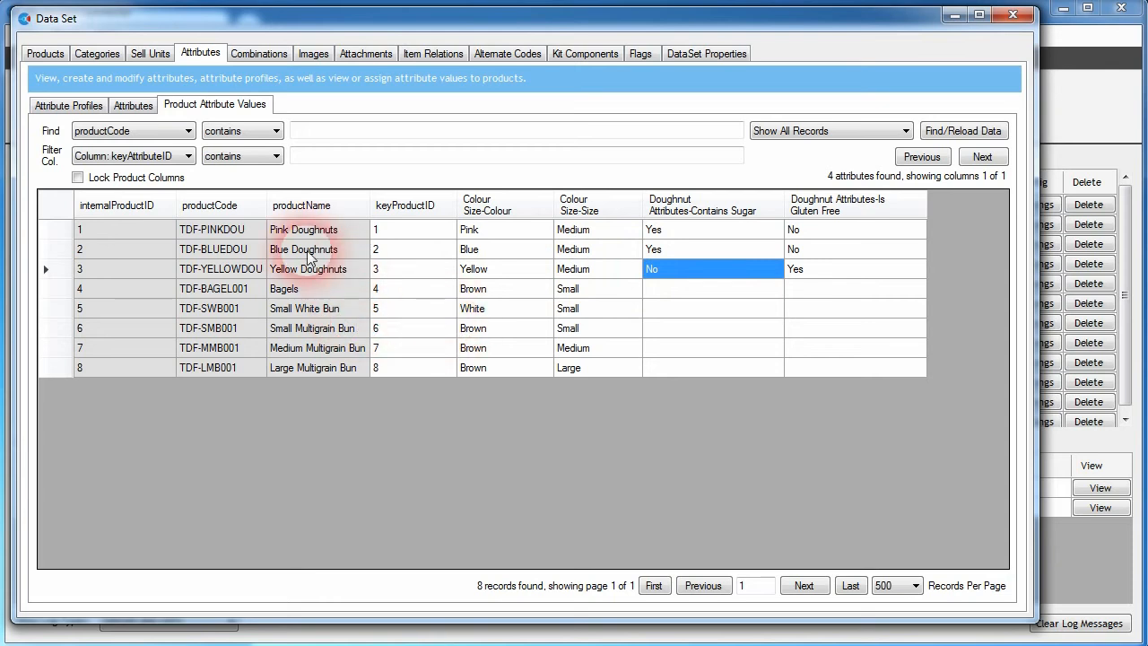
# Step: Return to SQUIZZ and open the Doughnut Factory's imported attribute profiles
pyautogui.click(956, 15)
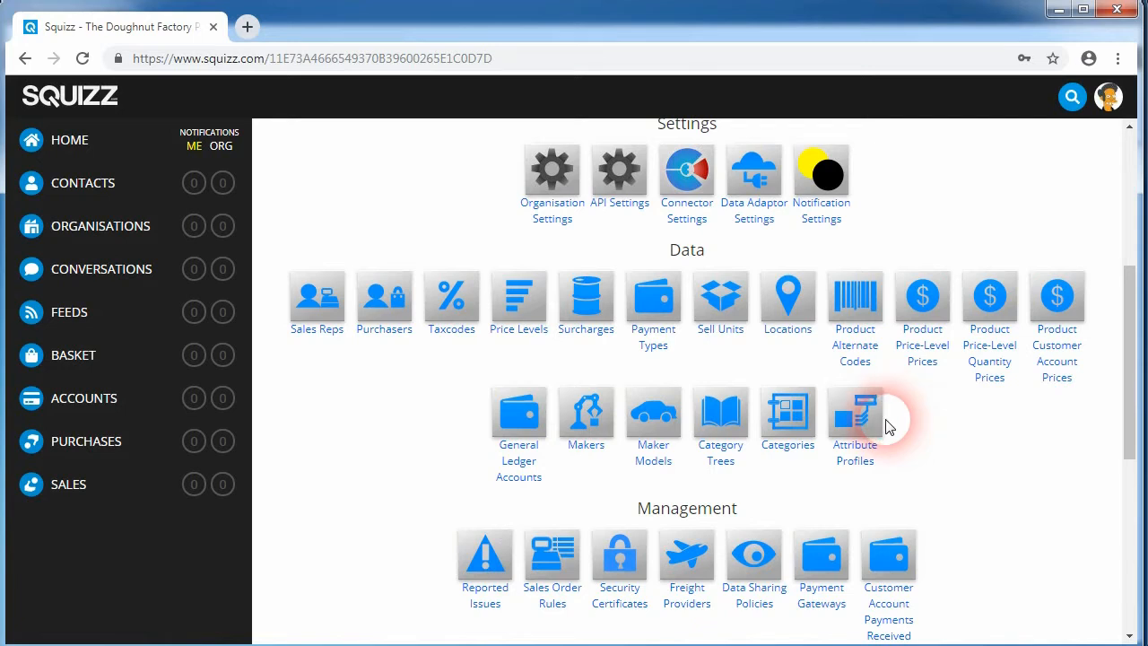
pyautogui.click(865, 433)
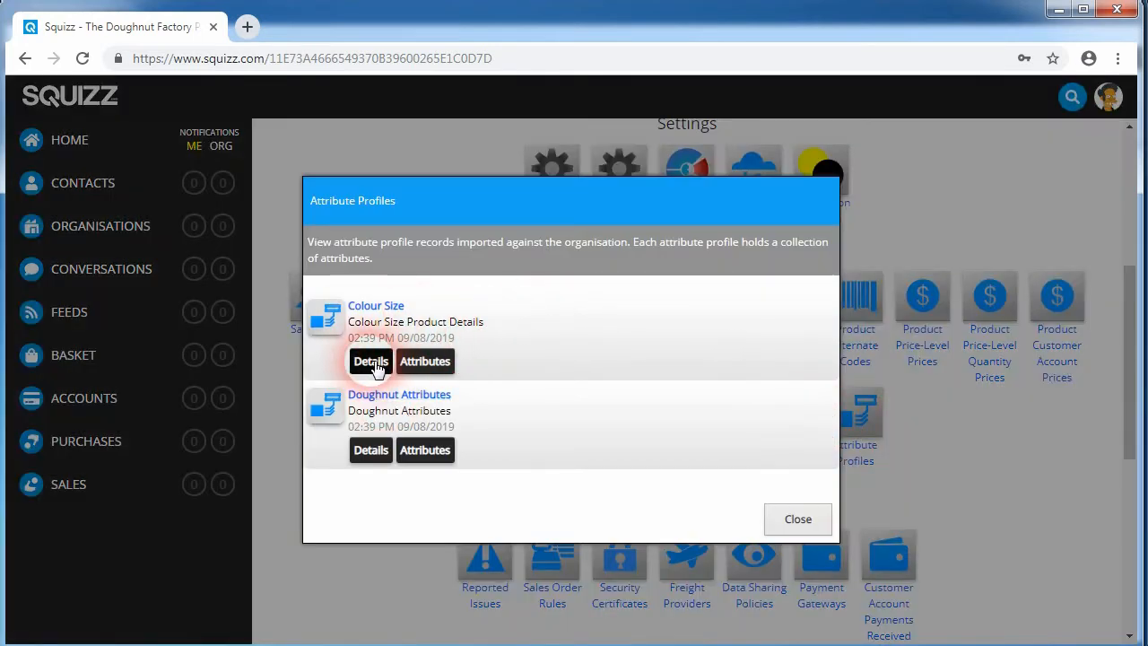
# Step: View the attributes of the Colour Size and Doughnut Attributes profiles, then close the attribute profiles
pyautogui.click(416, 366)
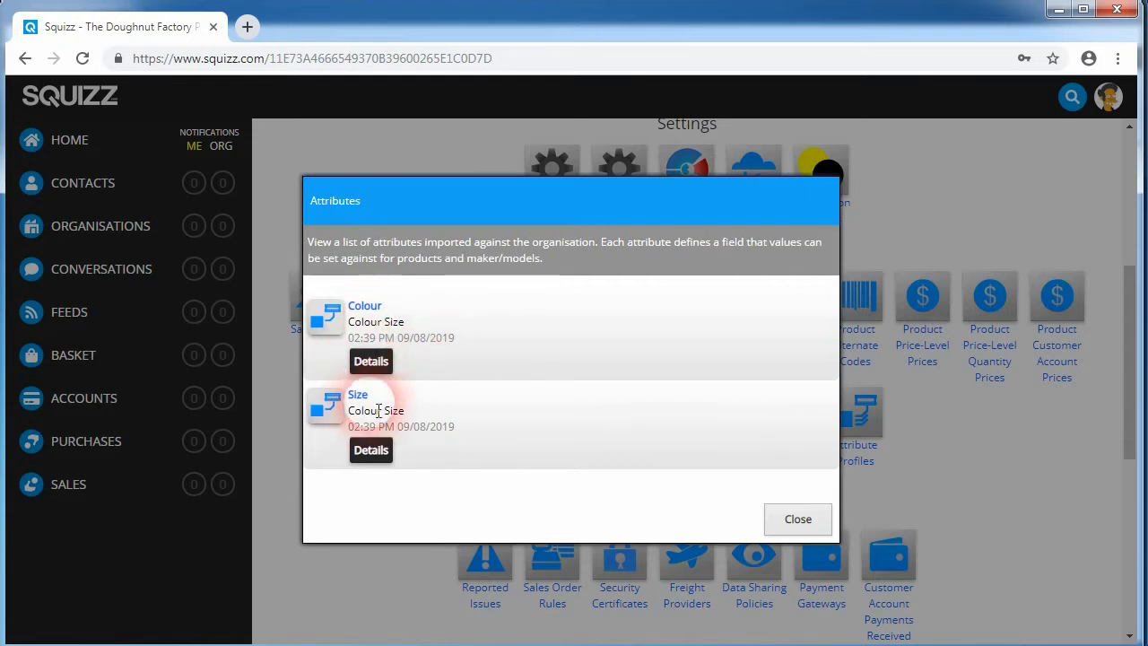
pyautogui.click(788, 520)
pyautogui.click(421, 453)
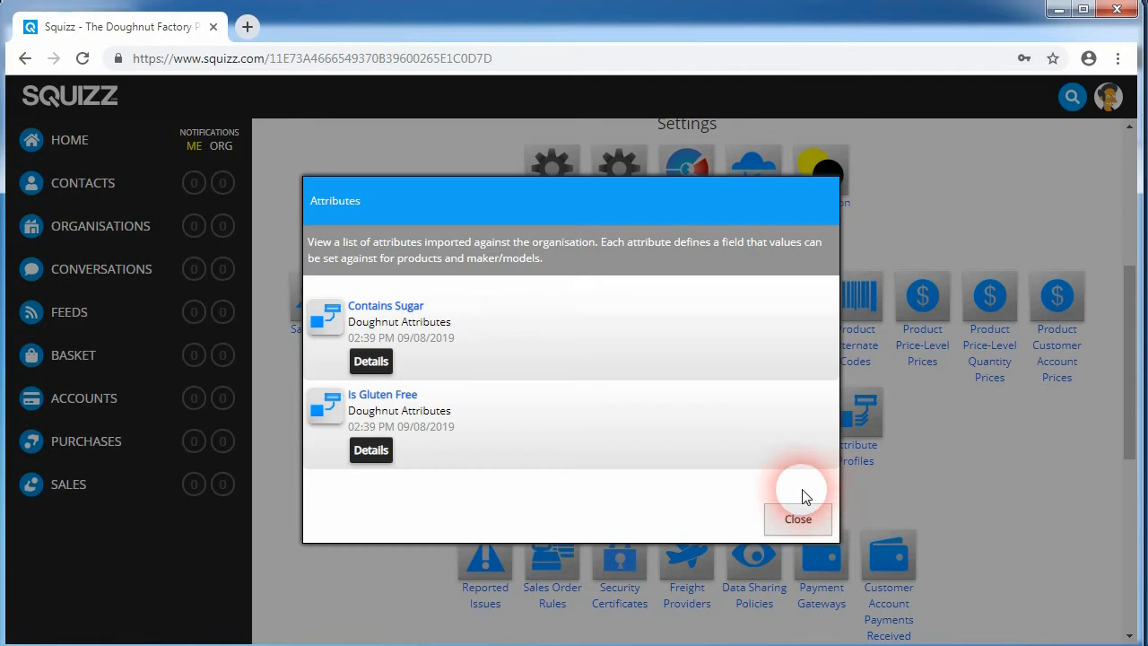
pyautogui.click(798, 518)
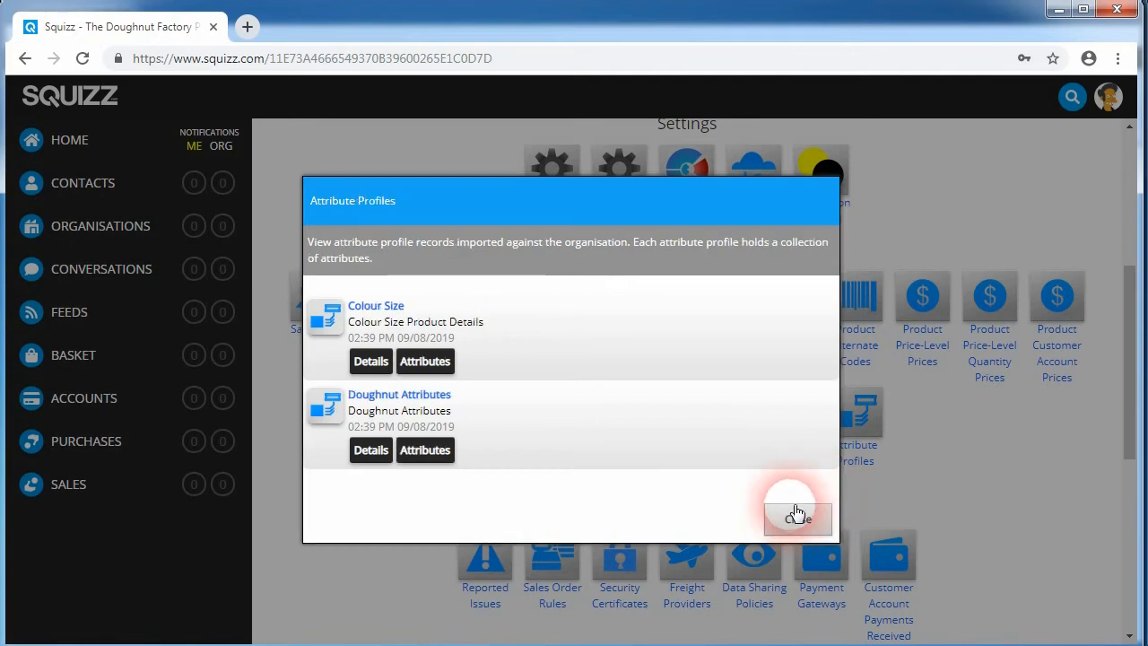
pyautogui.click(798, 519)
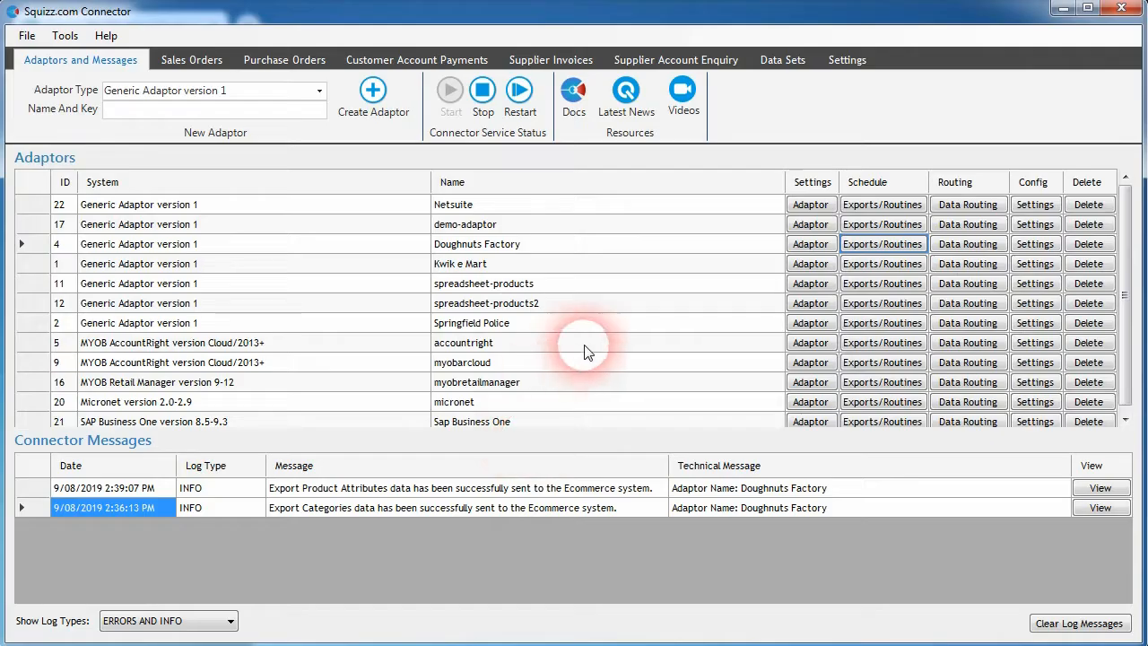
# Step: Run the Export Makers data export once off for the Doughnuts Factory adaptor to the SQUIZZ Platform in Full transfer mode
pyautogui.click(893, 244)
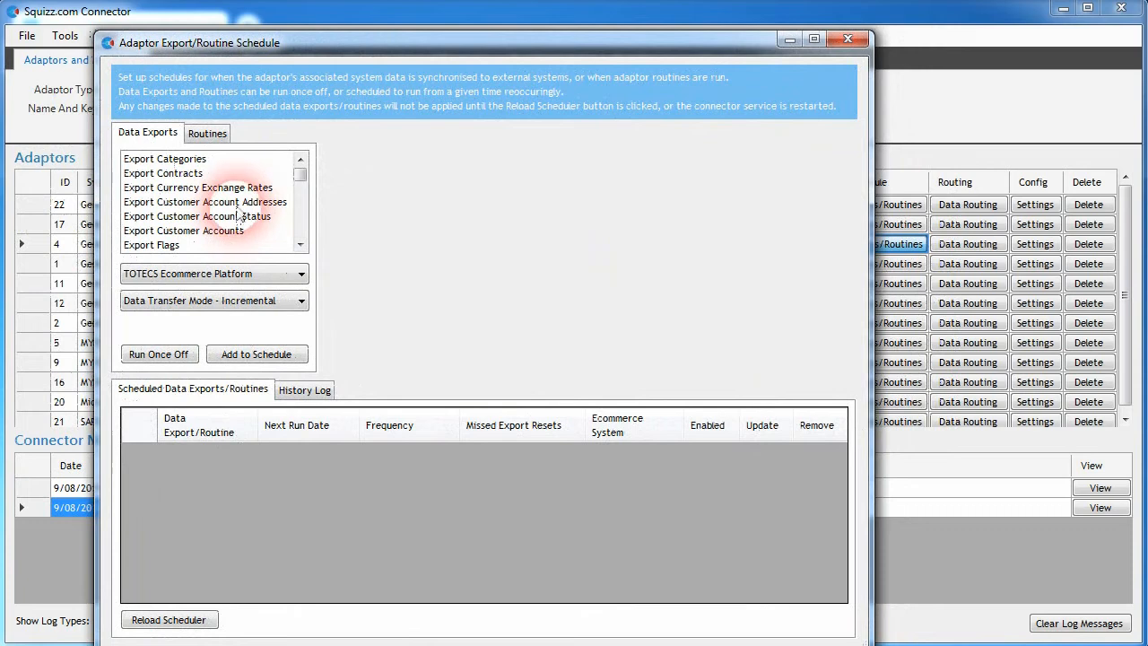
pyautogui.moveTo(301, 170); pyautogui.dragTo(292, 194)
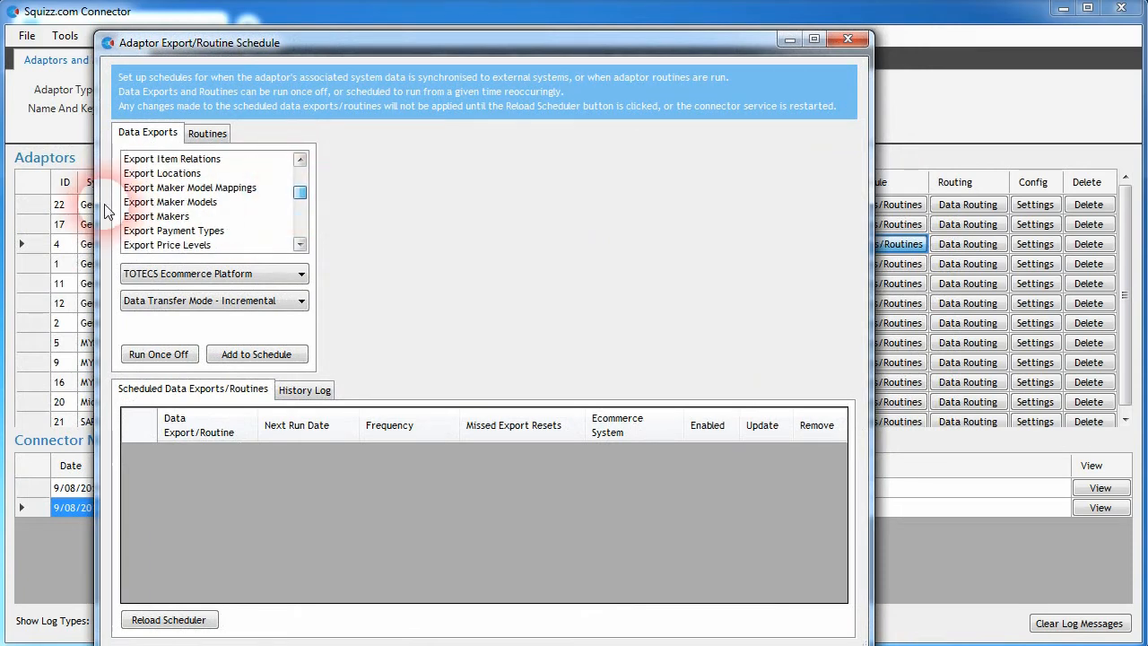
pyautogui.click(166, 220)
pyautogui.click(194, 203)
pyautogui.click(214, 189)
pyautogui.click(179, 218)
pyautogui.click(199, 296)
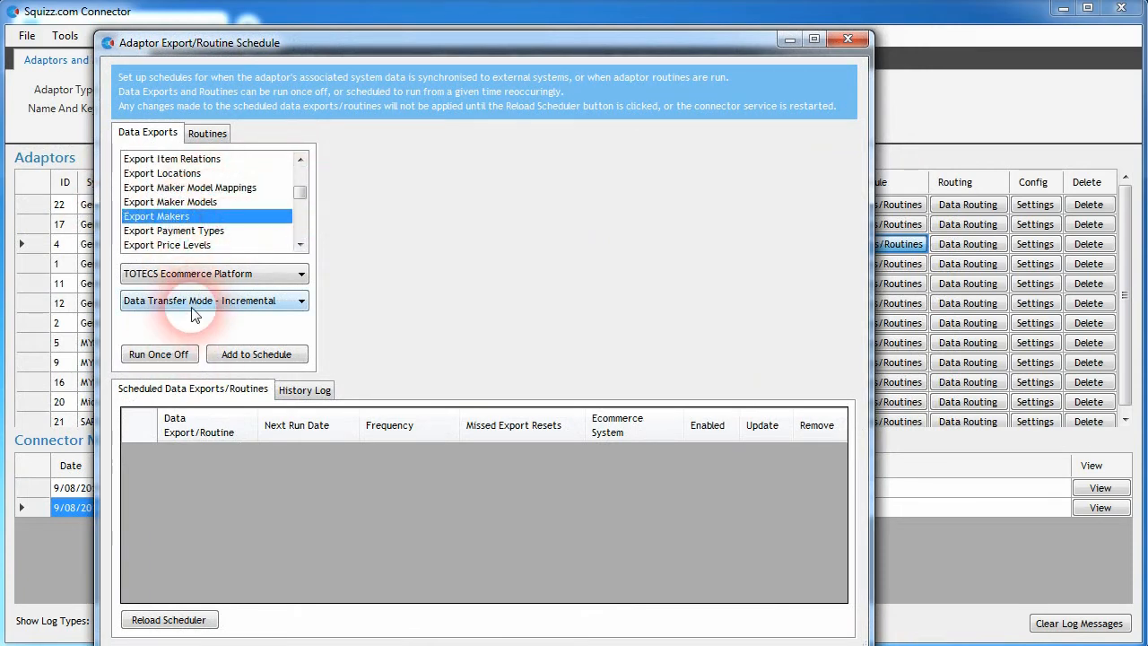
pyautogui.click(166, 332)
pyautogui.click(190, 274)
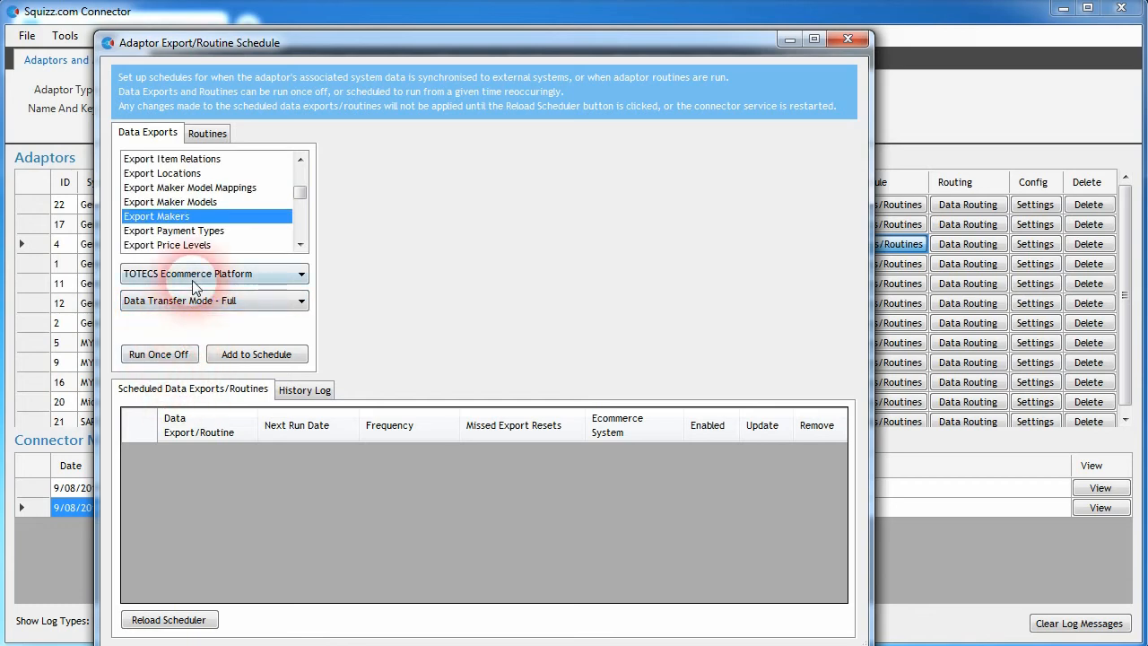
pyautogui.click(166, 307)
pyautogui.click(159, 354)
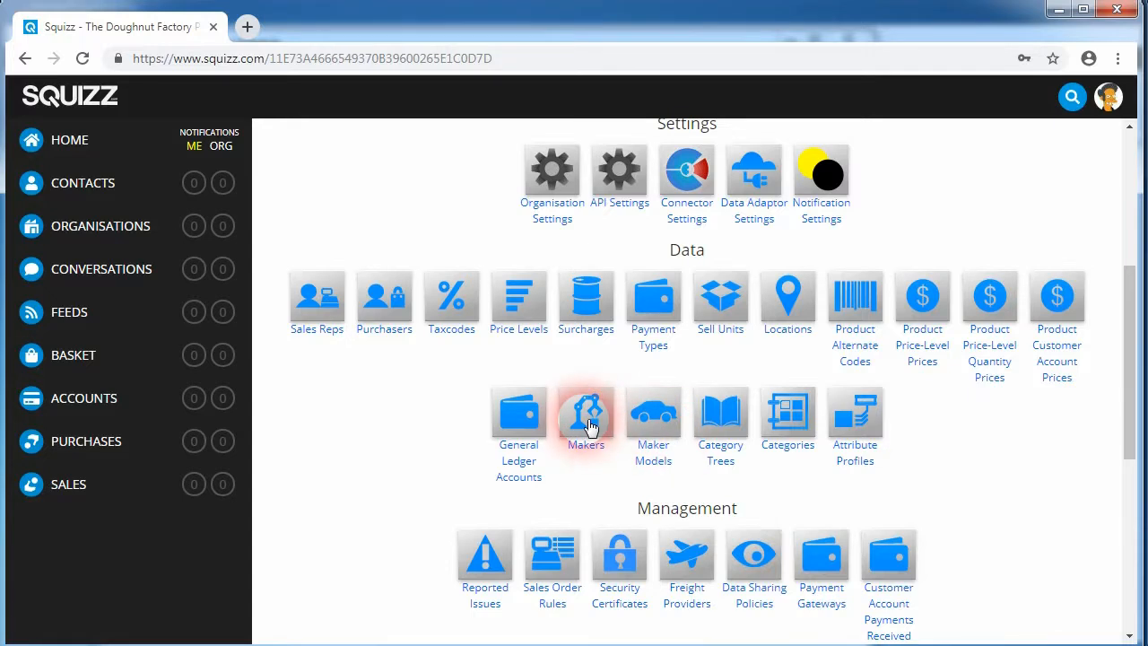
# Step: Open the Doughnut Factory's imported makers in SQUIZZ and review them before closing the list
pyautogui.click(587, 413)
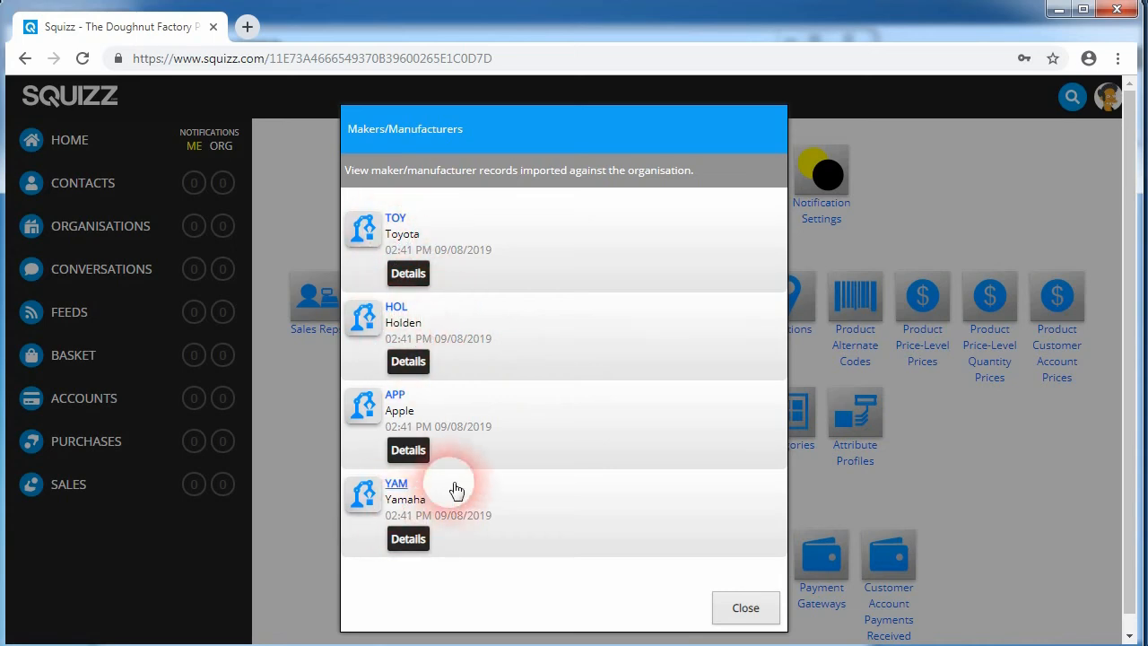
pyautogui.moveTo(386, 411); pyautogui.dragTo(419, 413)
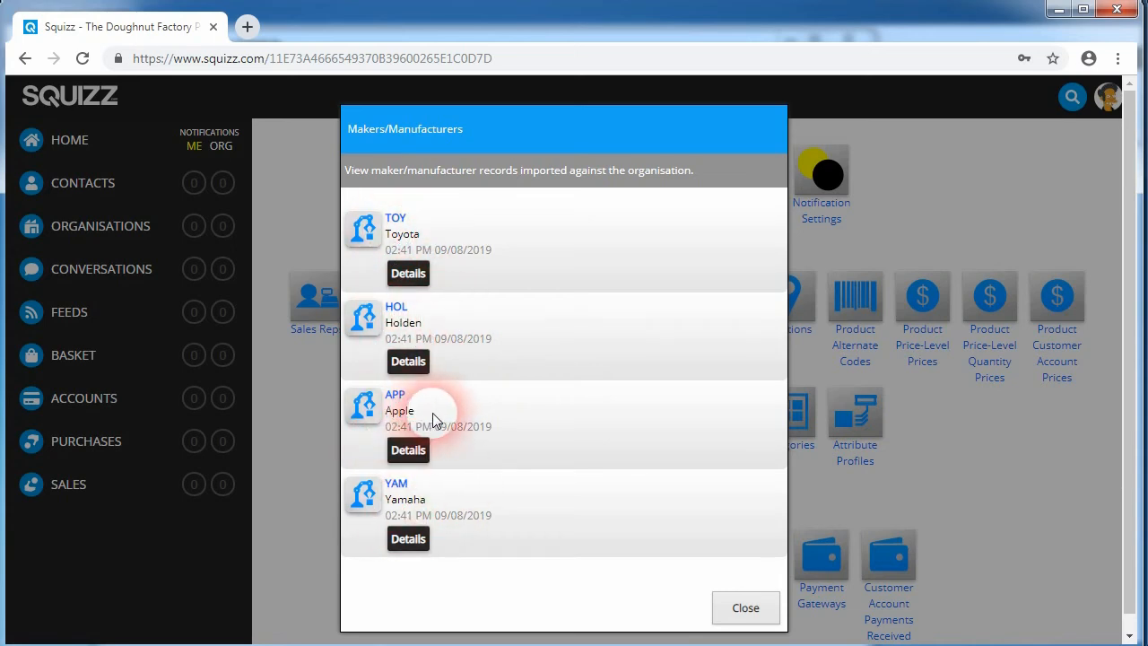
pyautogui.click(746, 608)
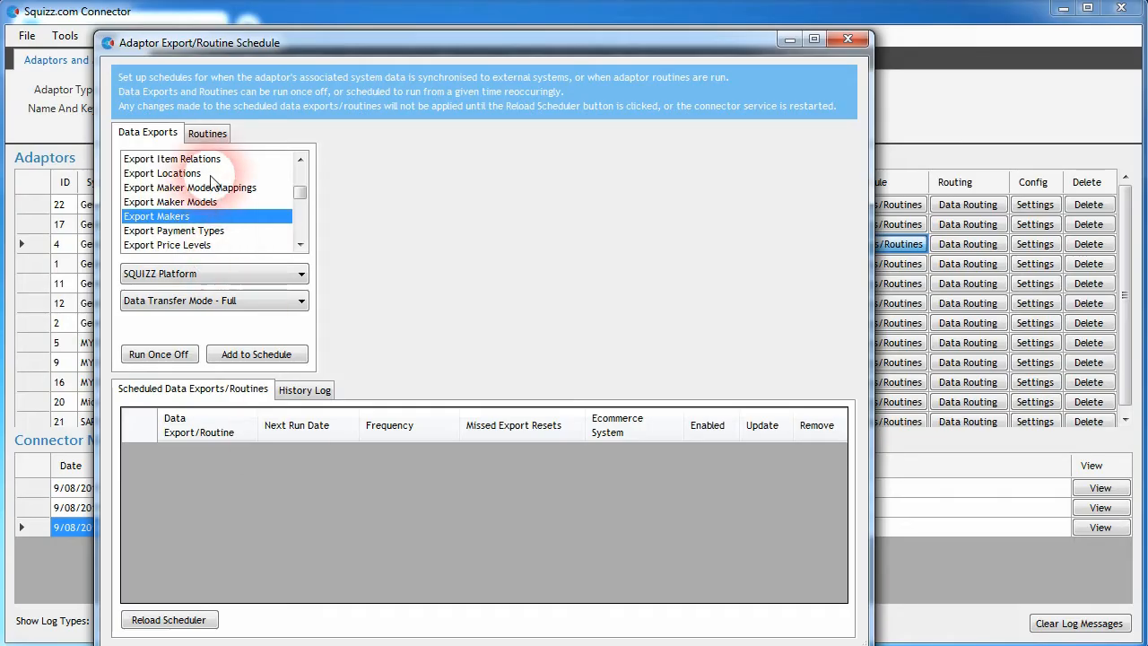
# Step: Run the Export Maker Models data export once off
pyautogui.click(205, 202)
pyautogui.click(153, 356)
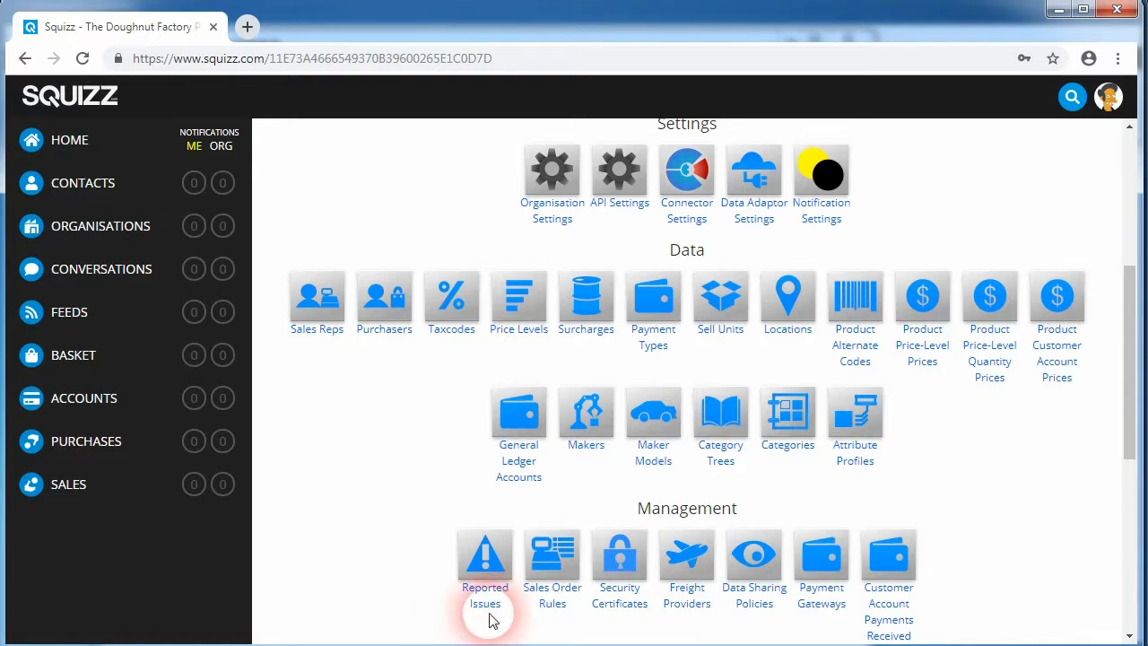
# Step: Open the imported maker models in SQUIZZ and inspect the Apple-iPhone-8 model's details
pyautogui.click(643, 435)
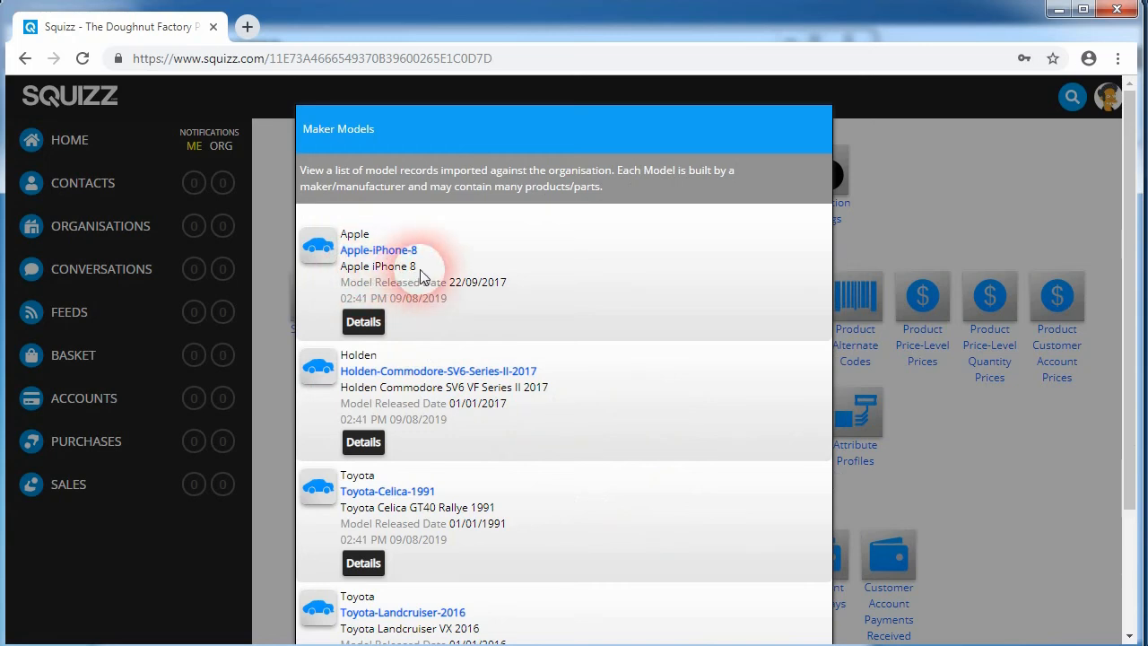
pyautogui.click(363, 321)
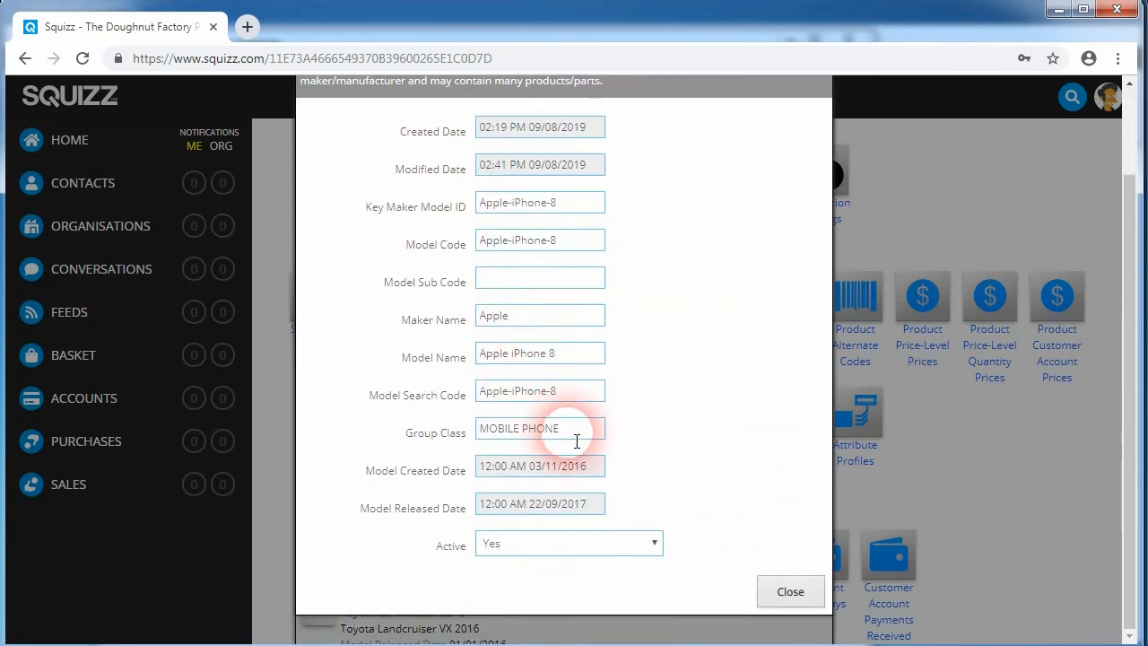
pyautogui.scroll(-1, 595, 448)
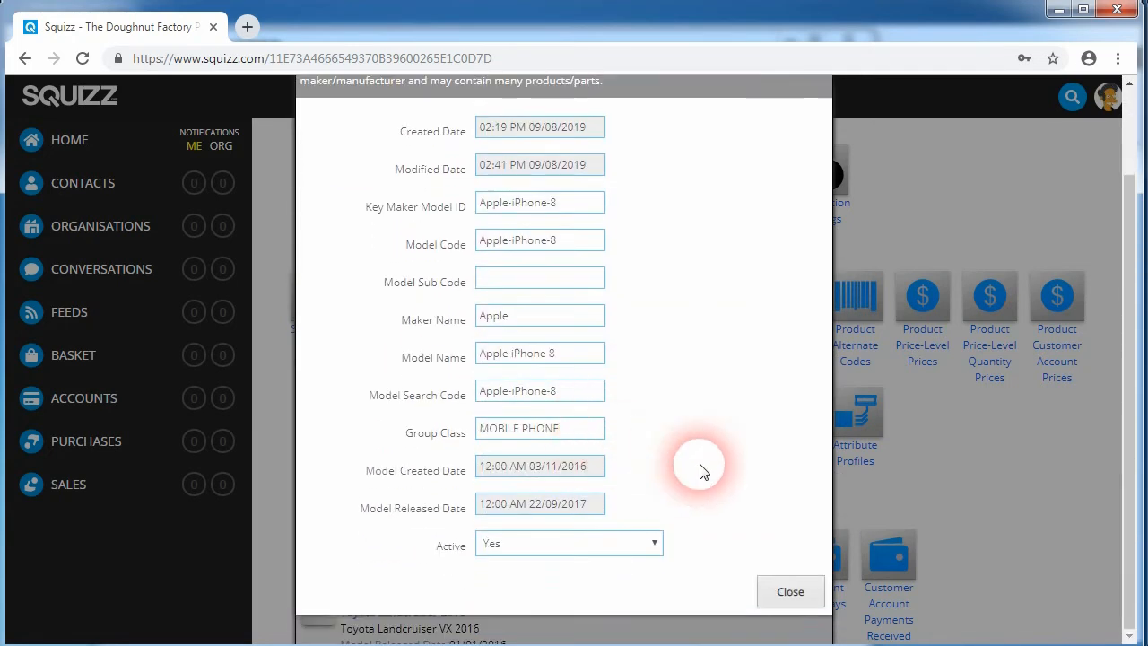
pyautogui.click(789, 595)
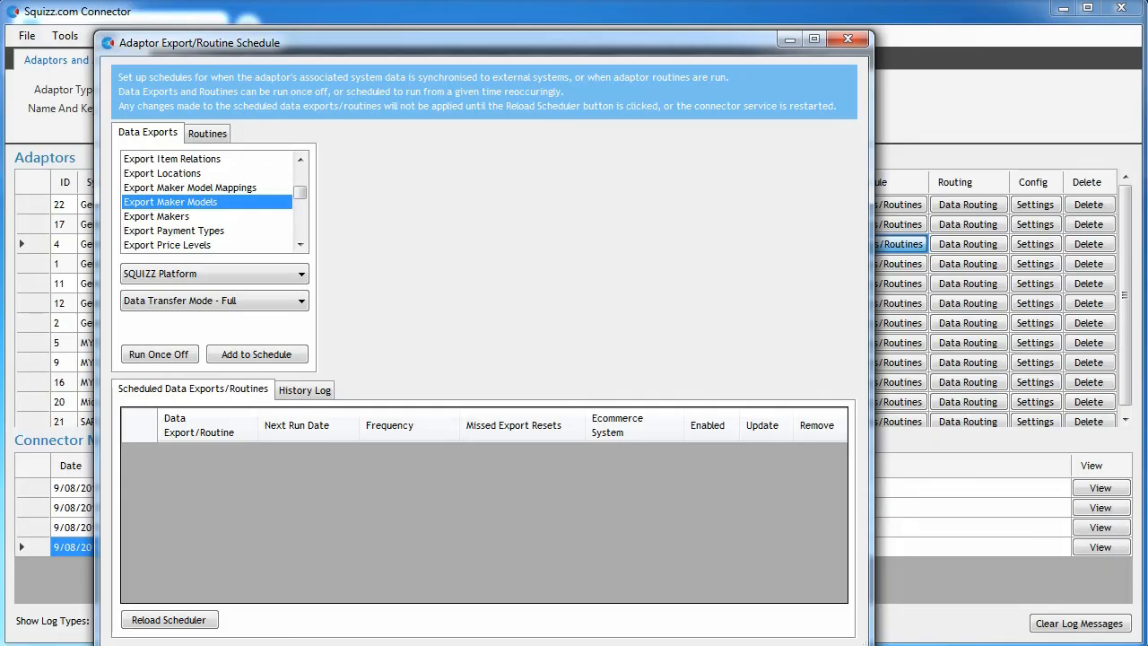
# Step: Run the Export Maker Model Mappings data export once off
pyautogui.click(186, 202)
pyautogui.click(184, 188)
pyautogui.click(159, 355)
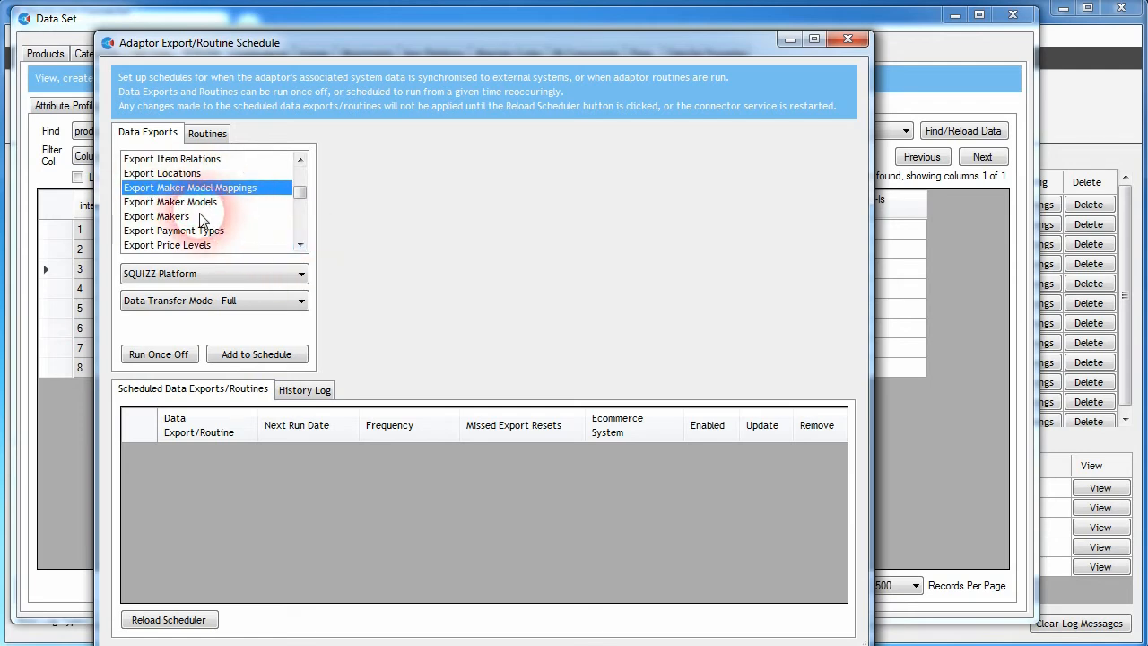
# Step: Browse the data export list and select Export Product Attributes
pyautogui.moveTo(301, 192); pyautogui.dragTo(300, 159)
pyautogui.click(175, 158)
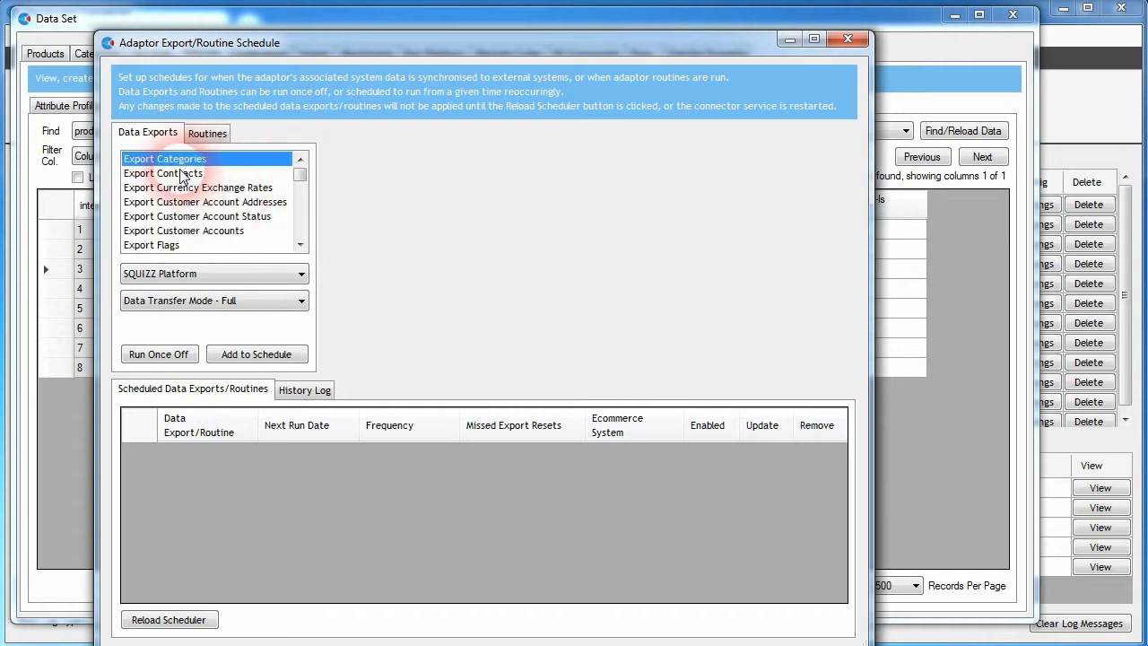
pyautogui.moveTo(298, 170); pyautogui.dragTo(289, 224)
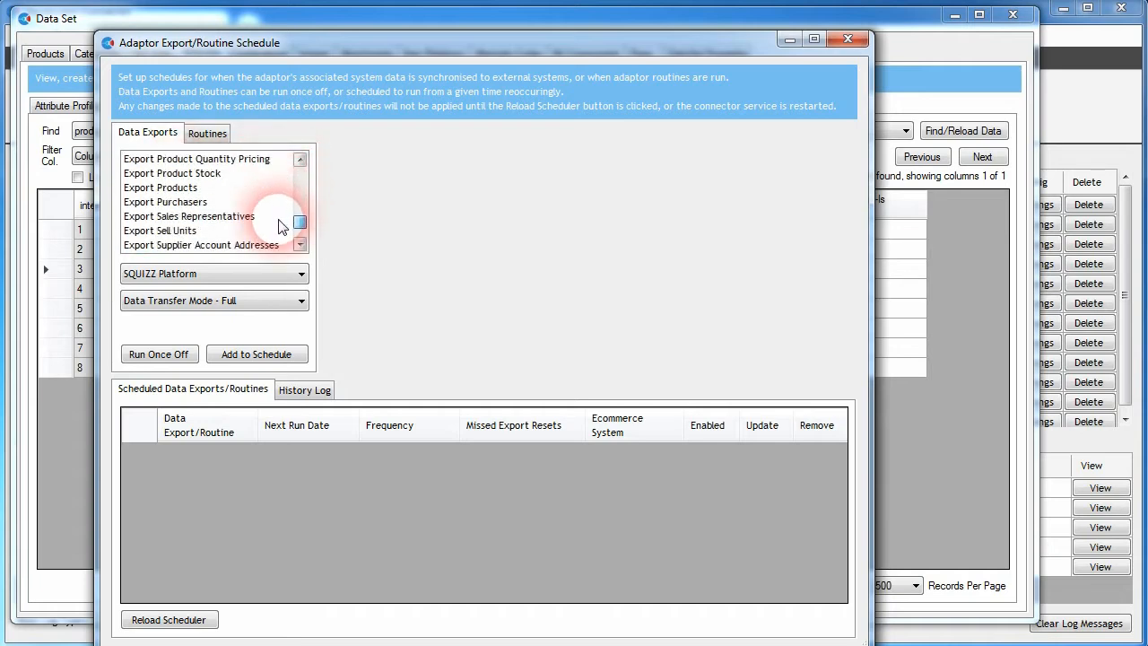
pyautogui.click(162, 189)
pyautogui.moveTo(295, 223); pyautogui.dragTo(137, 173)
pyautogui.click(165, 159)
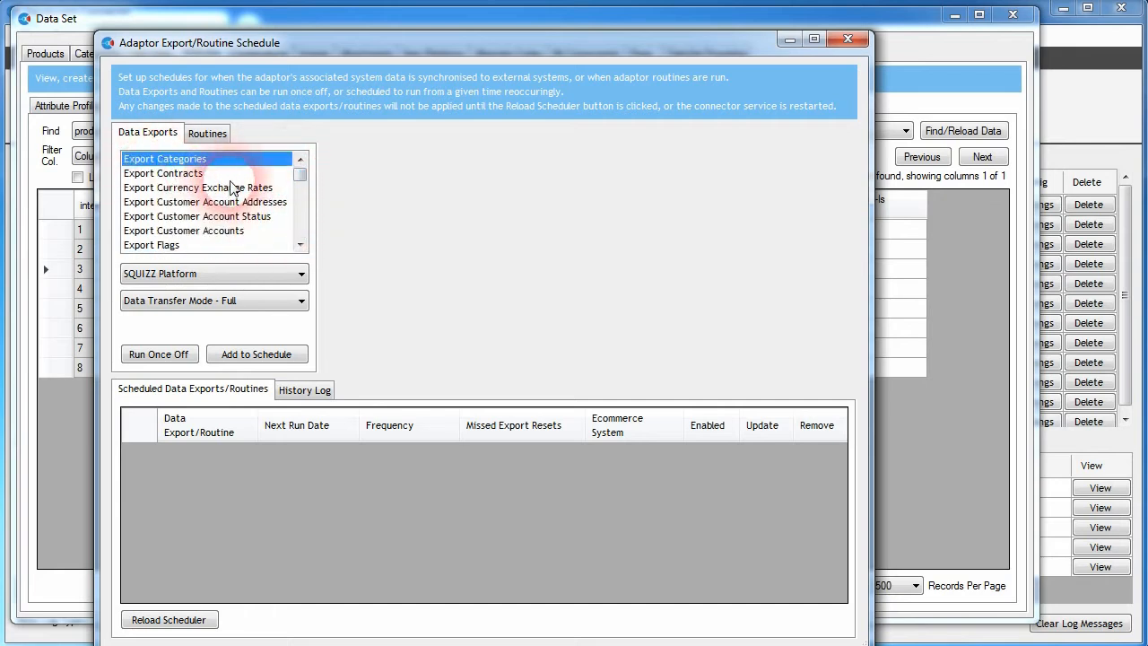
pyautogui.moveTo(300, 181); pyautogui.dragTo(295, 194)
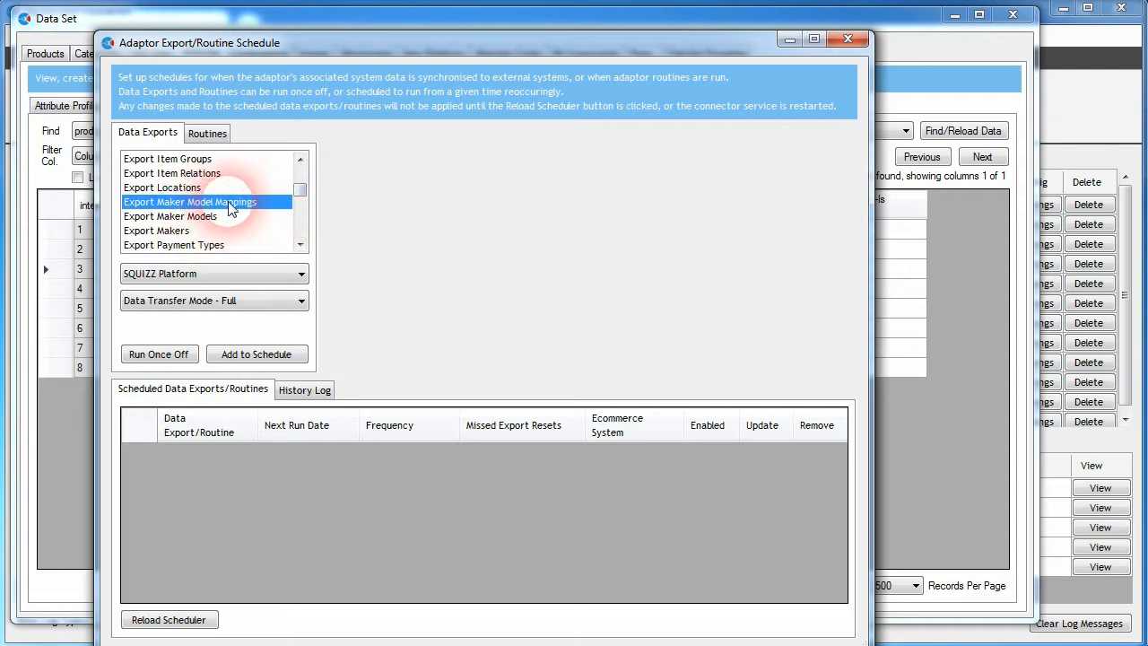
pyautogui.moveTo(297, 192); pyautogui.dragTo(296, 217)
pyautogui.click(154, 220)
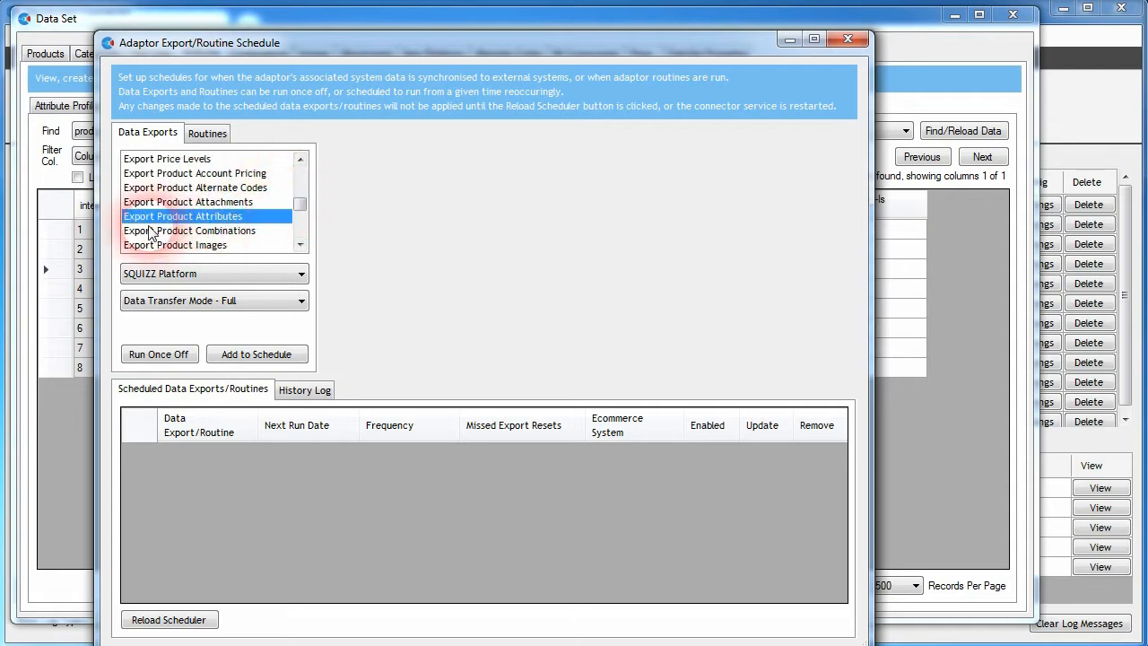
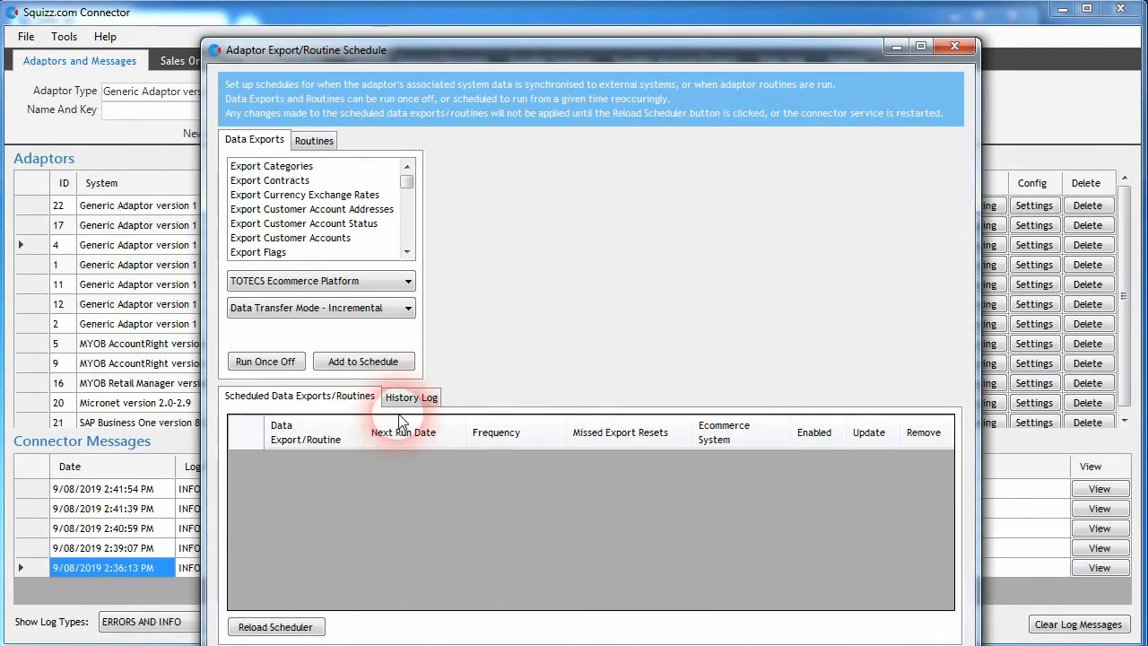
# Step: Open the history log of data export runs and scroll through its entries
pyautogui.click(417, 398)
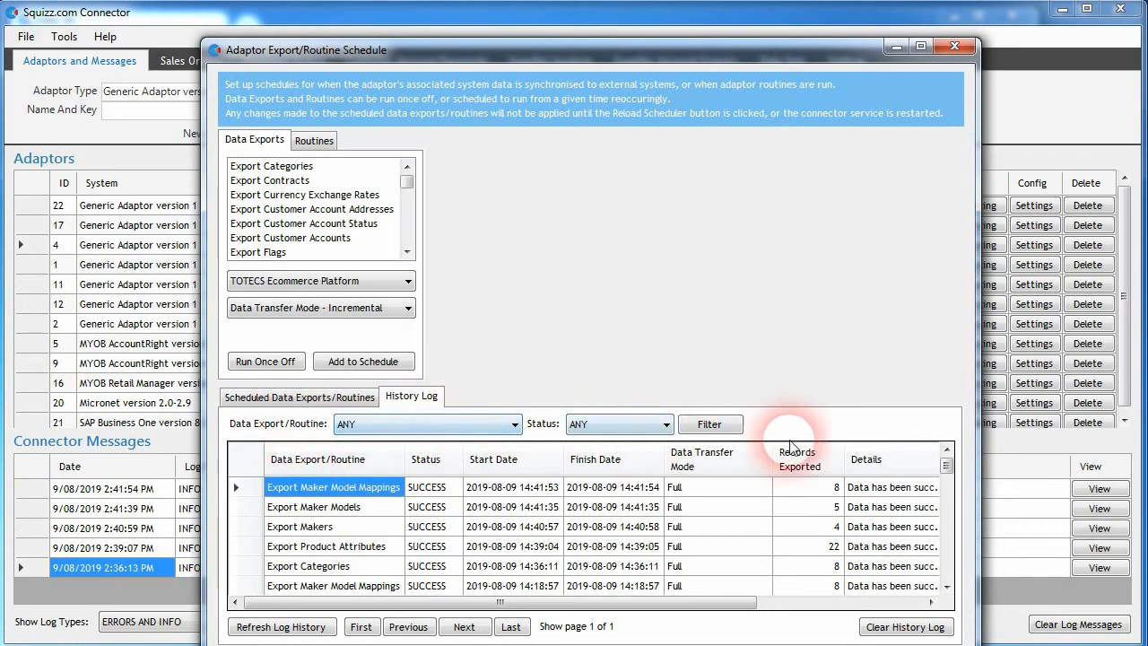
pyautogui.moveTo(946, 466)
pyautogui.mouseDown()
pyautogui.moveTo(937, 578)
pyautogui.moveTo(953, 475)
pyautogui.mouseUp()
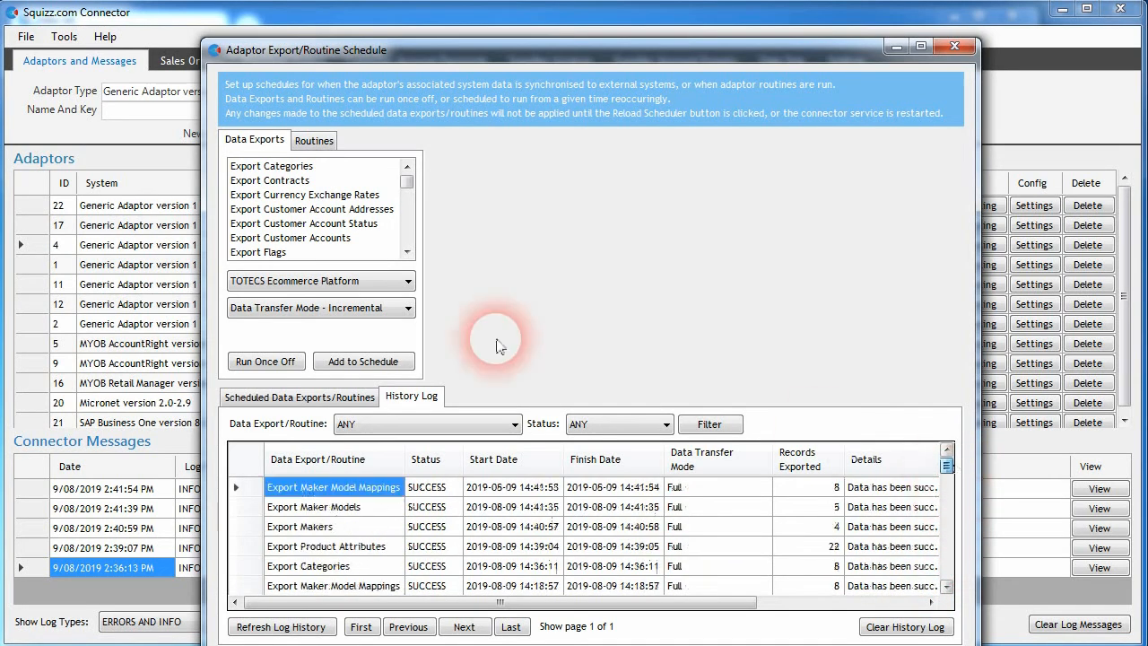
pyautogui.moveTo(407, 185)
pyautogui.mouseDown()
pyautogui.moveTo(409, 245)
pyautogui.moveTo(409, 179)
pyautogui.mouseUp()
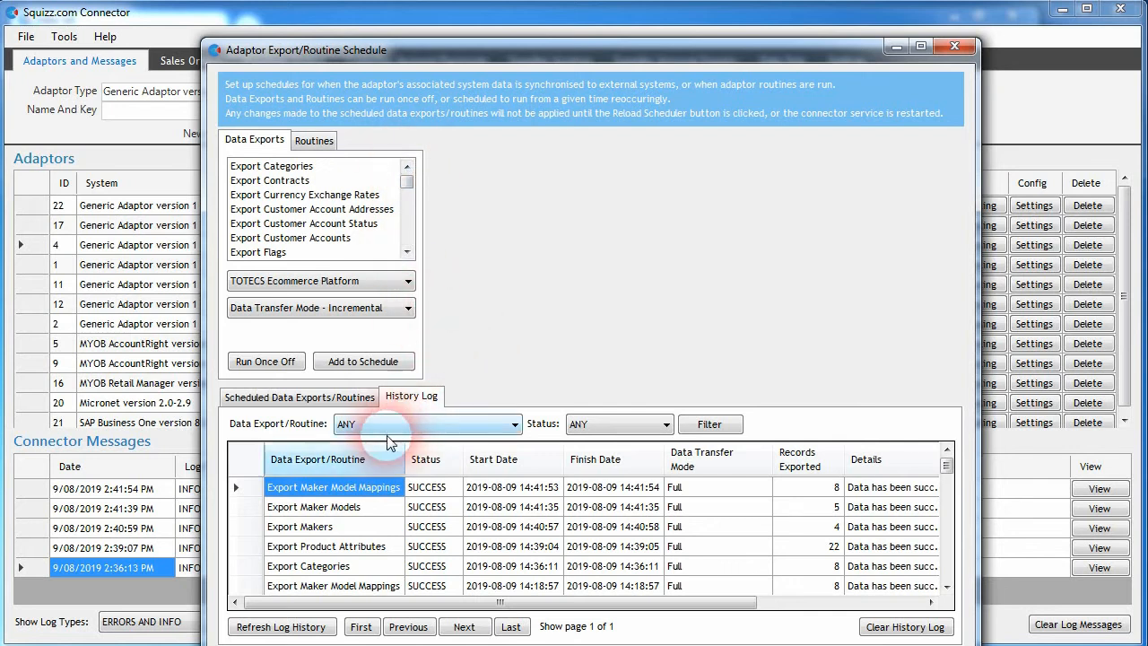
pyautogui.click(946, 466)
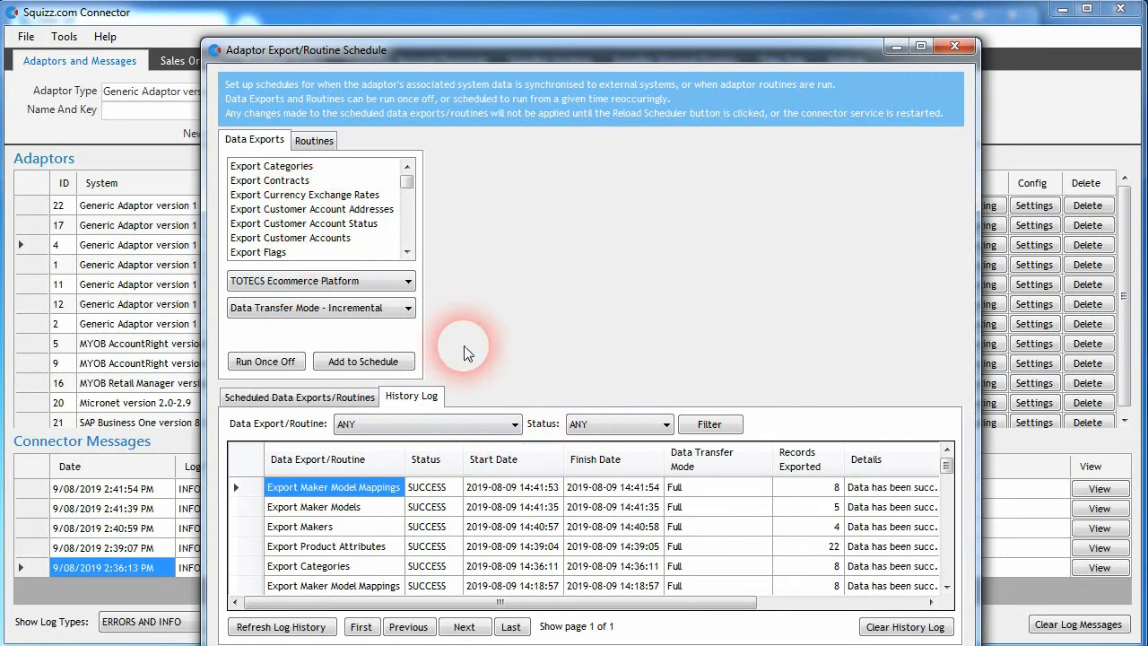
# Step: Filter the history log to Export Categories runs and examine their status and details columns
pyautogui.click(481, 424)
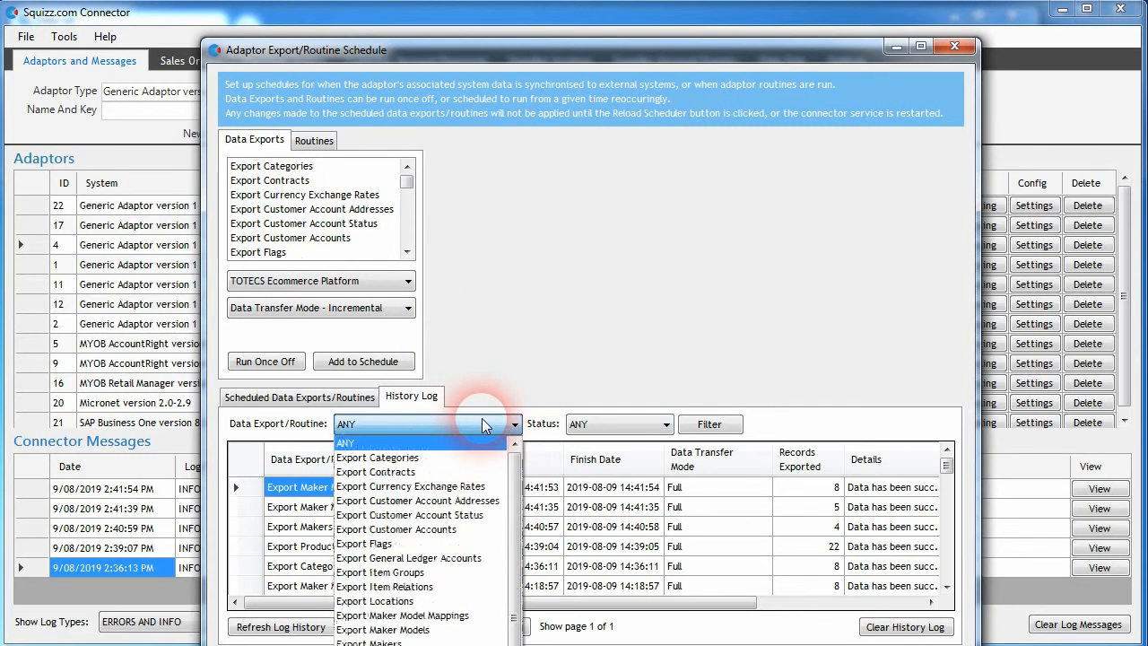
pyautogui.click(394, 461)
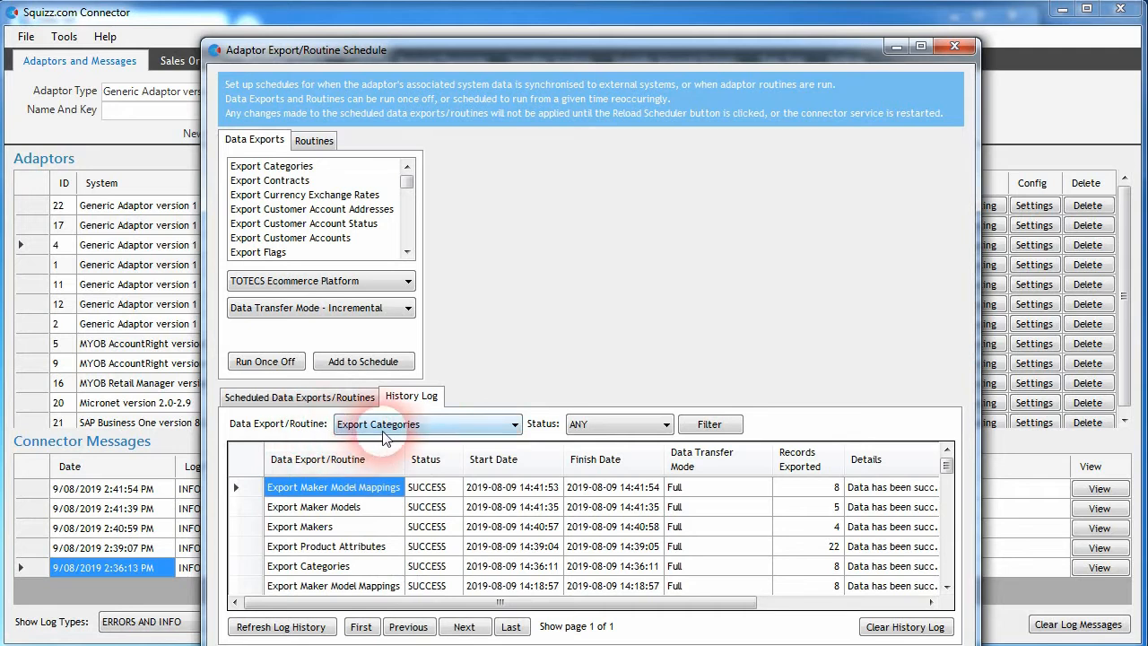
pyautogui.click(708, 423)
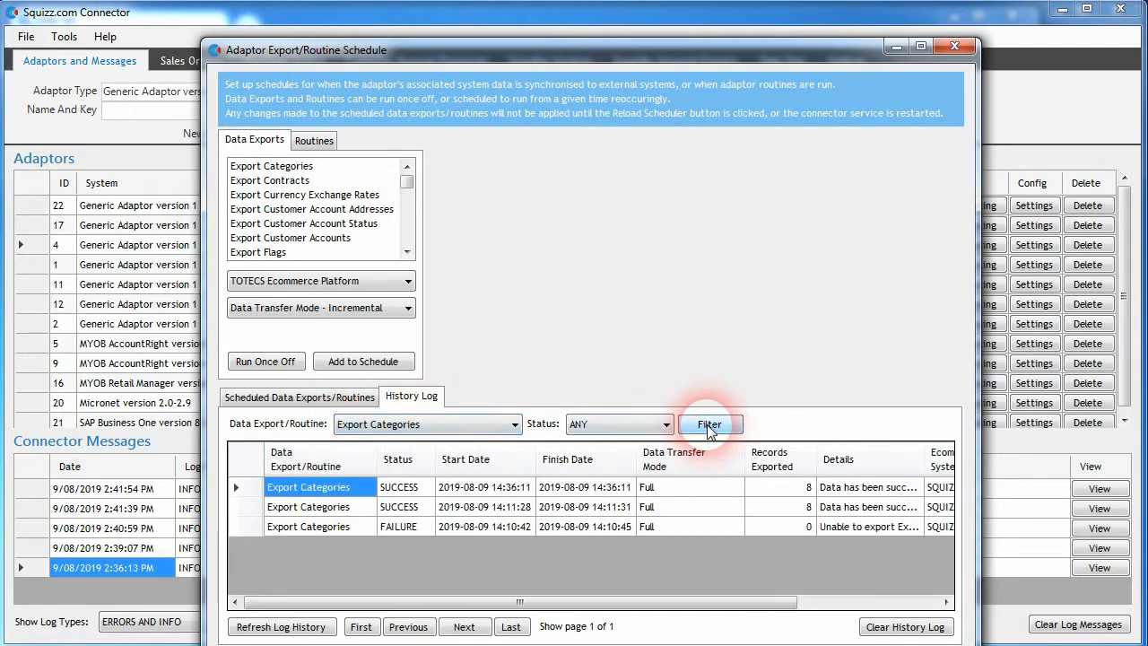
pyautogui.click(391, 507)
pyautogui.click(398, 492)
pyautogui.click(399, 508)
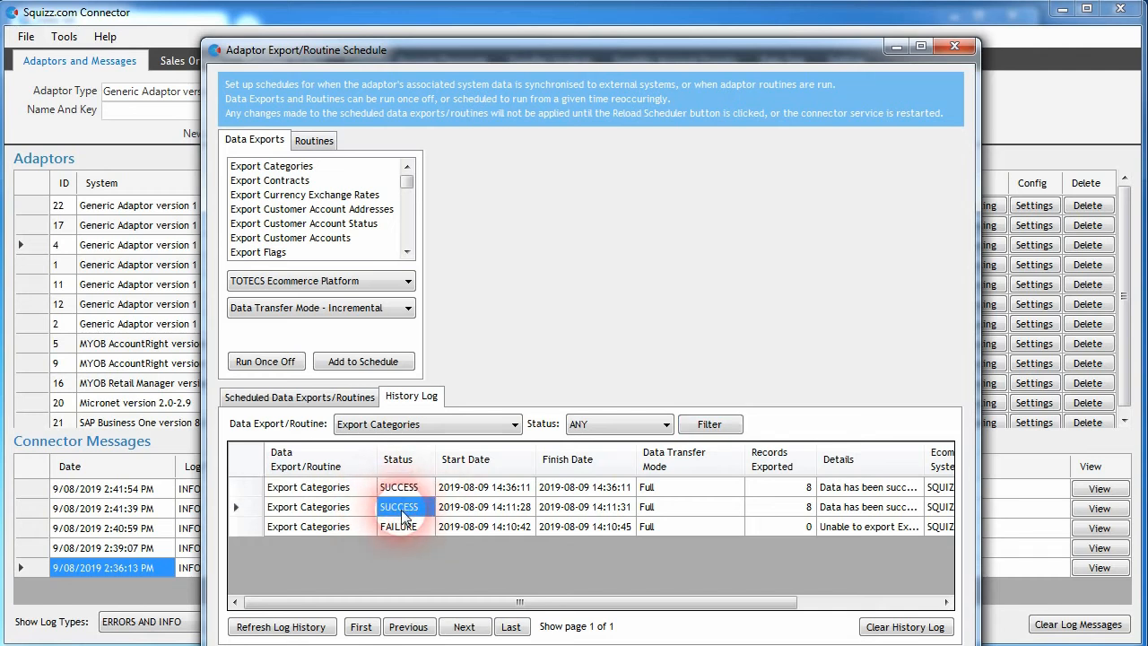
pyautogui.click(395, 528)
pyautogui.moveTo(525, 602); pyautogui.dragTo(662, 602)
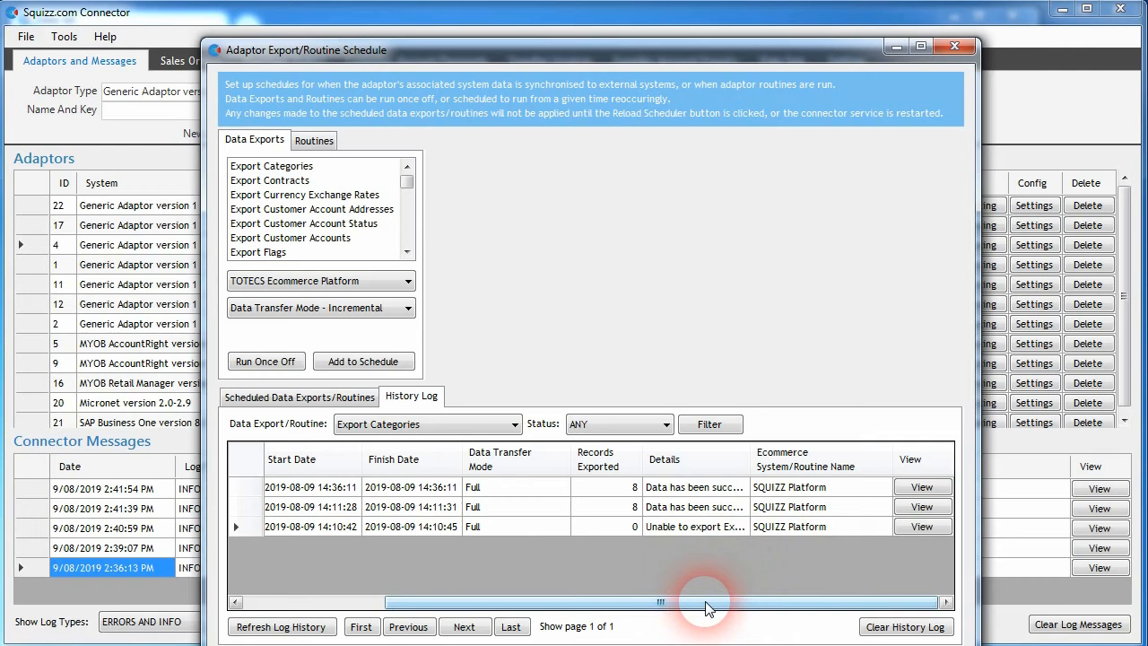
# Step: Open the log record of the failed Export Categories run, then close it
pyautogui.click(922, 526)
pyautogui.moveTo(170, 151); pyautogui.dragTo(501, 146)
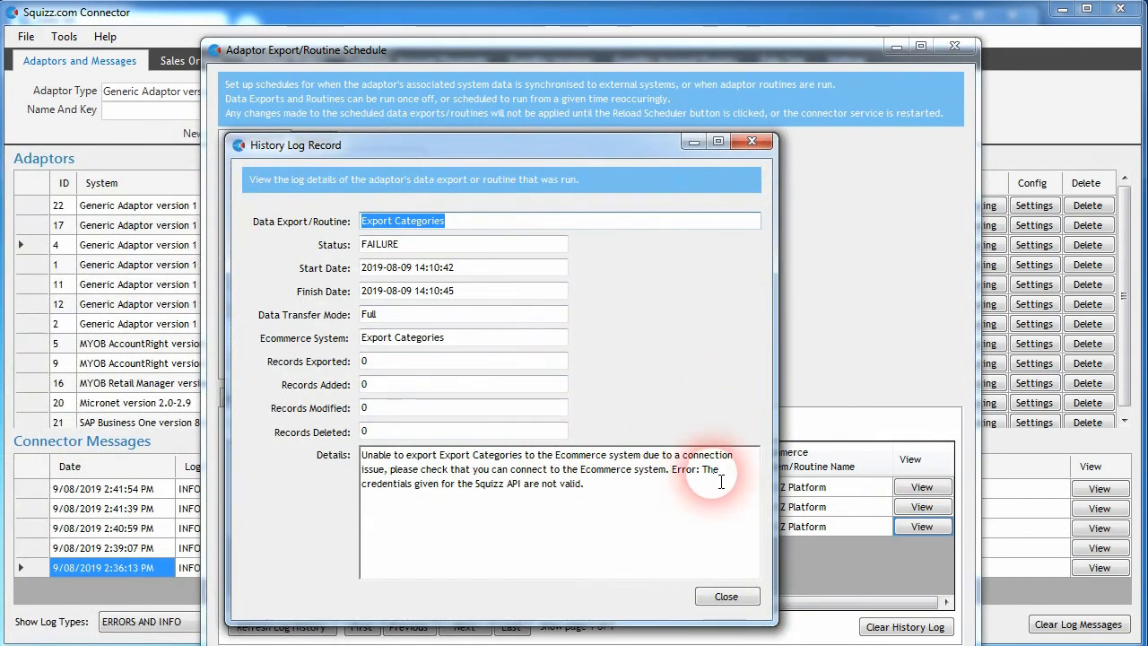
pyautogui.click(726, 597)
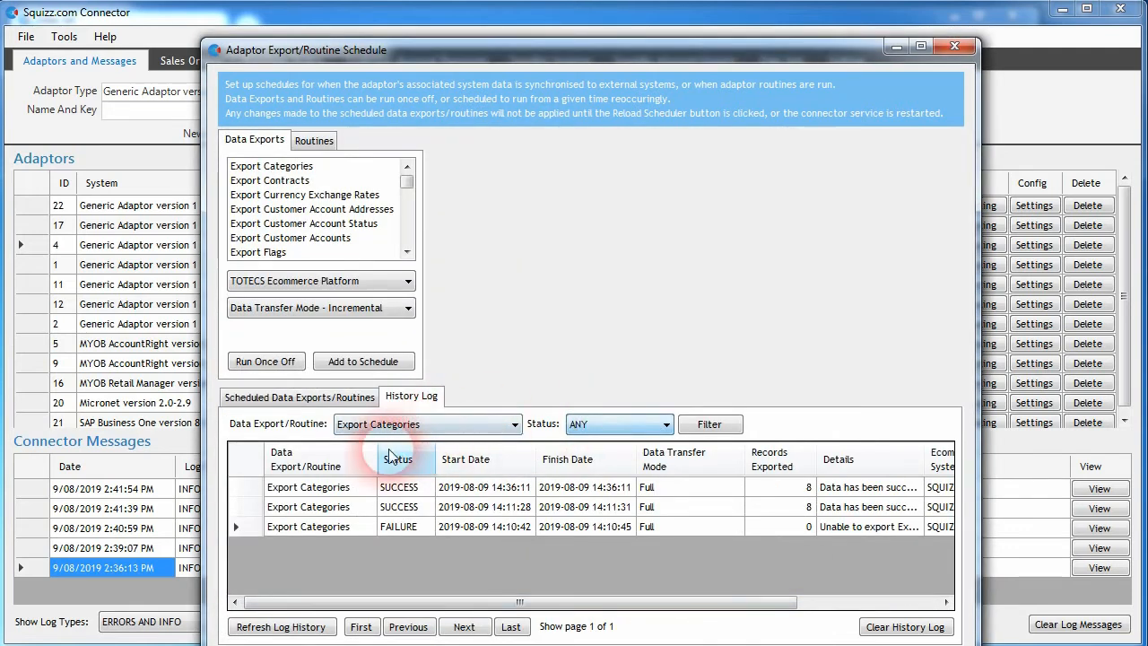
# Step: Filter the history log to FAILURE status for any data export
pyautogui.click(627, 425)
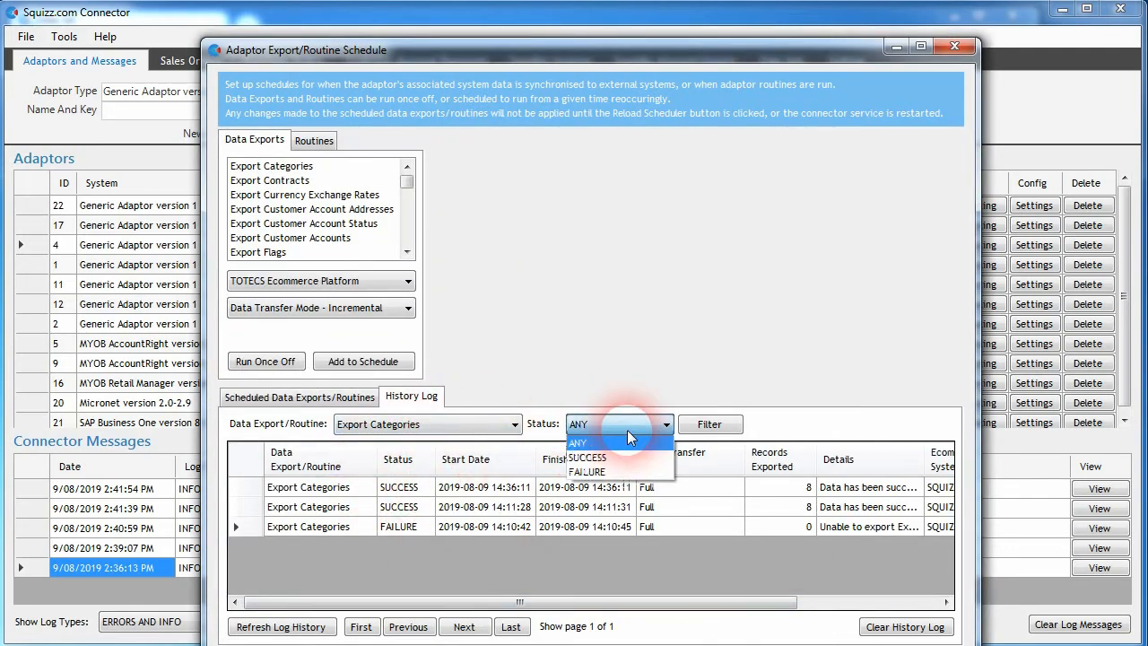
pyautogui.click(609, 469)
pyautogui.click(710, 425)
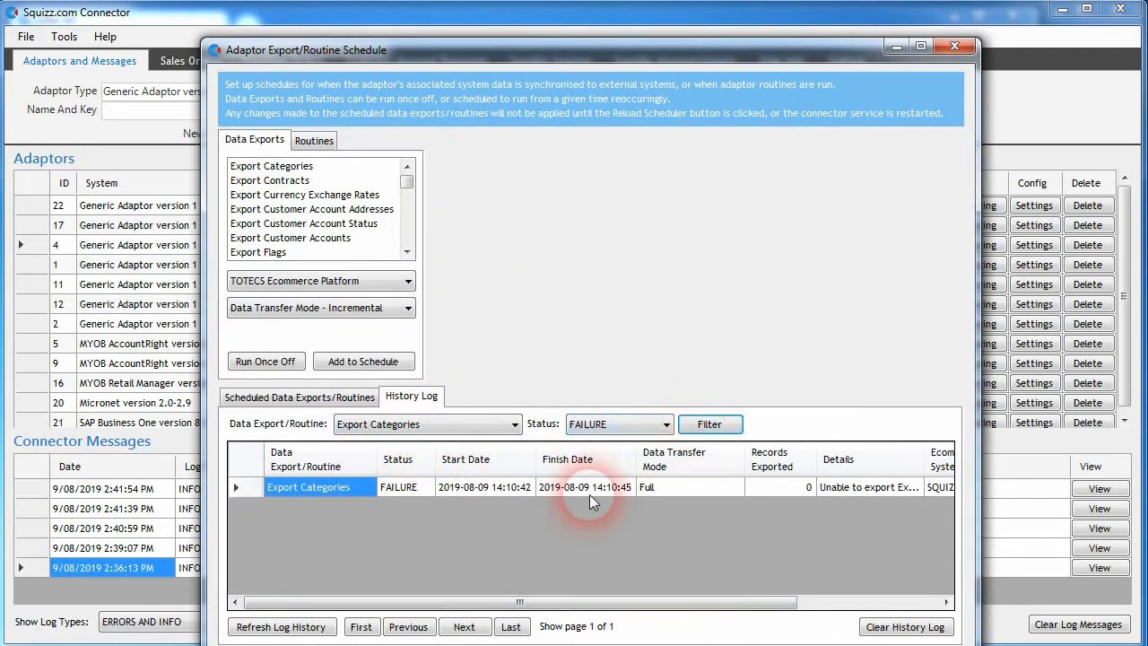
pyautogui.click(484, 422)
pyautogui.scroll(1, 399, 450)
pyautogui.click(398, 441)
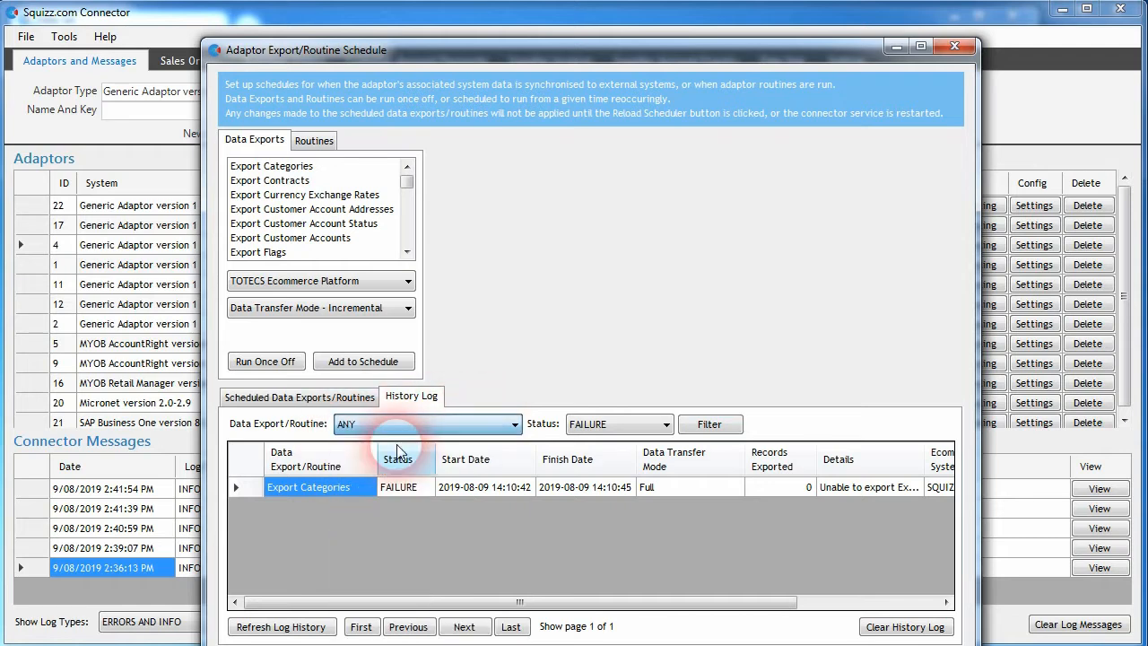
pyautogui.click(710, 425)
pyautogui.moveTo(947, 485)
pyautogui.mouseDown()
pyautogui.moveTo(949, 513)
pyautogui.moveTo(947, 485)
pyautogui.mouseUp()
pyautogui.click(462, 431)
pyautogui.scroll(-2, 448, 502)
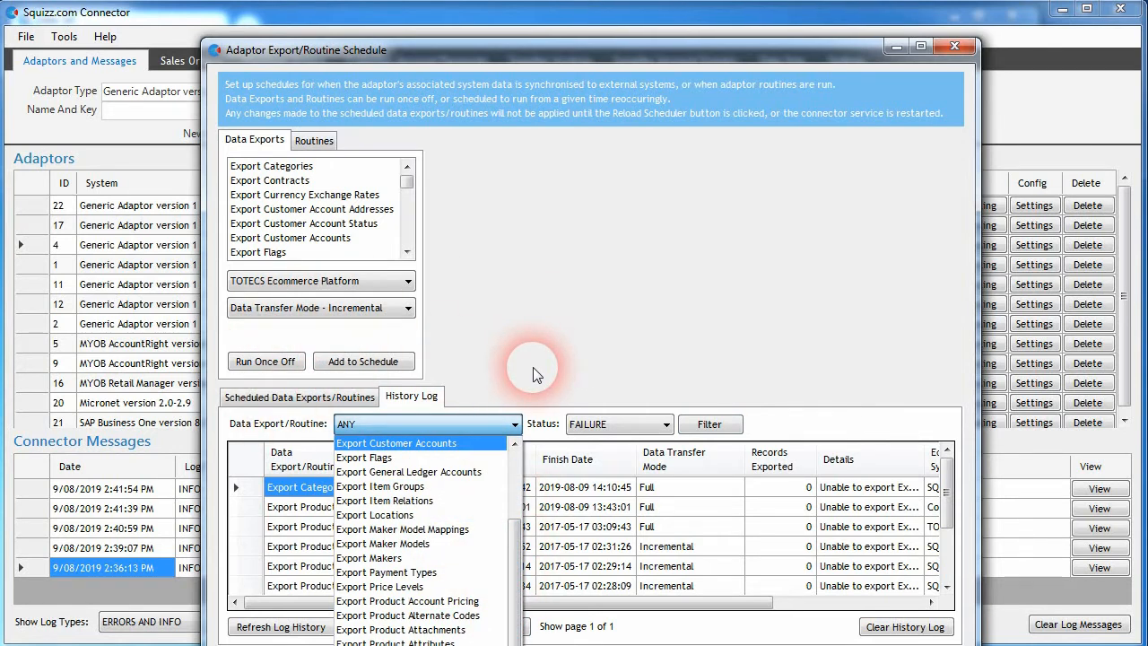
pyautogui.click(381, 428)
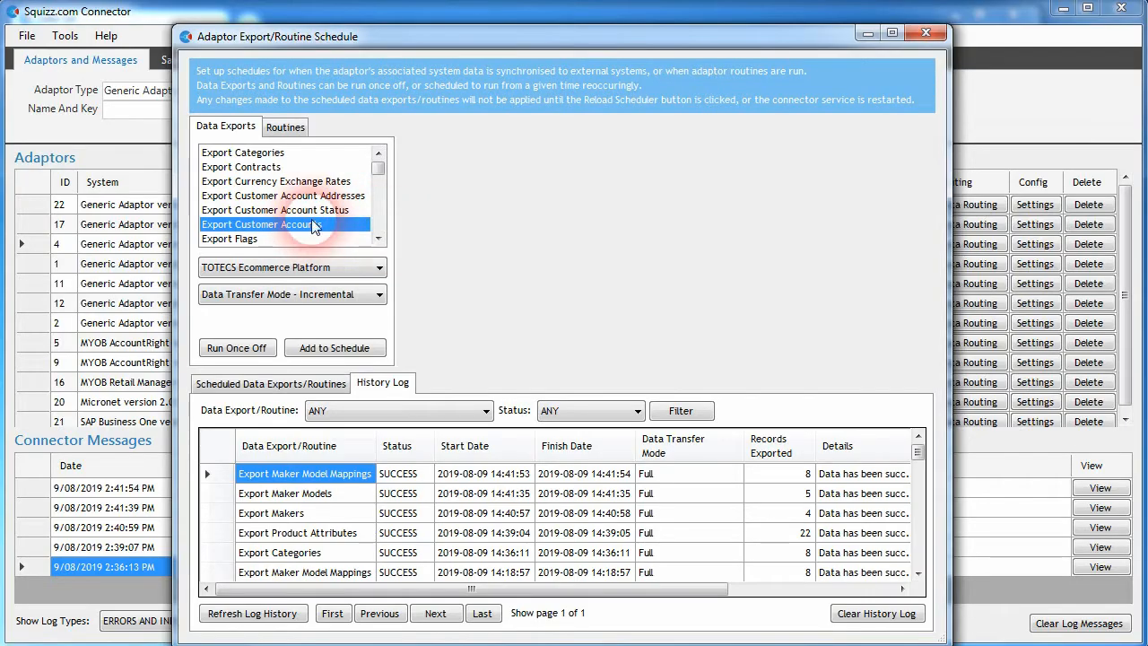
# Step: Run the Export Customer Accounts data export once off to the SQUIZZ Platform
pyautogui.click(308, 267)
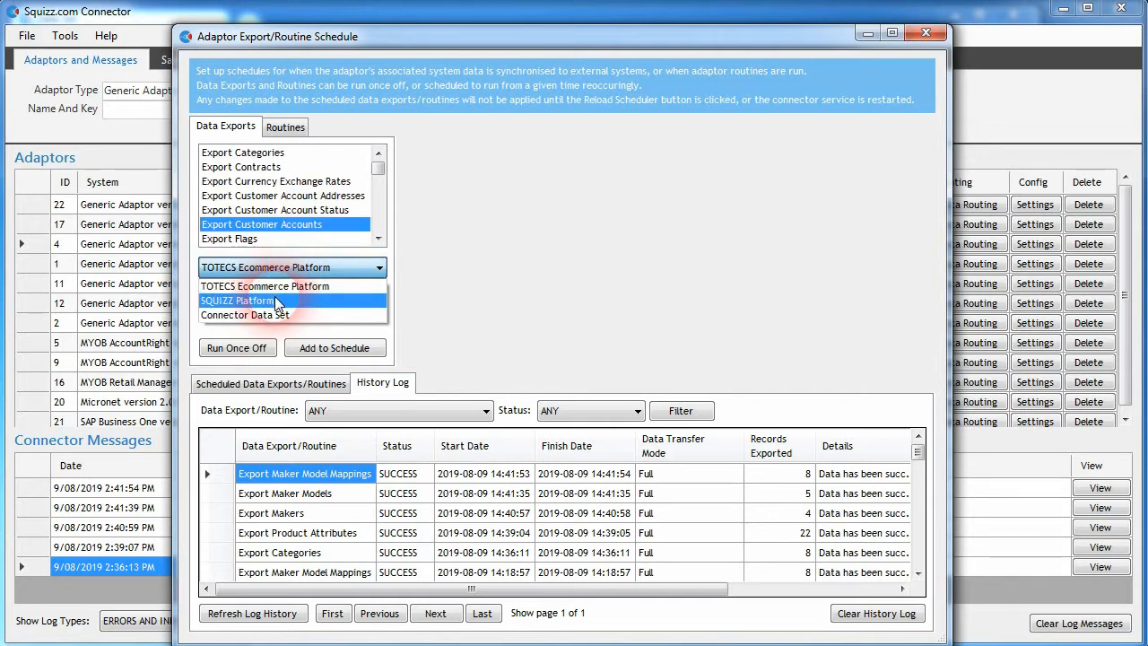
pyautogui.click(275, 301)
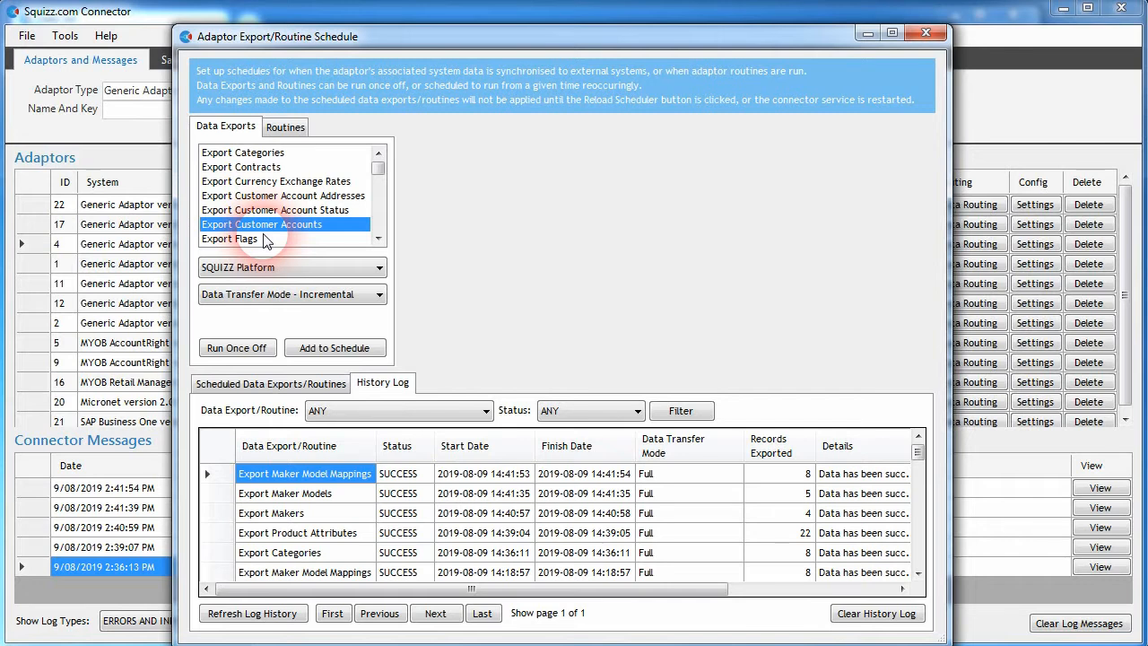
pyautogui.click(244, 350)
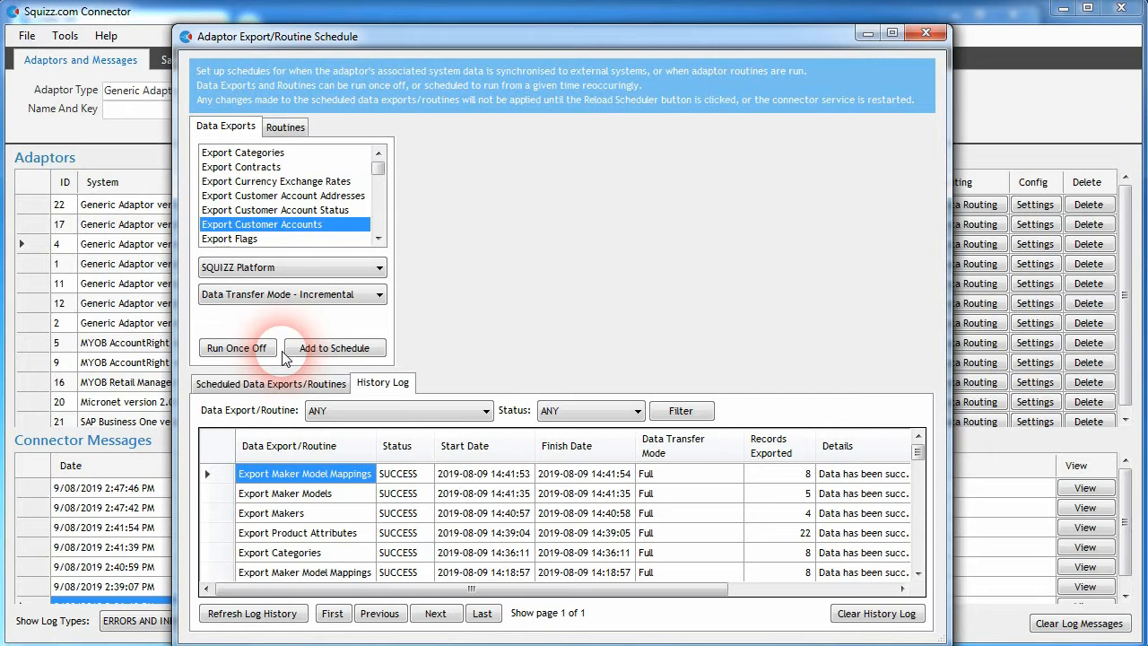
# Step: Scroll through the data export list and highlight Export Product Attributes
pyautogui.click(359, 167)
pyautogui.moveTo(379, 166); pyautogui.dragTo(376, 198)
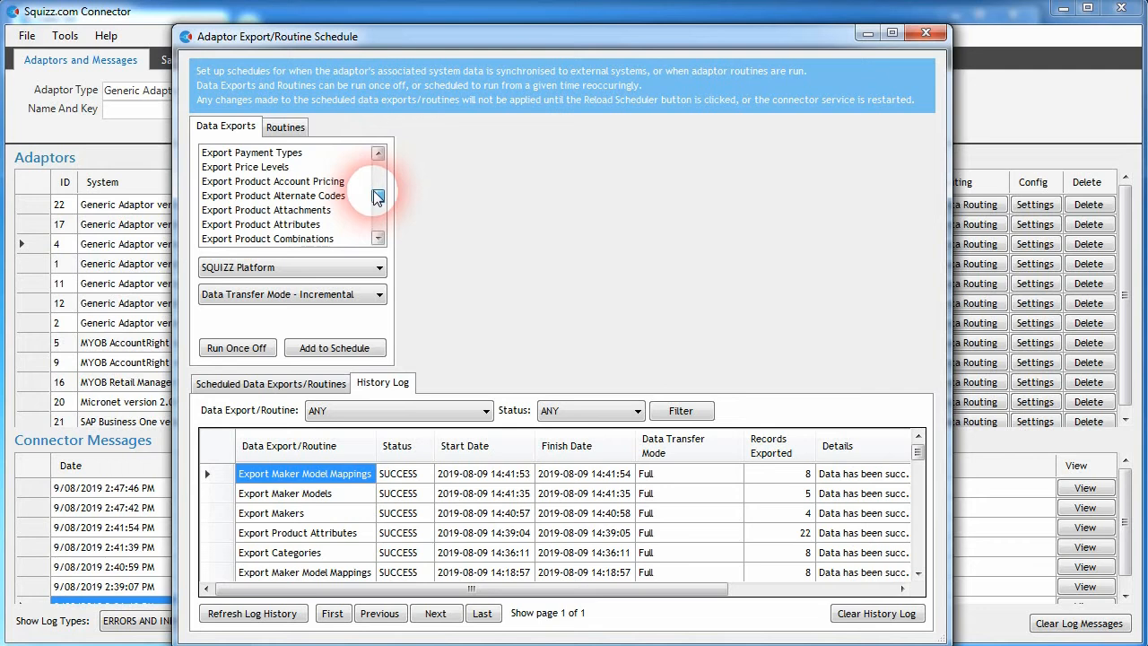
pyautogui.click(294, 228)
pyautogui.click(374, 201)
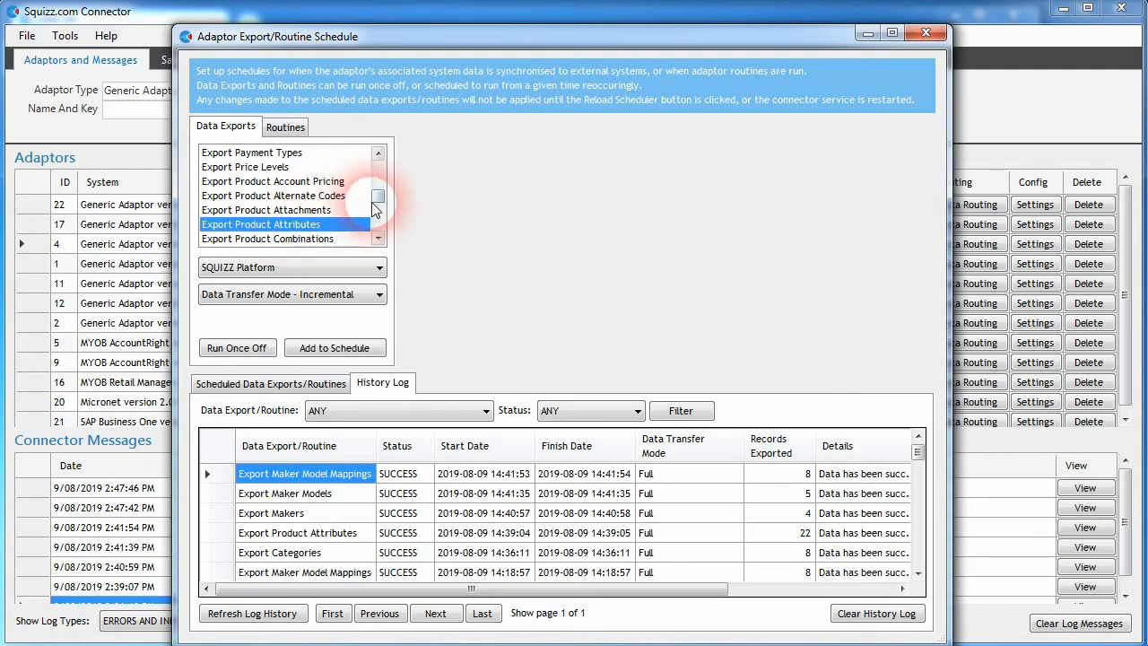
pyautogui.moveTo(374, 204); pyautogui.dragTo(381, 166)
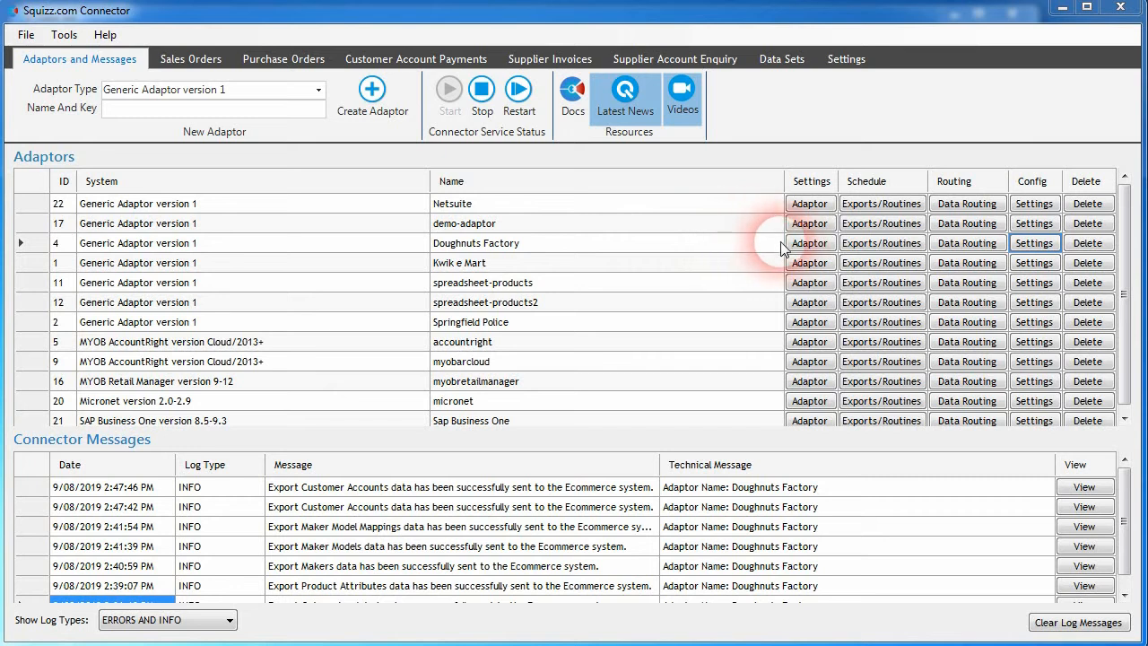
# Step: Open the Doughnuts Factory adaptor settings and show the Customer Accounts export's data fields
pyautogui.click(1033, 244)
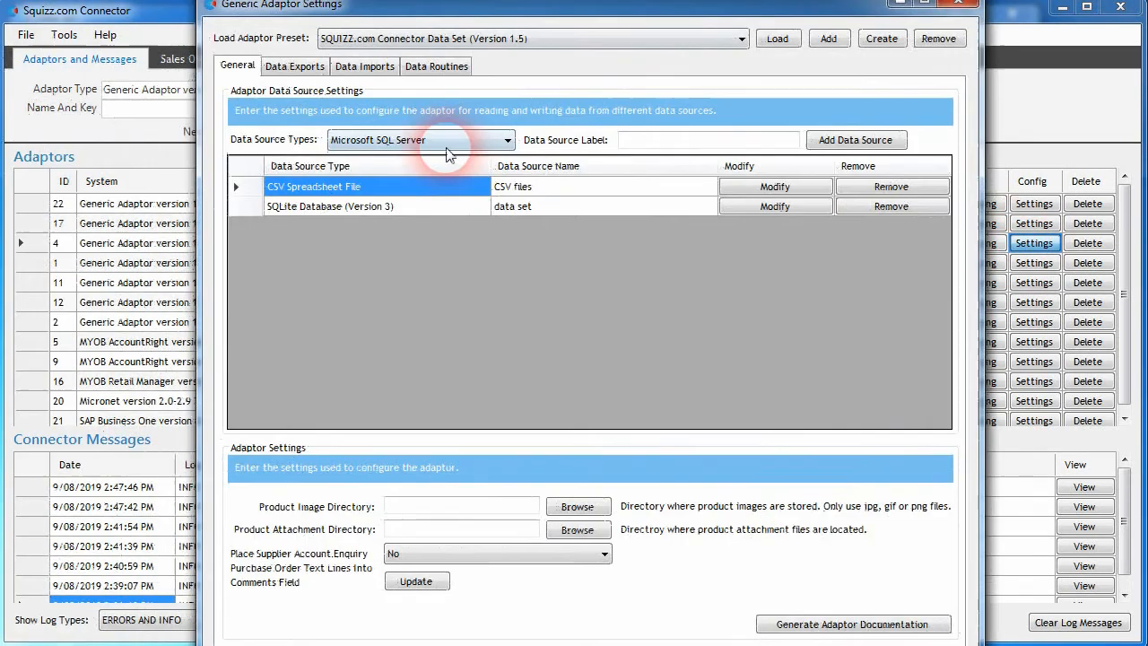
pyautogui.click(299, 66)
pyautogui.click(516, 136)
pyautogui.scroll(-7, 539, 296)
pyautogui.click(518, 312)
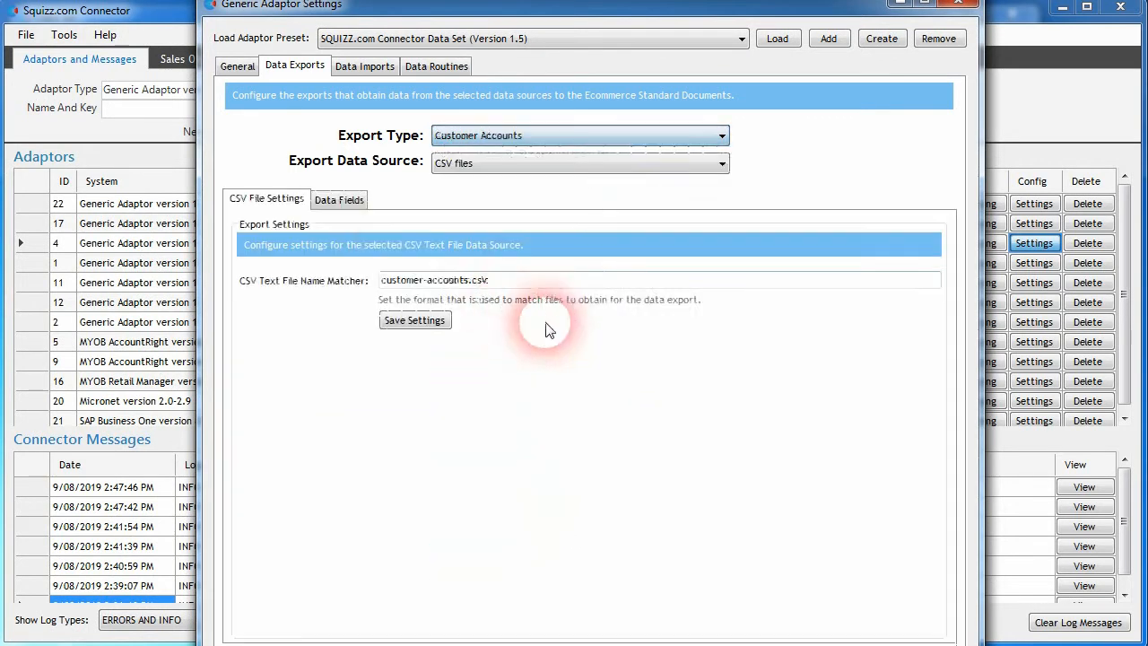
pyautogui.click(339, 199)
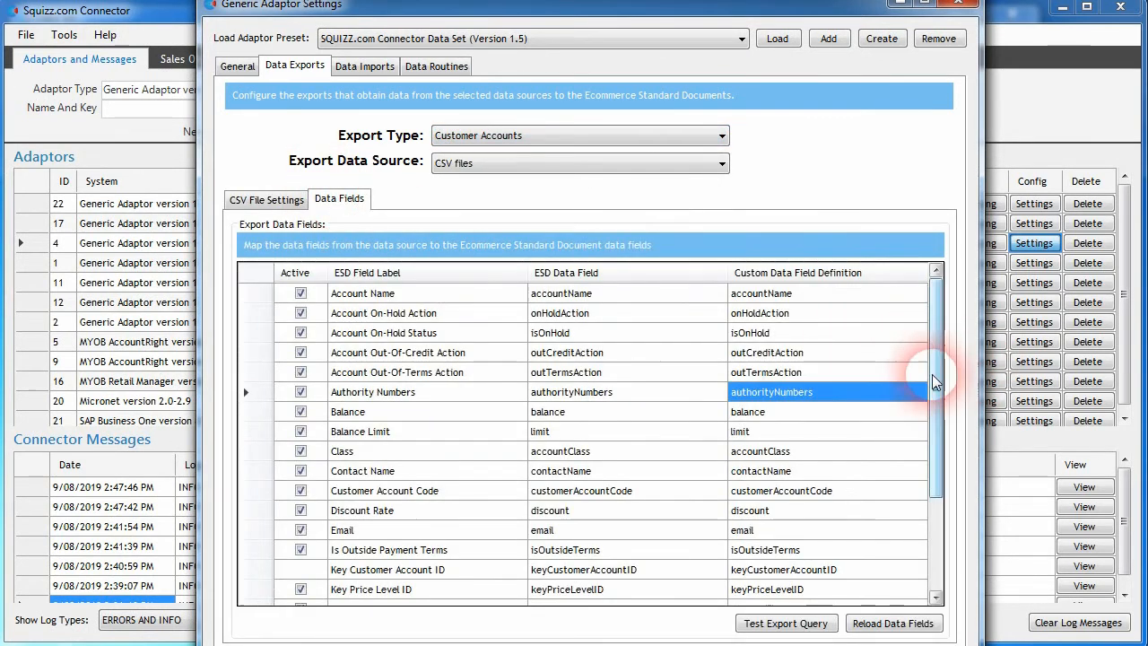
# Step: Set the Phone field's custom data field definition to phone, activate it, and close the settings
pyautogui.moveTo(939, 377); pyautogui.dragTo(939, 479)
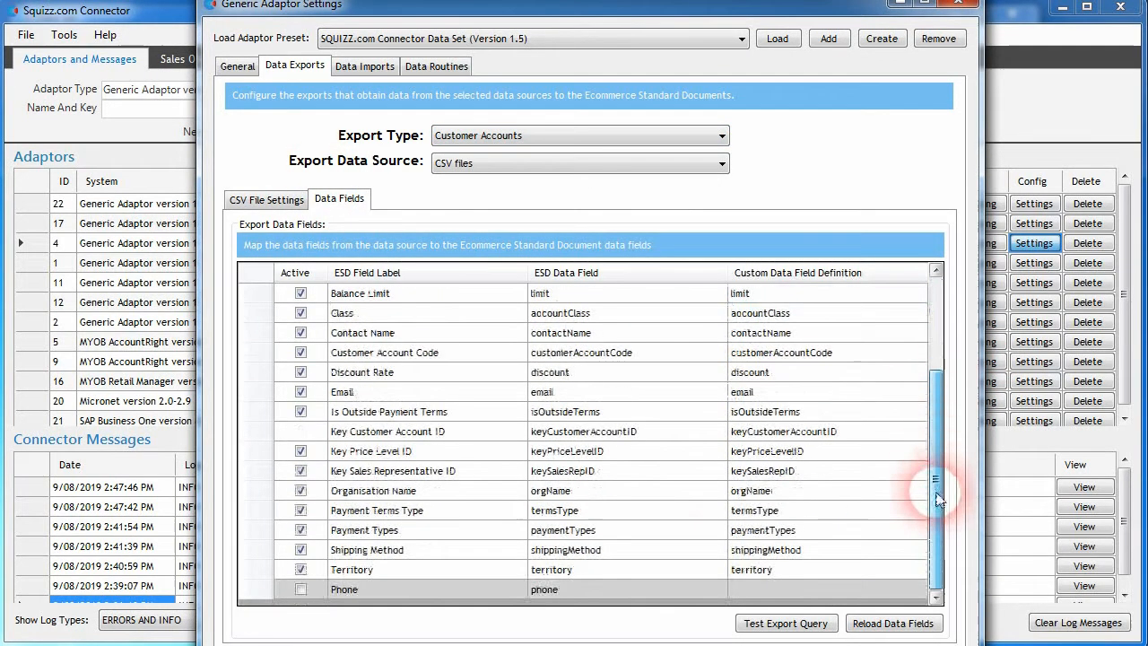
pyautogui.doubleClick(547, 596)
pyautogui.hotkey('ctrl', 'c')
pyautogui.doubleClick(794, 592)
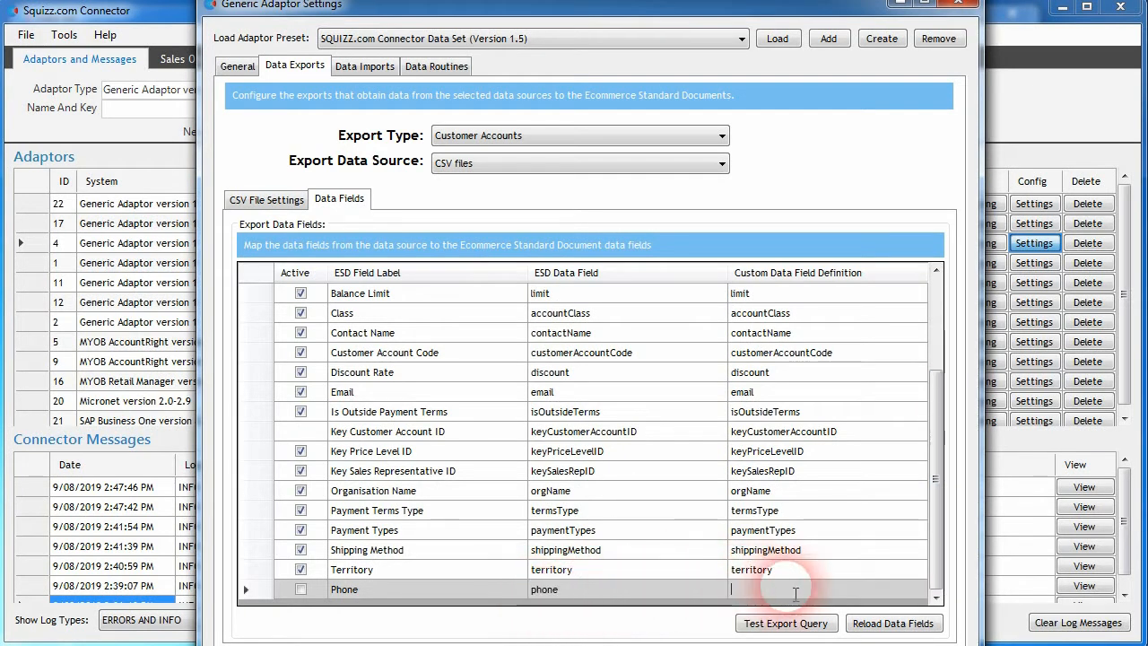
pyautogui.hotkey('ctrl', 'v')
pyautogui.click(641, 595)
pyautogui.click(765, 592)
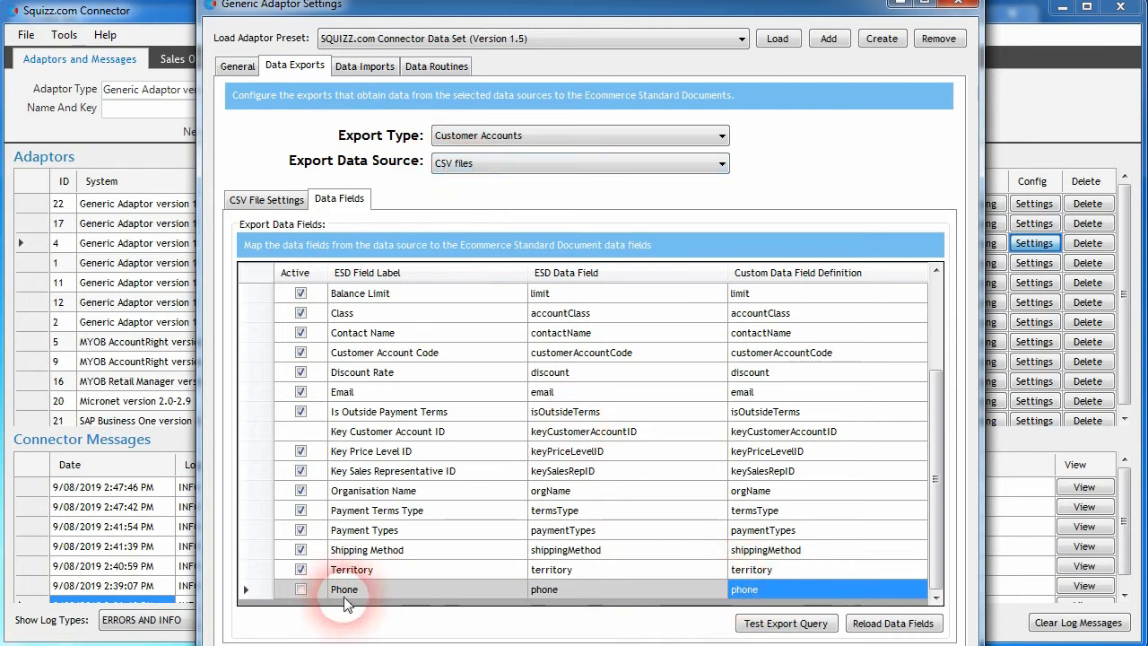
pyautogui.click(300, 590)
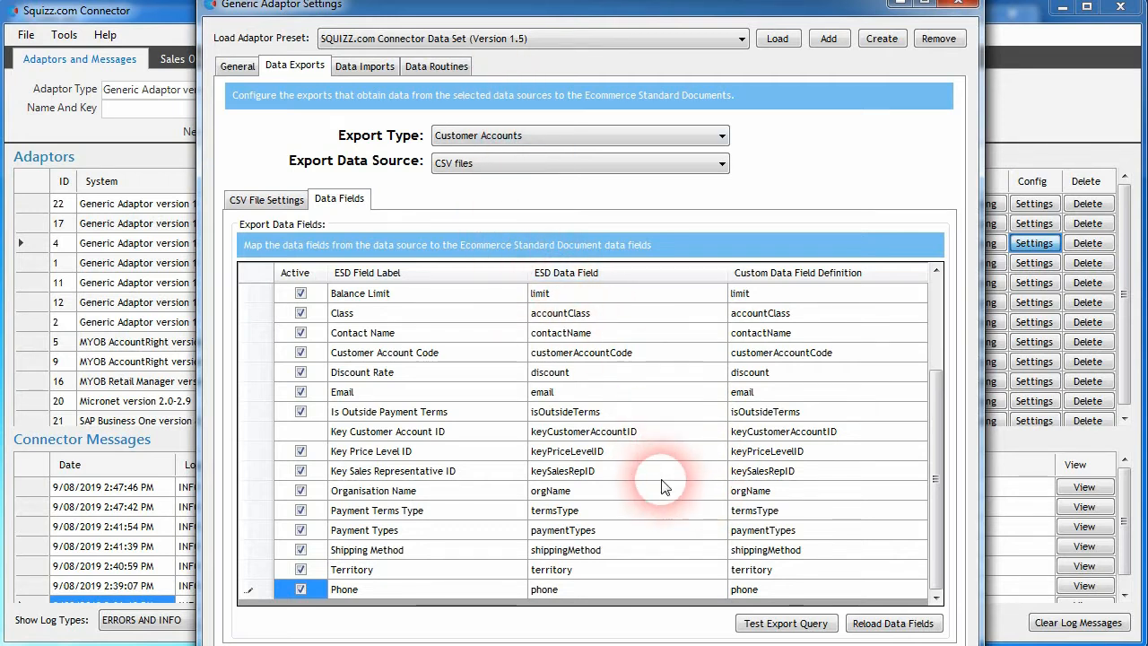
pyautogui.click(958, 3)
# Step: Open the myobretailmanager adaptor's settings and show the Customer Accounts export's data fields
pyautogui.click(606, 383)
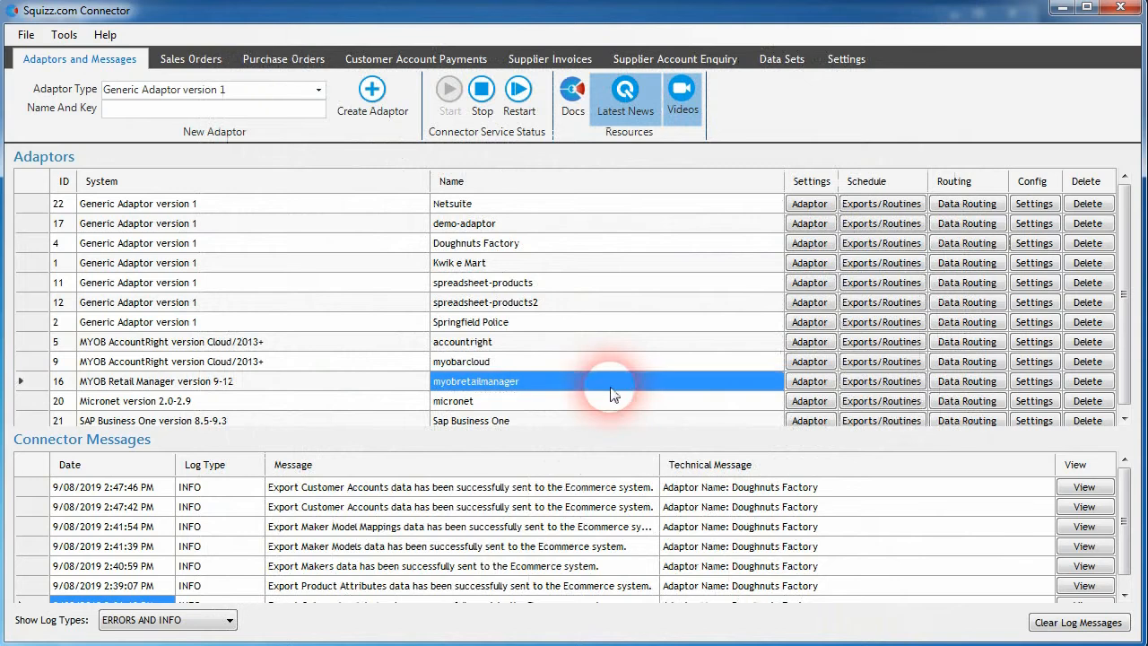
pyautogui.scroll(-1, 610, 395)
pyautogui.click(1034, 362)
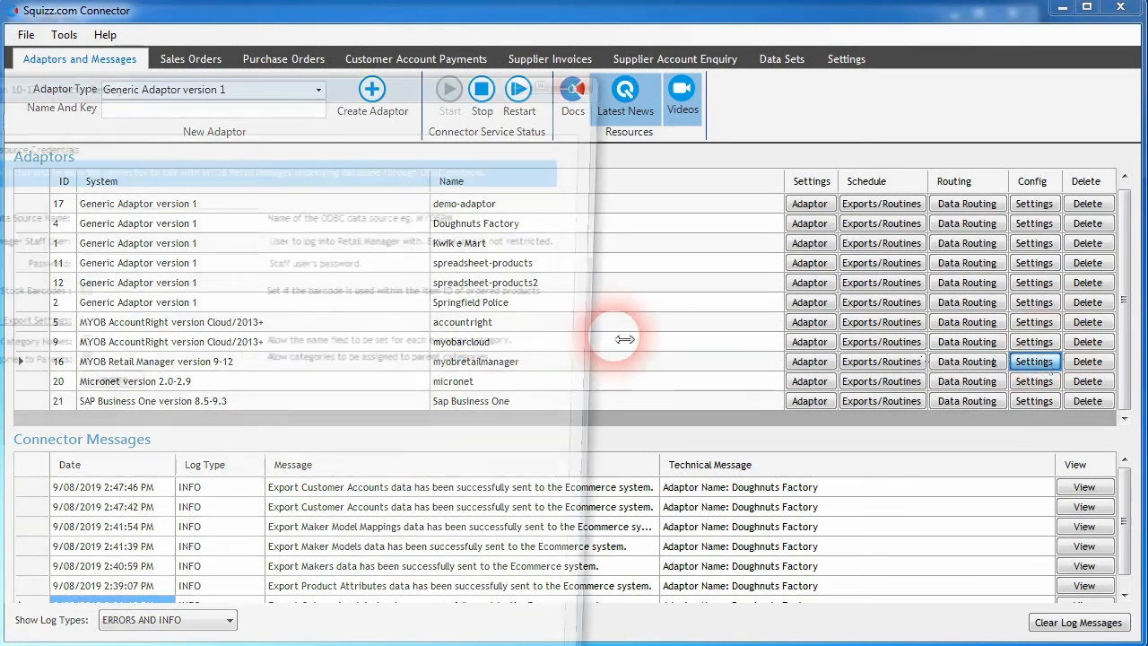
pyautogui.click(452, 185)
pyautogui.click(422, 267)
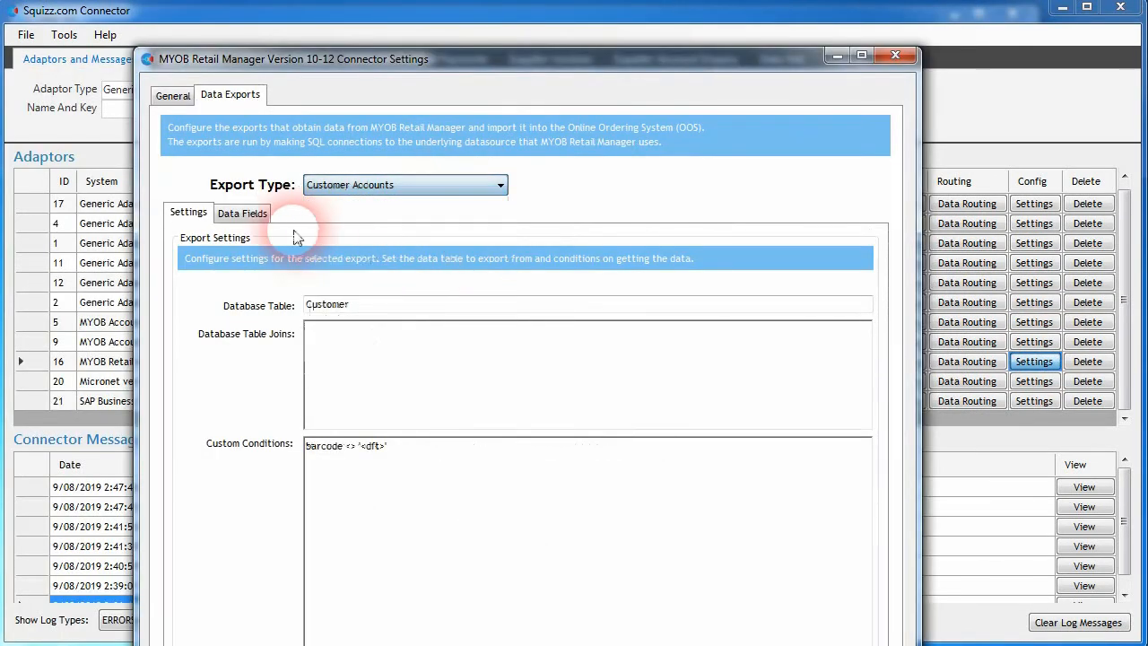
pyautogui.click(255, 215)
# Step: Enable Set Custom Field for Is Outside Payment Terms and close the connector settings
pyautogui.moveTo(867, 444); pyautogui.dragTo(887, 556)
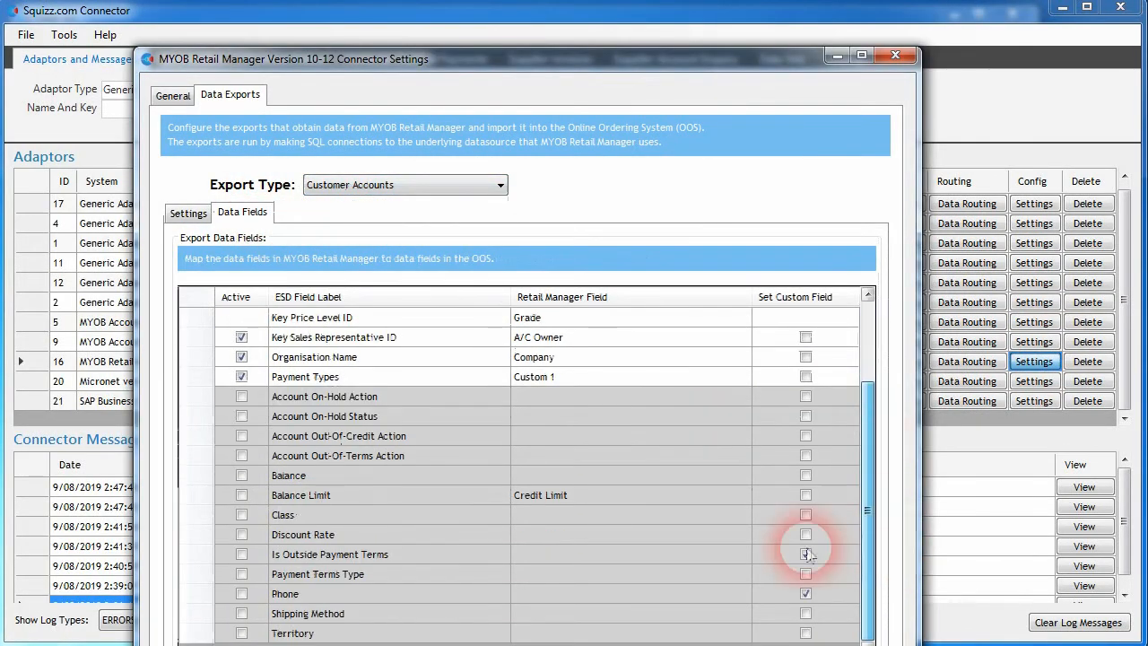
pyautogui.click(806, 554)
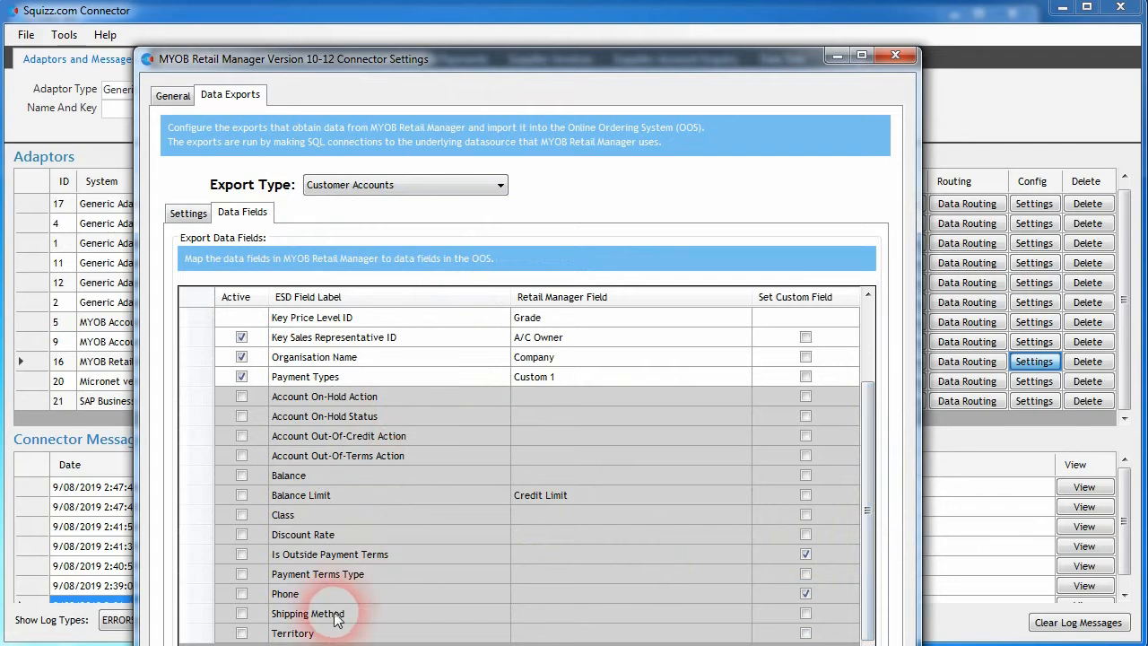
pyautogui.click(895, 57)
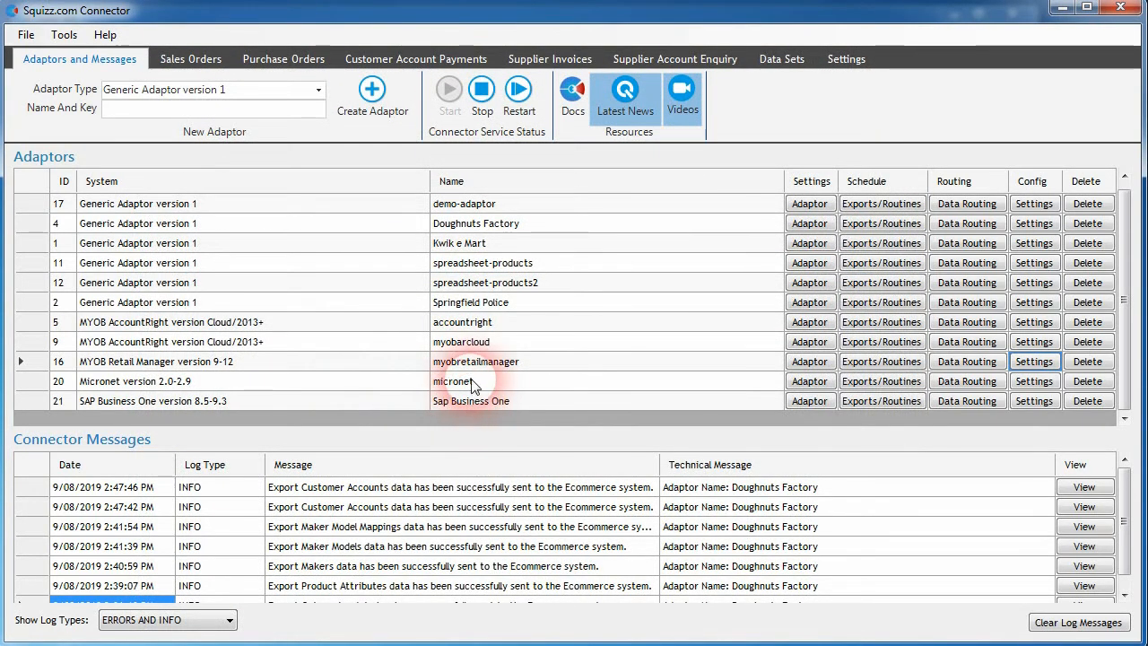
pyautogui.click(493, 323)
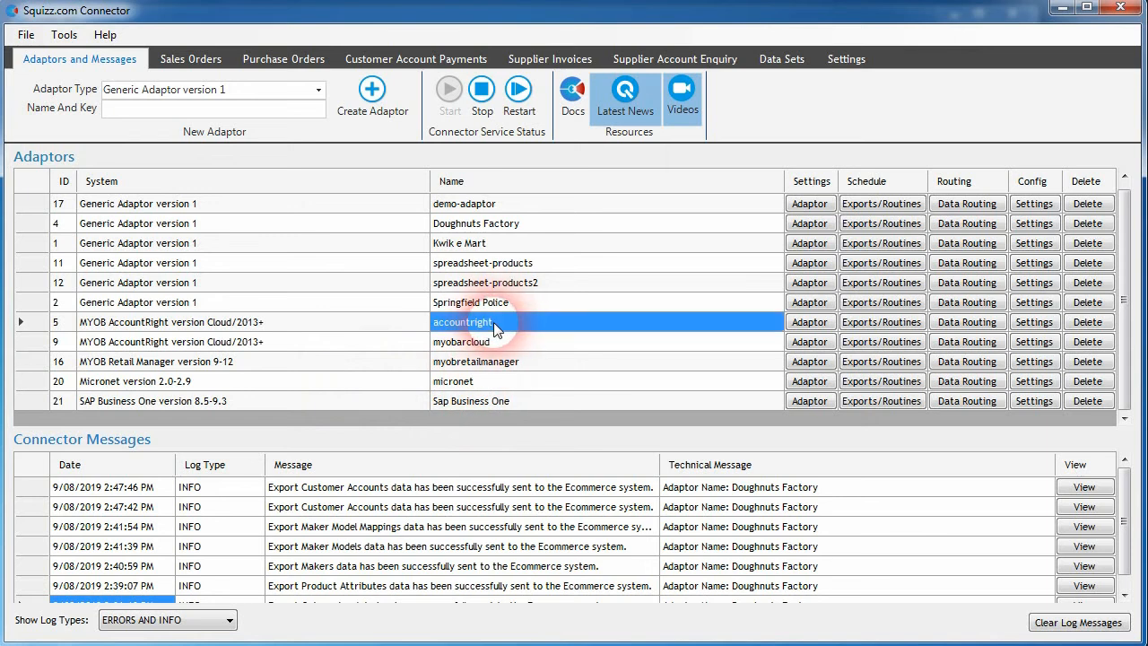
pyautogui.scroll(1, 521, 348)
pyautogui.click(318, 90)
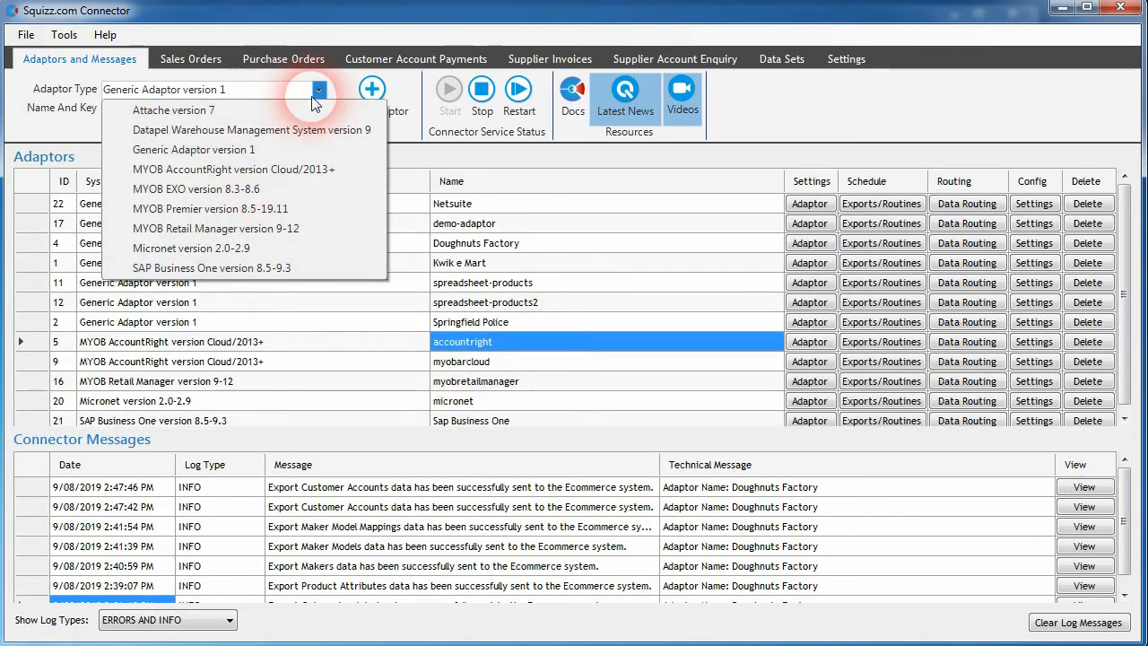
pyautogui.click(492, 225)
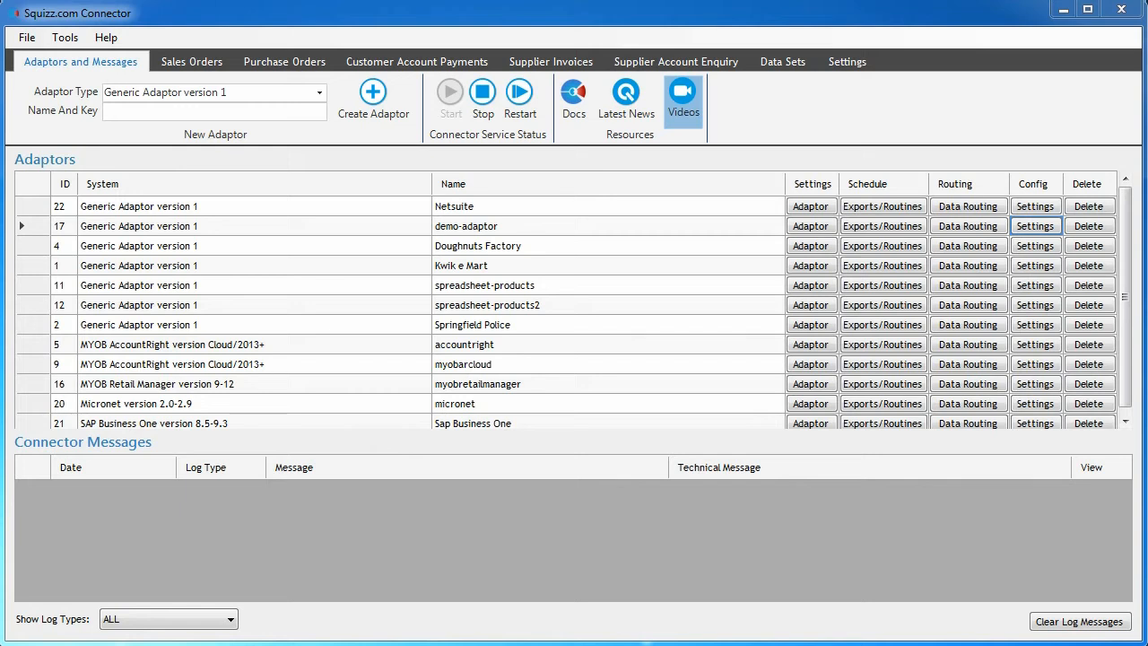
pyautogui.click(344, 568)
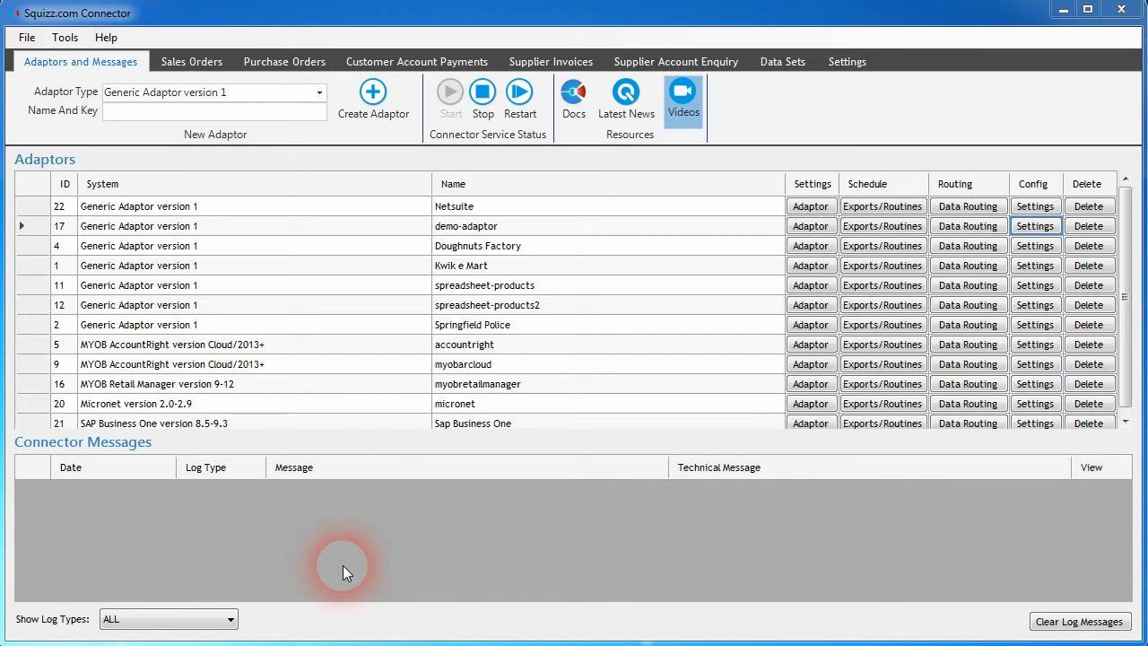
# Step: Open the demo-adaptor's settings and inspect the Data Source Session Create export's data export URL
pyautogui.click(591, 232)
pyautogui.click(1030, 232)
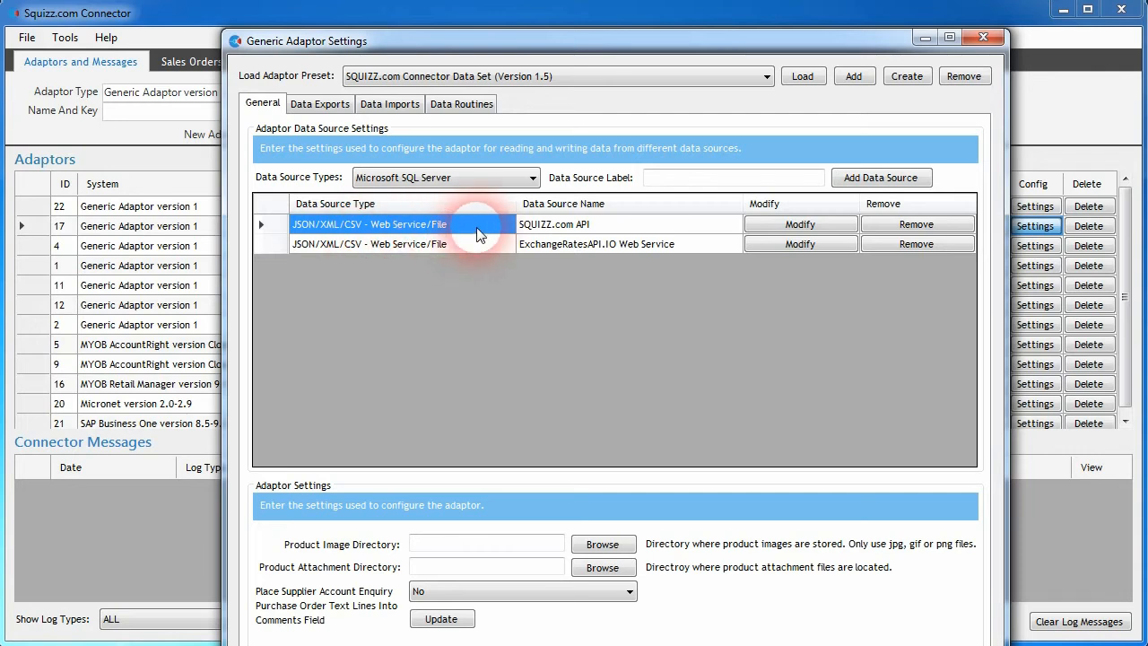
pyautogui.doubleClick(594, 225)
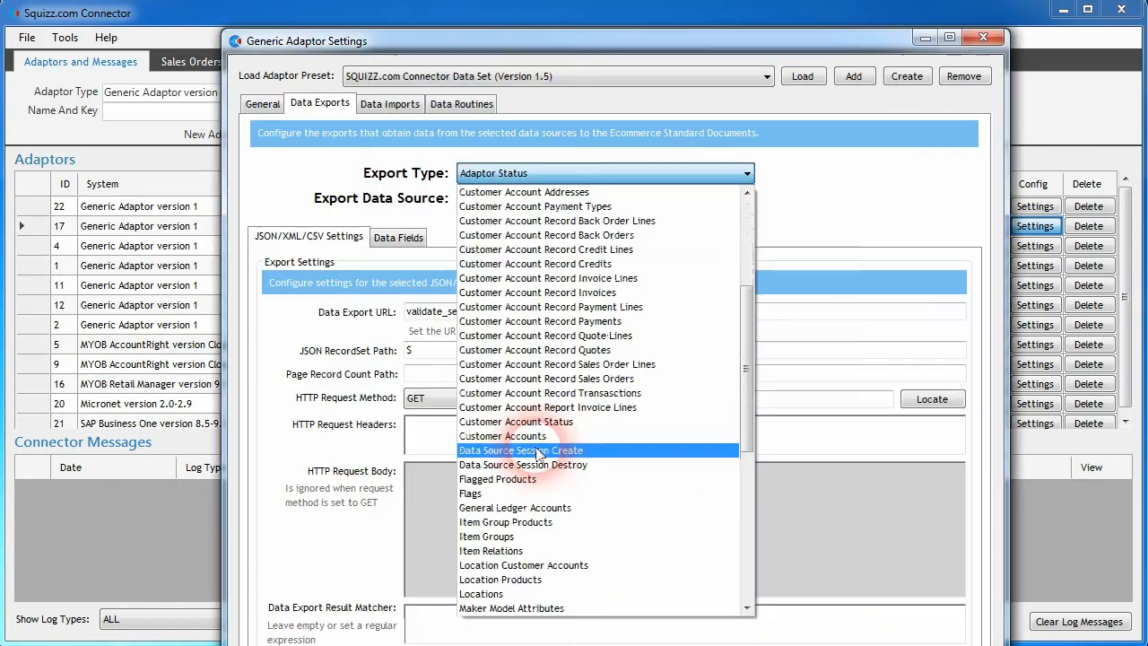
pyautogui.click(538, 451)
pyautogui.click(513, 311)
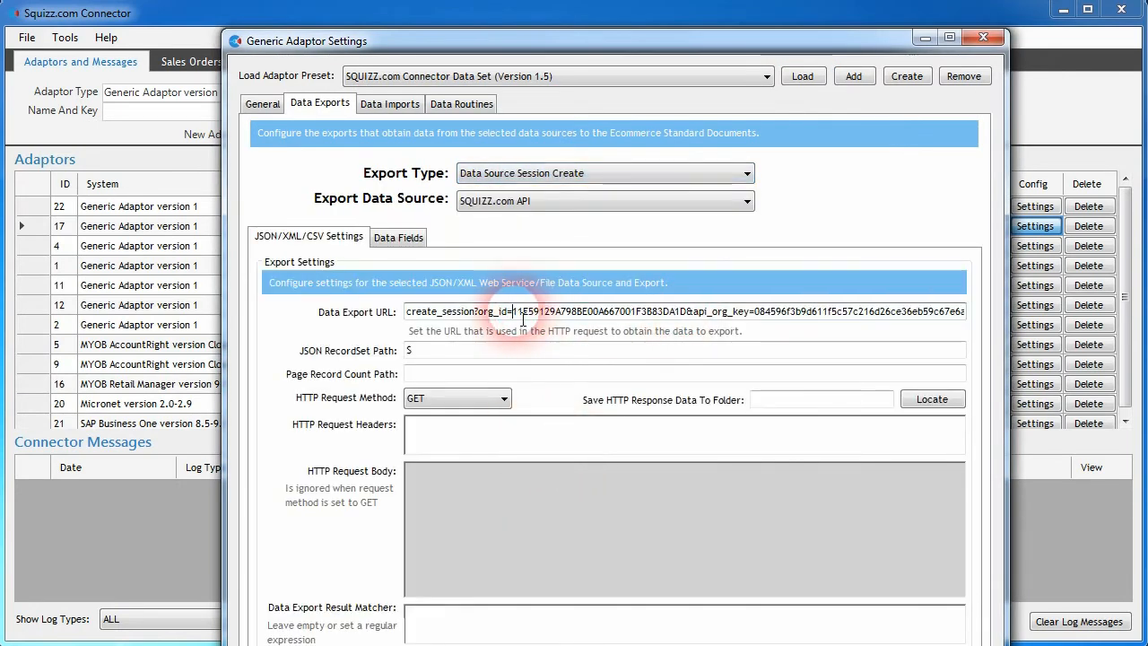
pyautogui.moveTo(523, 318); pyautogui.dragTo(694, 321)
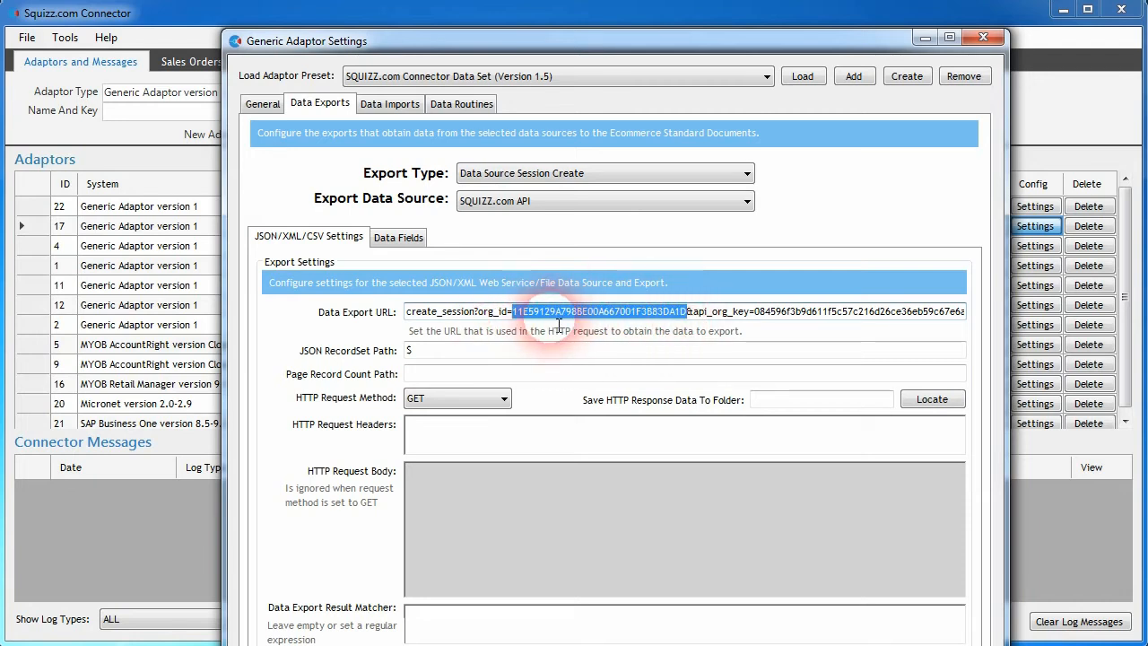
# Step: Select the Products export, and browse The Doughnut Factory's products on the Squizz website
pyautogui.click(556, 174)
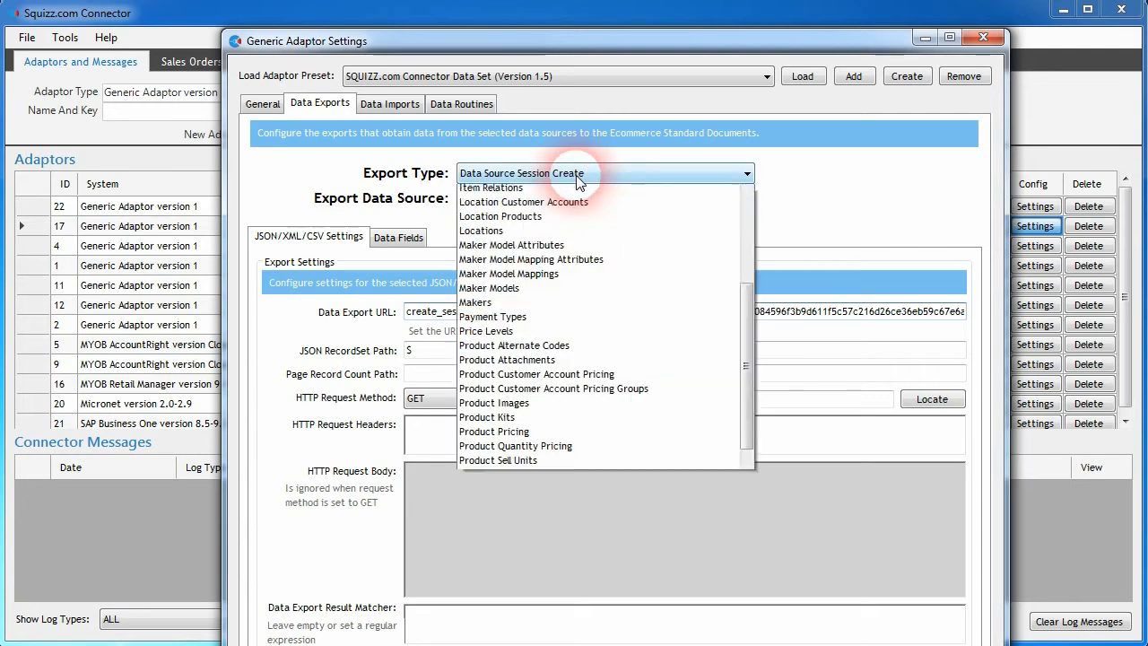
pyautogui.click(503, 594)
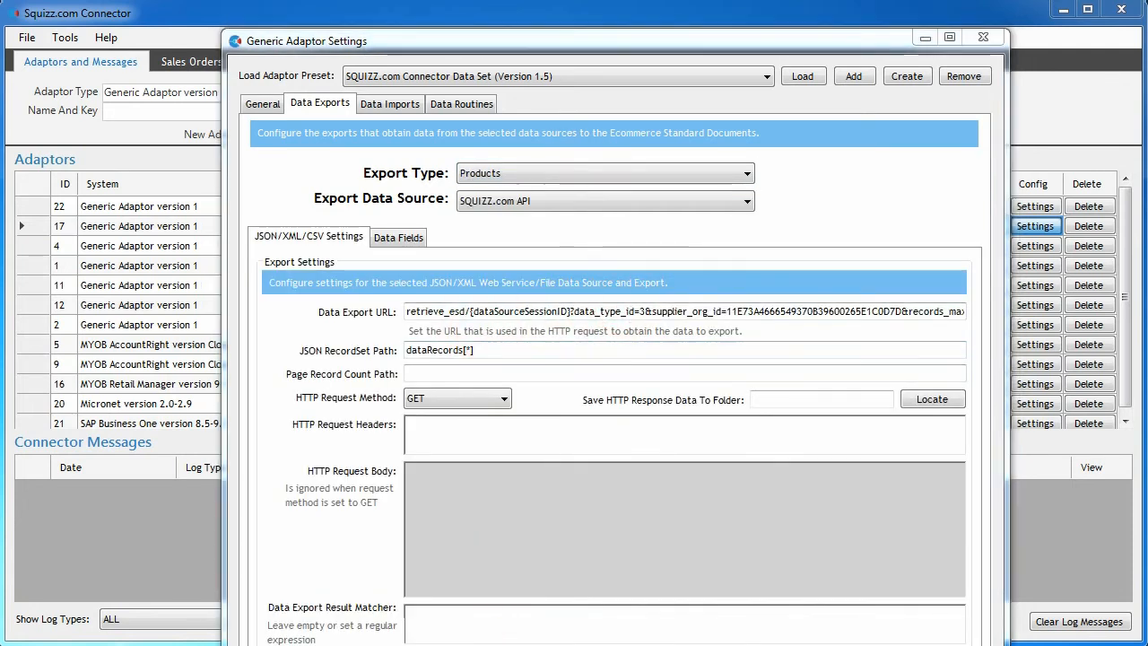
pyautogui.click(296, 645)
pyautogui.moveTo(238, 69); pyautogui.dragTo(545, 65)
pyautogui.click(451, 252)
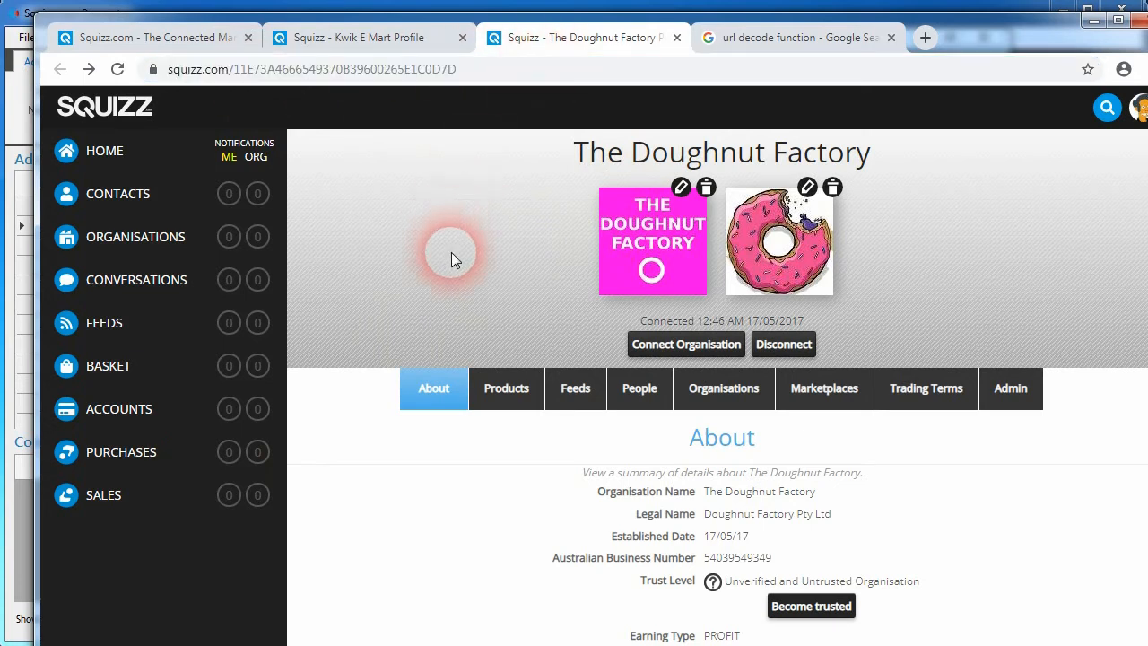
pyautogui.click(504, 399)
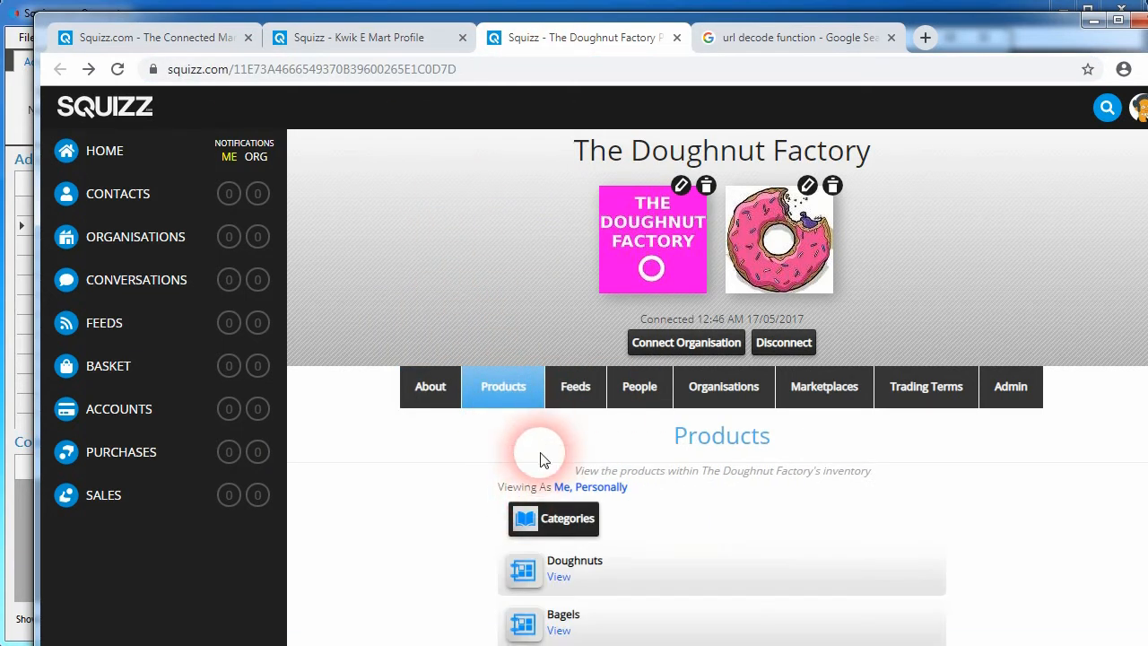
pyautogui.scroll(-1, 541, 456)
pyautogui.click(524, 503)
pyautogui.scroll(-3, 463, 505)
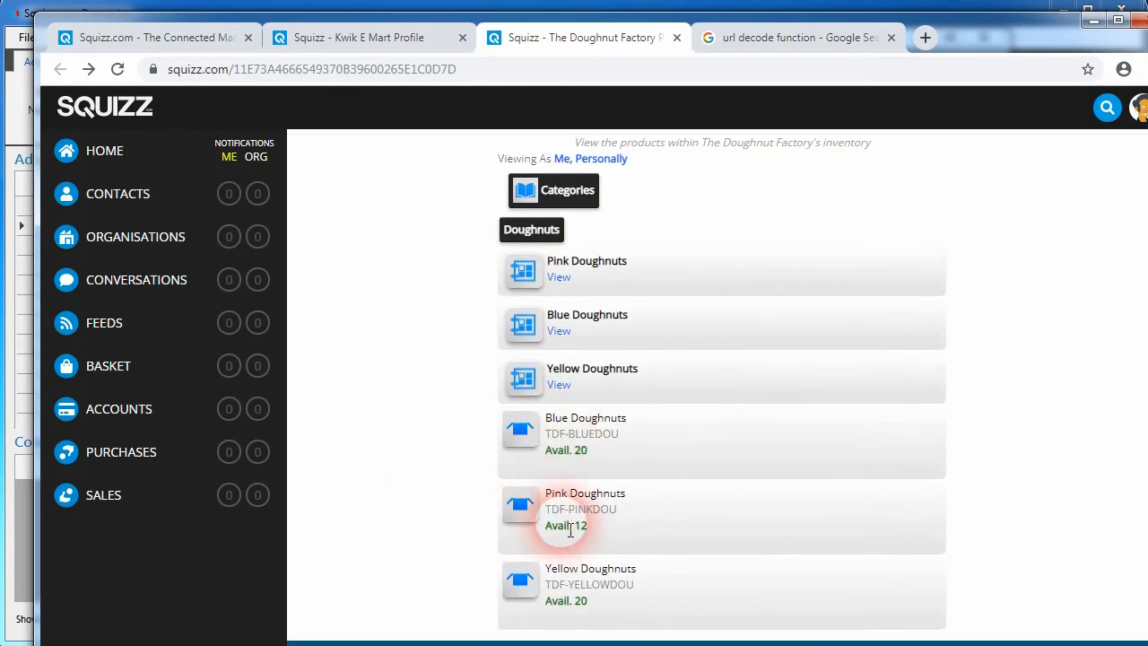
pyautogui.scroll(4, 524, 508)
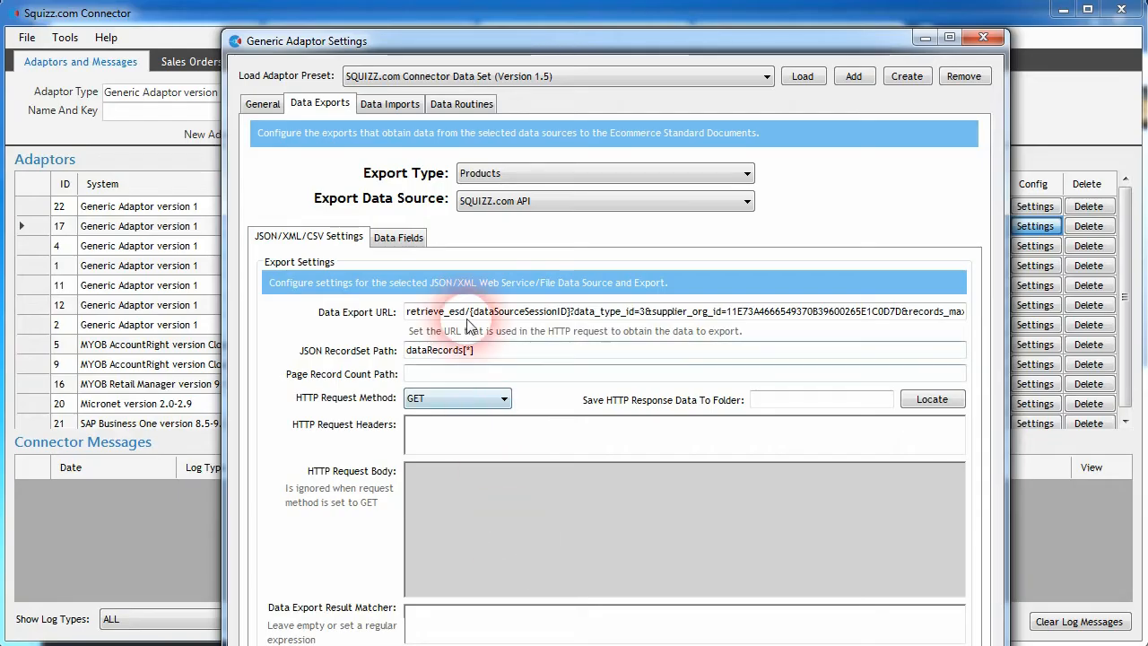
# Step: Review the Products export URL and the SQUIZZ.com API data source's connection settings
pyautogui.click(506, 177)
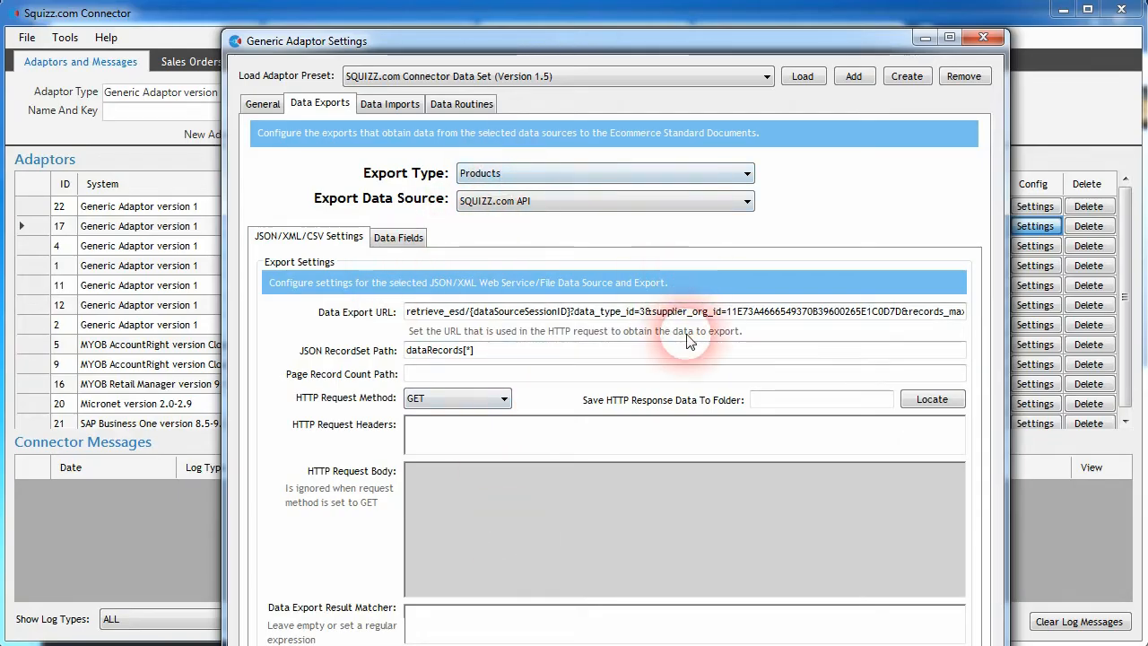
pyautogui.press('End')
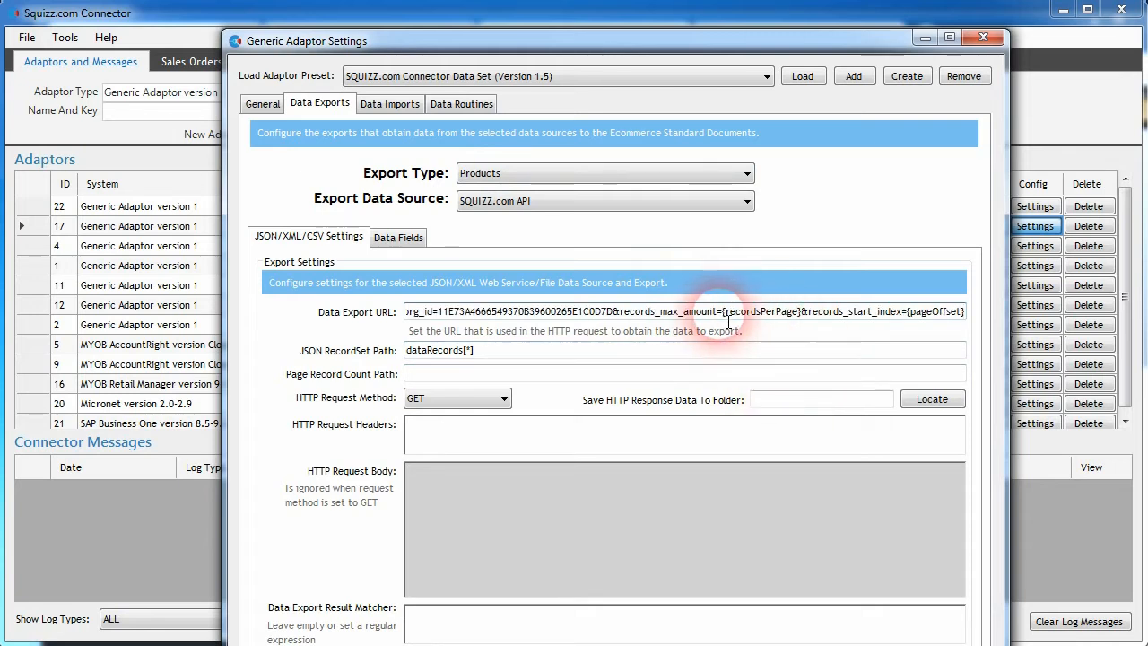
pyautogui.click(262, 103)
pyautogui.click(795, 224)
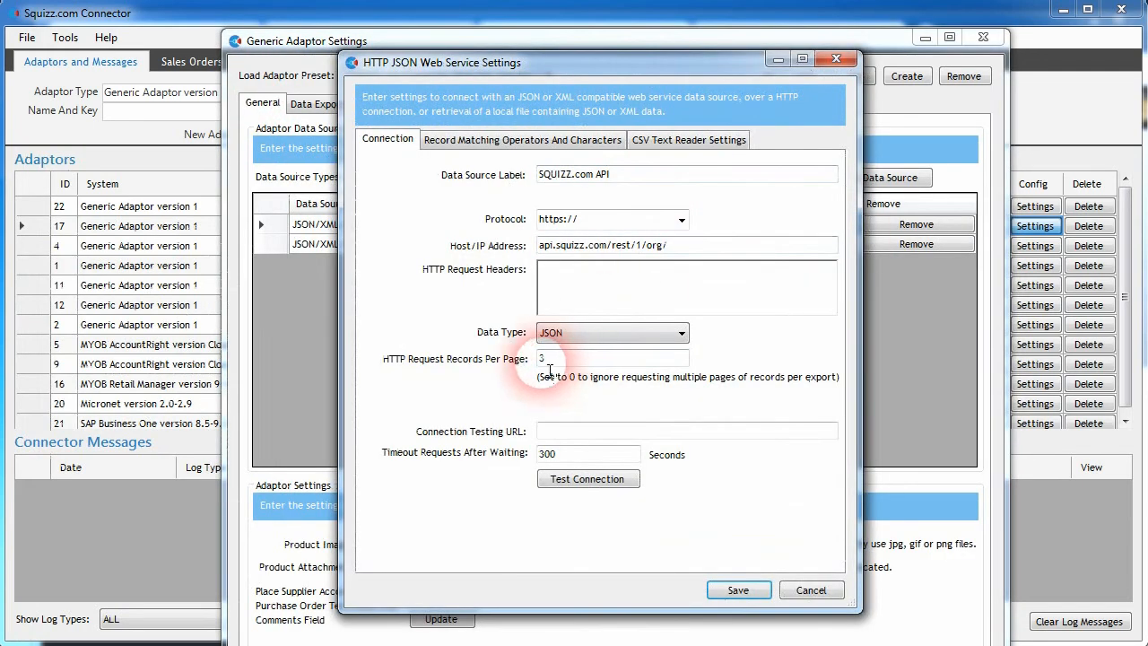
pyautogui.click(836, 58)
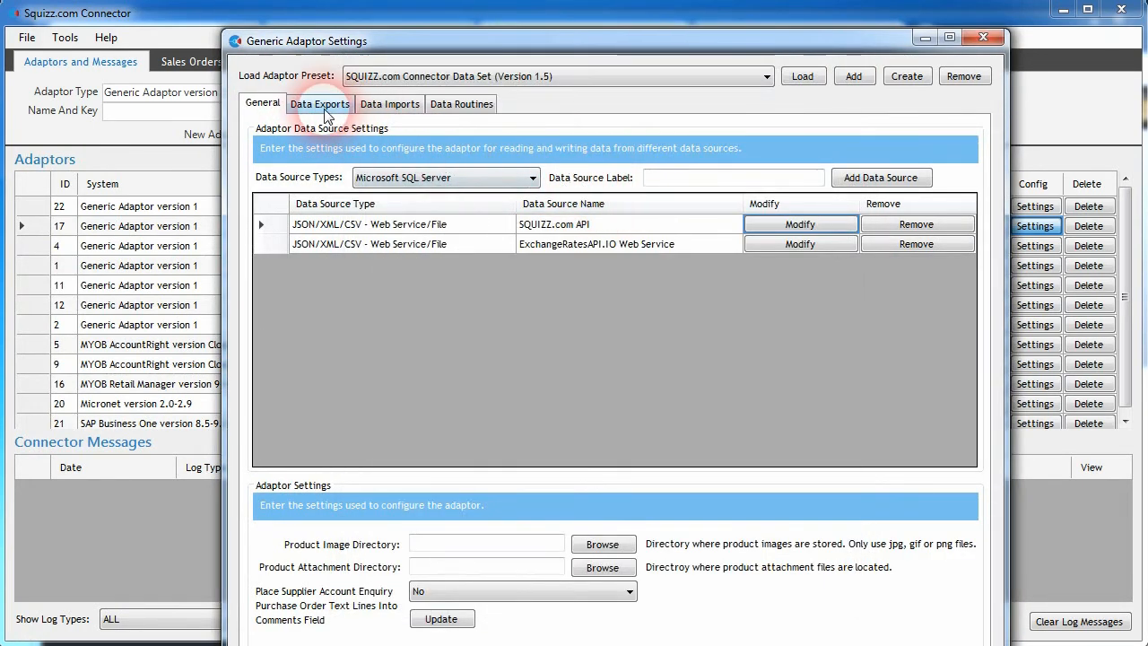
pyautogui.click(319, 104)
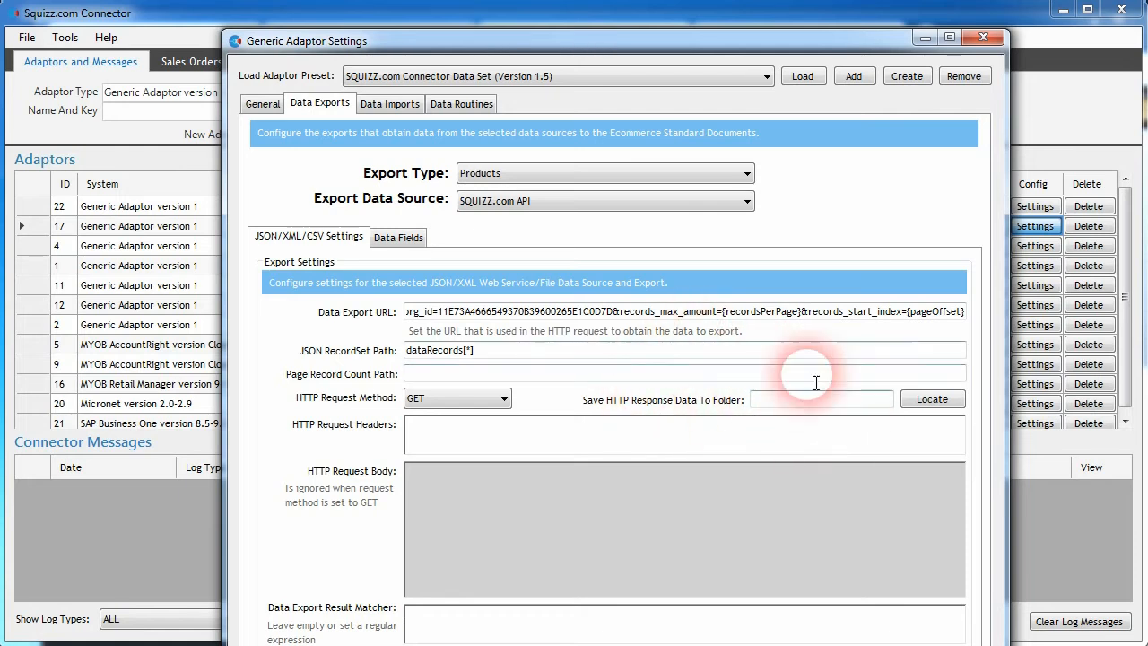
# Step: Set the Products export to save HTTP responses as products-{pageNumber}.json in C:\connector-data\downloaded-product-data
pyautogui.click(933, 404)
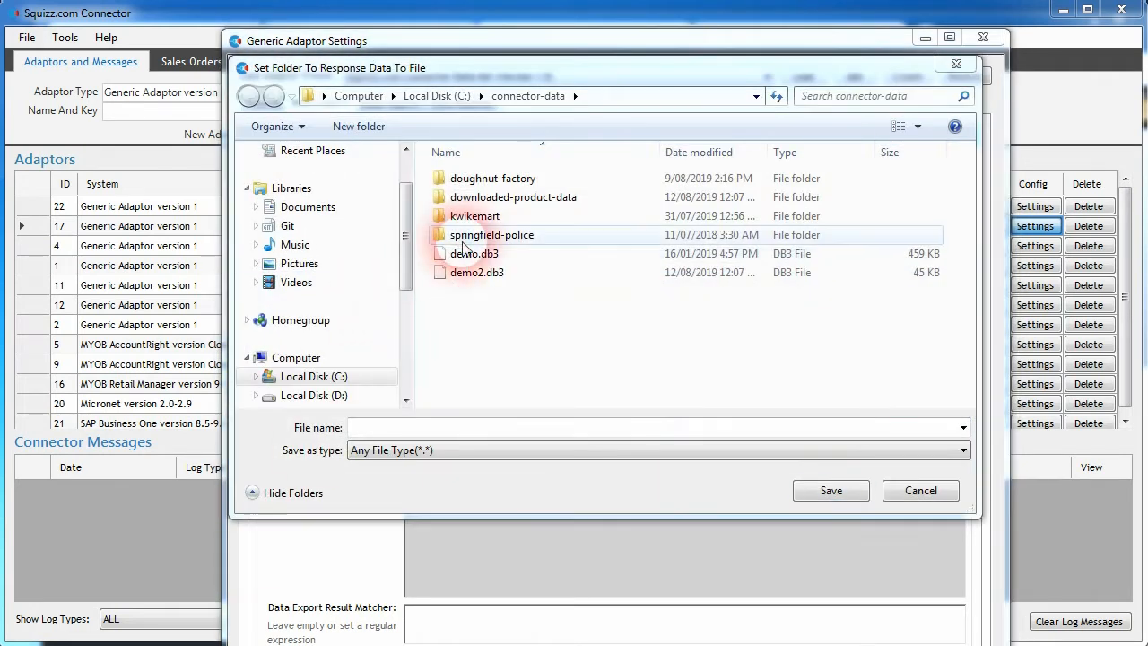
pyautogui.doubleClick(527, 201)
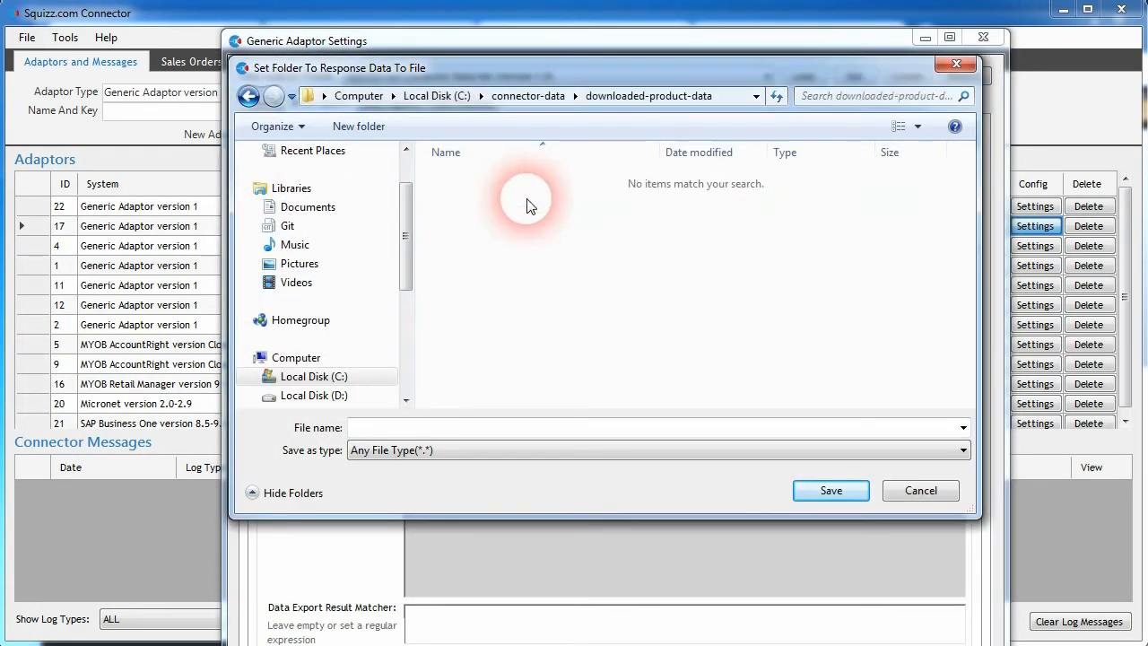
pyautogui.click(423, 429)
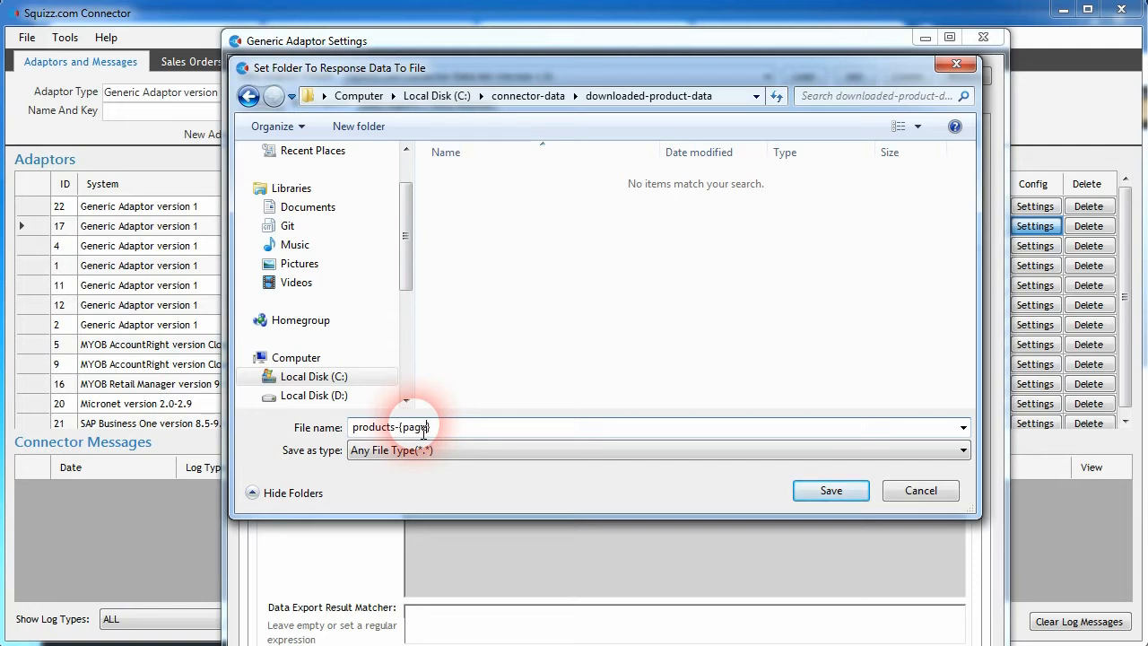
pyautogui.press('BackSpace')
pyautogui.press('BackSpace')
pyautogui.write('umber}.json')
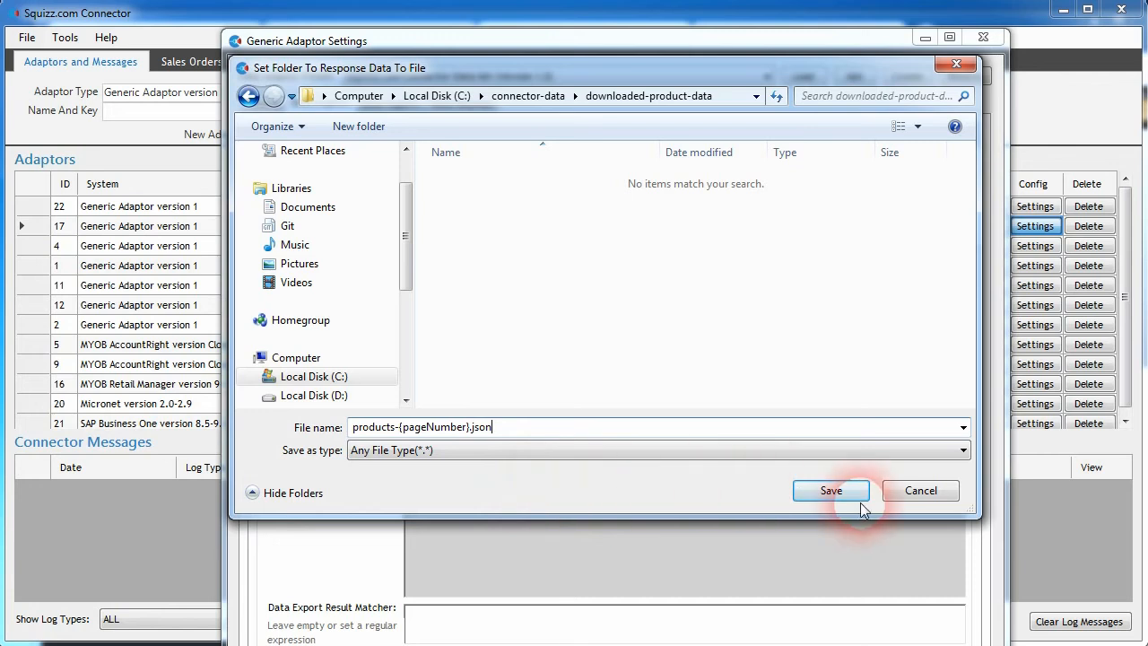
pyautogui.click(831, 491)
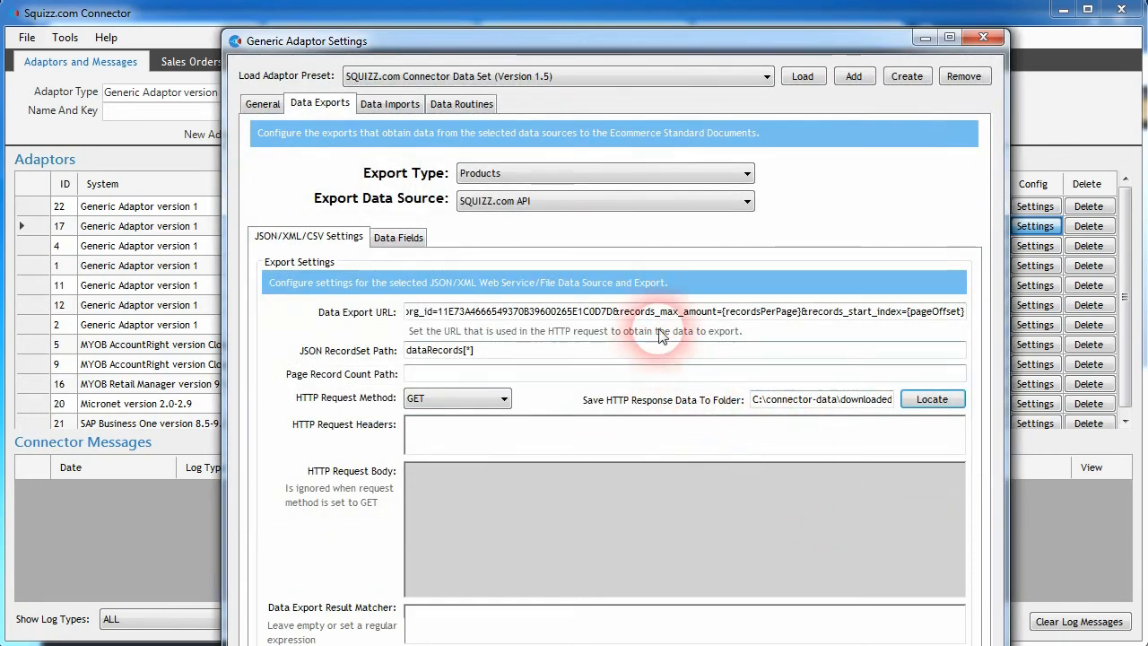
# Step: Check the response folder path and the Products data fields, then save the adaptor settings
pyautogui.click(834, 403)
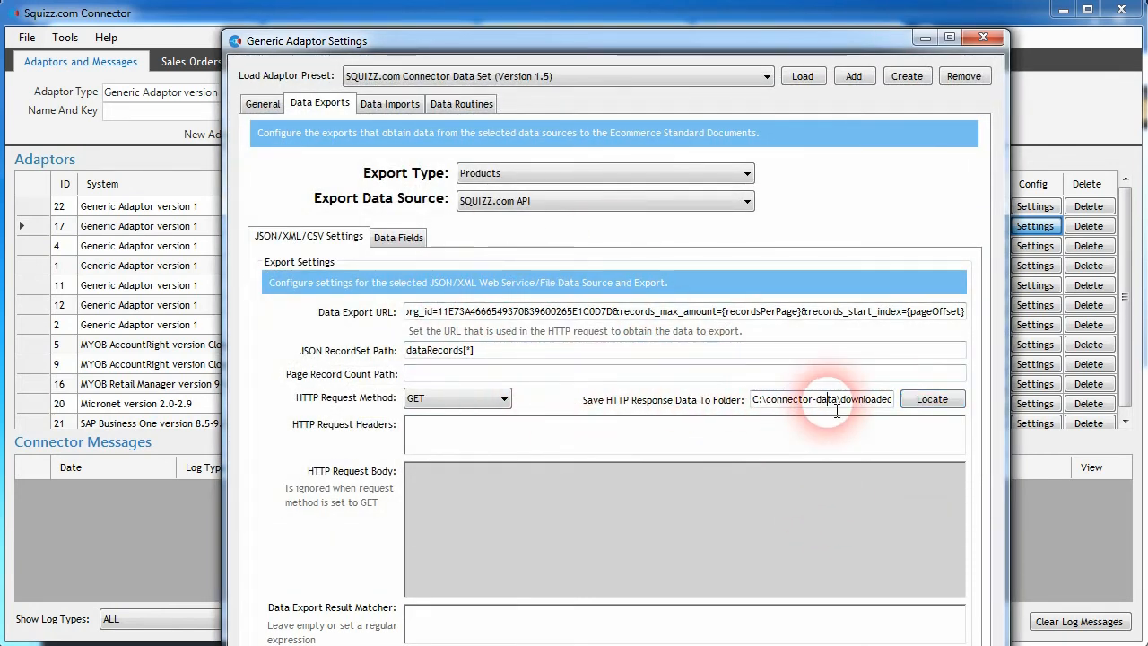
pyautogui.press('End')
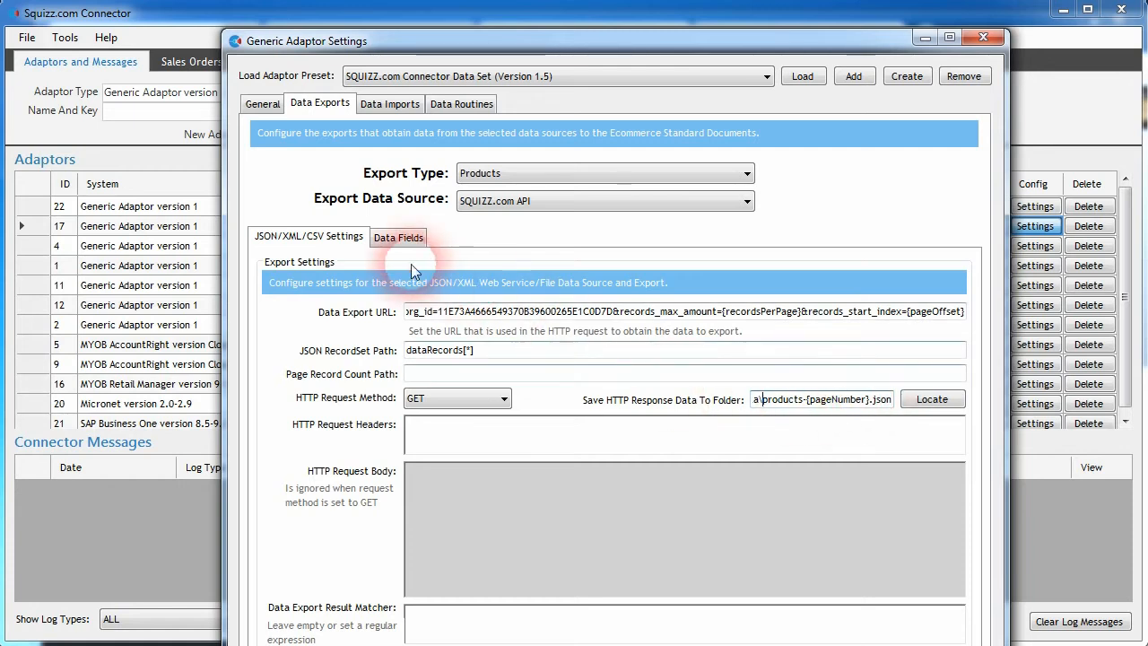
pyautogui.click(394, 240)
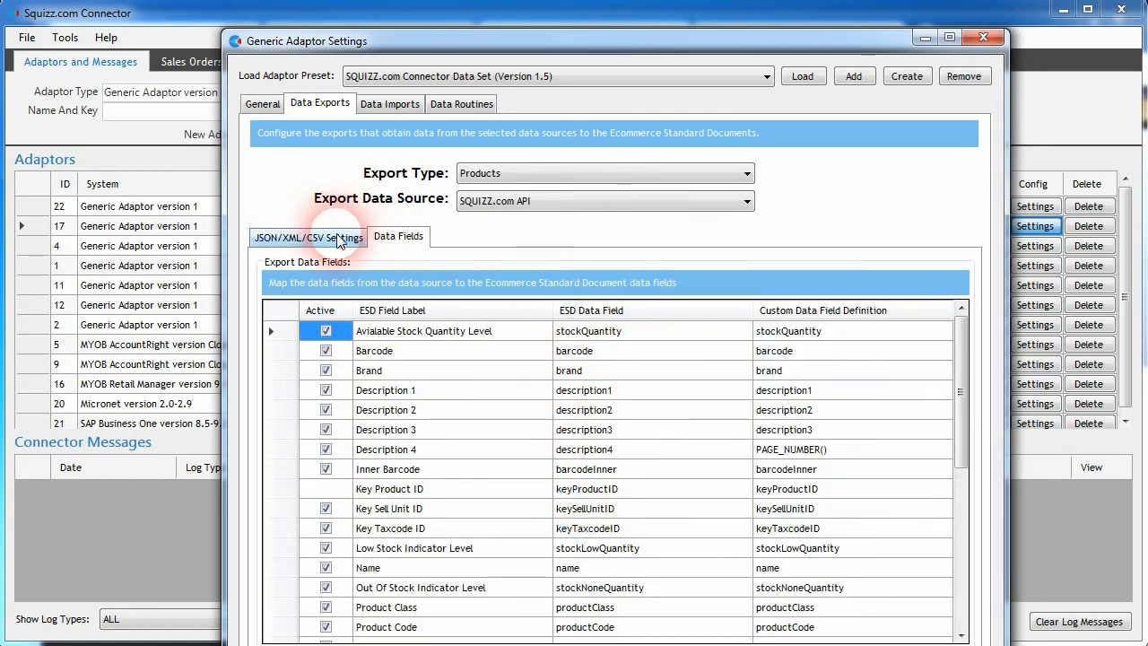
pyautogui.click(312, 237)
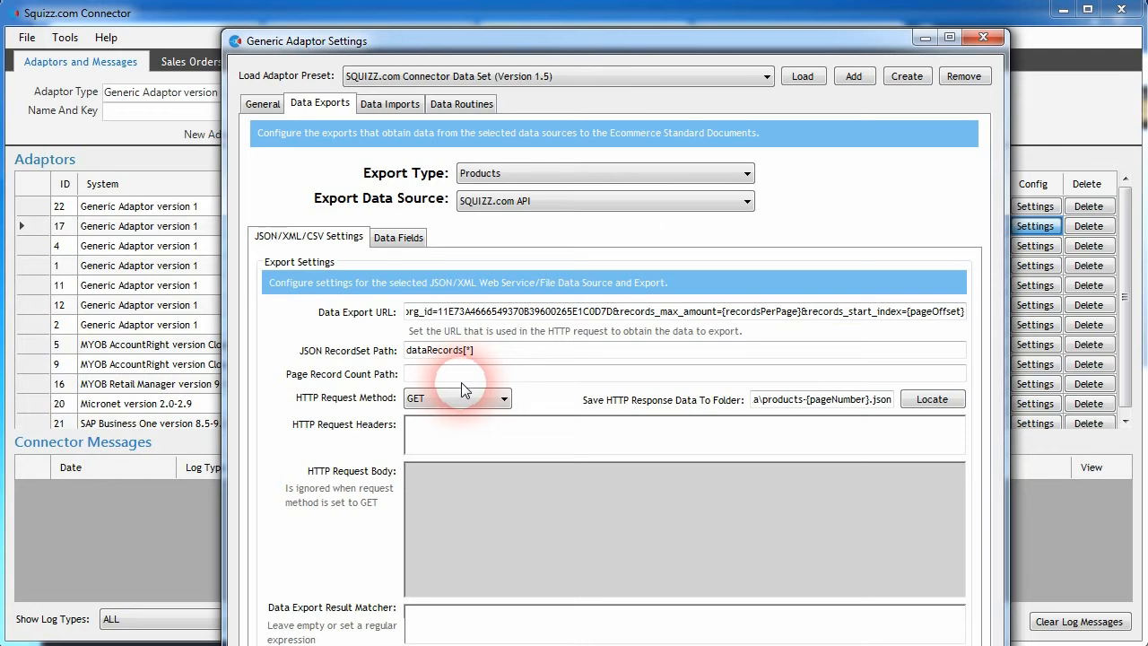
pyautogui.moveTo(512, 41); pyautogui.dragTo(510, 18)
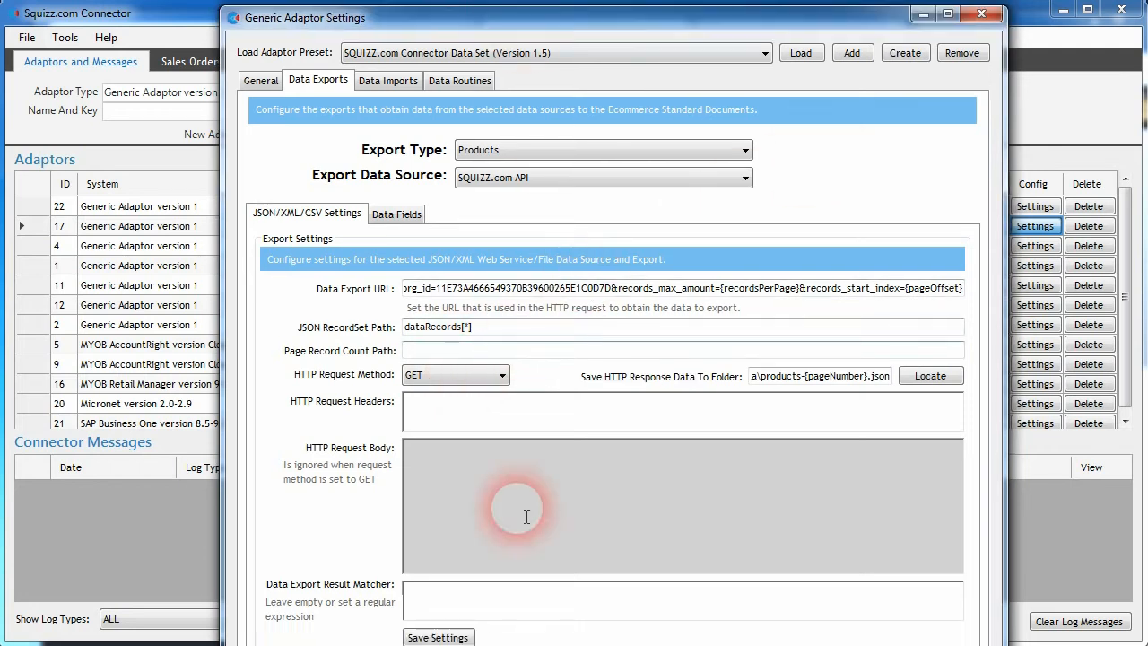
pyautogui.click(439, 638)
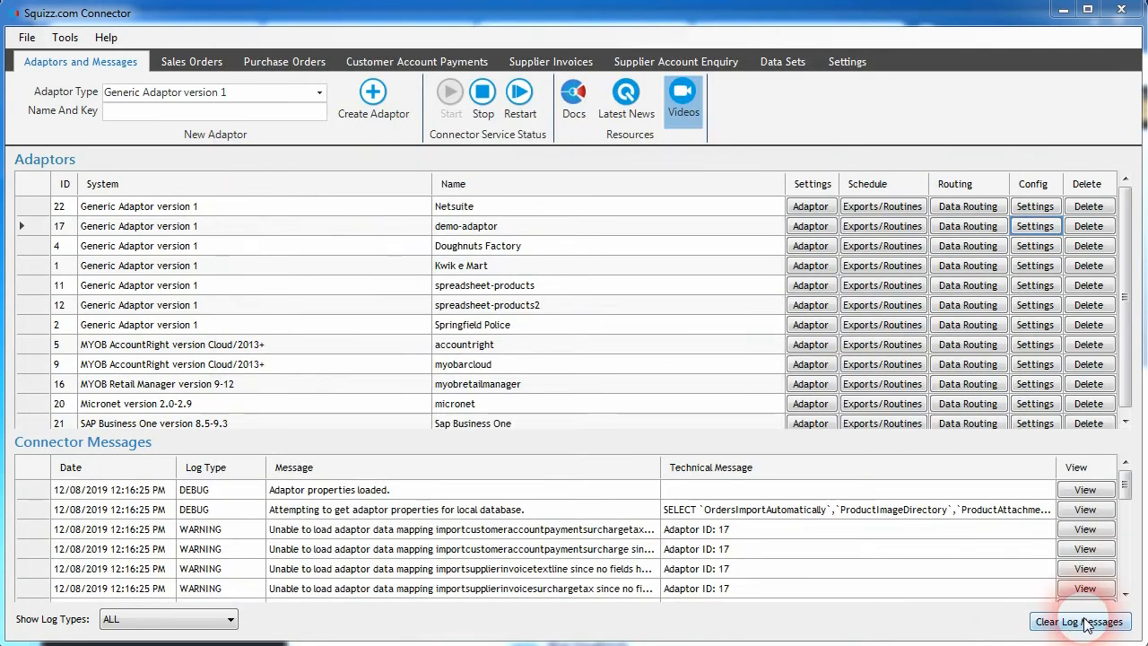
# Step: Clear the connector log messages and glance over the data sets list
pyautogui.click(1081, 621)
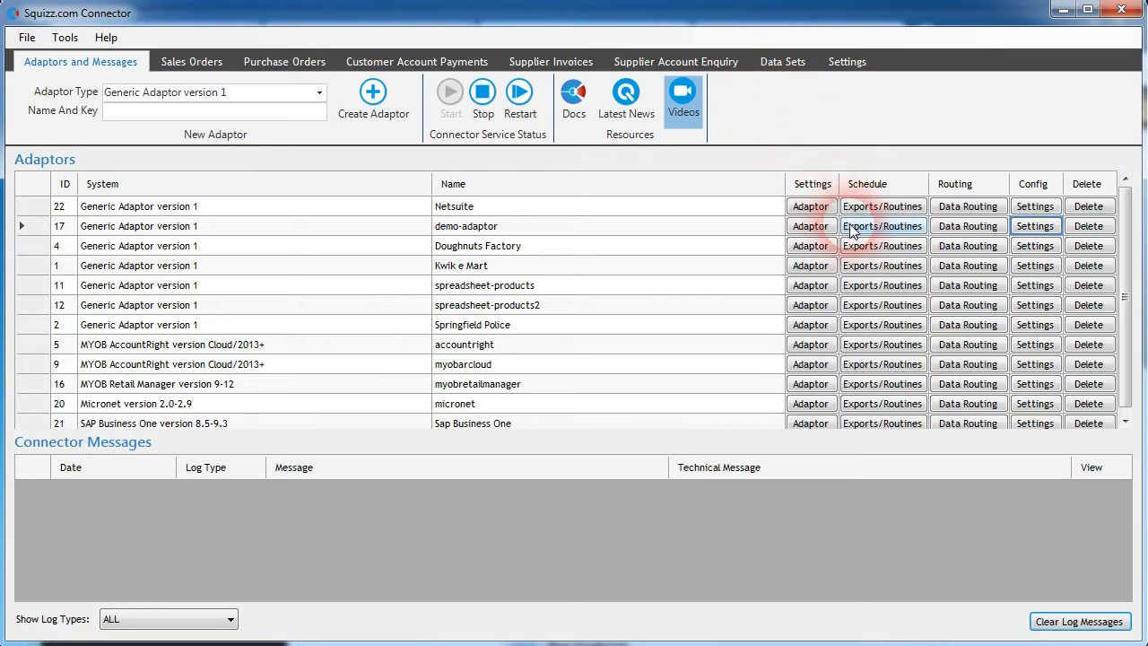
pyautogui.click(777, 62)
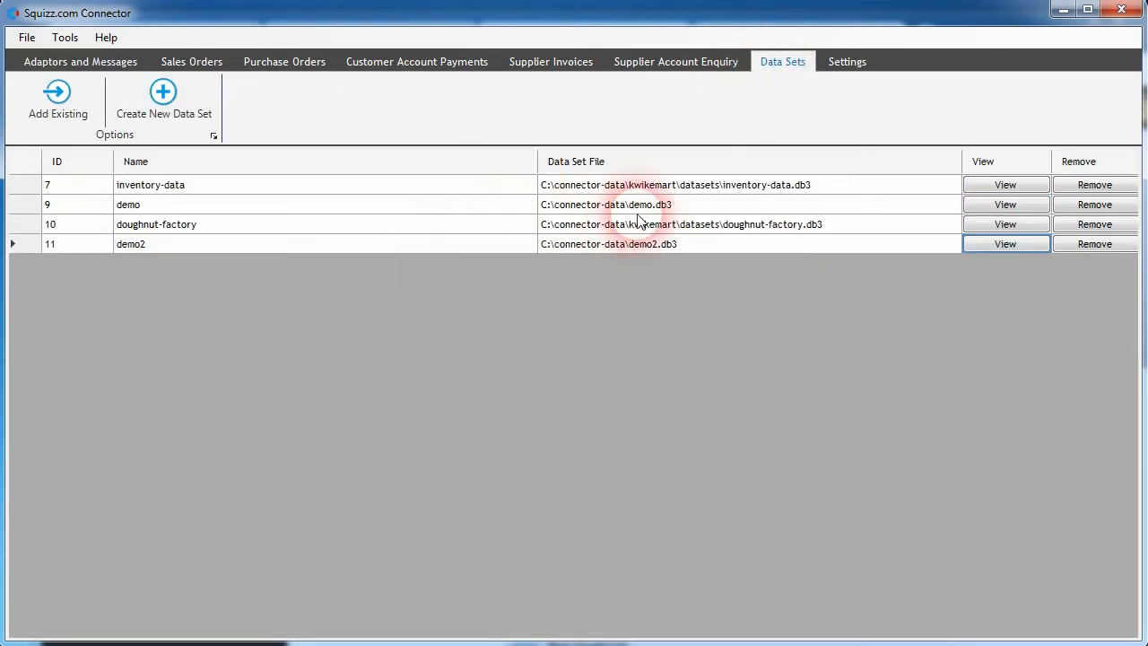
pyautogui.click(82, 62)
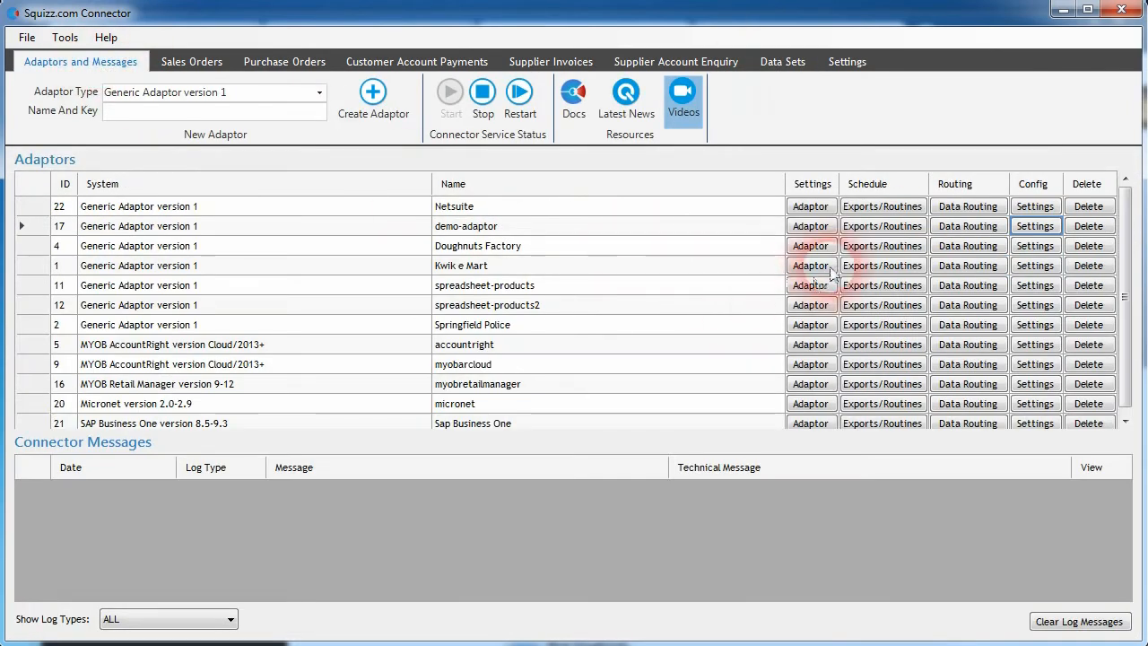
# Step: Run the Export Products data export once off for demo-adaptor into the Connector Data Set demo2 with Full transfer mode, then reload the scheduler
pyautogui.click(880, 228)
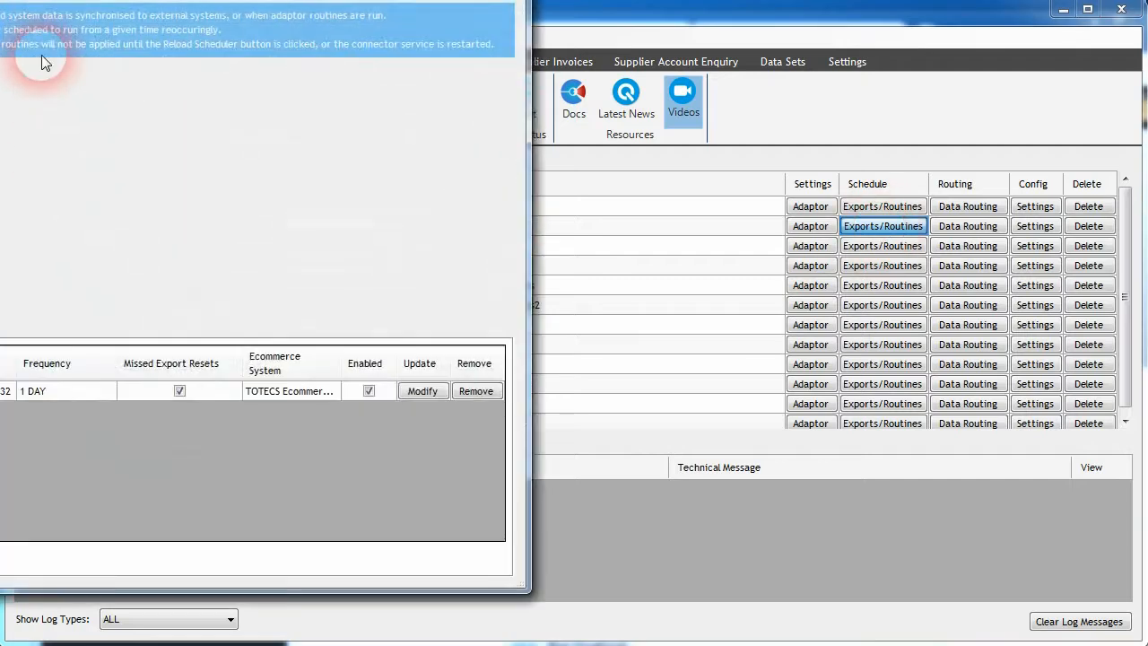
pyautogui.moveTo(463, 161); pyautogui.dragTo(461, 218)
pyautogui.click(341, 206)
pyautogui.click(421, 271)
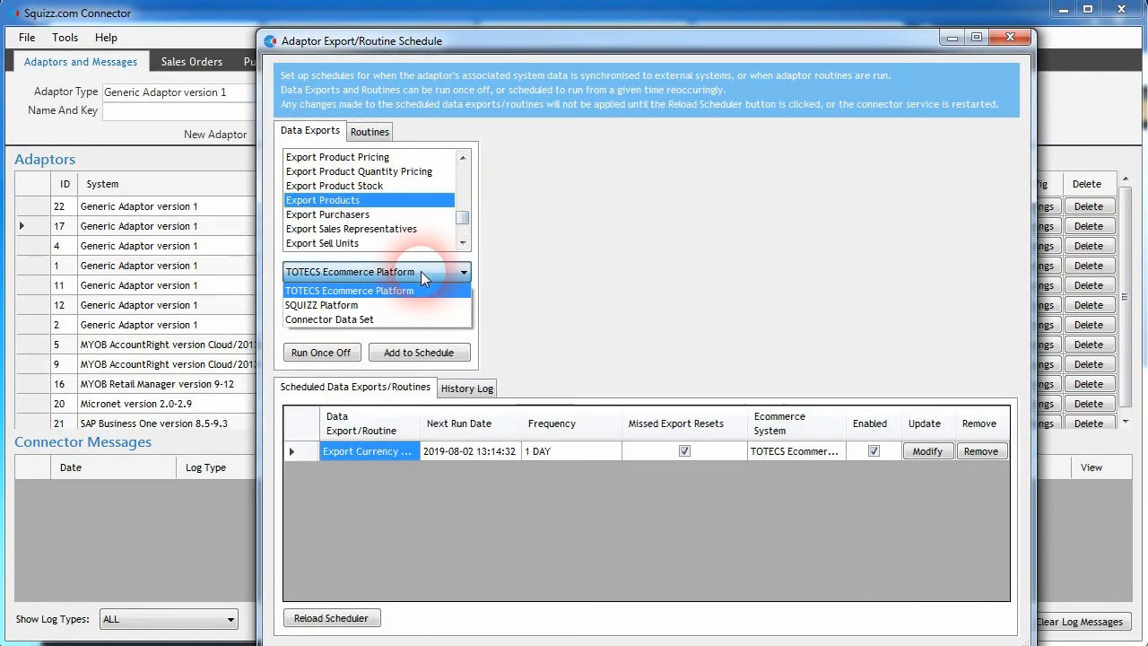
pyautogui.click(371, 313)
pyautogui.click(415, 309)
pyautogui.click(361, 329)
pyautogui.click(361, 326)
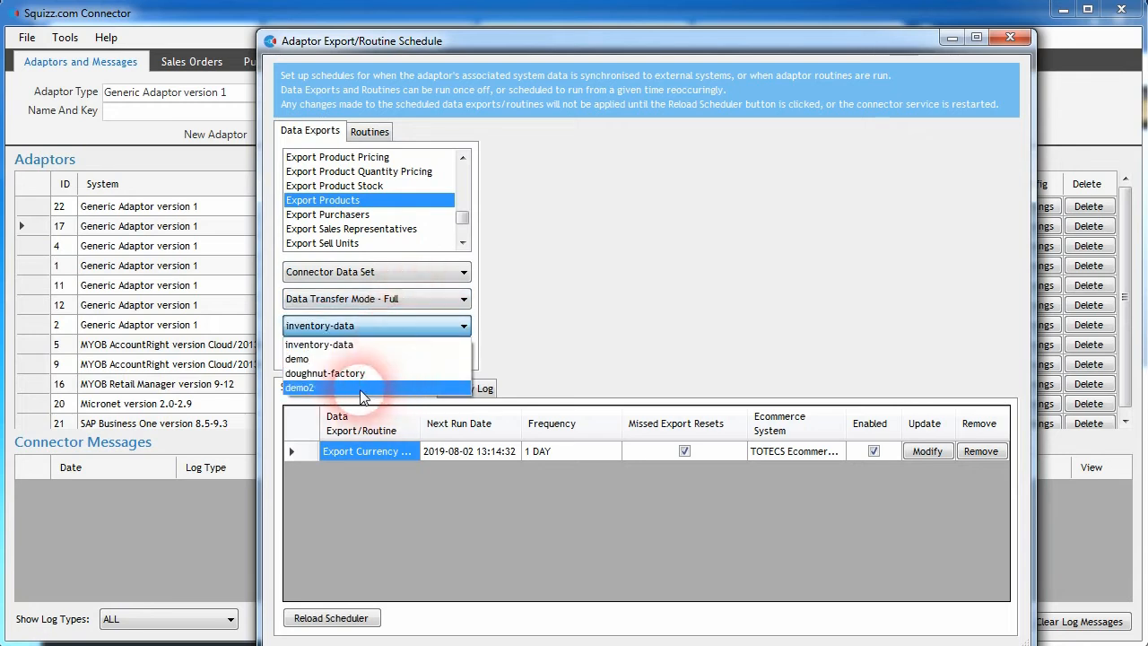
pyautogui.click(363, 388)
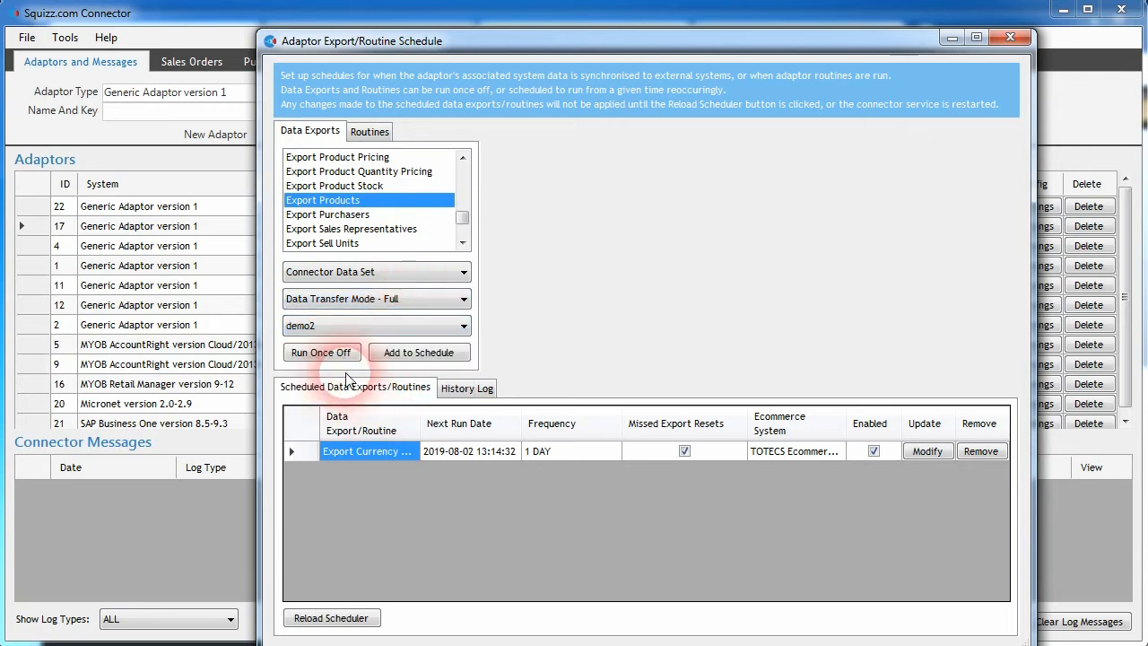
pyautogui.click(325, 355)
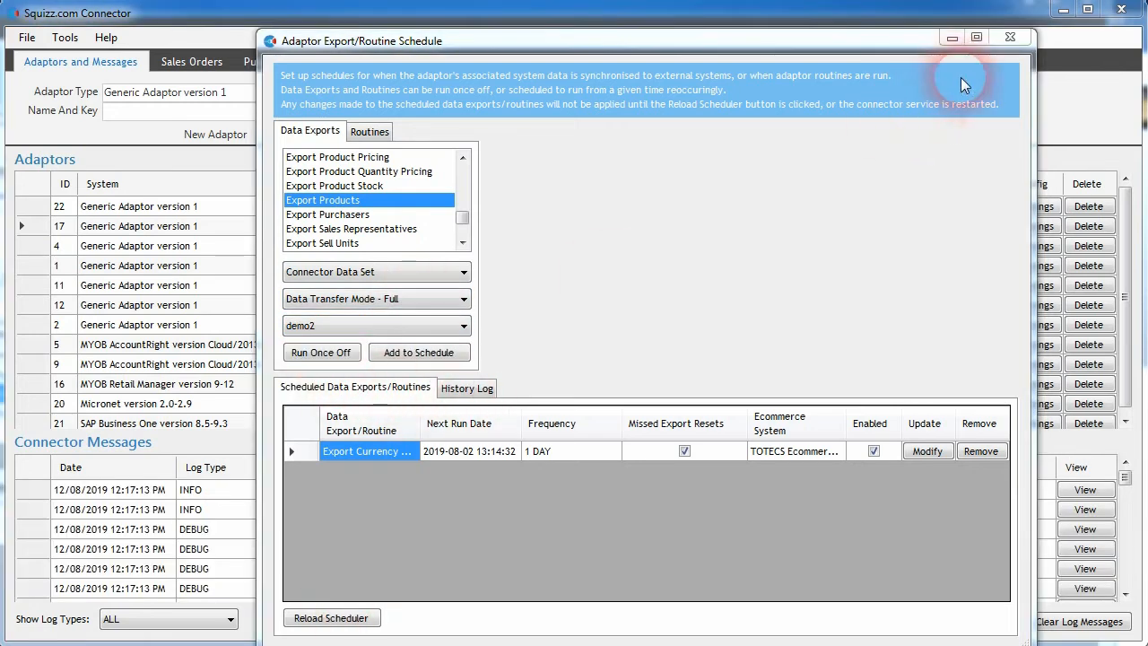
pyautogui.click(468, 388)
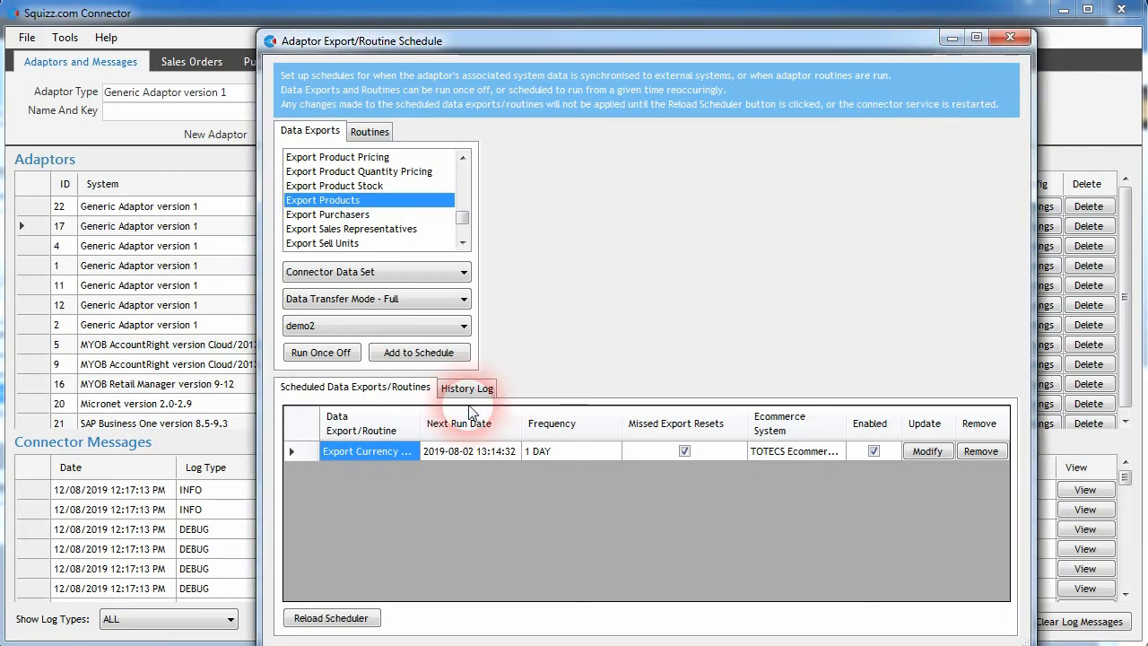
pyautogui.click(309, 617)
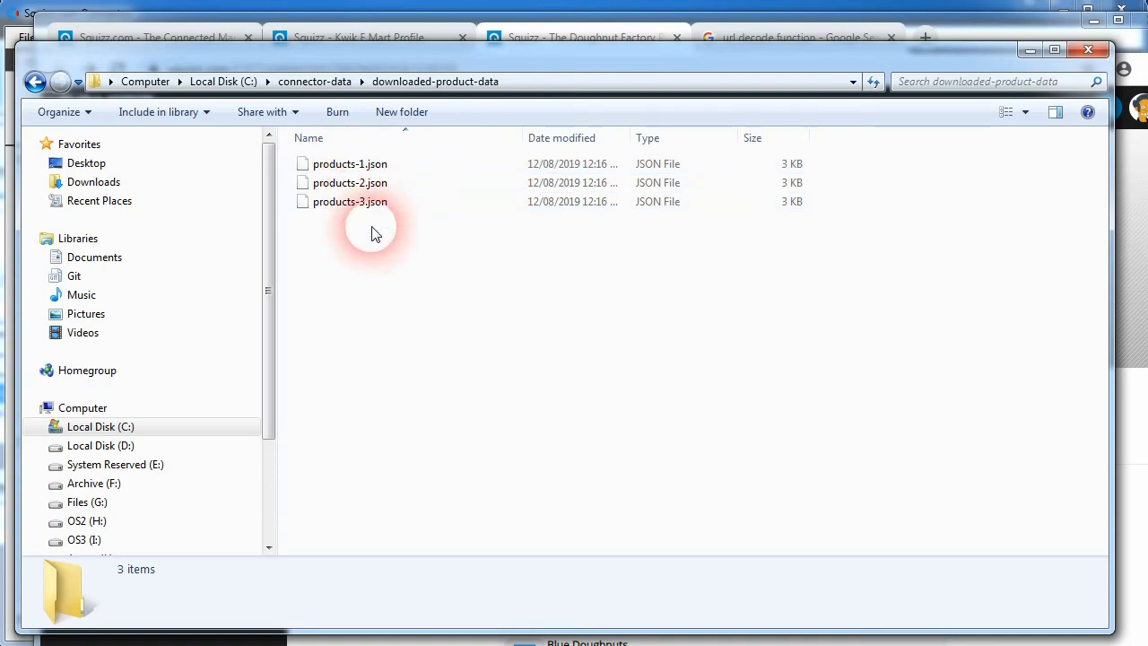
# Step: Open products-1.json in Notepad++ and examine its product records in the online JSON parser
pyautogui.rightClick(356, 164)
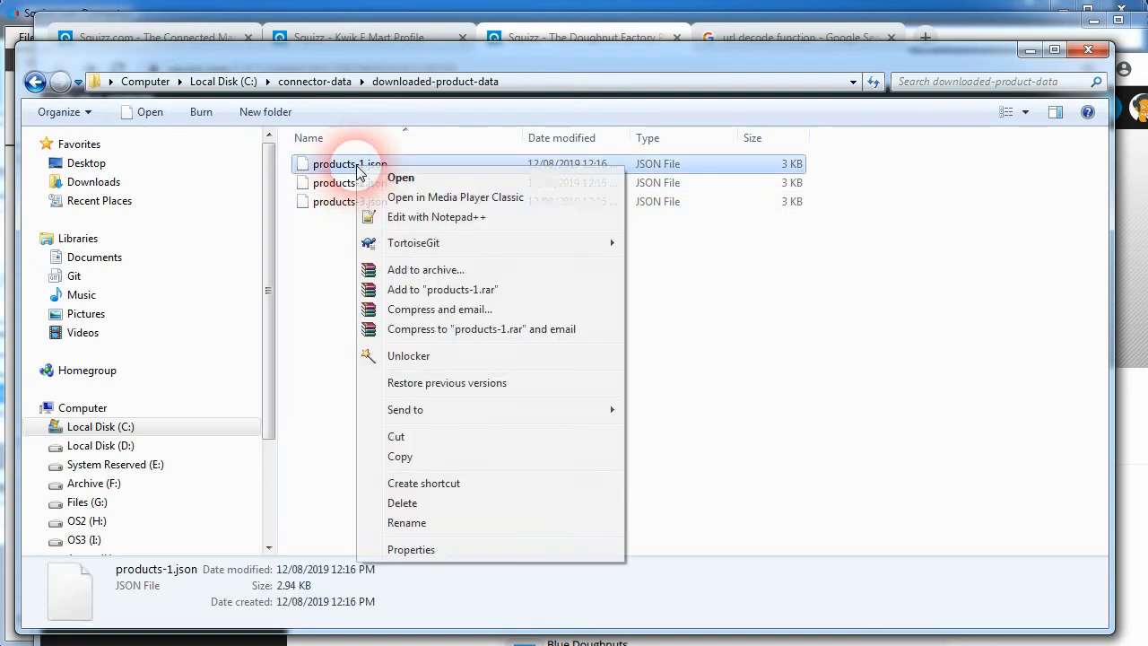
pyautogui.click(425, 218)
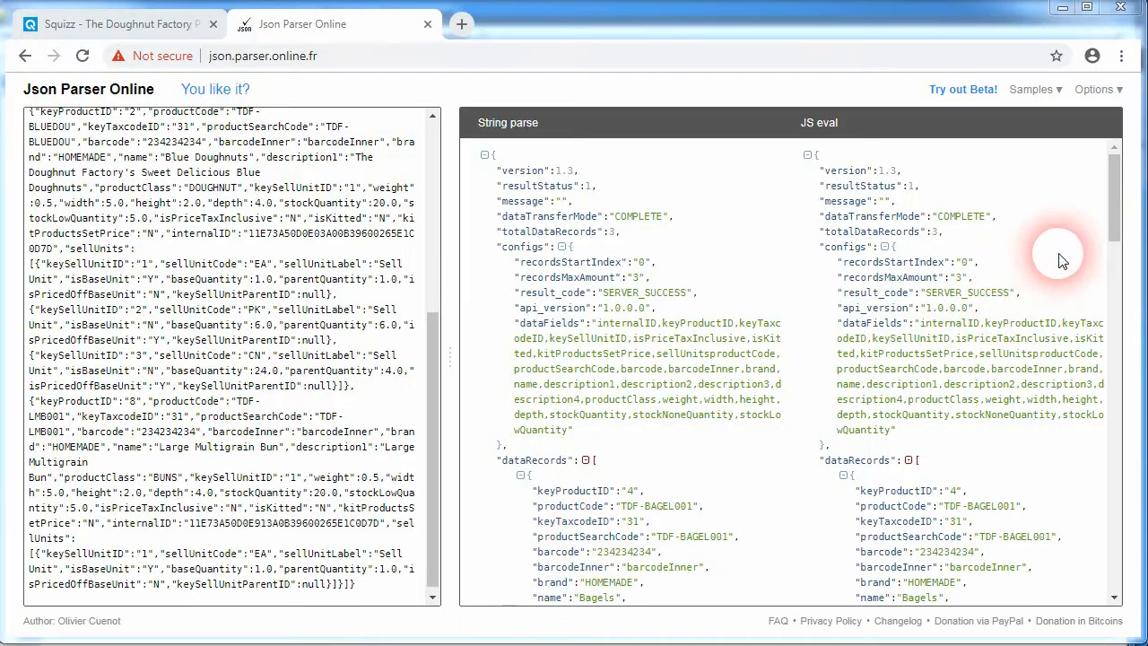
pyautogui.moveTo(1112, 231); pyautogui.dragTo(631, 287)
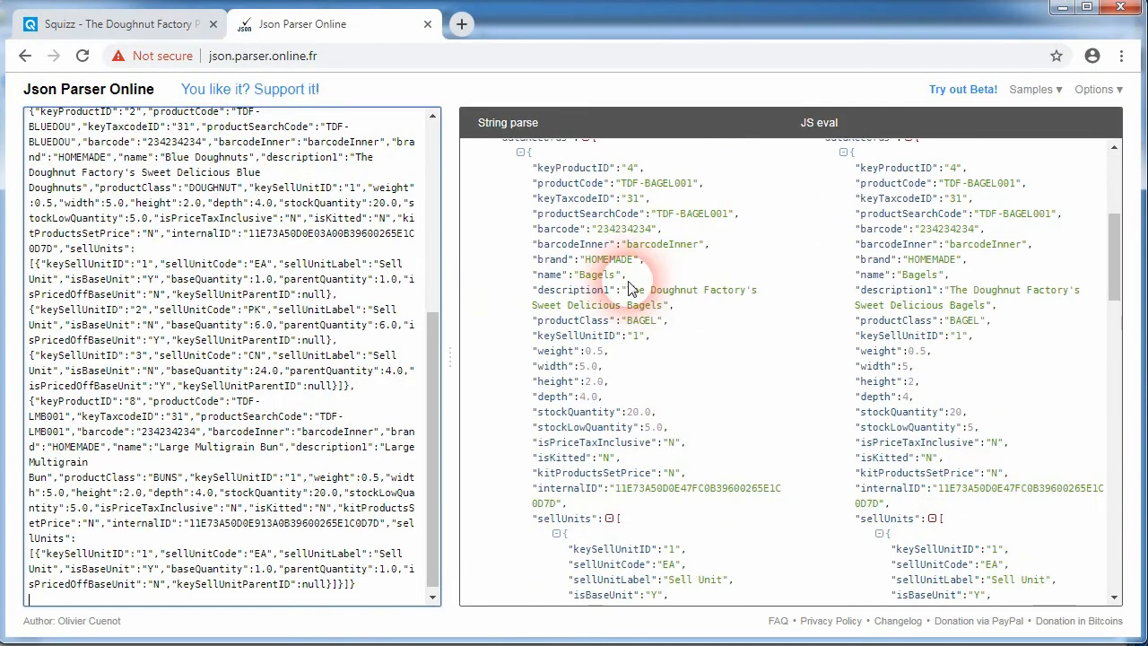
pyautogui.scroll(1, 628, 305)
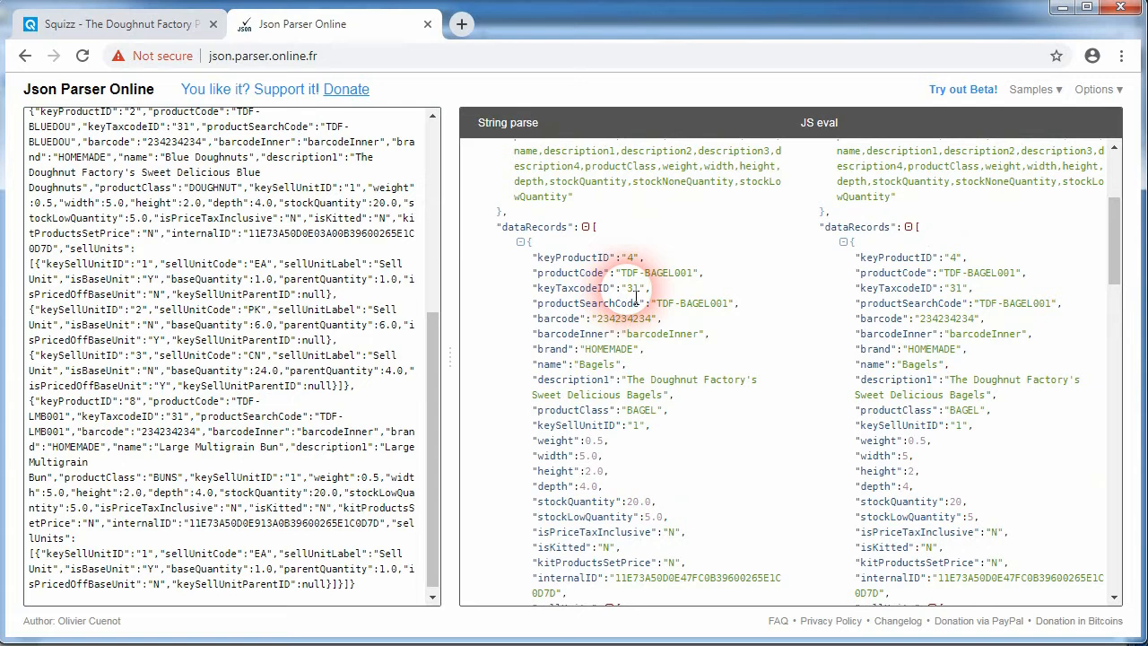
pyautogui.moveTo(633, 274); pyautogui.dragTo(689, 276)
pyautogui.click(654, 407)
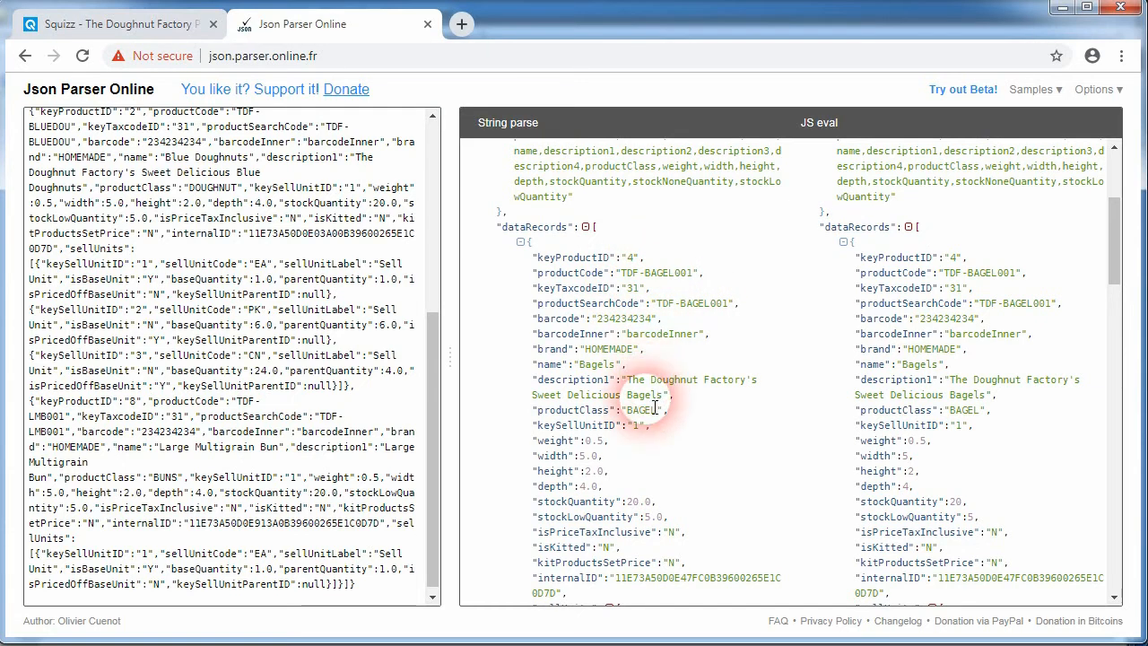
pyautogui.scroll(-3, 628, 440)
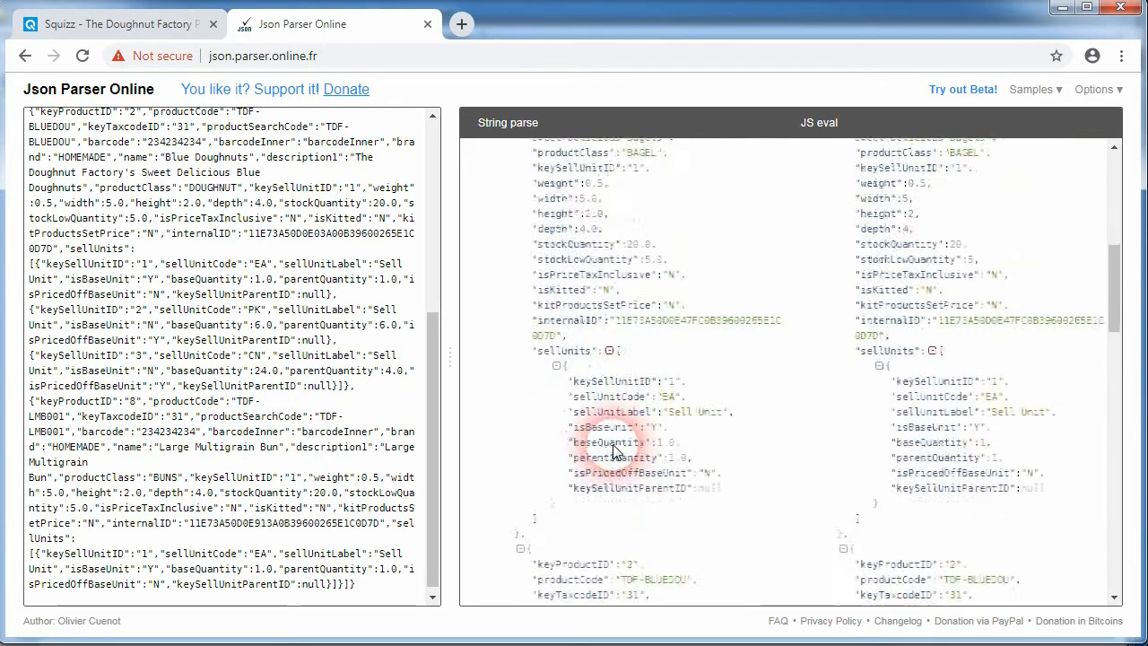
pyautogui.scroll(-3, 556, 471)
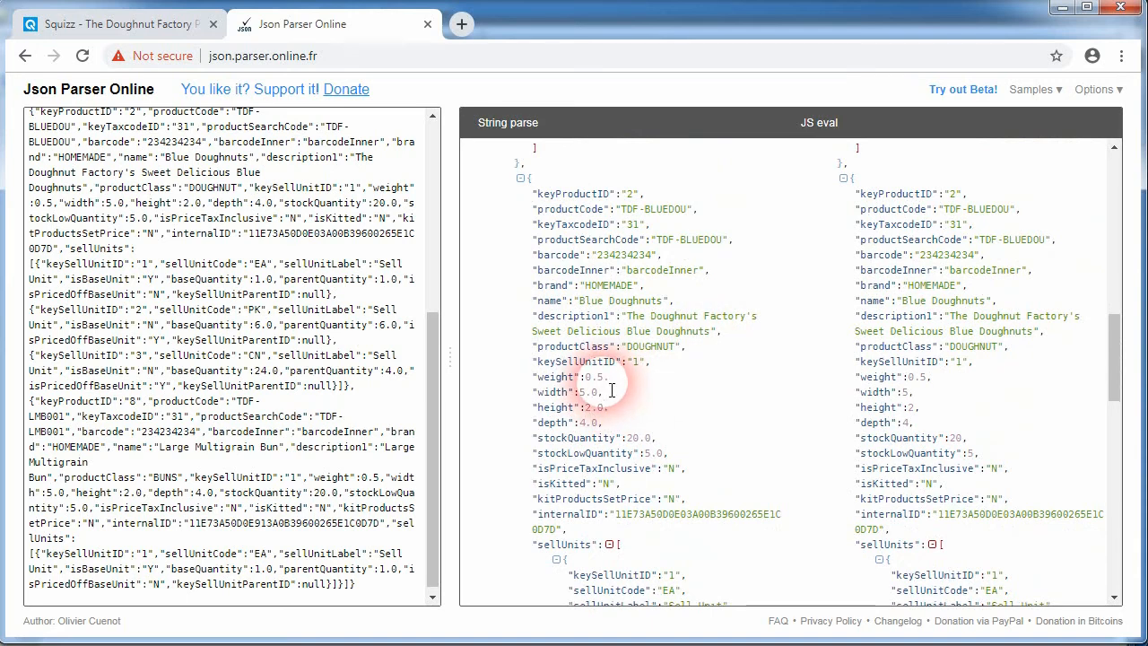
pyautogui.doubleClick(593, 301)
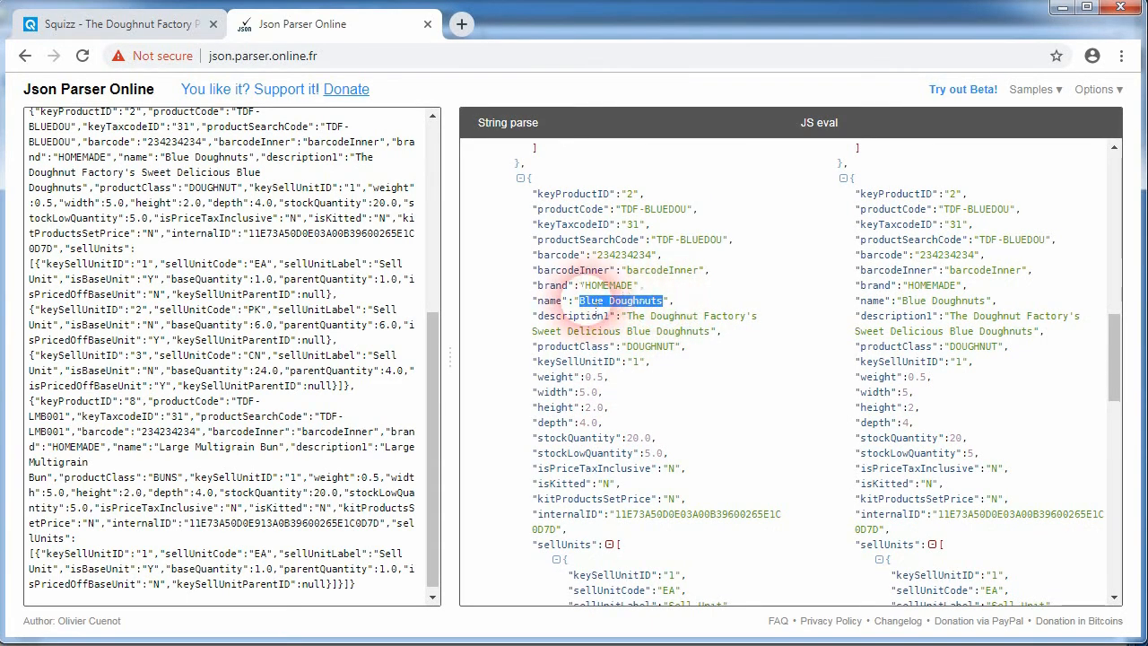
pyautogui.scroll(-1, 661, 397)
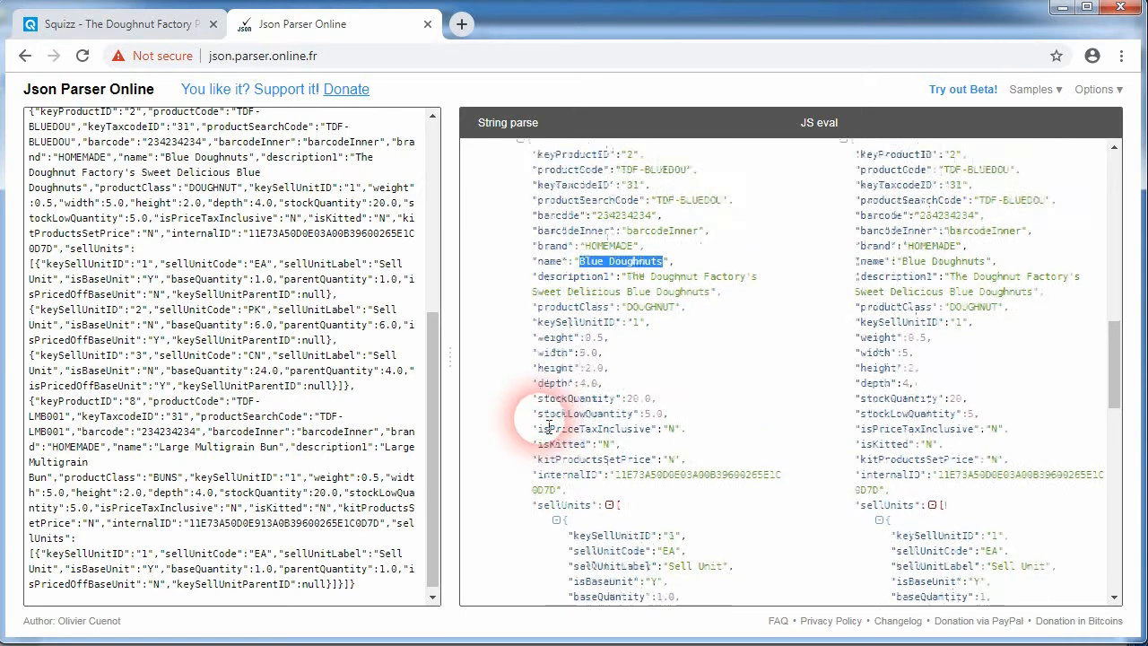
pyautogui.scroll(1, 538, 409)
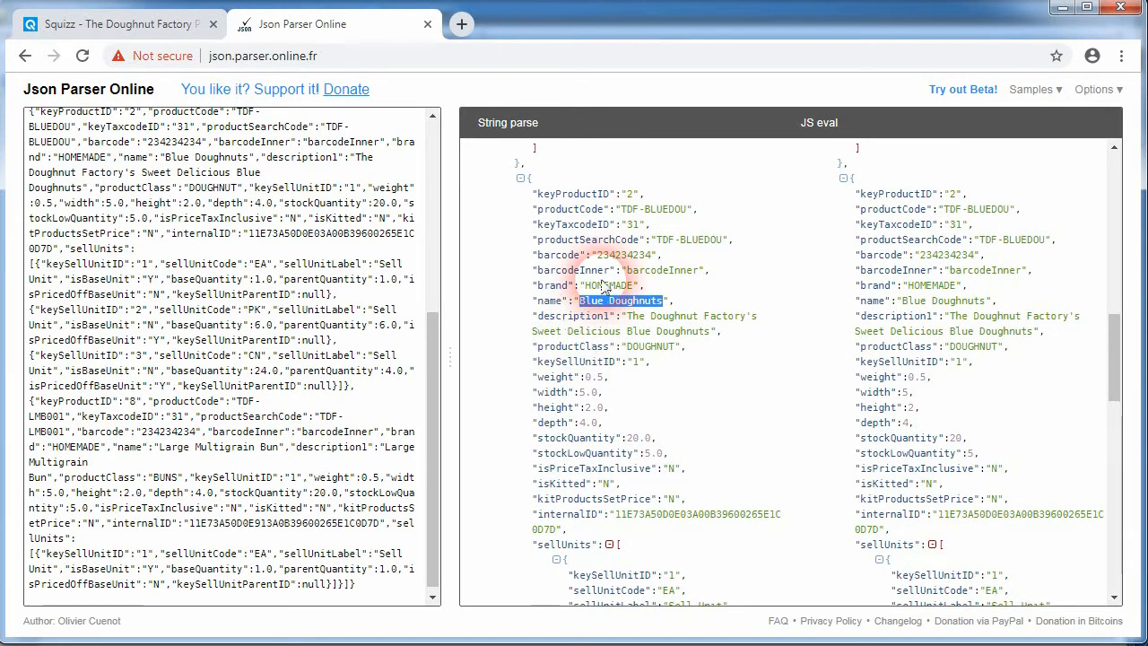
pyautogui.scroll(-10, 558, 385)
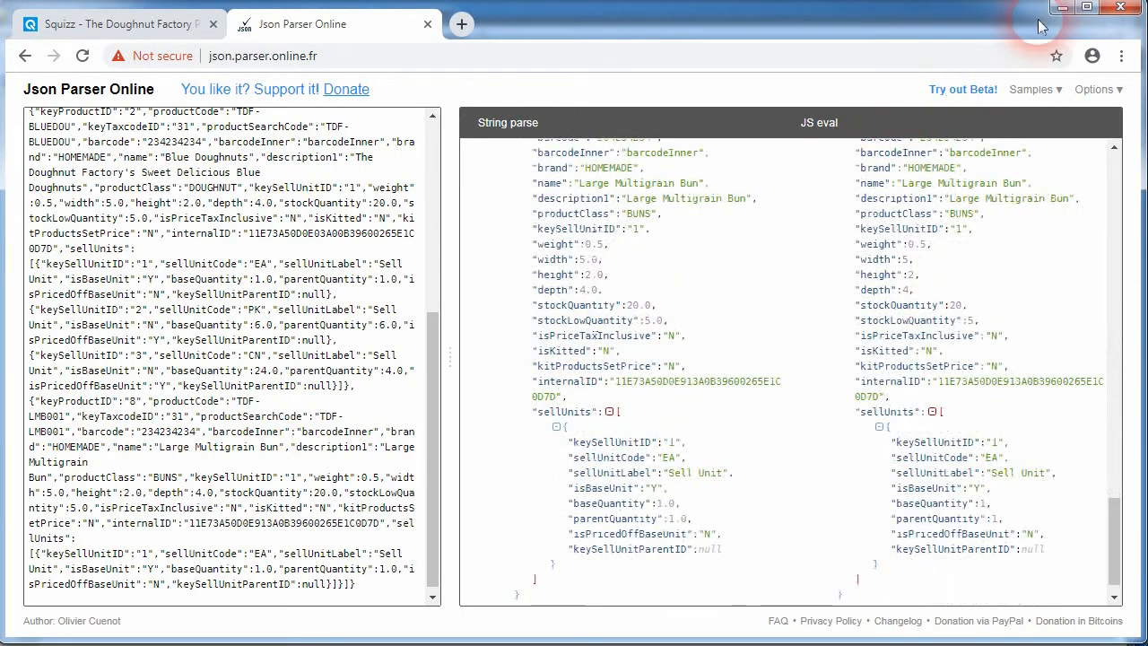
pyautogui.click(1062, 7)
# Step: Copy the contents of products-3.json from Notepad++ and paste them into the online JSON parser
pyautogui.rightClick(338, 214)
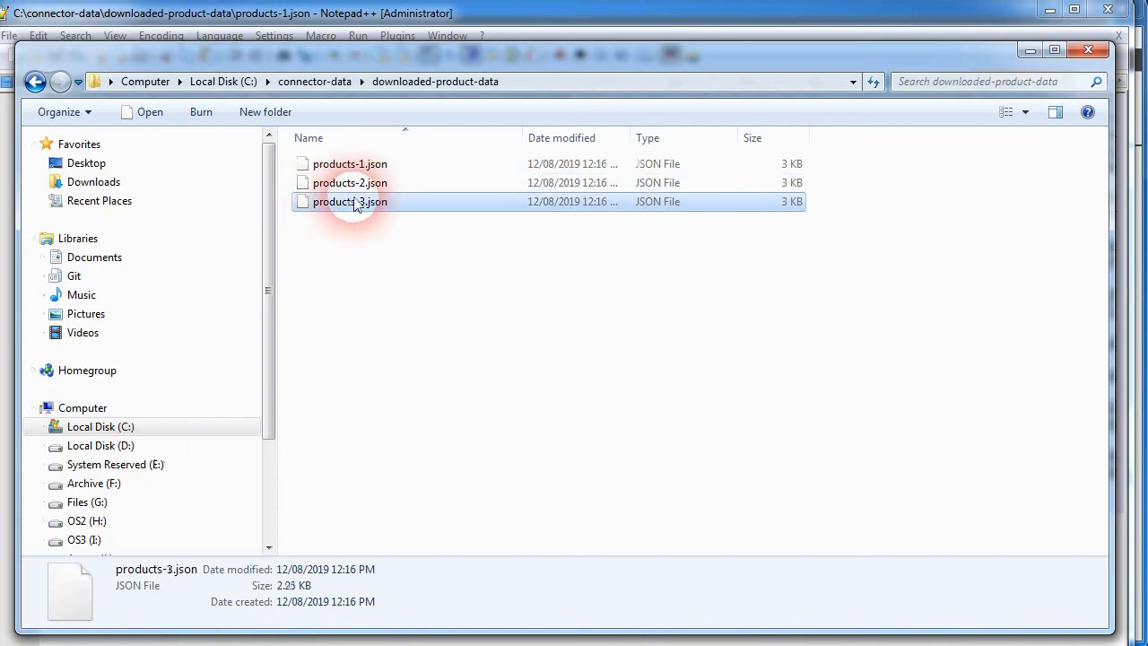
pyautogui.click(415, 244)
pyautogui.click(503, 484)
pyautogui.hotkey('ctrl', 'a')
pyautogui.hotkey('ctrl', 'c')
pyautogui.click(198, 645)
pyautogui.click(186, 377)
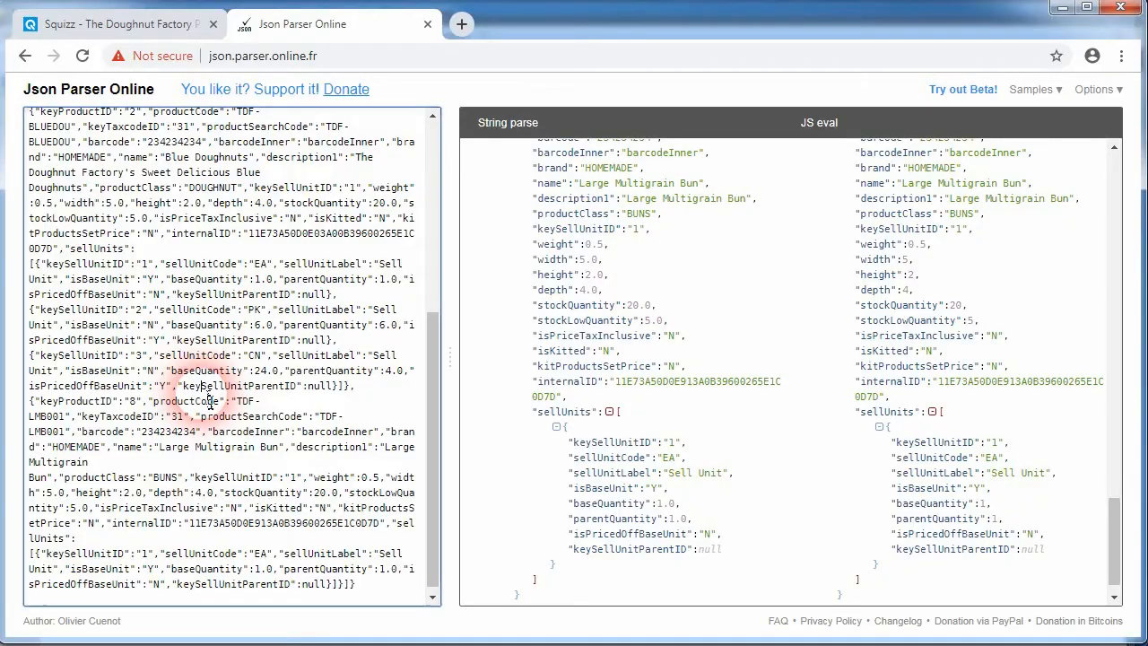
pyautogui.hotkey('ctrl', 'a')
pyautogui.hotkey('ctrl', 'v')
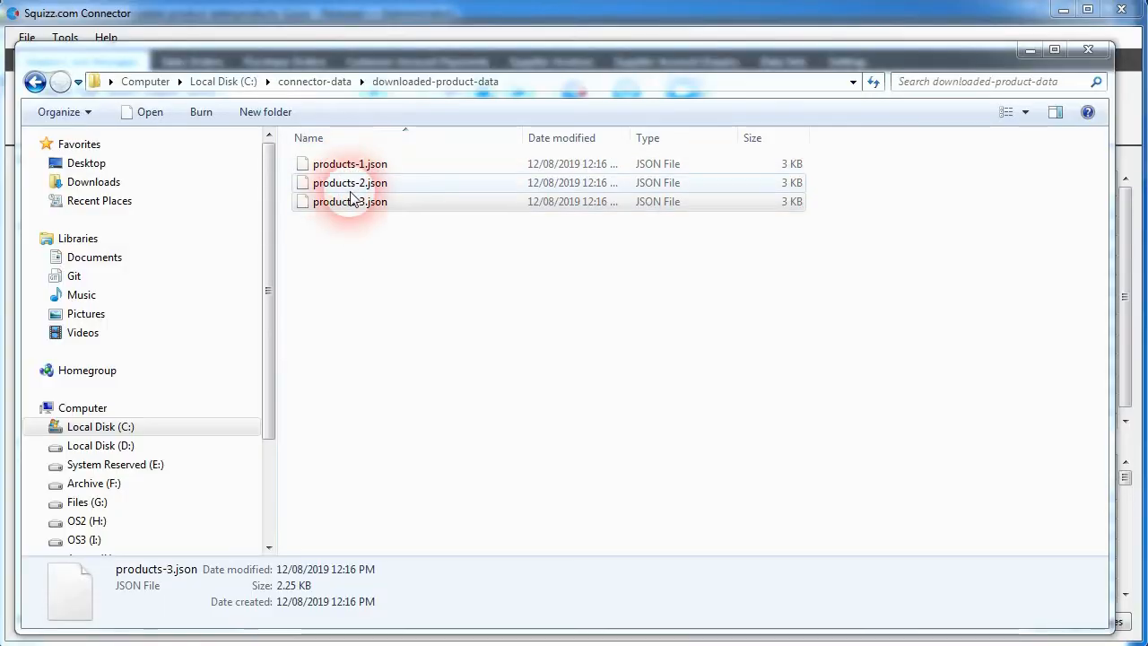
# Step: Open the JSON/XML/CSV Query Browser tool in the connector
pyautogui.click(382, 233)
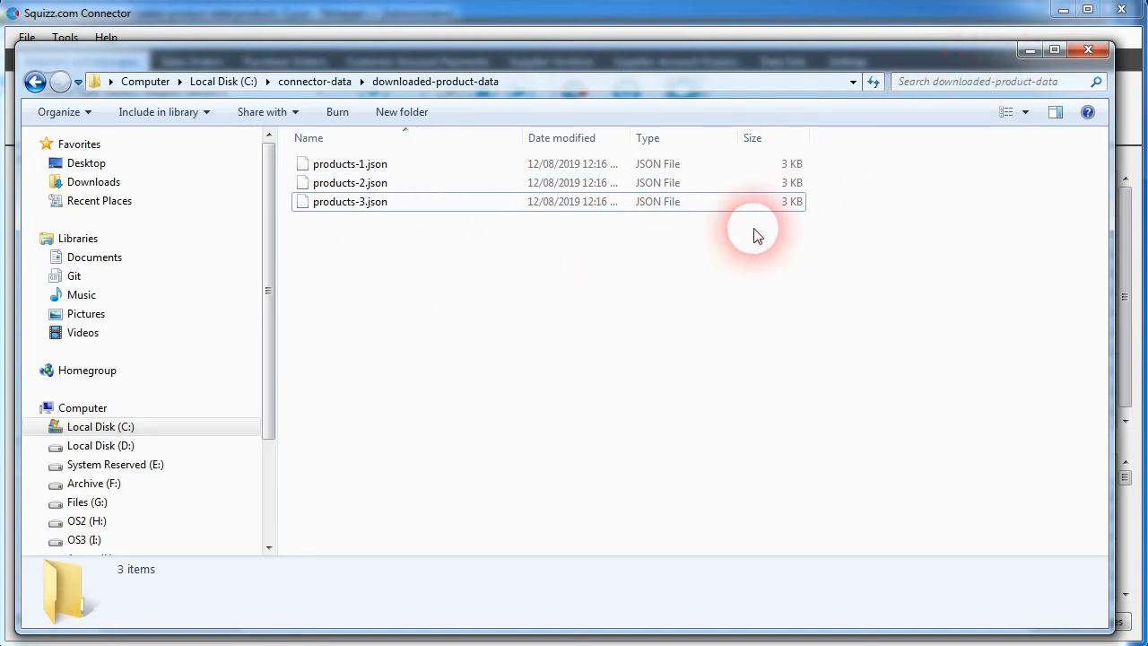
pyautogui.click(1029, 50)
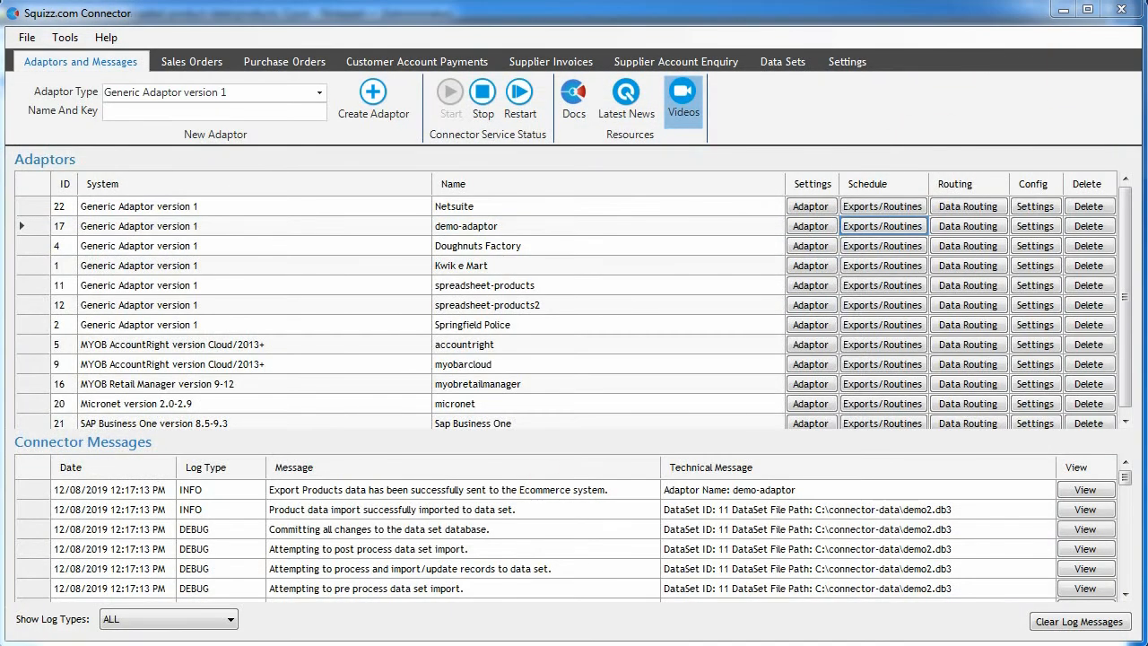
pyautogui.click(64, 38)
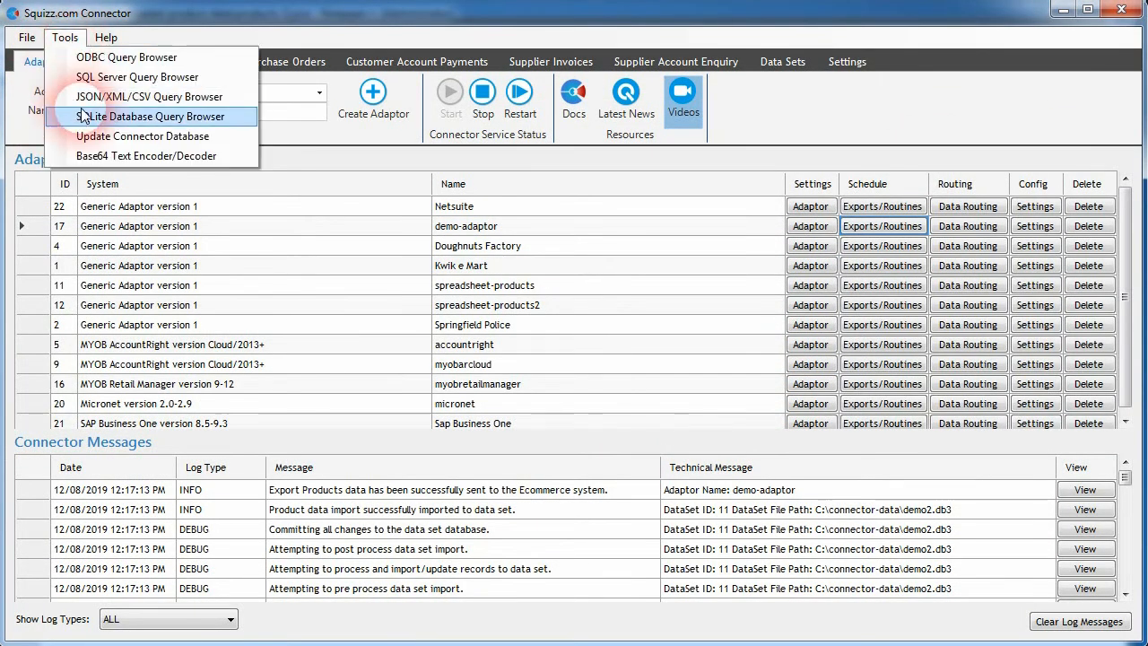
pyautogui.click(163, 104)
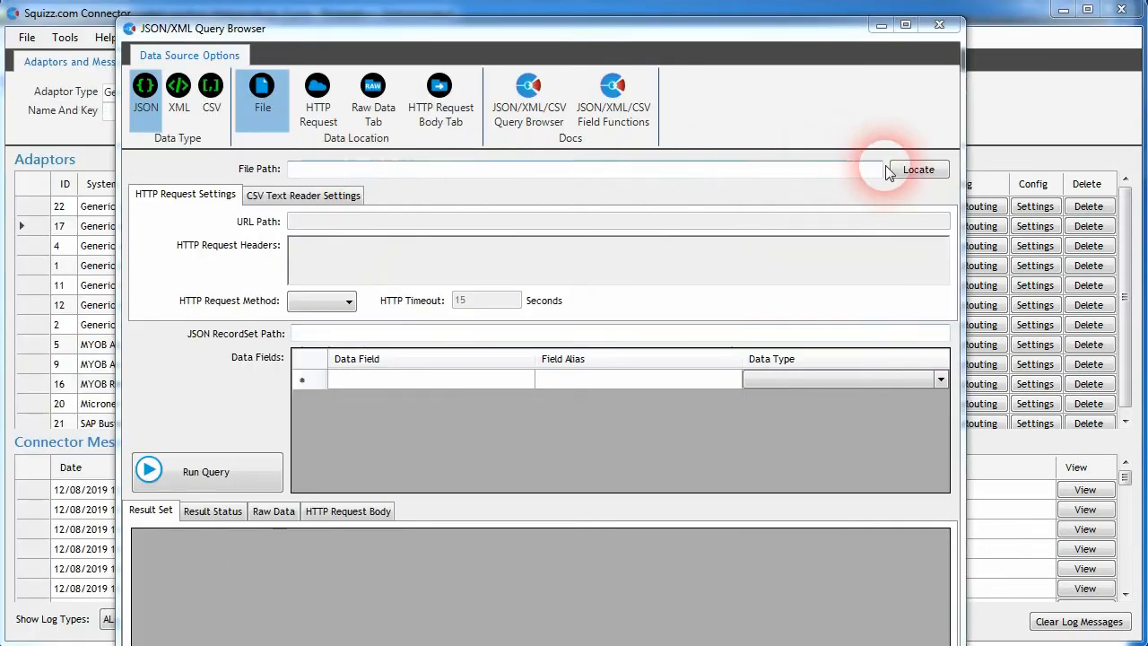
# Step: Set the query file path to C:\connector-data\downloaded-product-data\products-*.json, record set path dataRecords[*], and fields productCode, name, barcode
pyautogui.click(918, 170)
pyautogui.click(453, 167)
pyautogui.click(723, 478)
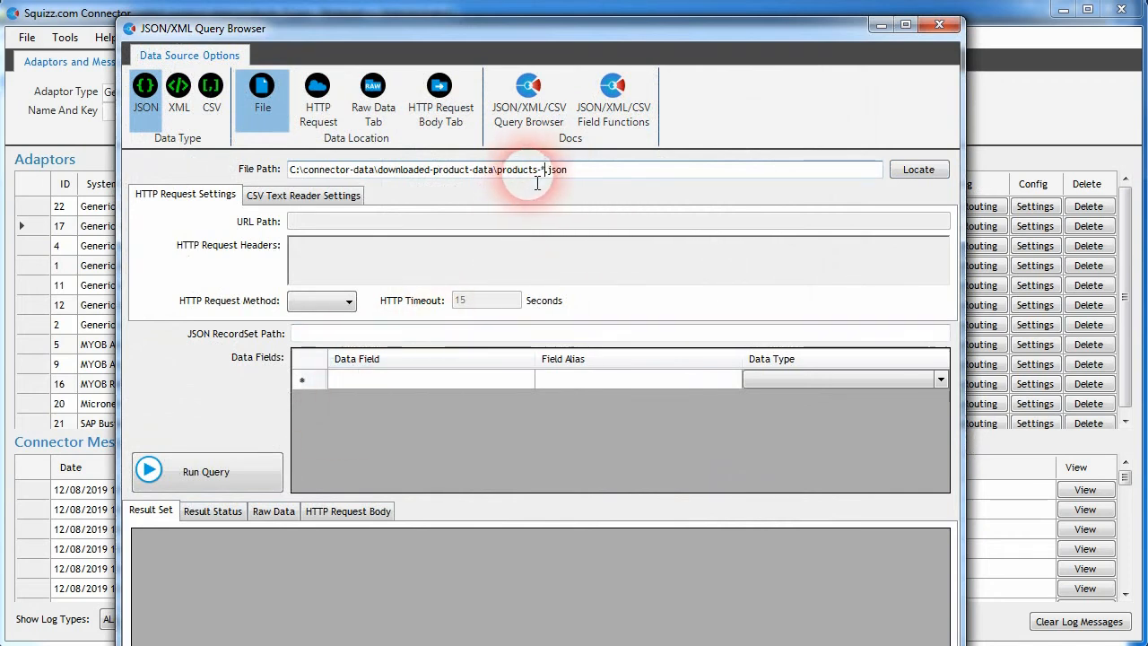
pyautogui.click(310, 381)
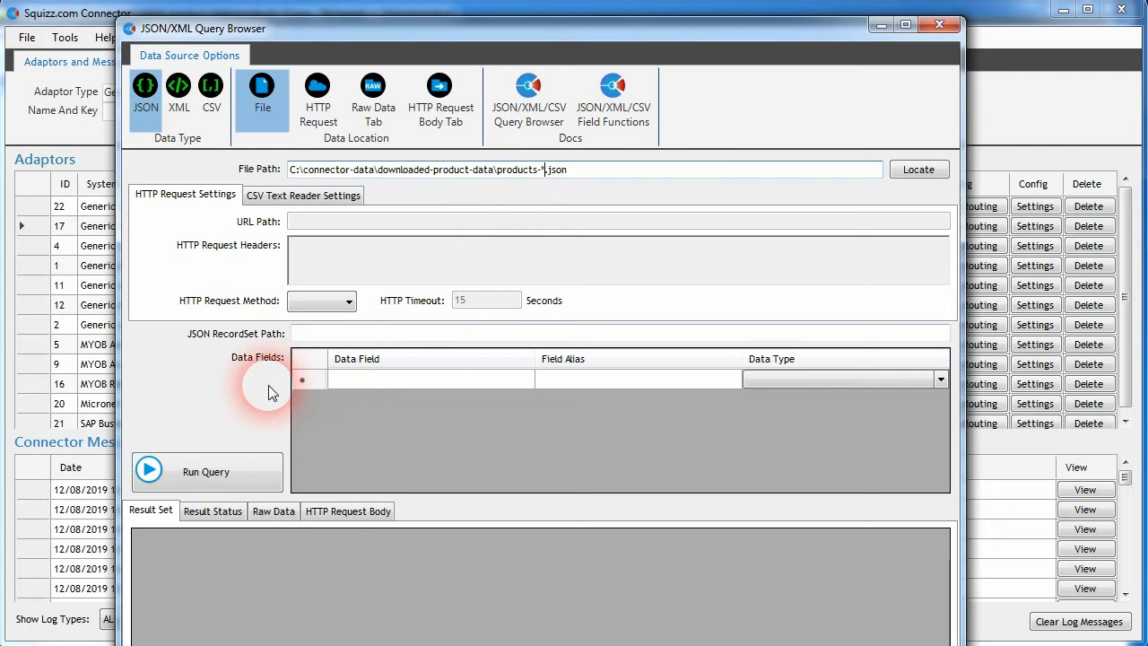
pyautogui.click(323, 334)
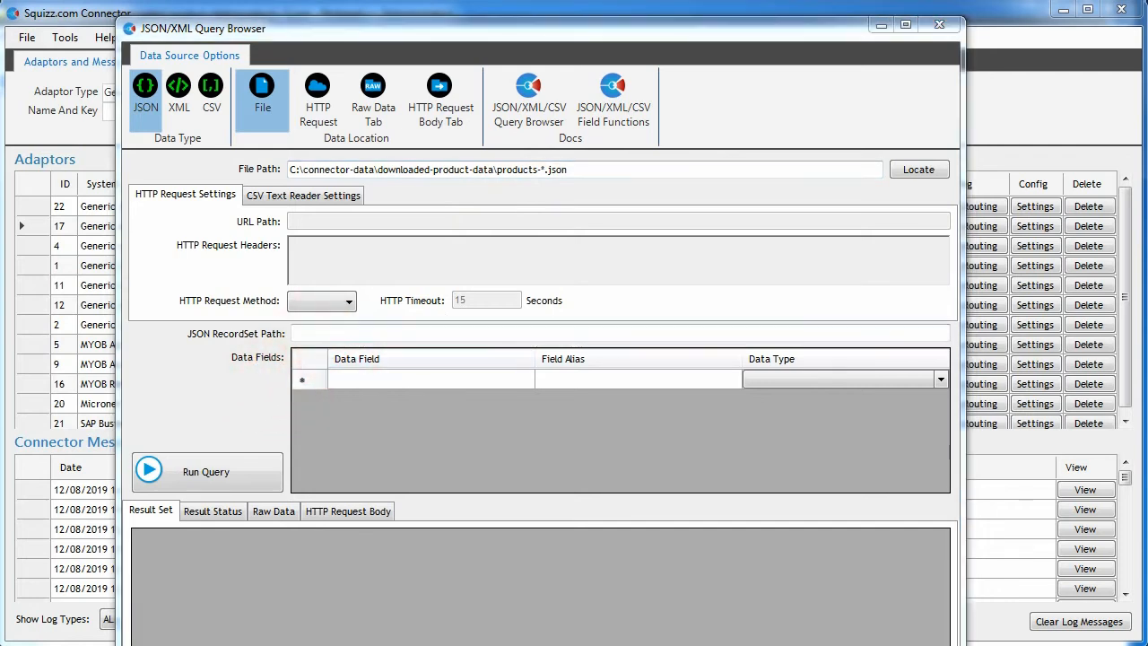
pyautogui.click(315, 337)
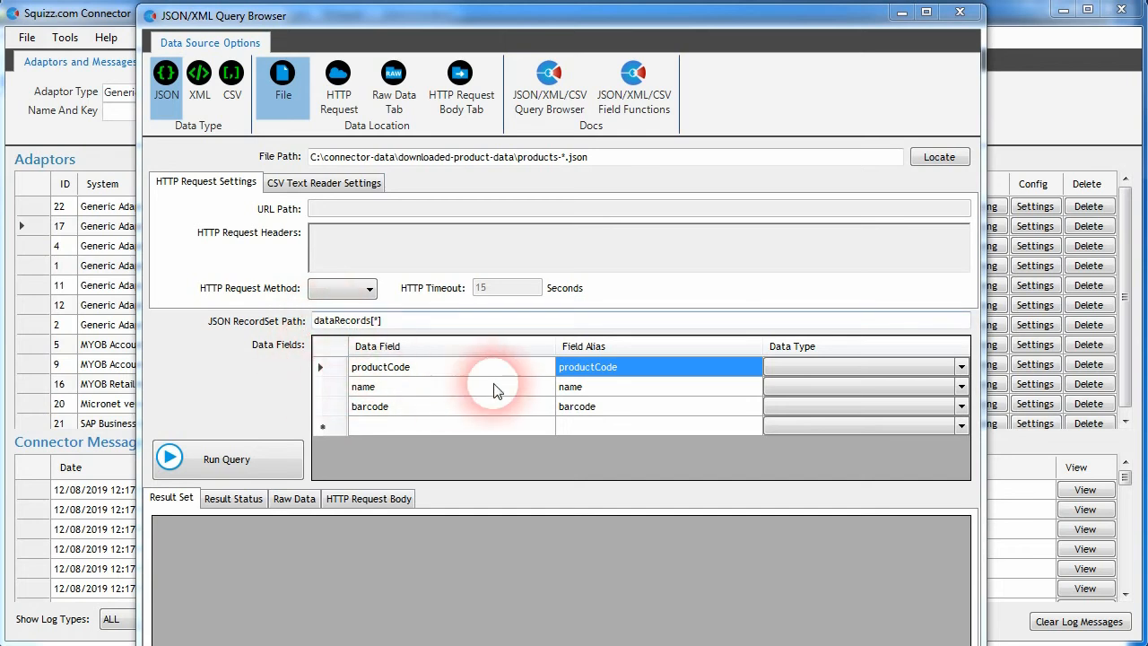
pyautogui.click(399, 369)
pyautogui.click(387, 389)
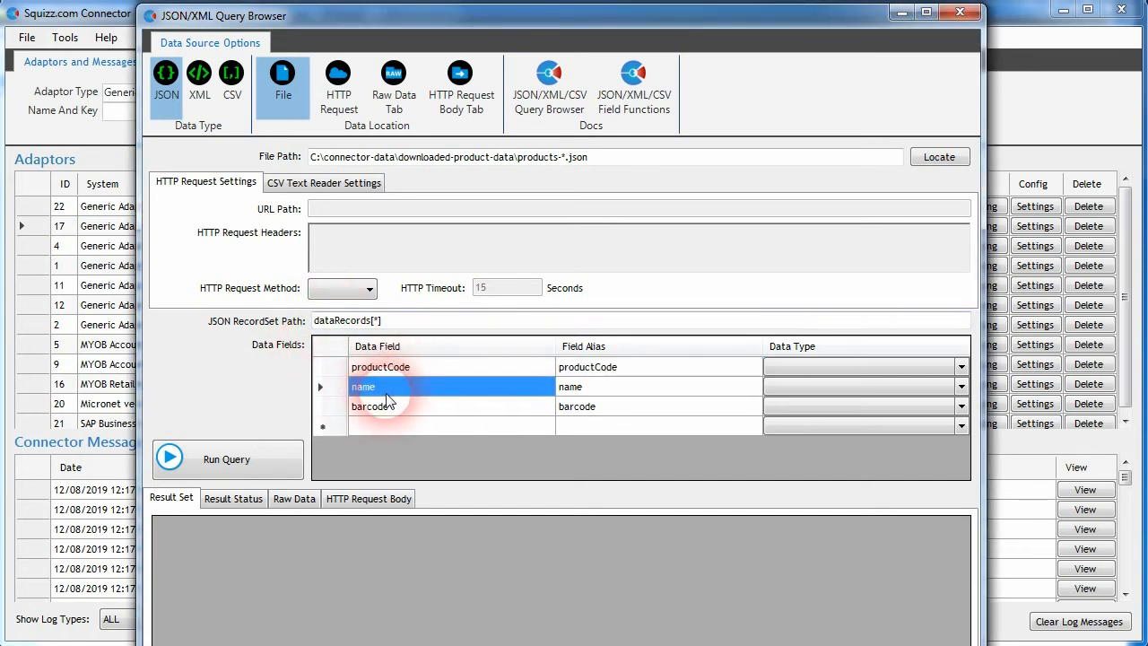
pyautogui.click(388, 408)
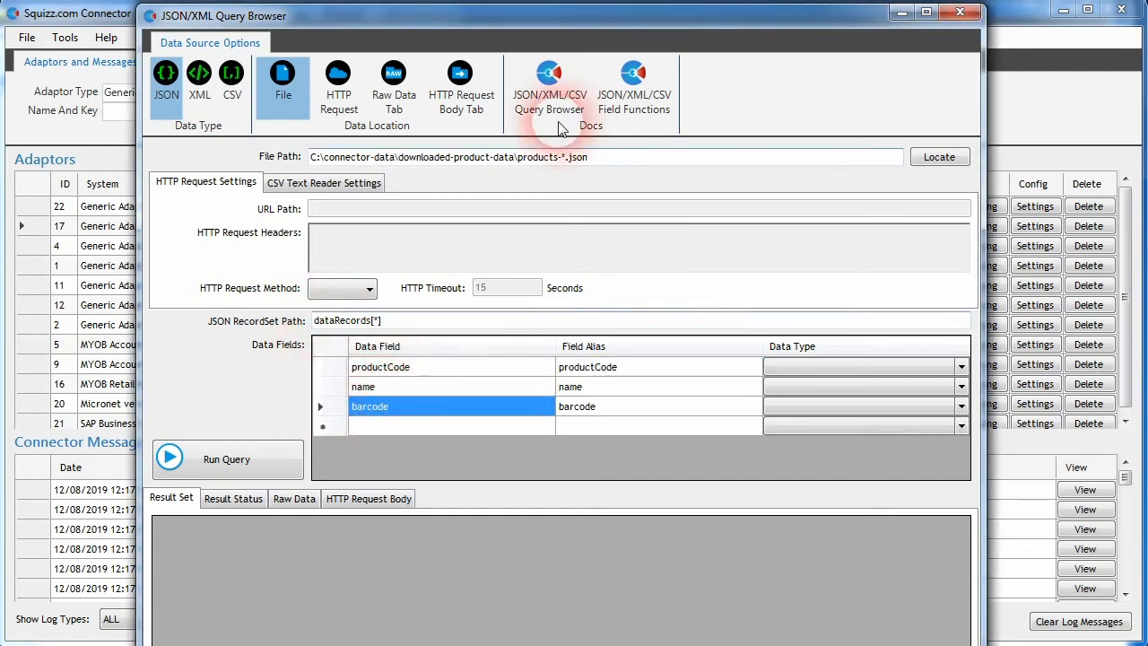
# Step: Run the query and widen the barcode column to review the combined product results
pyautogui.click(231, 473)
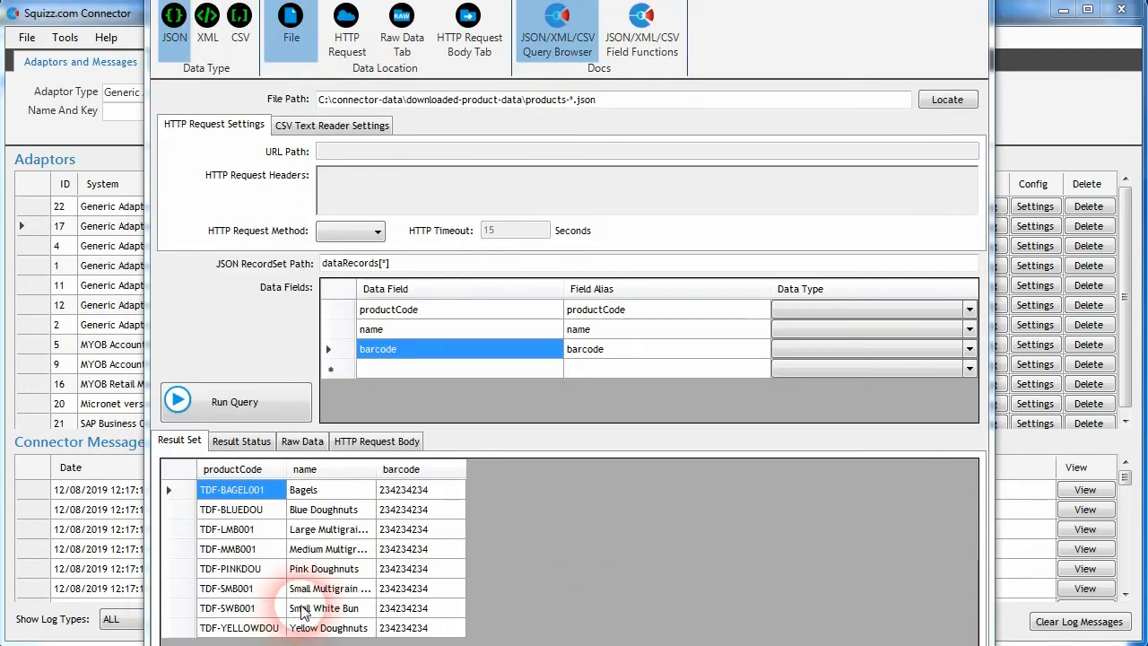
pyautogui.moveTo(377, 469); pyautogui.dragTo(437, 467)
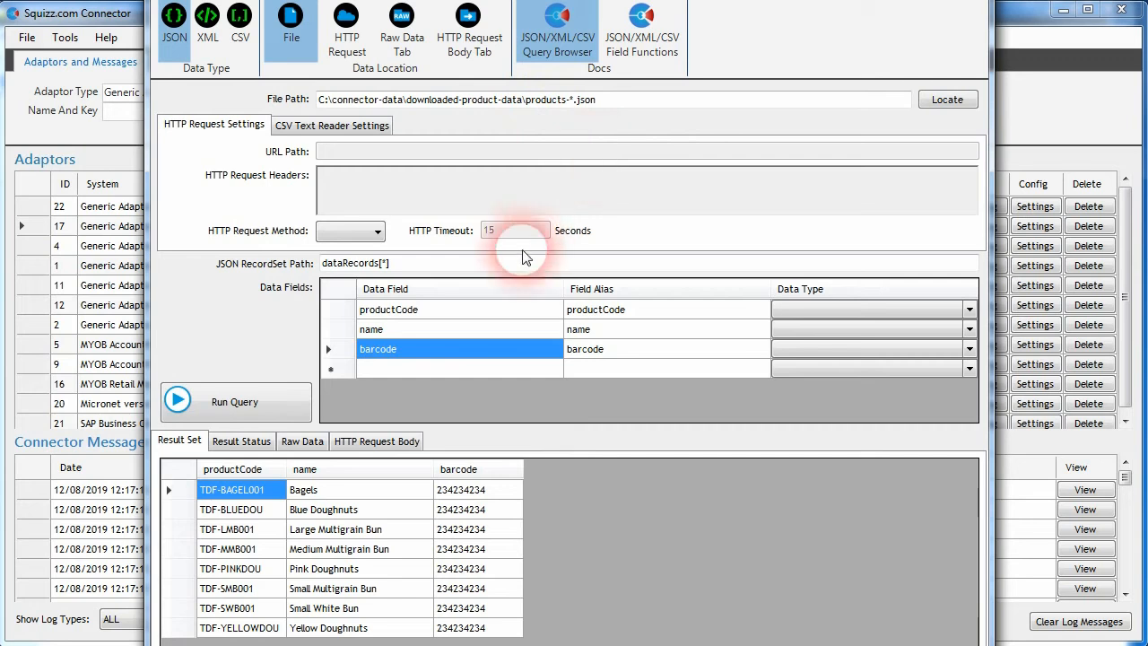
pyautogui.hotkey('alt', 'Tab')
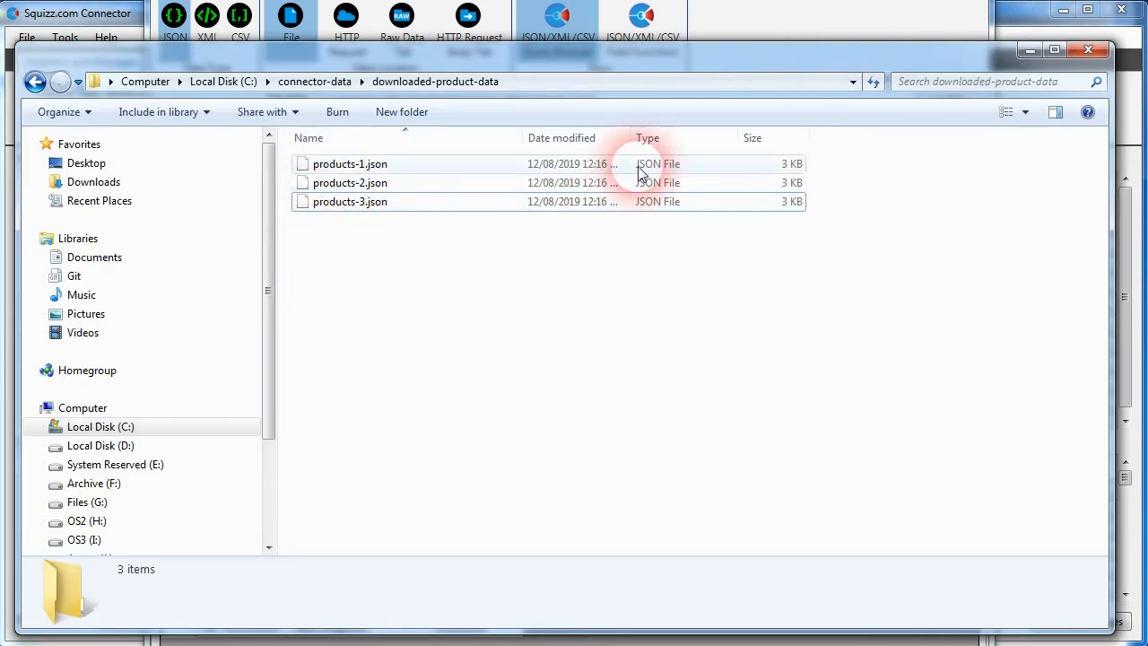
pyautogui.click(1023, 50)
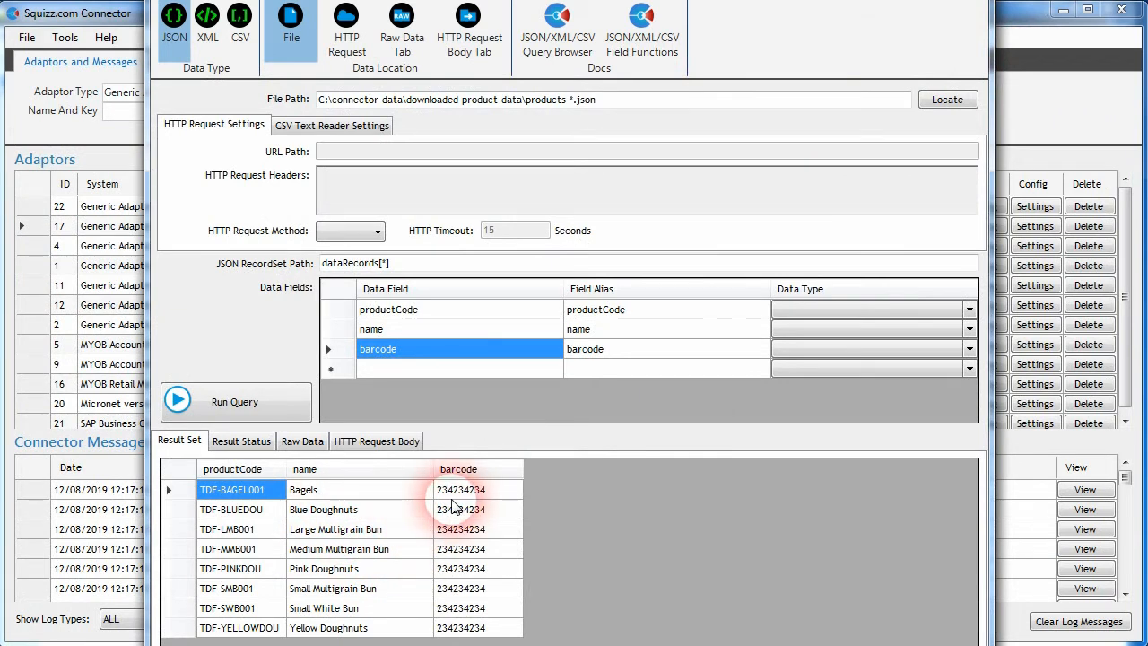
# Step: Add a brand data field with alias brand to the query and run it again
pyautogui.click(430, 367)
pyautogui.click(432, 369)
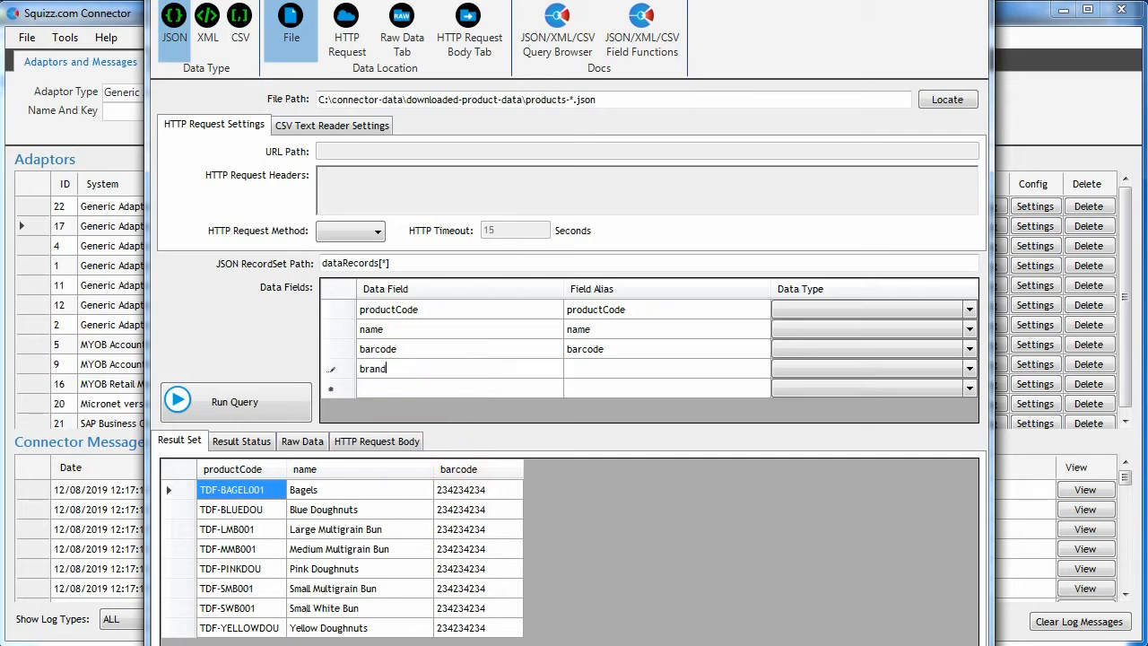
pyautogui.click(578, 362)
pyautogui.click(647, 372)
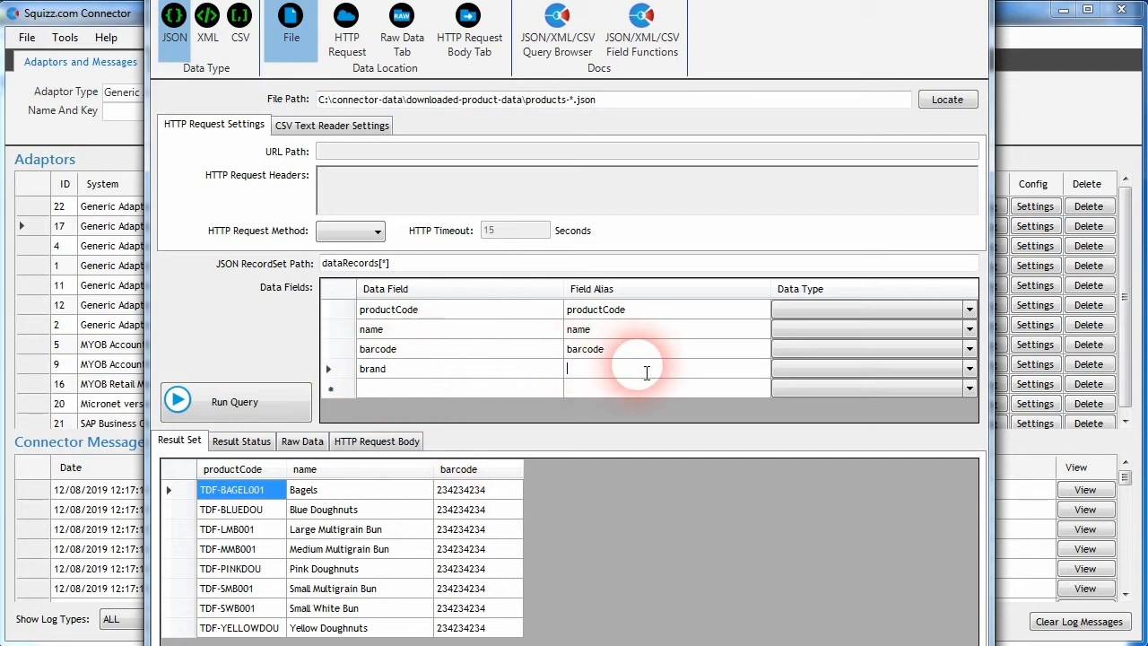
pyautogui.click(386, 369)
pyautogui.click(247, 402)
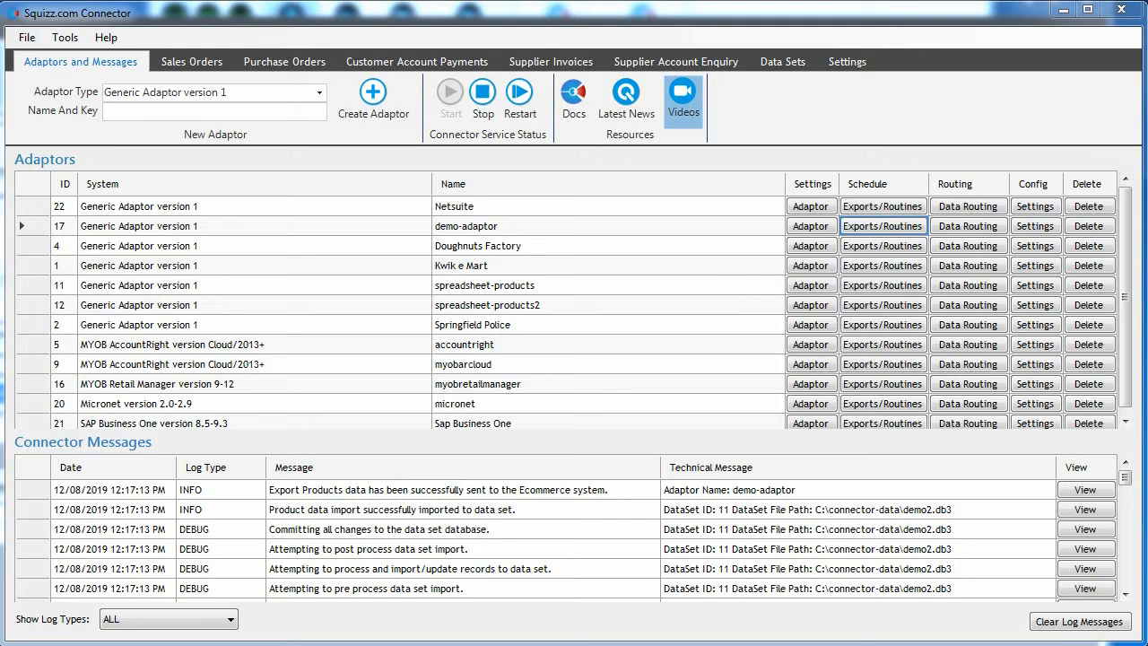
# Step: Switch to the downloaded-product-data folder and permanently delete the Data-Files-Incomplete.lock file
pyautogui.hotkey('alt', 'Tab')
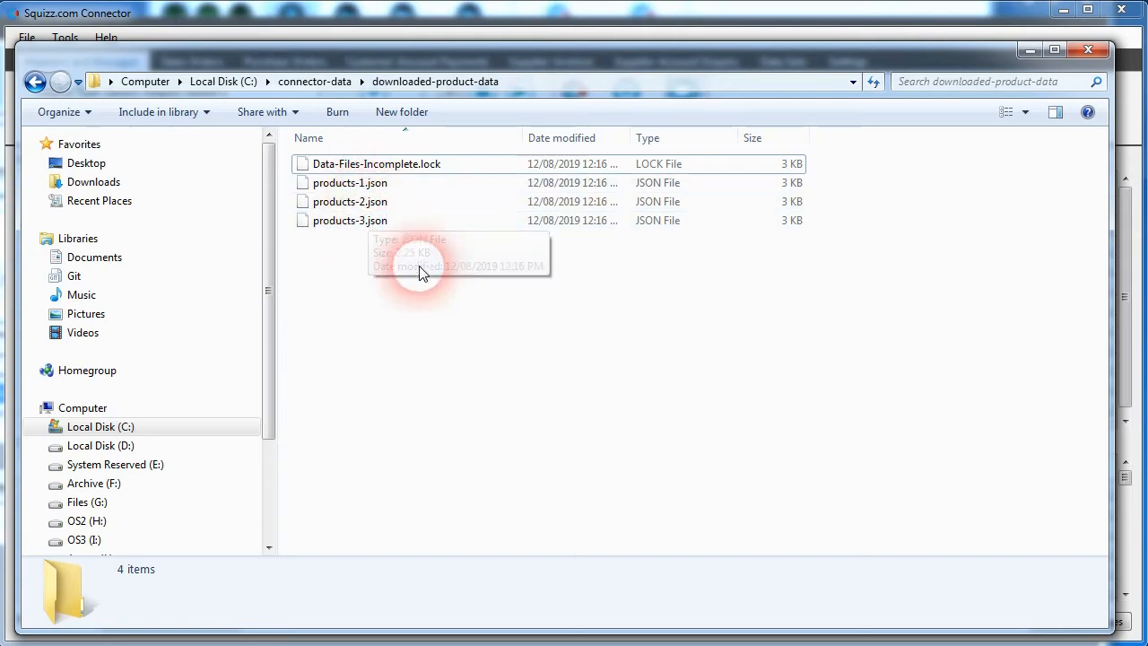
pyautogui.click(403, 175)
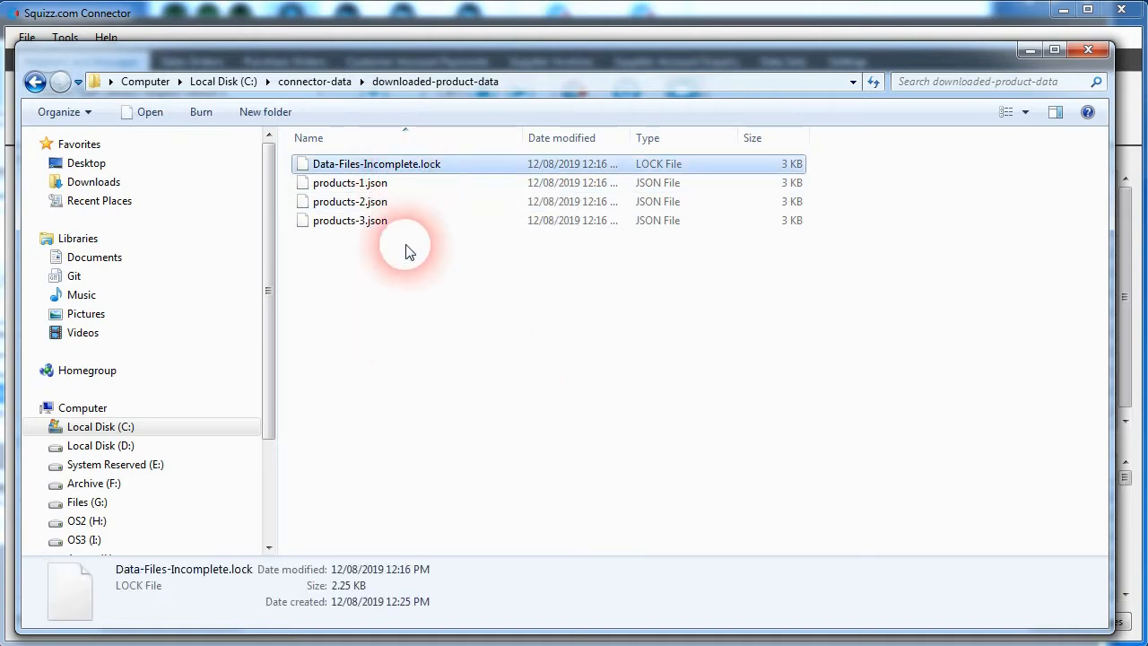
pyautogui.click(385, 287)
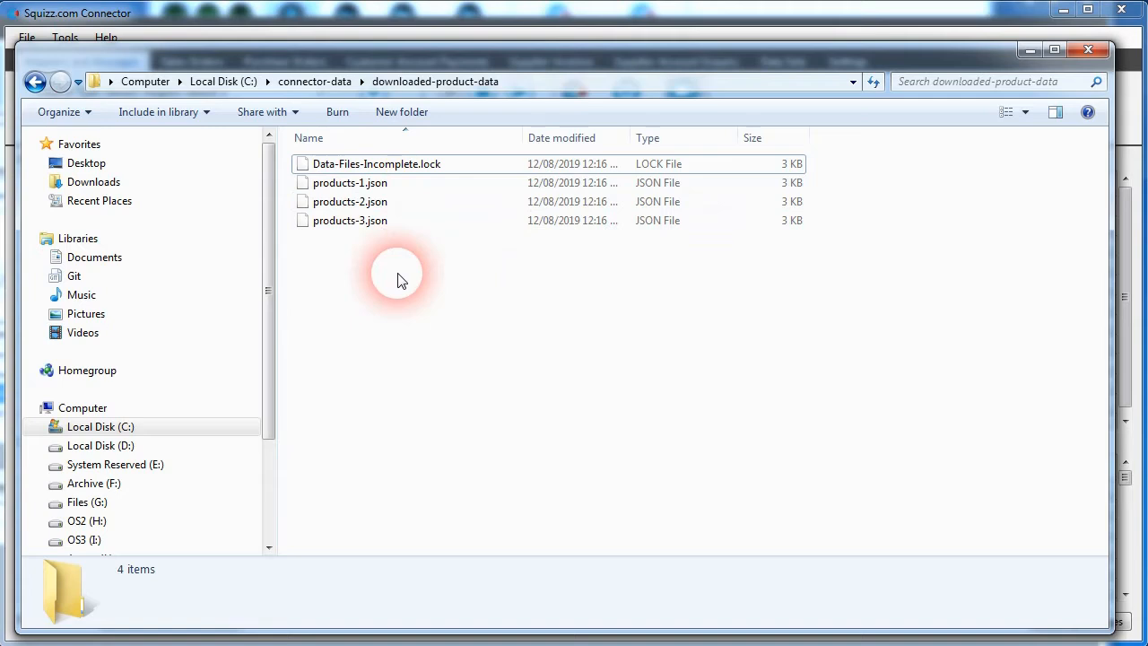
pyautogui.click(392, 167)
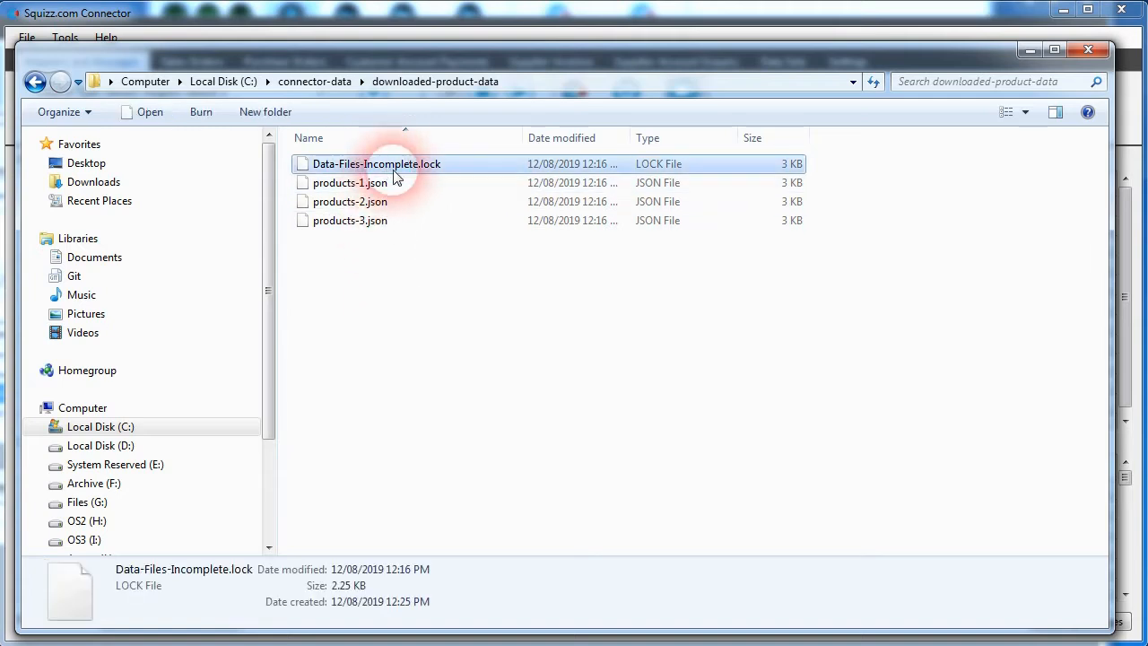
pyautogui.click(403, 313)
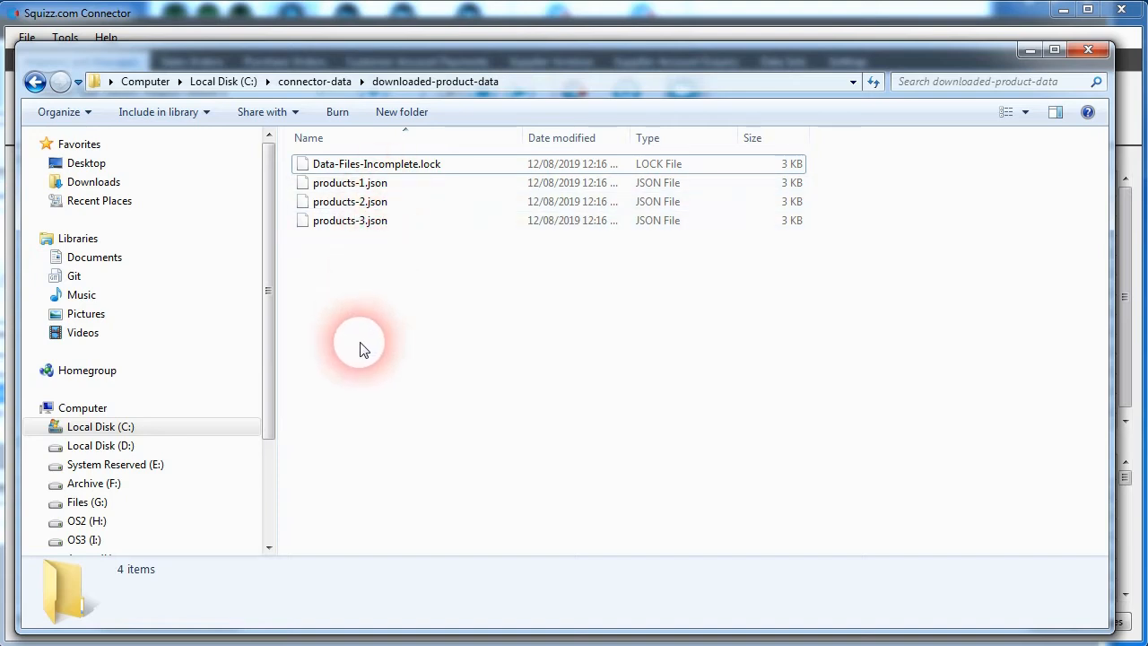
pyautogui.click(428, 169)
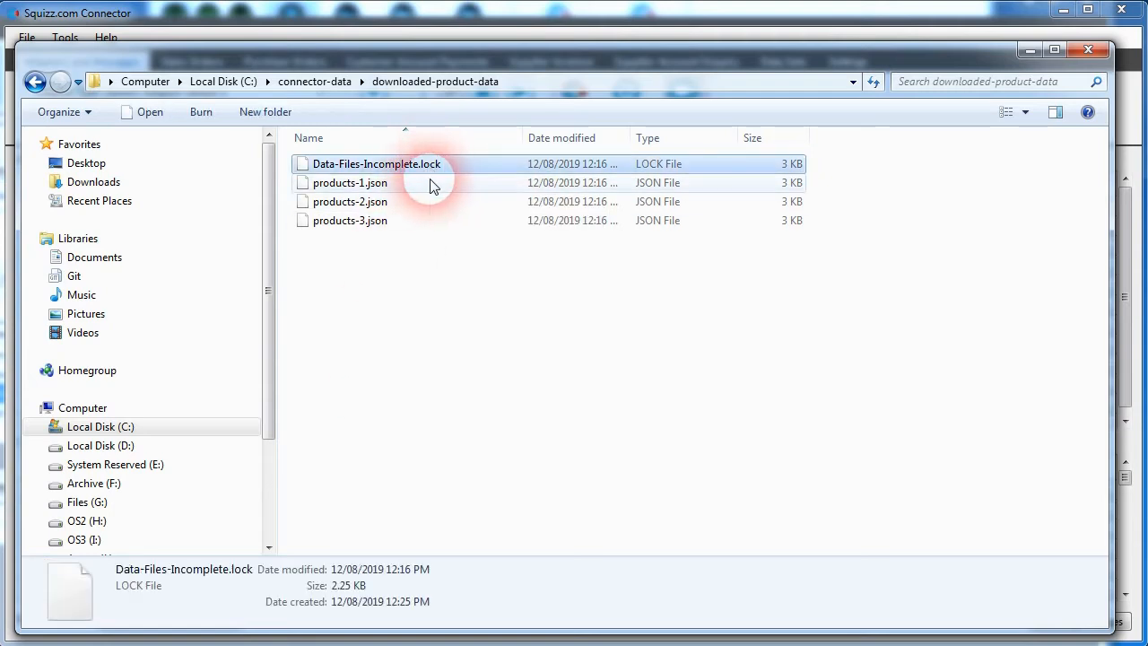
pyautogui.press('Delete')
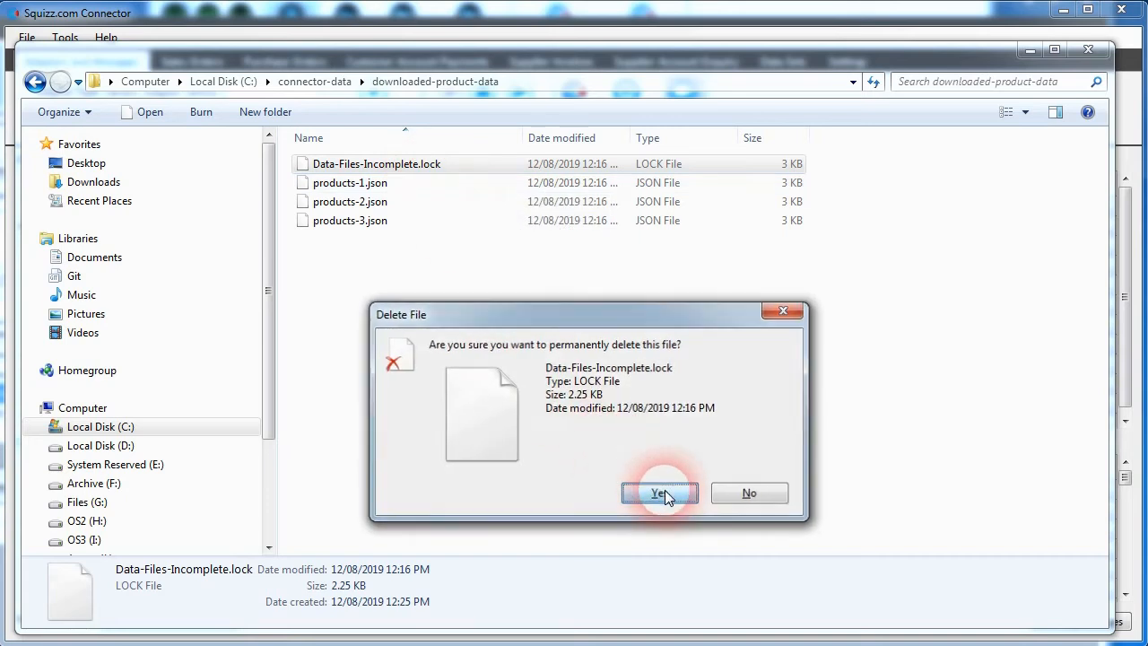
pyautogui.click(662, 494)
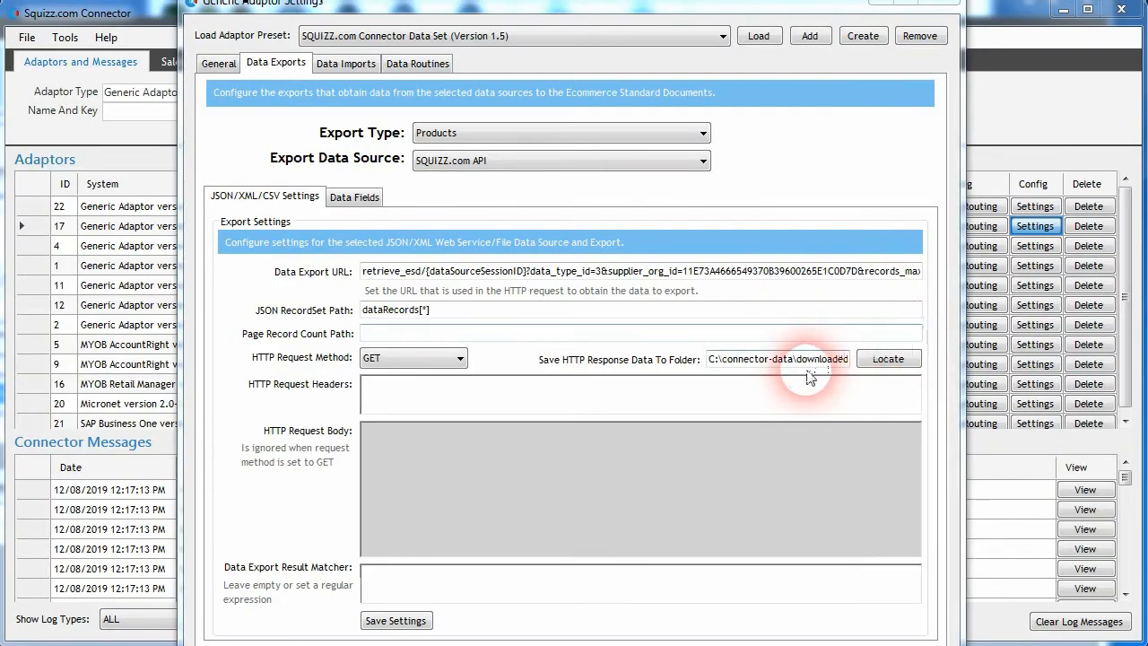
# Step: For the Categories export, paste the save folder path and change its file name to category-{pageNumber}.json
pyautogui.hotkey('ctrl', 'v')
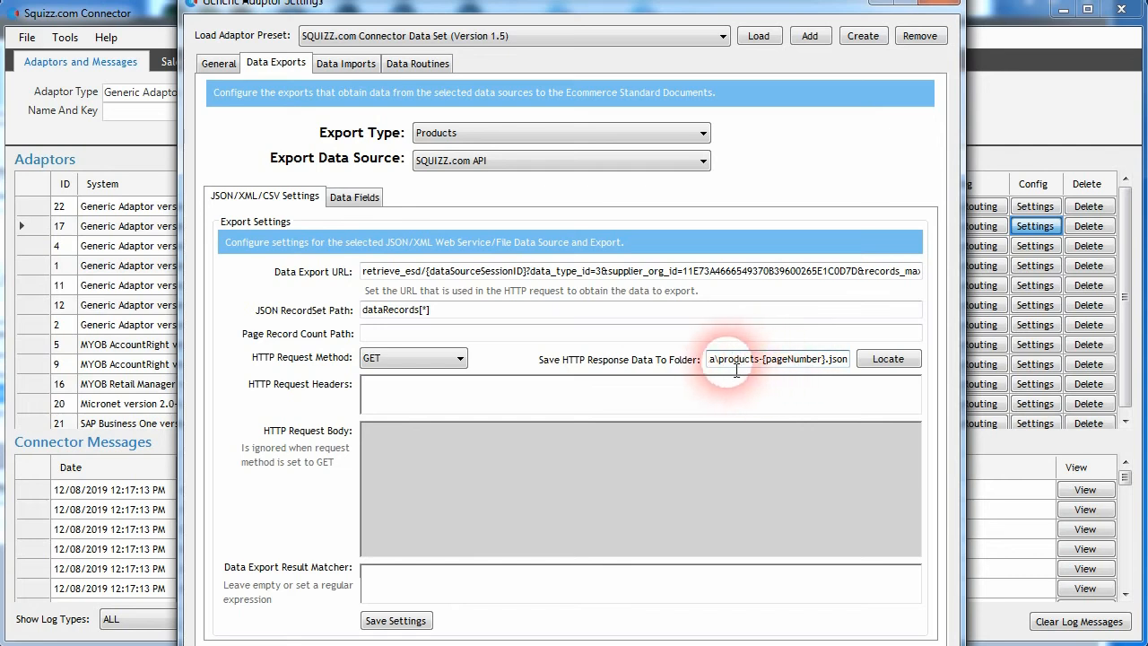
pyautogui.doubleClick(763, 361)
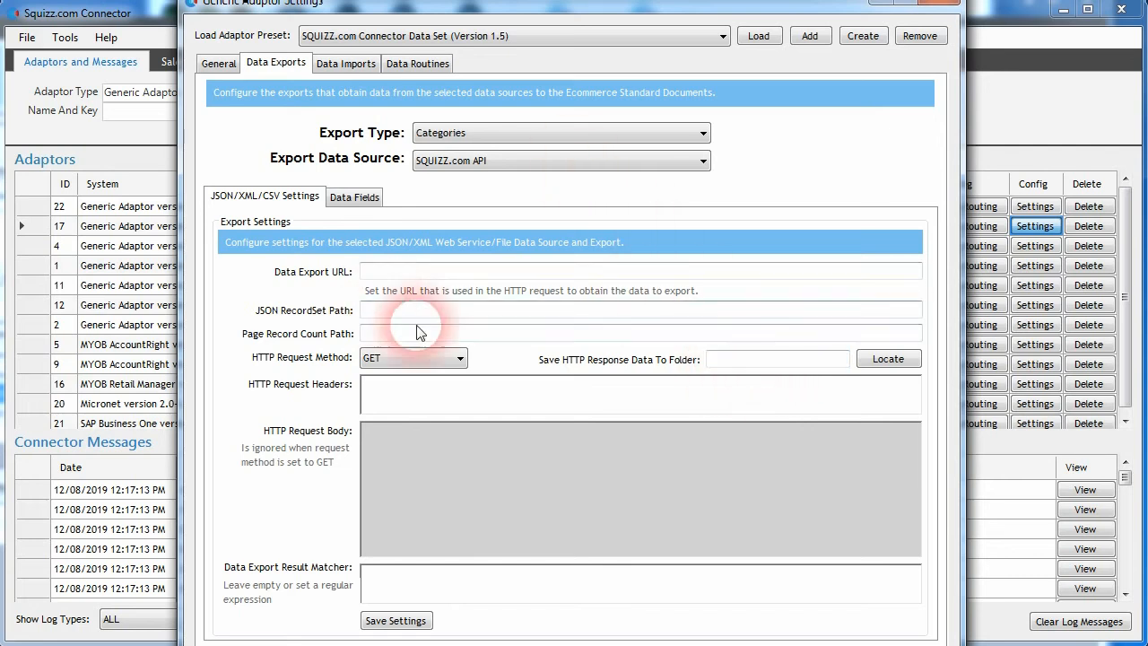
pyautogui.moveTo(760, 359); pyautogui.dragTo(755, 359)
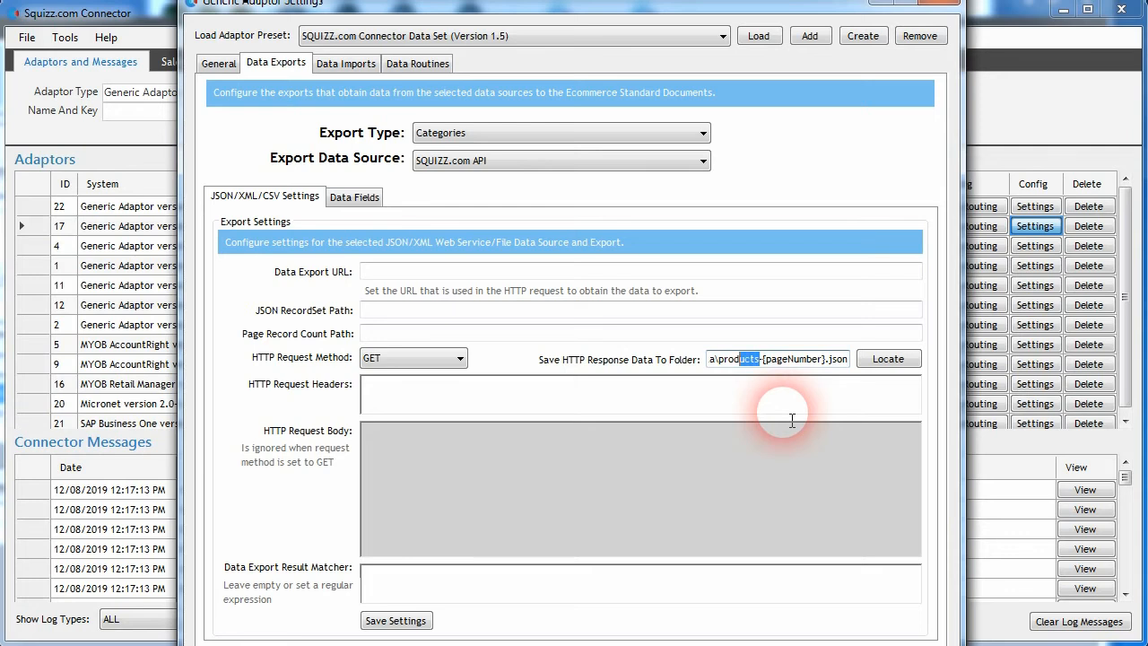
pyautogui.write('category-{pageNumb')
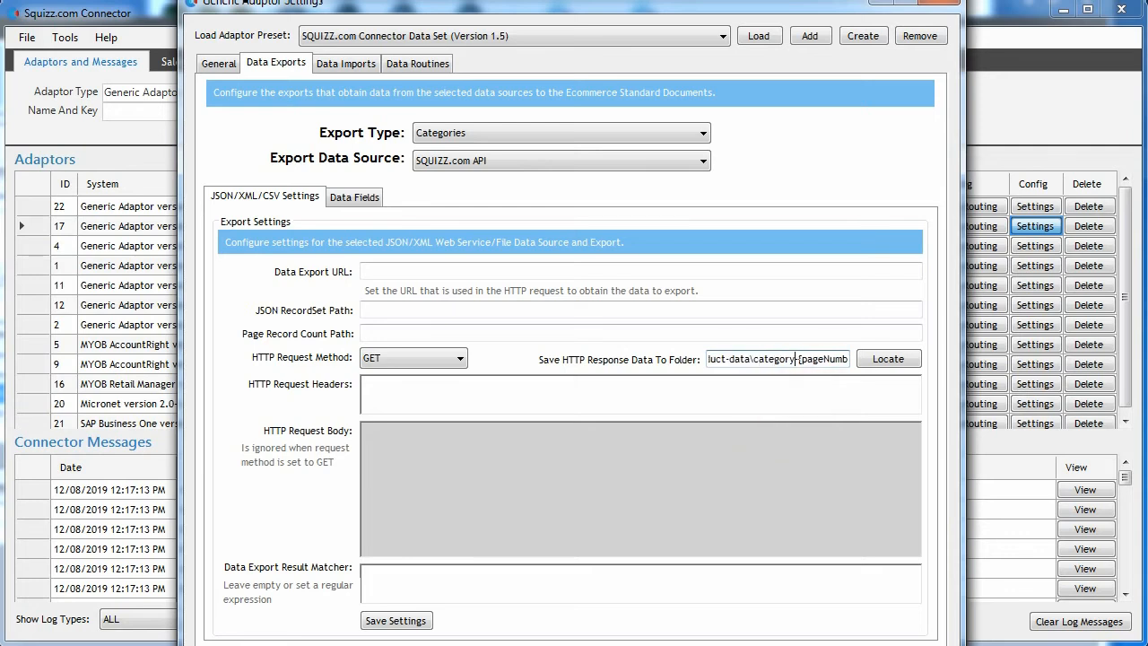
# Step: Review the full Categories export save folder path
pyautogui.click(754, 359)
pyautogui.press('Left')
pyautogui.press('Left')
pyautogui.press('Left')
pyautogui.press('Left')
pyautogui.press('Left')
pyautogui.press('Left')
pyautogui.press('Left')
pyautogui.press('Left')
pyautogui.press('Left')
pyautogui.press('Left')
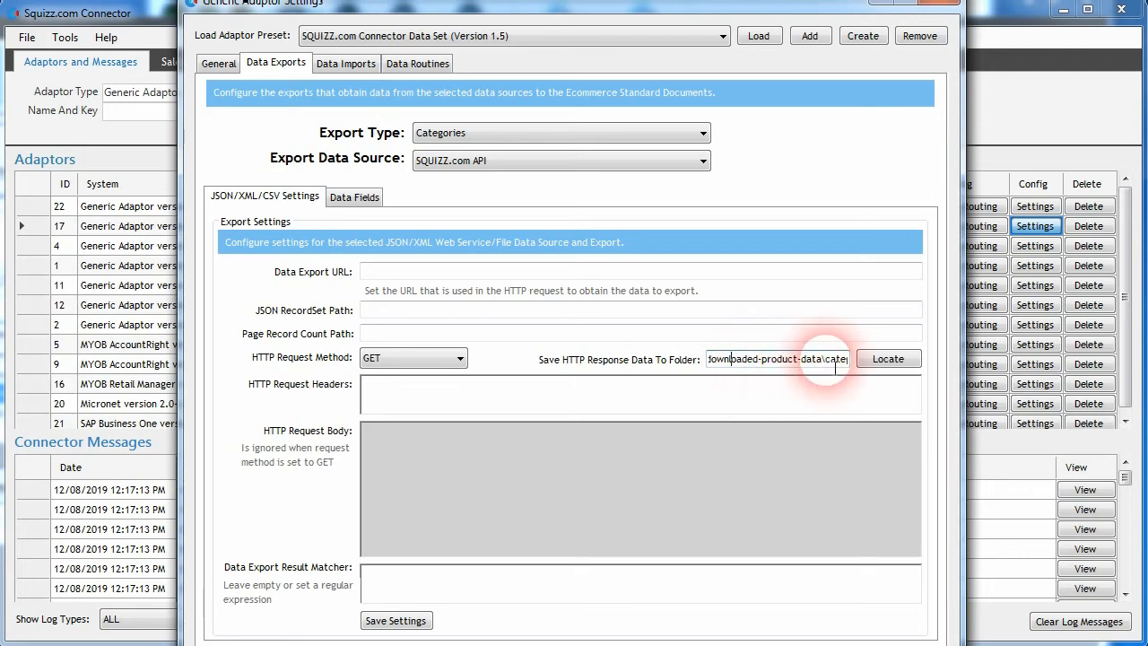
pyautogui.click(826, 359)
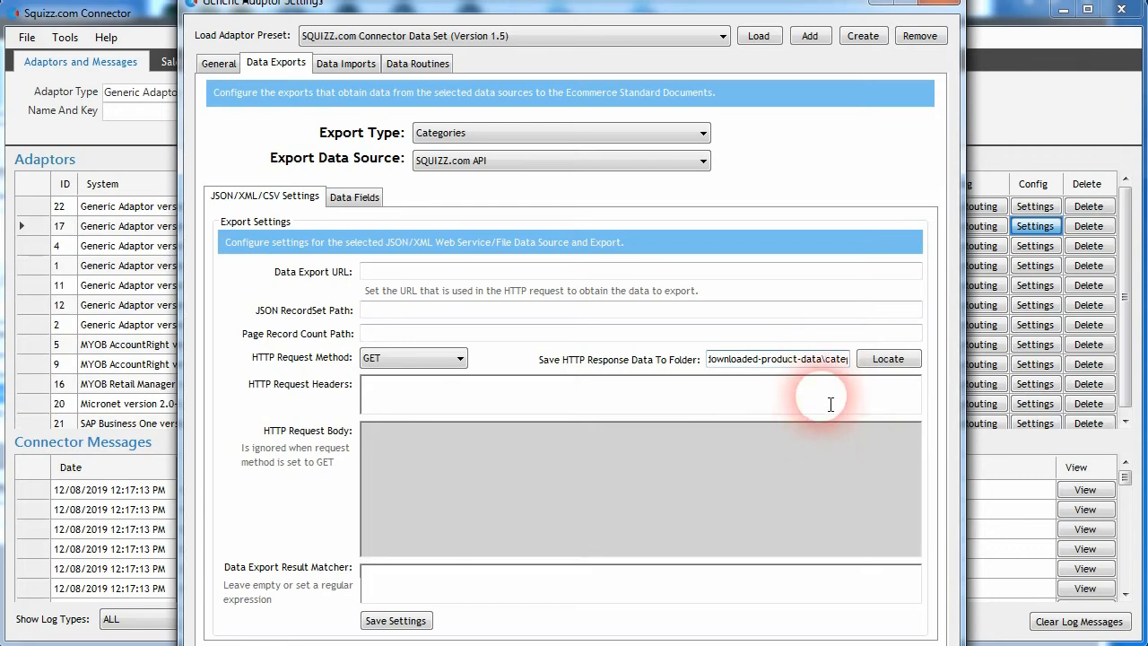
pyautogui.moveTo(824, 361); pyautogui.dragTo(868, 360)
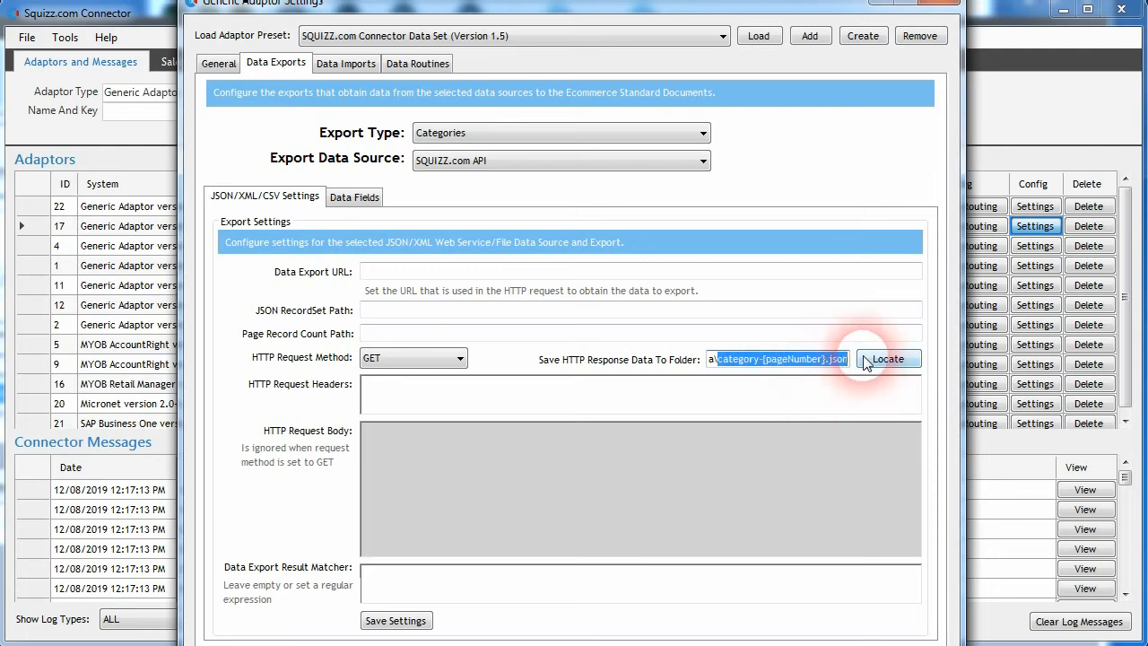
pyautogui.click(762, 360)
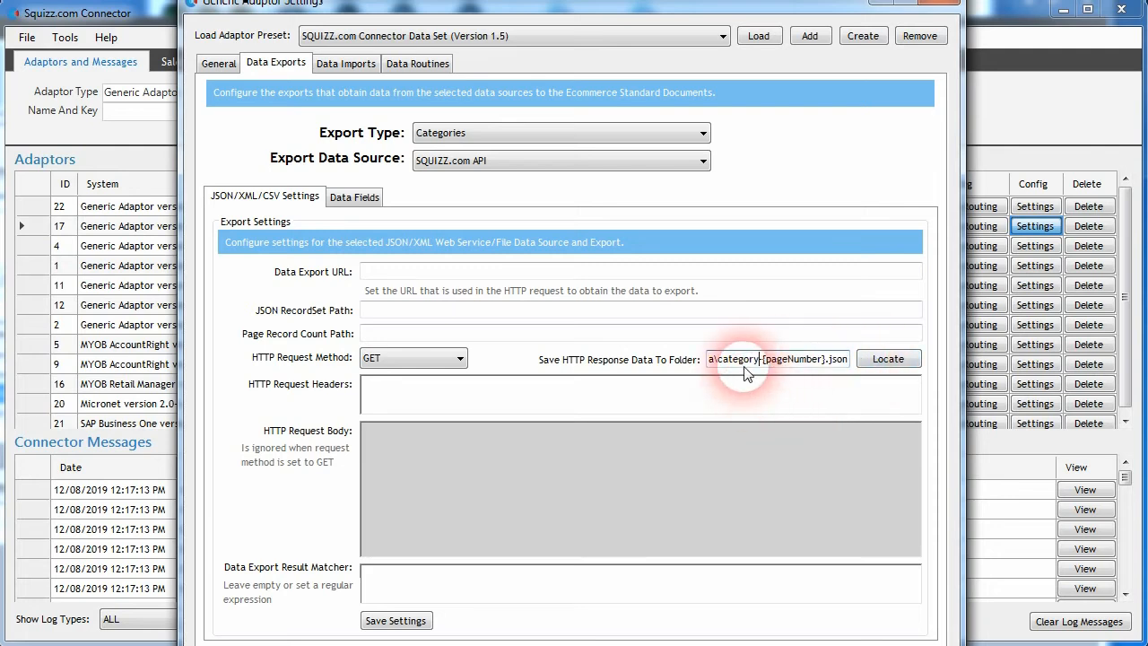
# Step: Create a new folder named downloaded-category-data inside the connector-data folder
pyautogui.click(513, 645)
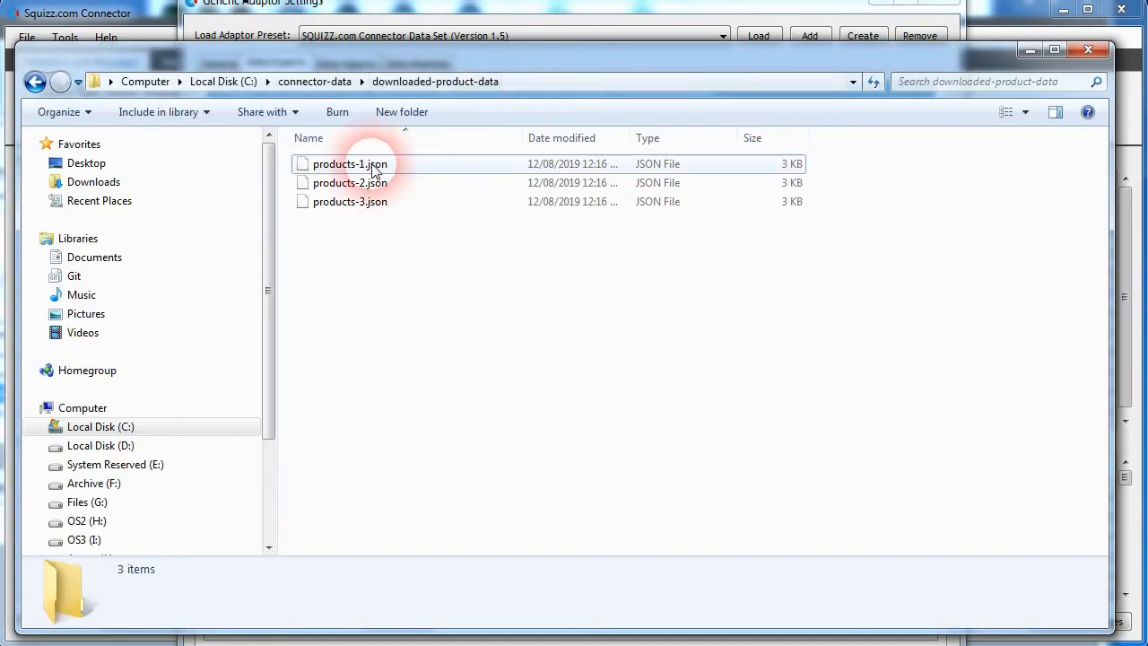
pyautogui.click(330, 83)
pyautogui.rightClick(358, 300)
pyautogui.moveTo(417, 644)
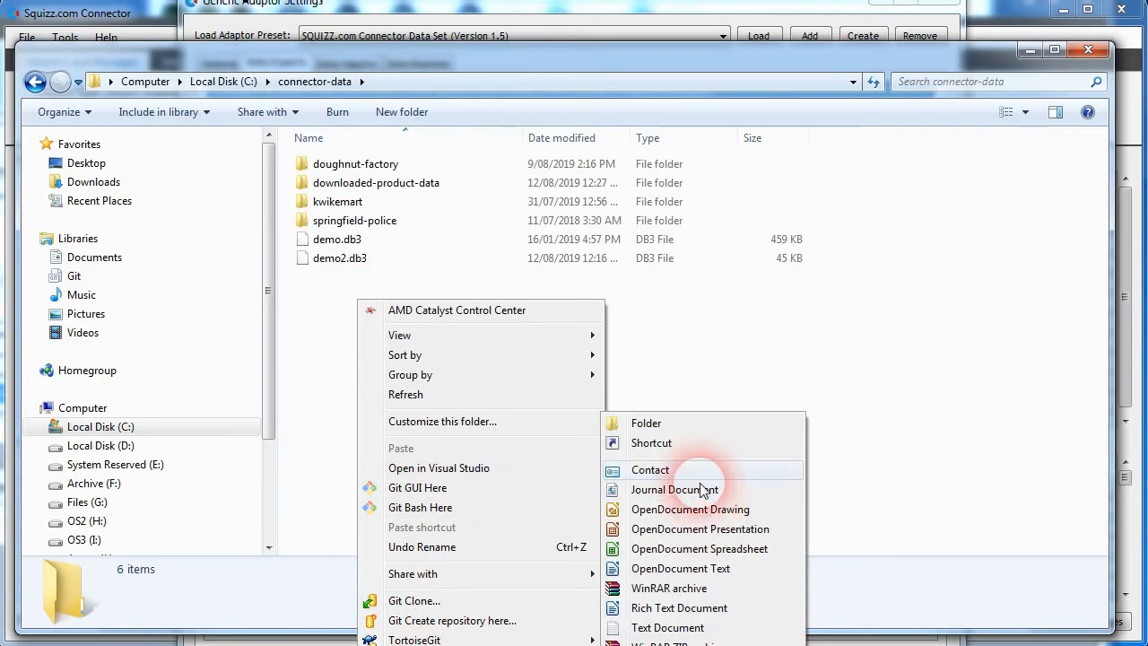
pyautogui.click(688, 426)
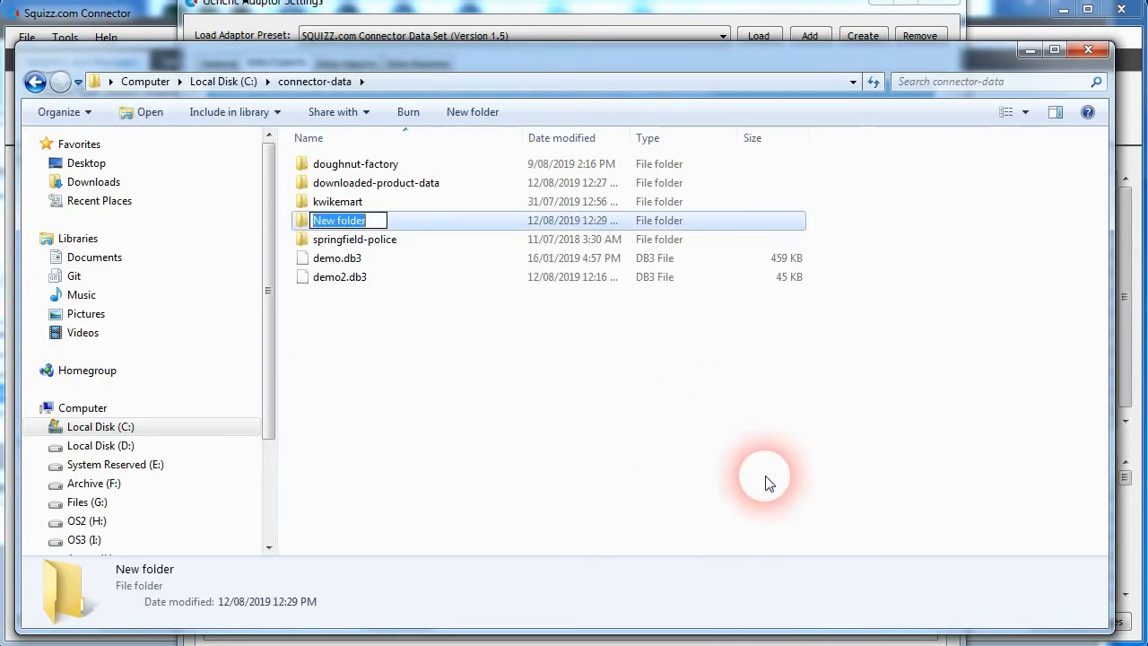
pyautogui.write('downloade')
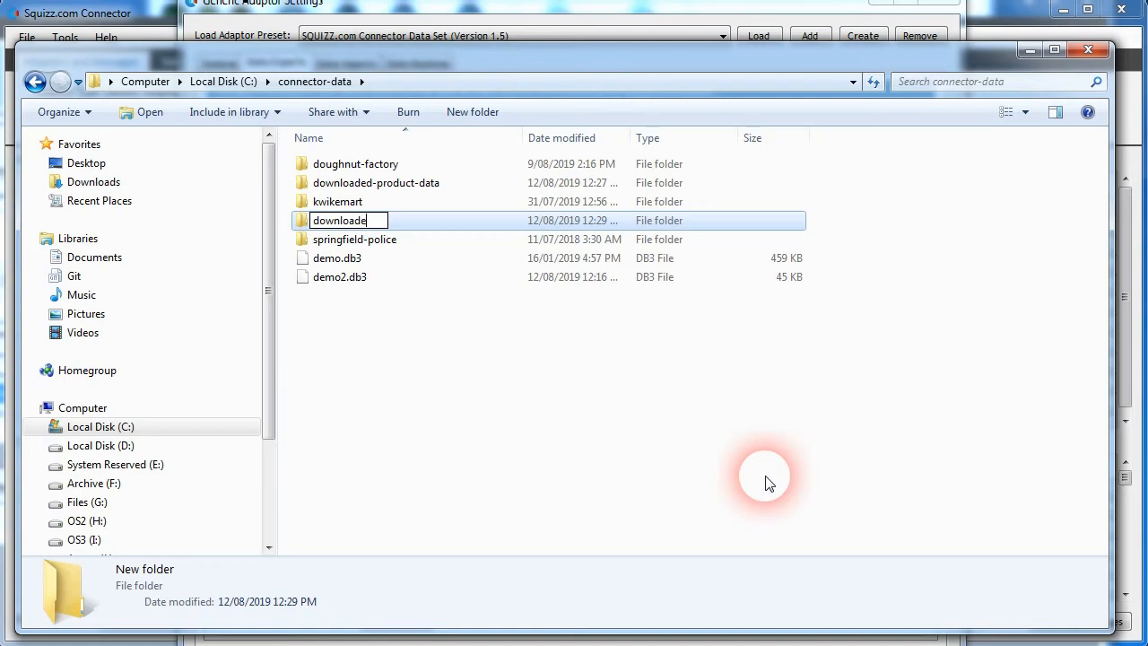
pyautogui.write('d-catrego')
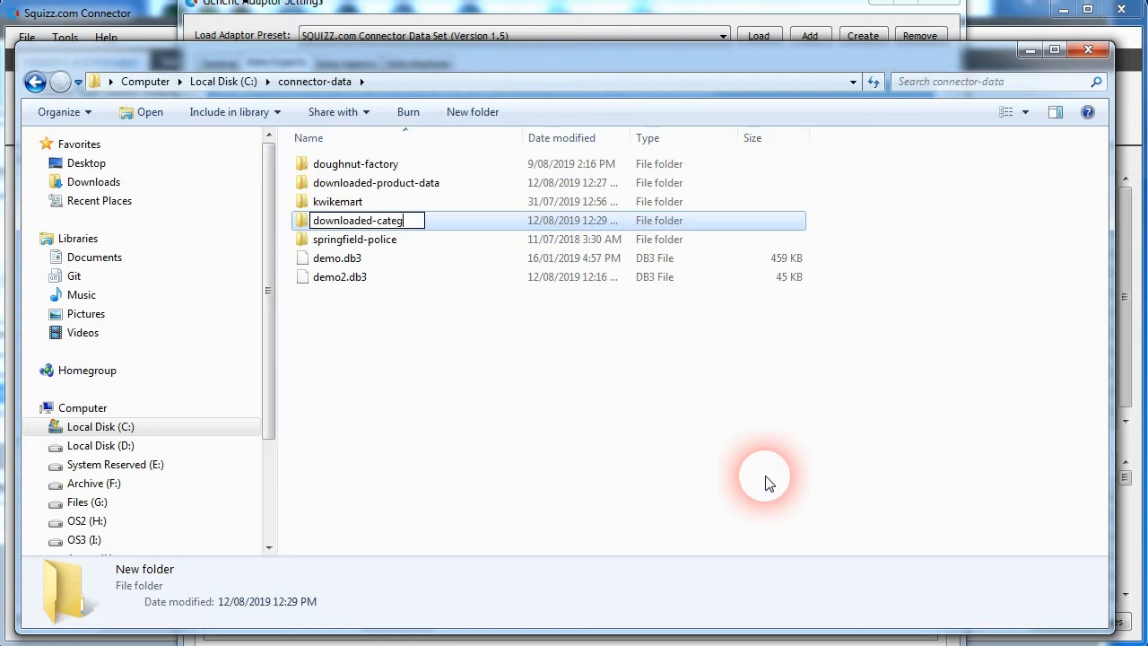
pyautogui.write('-data')
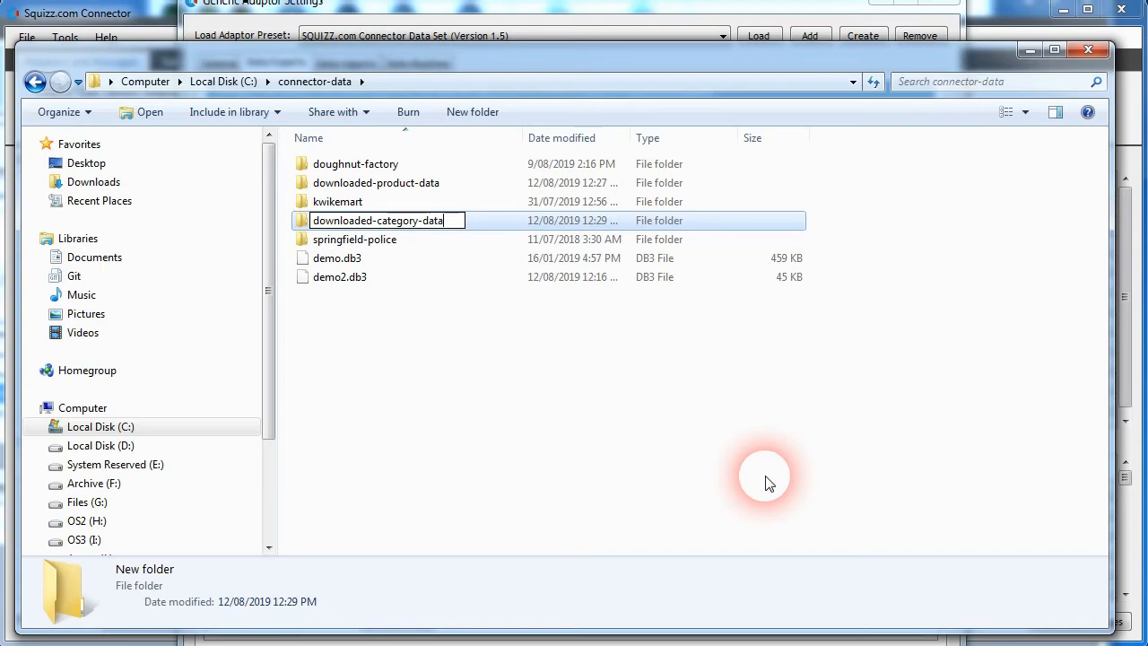
pyautogui.press('Return')
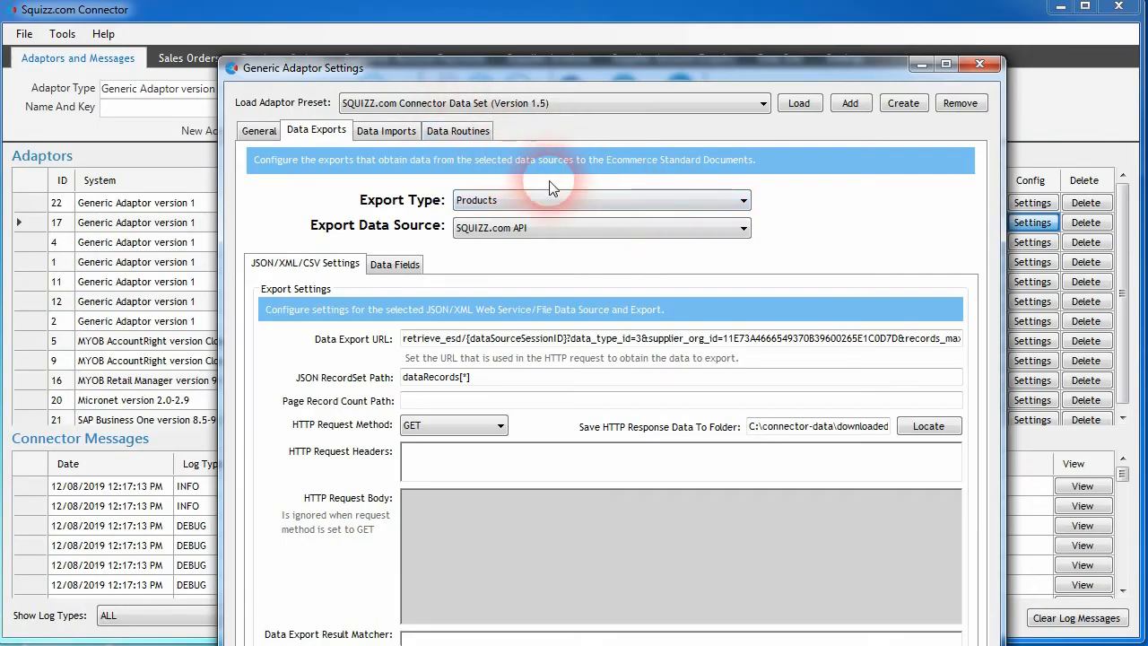
# Step: Open the downloaded-product-data folder and examine the product JSON files in it
pyautogui.click(579, 199)
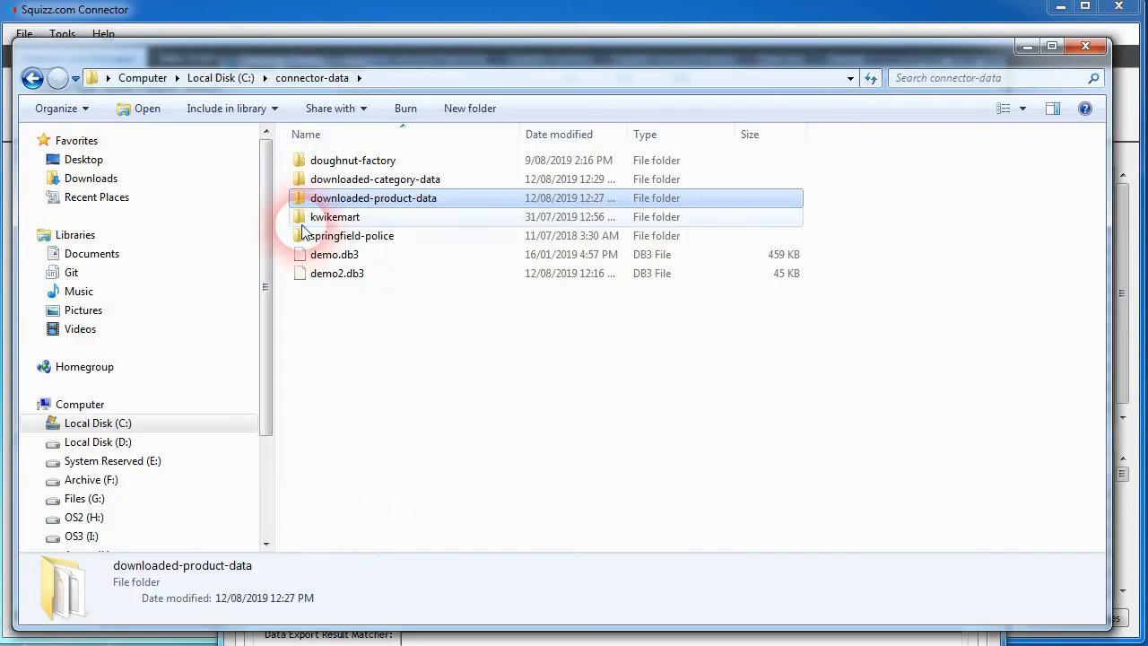
pyautogui.doubleClick(341, 193)
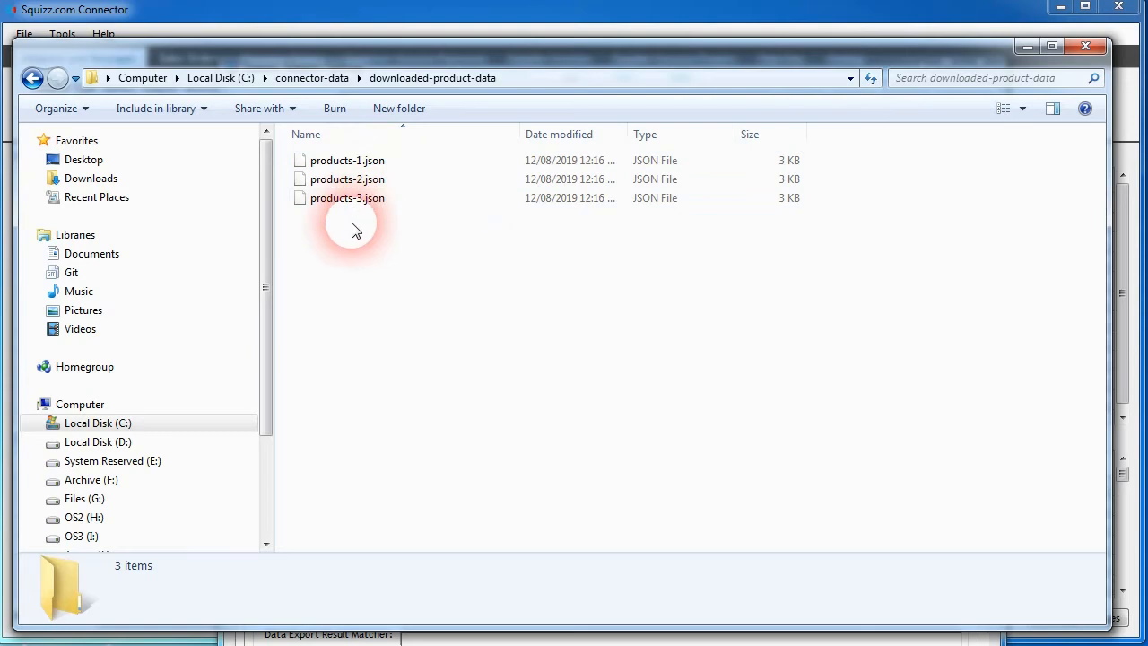
pyautogui.moveTo(324, 249); pyautogui.dragTo(359, 161)
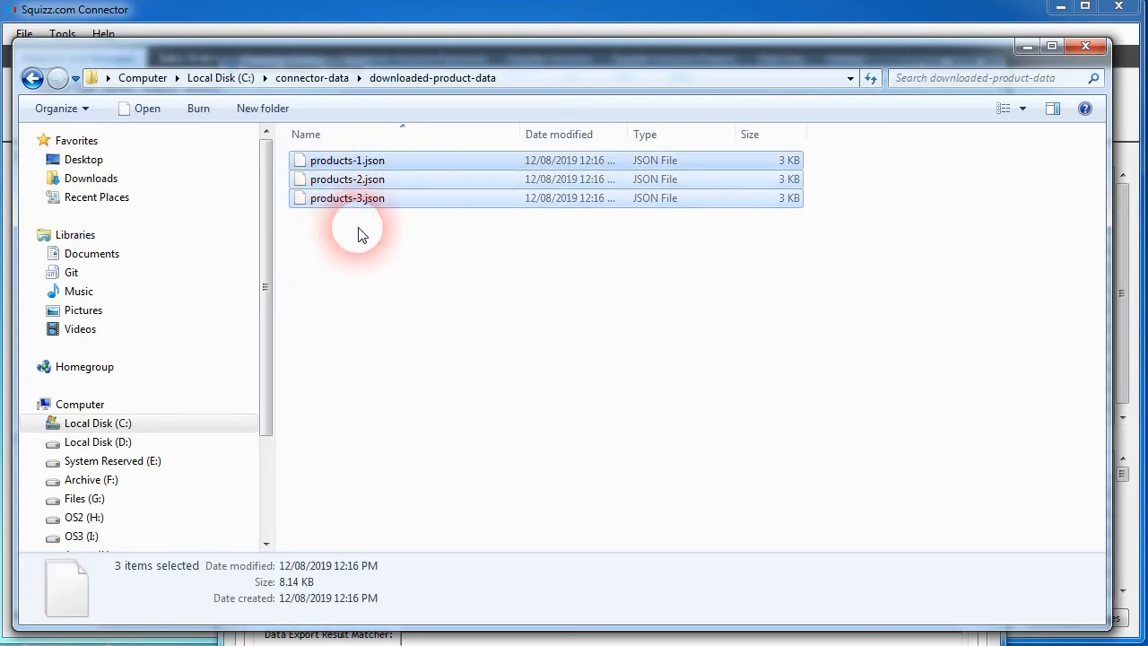
pyautogui.click(361, 238)
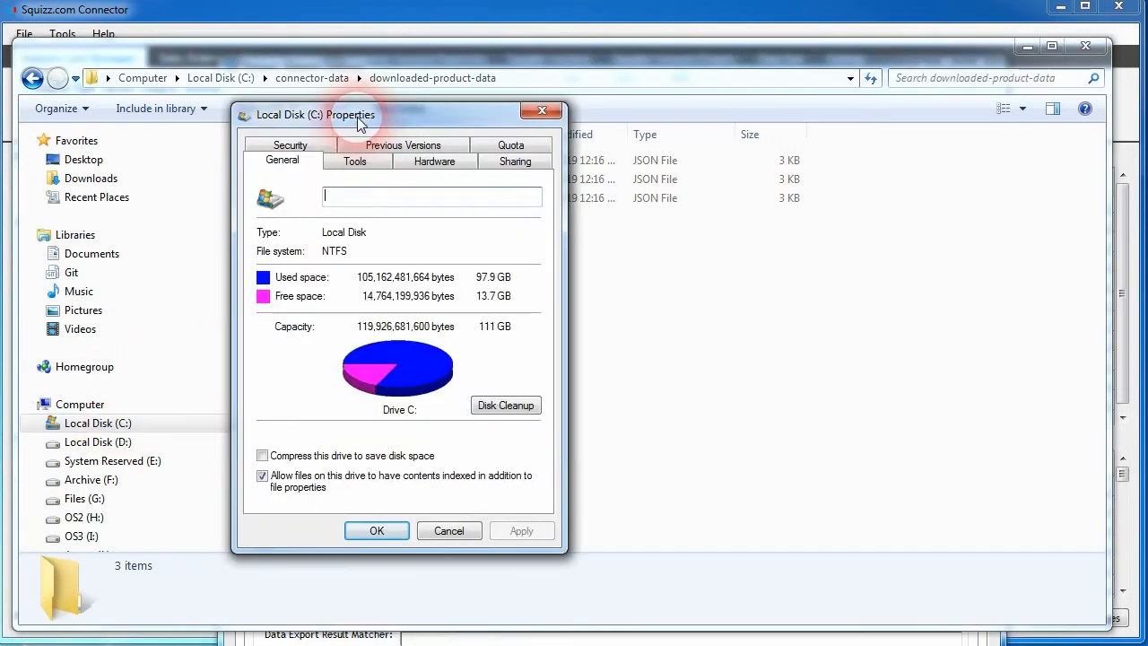
pyautogui.click(540, 111)
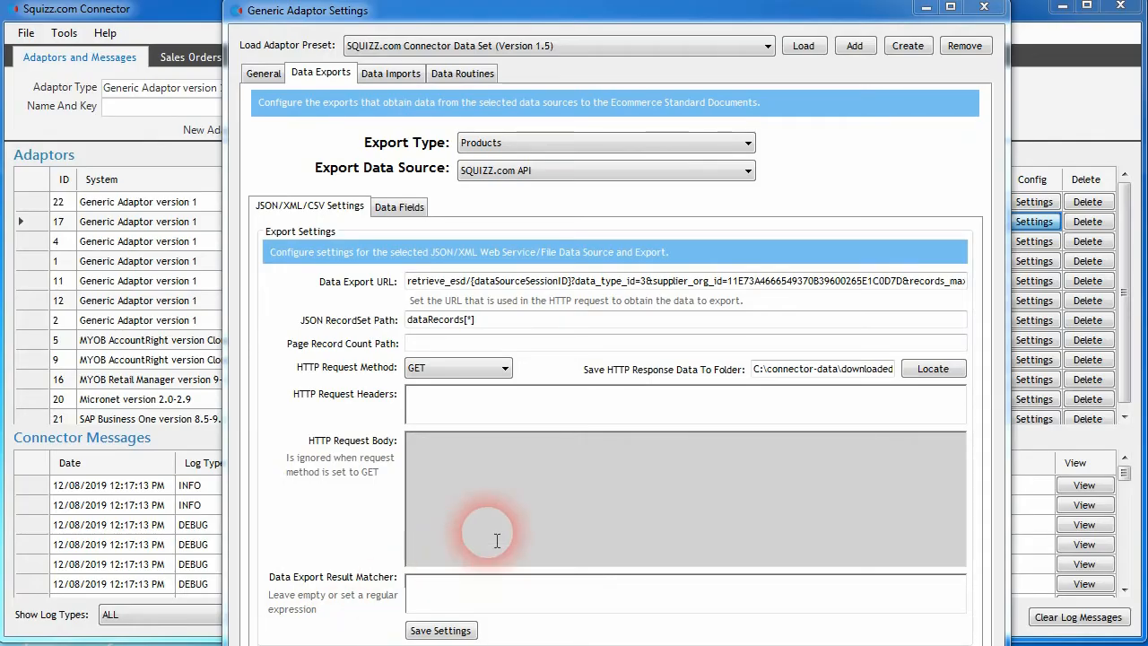
# Step: Clear the Products export's save folder path and save the export settings
pyautogui.click(806, 370)
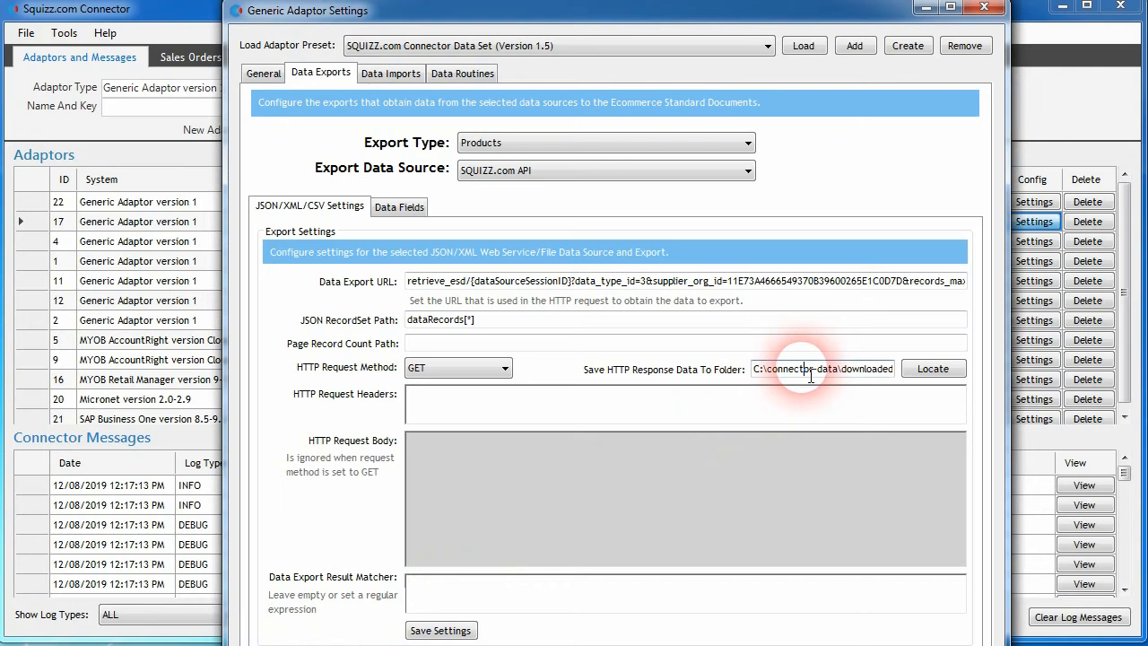
pyautogui.press('End')
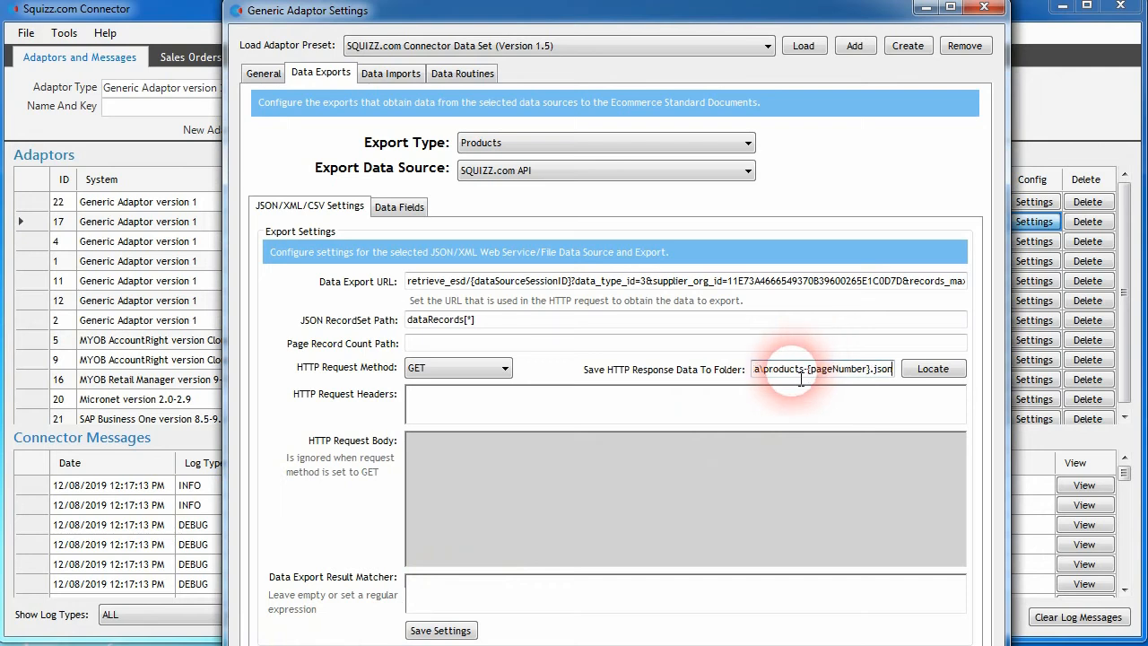
pyautogui.hotkey('shift', 'Home')
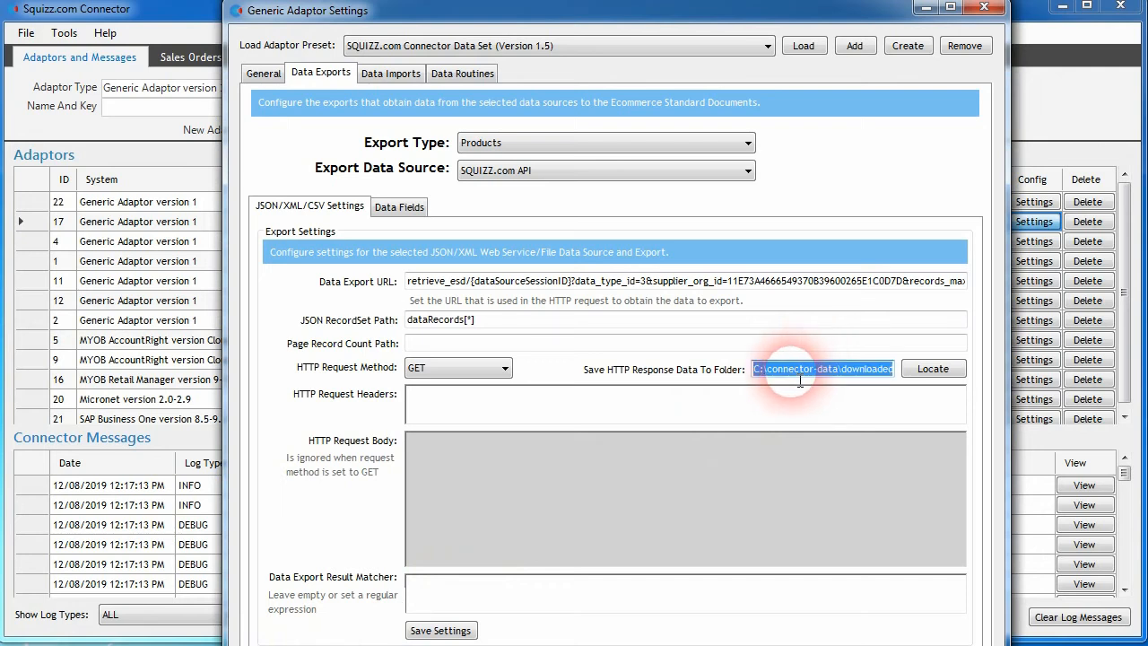
pyautogui.press('Delete')
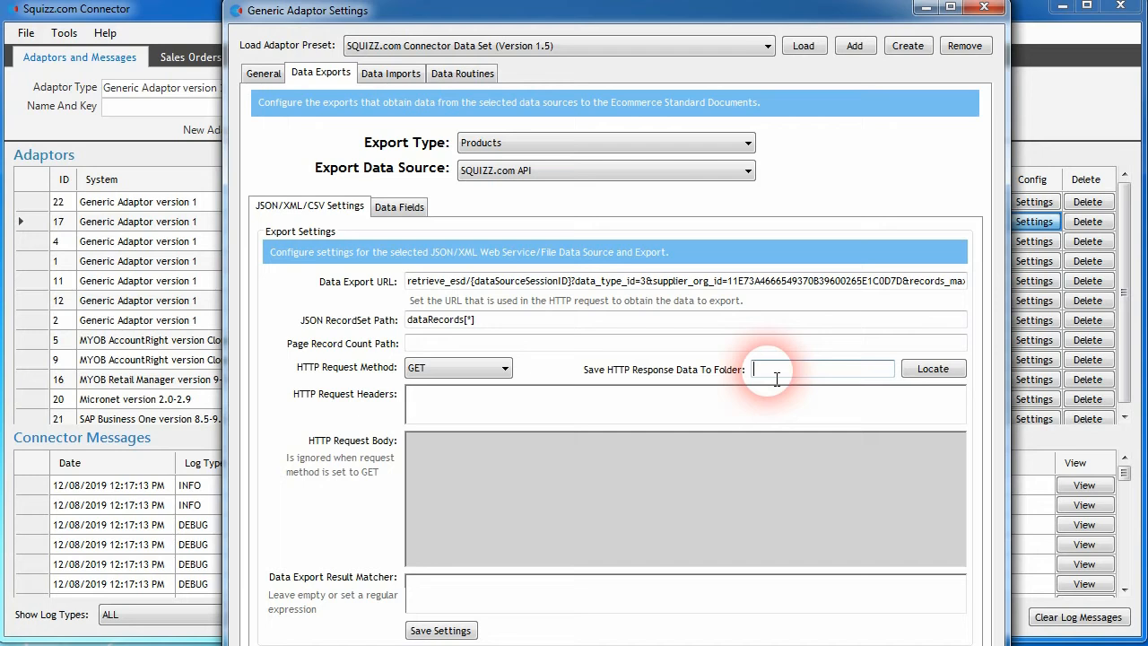
pyautogui.click(439, 630)
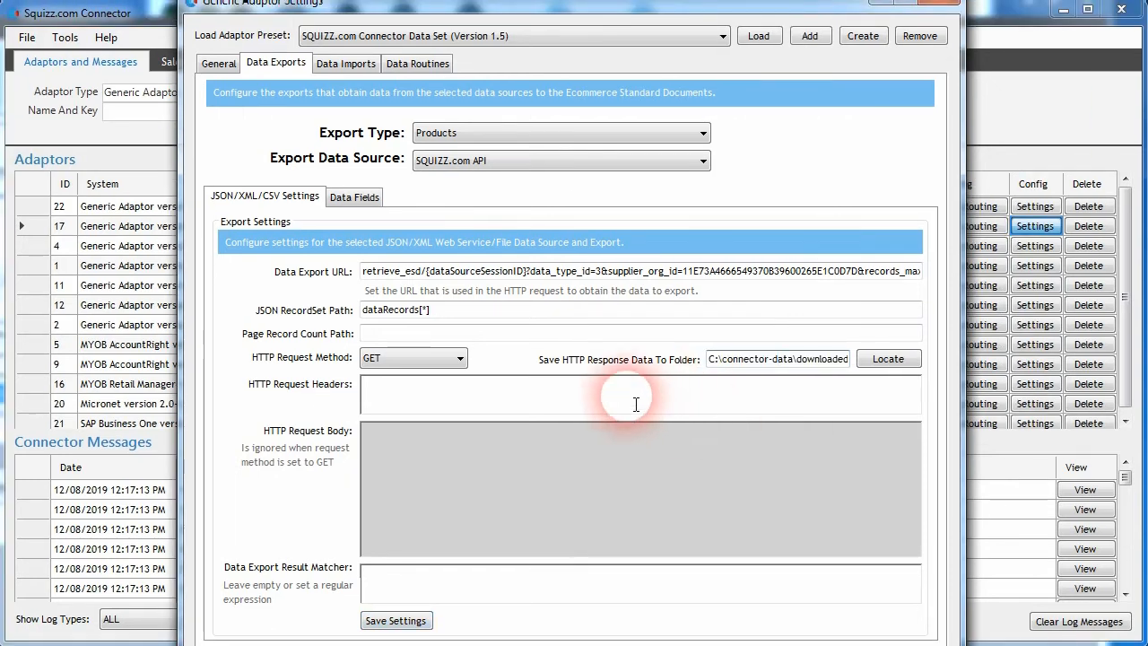
# Step: Paste the save folder path over part of the Products export's save folder path, ending in products-{pageNumber}.json, and minimize the settings window
pyautogui.click(756, 359)
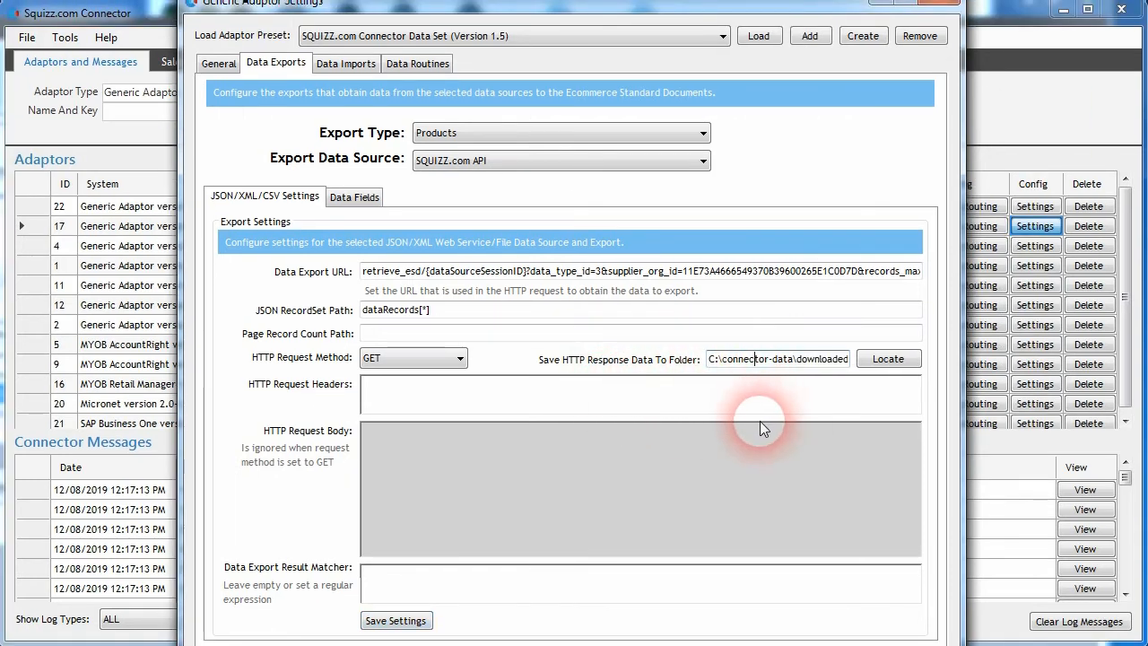
pyautogui.click(218, 62)
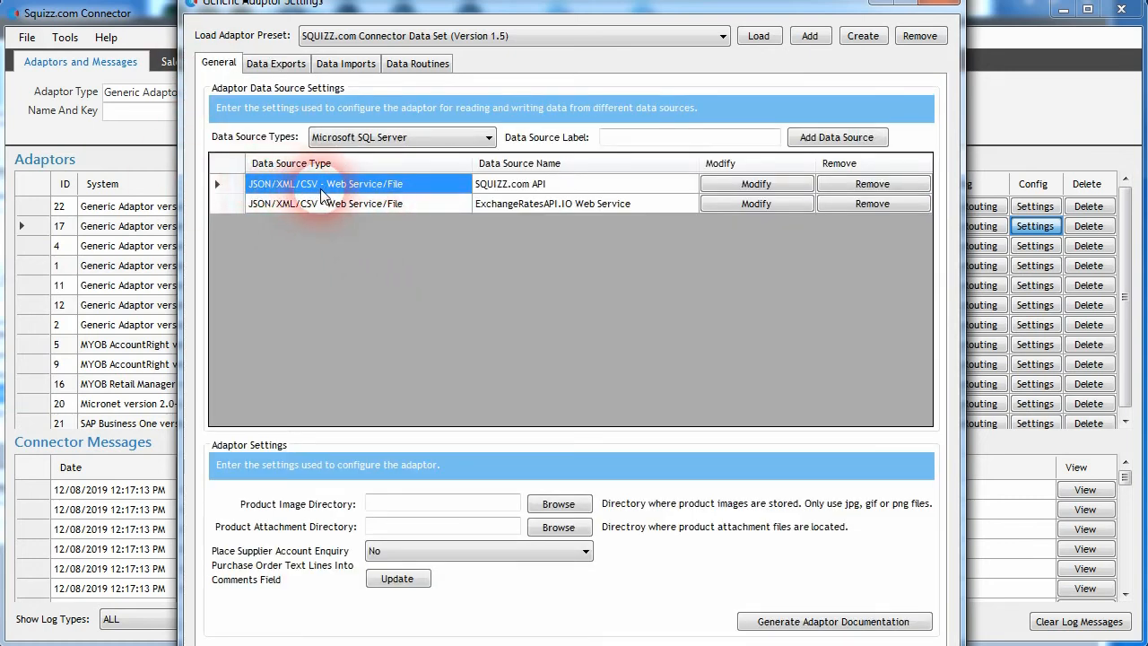
pyautogui.click(275, 67)
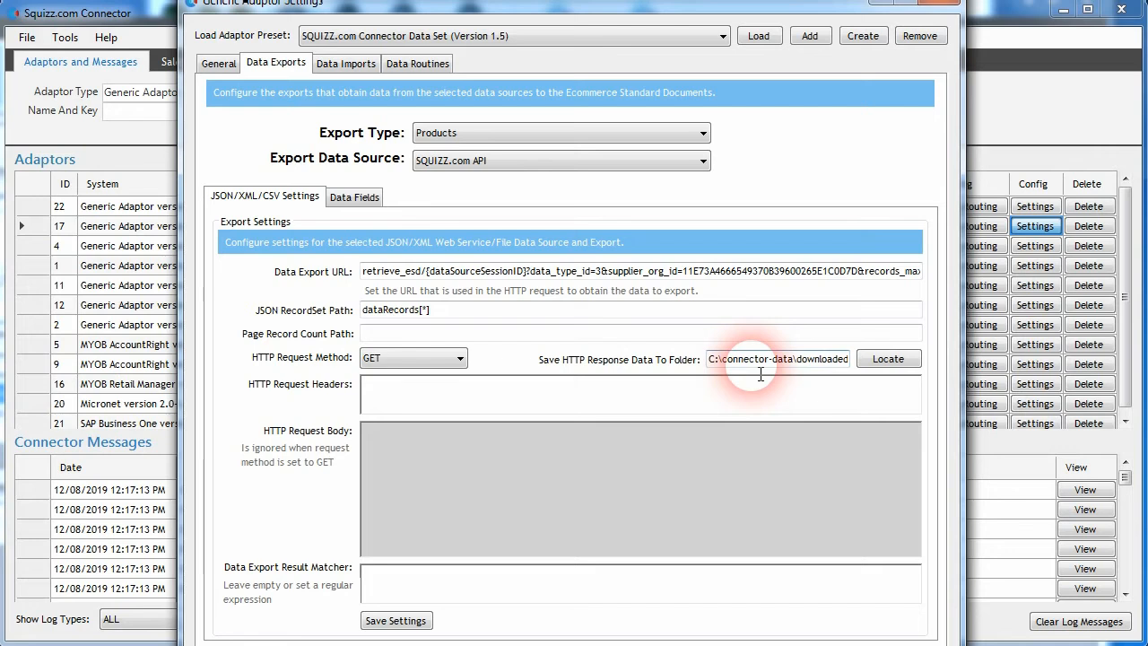
pyautogui.moveTo(793, 360); pyautogui.dragTo(835, 360)
pyautogui.write('\\products-{pageNumber}.json')
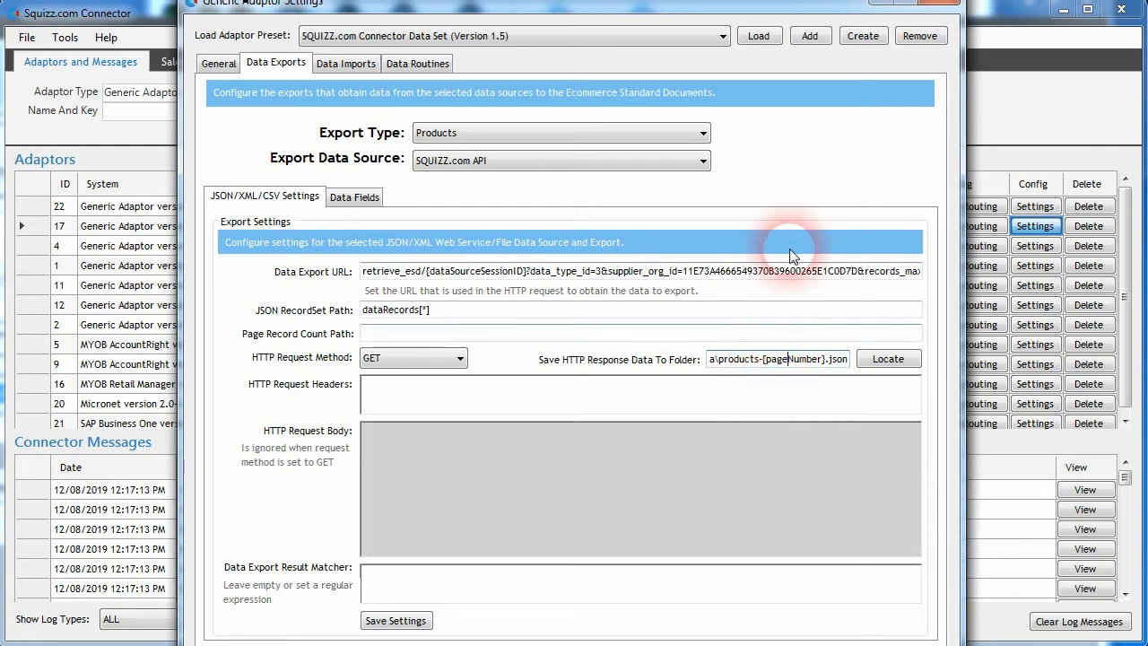
pyautogui.click(933, 4)
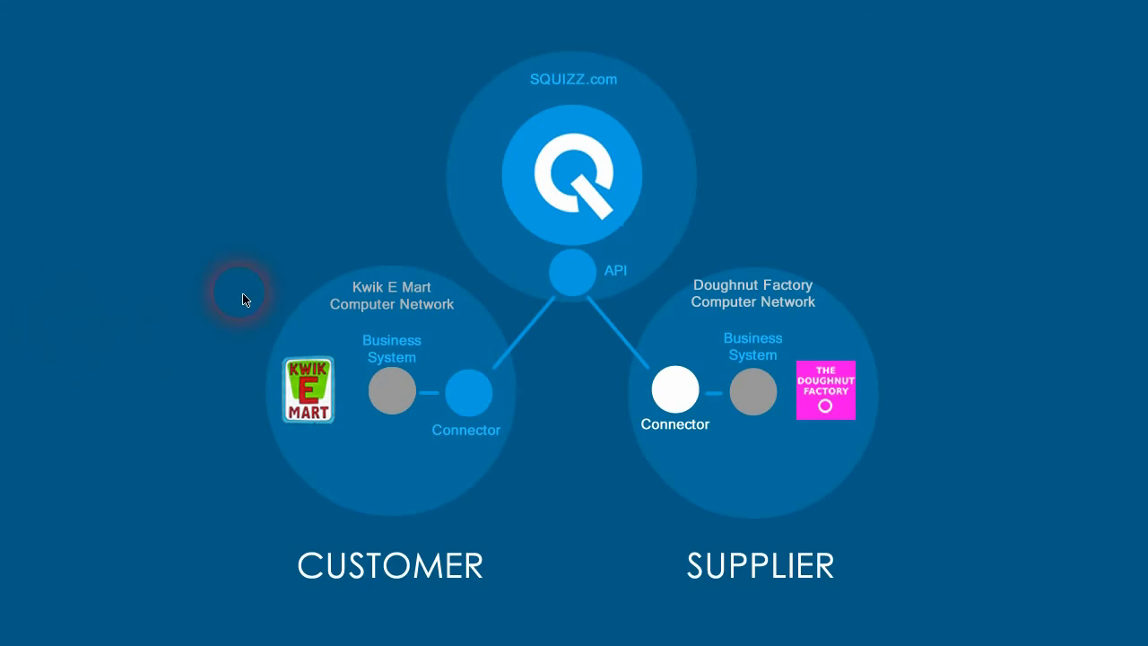
pyautogui.click(334, 427)
pyautogui.click(400, 409)
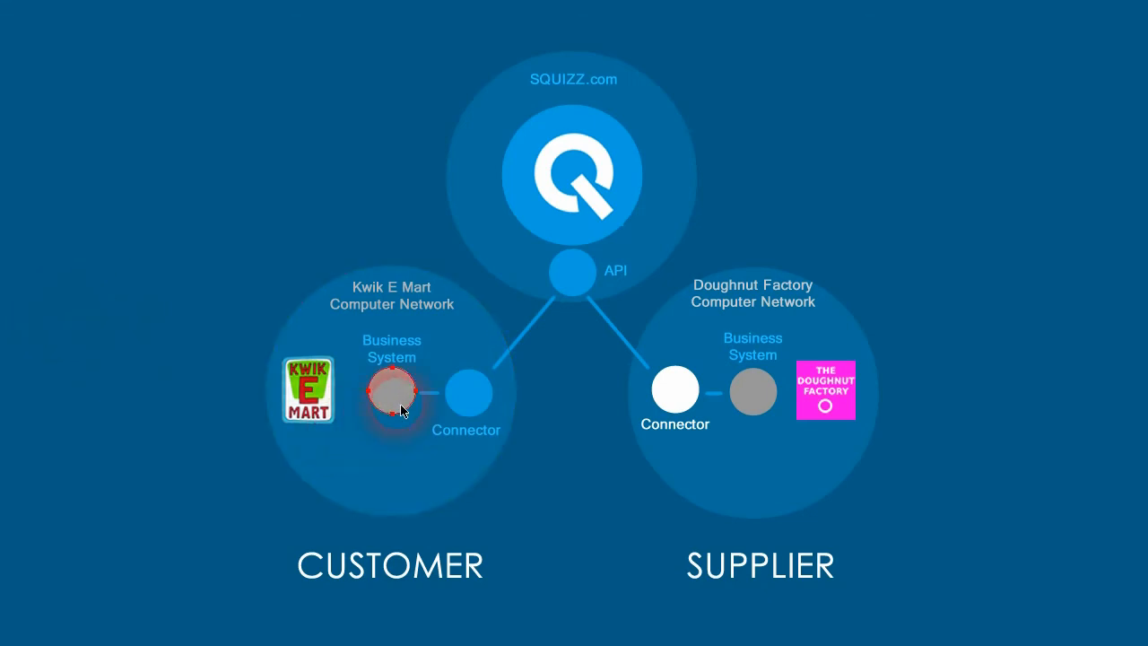
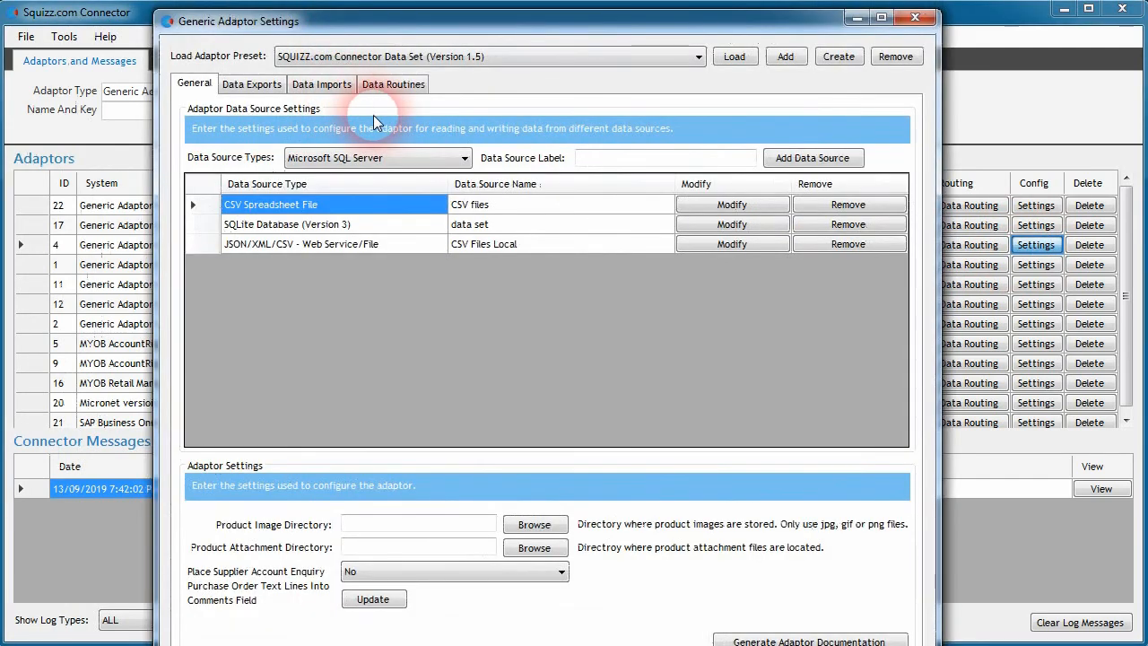
# Step: Create a new data routine of type SQUIZZ.com - Reconcile And Send Customer Invoices
pyautogui.click(398, 89)
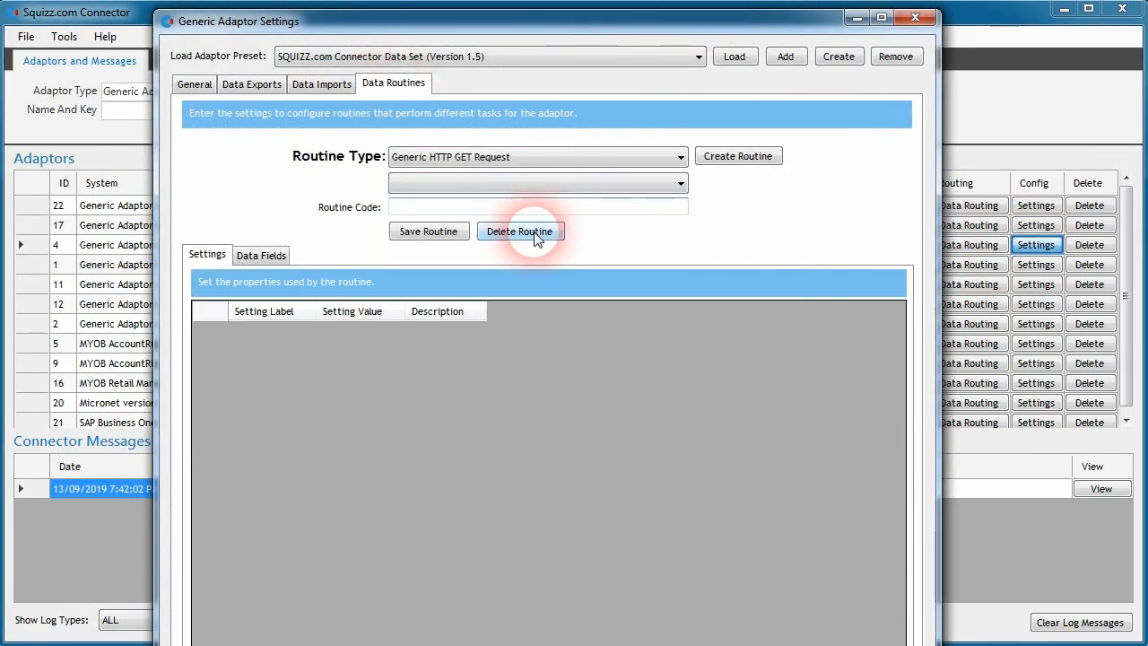
pyautogui.click(549, 157)
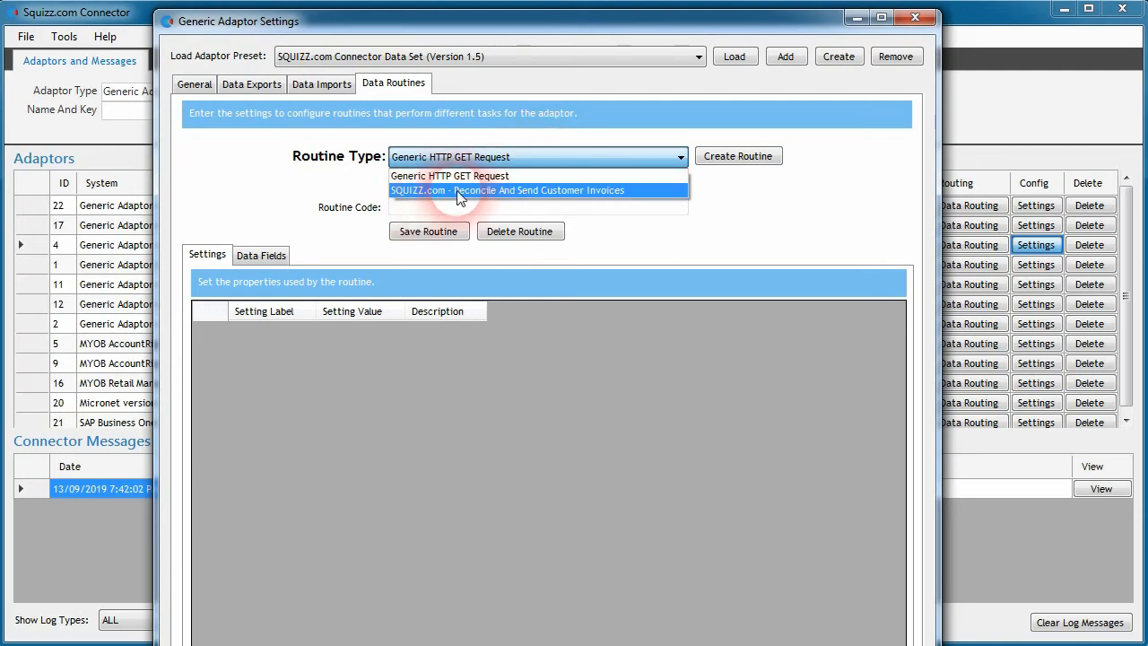
pyautogui.click(589, 190)
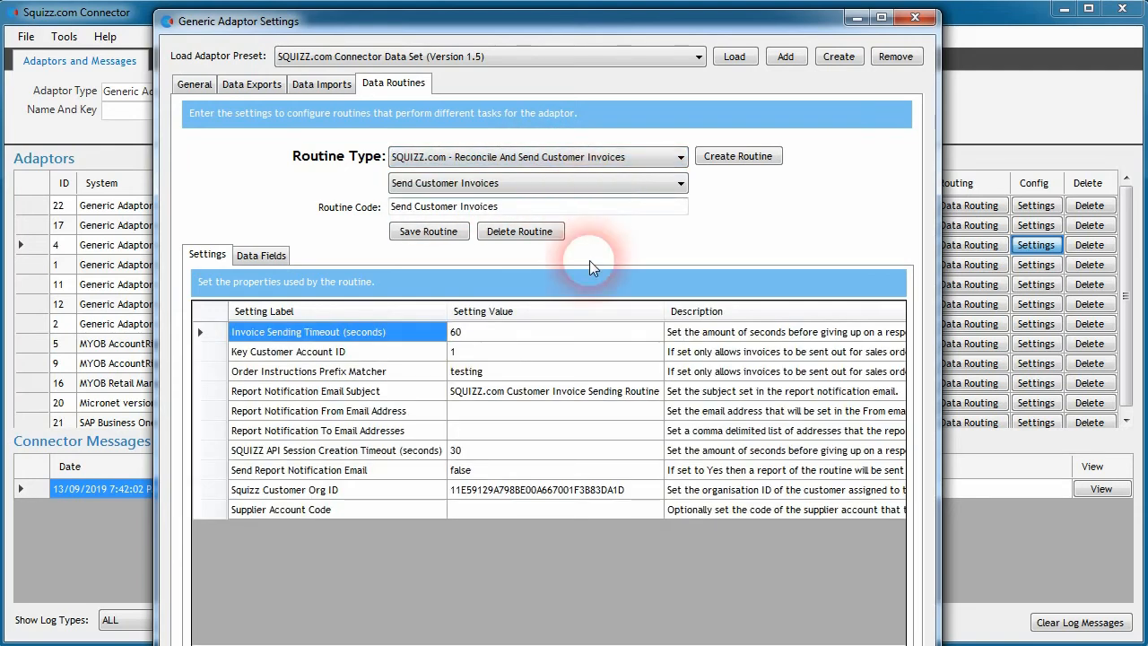
pyautogui.click(734, 157)
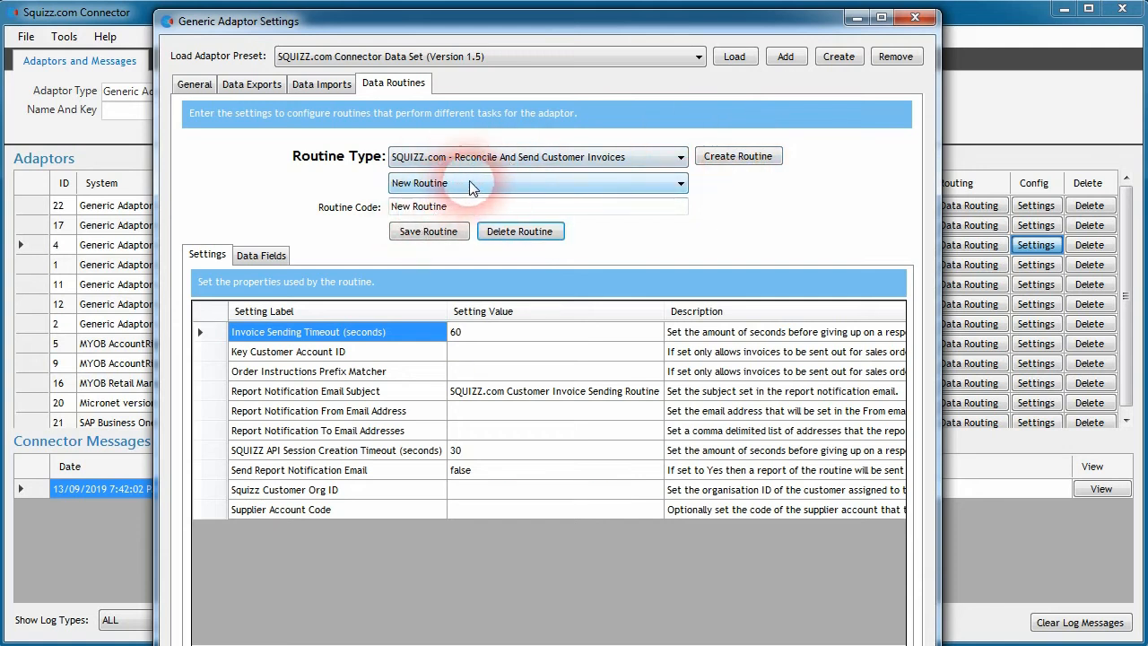
# Step: Set the new routine's code to Customer Kwikemart Invoicing Sending and save the routine
pyautogui.moveTo(469, 206); pyautogui.dragTo(318, 274)
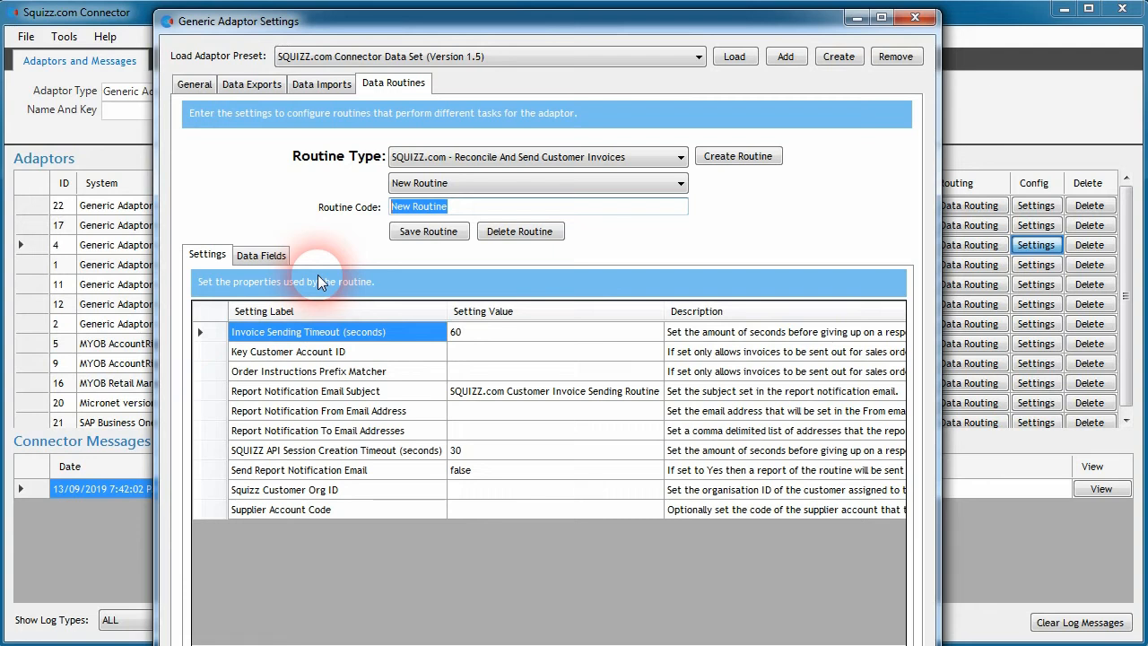
pyautogui.write('Customer ')
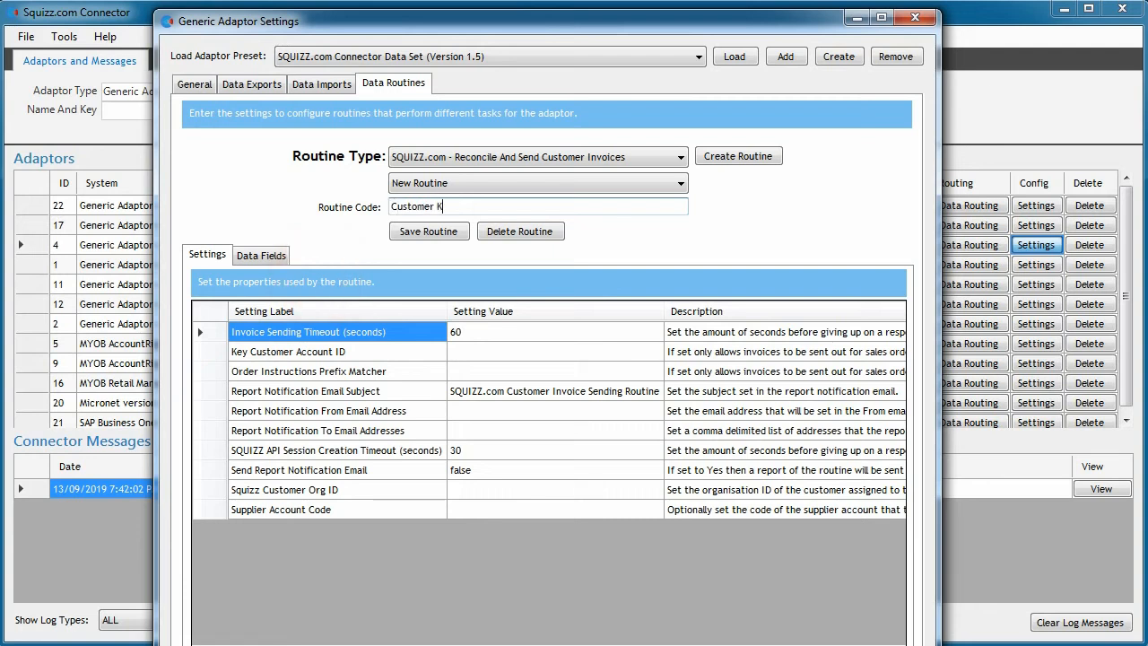
pyautogui.write('Kwikemart Invoicing Sending')
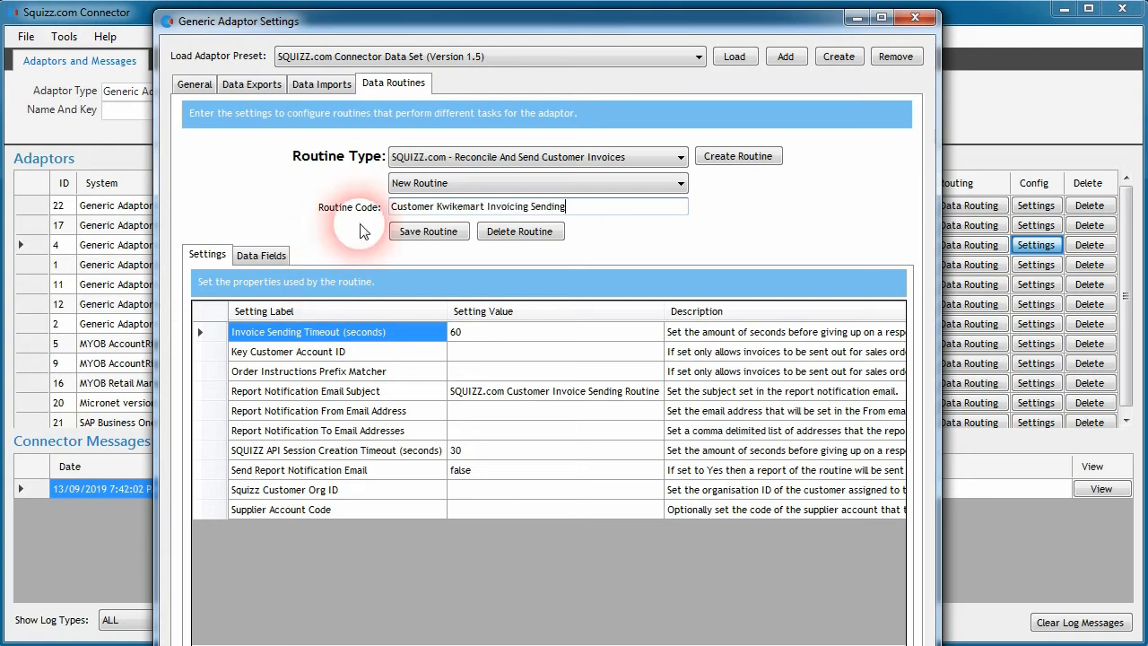
pyautogui.click(422, 232)
# Step: Open the Send Customer Invoices routine and examine its timeout and key customer account settings
pyautogui.click(641, 183)
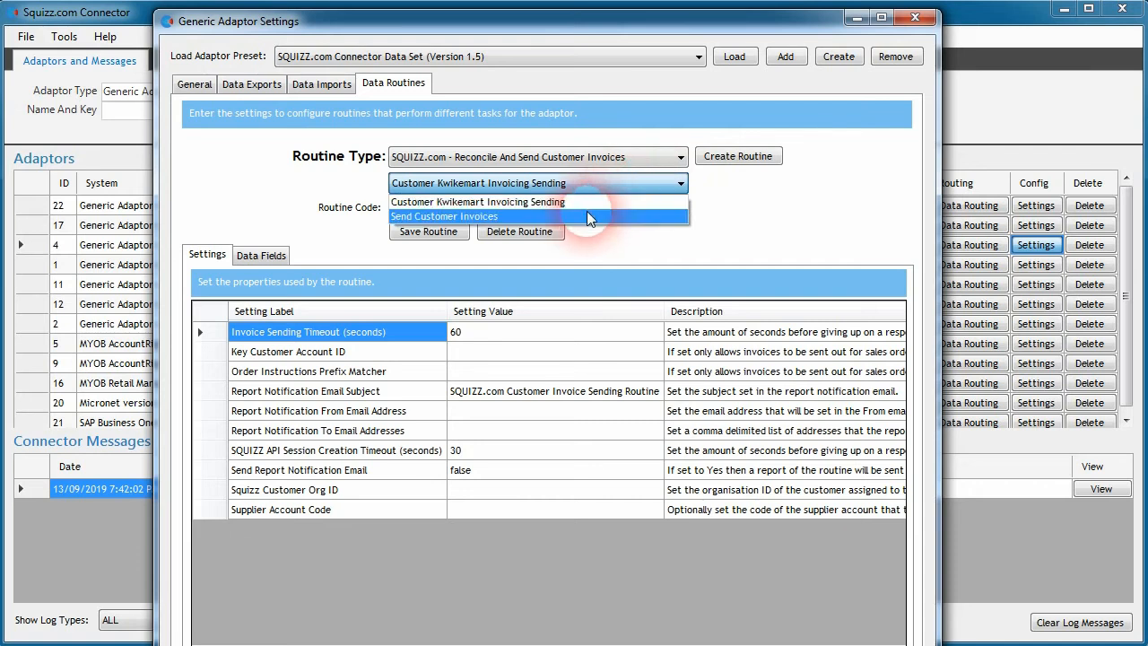
pyautogui.click(544, 212)
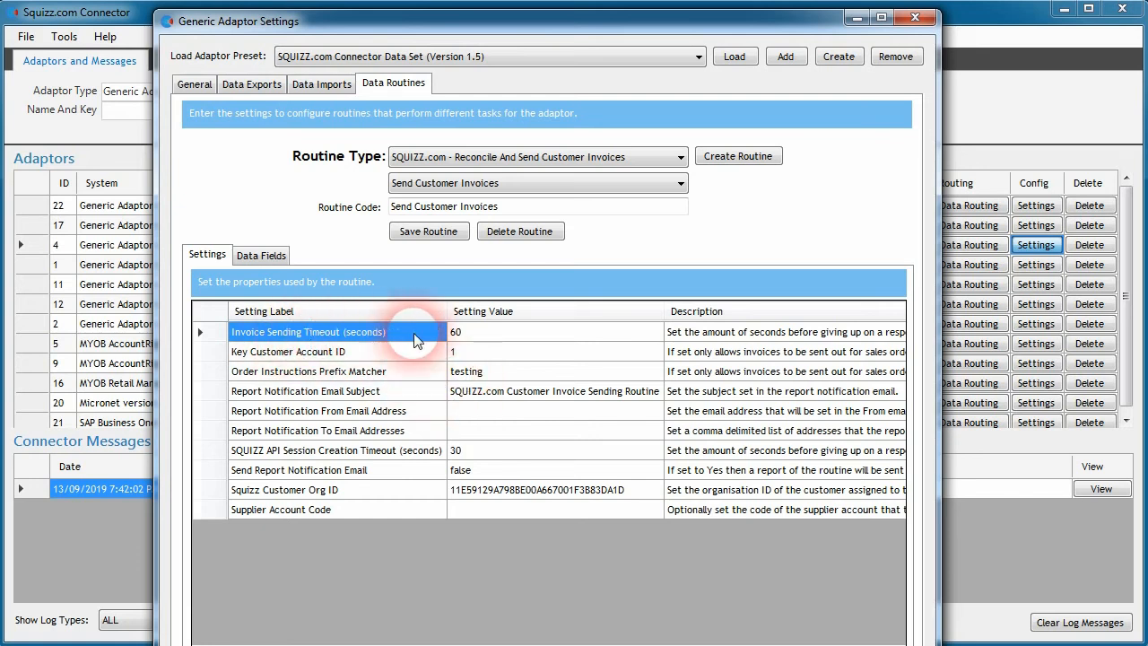
pyautogui.click(519, 338)
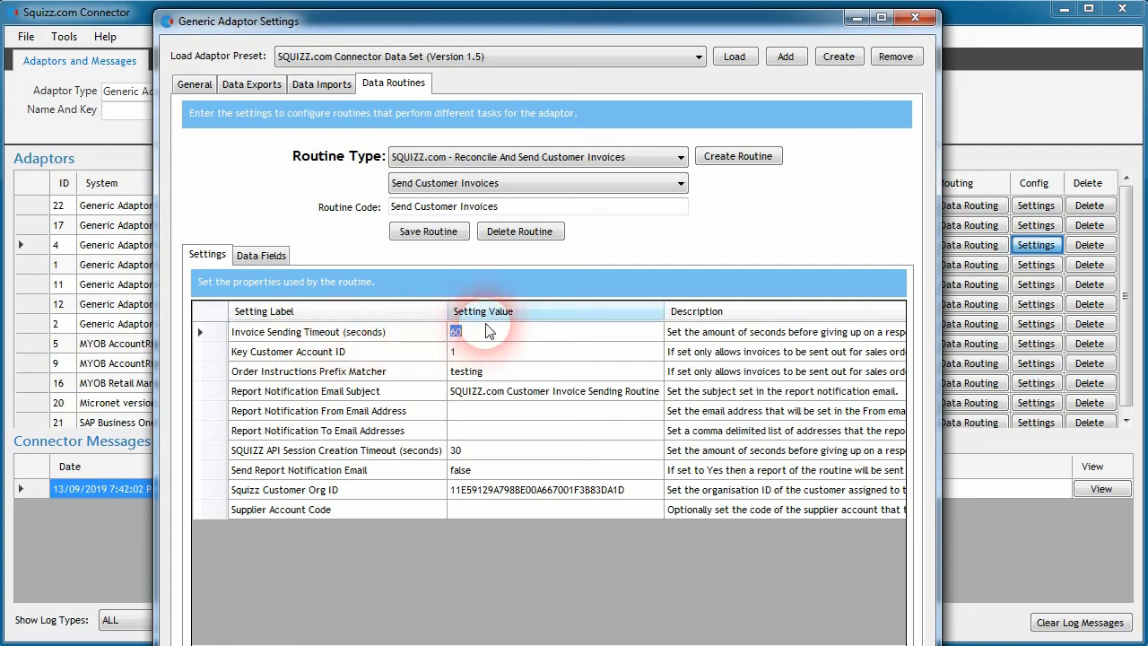
pyautogui.moveTo(420, 642); pyautogui.dragTo(355, 583)
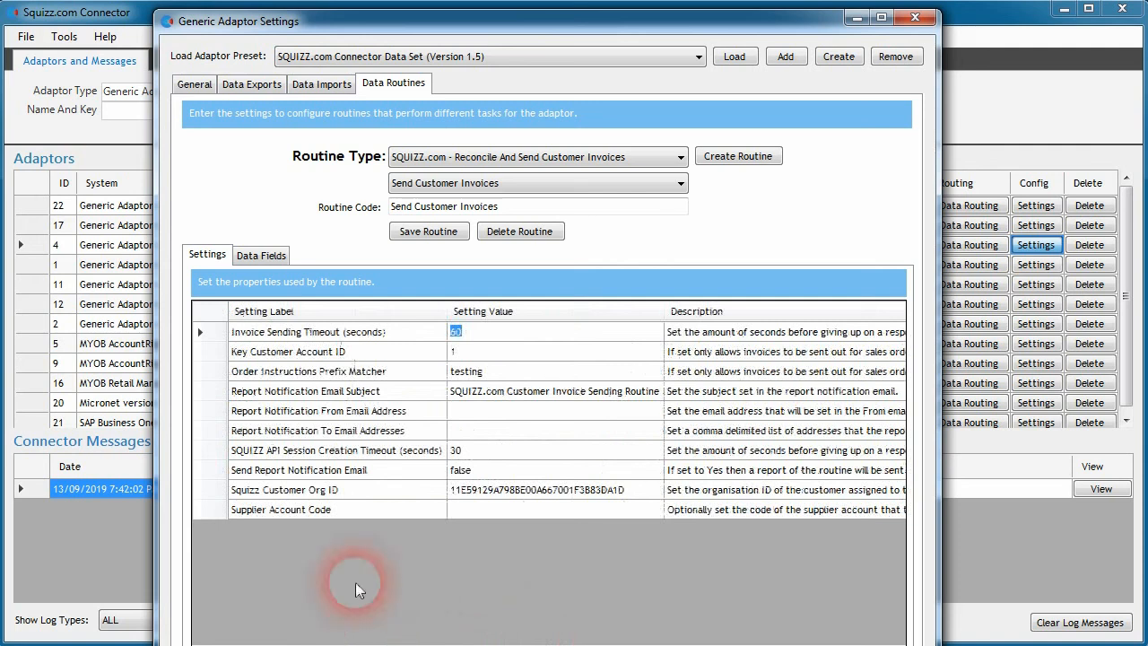
pyautogui.click(468, 338)
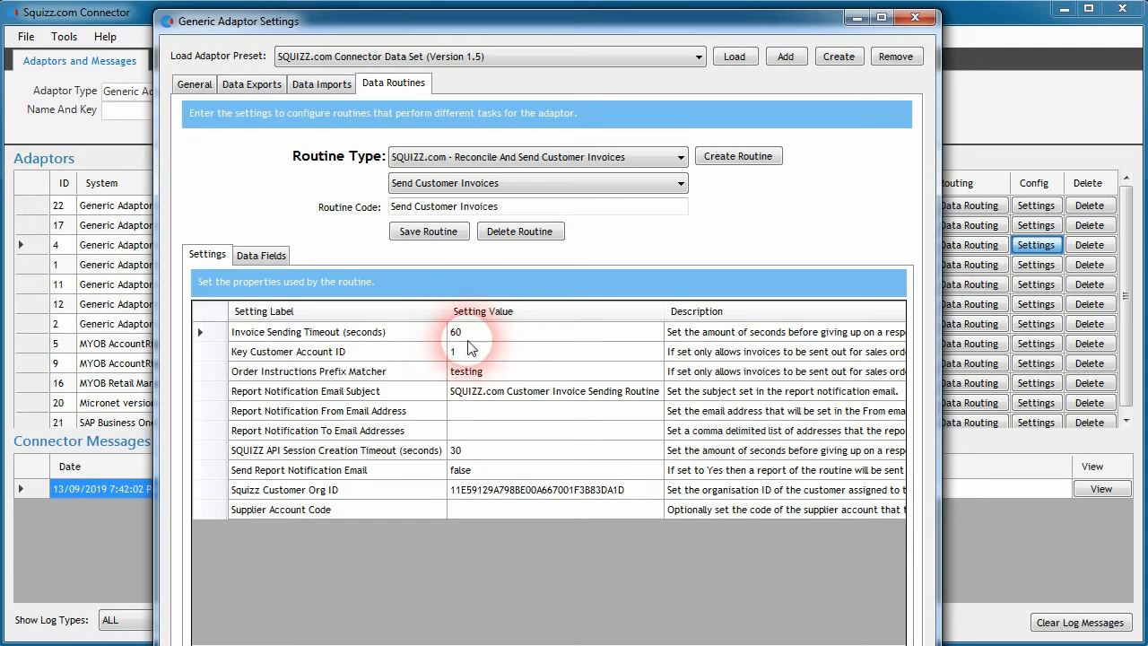
pyautogui.click(368, 352)
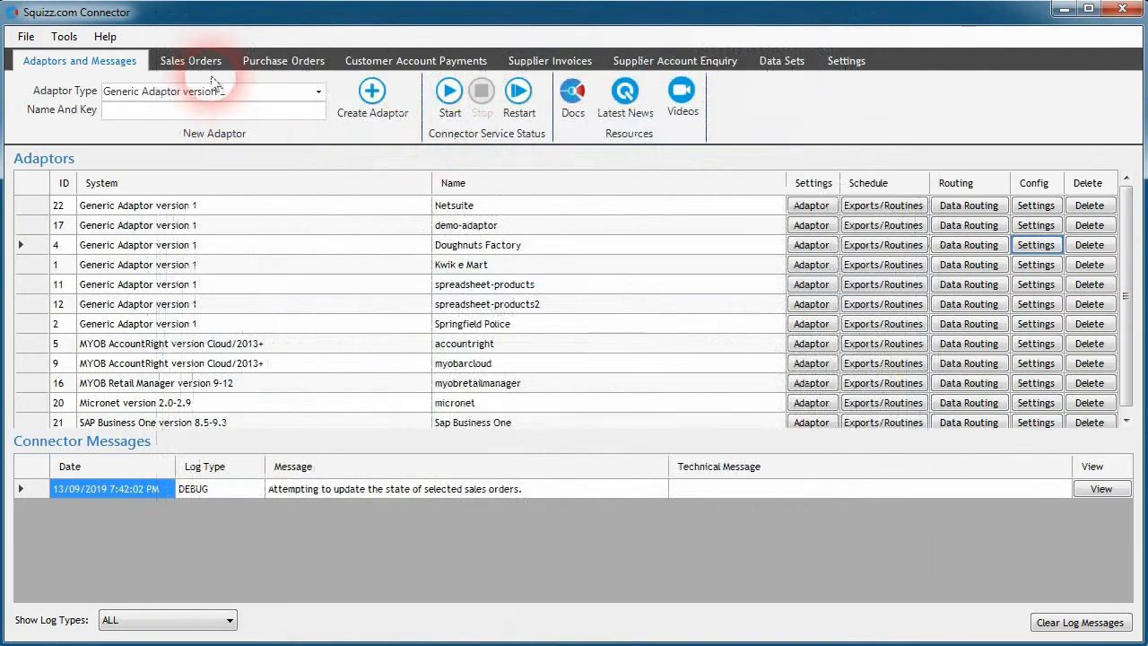
# Step: Open sales order 57's details and examine its key customer account ID
pyautogui.click(191, 60)
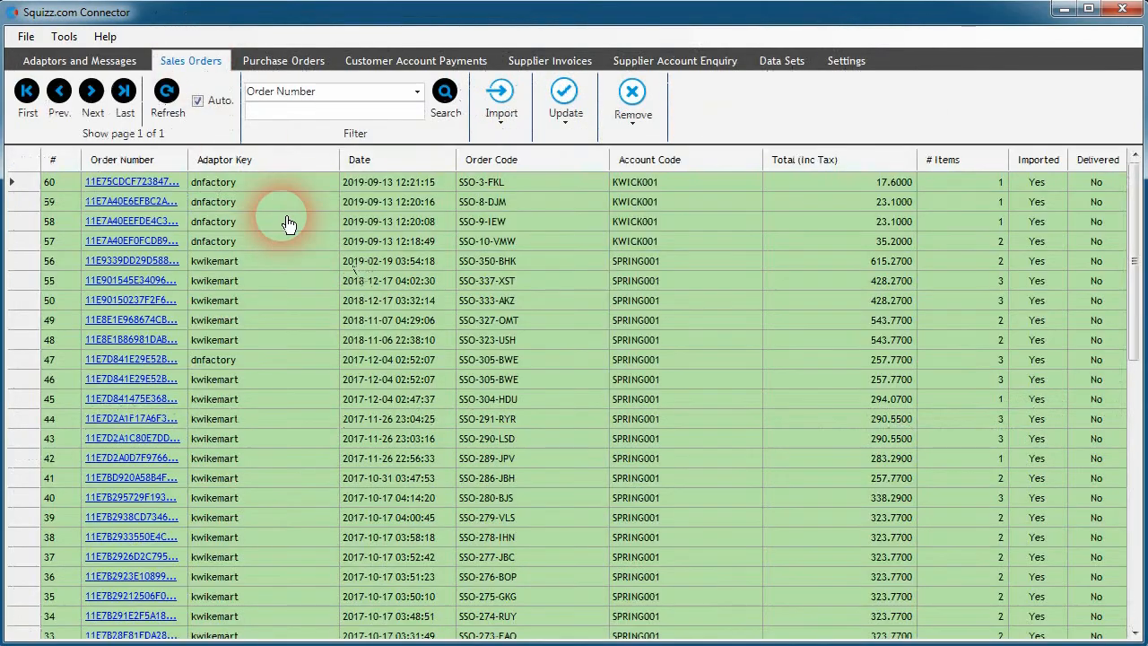
pyautogui.doubleClick(462, 246)
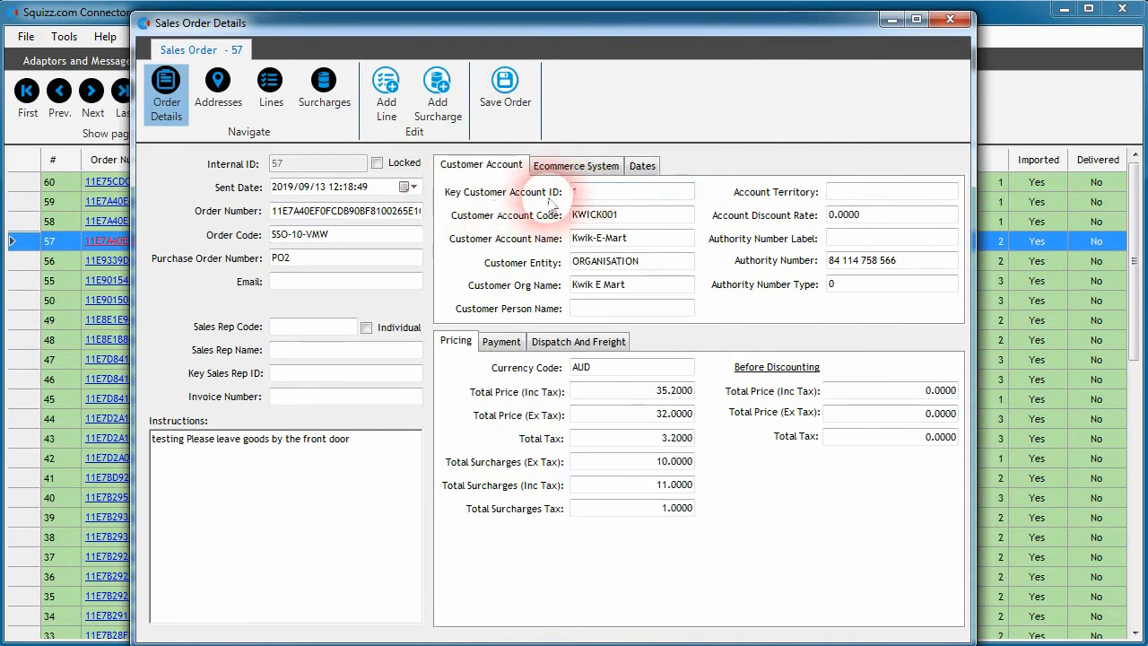
pyautogui.click(588, 194)
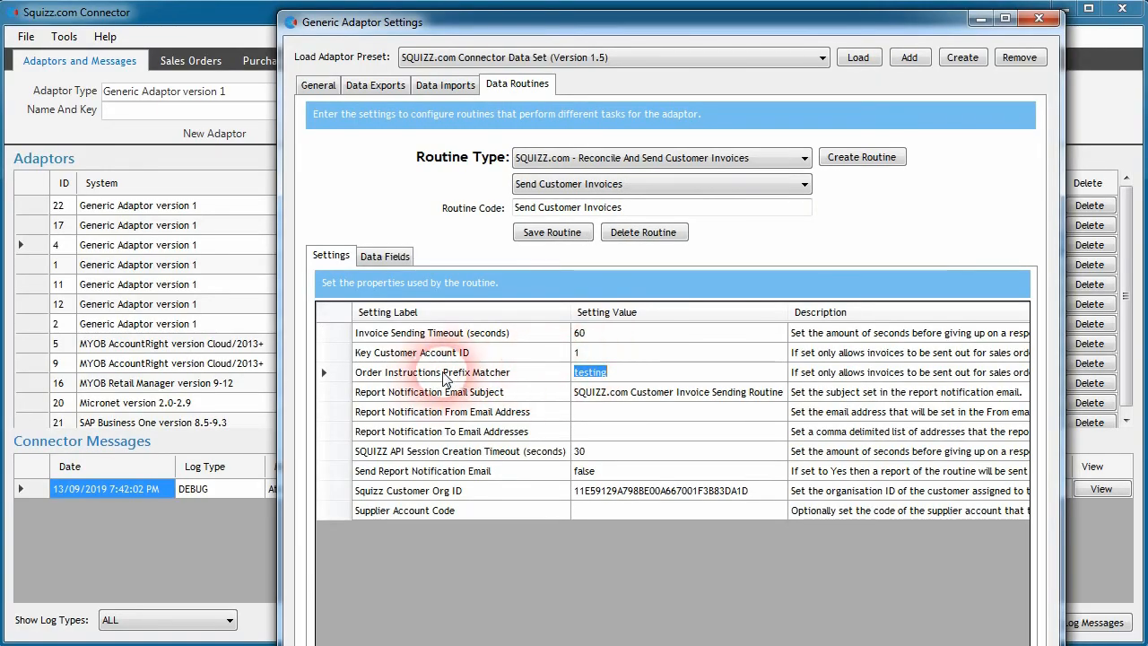
# Step: Clear the Order Instructions Prefix Matcher value of the Send Customer Invoices routine
pyautogui.click(510, 376)
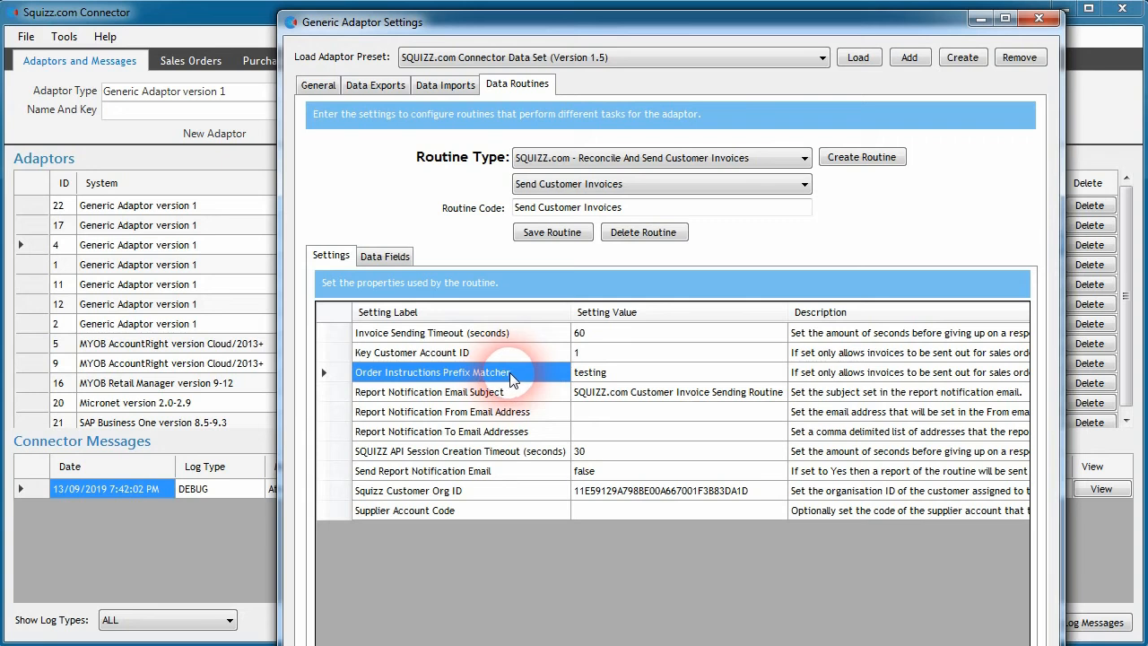
pyautogui.click(593, 375)
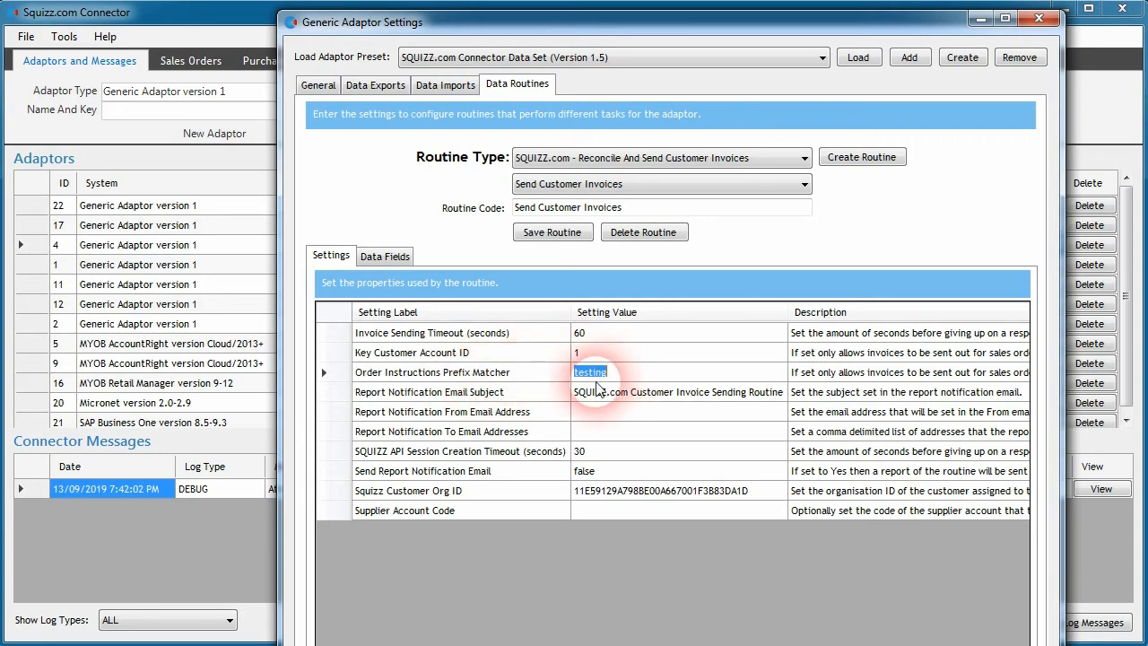
pyautogui.click(618, 377)
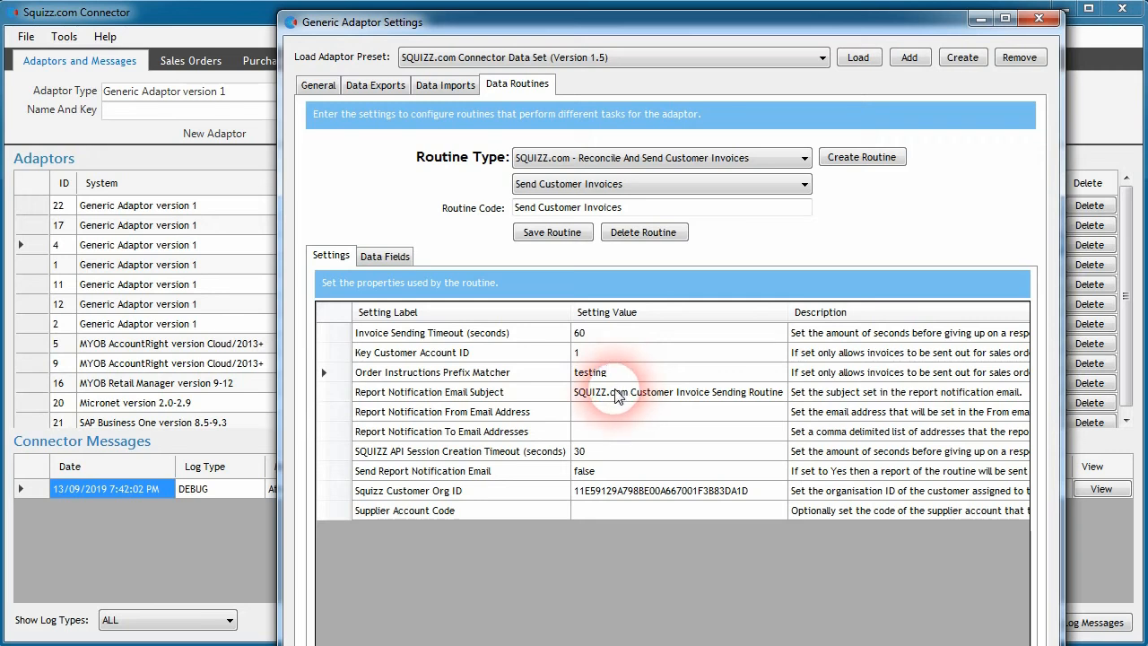
pyautogui.moveTo(617, 373); pyautogui.dragTo(509, 382)
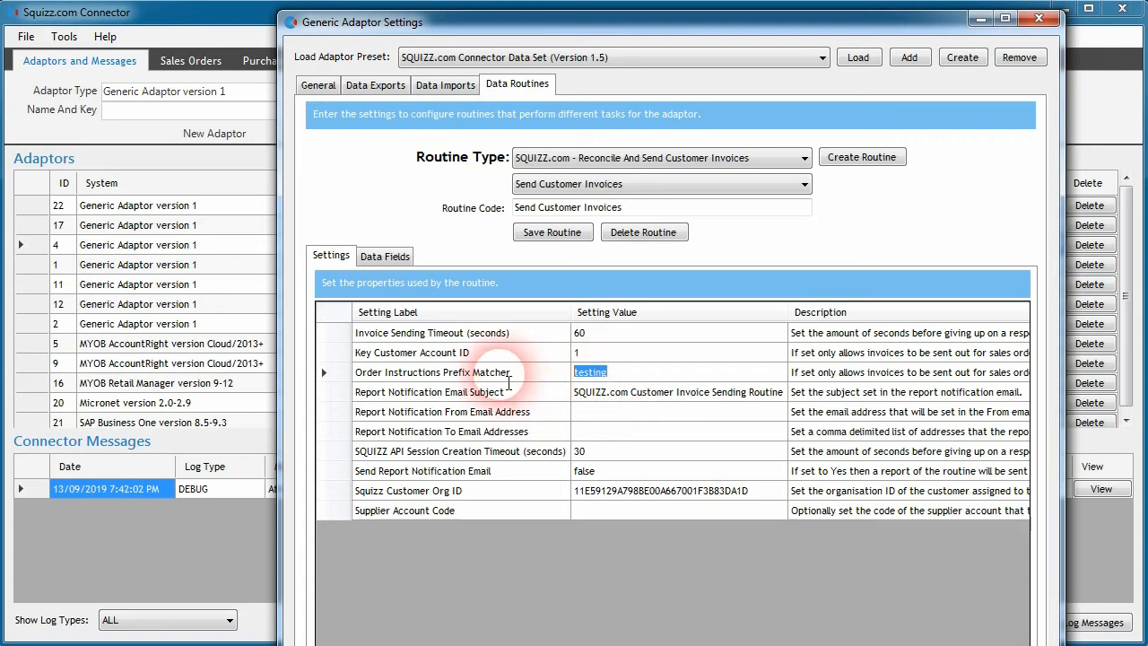
pyautogui.press('Delete')
pyautogui.click(538, 392)
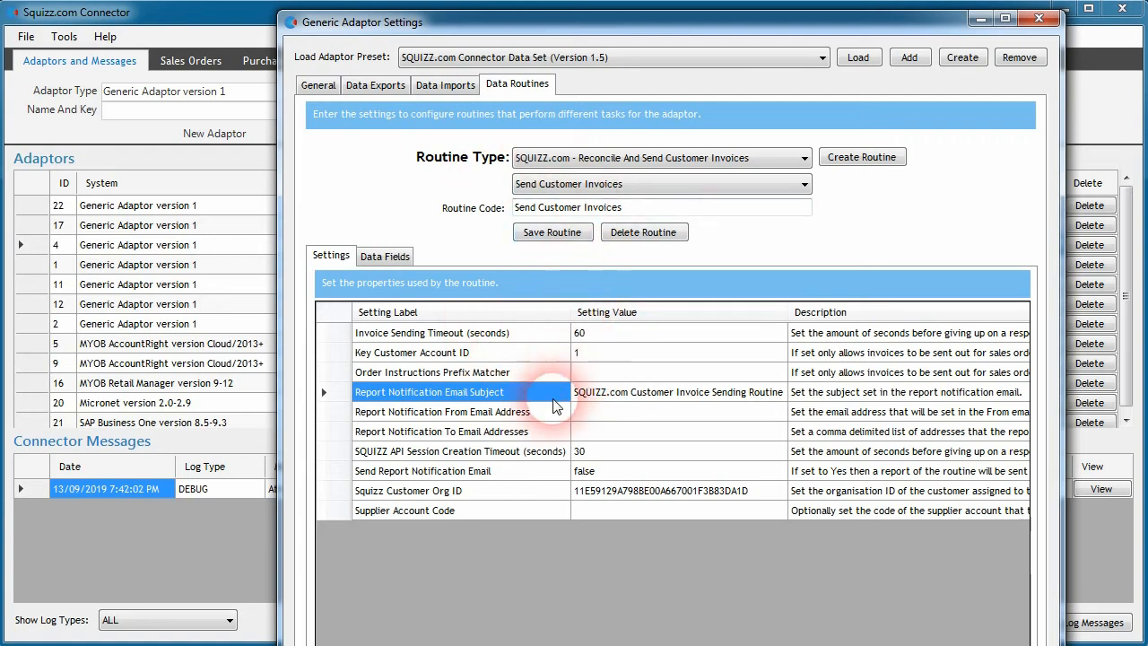
# Step: Set the Order Instructions Prefix Matcher to testing
pyautogui.click(599, 373)
pyautogui.write('testing')
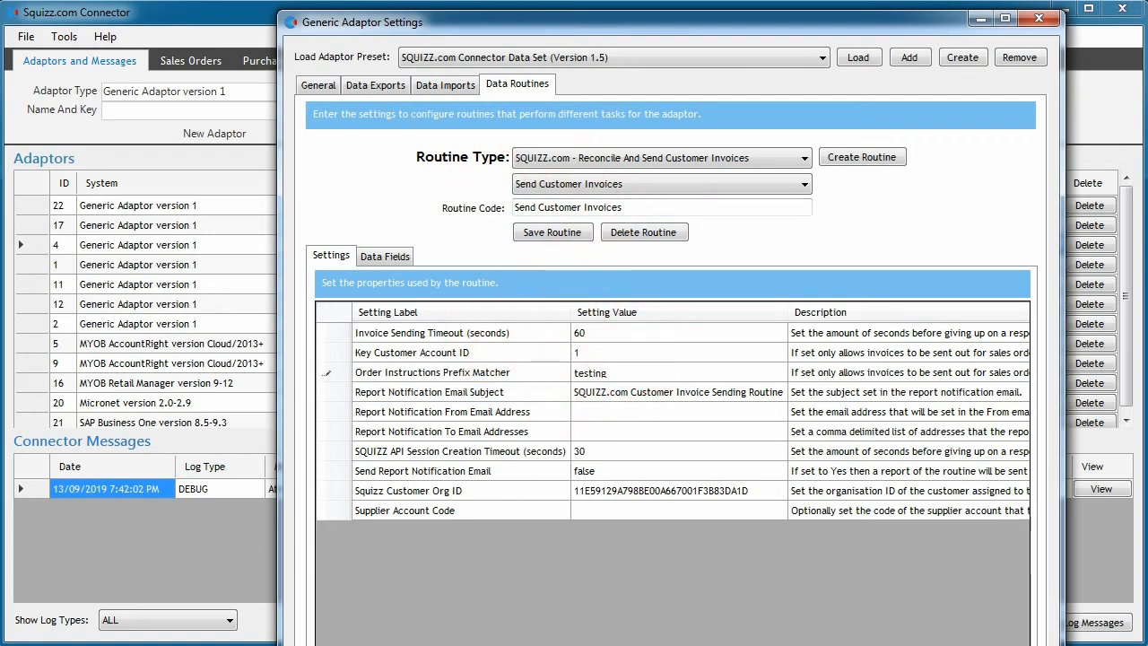
pyautogui.click(560, 418)
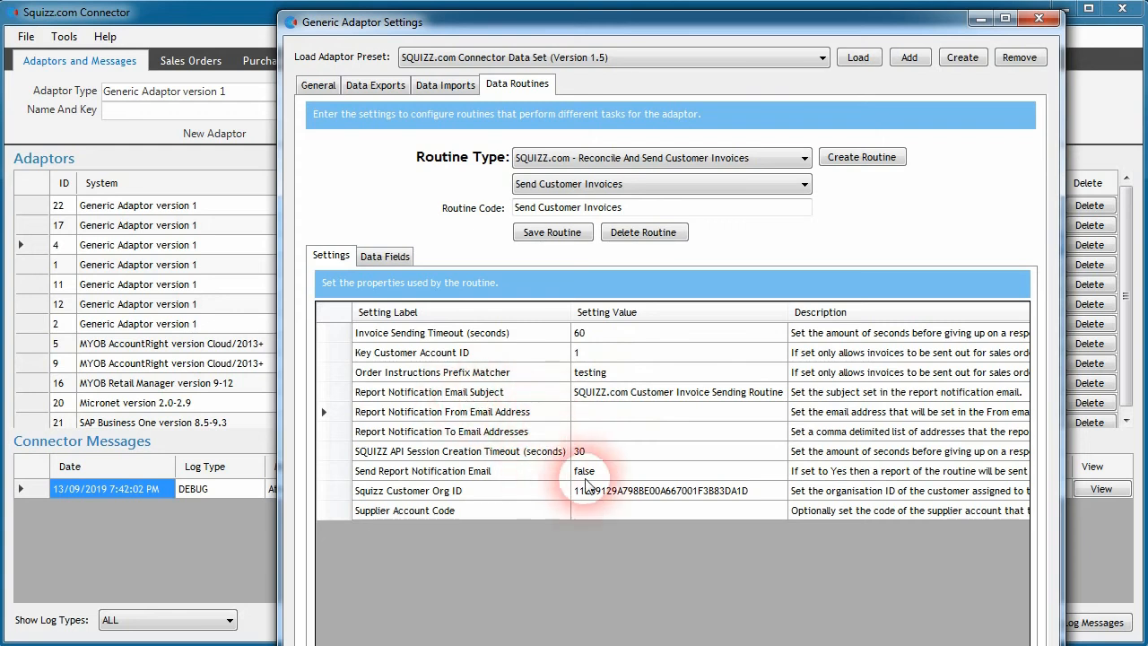
# Step: Set Send Report Notification Email to true
pyautogui.click(463, 473)
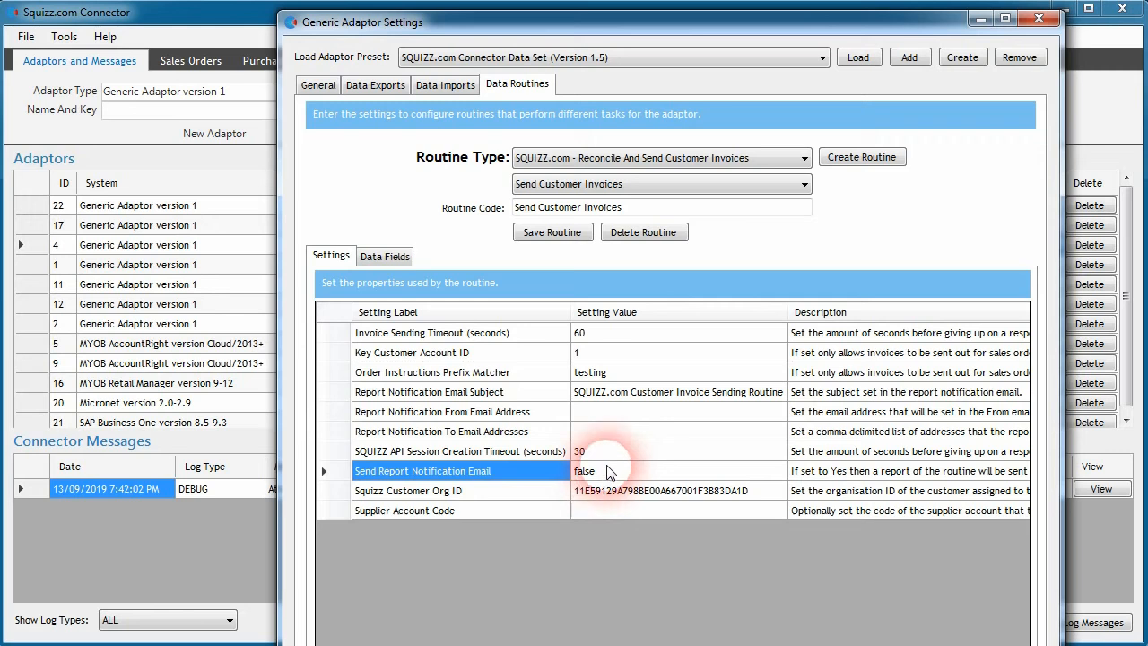
pyautogui.click(604, 476)
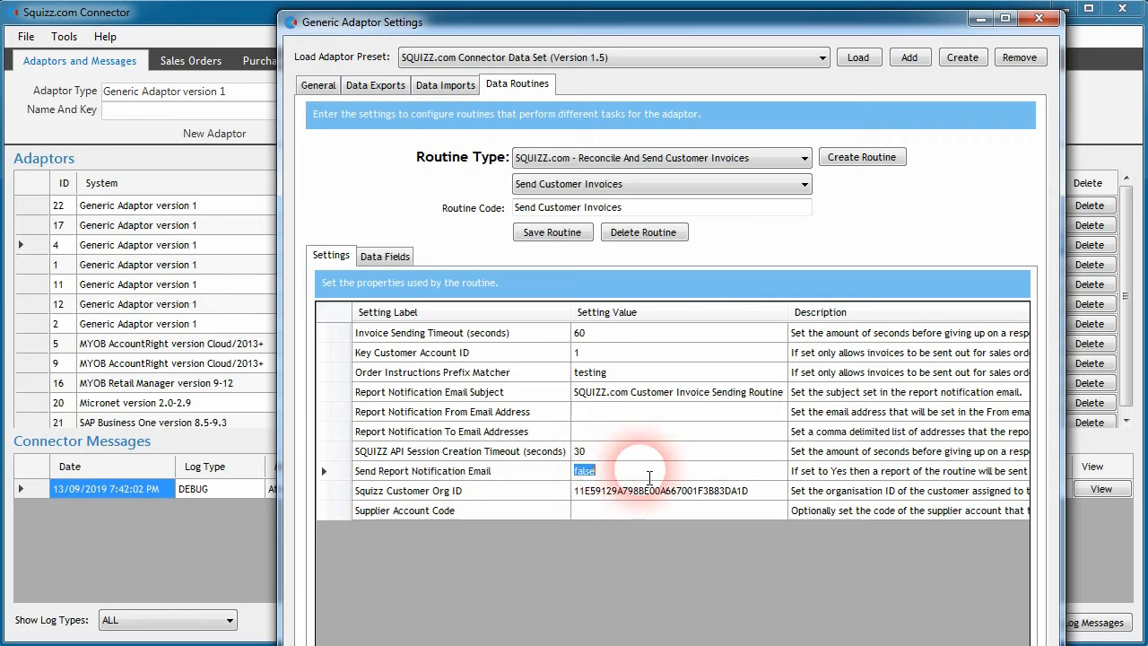
pyautogui.write('true')
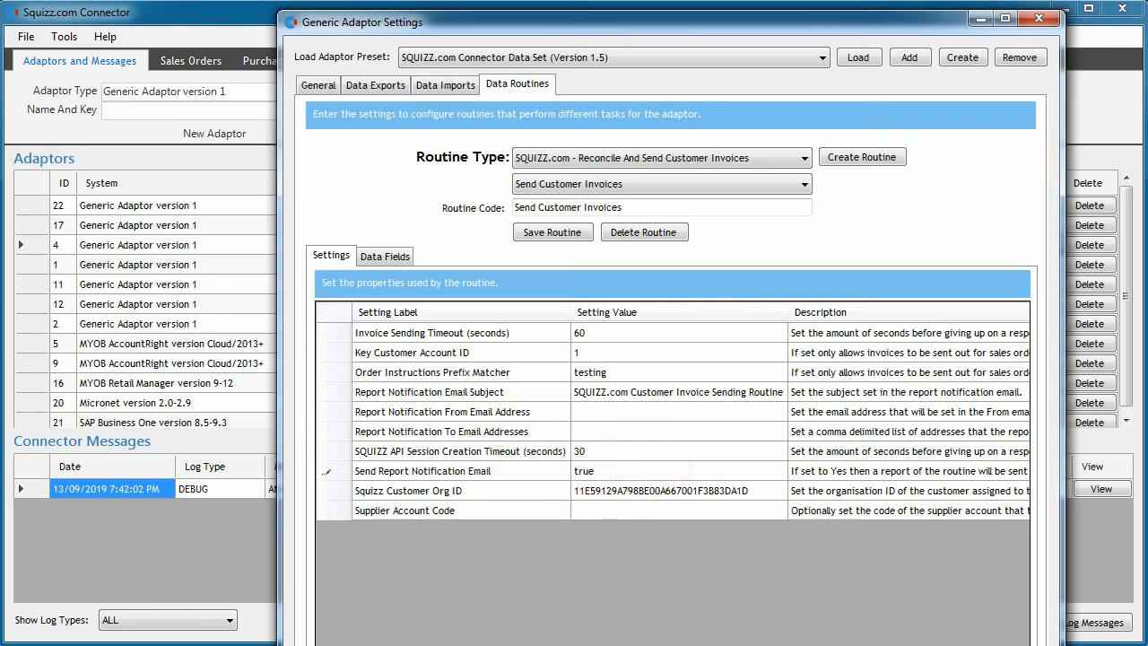
pyautogui.click(502, 472)
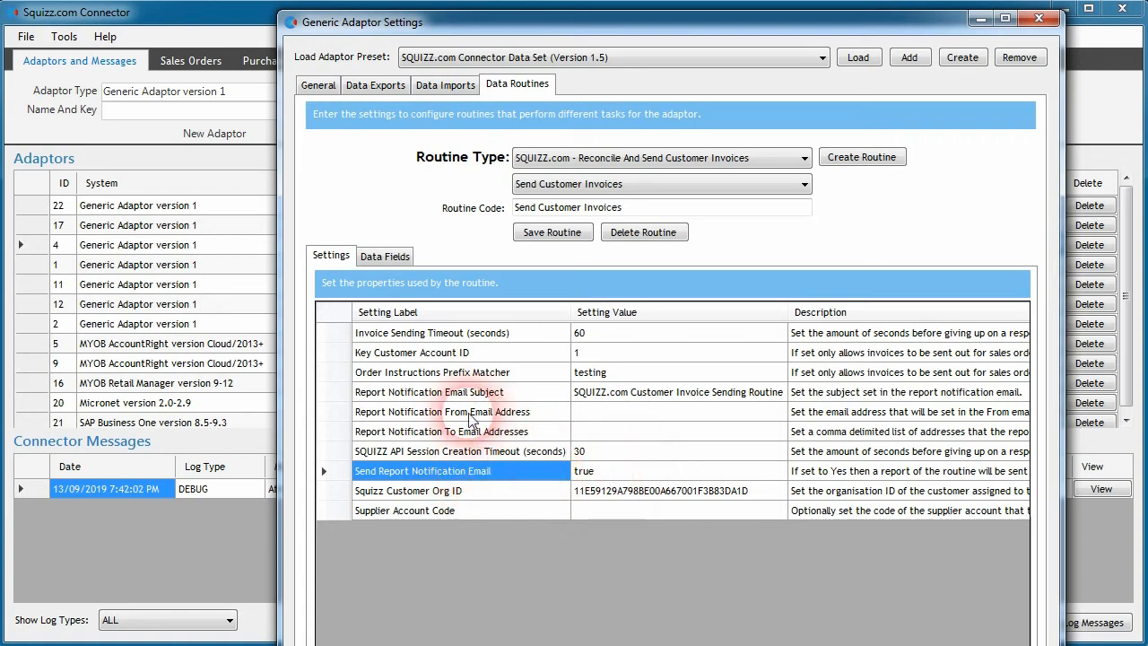
# Step: Examine the report notification email address fields and the SQUIZZ API session creation timeout setting
pyautogui.click(595, 433)
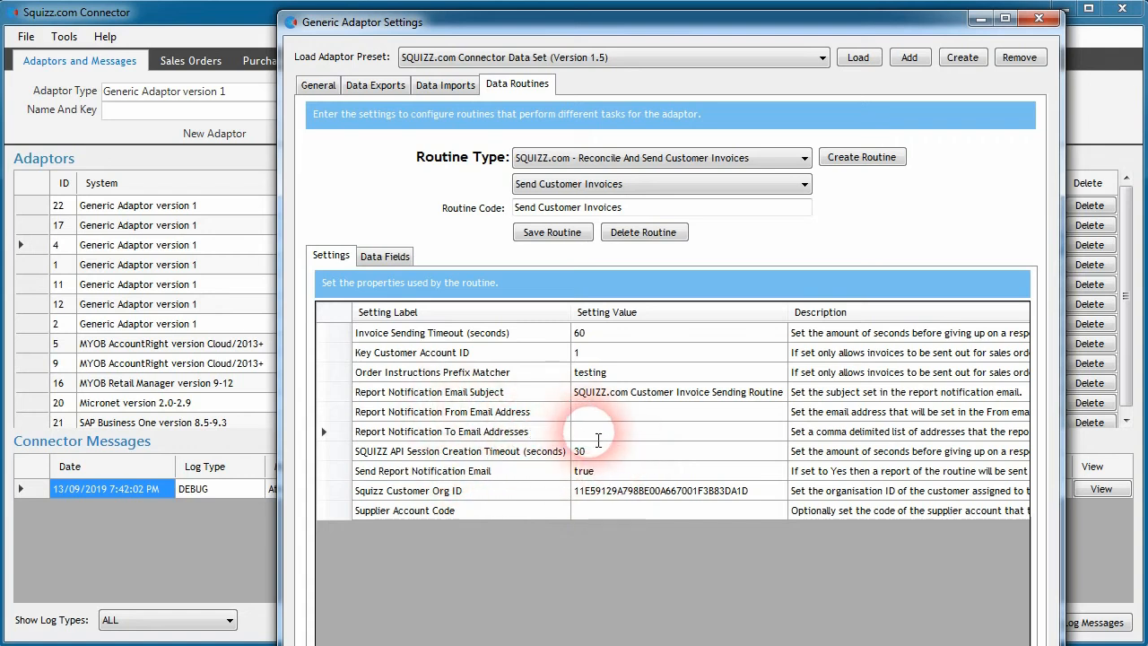
pyautogui.click(592, 416)
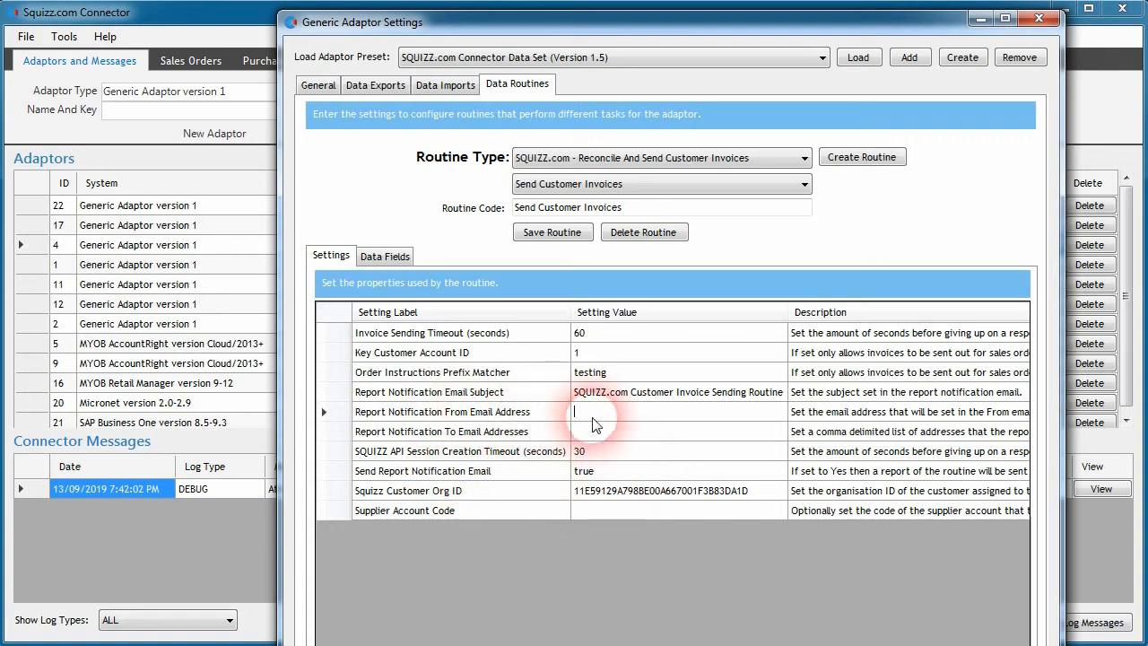
pyautogui.click(597, 434)
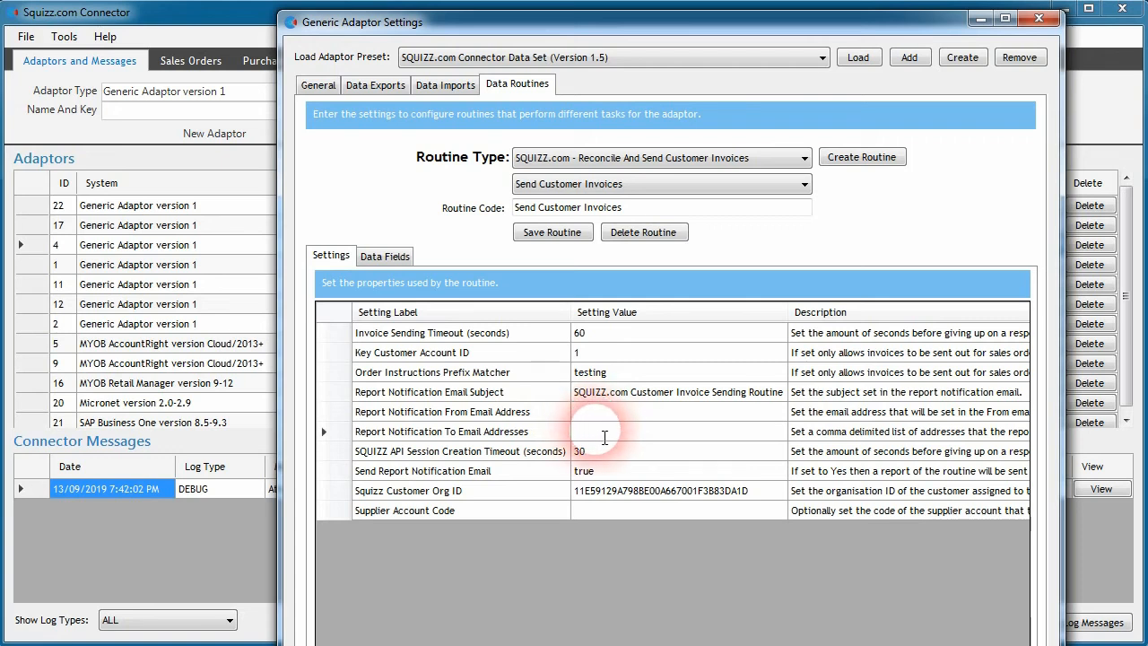
pyautogui.click(585, 453)
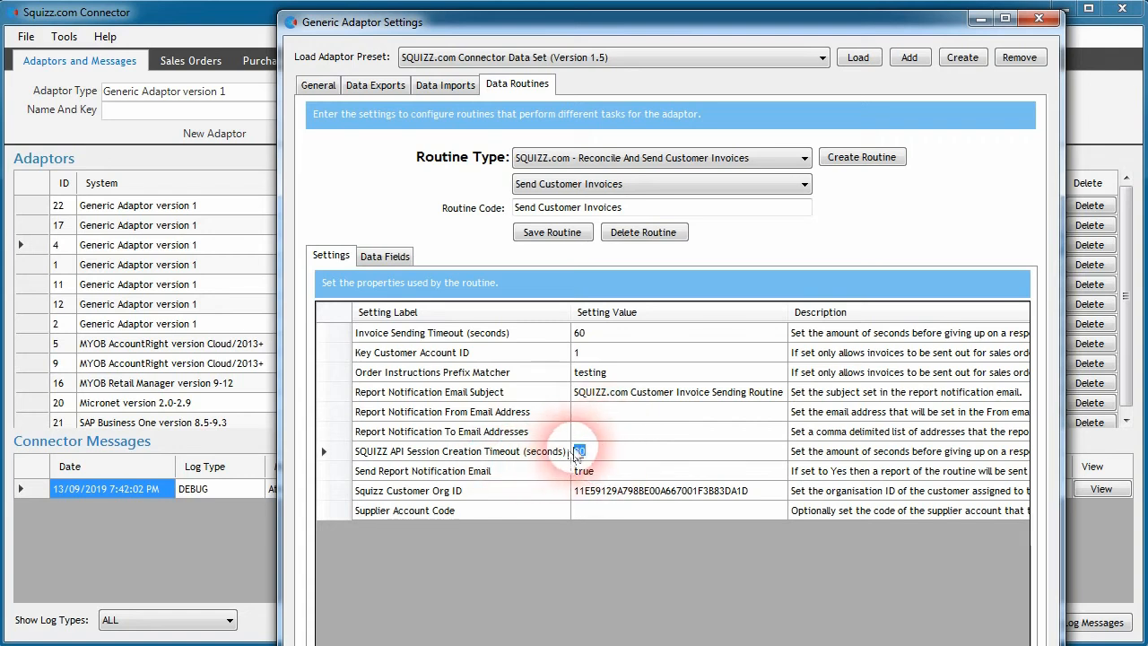
pyautogui.click(592, 451)
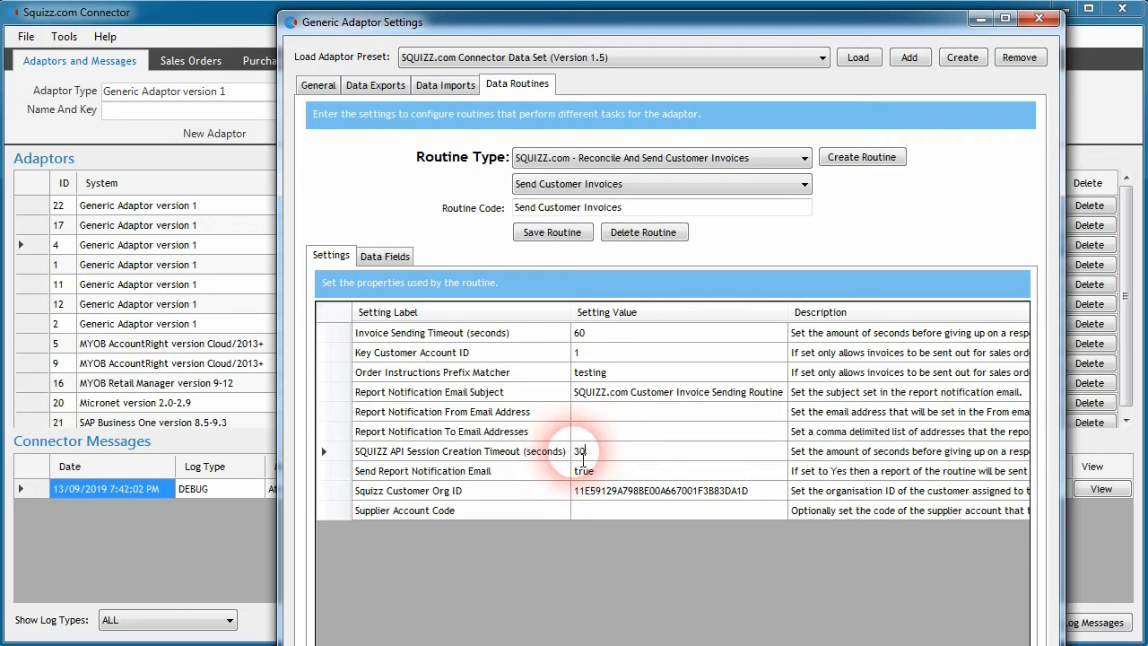
pyautogui.click(600, 460)
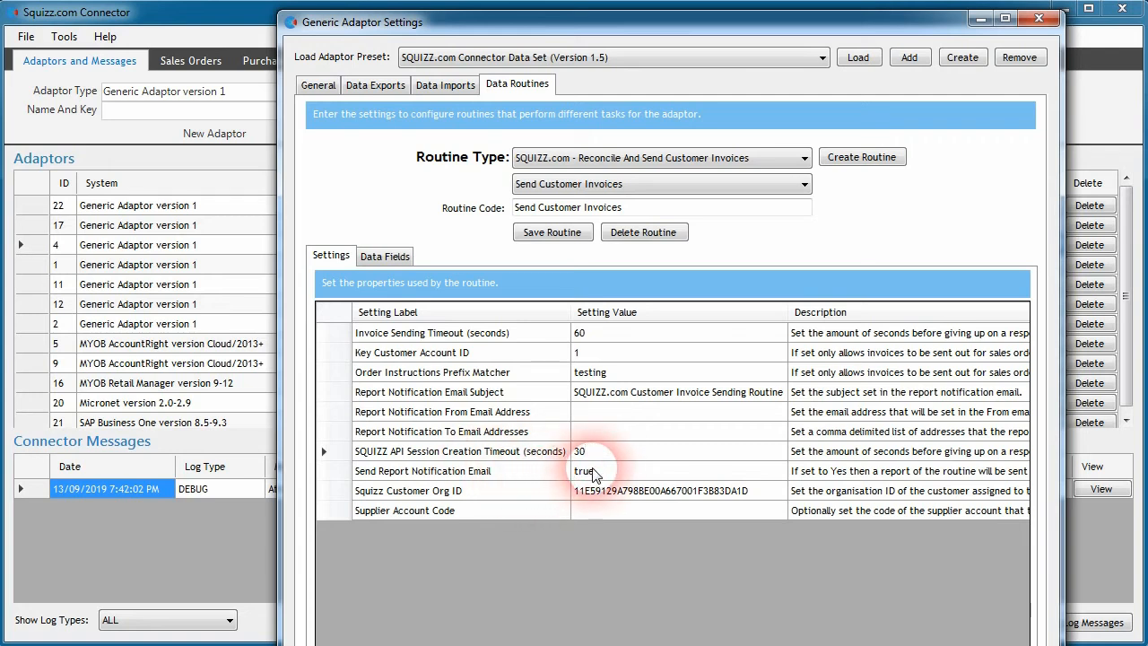
# Step: Set Send Report Notification Email to false
pyautogui.click(589, 473)
pyautogui.write('false')
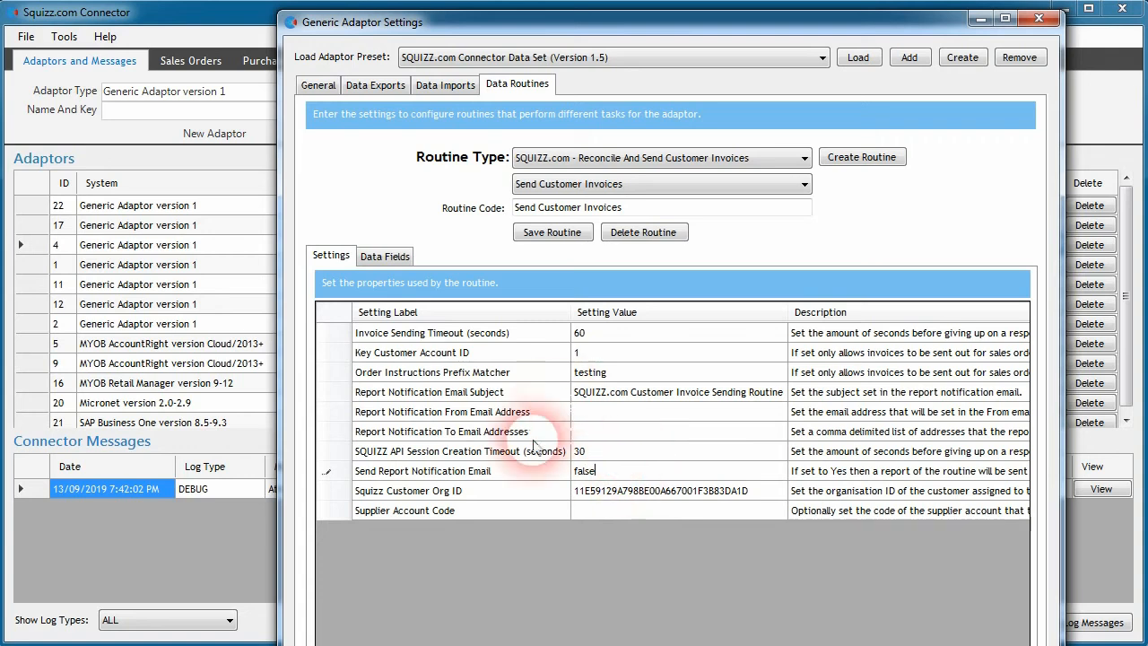
pyautogui.click(507, 473)
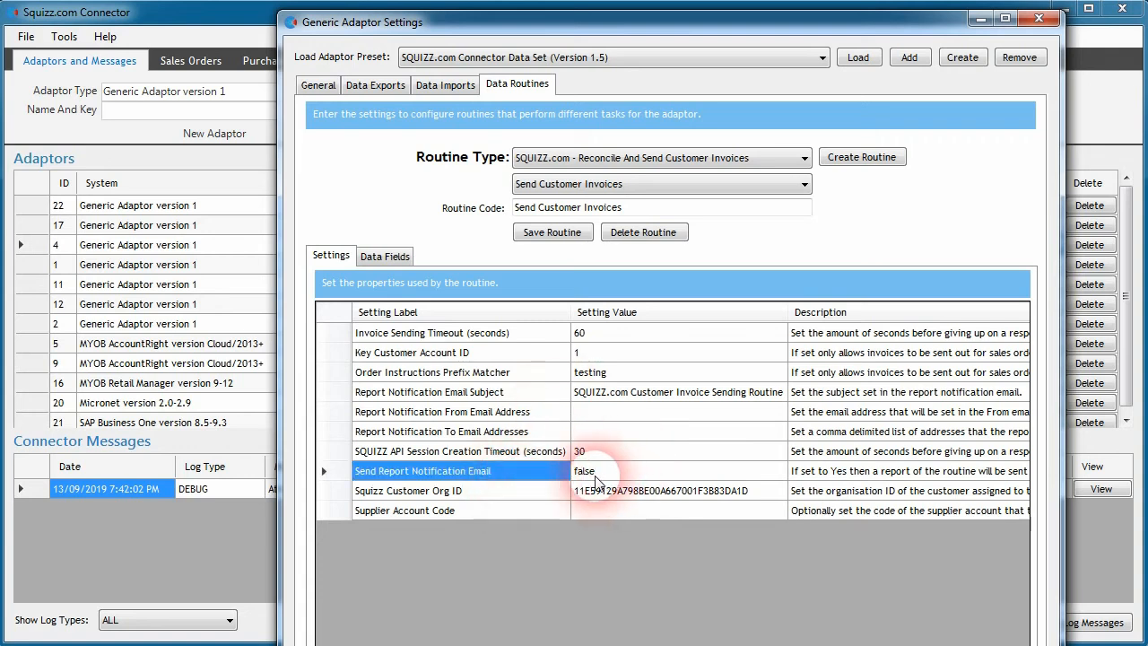
# Step: Look up Kwik E Mart's organisation ID among The Doughnut Factory's connected organisations on Squizz
pyautogui.click(502, 492)
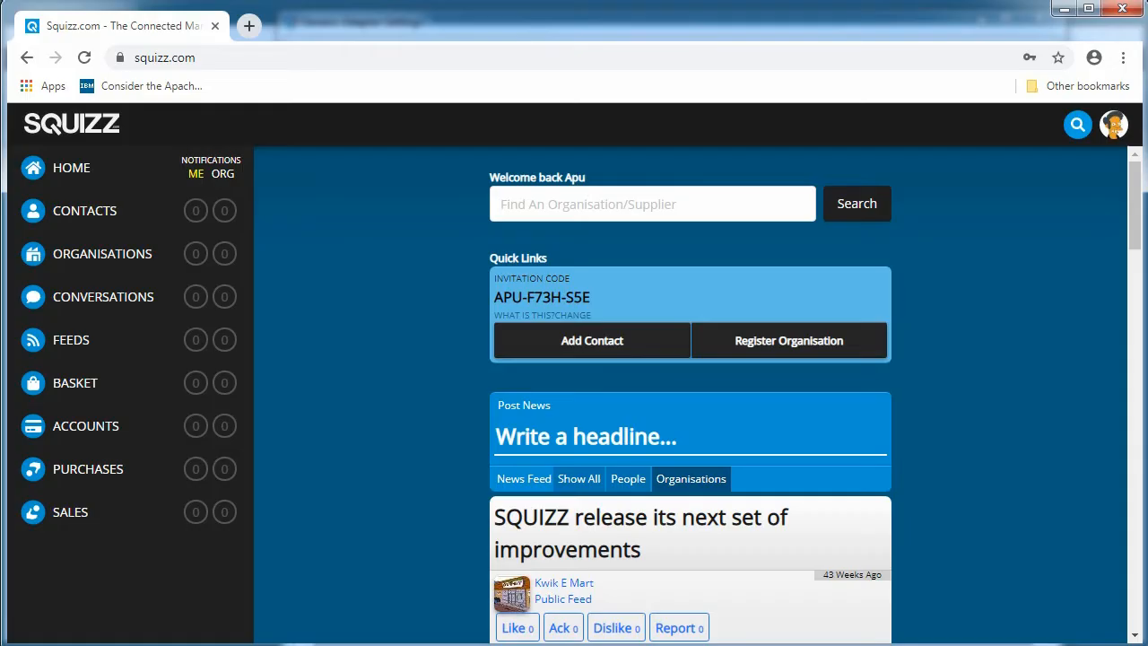
pyautogui.click(103, 255)
pyautogui.rightClick(348, 429)
pyautogui.click(363, 444)
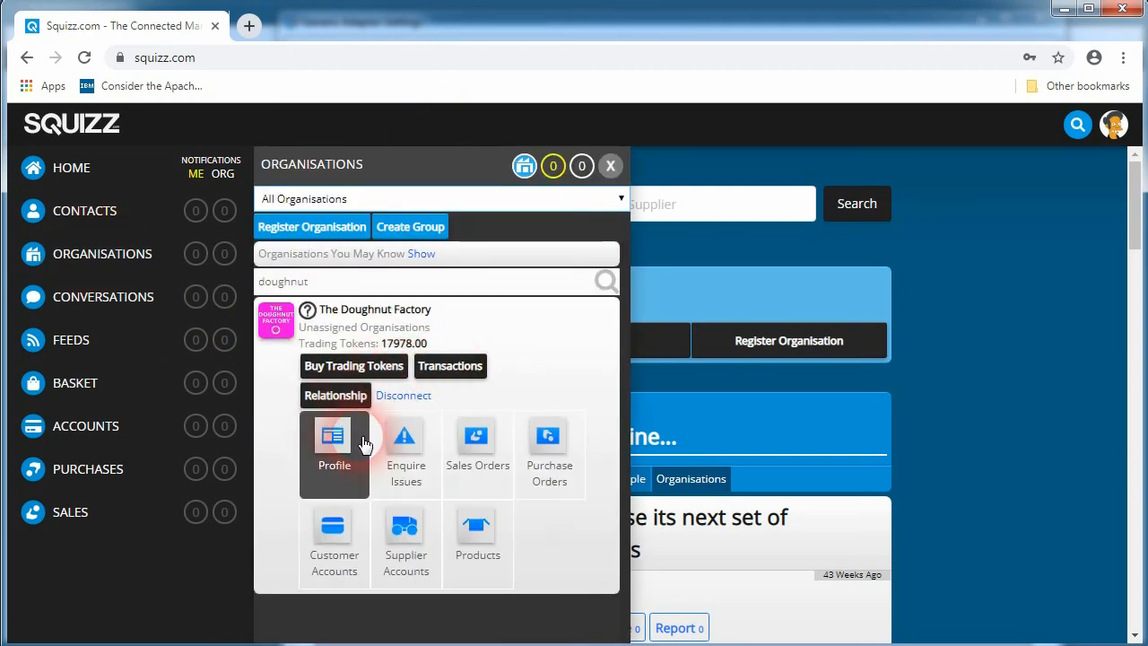
pyautogui.click(342, 25)
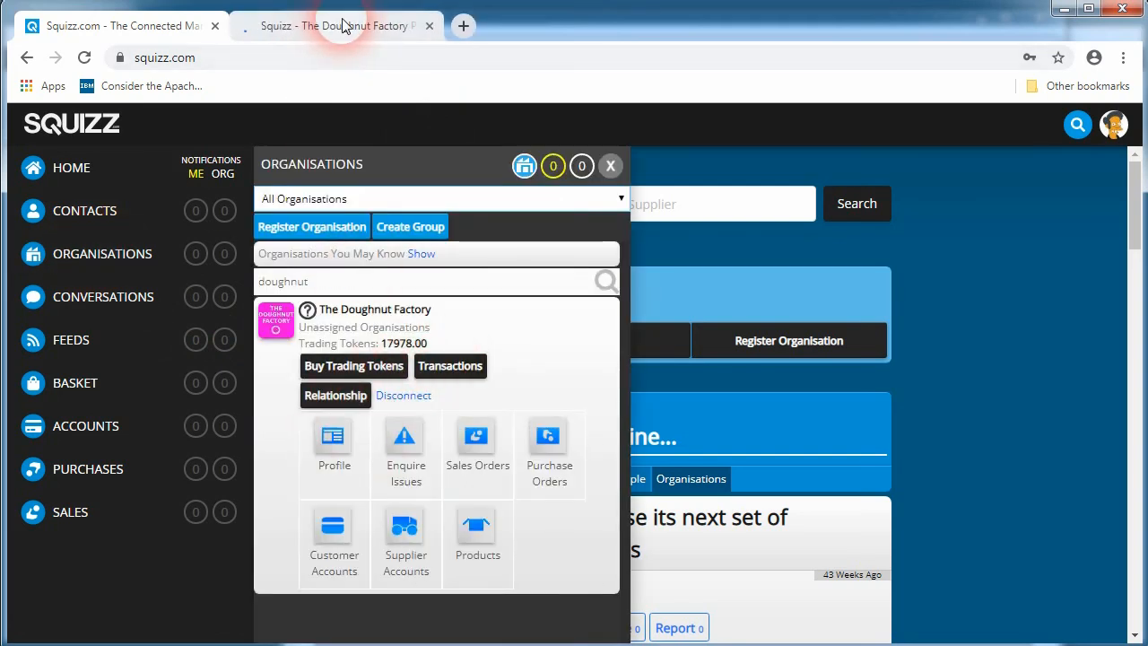
pyautogui.click(688, 405)
pyautogui.scroll(-2, 592, 460)
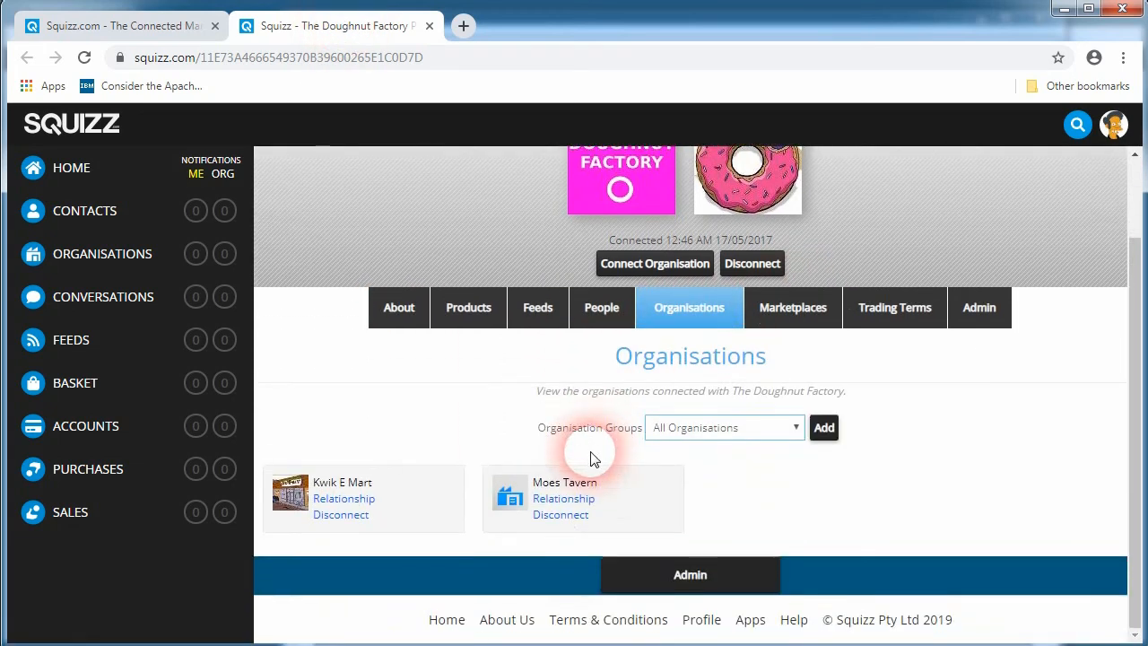
pyautogui.click(351, 501)
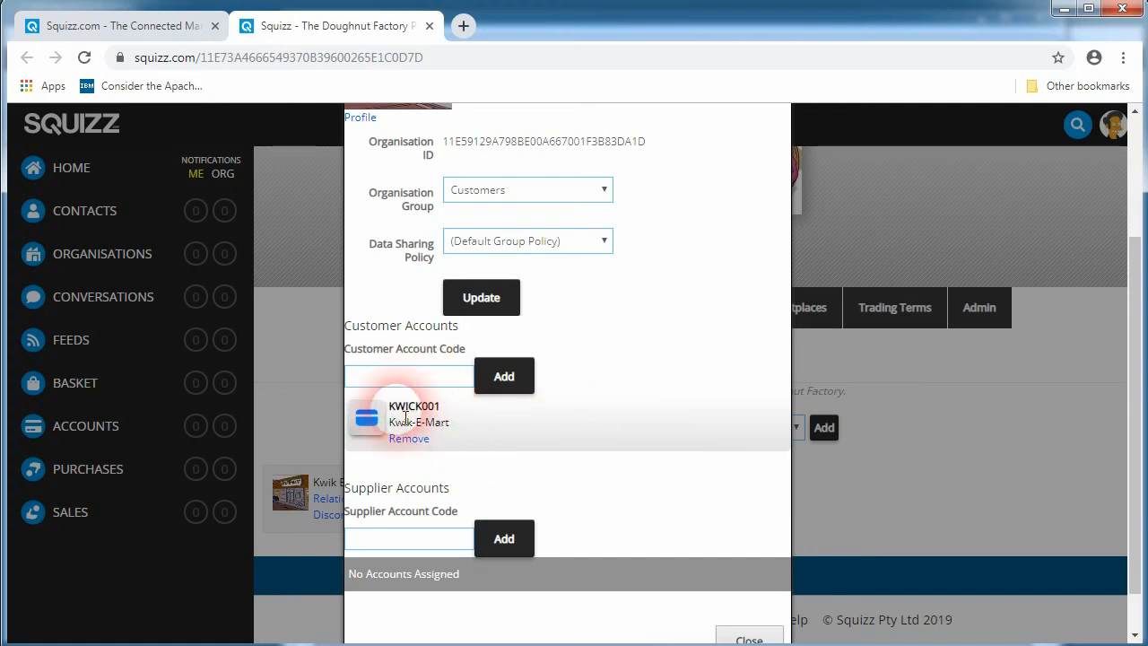
pyautogui.scroll(2, 519, 426)
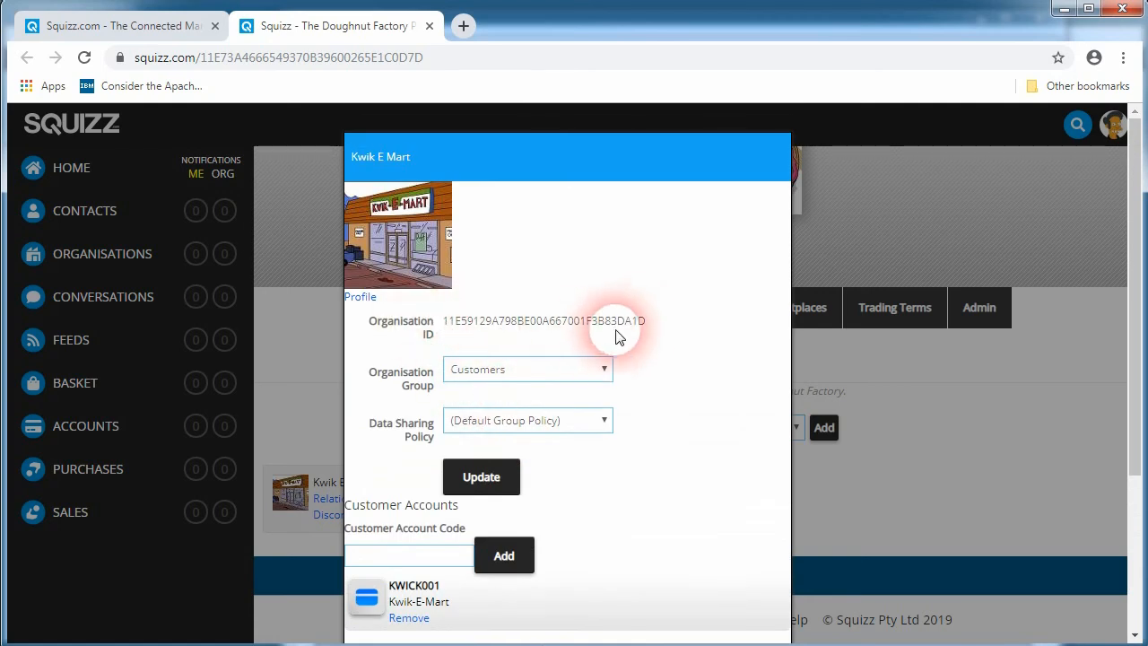
pyautogui.moveTo(654, 326); pyautogui.dragTo(452, 330)
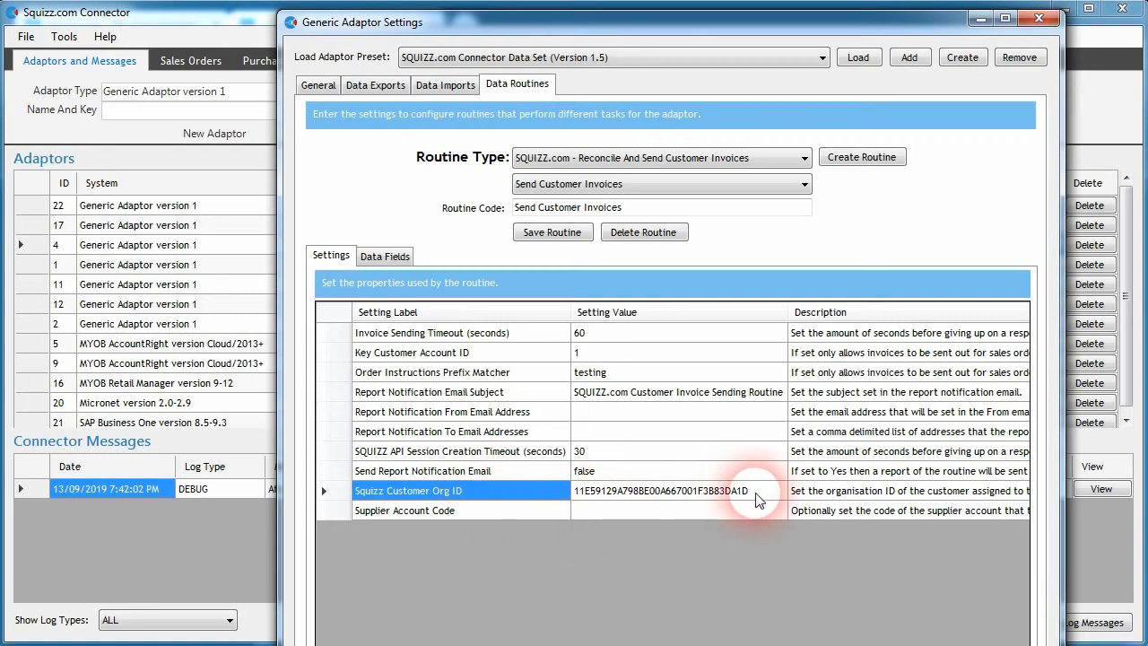
# Step: Compare the routine's Squizz Customer Org ID and Supplier Account Code settings with that ID, then close the adaptor settings
pyautogui.click(756, 494)
pyautogui.click(829, 494)
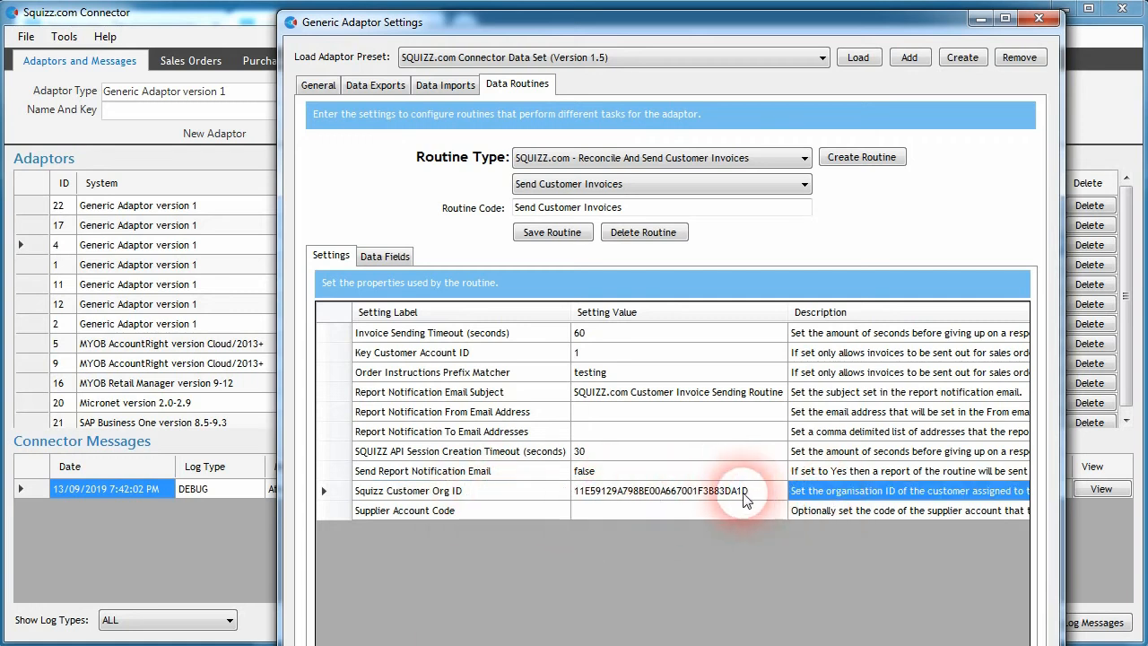
pyautogui.click(777, 495)
pyautogui.click(812, 494)
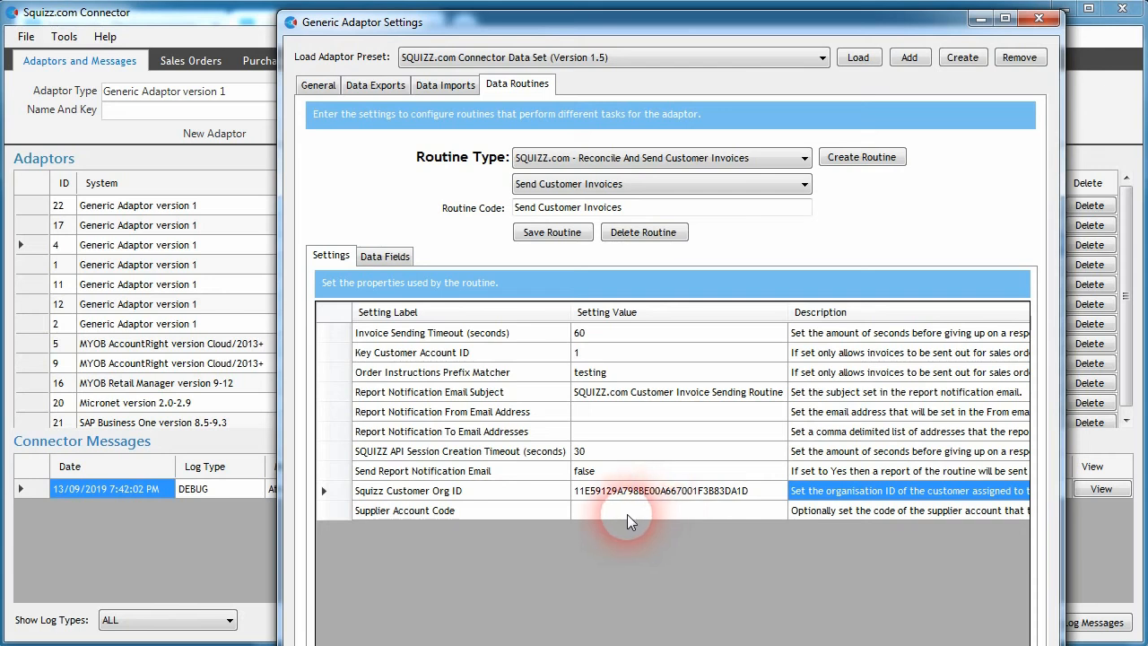
pyautogui.click(622, 516)
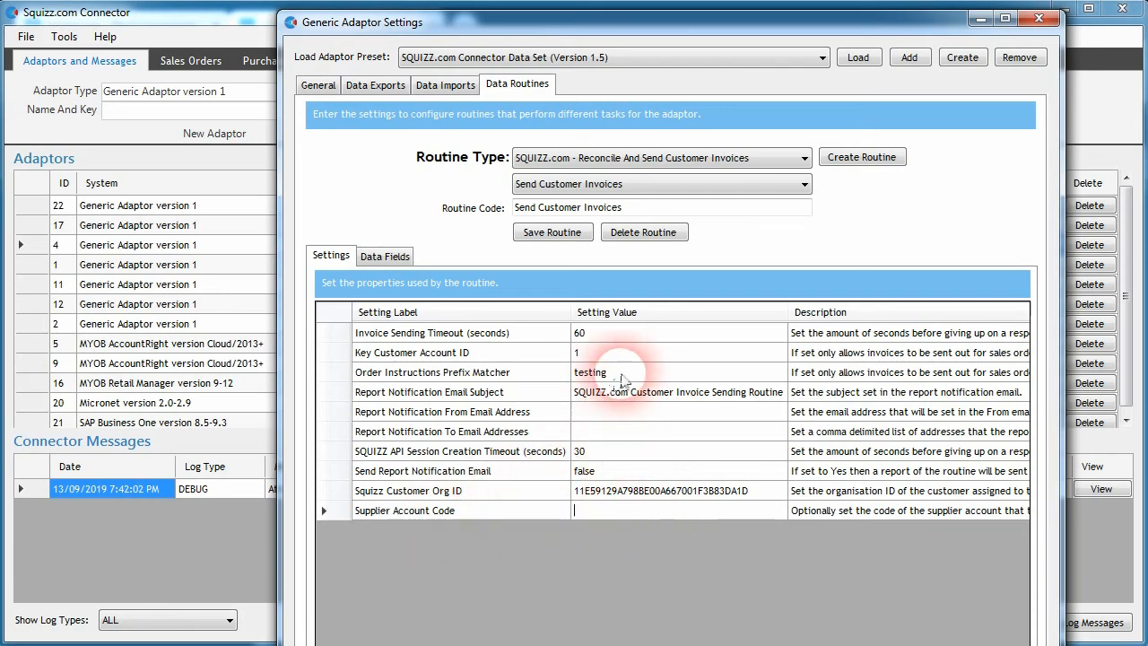
pyautogui.click(593, 371)
pyautogui.click(1057, 19)
# Step: Open the dnfactory sales order SSO-10-VMW and examine its purchase order number and instructions
pyautogui.click(184, 57)
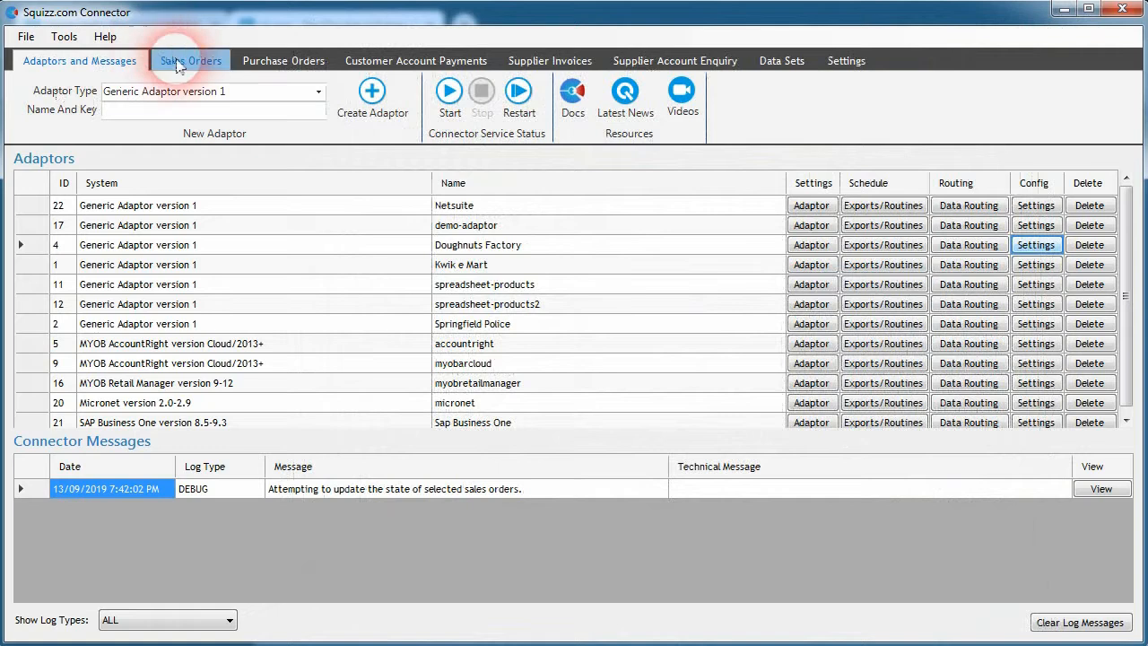
pyautogui.click(417, 242)
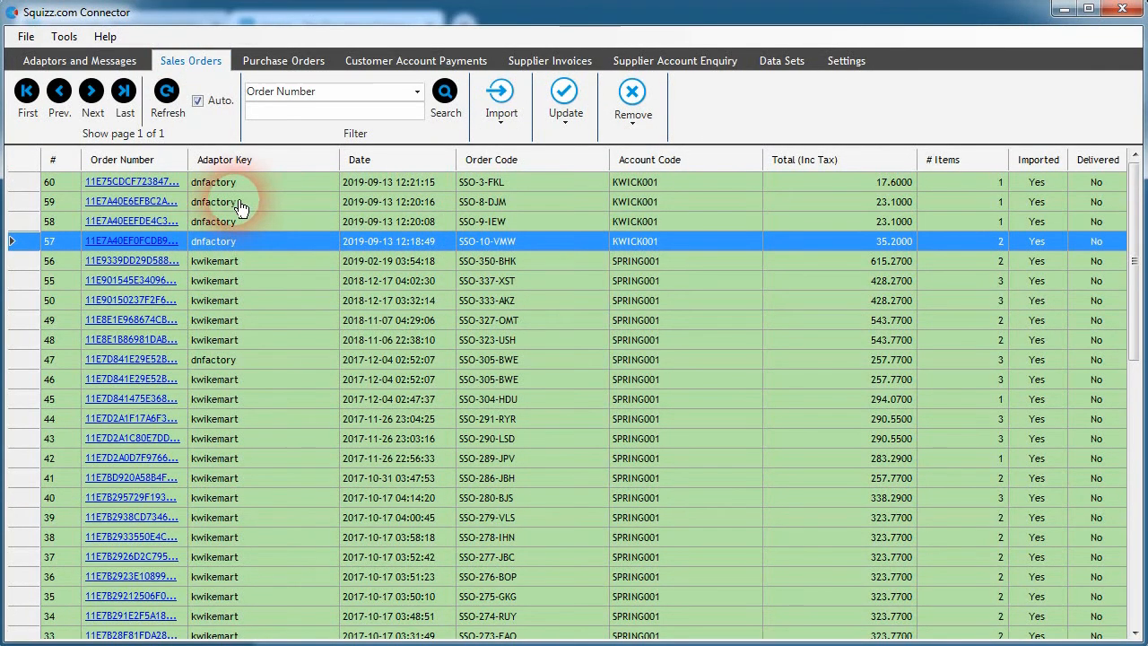
pyautogui.doubleClick(199, 250)
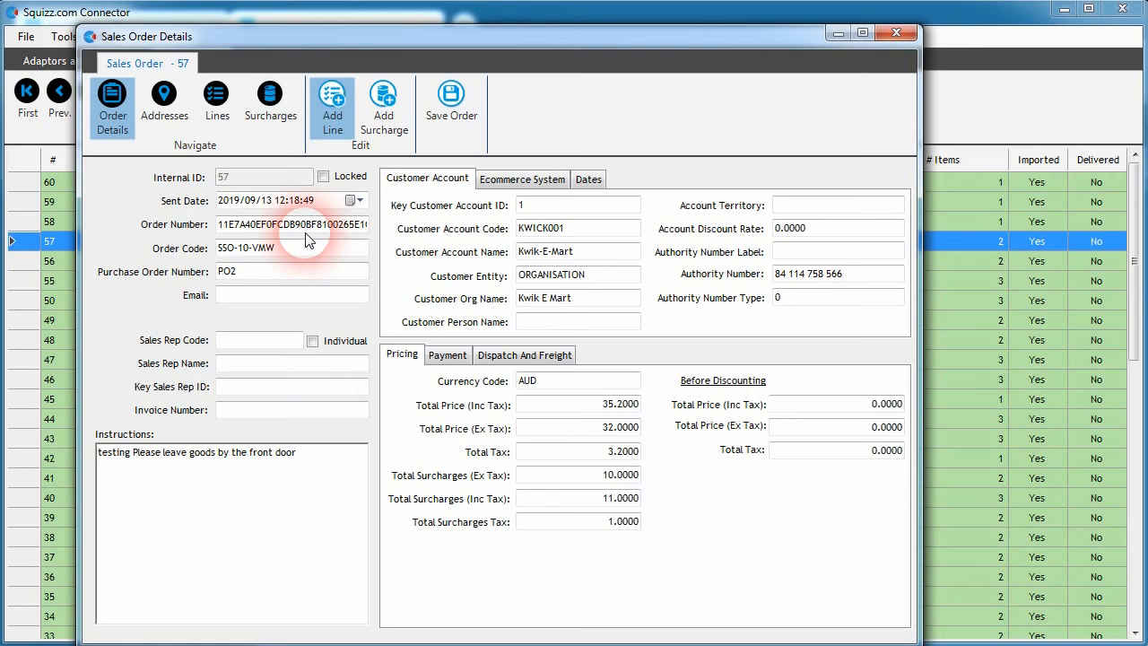
pyautogui.moveTo(246, 272); pyautogui.dragTo(221, 273)
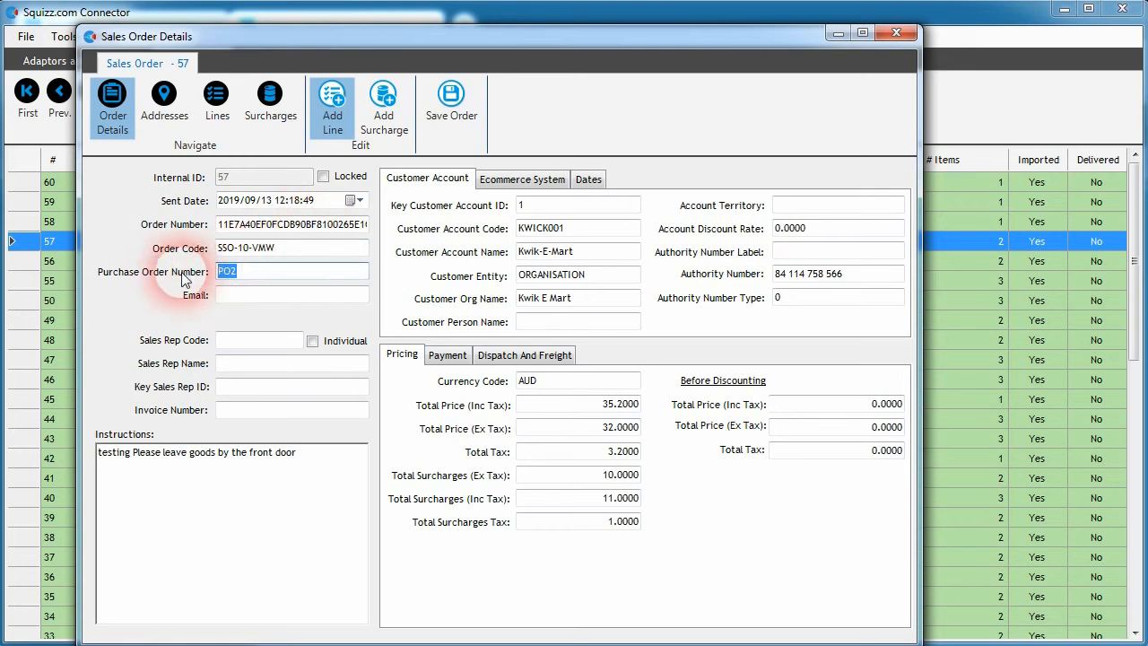
pyautogui.click(220, 276)
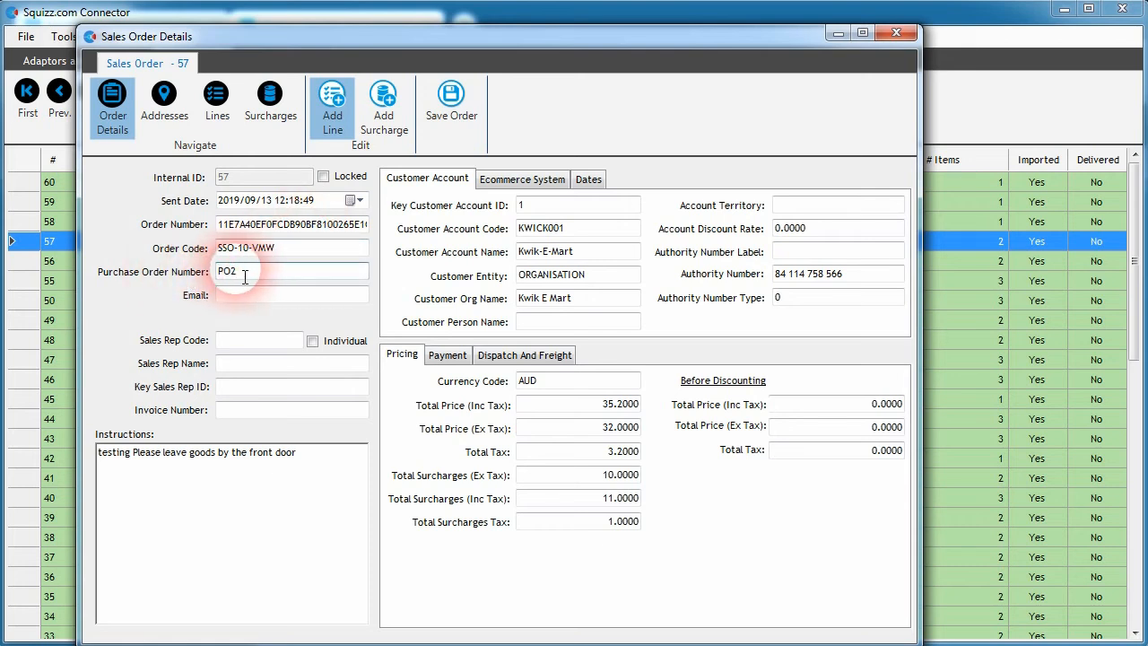
pyautogui.click(246, 278)
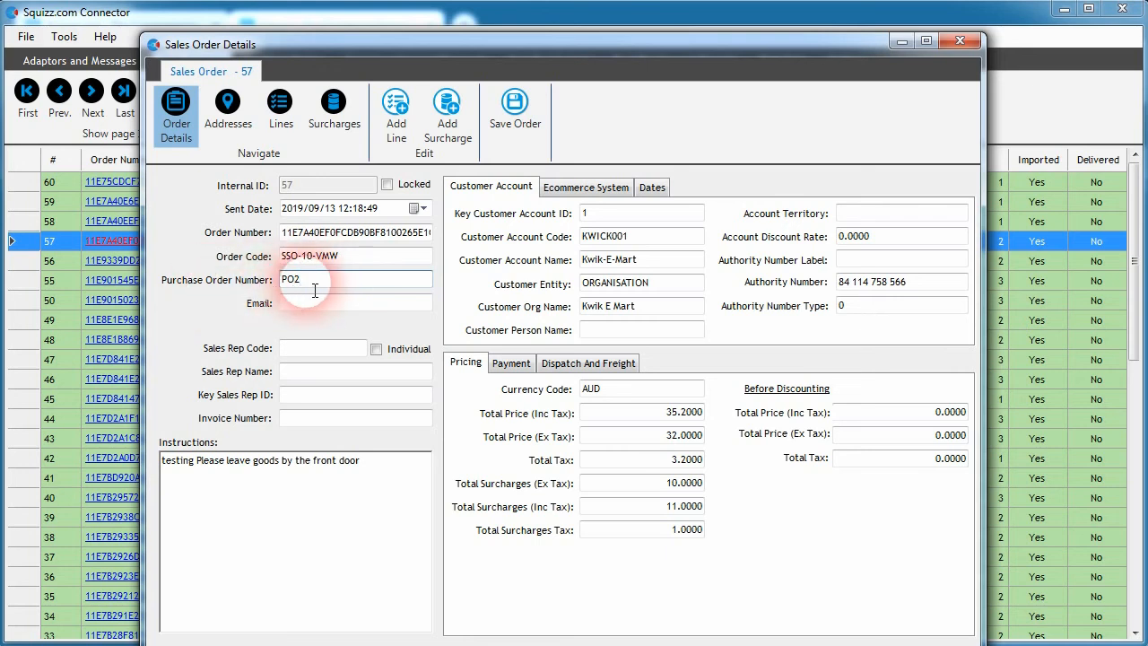
# Step: Examine the order lines' additional purchase order fields, then close the sales order
pyautogui.click(280, 108)
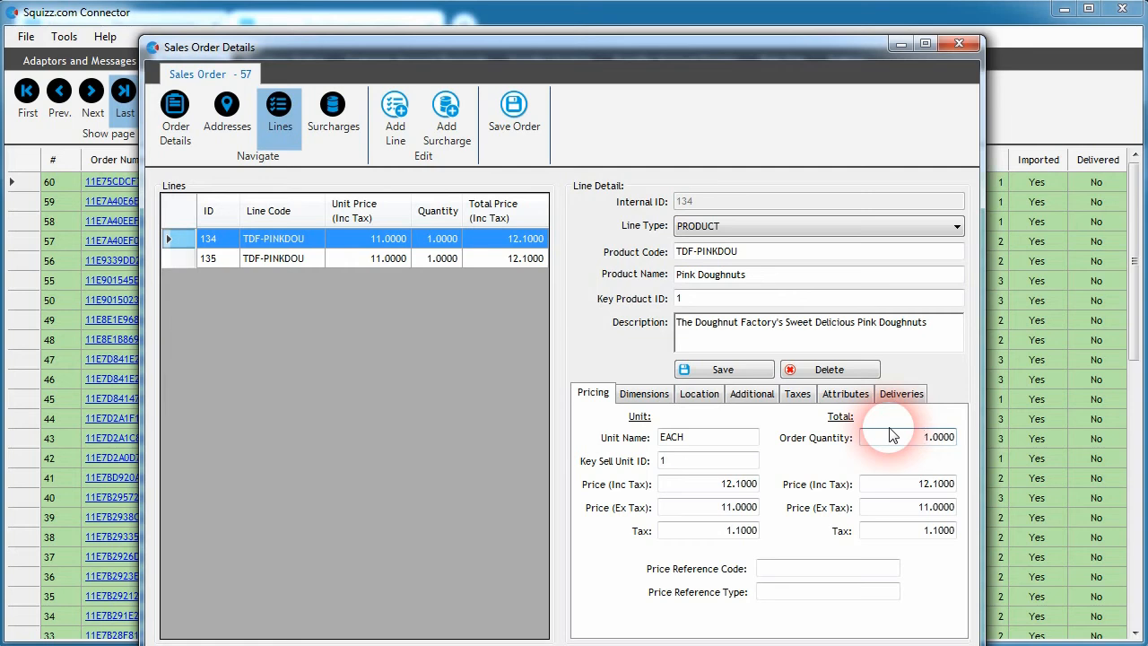
pyautogui.click(752, 394)
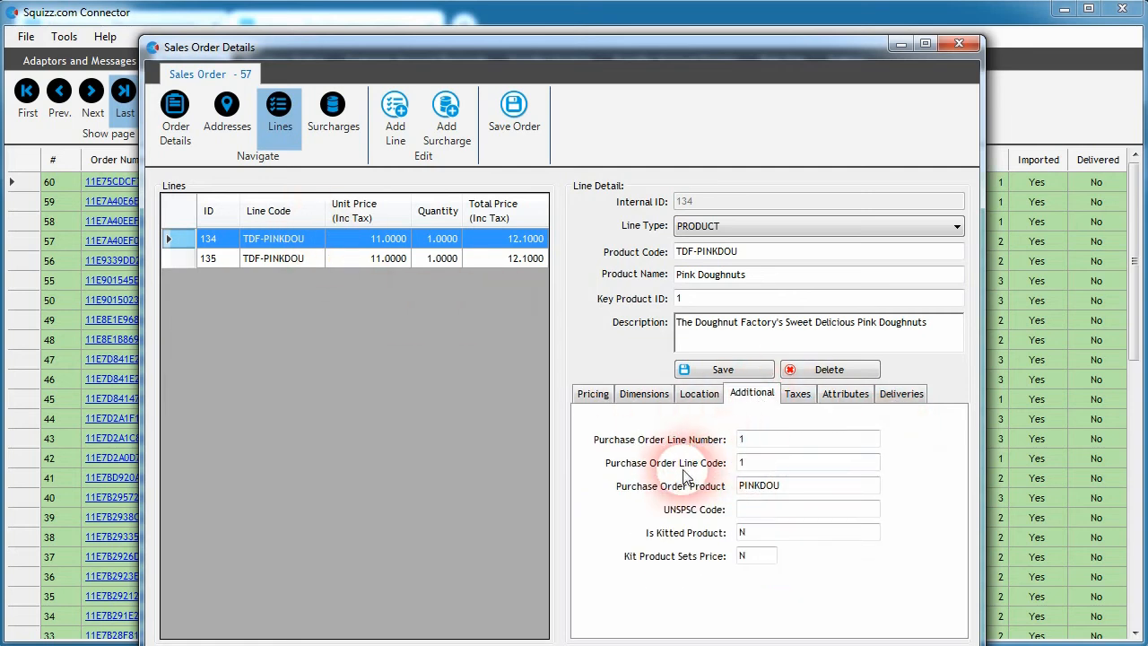
pyautogui.click(769, 463)
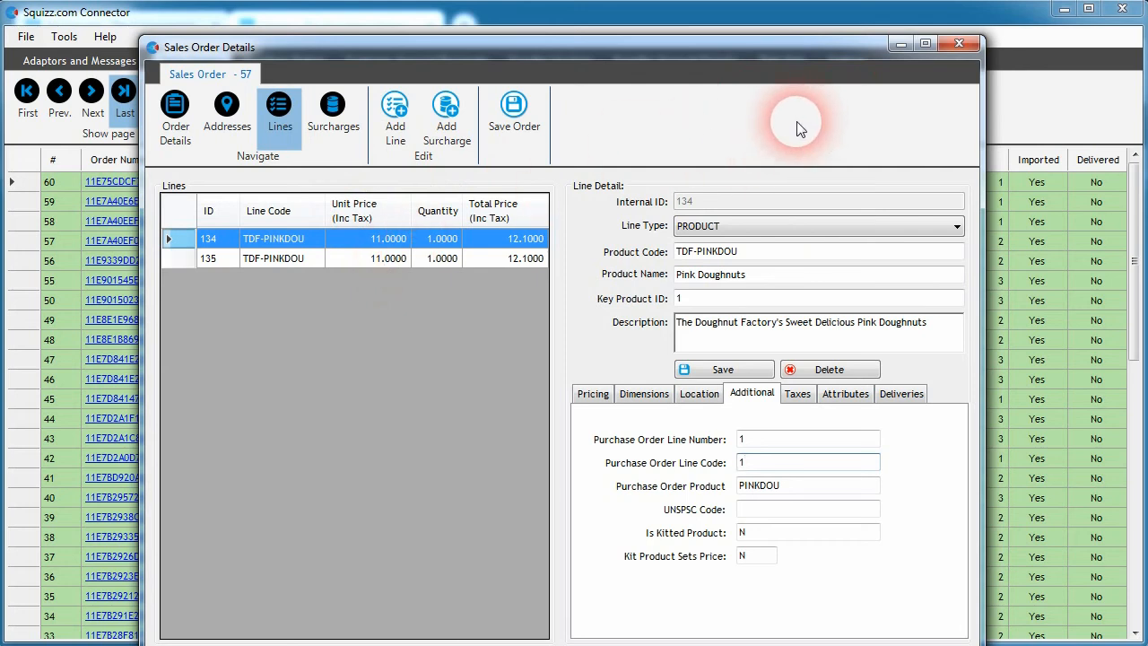
pyautogui.click(960, 45)
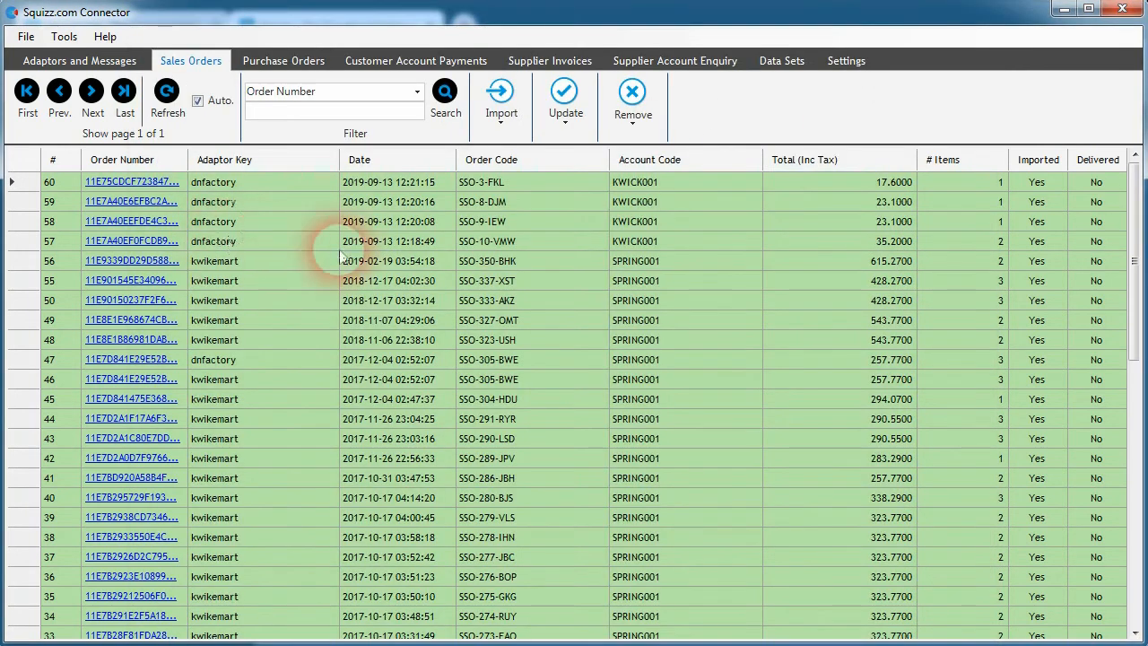
# Step: Examine the Doughnuts Factory adaptor's Customer Account Record Invoices data export settings
pyautogui.click(101, 70)
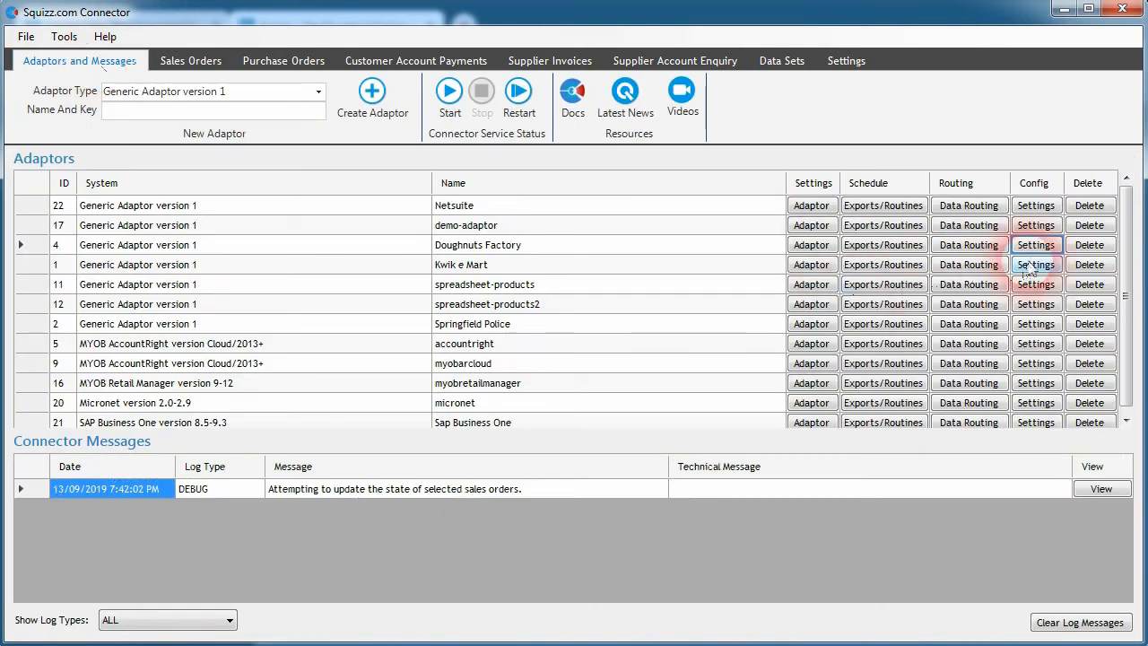
pyautogui.click(189, 64)
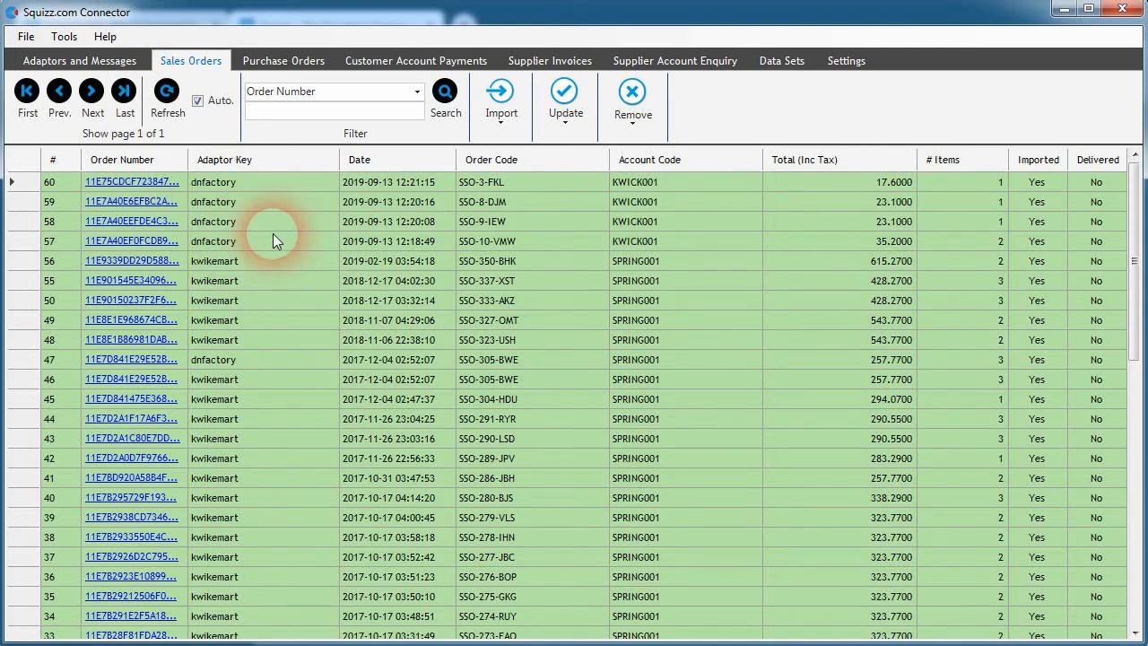
pyautogui.click(108, 61)
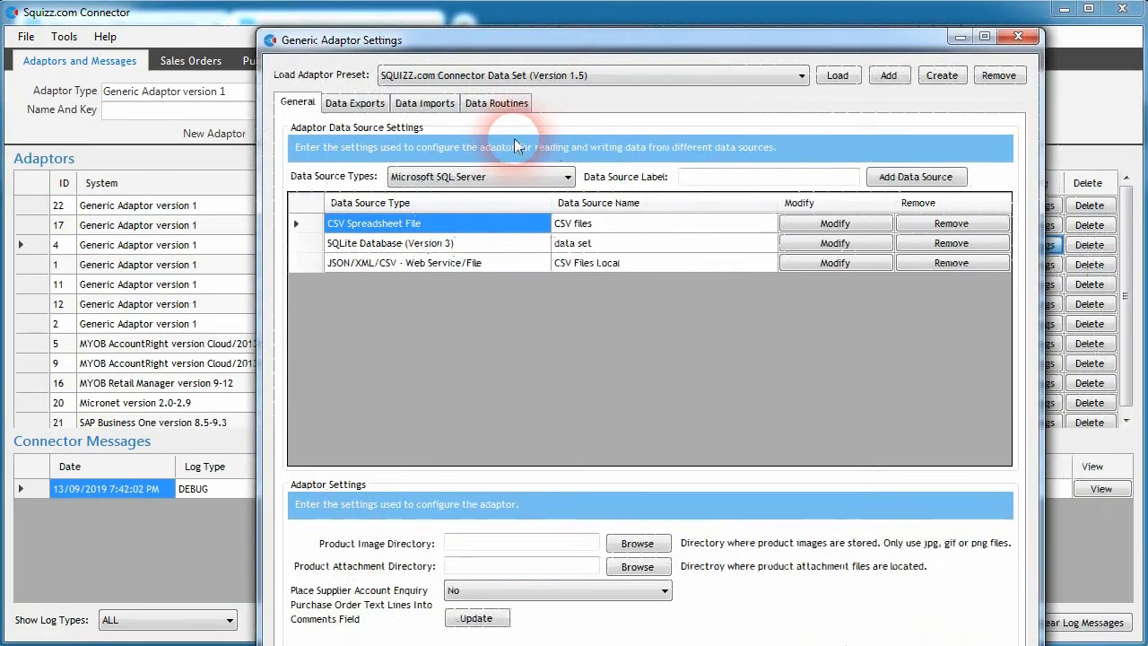
pyautogui.click(353, 102)
pyautogui.click(587, 173)
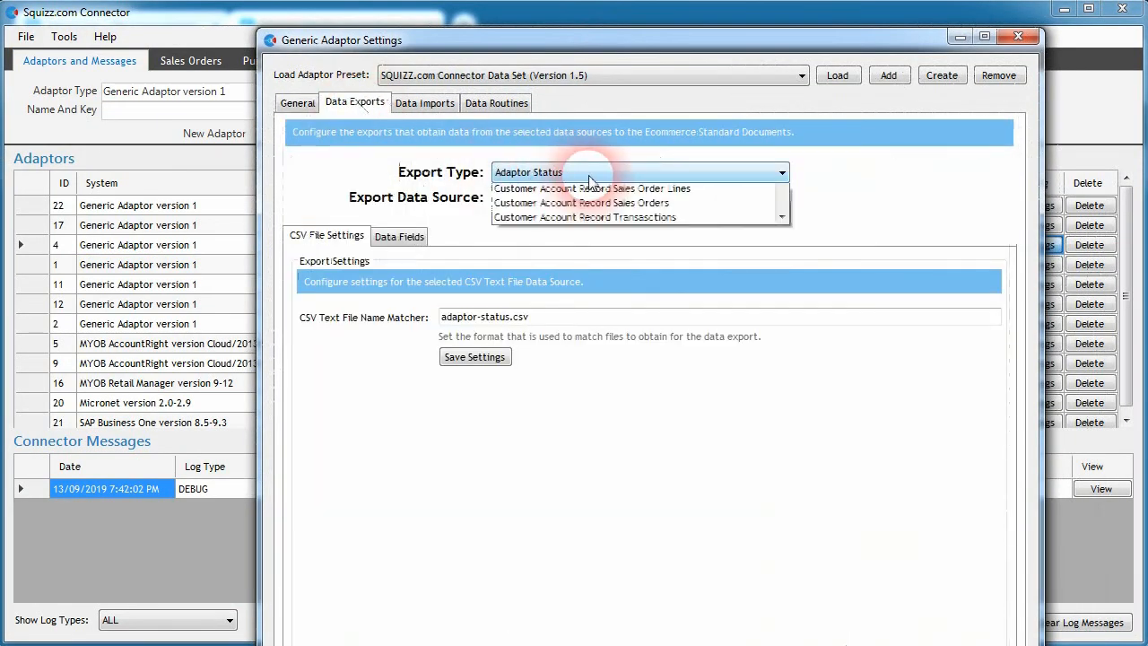
pyautogui.scroll(-4, 596, 339)
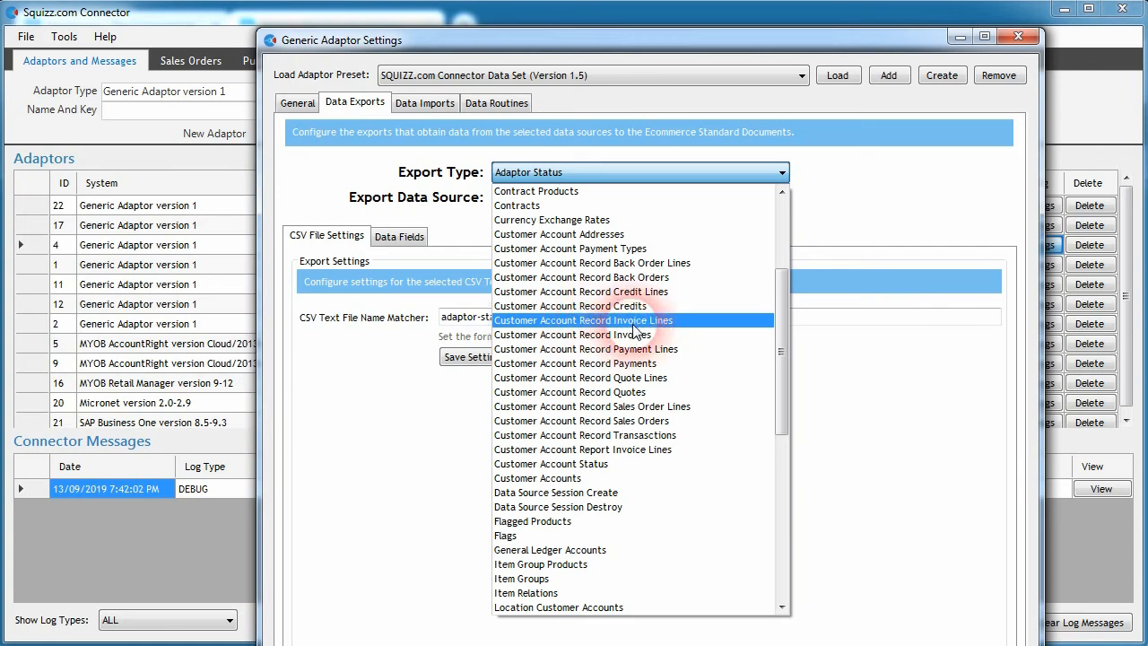
pyautogui.click(628, 335)
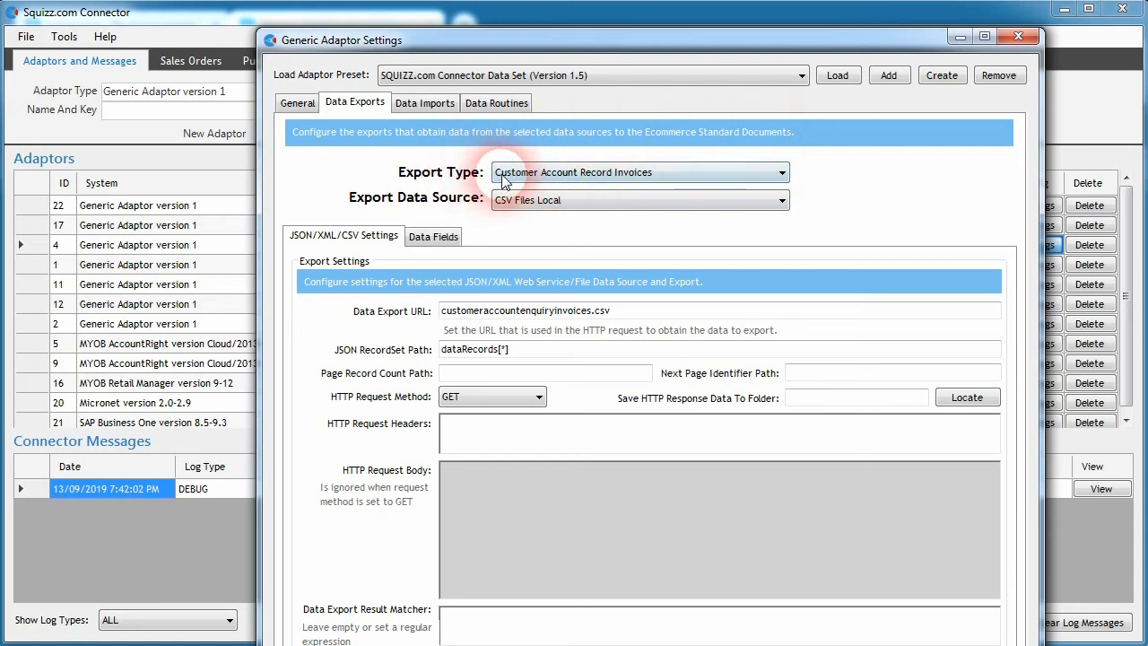
pyautogui.click(1019, 37)
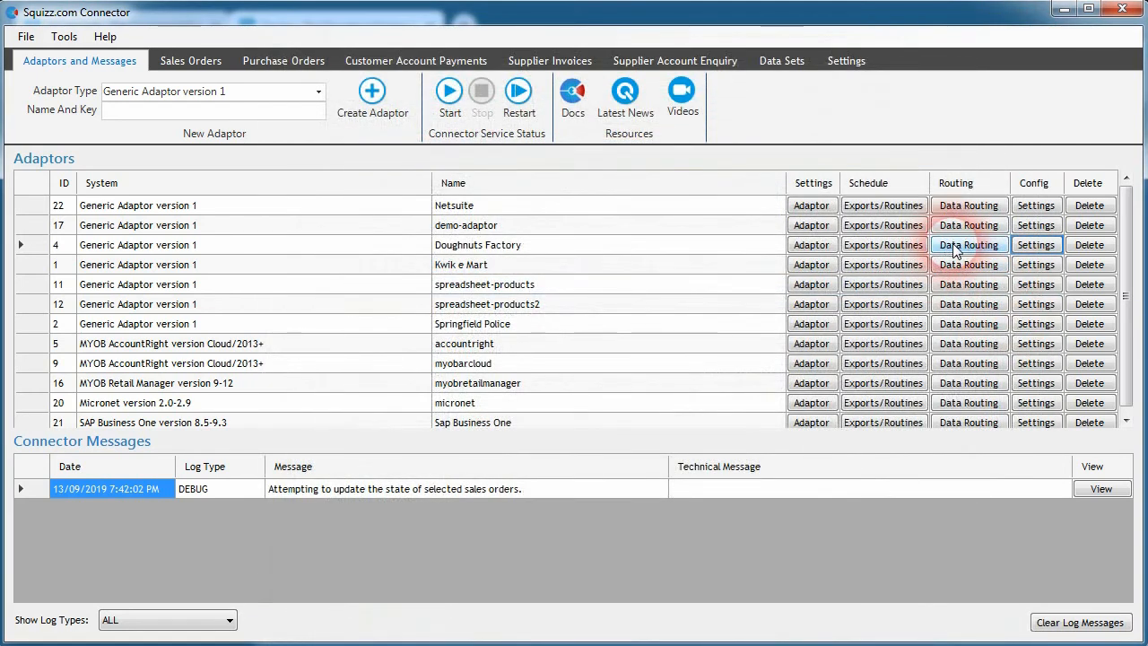
# Step: Examine the Doughnuts Factory adaptor's data routing for the Export Customer Account Record Invoice type
pyautogui.click(967, 244)
pyautogui.moveTo(818, 303); pyautogui.dragTo(825, 346)
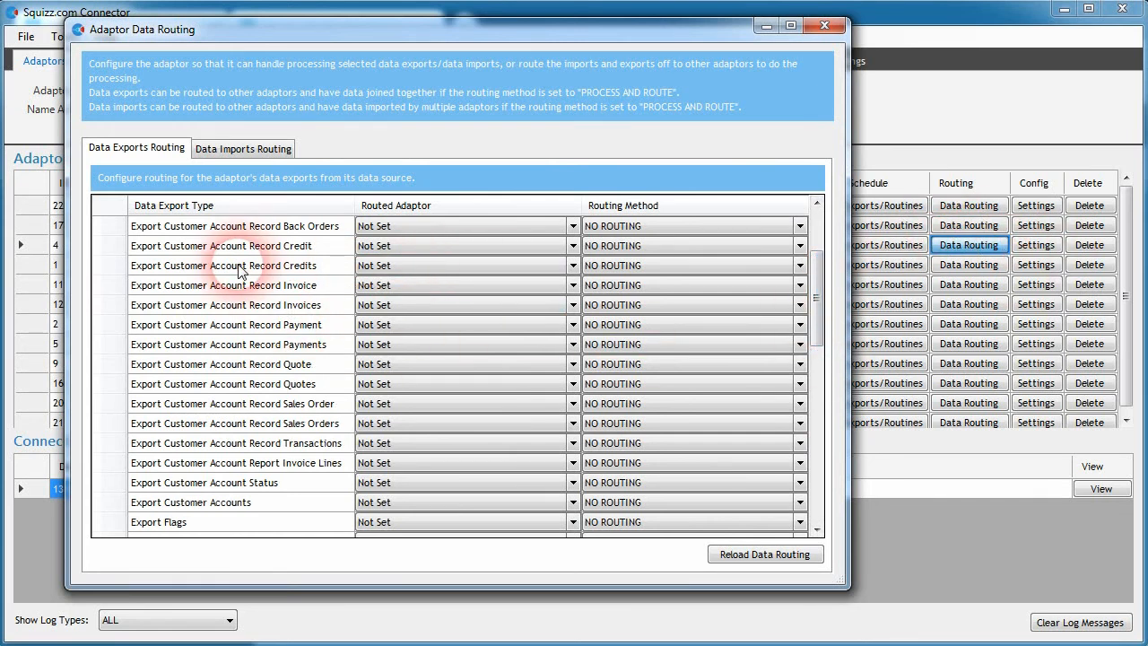
pyautogui.click(478, 285)
pyautogui.click(544, 285)
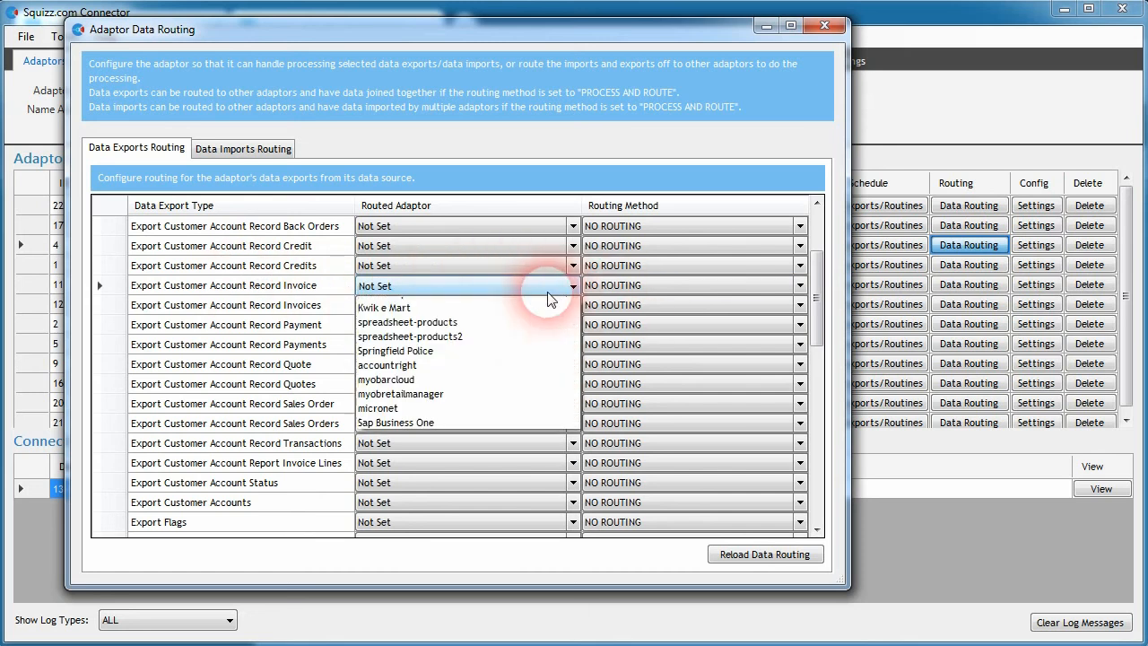
pyautogui.click(312, 290)
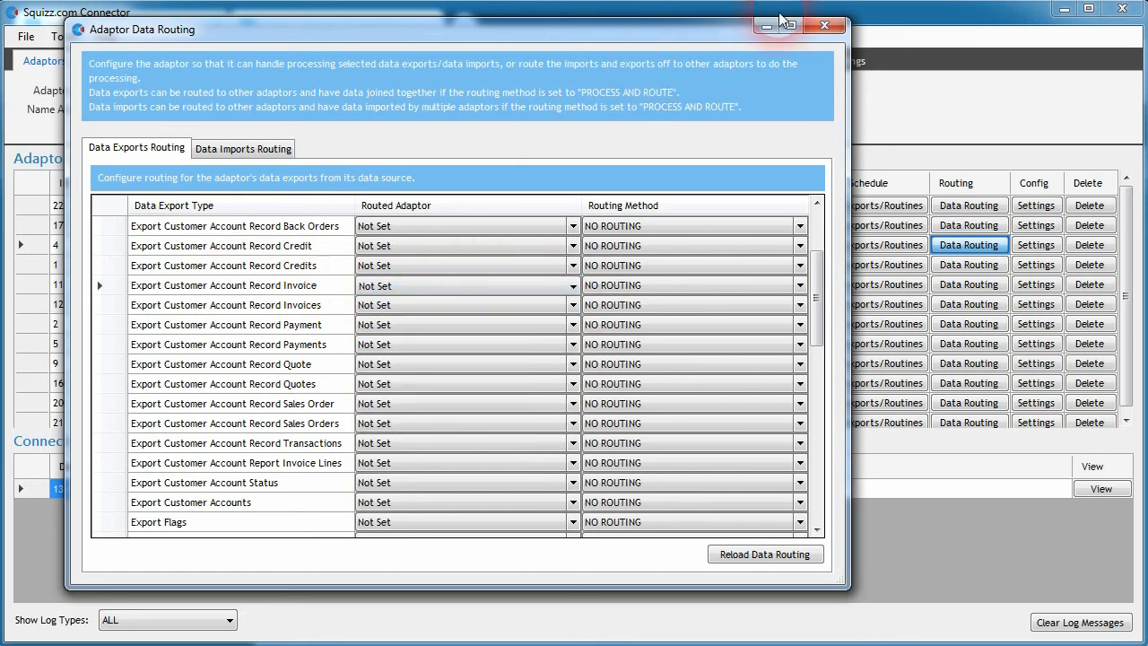
pyautogui.click(835, 25)
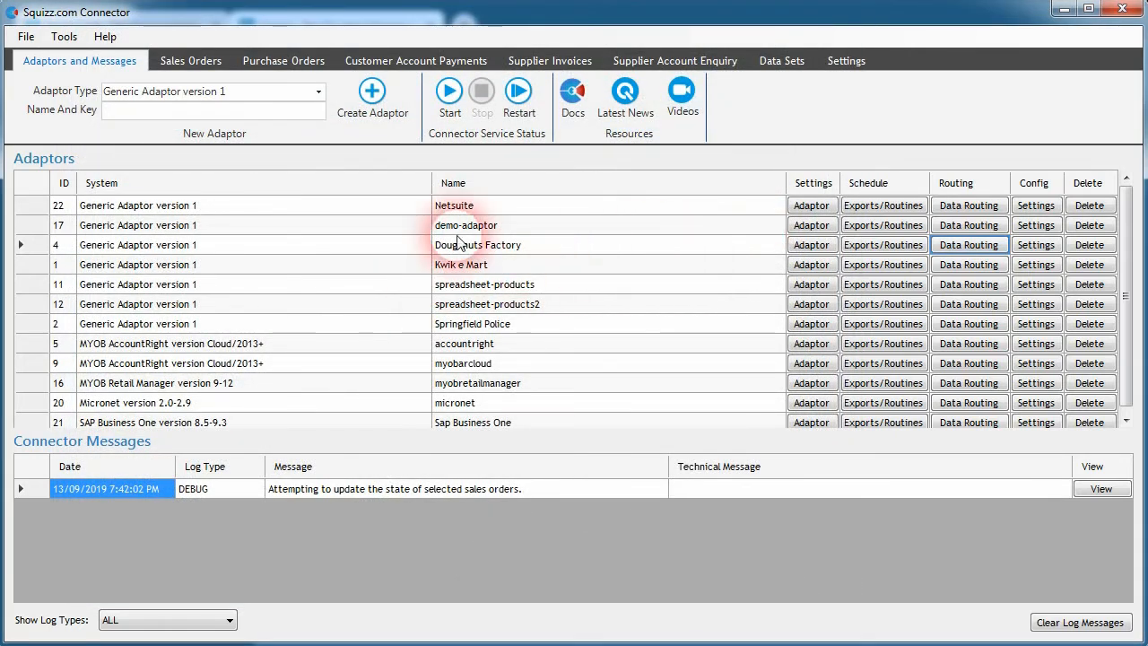
# Step: Open the export and routine schedule for the Doughnuts Factory adaptor
pyautogui.click(179, 245)
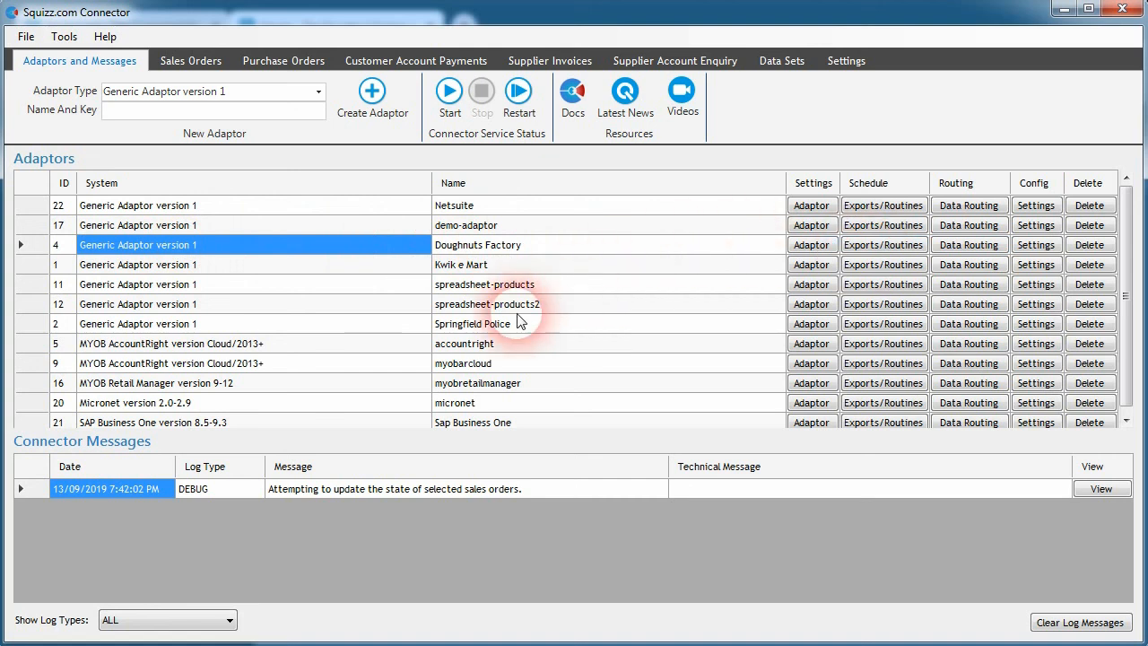
pyautogui.scroll(-1, 574, 359)
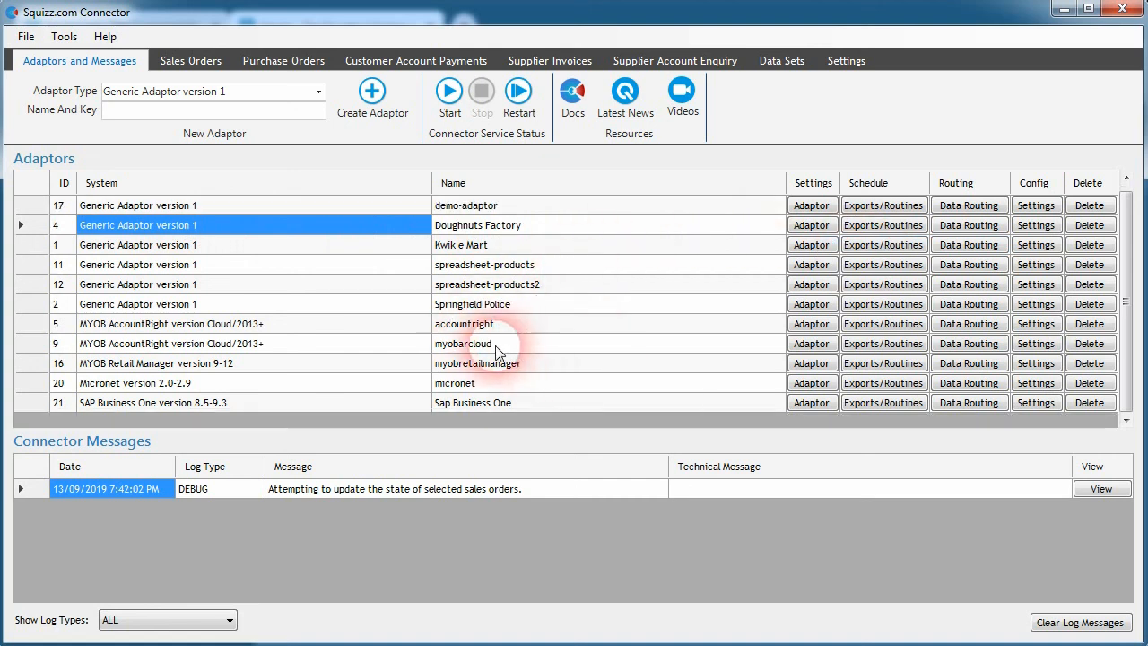
pyautogui.click(436, 383)
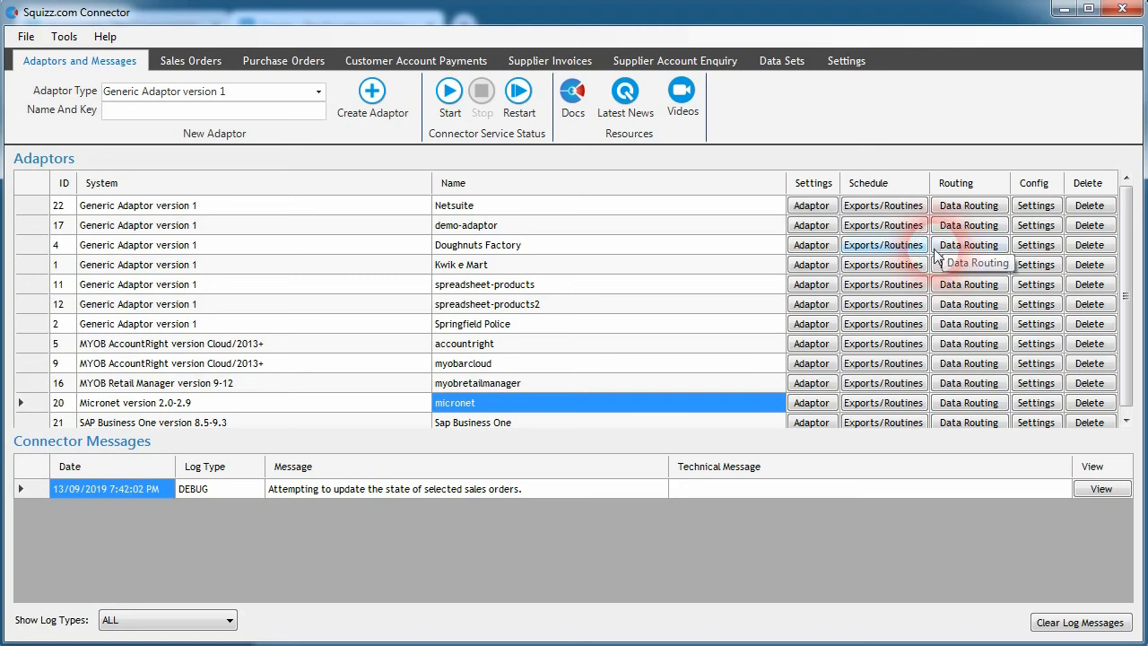
pyautogui.click(879, 251)
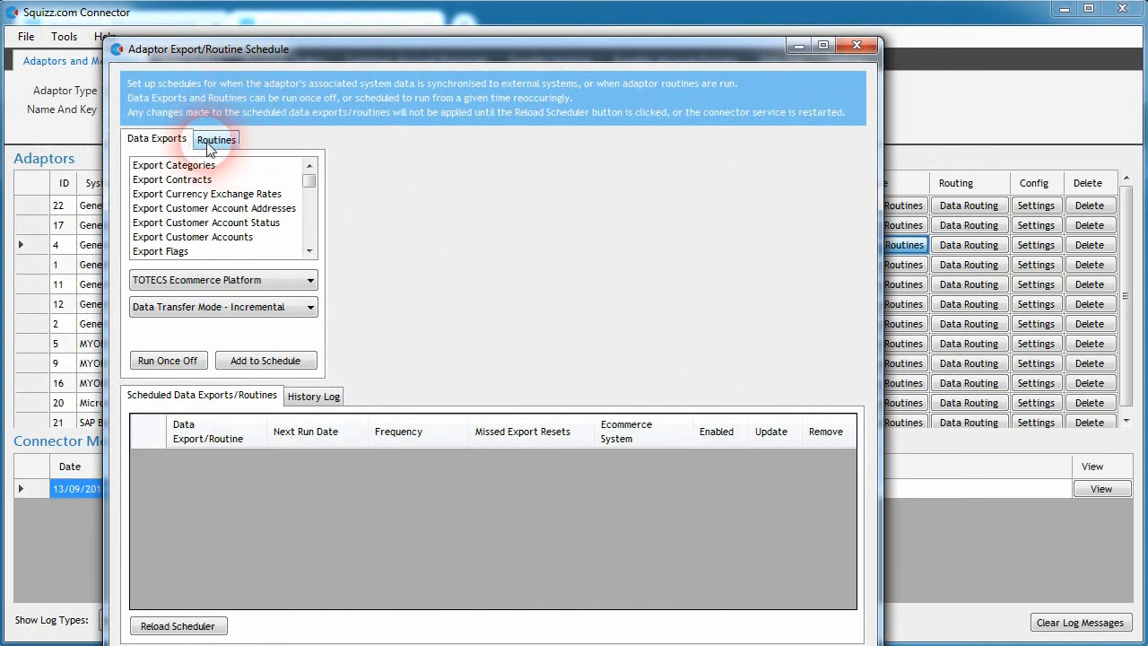
# Step: Run the Send Customer Invoices routine once off and dismiss the timeout message
pyautogui.click(216, 141)
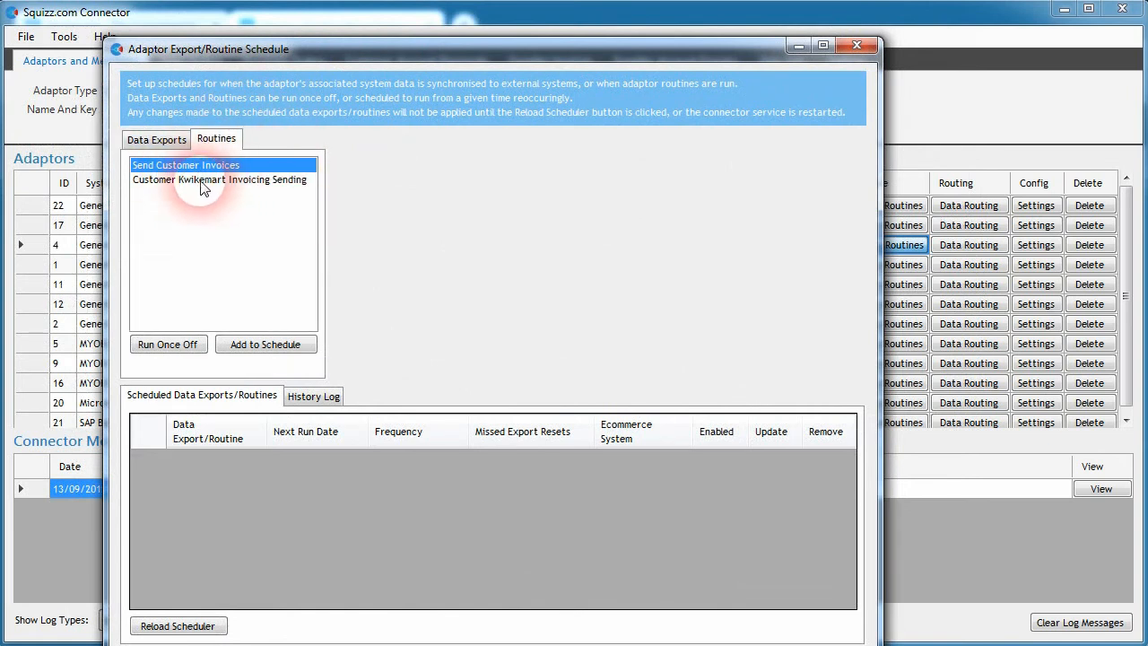
pyautogui.click(170, 345)
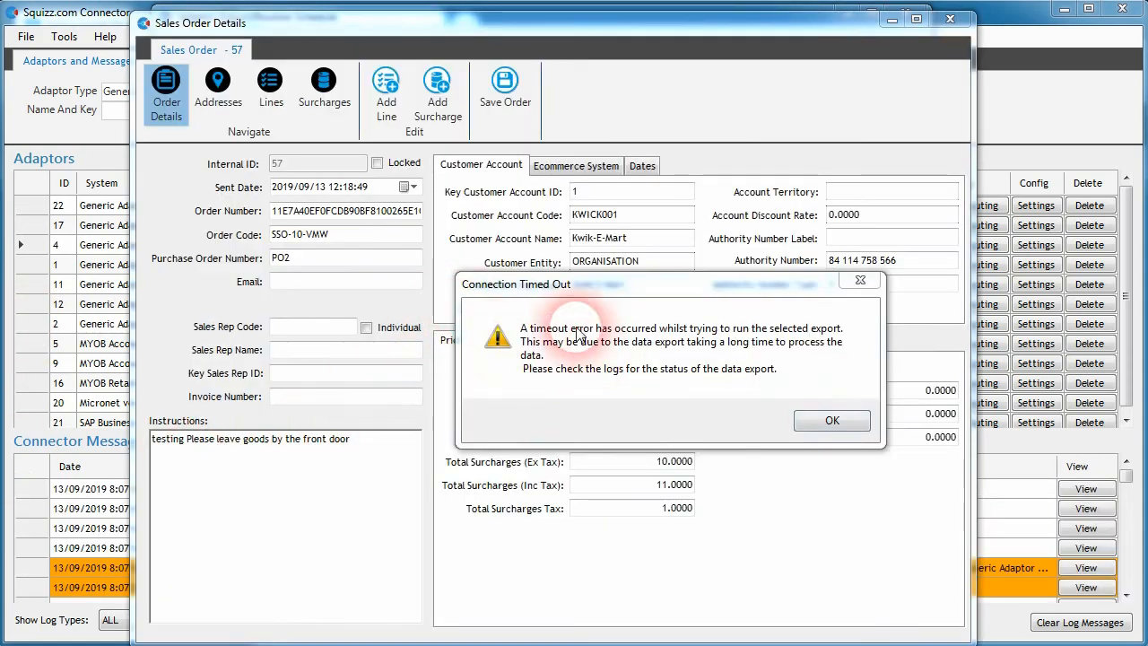
pyautogui.click(859, 420)
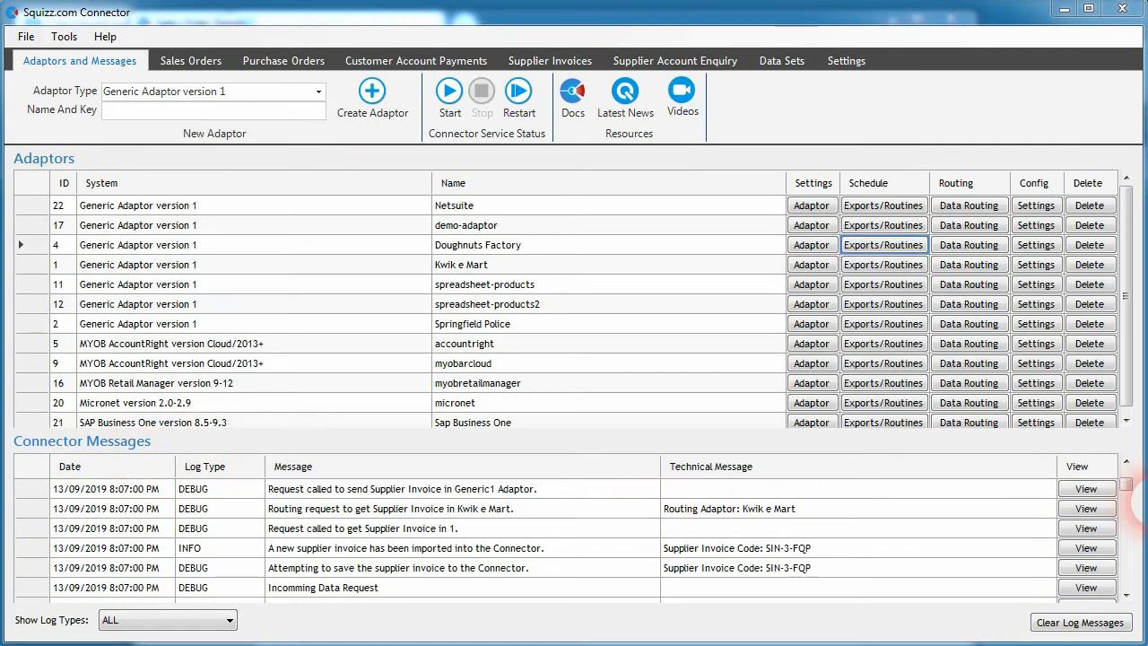
# Step: Examine the connector messages log for the supplier invoice import entries
pyautogui.click(449, 545)
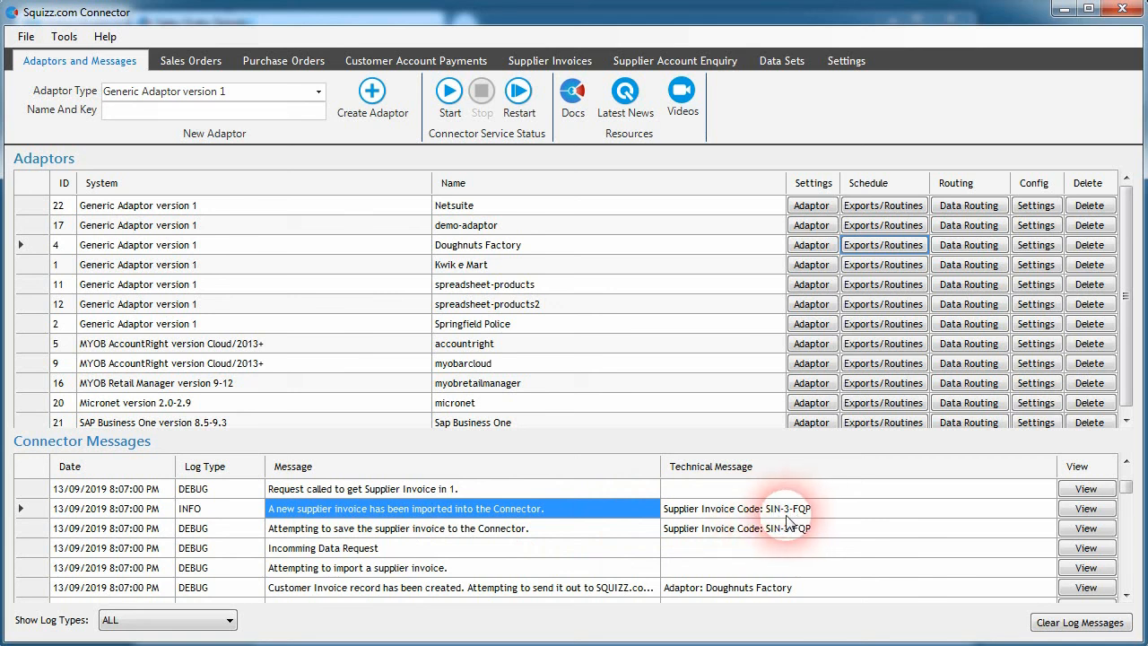
pyautogui.click(814, 508)
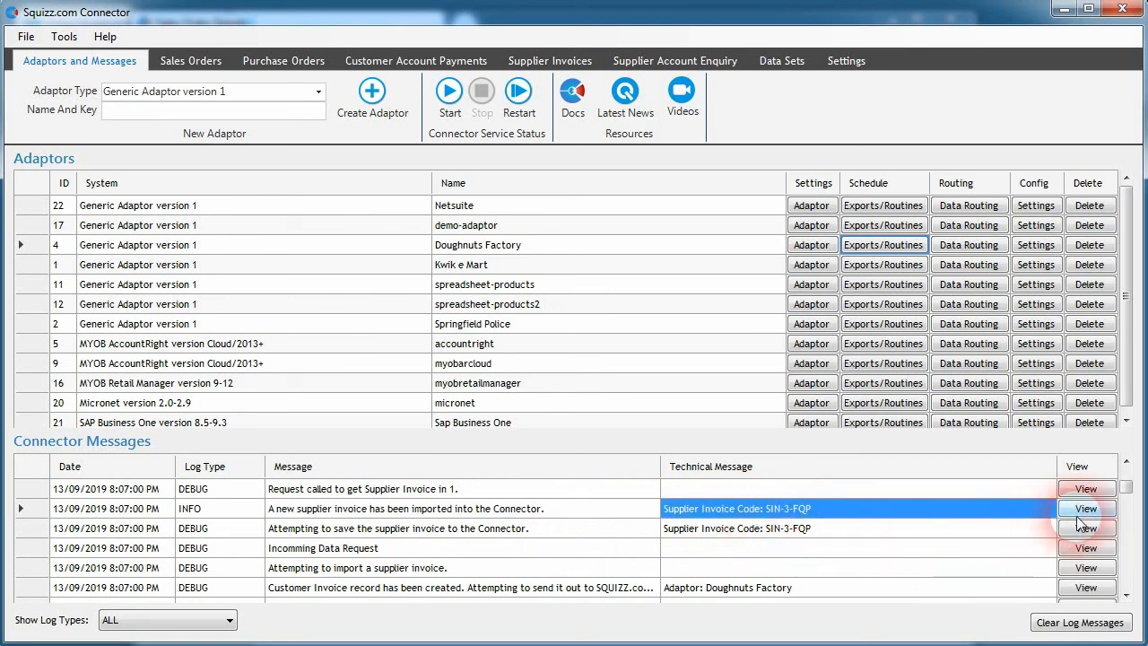
pyautogui.moveTo(1129, 495); pyautogui.dragTo(1130, 491)
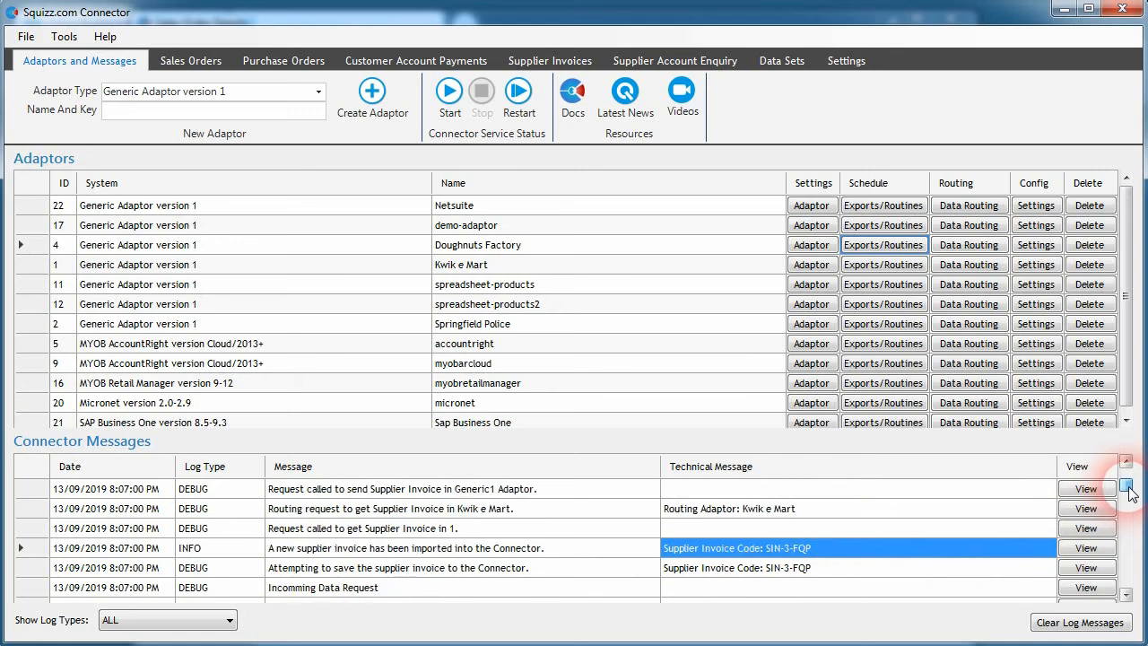
pyautogui.scroll(-1, 1131, 490)
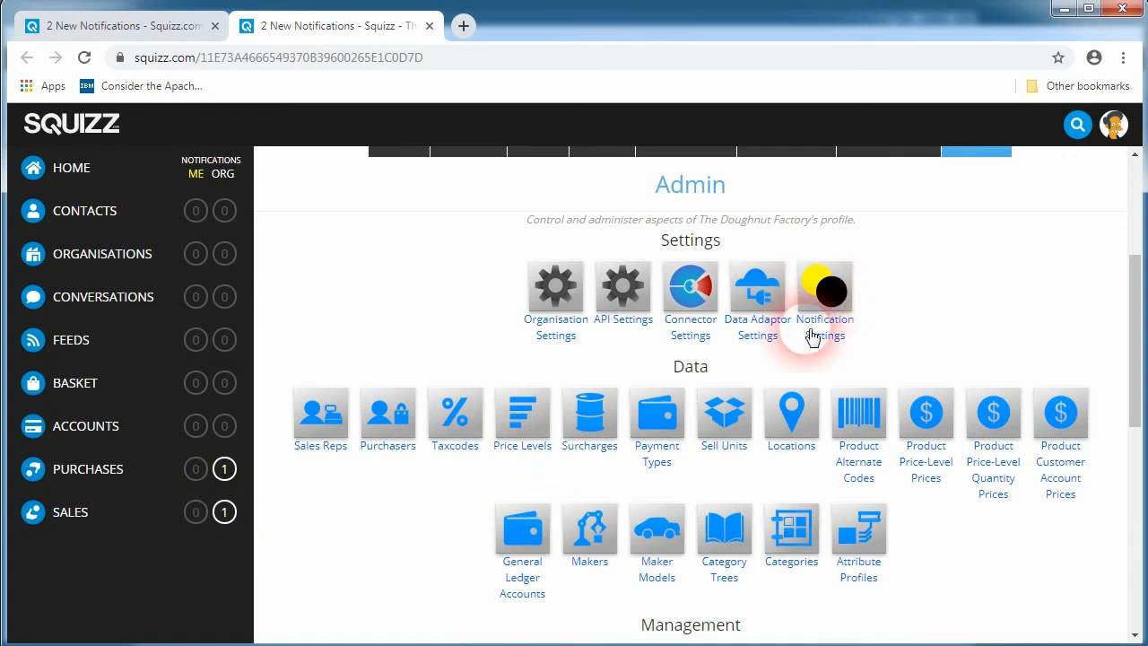
# Step: In the Squizz web portal, examine the organisation's notification settings and their categories
pyautogui.scroll(3, 794, 359)
pyautogui.scroll(-2, 789, 370)
pyautogui.click(821, 385)
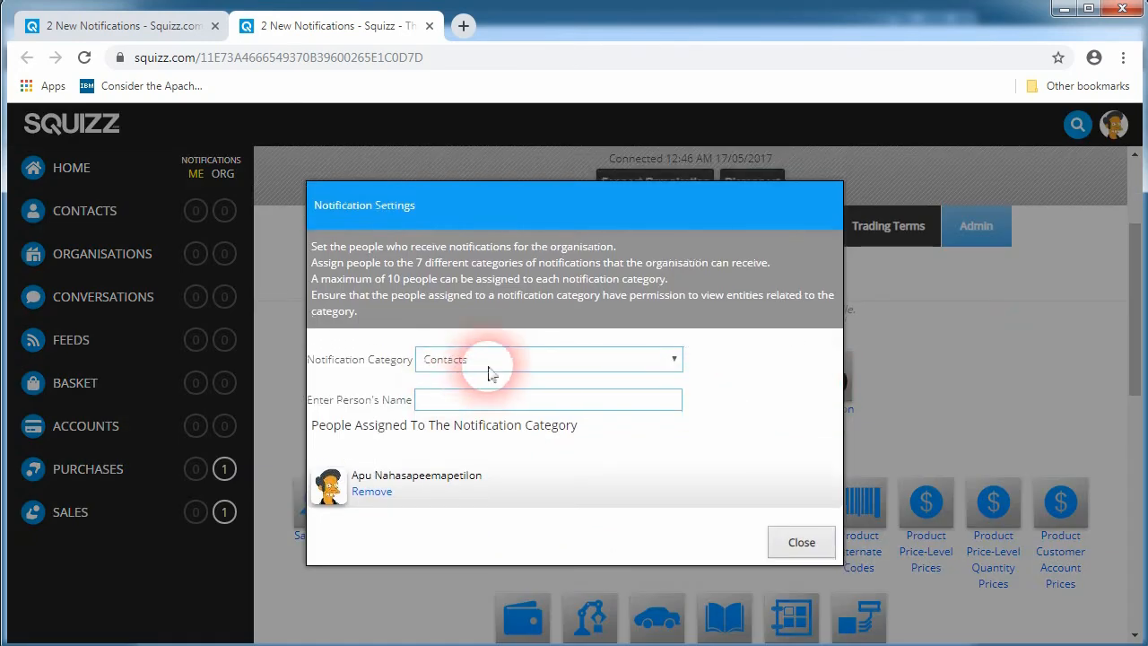
pyautogui.click(489, 360)
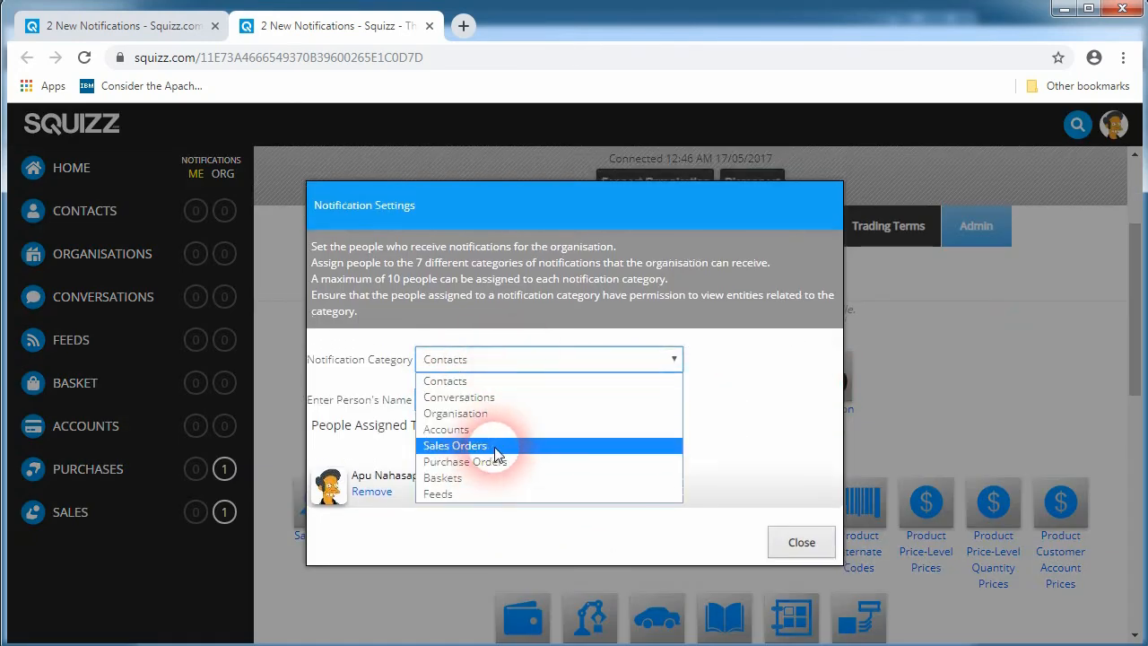
pyautogui.click(801, 542)
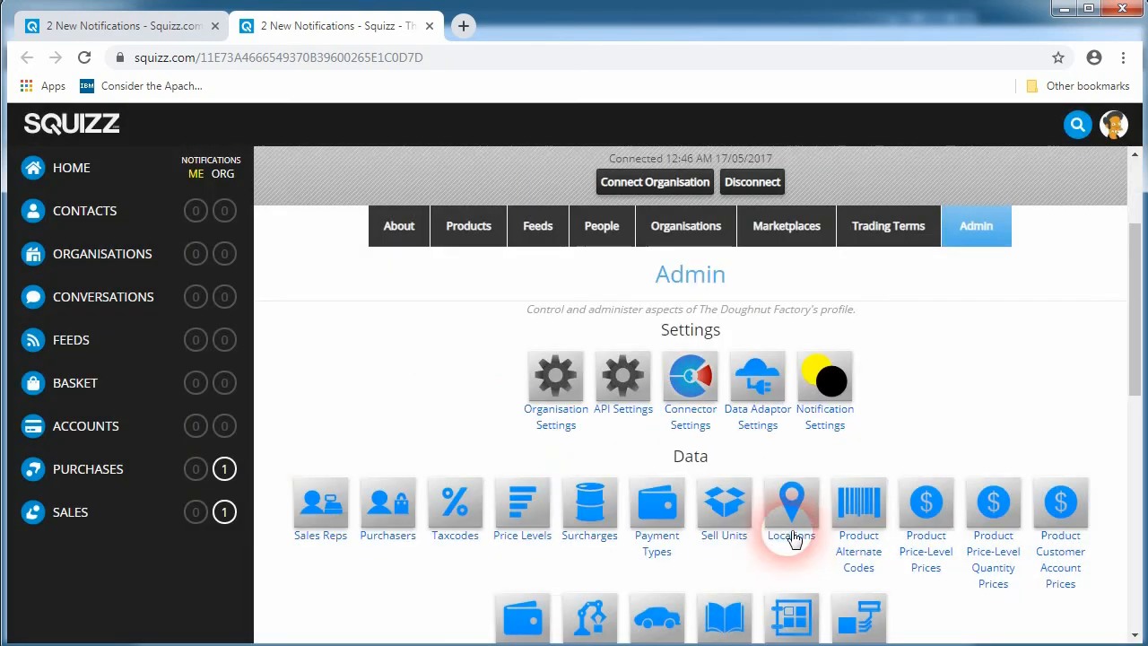
# Step: Examine the Sales organisation notifications for customer invoices submitted to Kwik E Mart
pyautogui.click(212, 514)
pyautogui.click(373, 264)
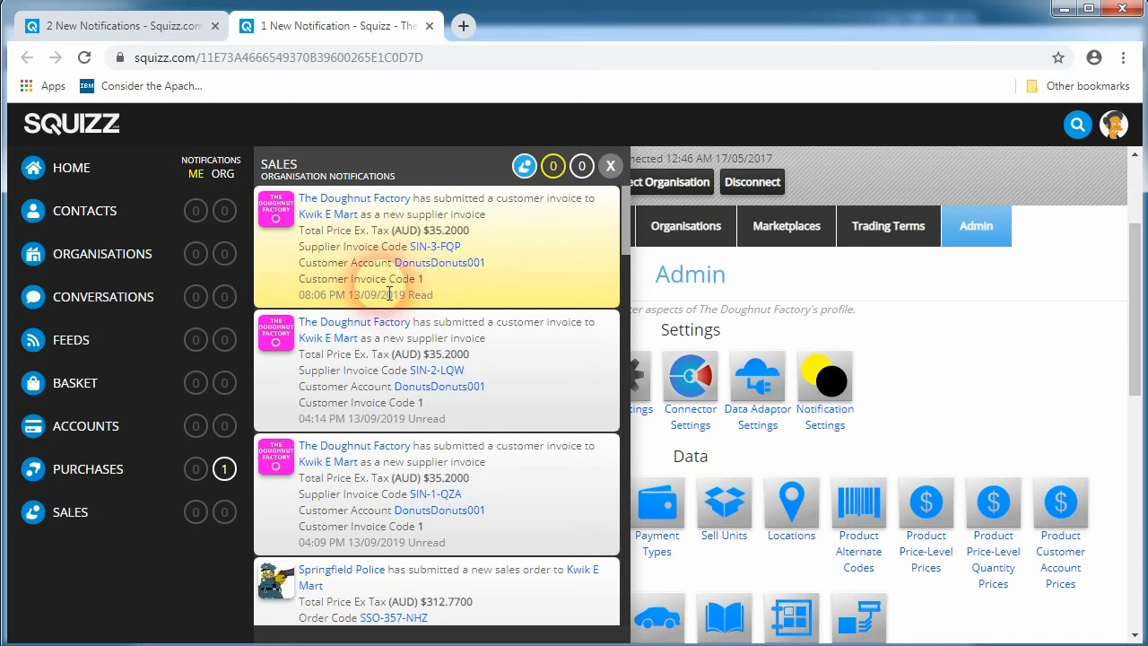
pyautogui.click(453, 291)
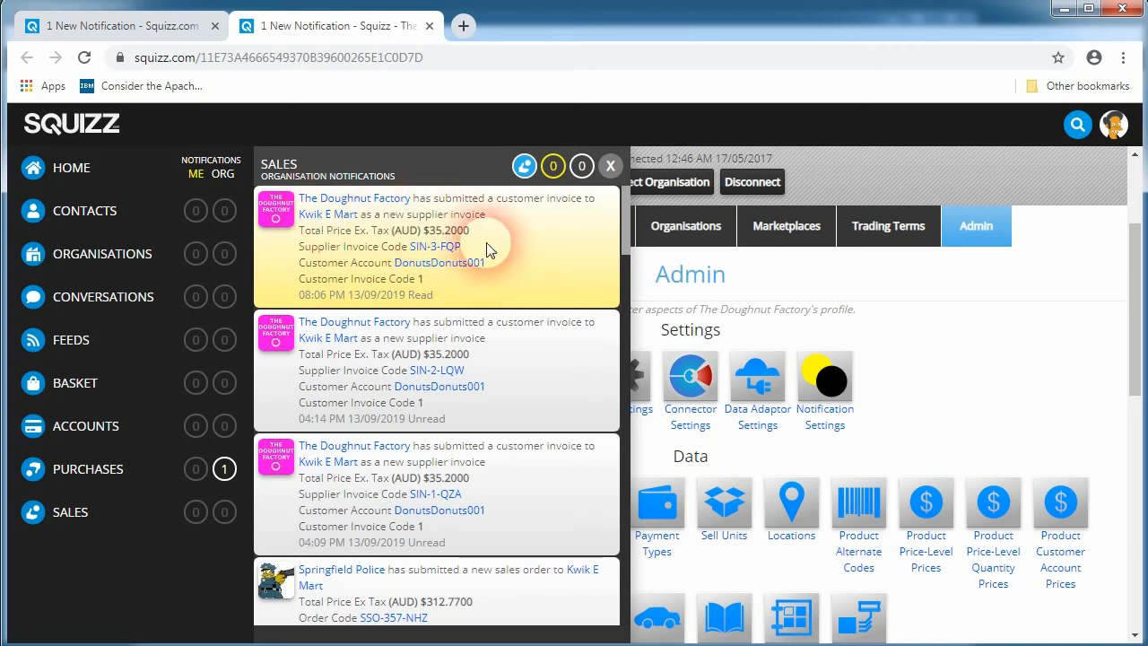
pyautogui.click(438, 415)
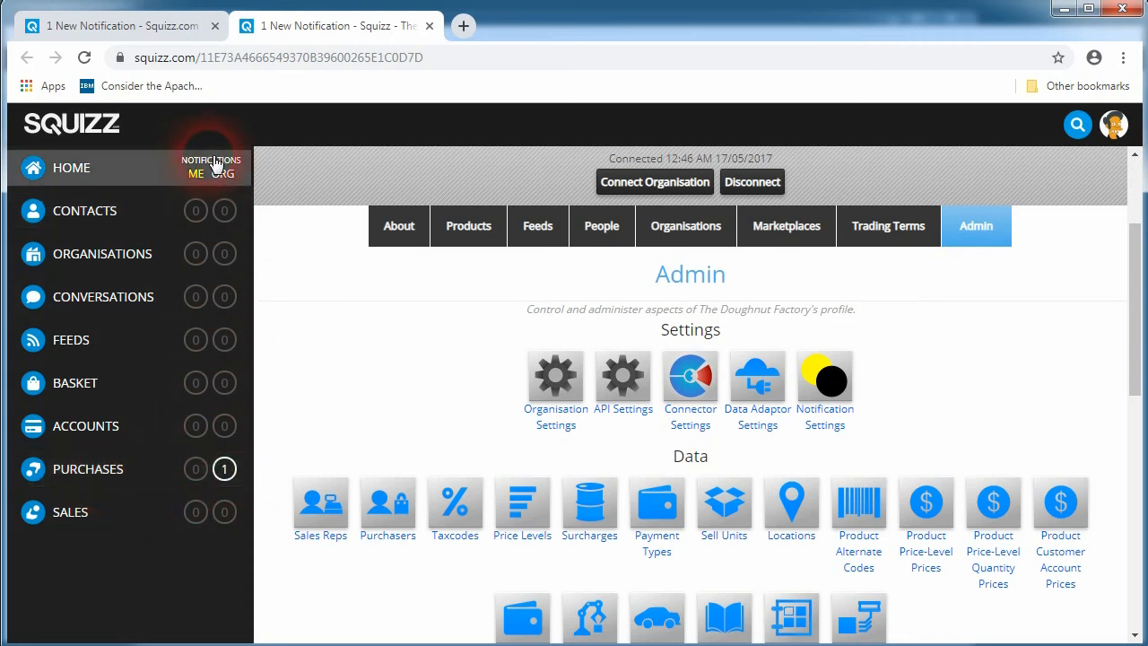
# Step: Open the Purchases notifications and examine supplier invoice SIN-3-FQP's details and lines
pyautogui.click(225, 468)
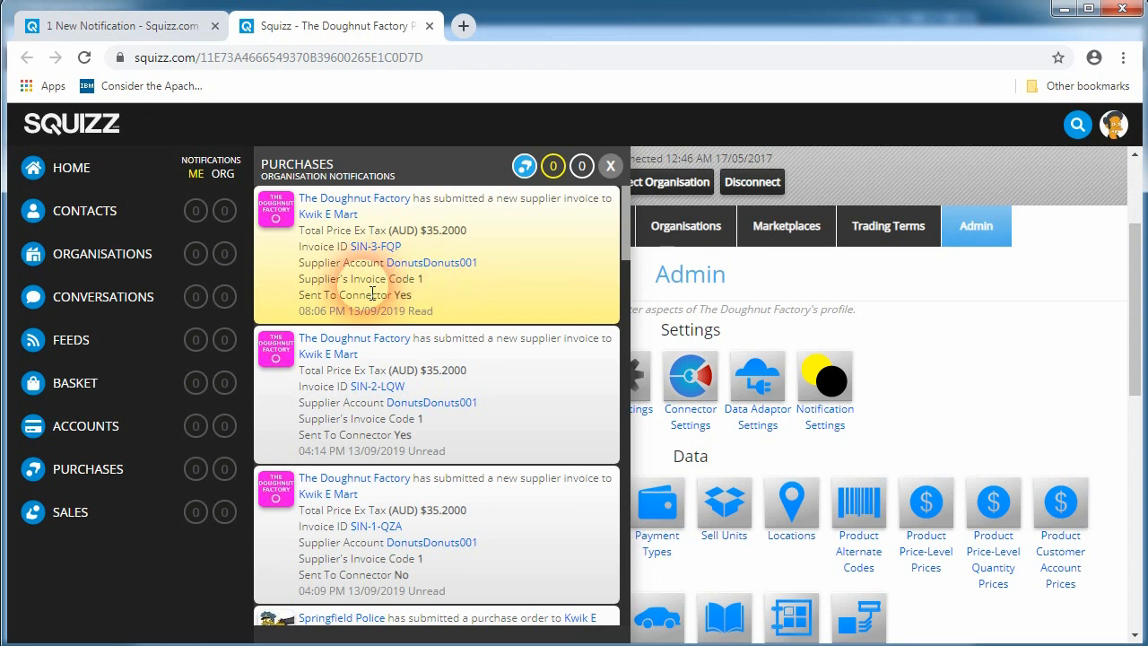
pyautogui.doubleClick(415, 295)
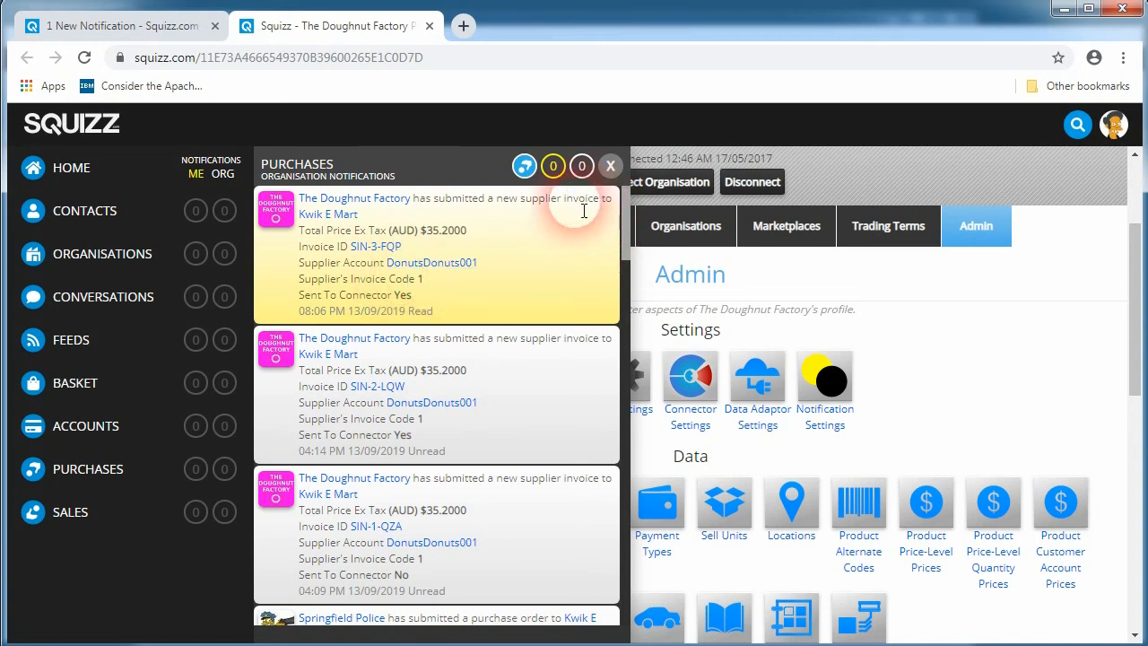
pyautogui.click(377, 250)
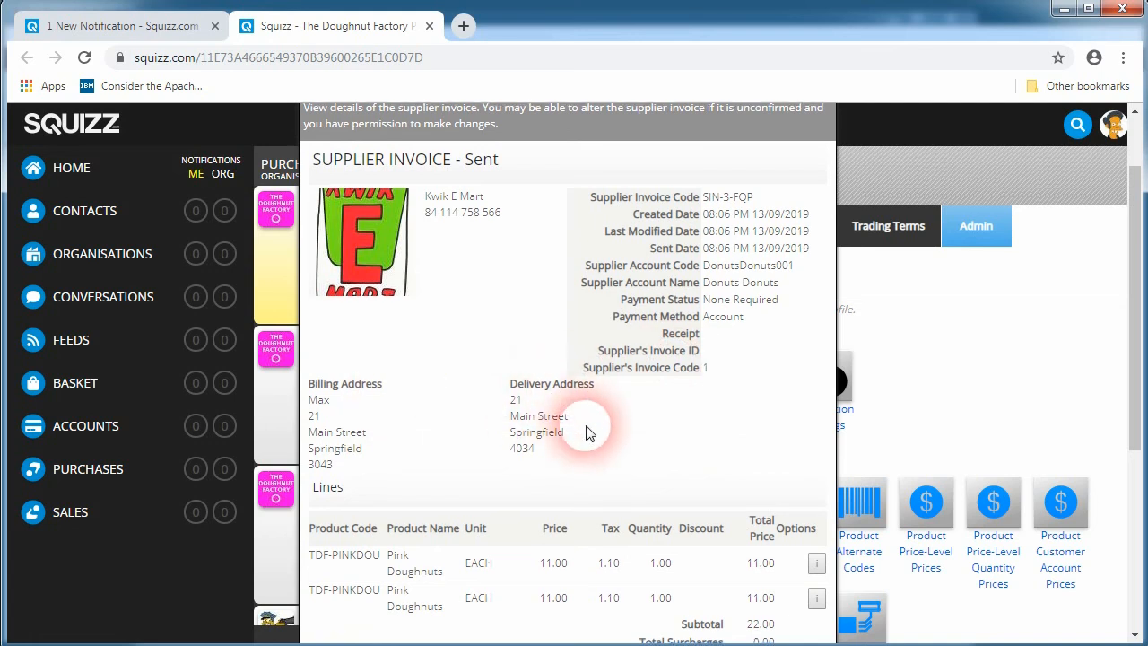
pyautogui.scroll(-2, 586, 431)
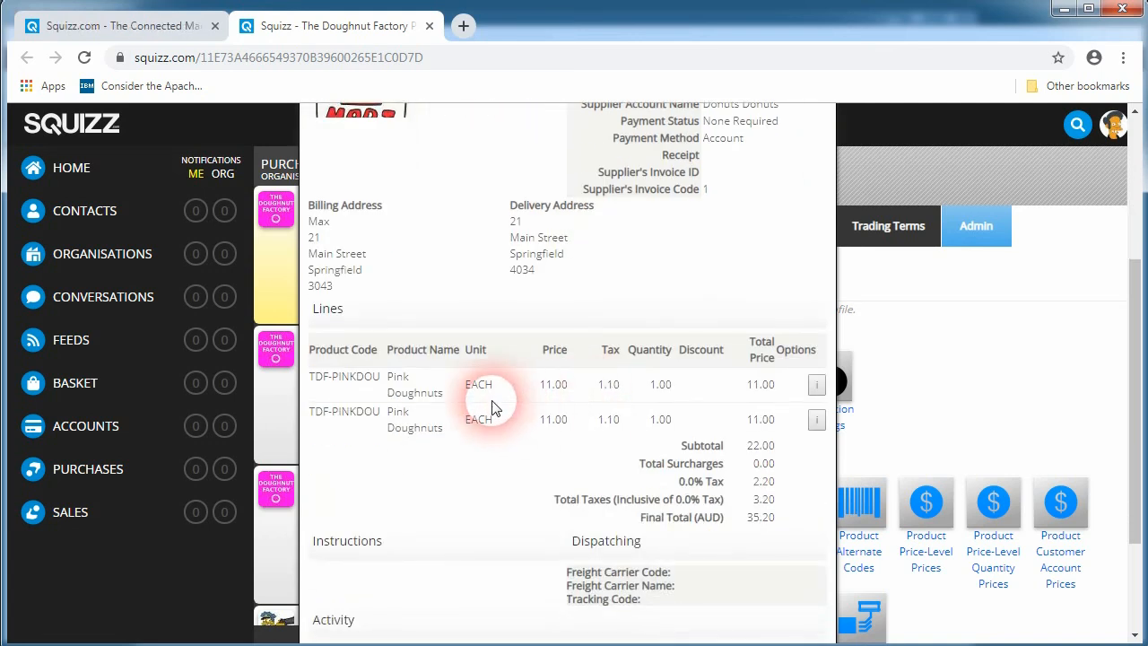
pyautogui.scroll(1, 492, 408)
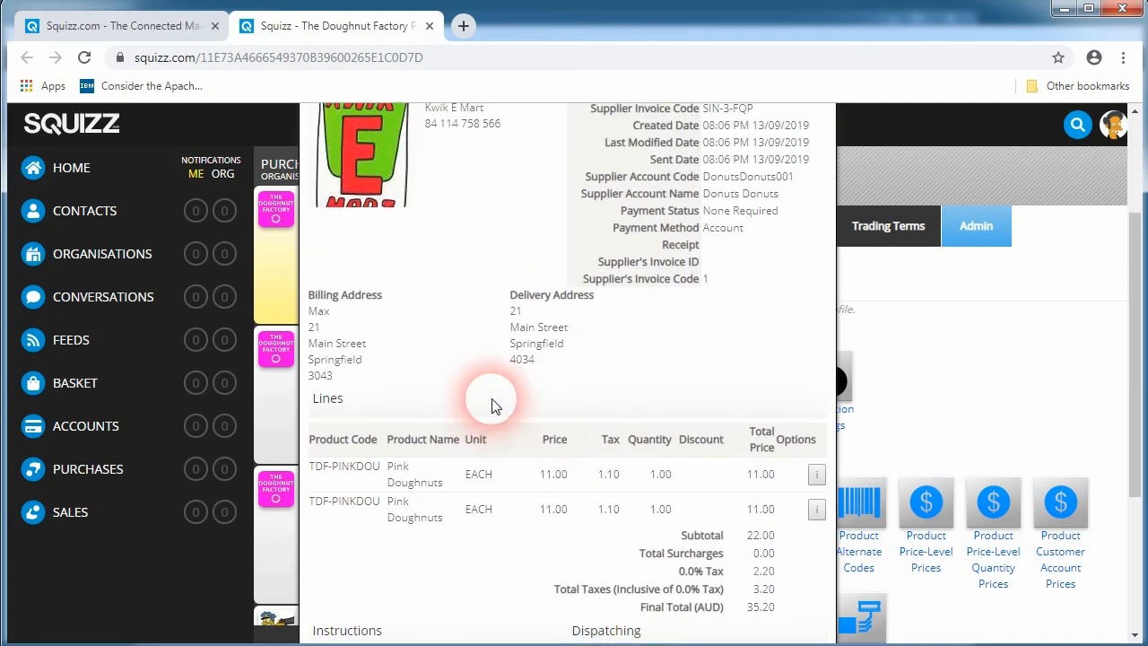
pyautogui.scroll(-1, 440, 471)
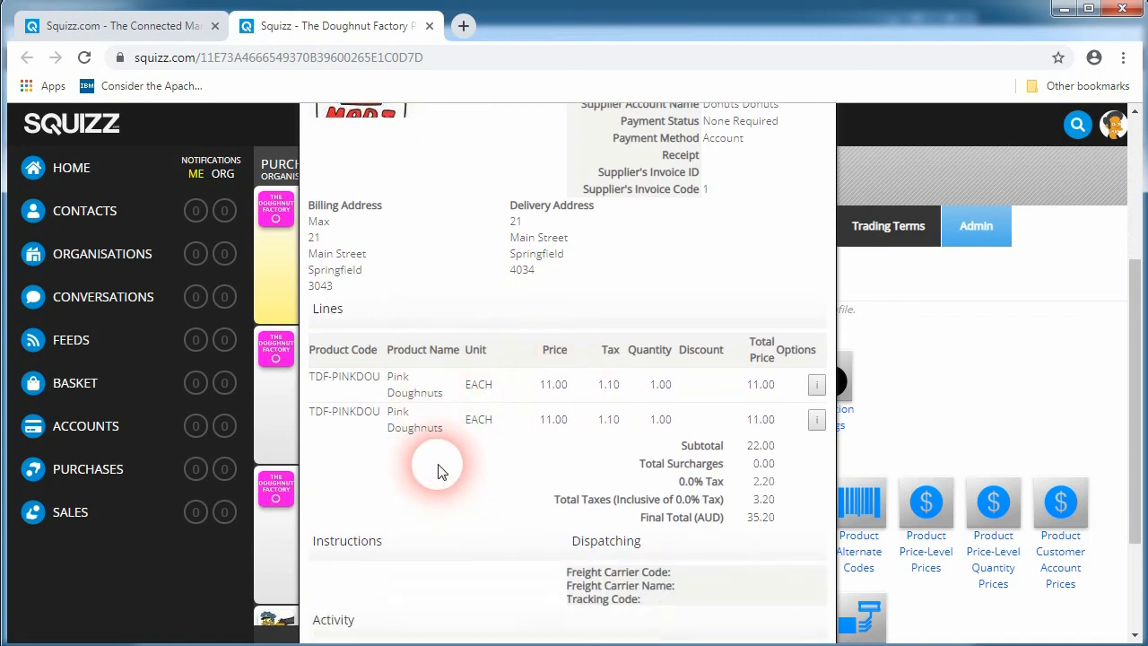
pyautogui.scroll(-1, 601, 453)
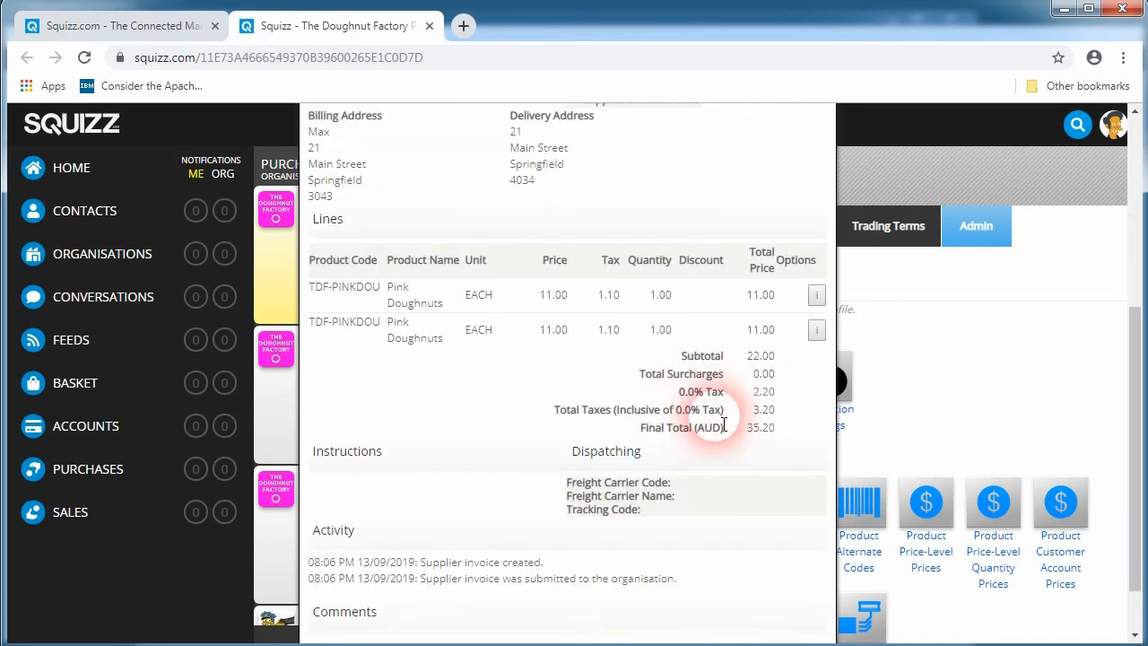
pyautogui.scroll(4, 709, 426)
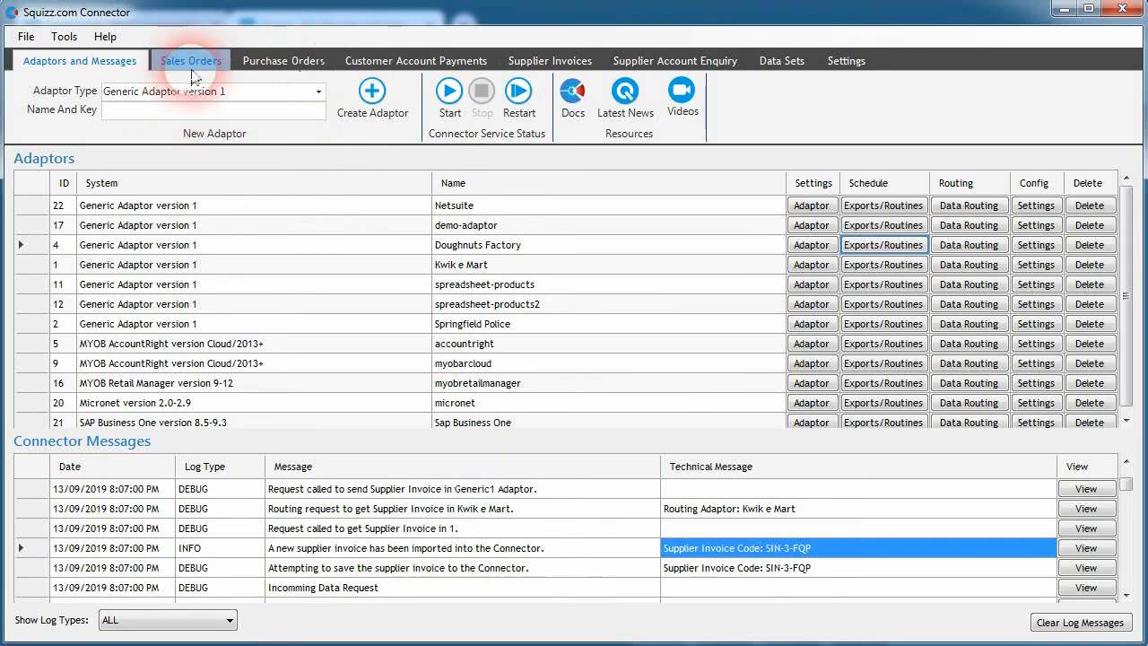
# Step: Open sales order SSO-10-VMW in the connector and set its invoice number to FULLY INVOICED: 1, 0002
pyautogui.click(190, 60)
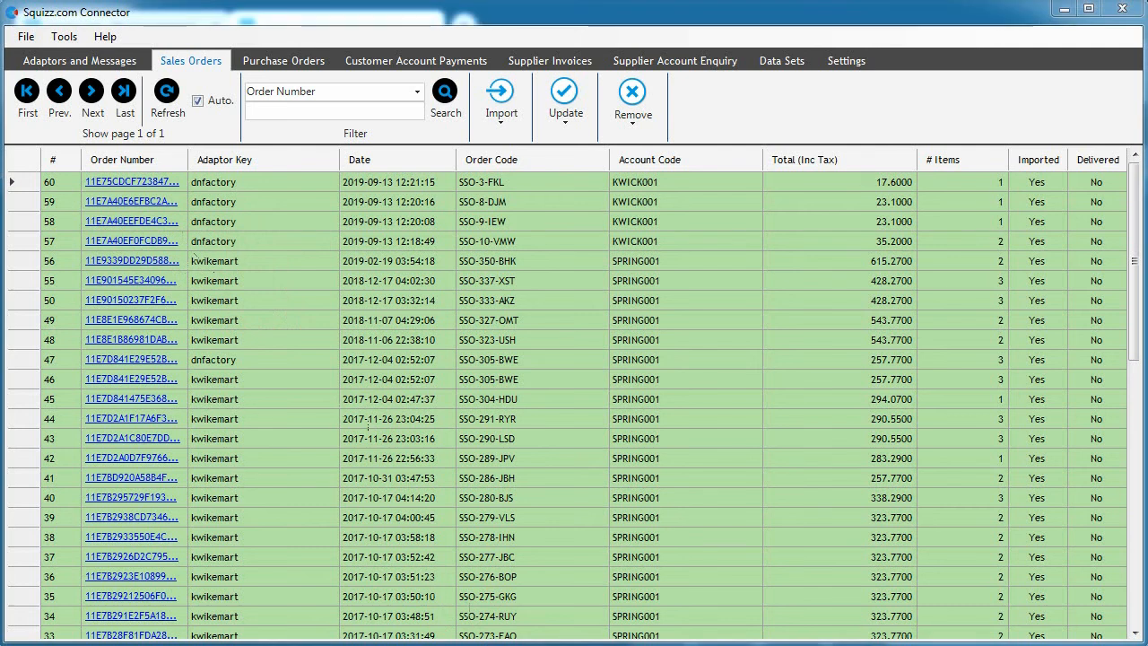
pyautogui.doubleClick(395, 236)
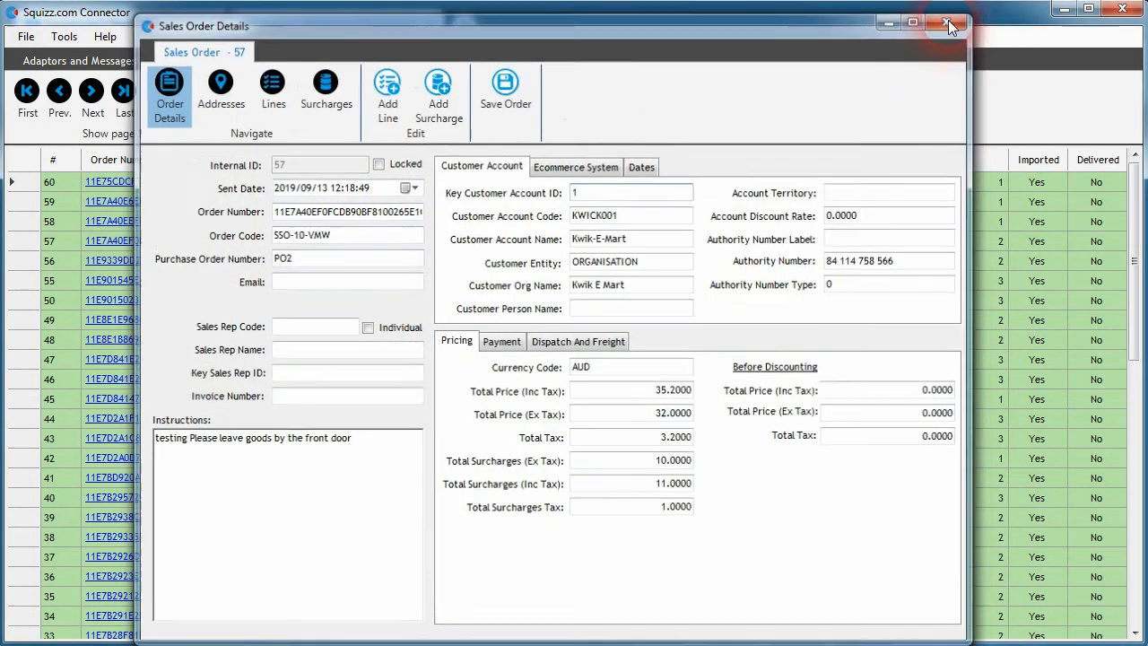
pyautogui.click(950, 19)
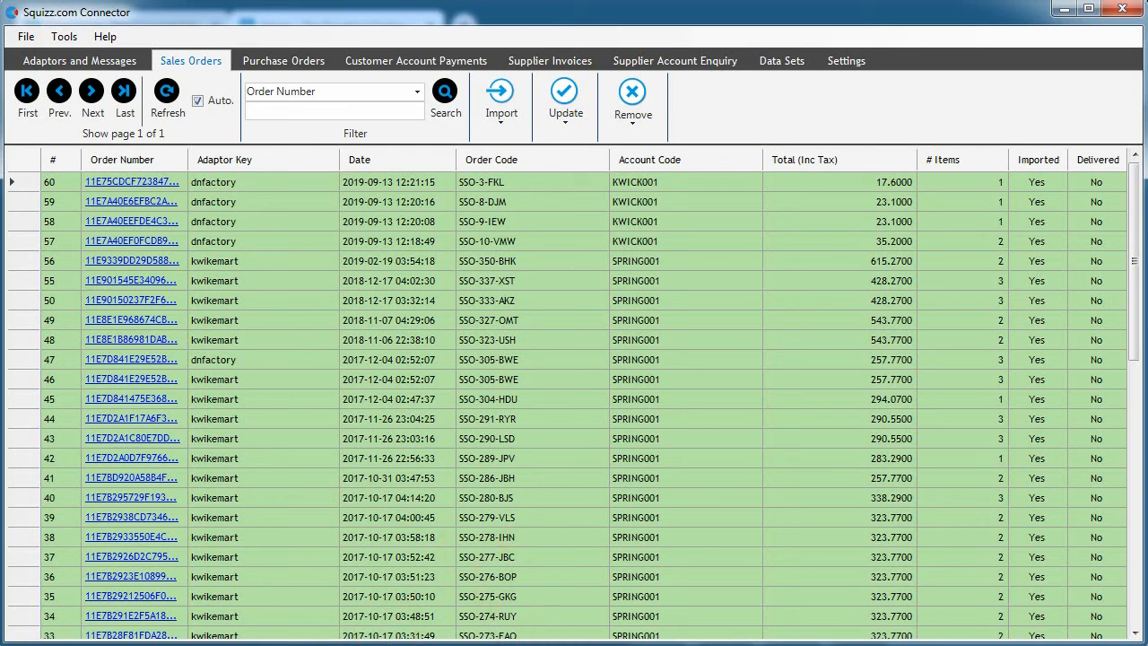
pyautogui.click(153, 243)
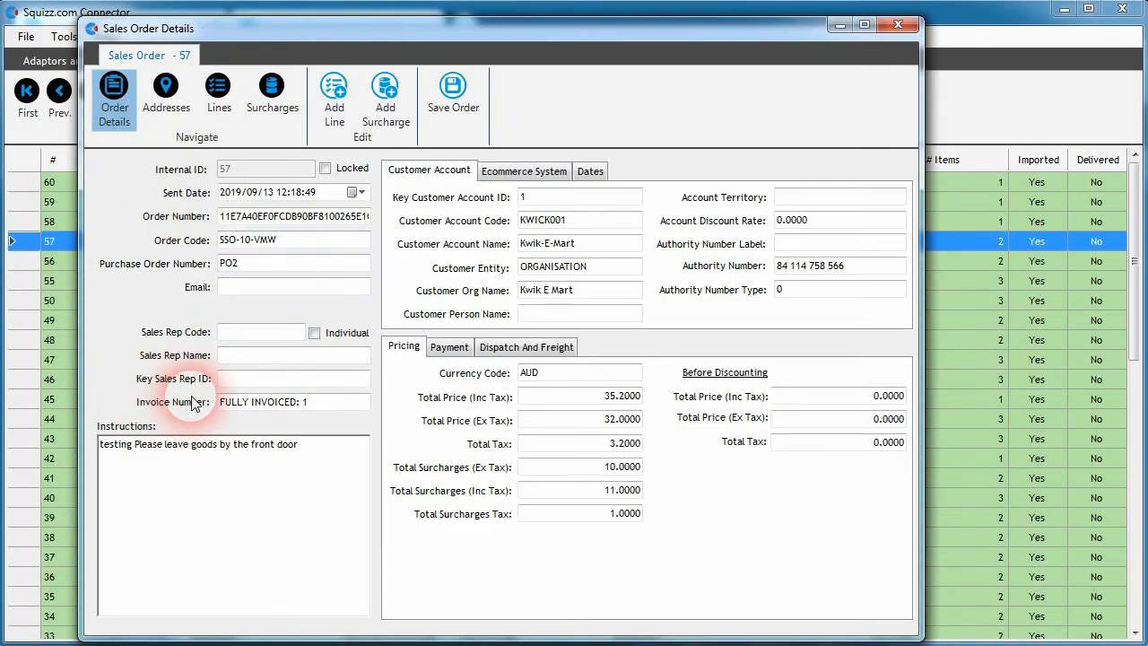
pyautogui.doubleClick(322, 410)
pyautogui.click(321, 410)
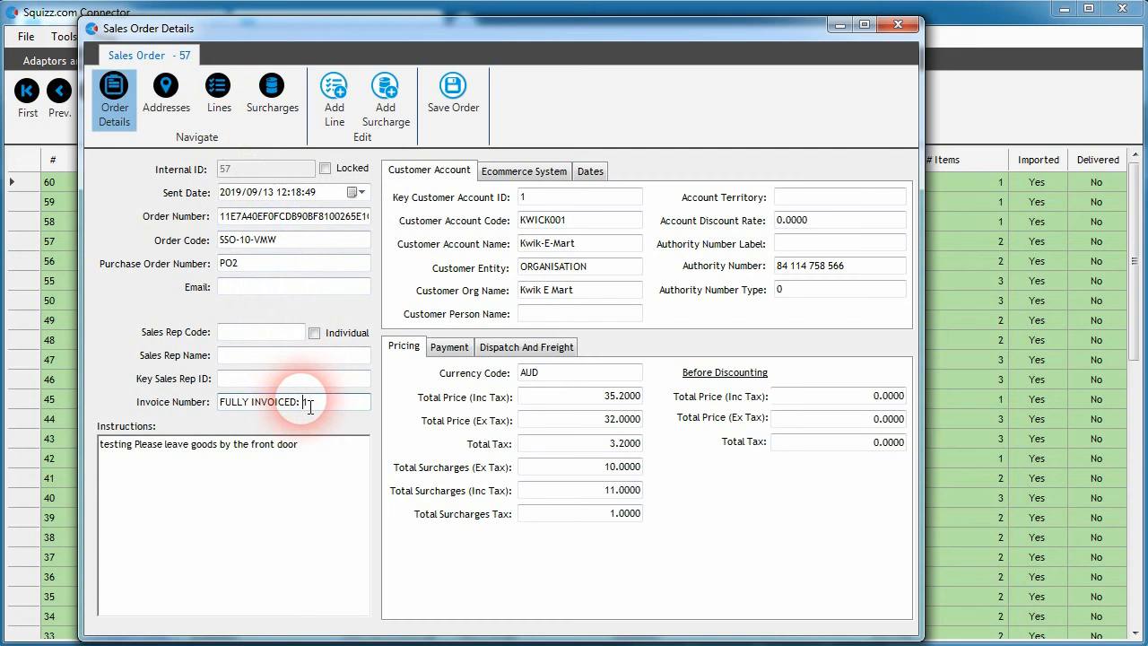
pyautogui.moveTo(300, 400); pyautogui.dragTo(215, 418)
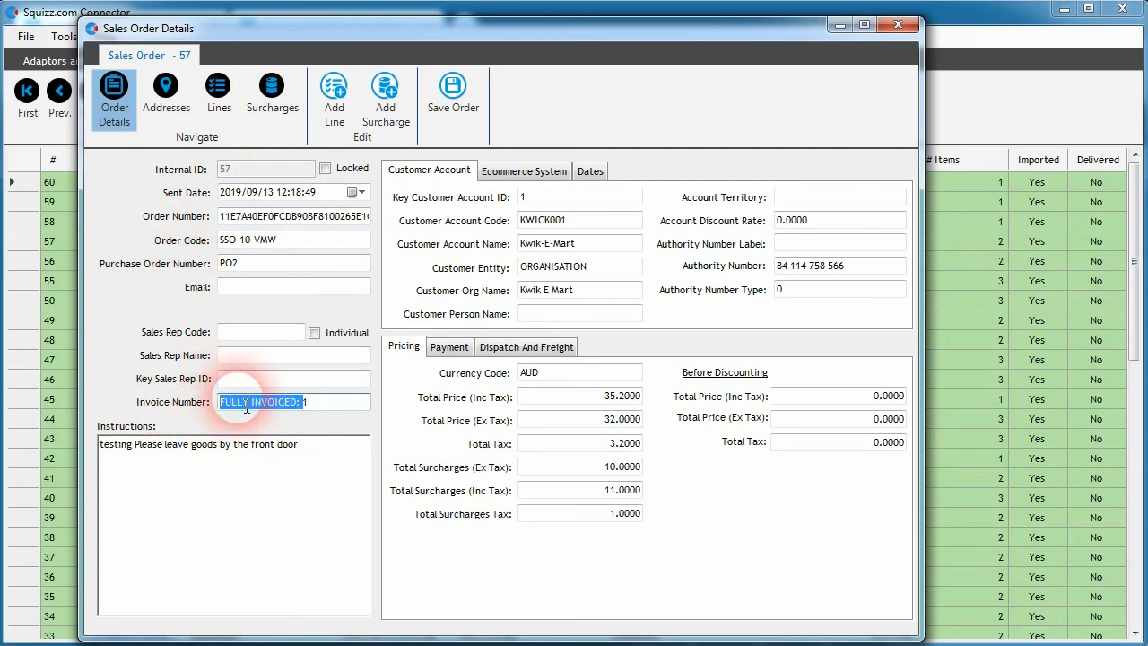
pyautogui.click(314, 404)
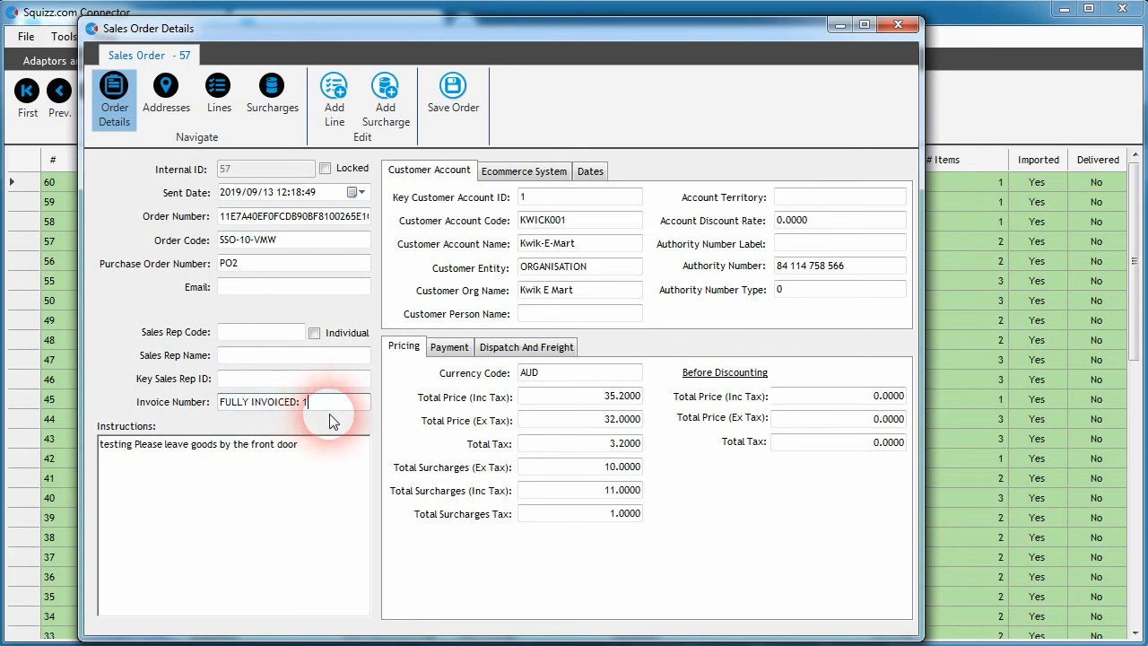
pyautogui.write(', INV-0003')
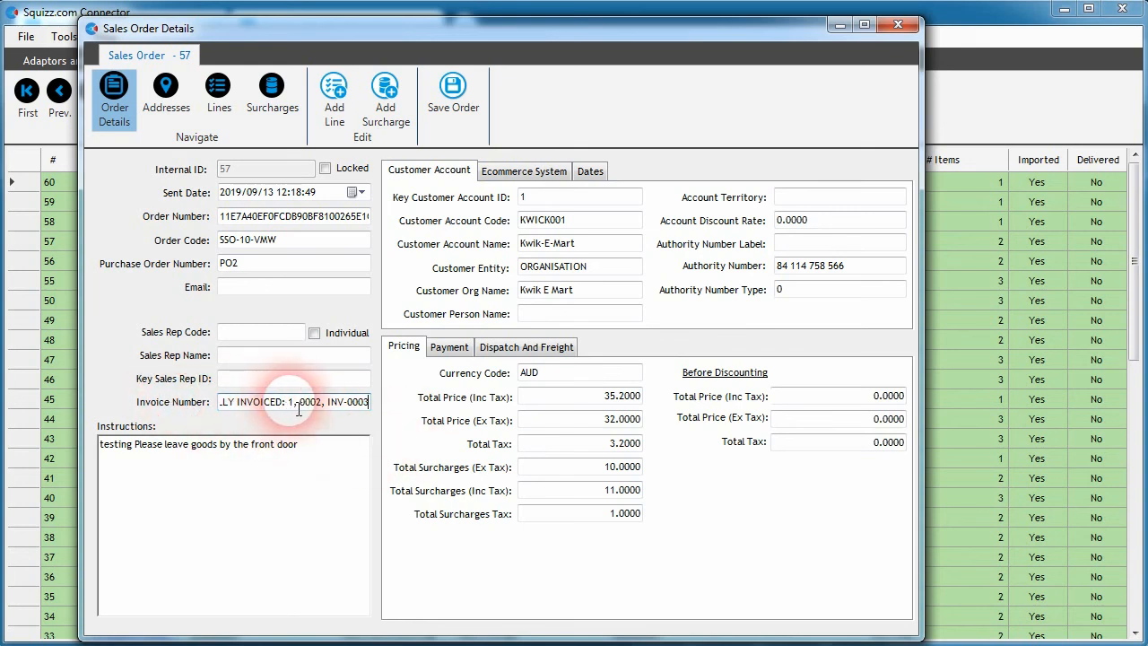
pyautogui.moveTo(323, 405); pyautogui.dragTo(454, 436)
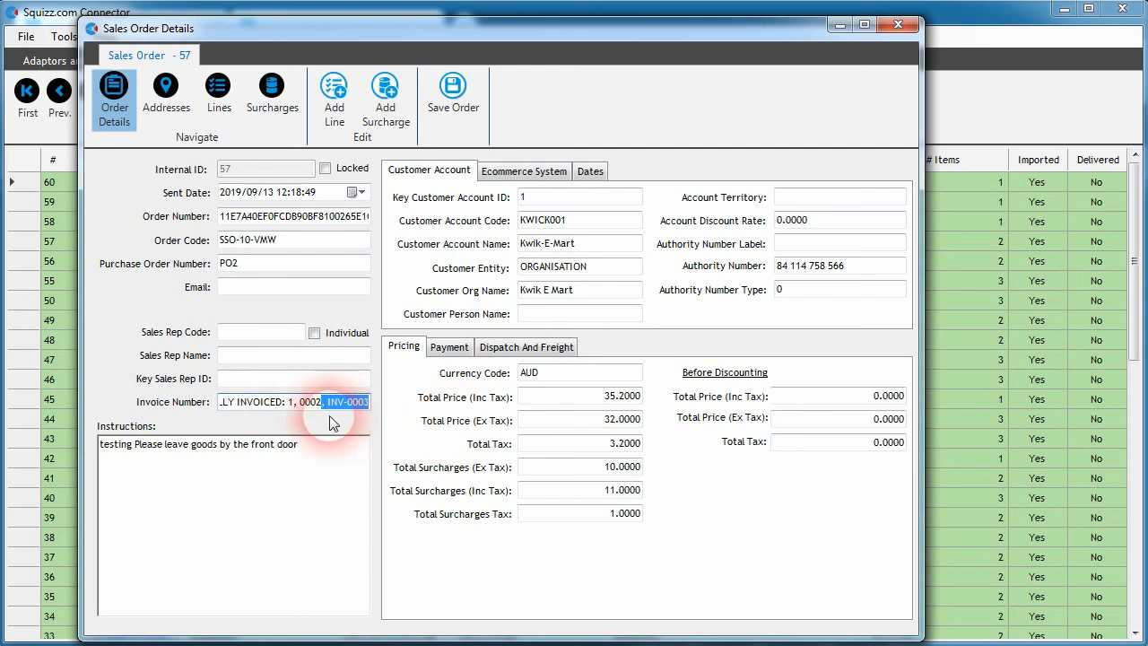
pyautogui.press('BackSpace')
pyautogui.moveTo(302, 406); pyautogui.dragTo(221, 420)
pyautogui.press('BackSpace')
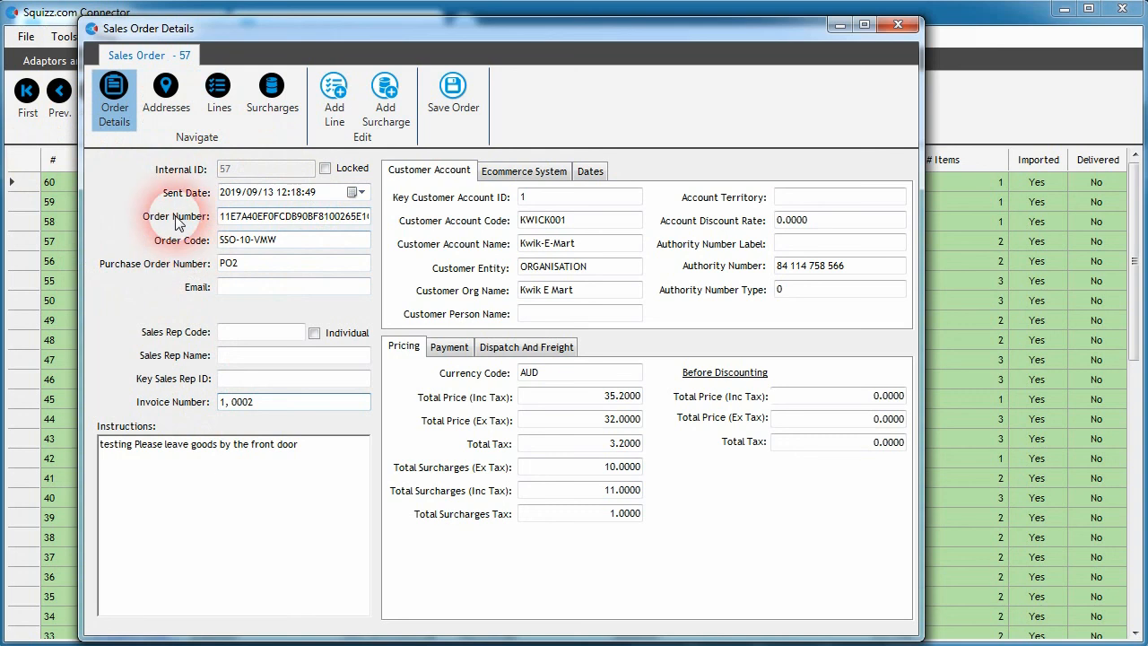
pyautogui.hotkey('ctrl', 'z')
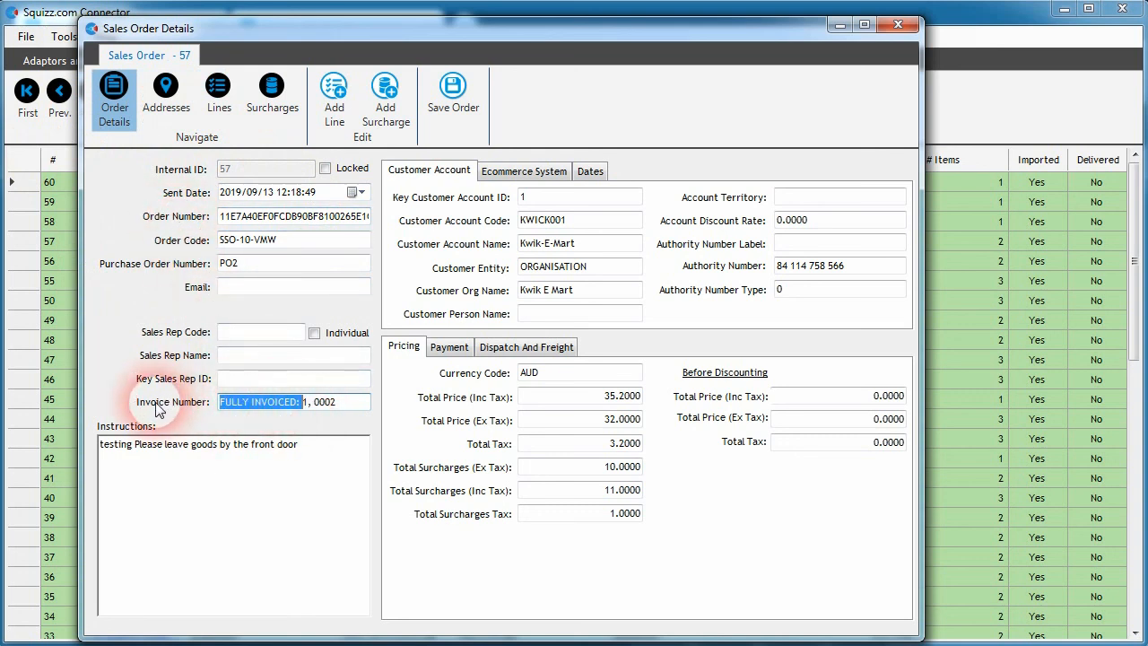
pyautogui.click(305, 405)
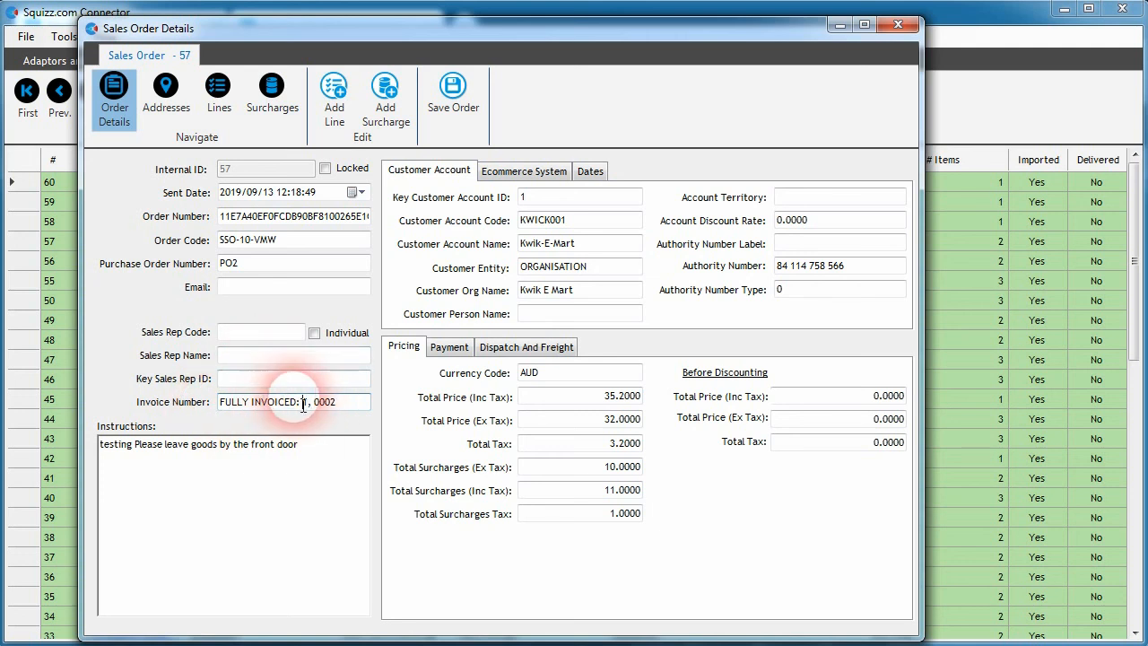
pyautogui.moveTo(222, 402); pyautogui.dragTo(300, 414)
pyautogui.click(307, 412)
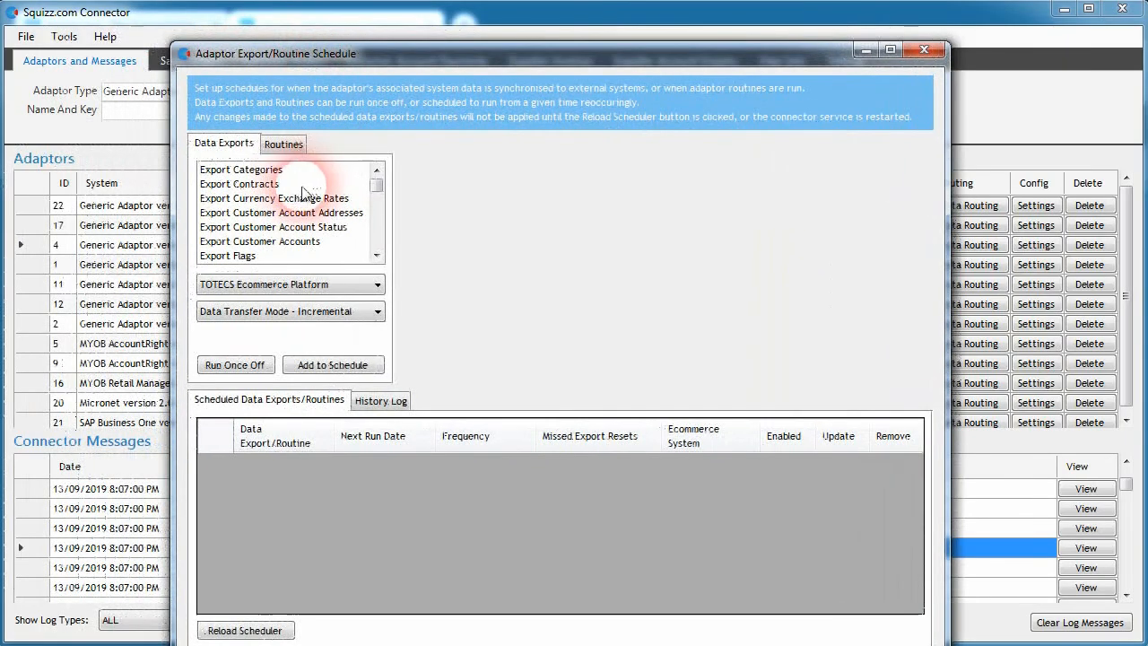
# Step: Examine the Send Customer Invoices routine's history log in the adaptor's export/routine schedule
pyautogui.click(296, 145)
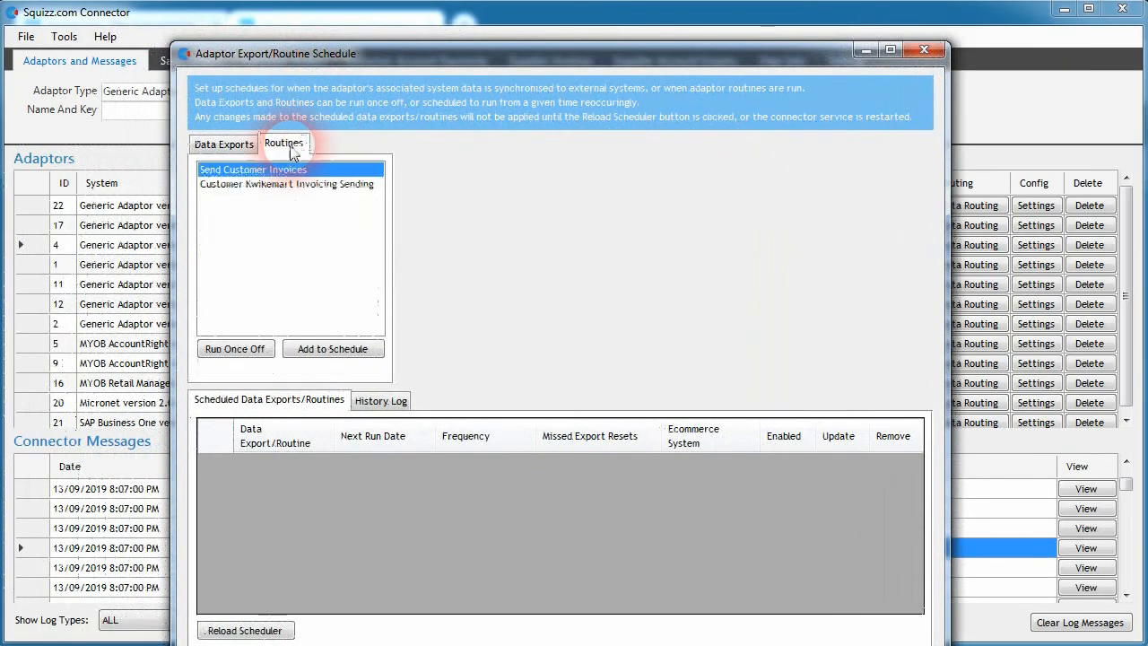
pyautogui.click(401, 404)
pyautogui.click(284, 628)
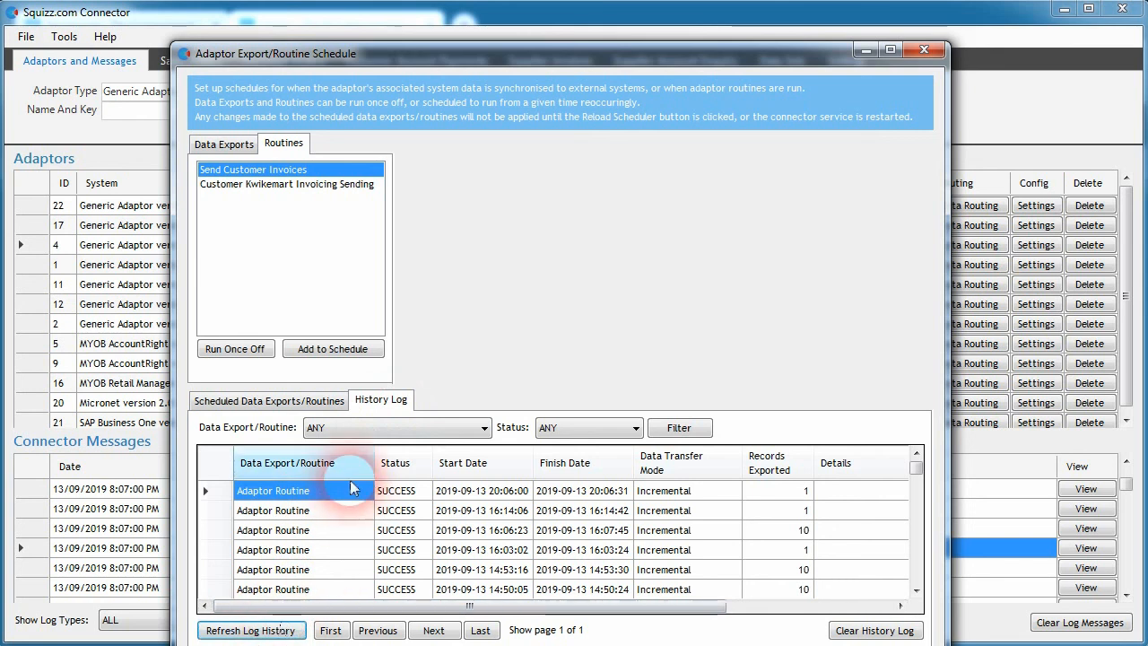
pyautogui.moveTo(489, 608); pyautogui.dragTo(659, 606)
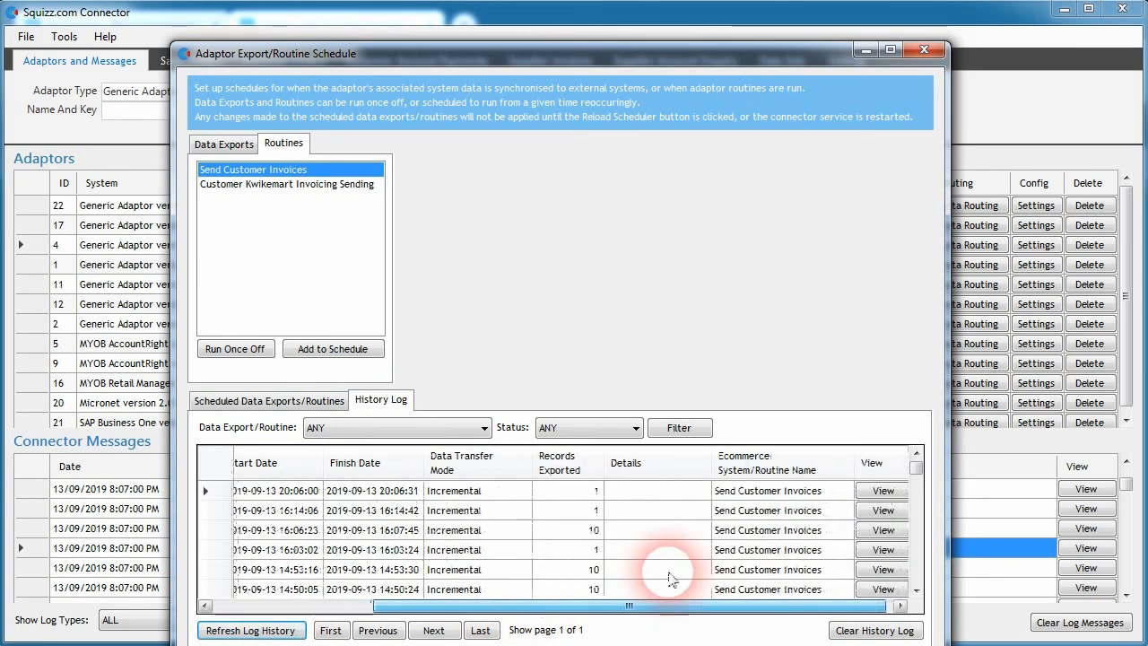
pyautogui.moveTo(475, 606); pyautogui.dragTo(330, 606)
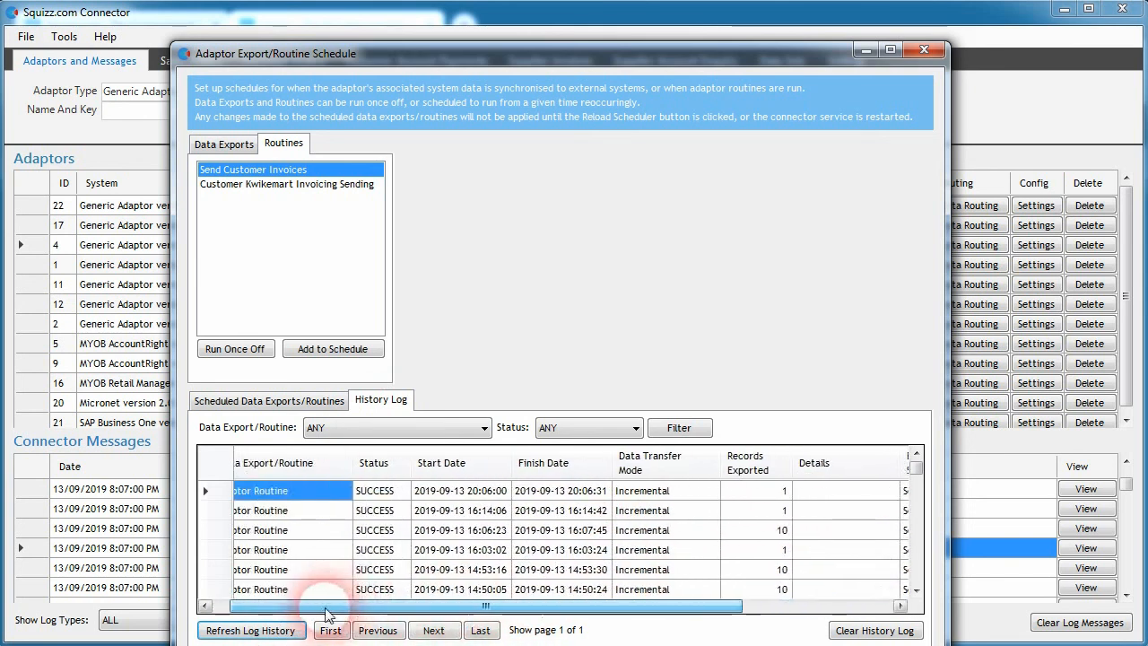
pyautogui.moveTo(566, 615); pyautogui.dragTo(711, 579)
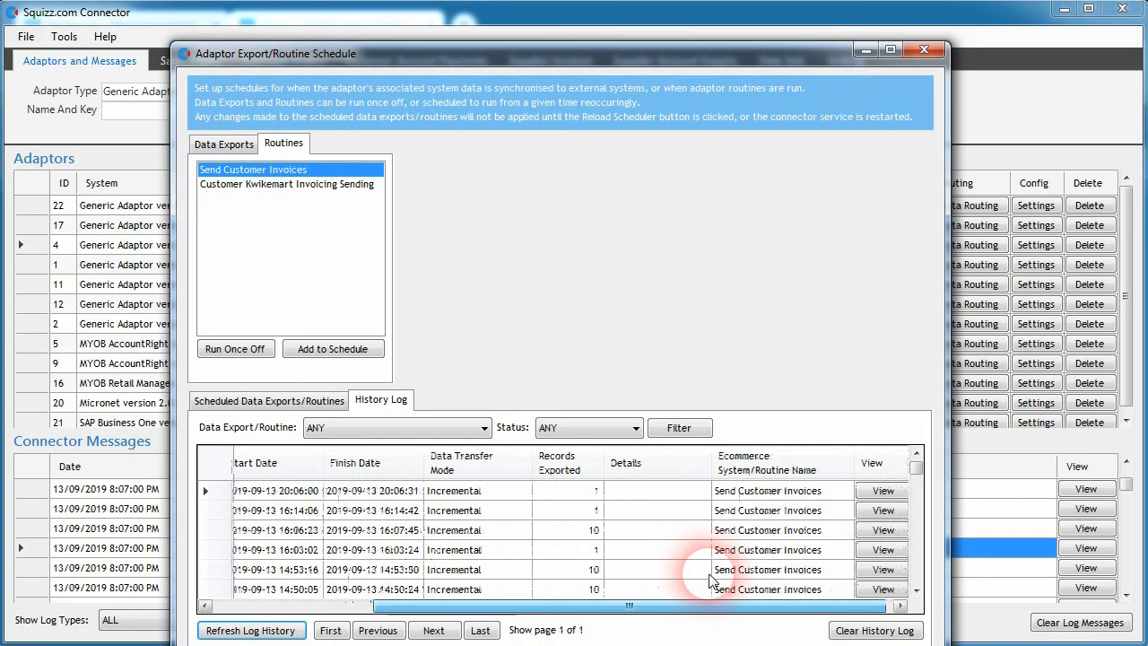
pyautogui.moveTo(516, 607); pyautogui.dragTo(372, 619)
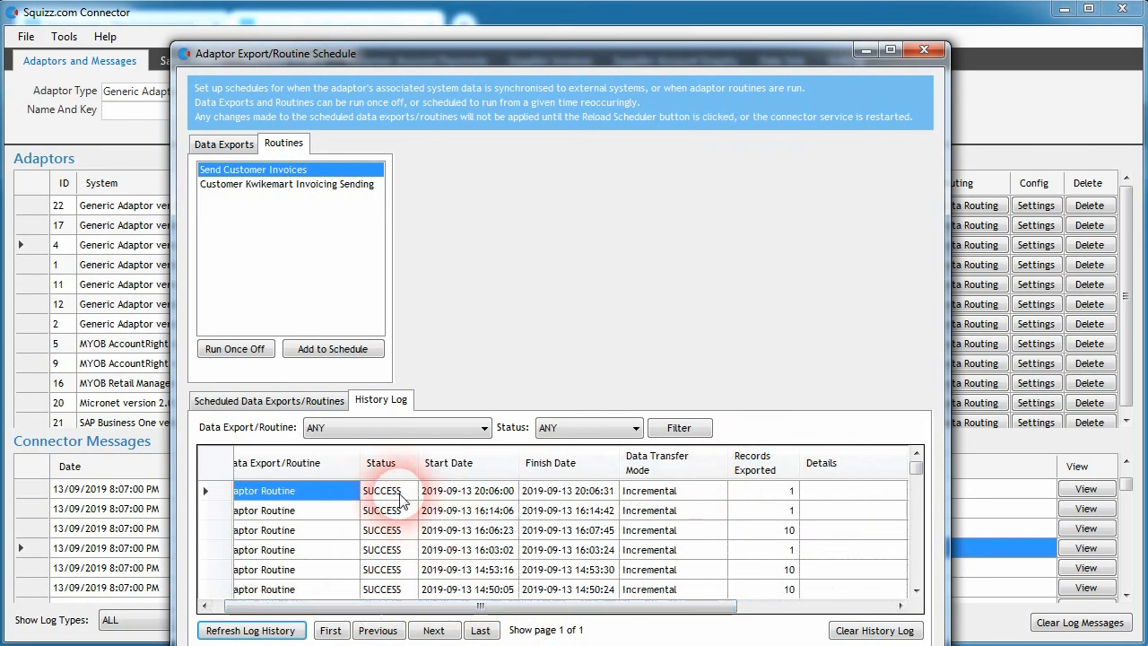
pyautogui.click(924, 50)
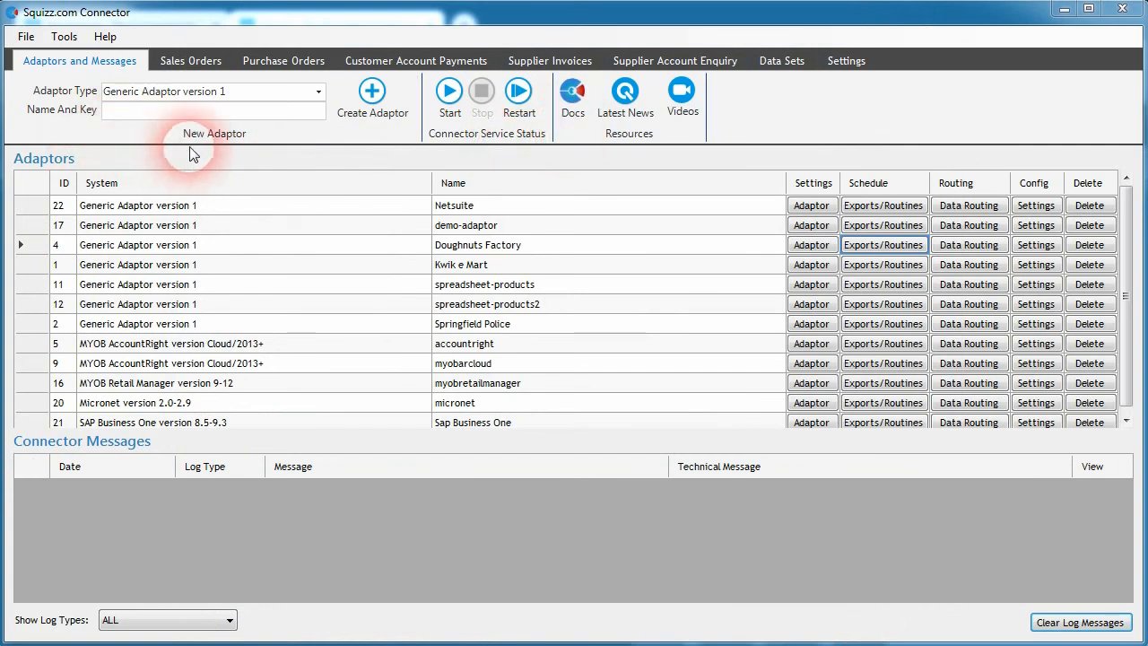
# Step: Open supplier invoice SIN-3-FQP in the connector and examine its invoice details, codes and lines
pyautogui.click(526, 63)
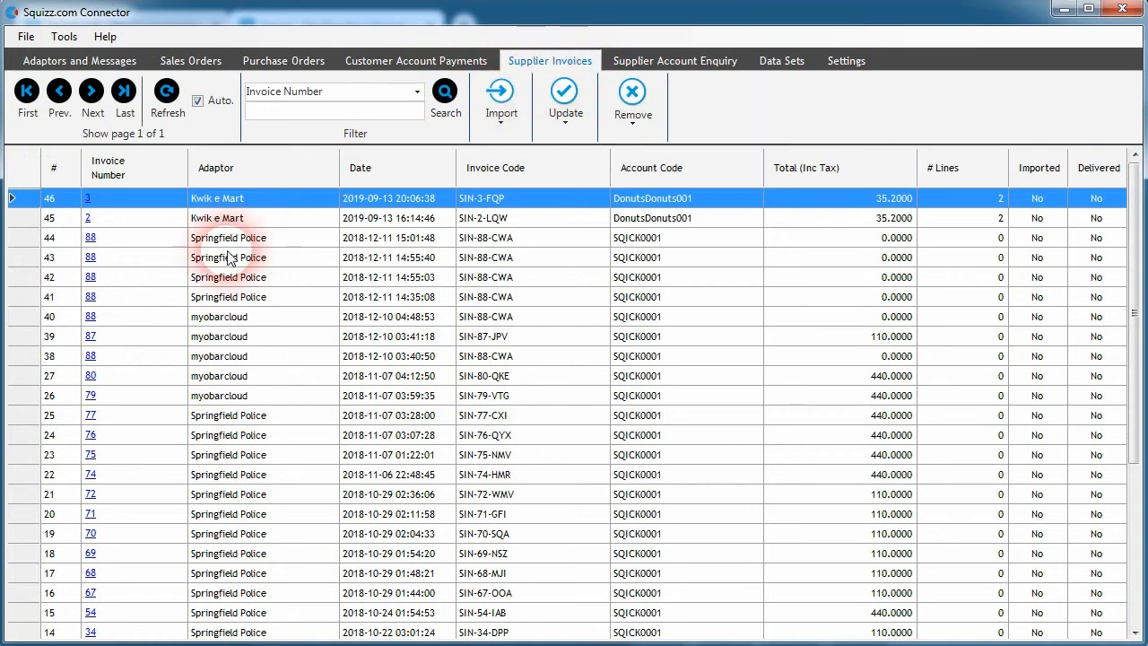
pyautogui.doubleClick(179, 197)
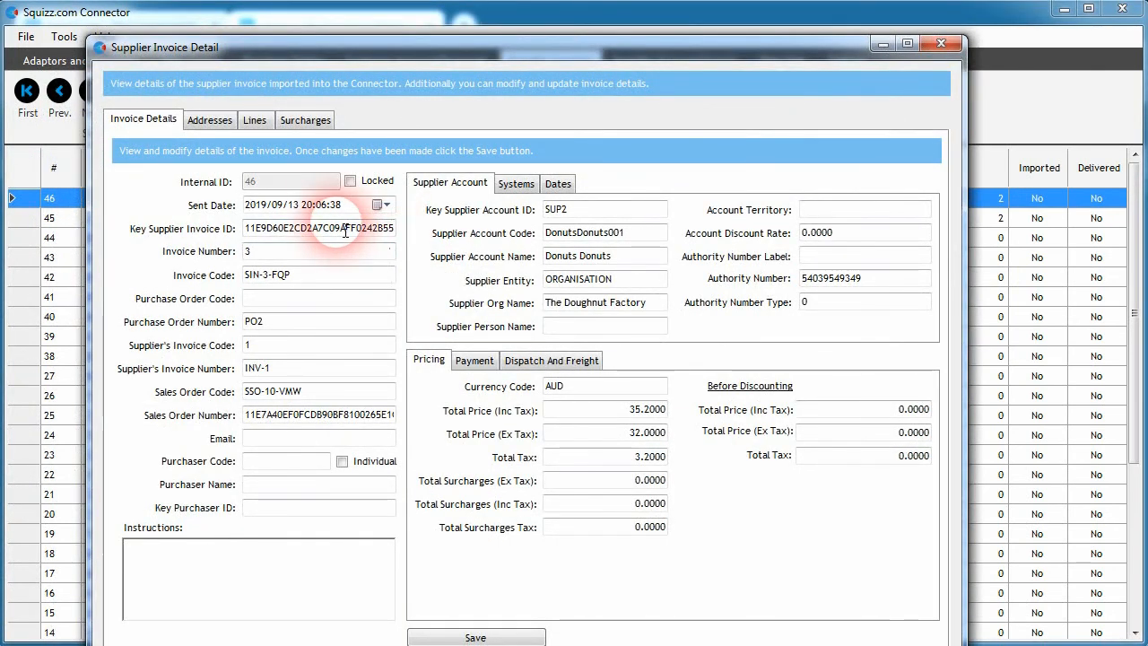
pyautogui.click(253, 122)
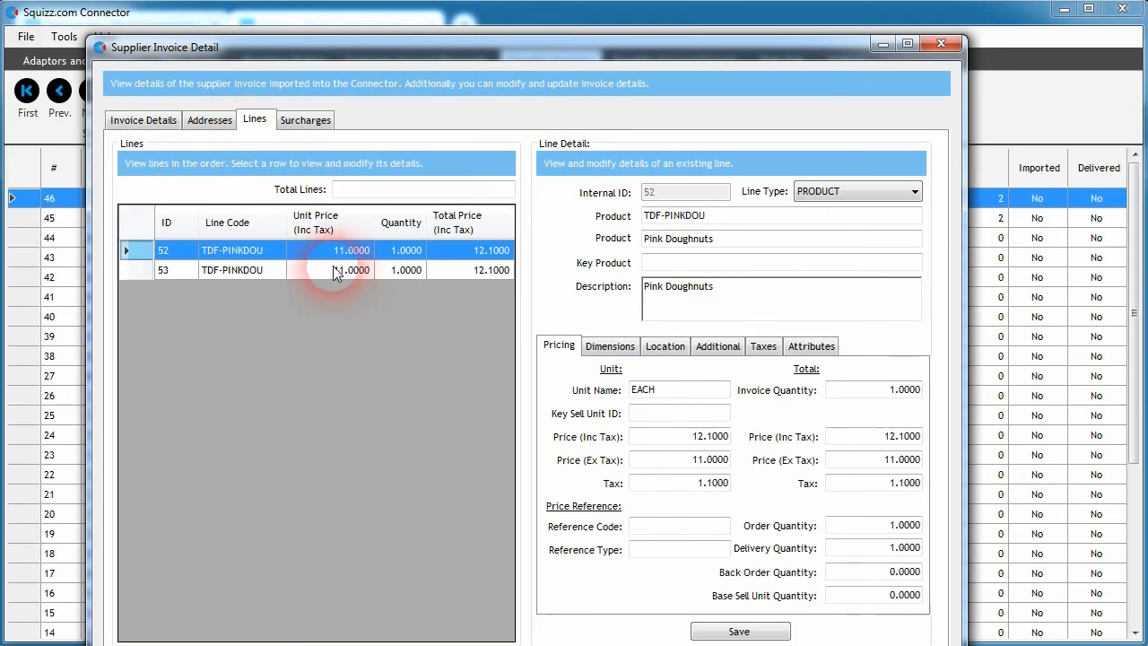
pyautogui.click(364, 272)
pyautogui.click(358, 254)
pyautogui.click(305, 270)
pyautogui.click(138, 121)
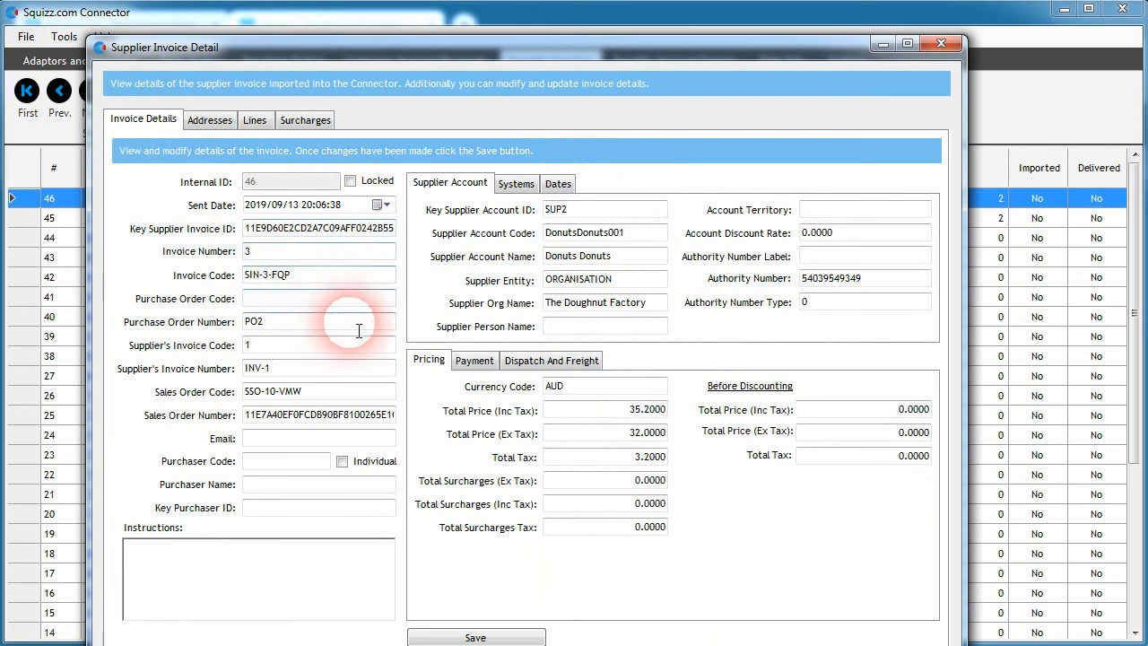
pyautogui.moveTo(244, 277)
pyautogui.mouseDown()
pyautogui.moveTo(333, 282)
pyautogui.moveTo(224, 285)
pyautogui.mouseUp()
pyautogui.click(319, 285)
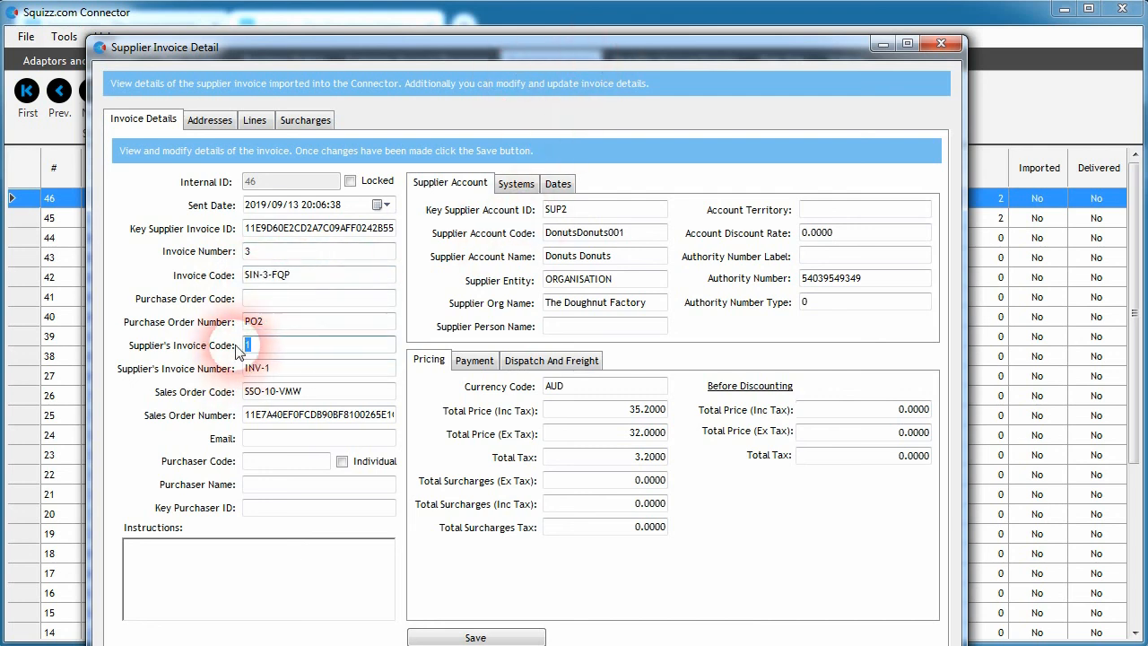
pyautogui.doubleClick(282, 349)
pyautogui.doubleClick(273, 324)
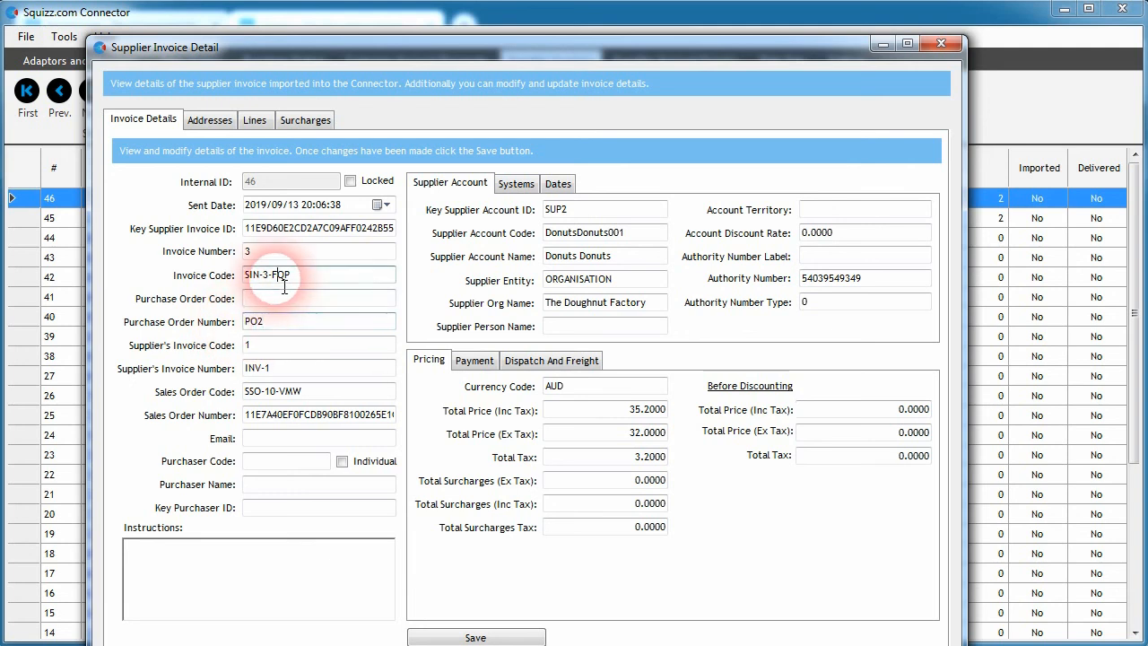
pyautogui.click(285, 345)
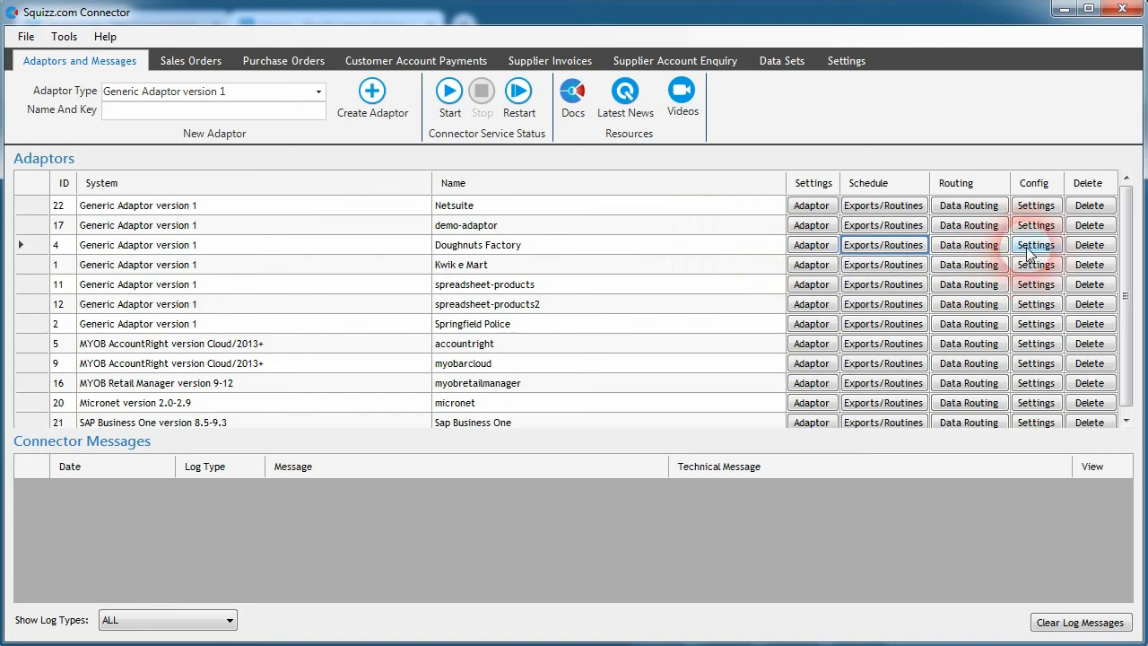
# Step: Clear the invoice number and purchase order number of sales order SSO-10-VMW and save the order
pyautogui.click(189, 59)
pyautogui.click(152, 243)
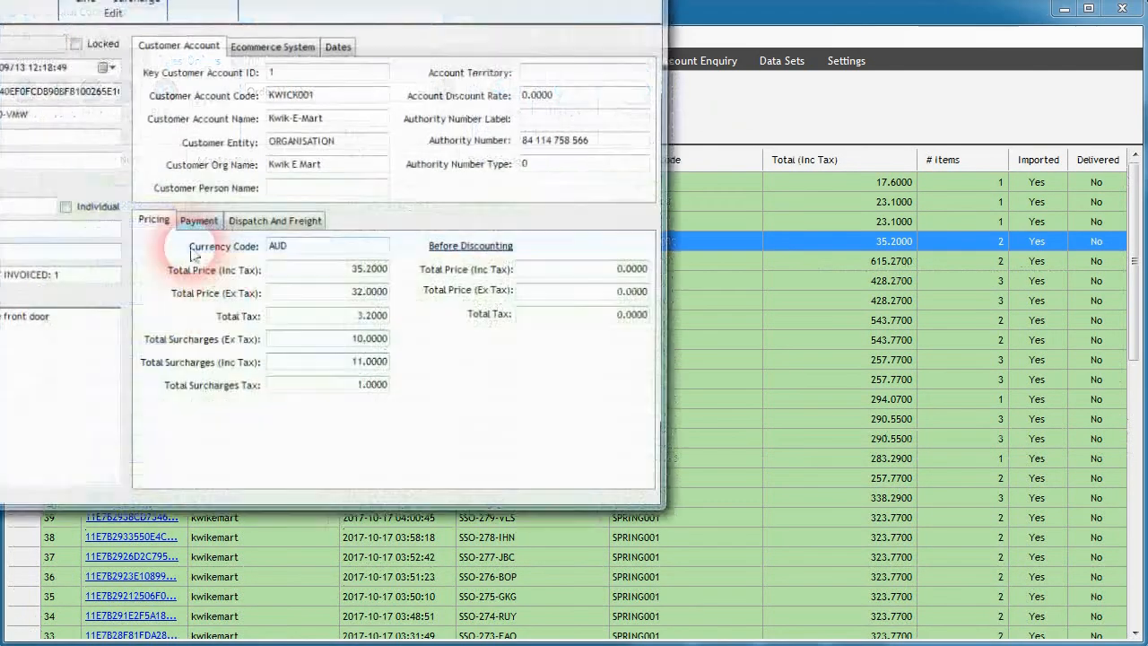
pyautogui.moveTo(132, 0); pyautogui.dragTo(547, 18)
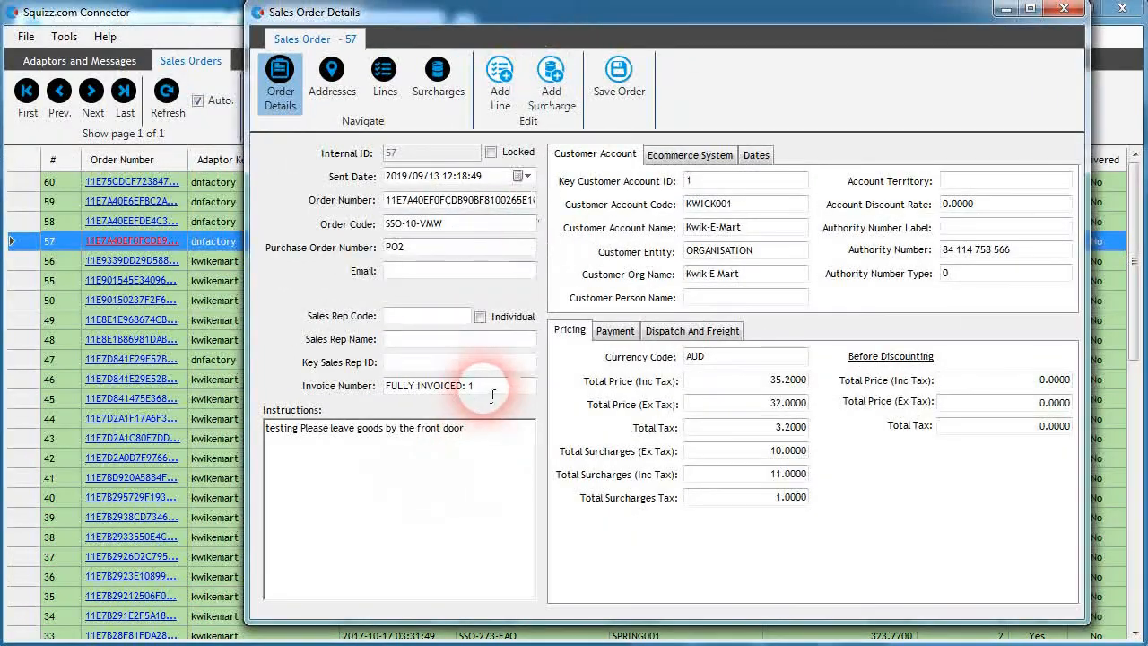
pyautogui.moveTo(499, 386); pyautogui.dragTo(282, 389)
pyautogui.press('Delete')
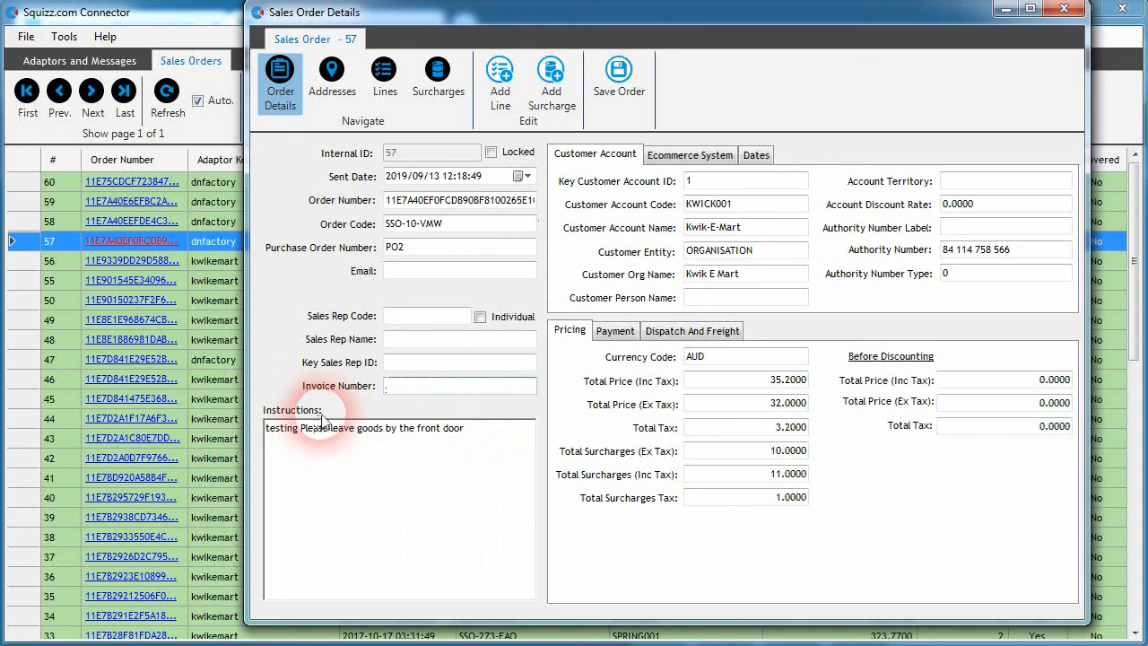
pyautogui.doubleClick(394, 248)
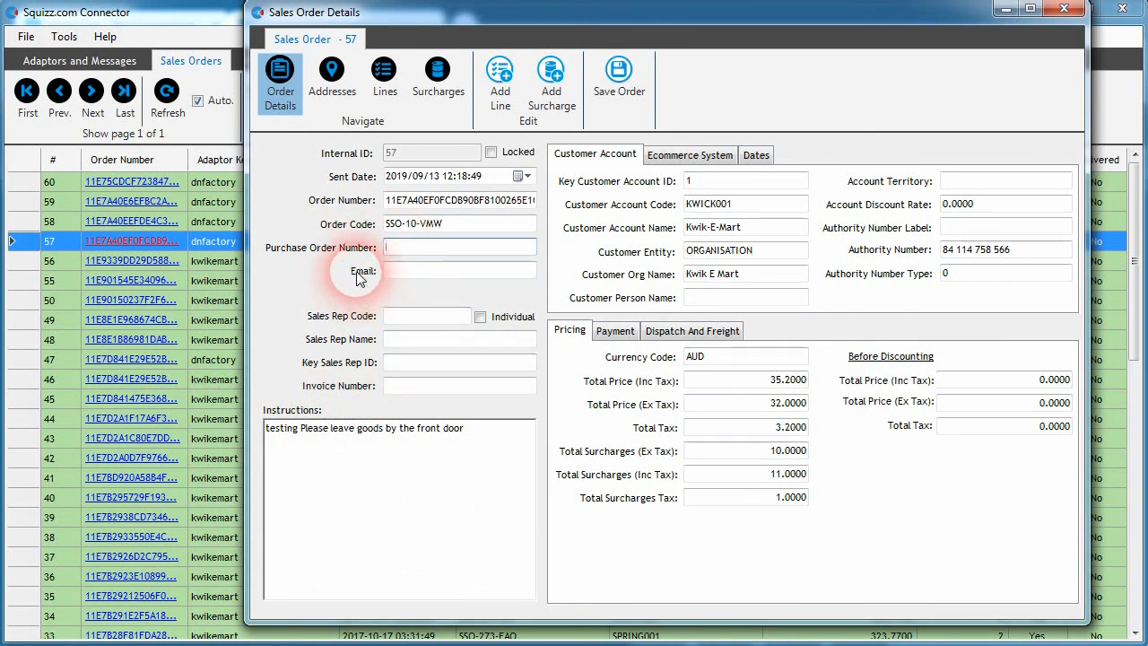
pyautogui.click(388, 272)
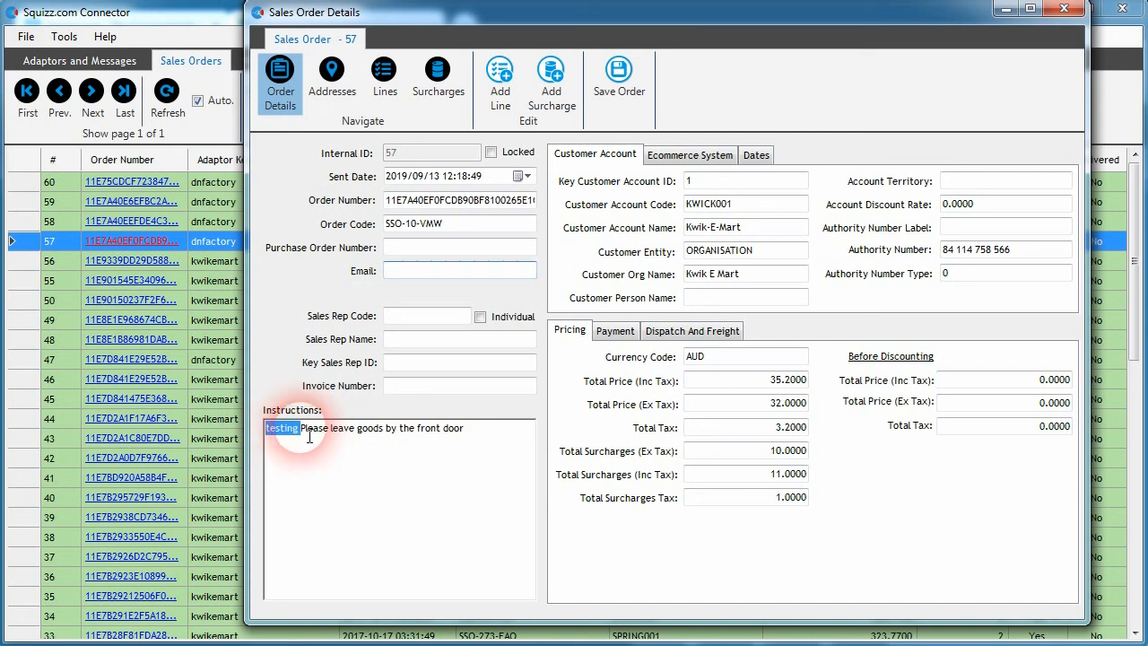
pyautogui.click(331, 429)
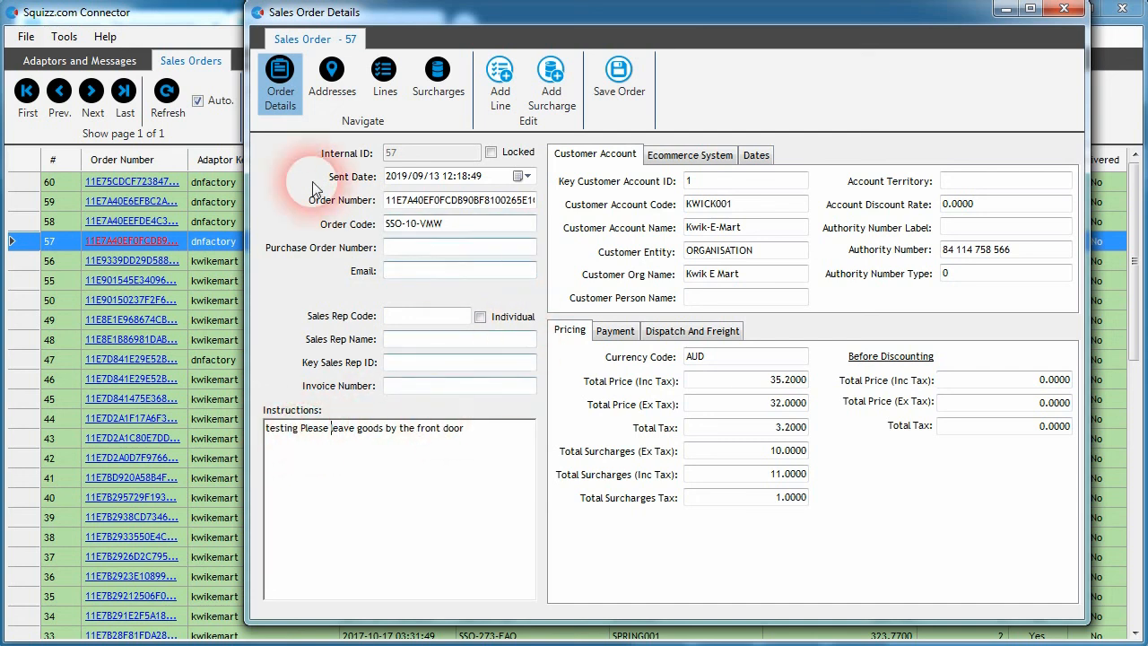
pyautogui.click(615, 81)
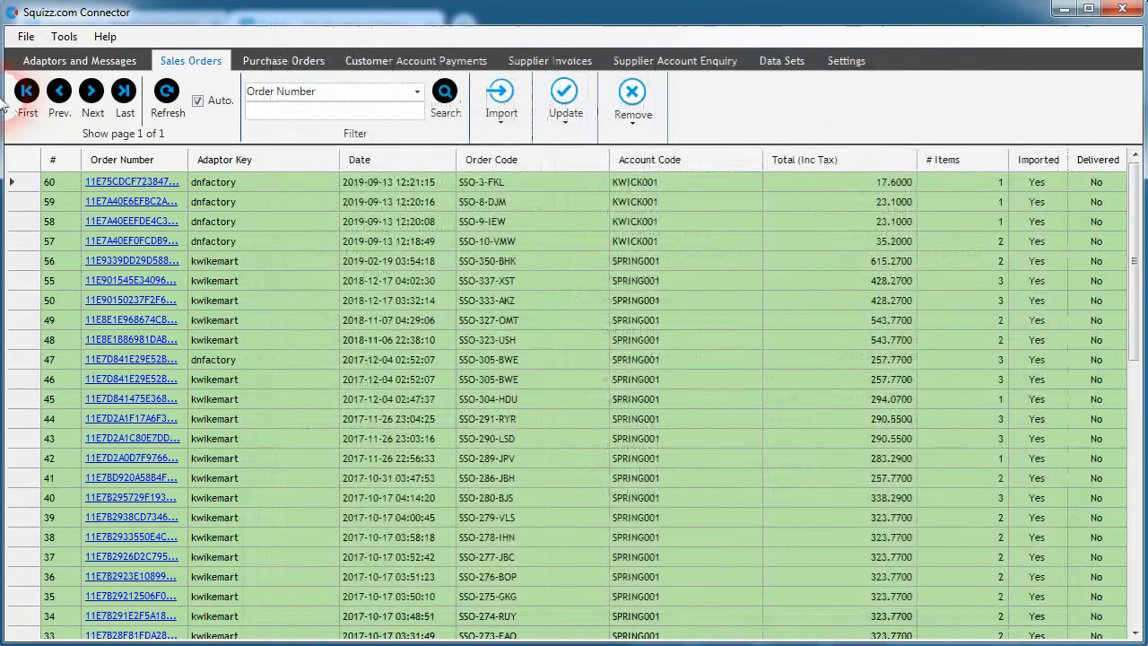
# Step: Run the Doughnuts Factory adaptor's Send Customer Invoices routine once and read the resulting connector messages
pyautogui.click(80, 60)
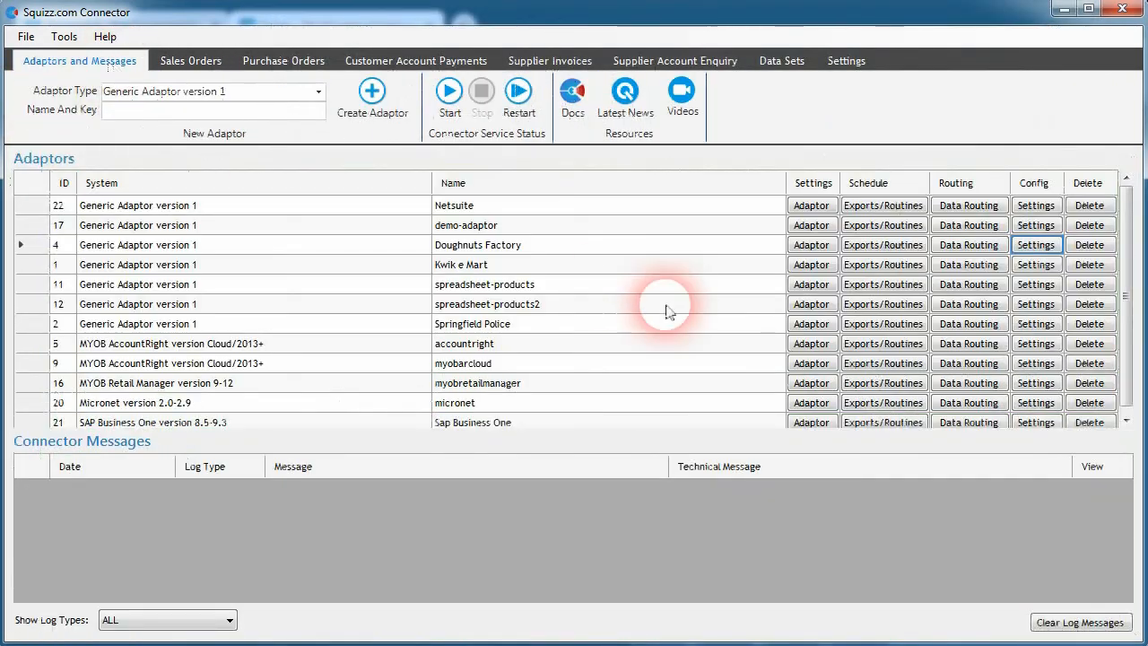
pyautogui.click(885, 244)
pyautogui.click(350, 114)
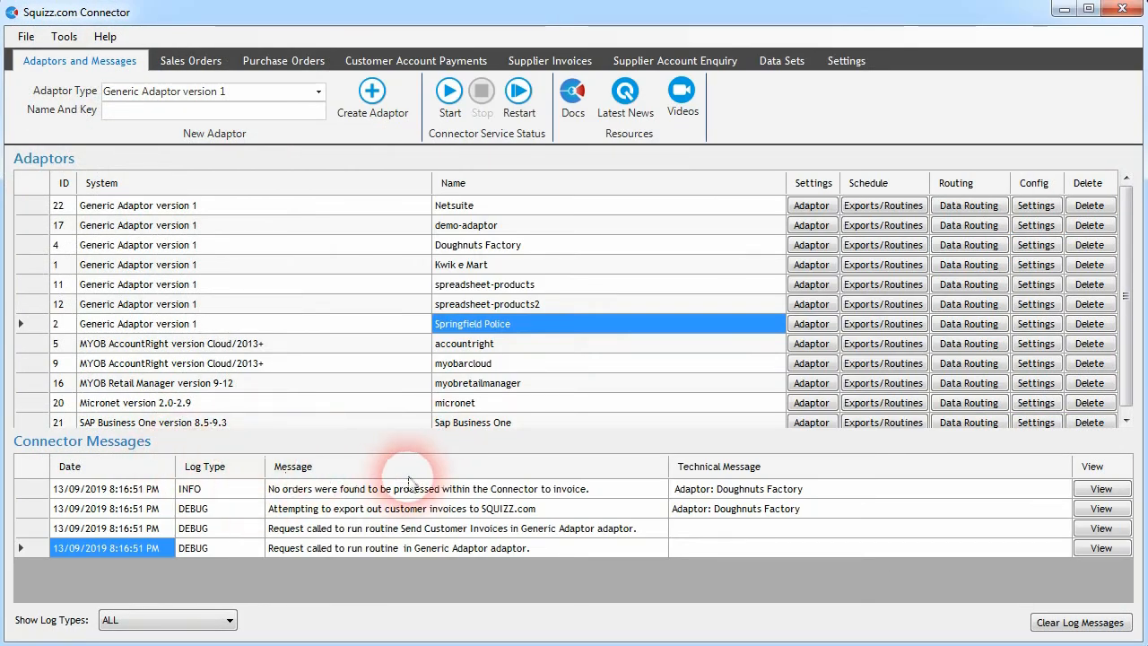
pyautogui.click(428, 490)
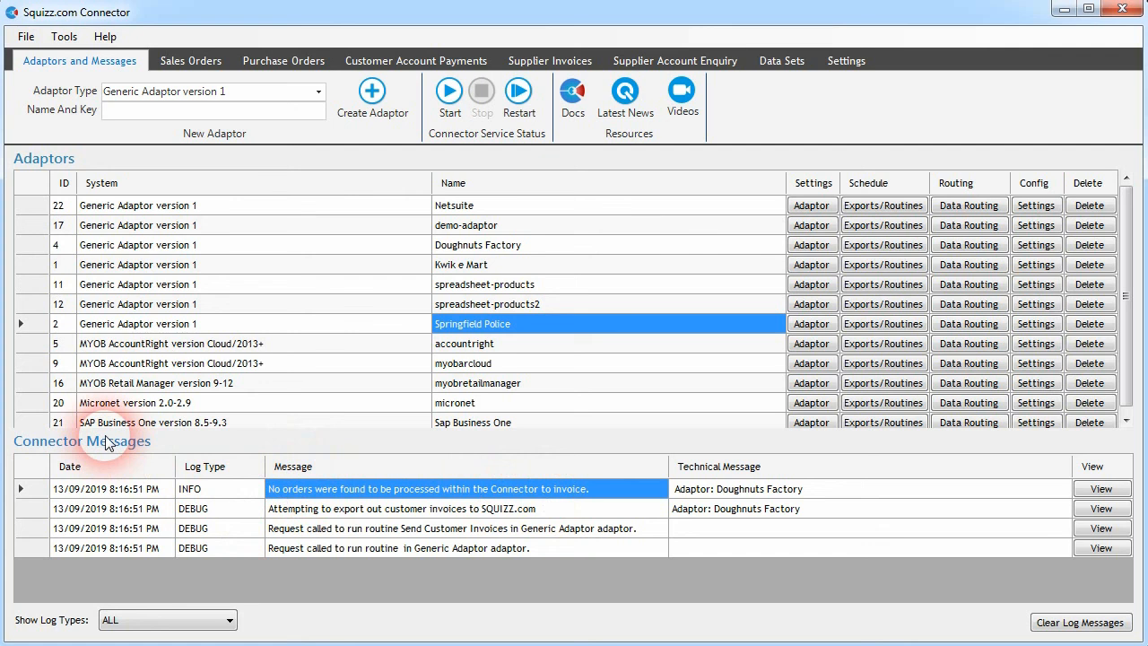
pyautogui.click(335, 510)
pyautogui.click(333, 493)
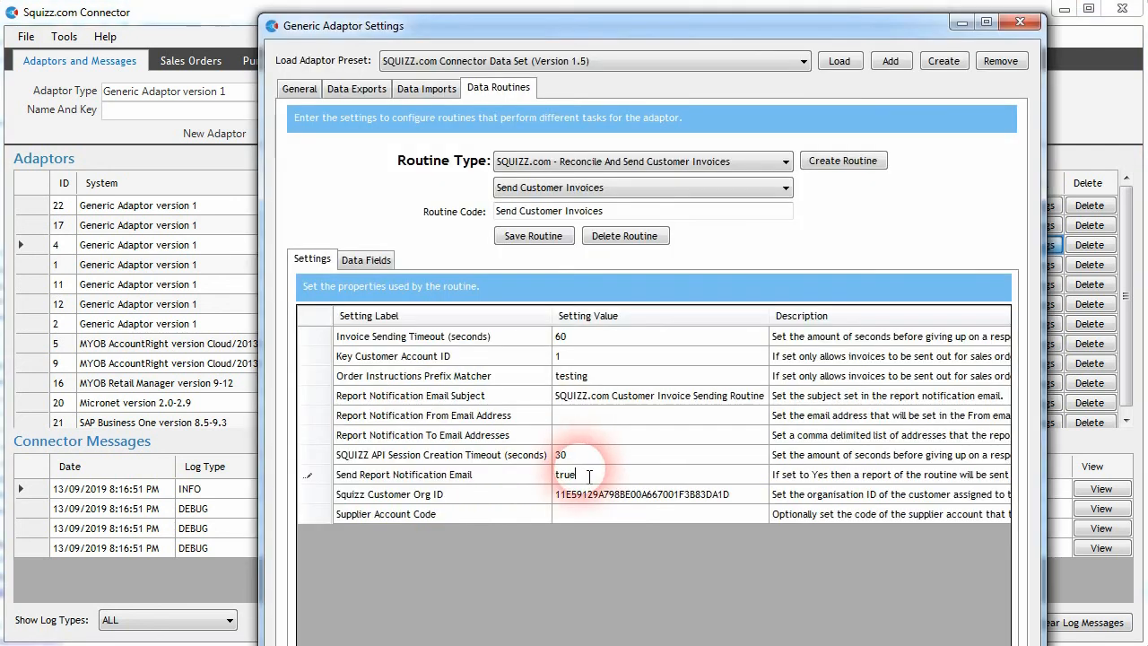
# Step: Paste a notification email address into the routine's Report Notification To and From Email Addresses settings
pyautogui.click(590, 437)
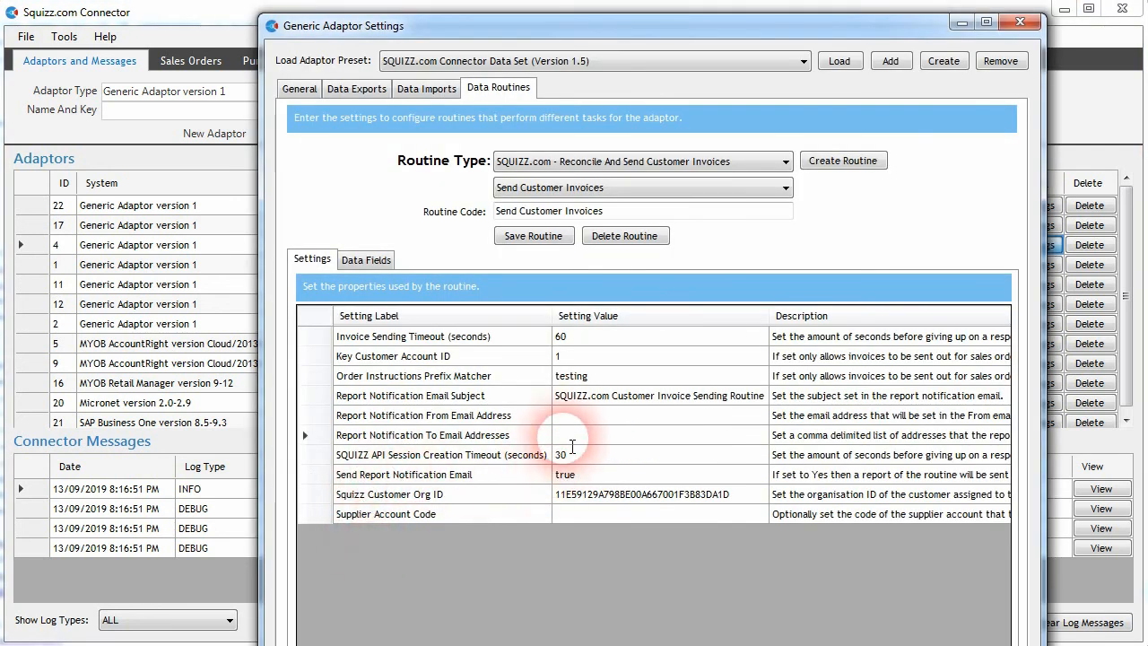
pyautogui.hotkey('ctrl', 'v')
pyautogui.click(613, 418)
pyautogui.hotkey('ctrl', 'v')
pyautogui.click(613, 434)
pyautogui.click(458, 436)
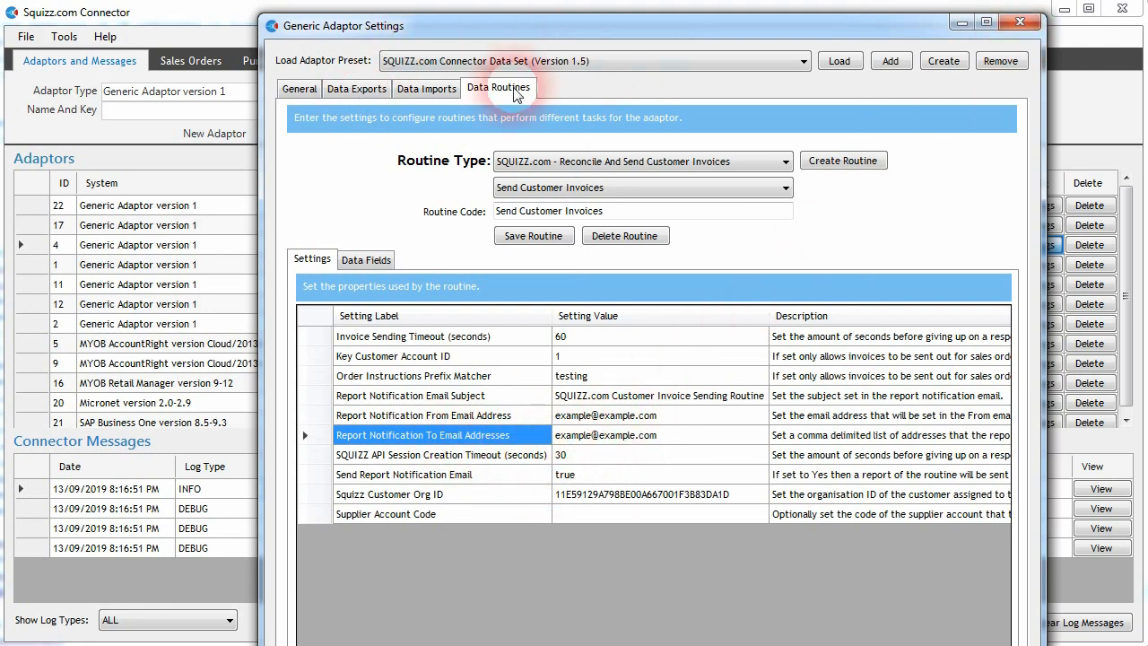
pyautogui.click(1040, 26)
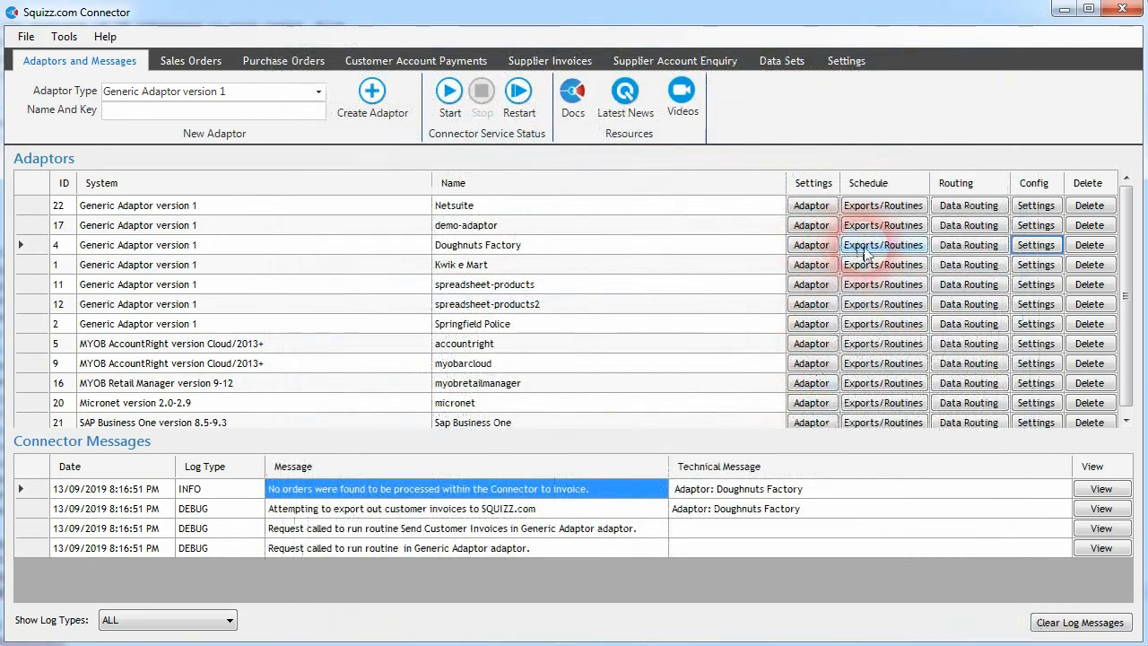
# Step: Examine the Doughnuts Factory adaptor's email content, server and sending settings
pyautogui.click(816, 248)
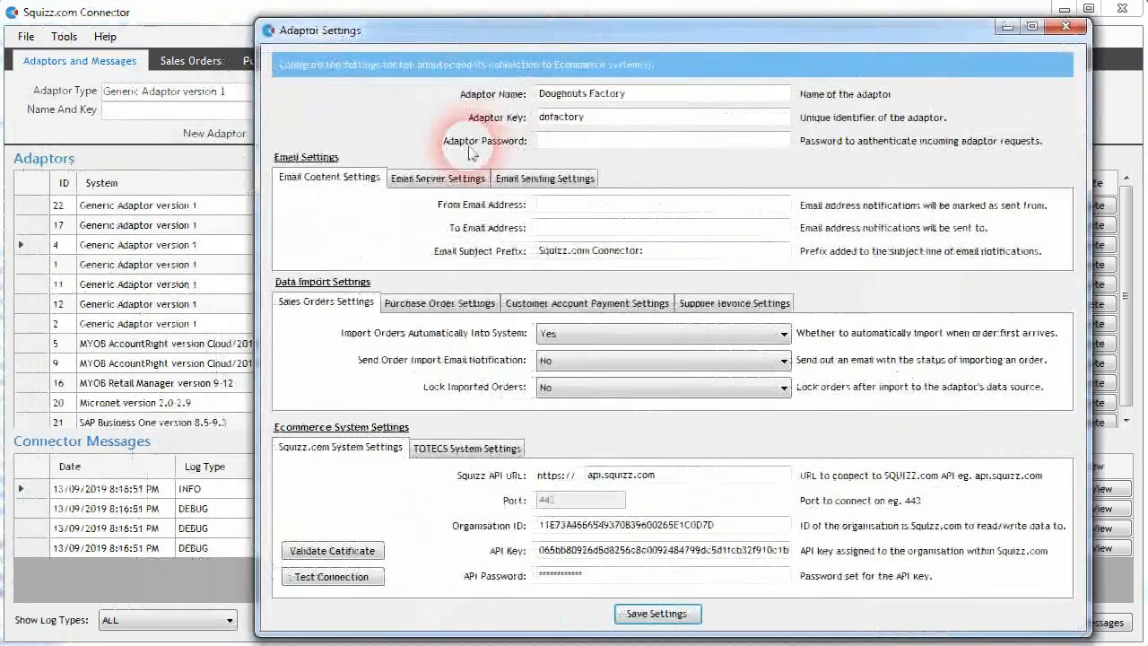
pyautogui.click(395, 178)
pyautogui.click(289, 176)
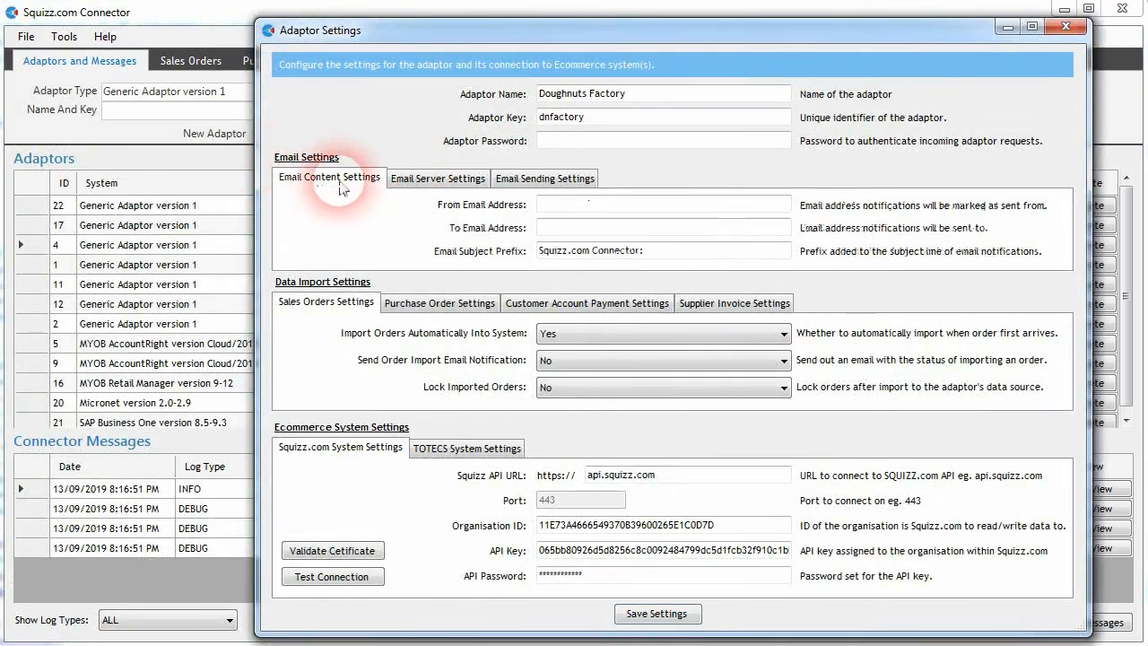
pyautogui.click(468, 179)
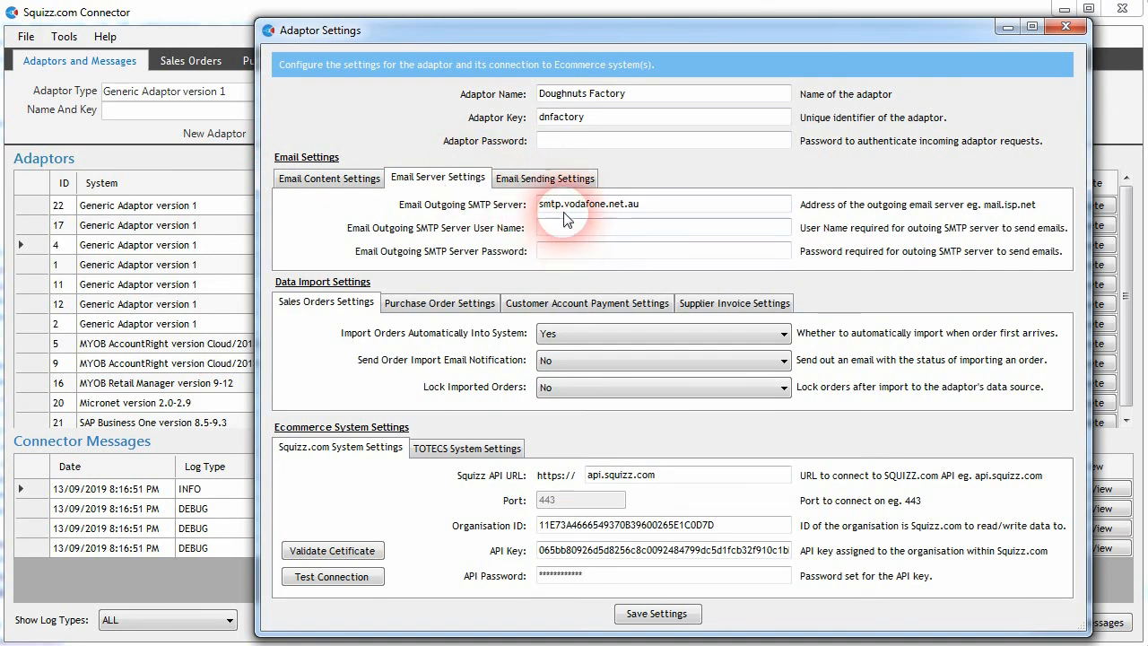
pyautogui.click(529, 184)
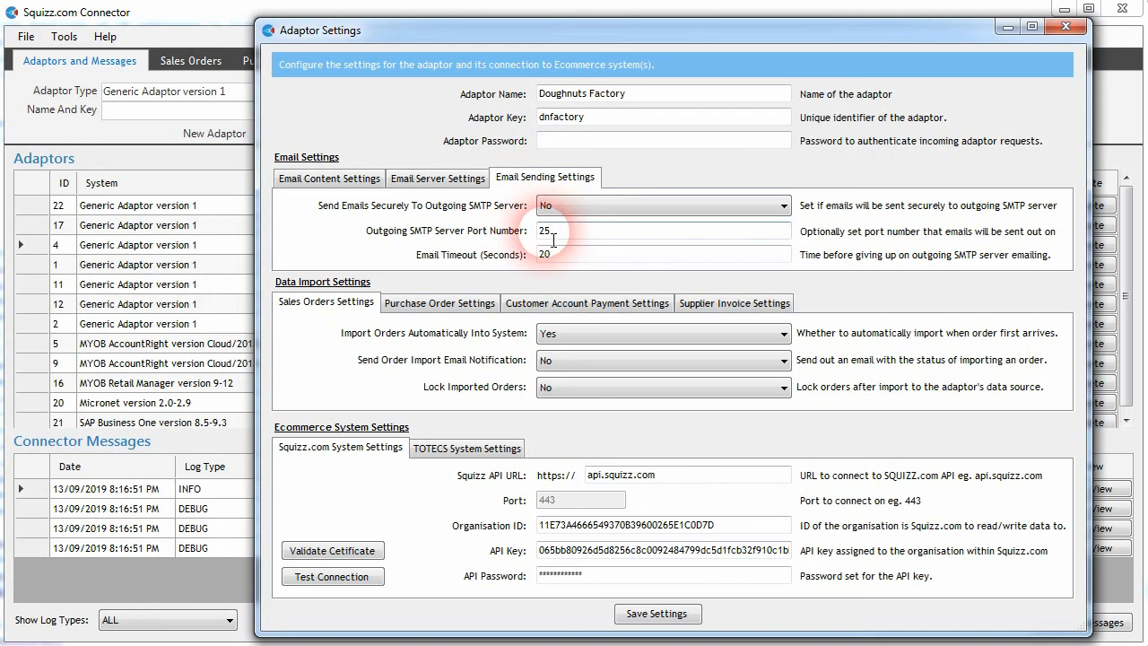
pyautogui.click(453, 184)
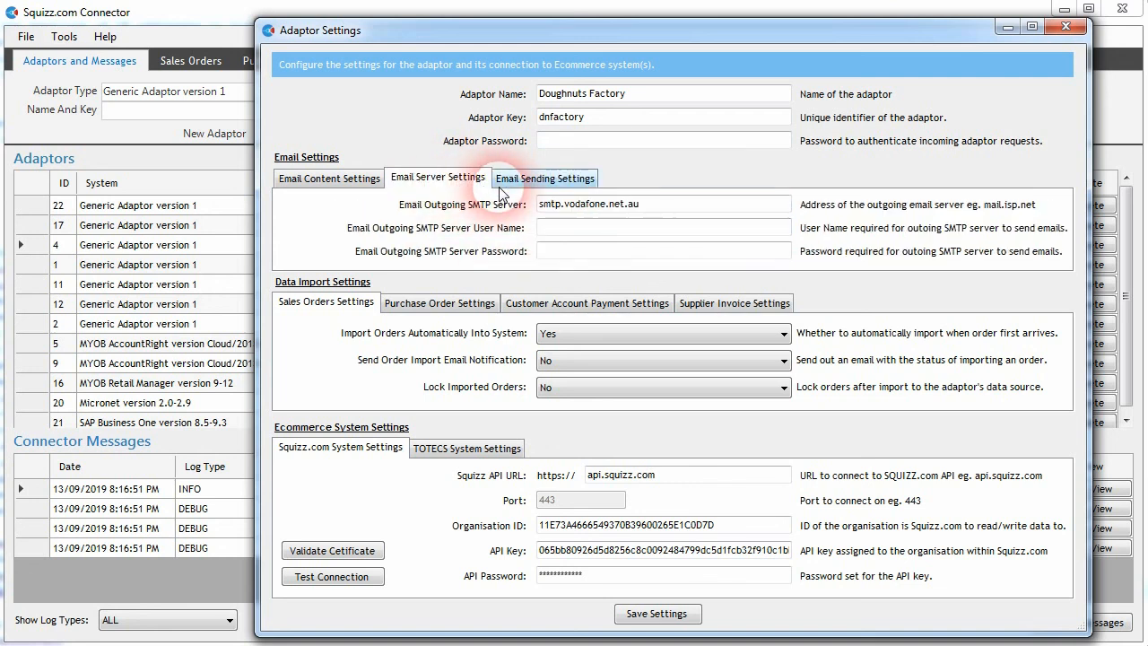
pyautogui.click(1066, 27)
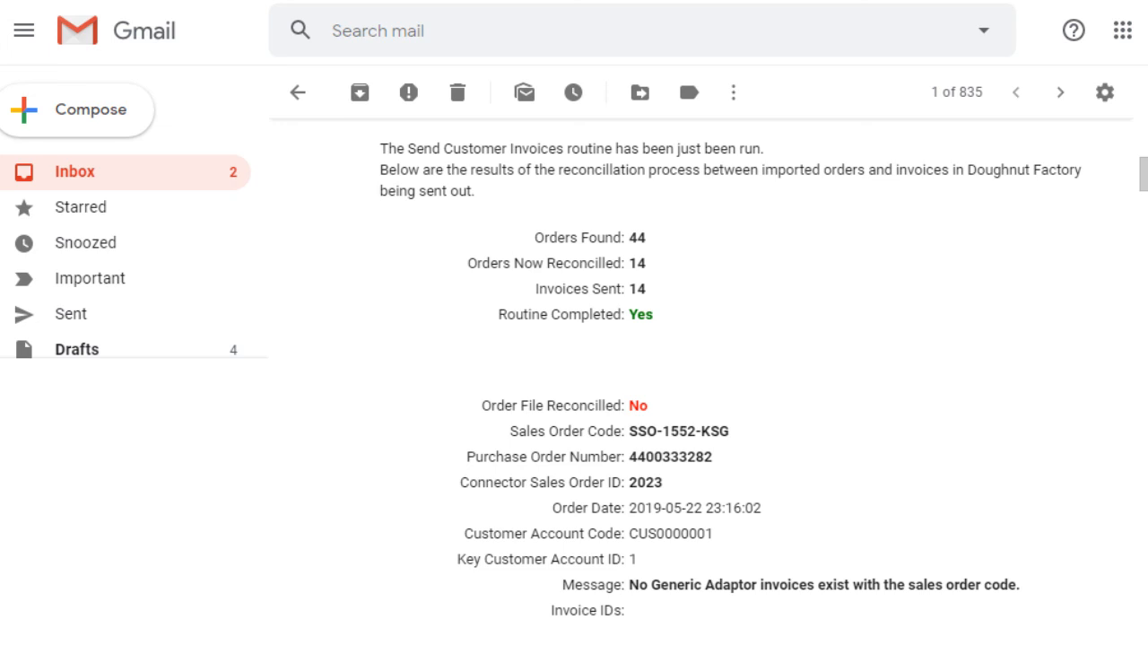
# Step: Read through the Send Customer Invoices routine report email
pyautogui.scroll(-5, 709, 377)
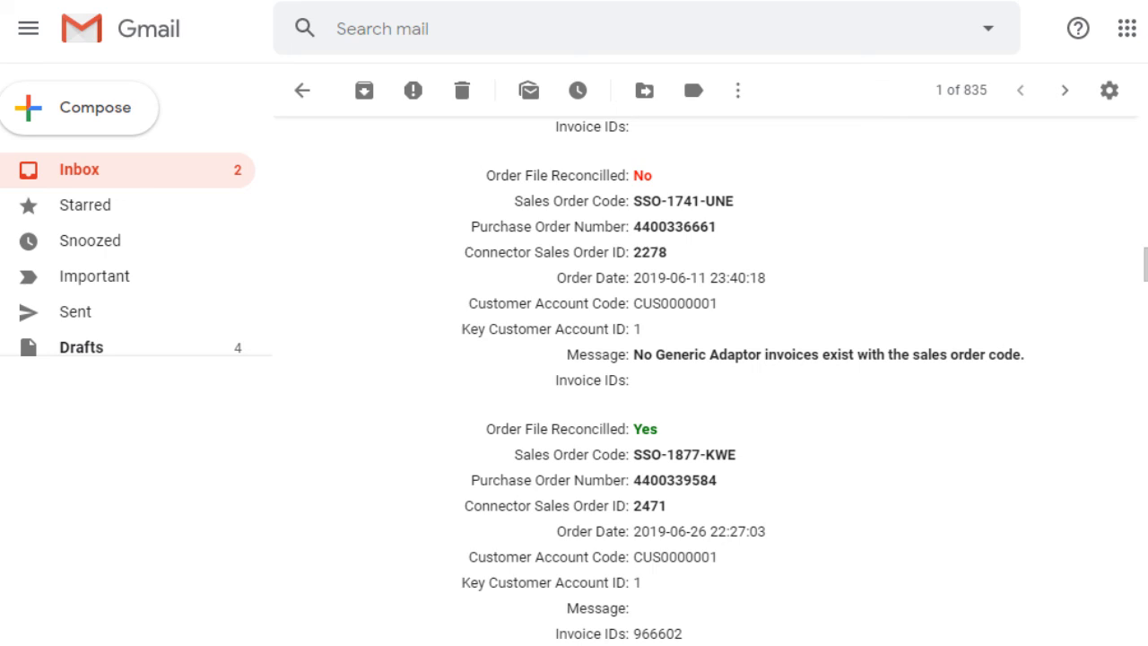
# Step: Open the Connector documentation page for the Generic Adaptor's SQUIZZ.com Reconcile And Send Customer Invoices routine
pyautogui.click(415, 242)
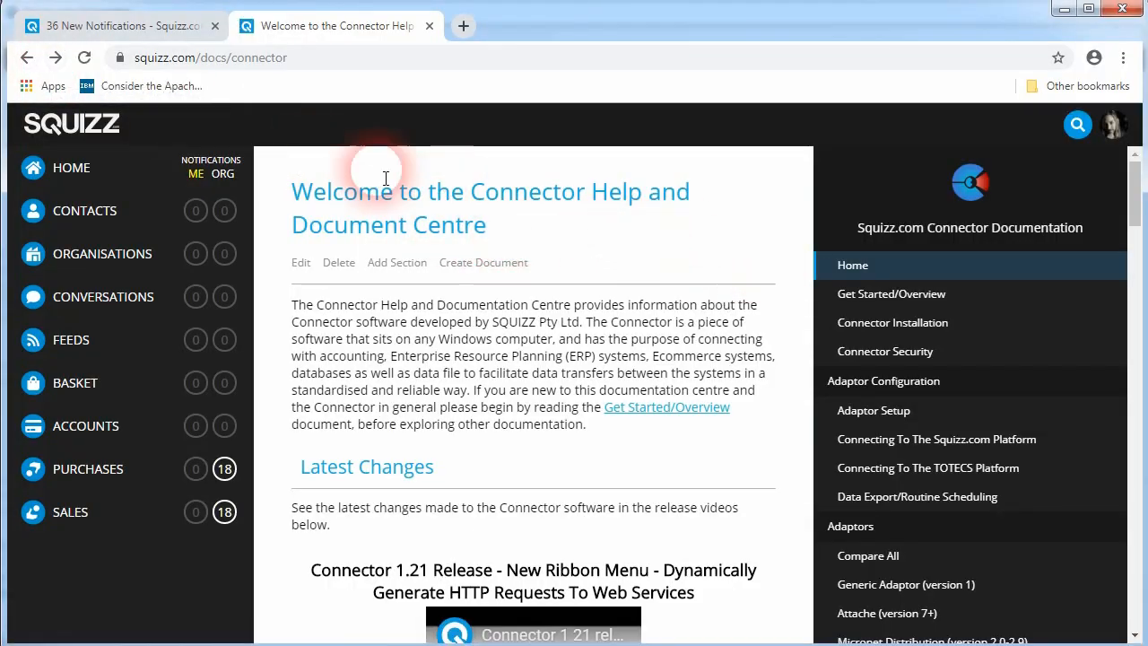
pyautogui.scroll(-2, 754, 305)
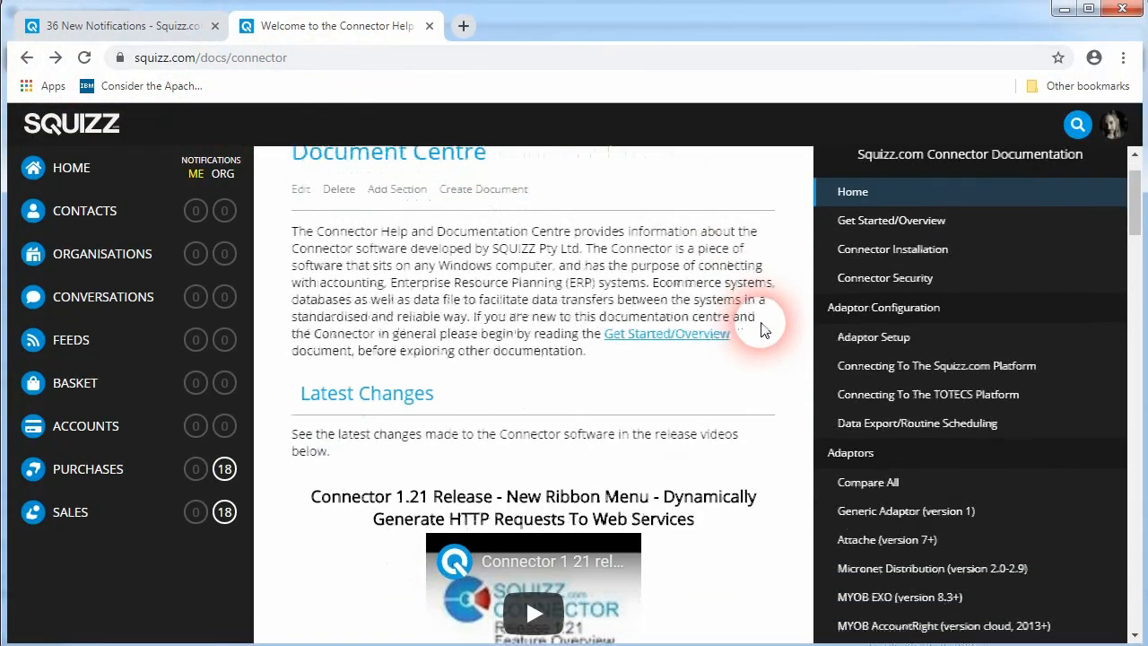
pyautogui.click(908, 408)
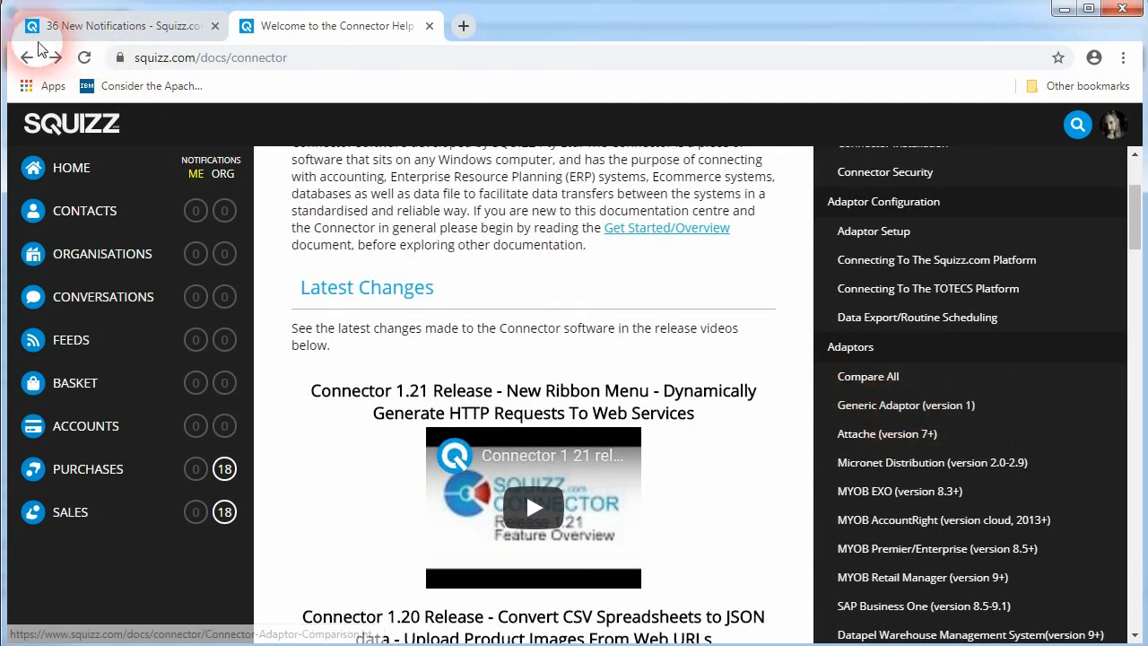
pyautogui.scroll(-2, 476, 431)
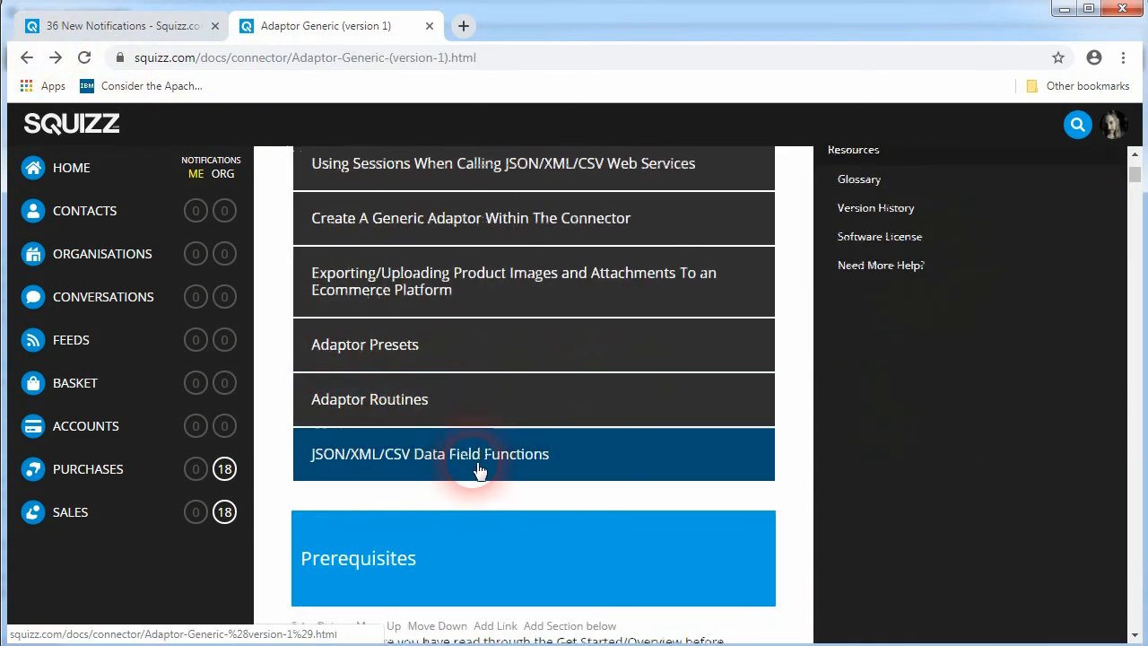
pyautogui.click(382, 402)
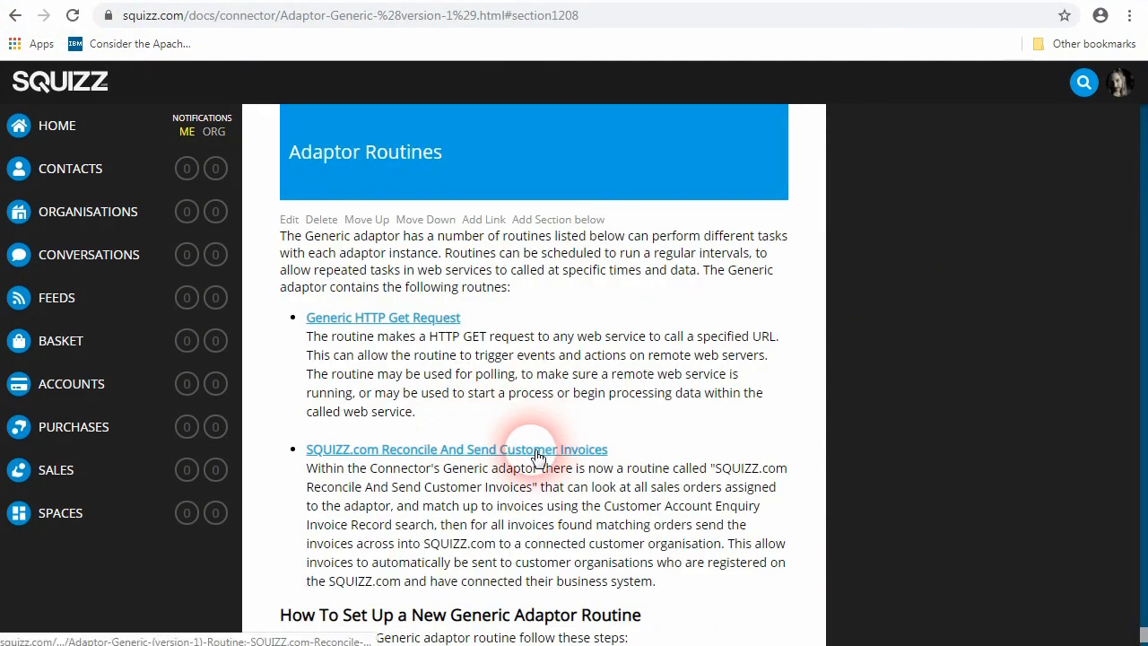
pyautogui.click(536, 452)
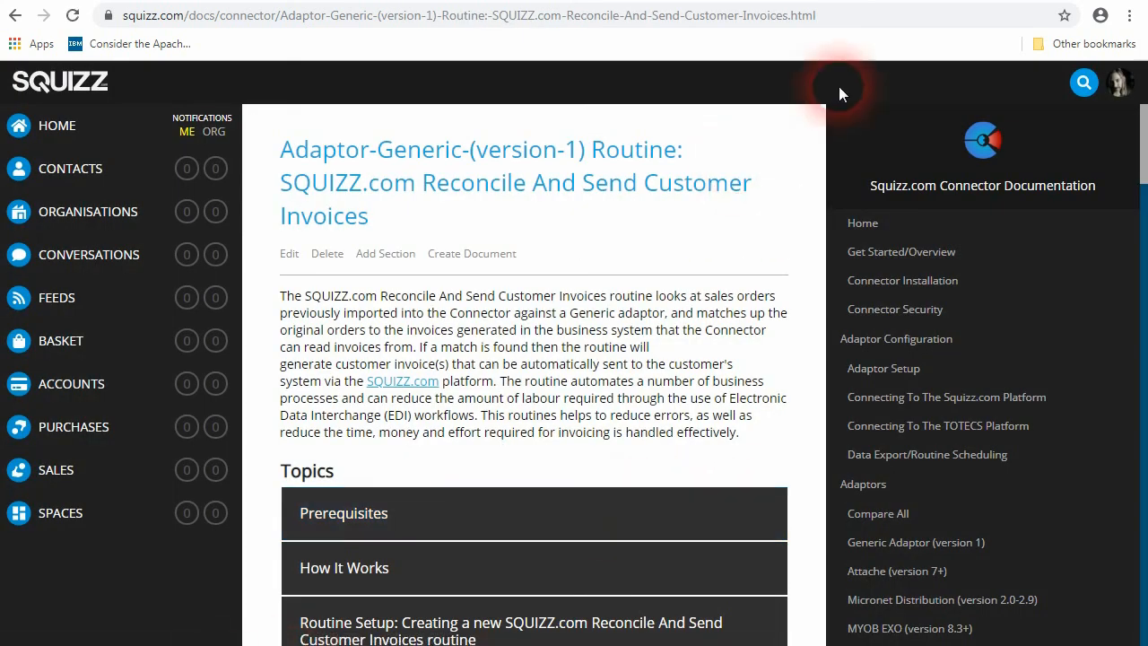
pyautogui.moveTo(1144, 125); pyautogui.dragTo(1143, 72)
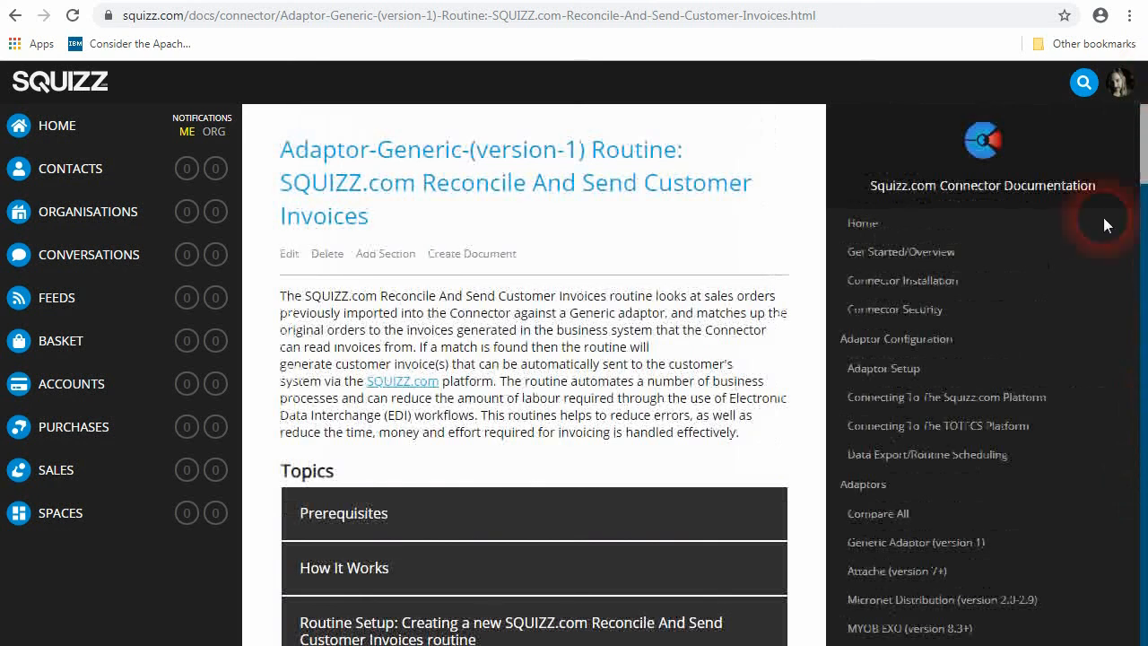